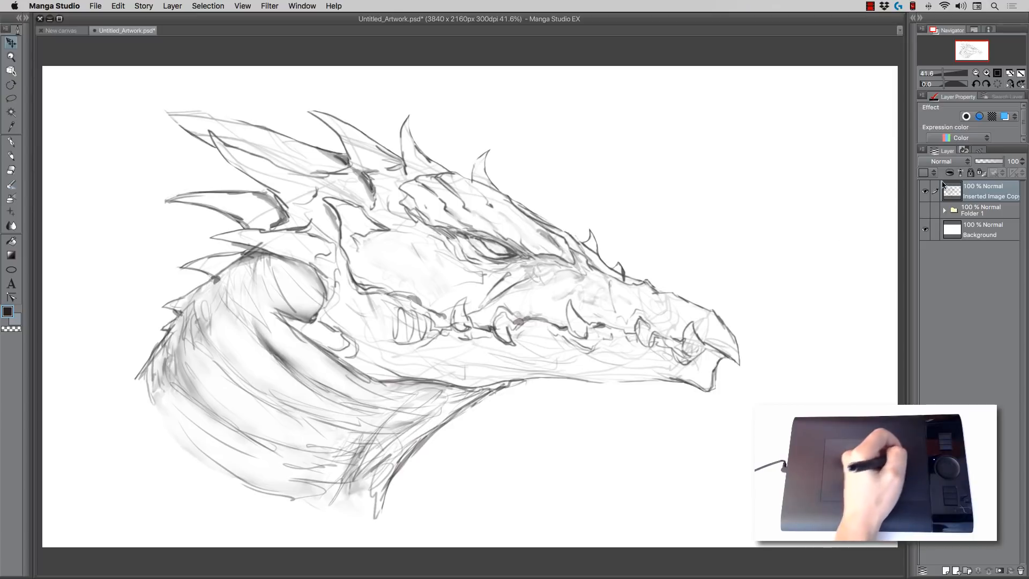
Step: Duplicate the Inserted Image Copy sketch layer, leaving the lower copy hidden and selected
left_click(926, 192)
left_click(925, 192)
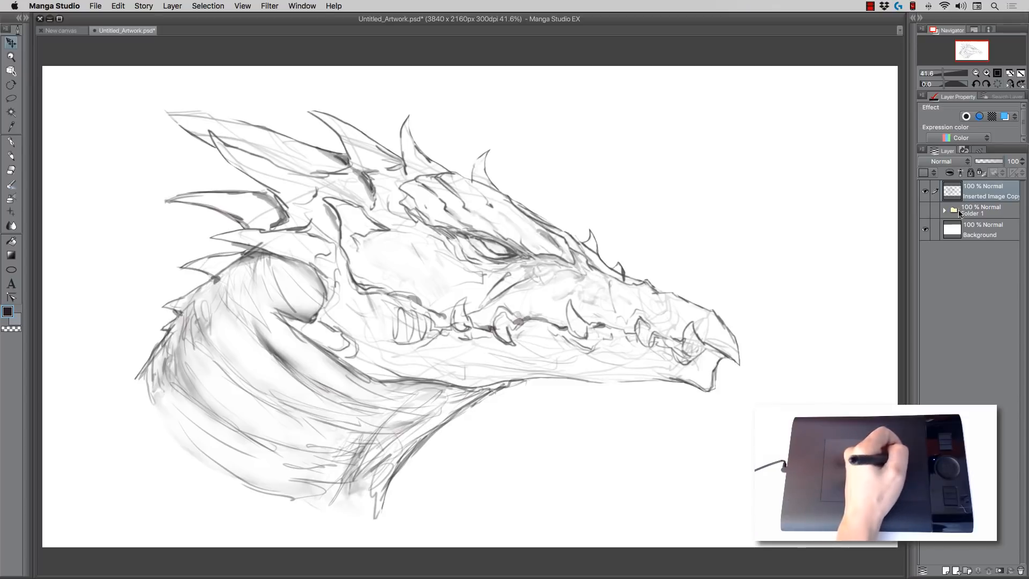
left_click_drag(978, 197, 948, 575)
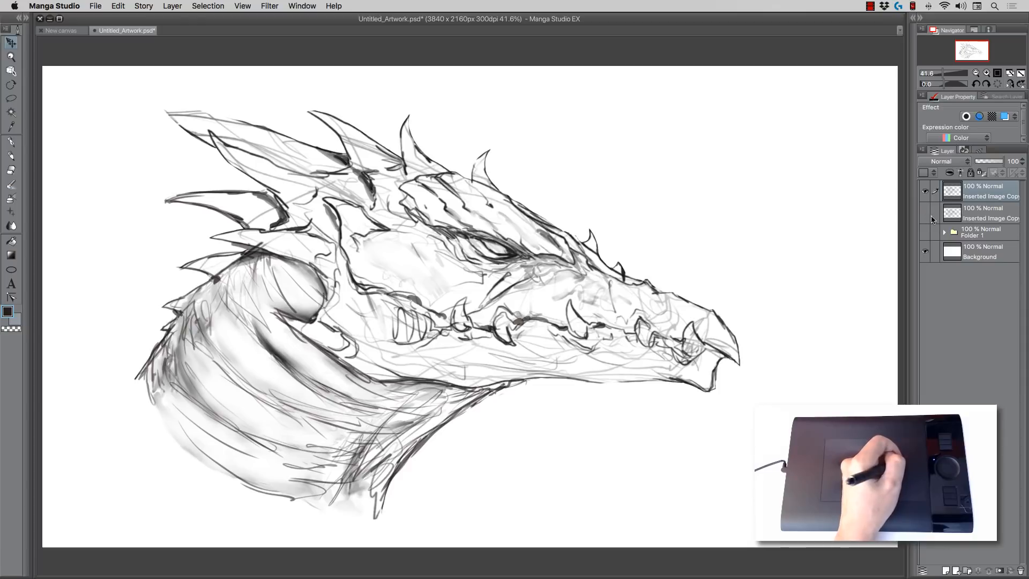
left_click(971, 217)
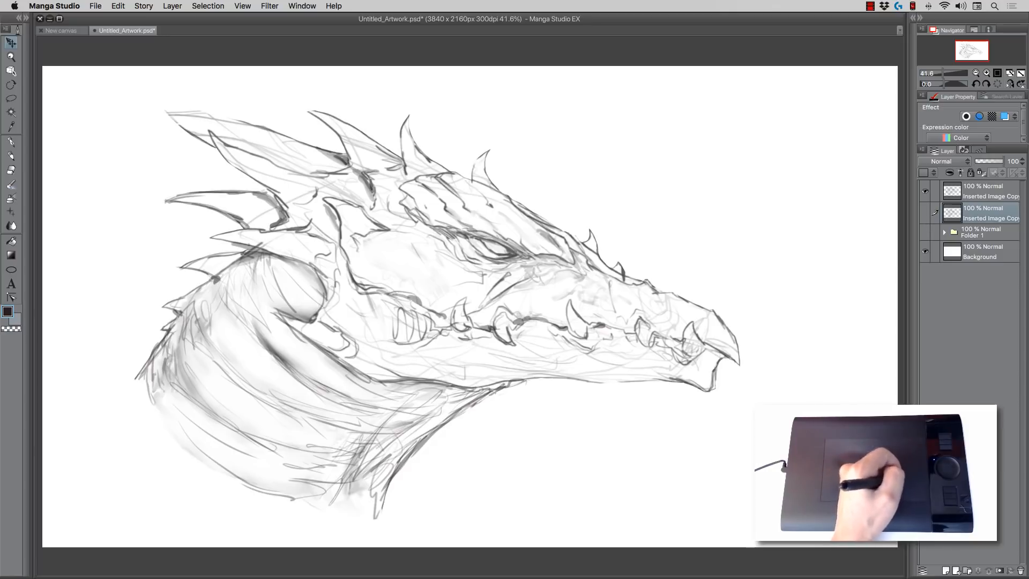
Step: Add a new layer beneath the visible sketch and fill it with the blue-grey secondary colour
left_click(17, 320)
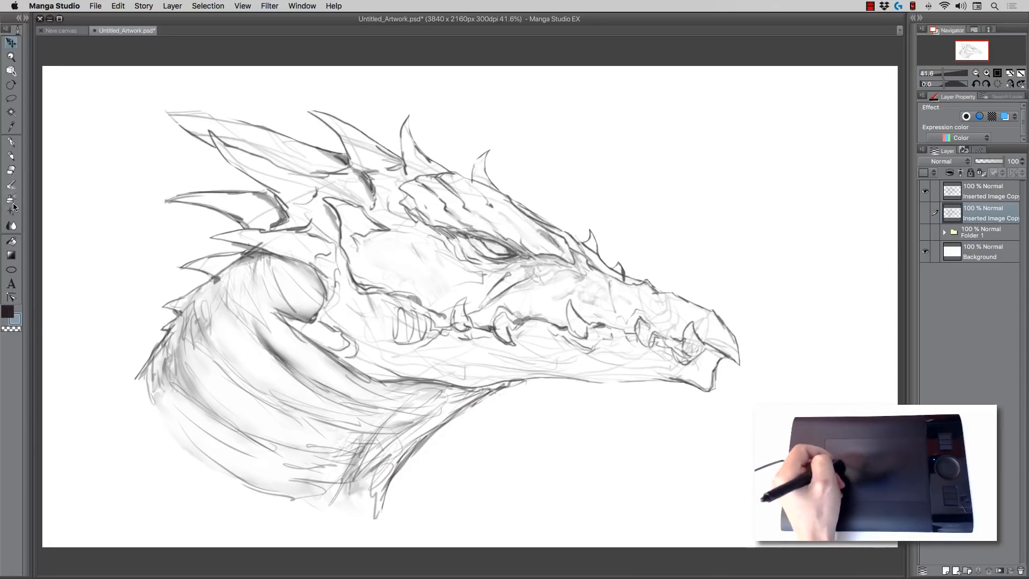
left_click(11, 241)
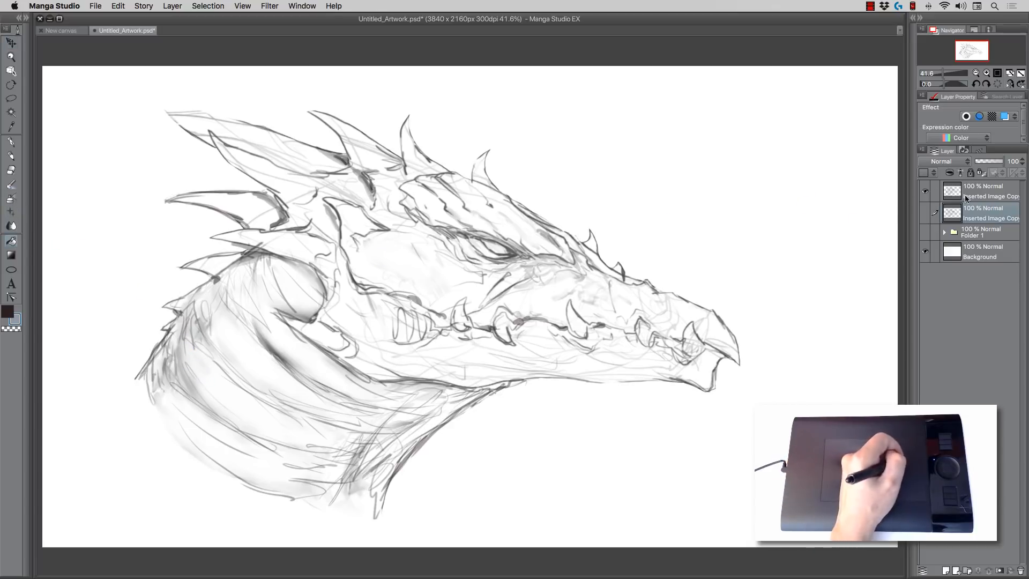
left_click(946, 570)
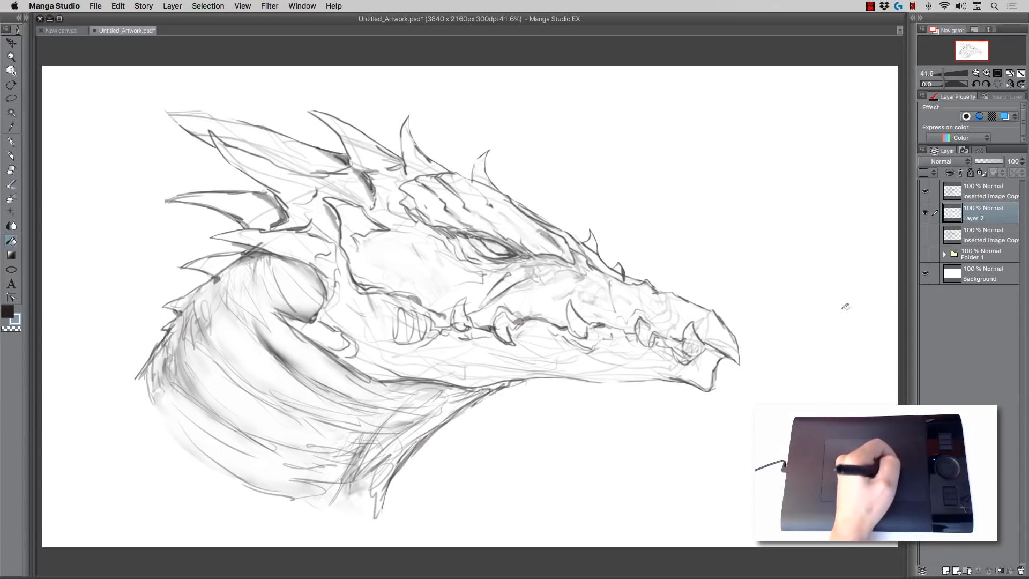
left_click(836, 293)
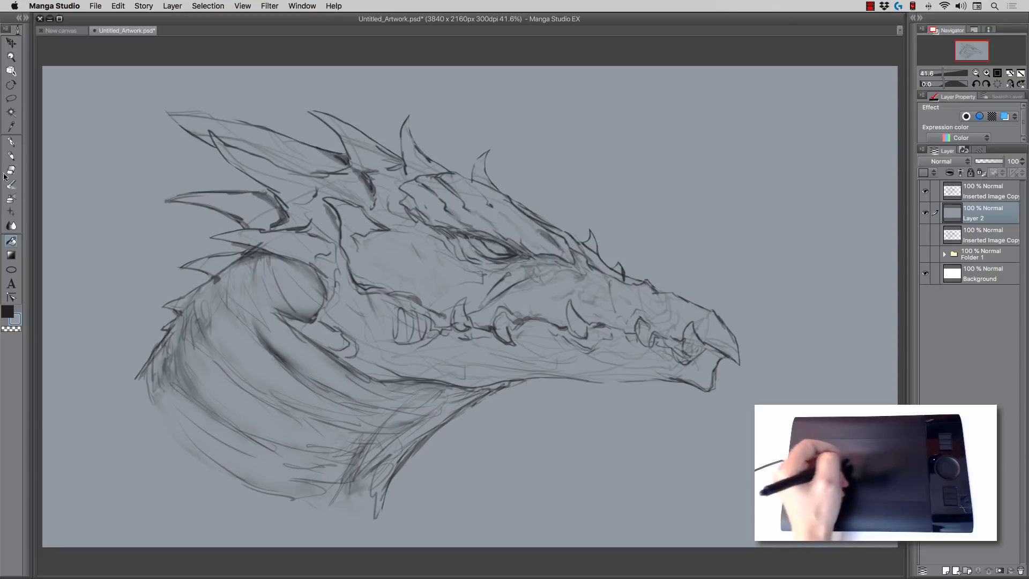
Step: Lasso-select the tip and upper part of the longest horn at the back of the dragon's head
left_click(12, 100)
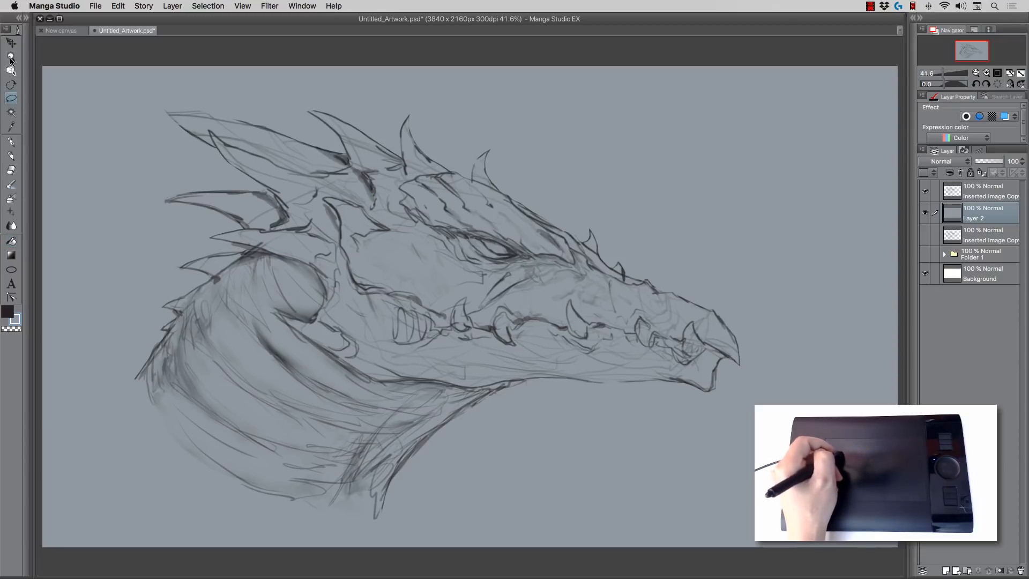
left_click(11, 58)
mouse_move(161, 108)
left_mouse_down()
mouse_move(197, 118)
mouse_move(156, 107)
mouse_move(324, 65)
left_mouse_up()
key("r")
key("space")
left_click_drag(363, 144, 380, 290)
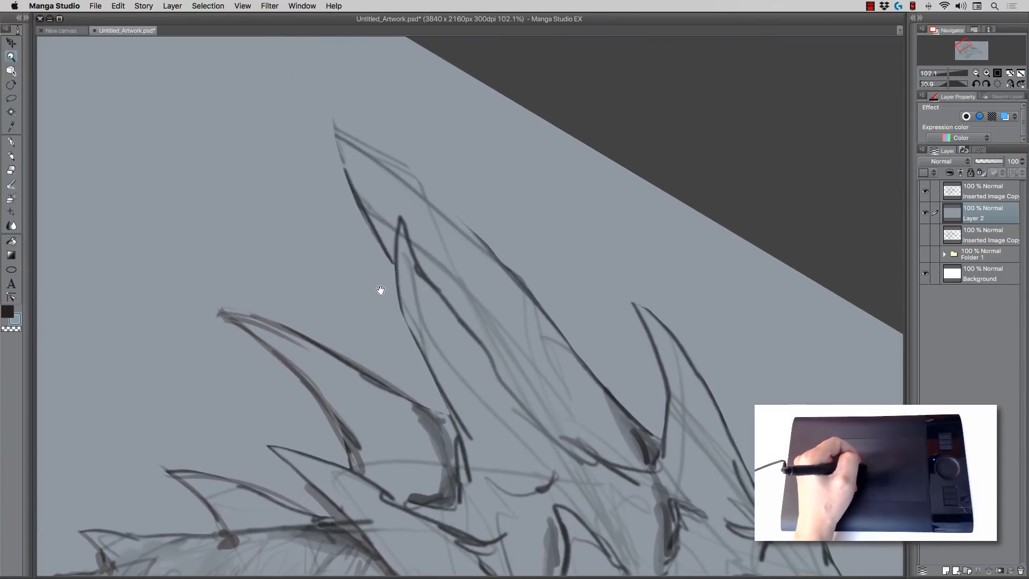
key("r")
left_click_drag(292, 188, 352, 119)
key("space")
left_click_drag(351, 198, 363, 261)
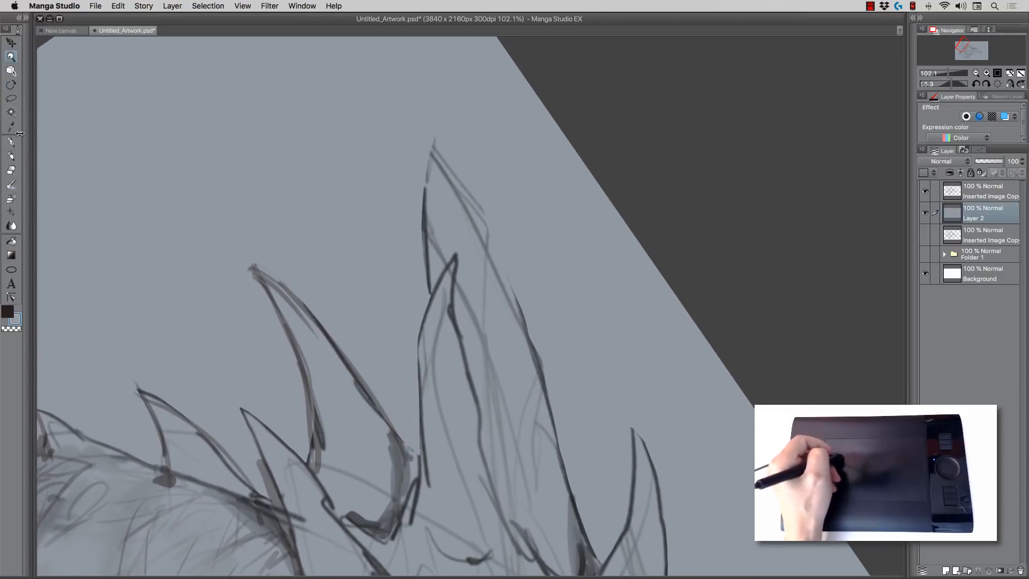
left_click(11, 98)
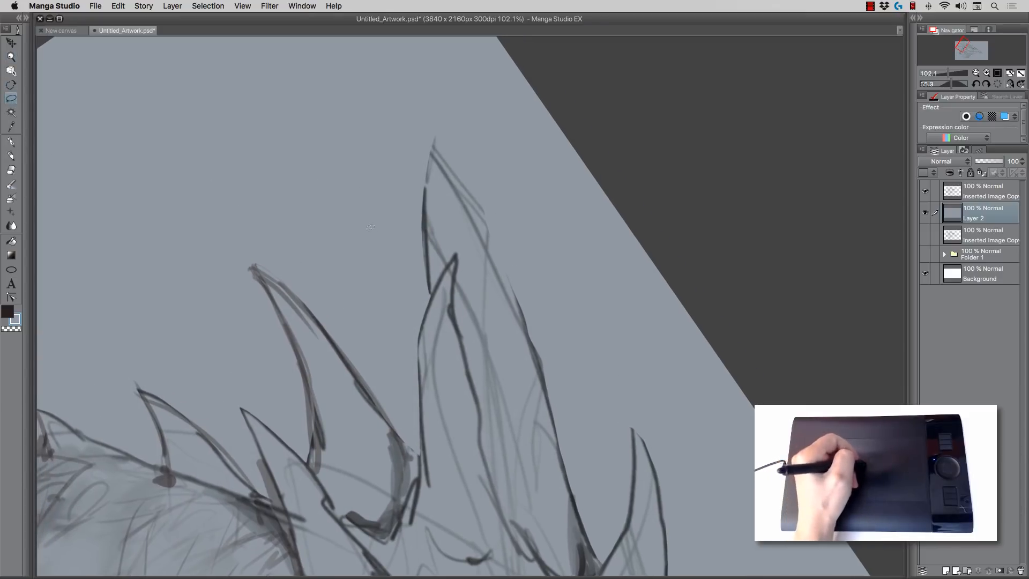
left_click_drag(432, 289, 432, 282)
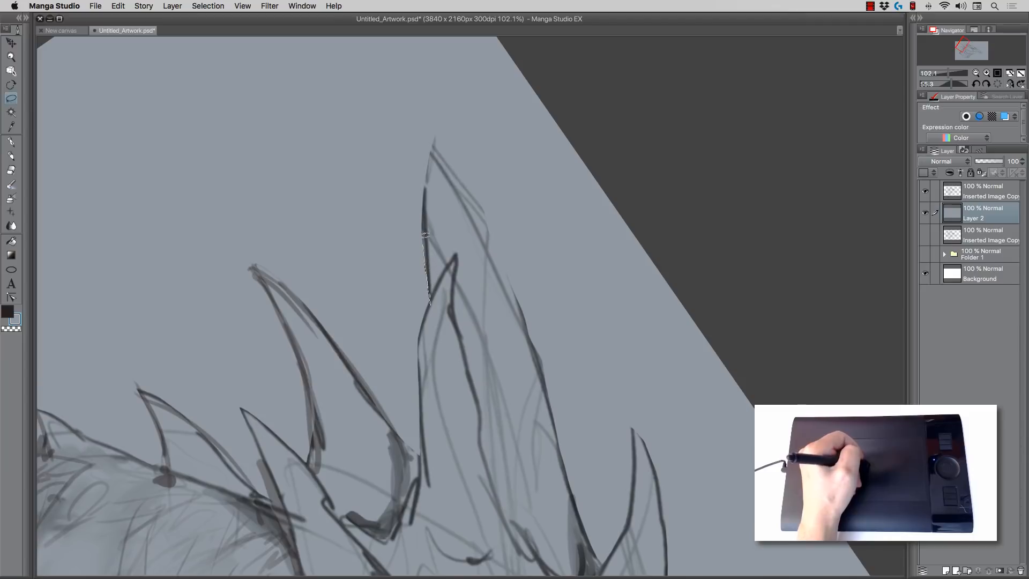
left_click_drag(425, 235, 424, 192)
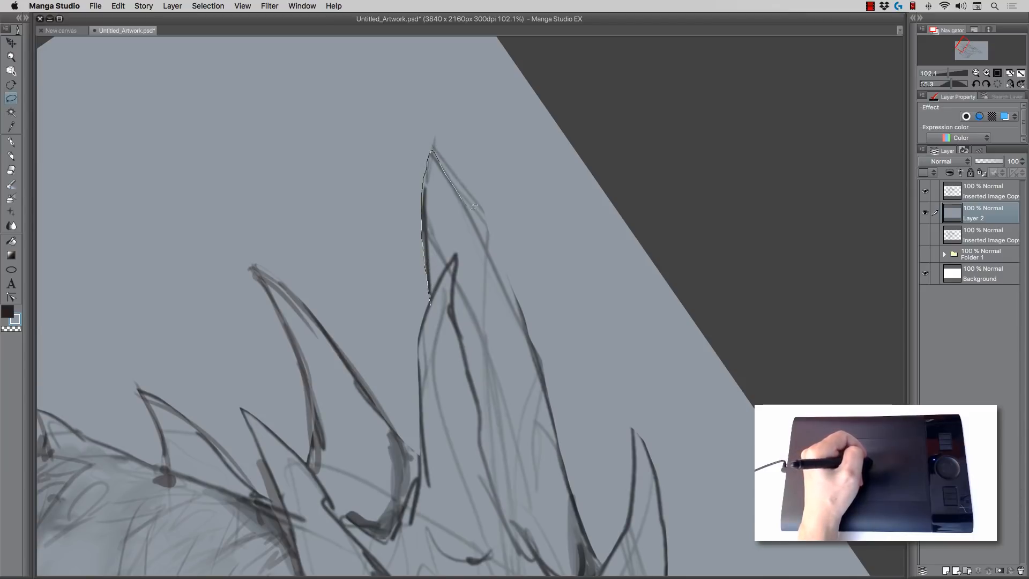
mouse_move(518, 305)
left_mouse_down()
mouse_move(535, 356)
mouse_move(482, 414)
left_mouse_up()
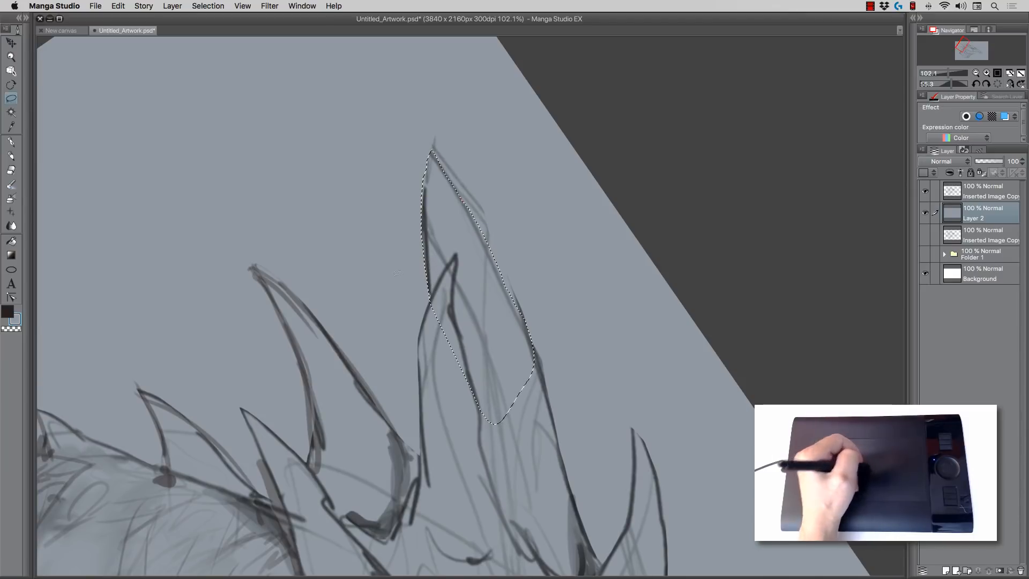
Step: Extend the lasso selection down the long horn to its base and add the shorter horn in front of it
left_click_drag(405, 346, 346, 190)
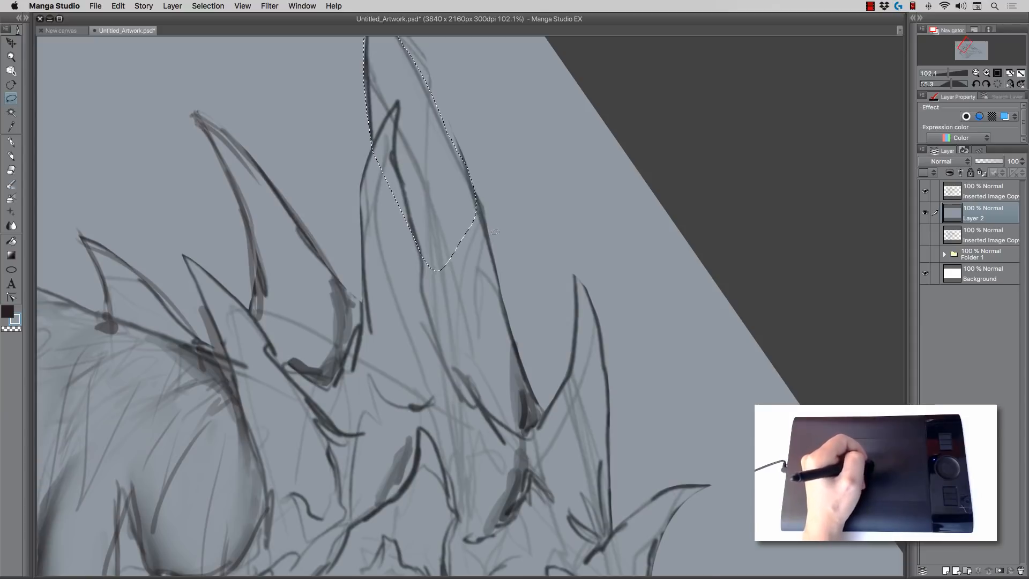
mouse_move(475, 184)
left_mouse_down()
mouse_move(536, 400)
mouse_move(475, 431)
mouse_move(404, 120)
left_mouse_up()
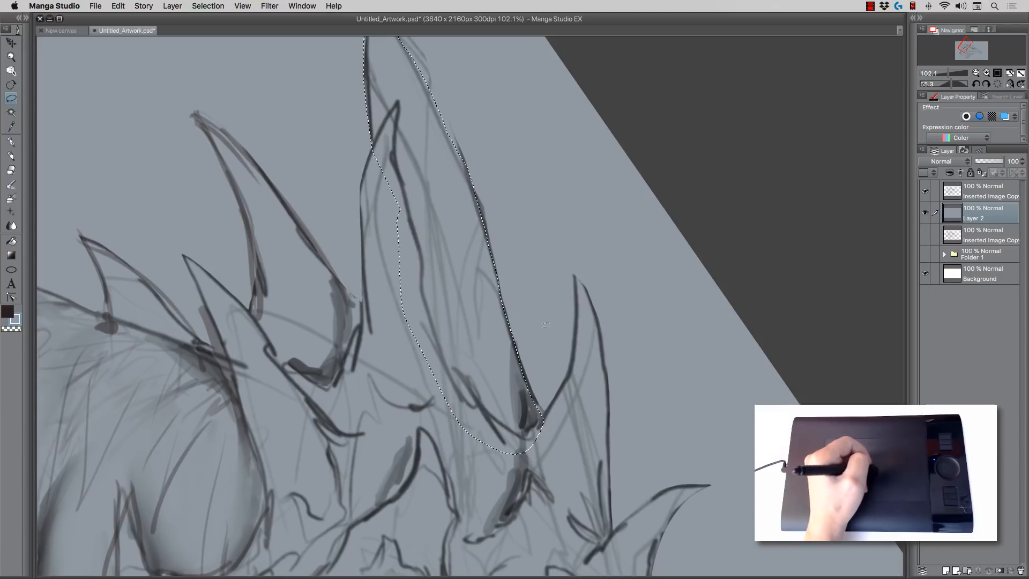
left_click_drag(510, 326, 441, 340)
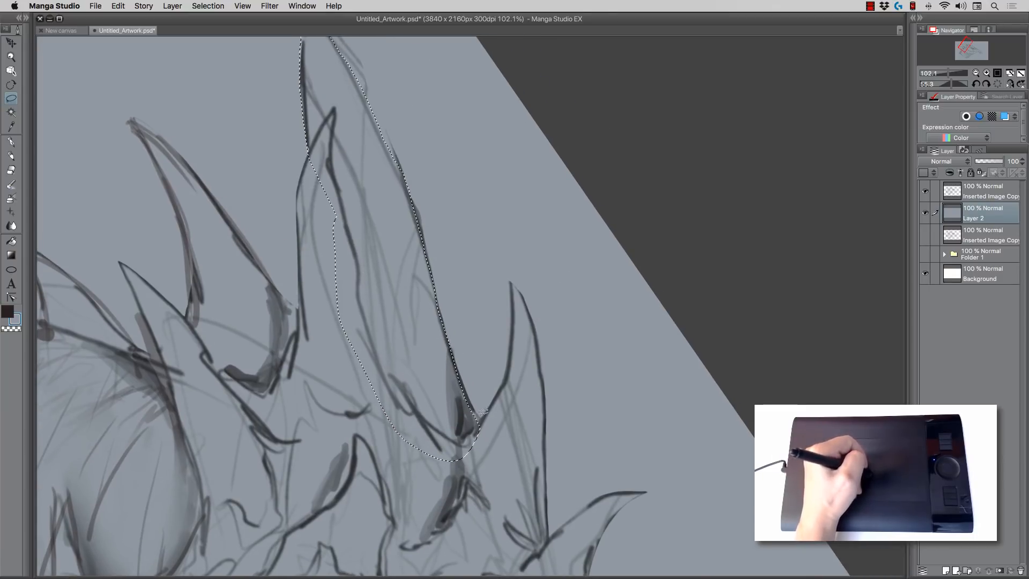
mouse_move(479, 429)
left_mouse_down()
mouse_move(515, 325)
mouse_move(514, 281)
mouse_move(532, 308)
mouse_move(544, 364)
mouse_move(543, 453)
mouse_move(458, 458)
left_mouse_up()
Step: Extend the lasso selection along the shorter horn's outer edge down to where the next spike begins
mouse_move(461, 358)
left_mouse_down()
mouse_move(382, 168)
mouse_move(356, 156)
left_mouse_up()
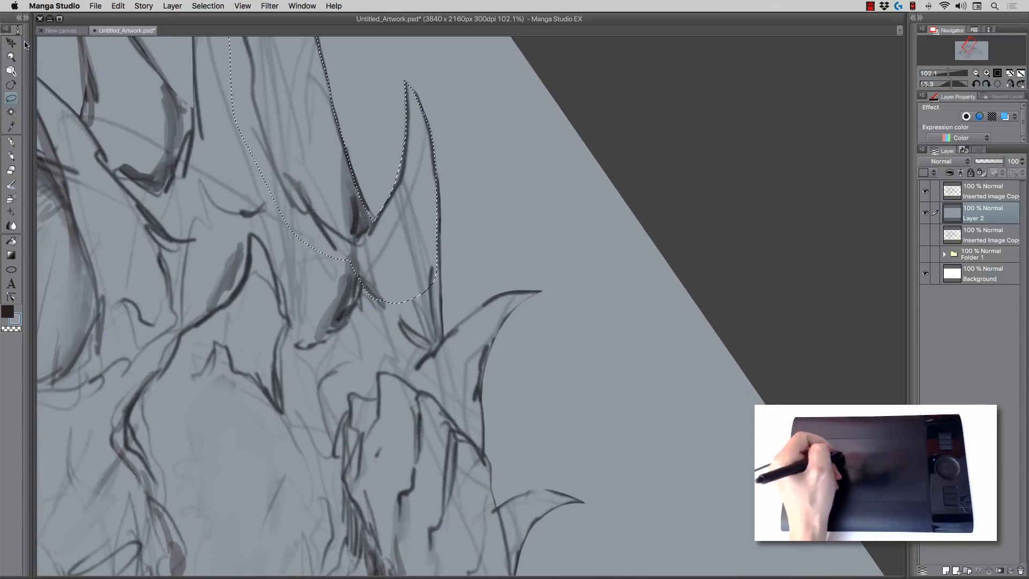
left_click(26, 18)
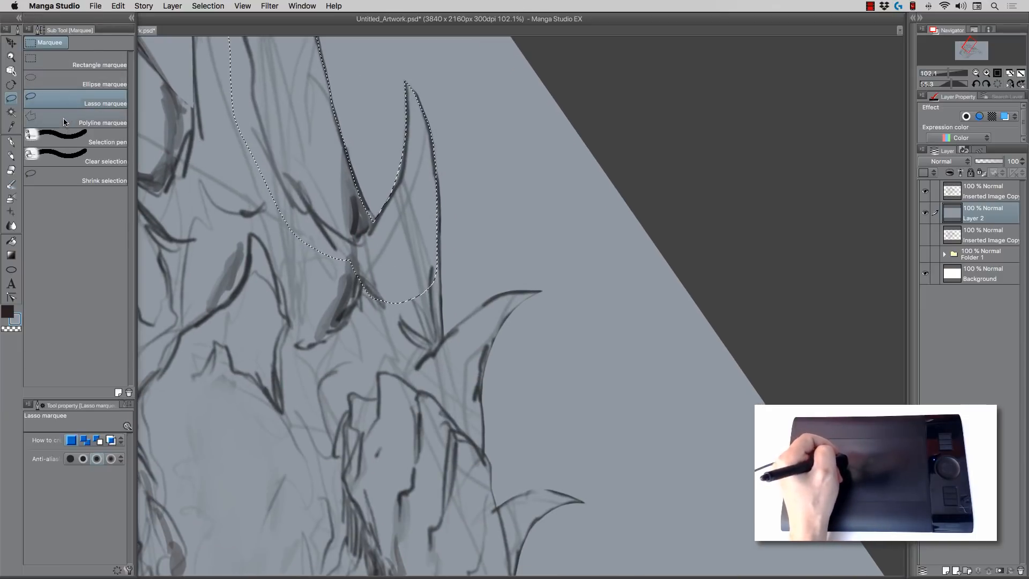
left_click(129, 18)
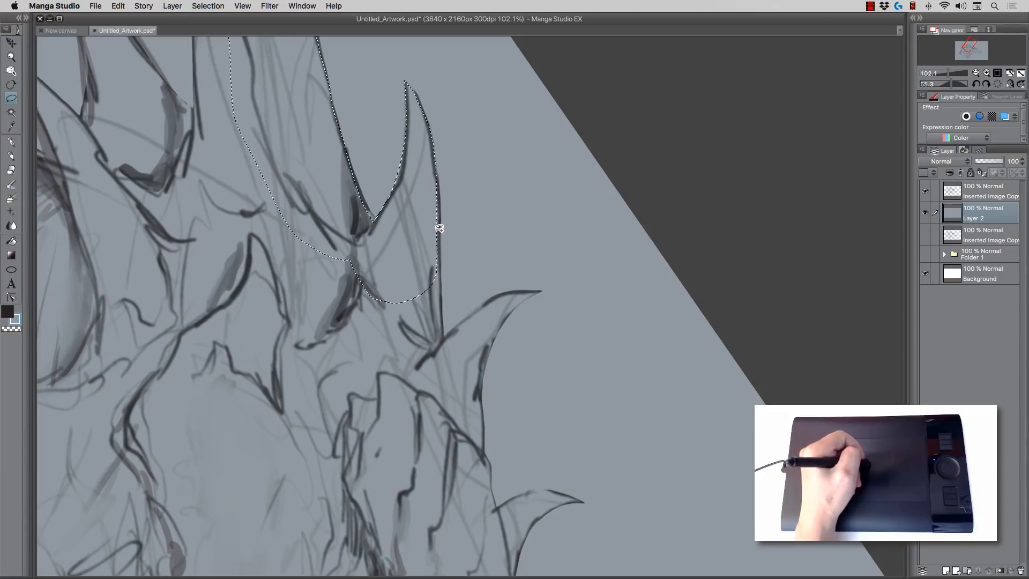
left_click_drag(445, 303, 427, 398)
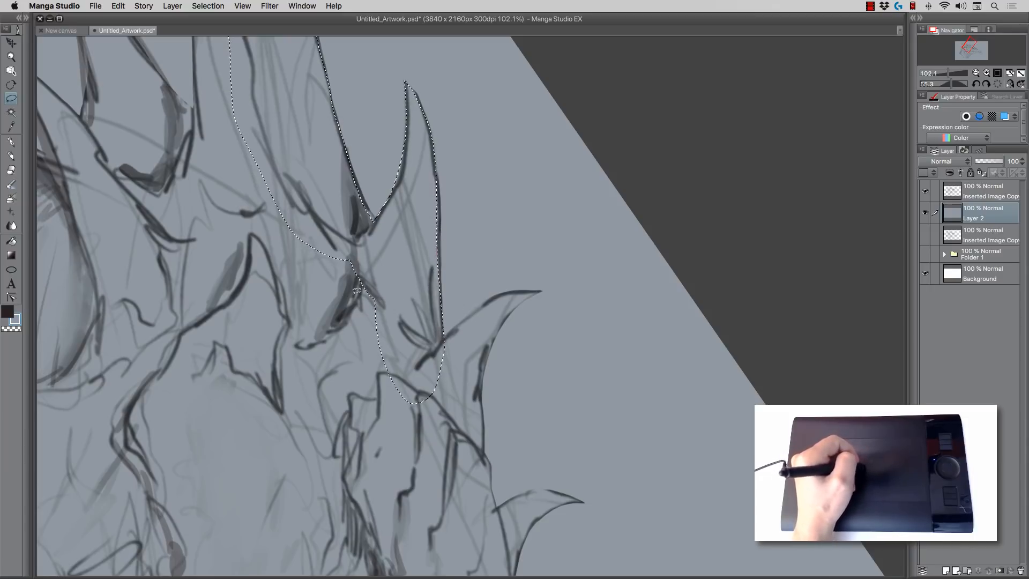
Step: Add the next curved spike and the sloping head contour in front of it to the lasso selection
key("shift+space")
mouse_move(357, 290)
left_mouse_down()
mouse_move(358, 328)
mouse_move(392, 390)
left_mouse_up()
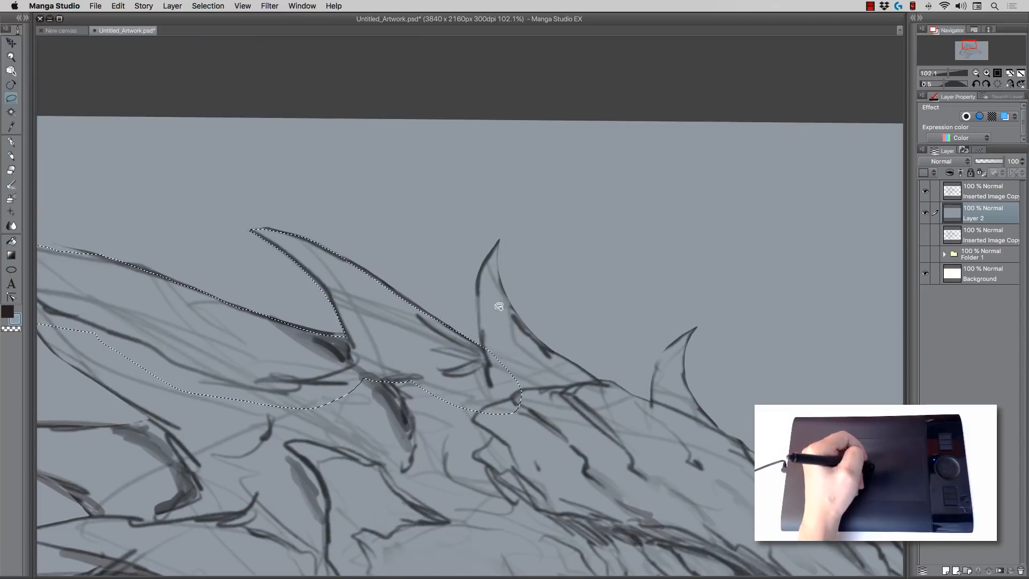
mouse_move(485, 339)
left_mouse_down()
mouse_move(482, 280)
mouse_move(499, 237)
mouse_move(552, 392)
mouse_move(485, 413)
left_mouse_up()
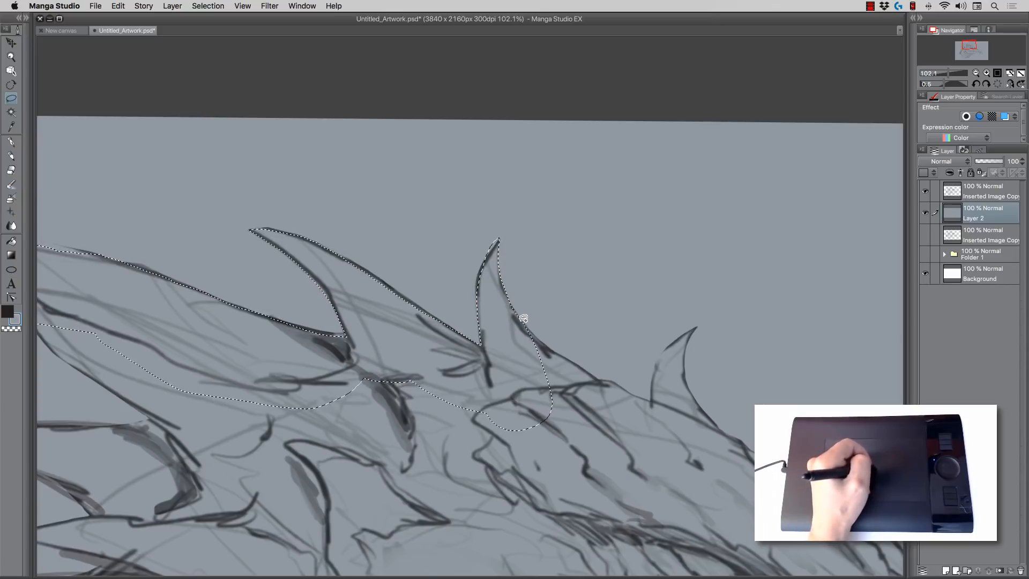
mouse_move(524, 319)
left_mouse_down()
mouse_move(592, 378)
mouse_move(538, 426)
left_mouse_up()
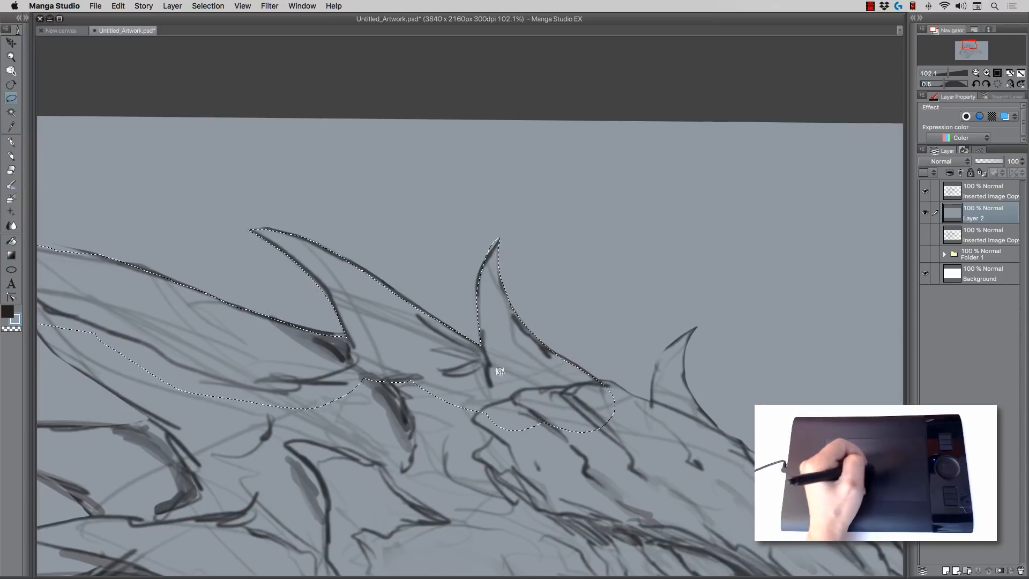
mouse_move(599, 381)
left_mouse_down()
mouse_move(645, 399)
mouse_move(602, 427)
left_mouse_up()
Step: Extend the lasso selection along the top of the head and around the small curved spike above the eye
key("r")
mouse_move(541, 291)
left_mouse_down()
mouse_move(509, 242)
mouse_move(520, 258)
mouse_move(515, 340)
mouse_move(488, 358)
mouse_move(512, 331)
mouse_move(454, 241)
mouse_move(467, 203)
left_mouse_up()
key("space")
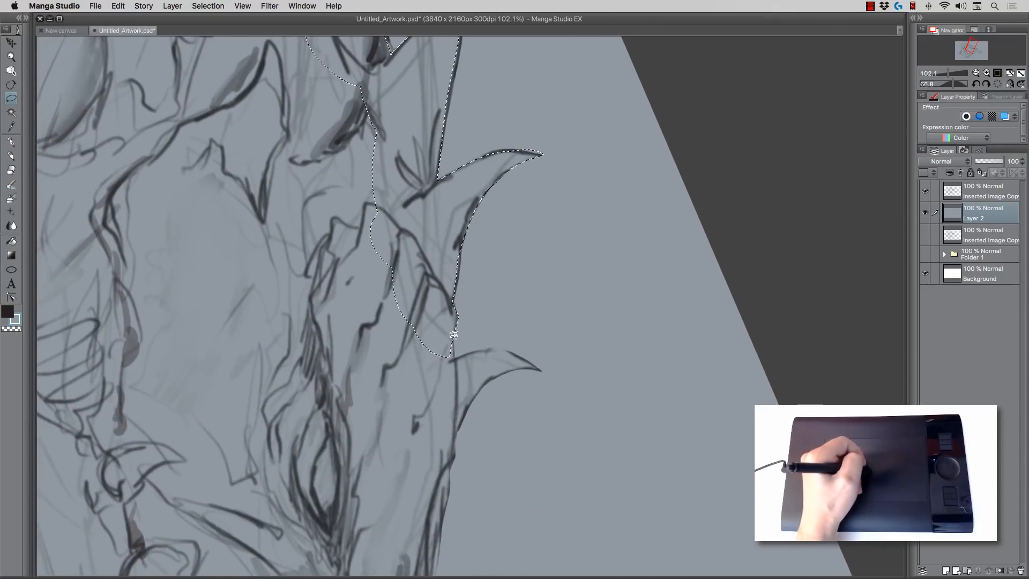
mouse_move(453, 335)
left_mouse_down()
mouse_move(450, 427)
mouse_move(399, 360)
mouse_move(397, 424)
mouse_move(470, 459)
mouse_move(460, 459)
left_mouse_up()
key("r")
key("m")
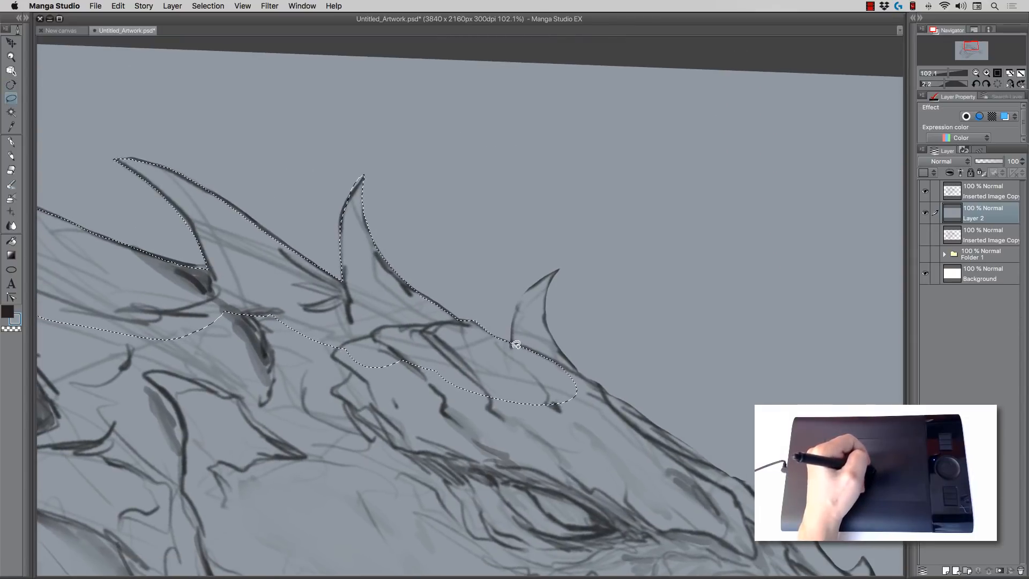
mouse_move(518, 322)
left_mouse_down()
mouse_move(551, 271)
mouse_move(553, 293)
left_mouse_up()
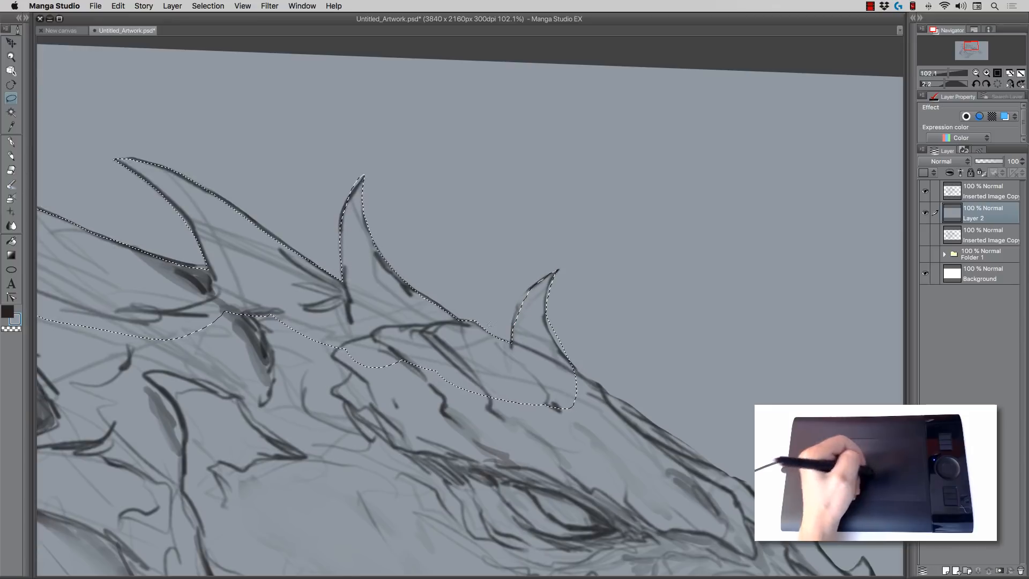
mouse_move(524, 329)
left_mouse_down()
mouse_move(513, 358)
mouse_move(519, 318)
mouse_move(511, 352)
mouse_move(518, 314)
left_mouse_up()
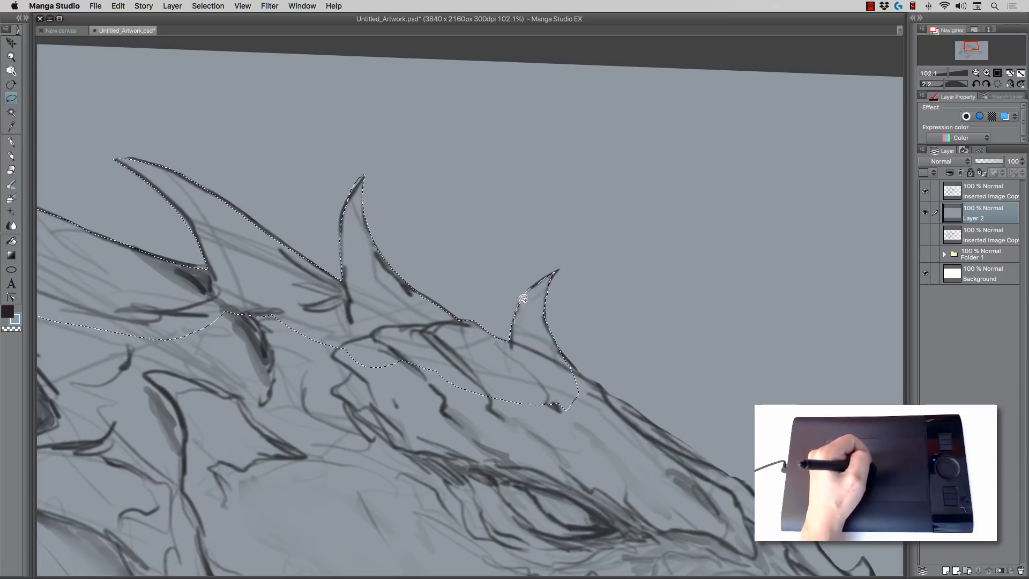
Step: Add the forehead contour and the first small snout spike to the selection with the Polyline marquee
mouse_move(479, 327)
left_mouse_down()
mouse_move(367, 236)
mouse_move(420, 247)
mouse_move(460, 229)
left_mouse_up()
key("shift+space")
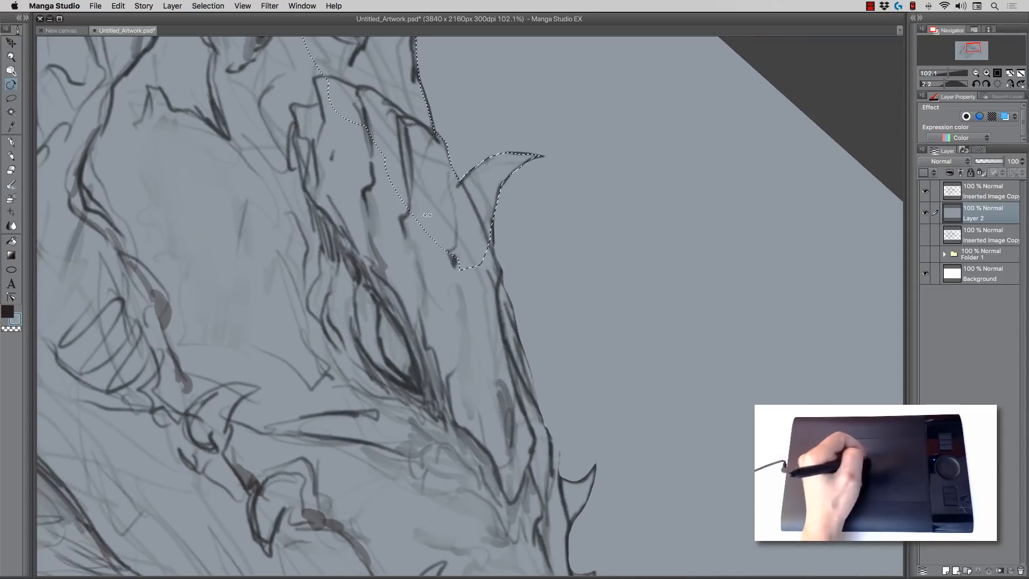
left_click(26, 19)
left_click(54, 120)
left_click(132, 18)
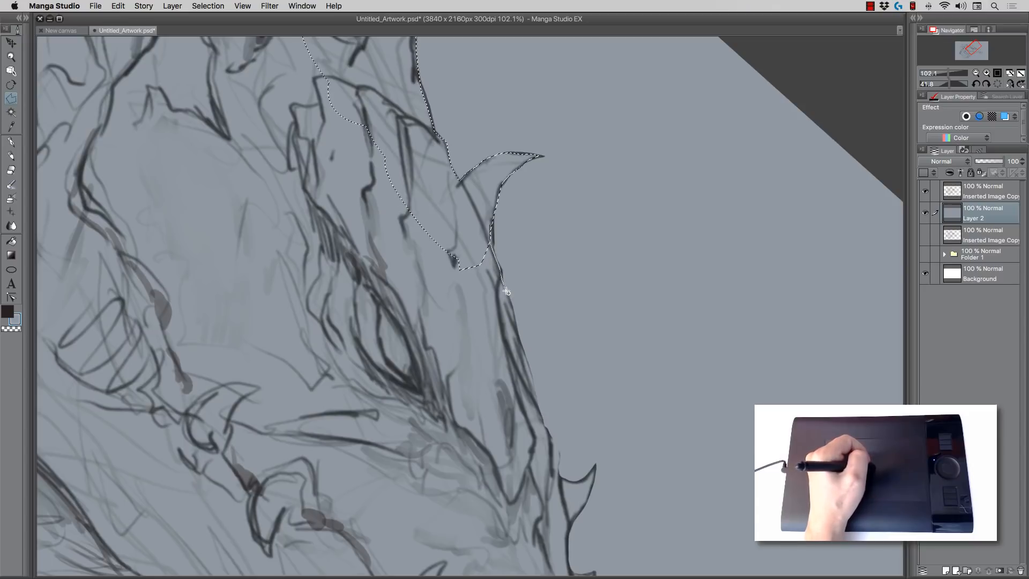
mouse_move(512, 308)
left_mouse_down()
mouse_move(558, 478)
mouse_move(582, 483)
mouse_move(596, 464)
mouse_move(566, 543)
mouse_move(541, 550)
mouse_move(475, 509)
mouse_move(385, 411)
mouse_move(376, 386)
mouse_move(442, 221)
left_mouse_up()
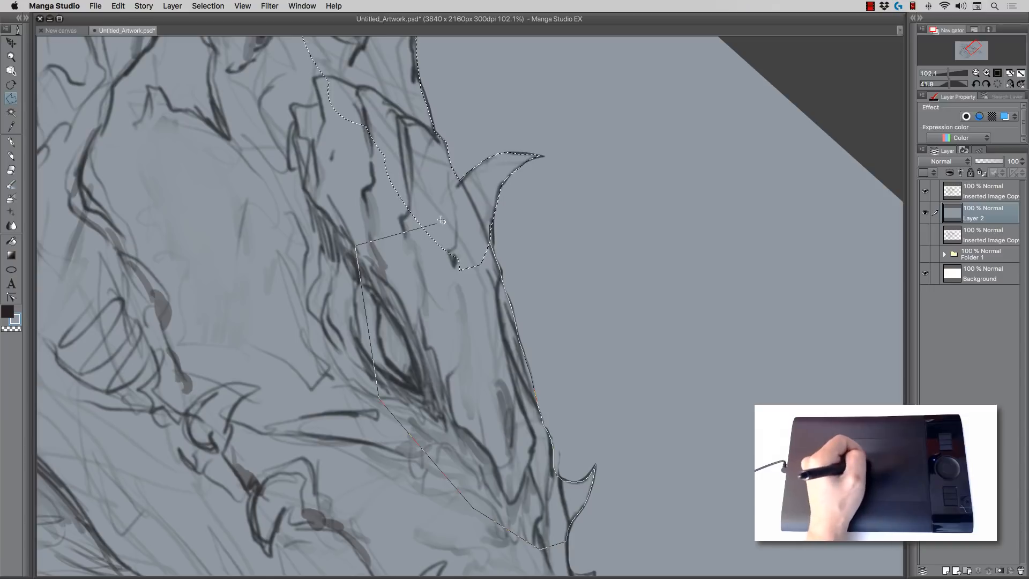
left_click(488, 244)
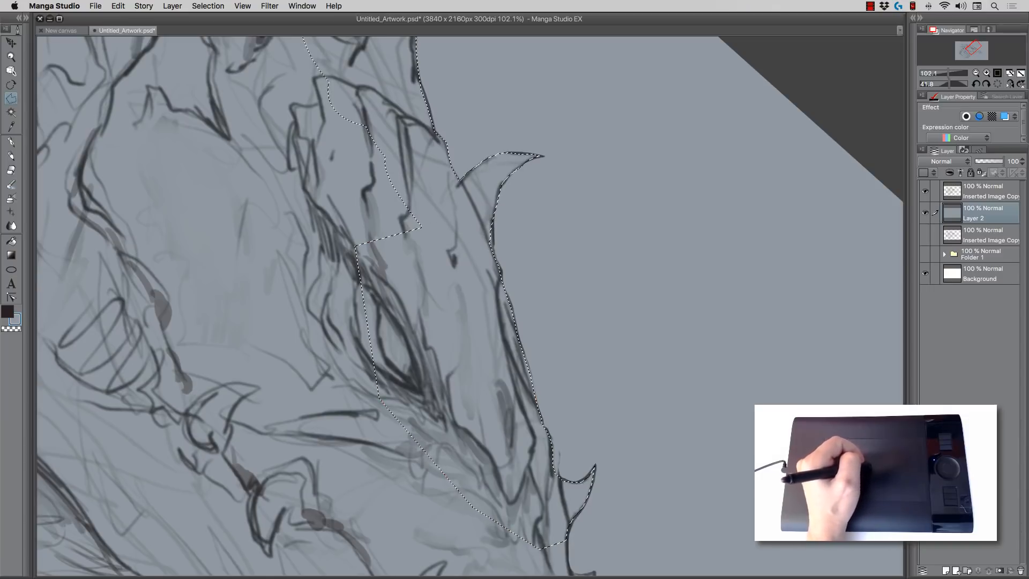
Step: Extend the polyline selection along the snout past its second small spike, and switch back to the Lasso marquee
left_click_drag(444, 255, 441, 139)
left_click_drag(466, 299, 467, 230)
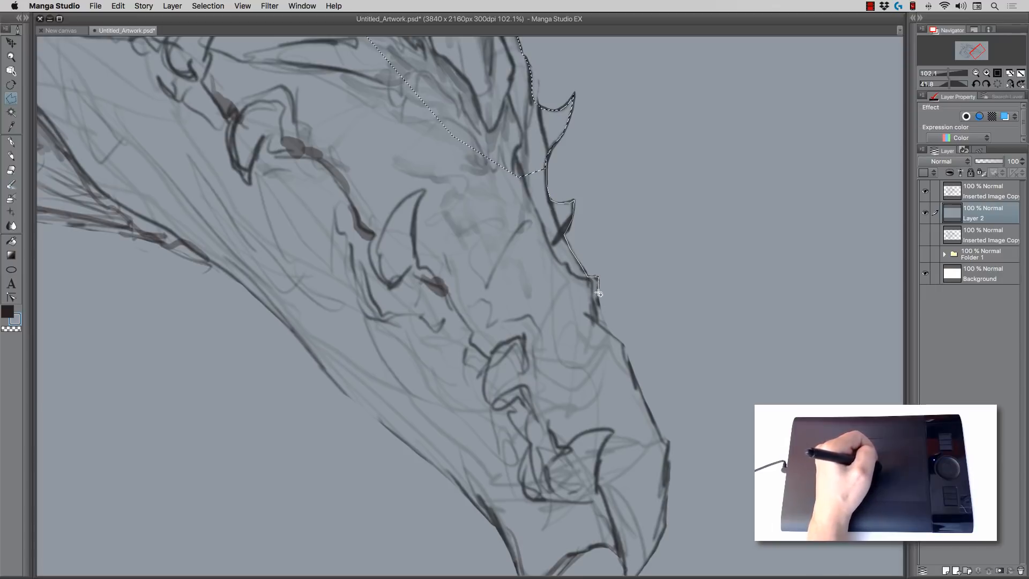
double_click(539, 155)
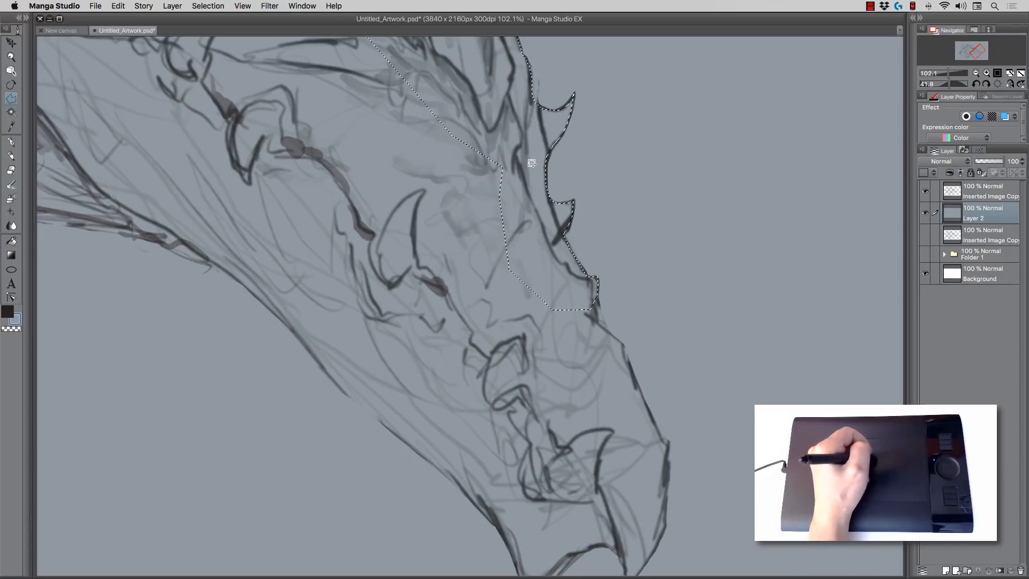
left_click(26, 18)
left_click(56, 101)
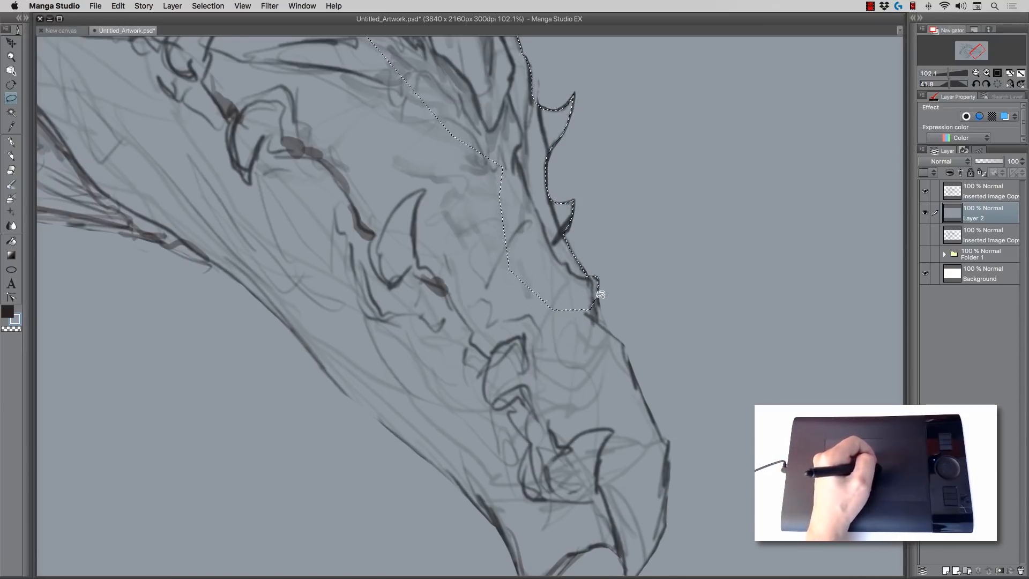
Step: Extend the lasso selection along the front of the snout and around the pointed tip of the upper beak
left_click_drag(598, 296, 609, 323)
mouse_move(640, 374)
left_mouse_down()
mouse_move(655, 412)
mouse_move(657, 530)
mouse_move(504, 254)
mouse_move(519, 228)
left_mouse_up()
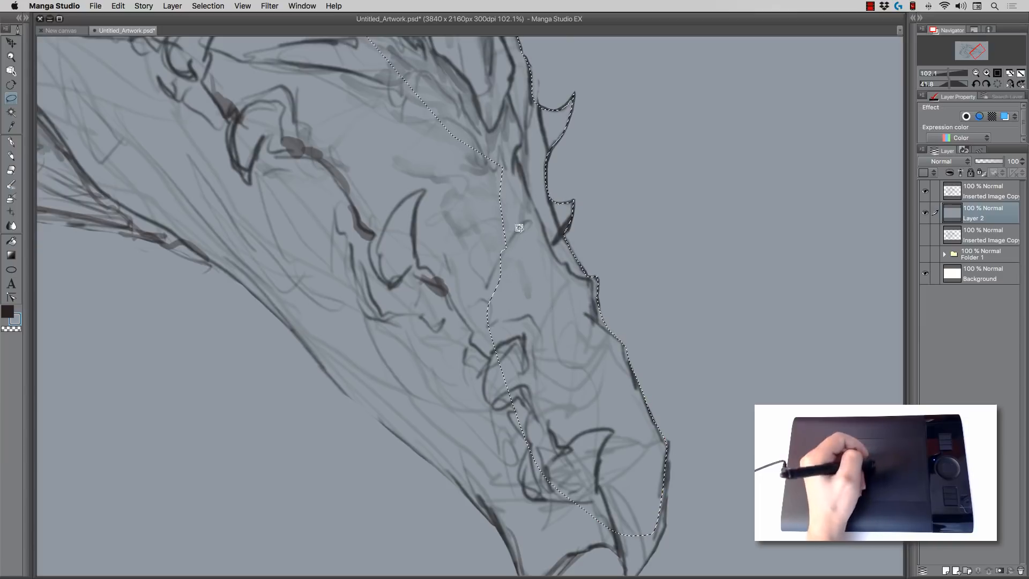
left_click_drag(488, 302, 495, 154)
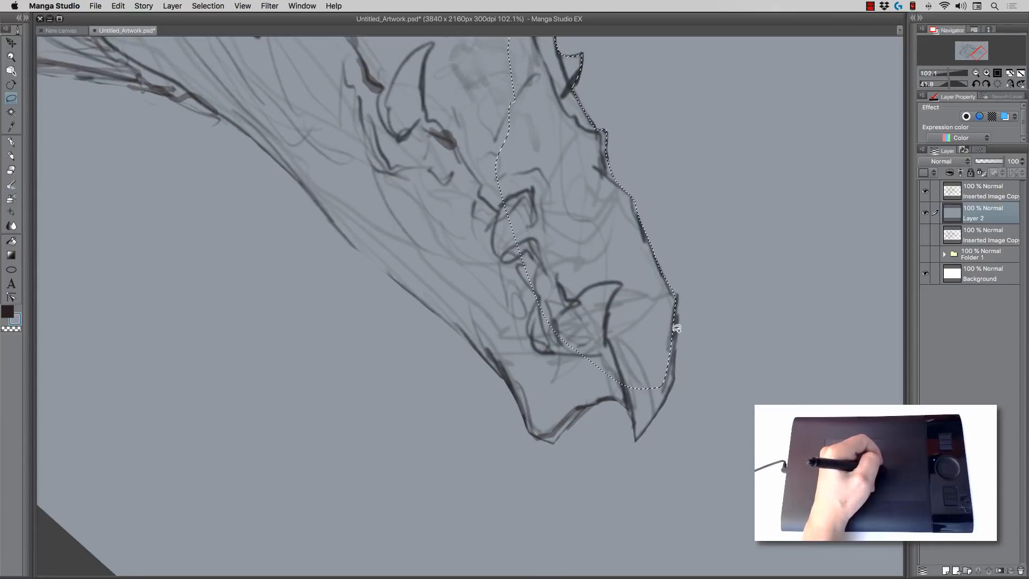
mouse_move(674, 310)
left_mouse_down()
mouse_move(677, 383)
mouse_move(640, 440)
mouse_move(614, 378)
left_mouse_up()
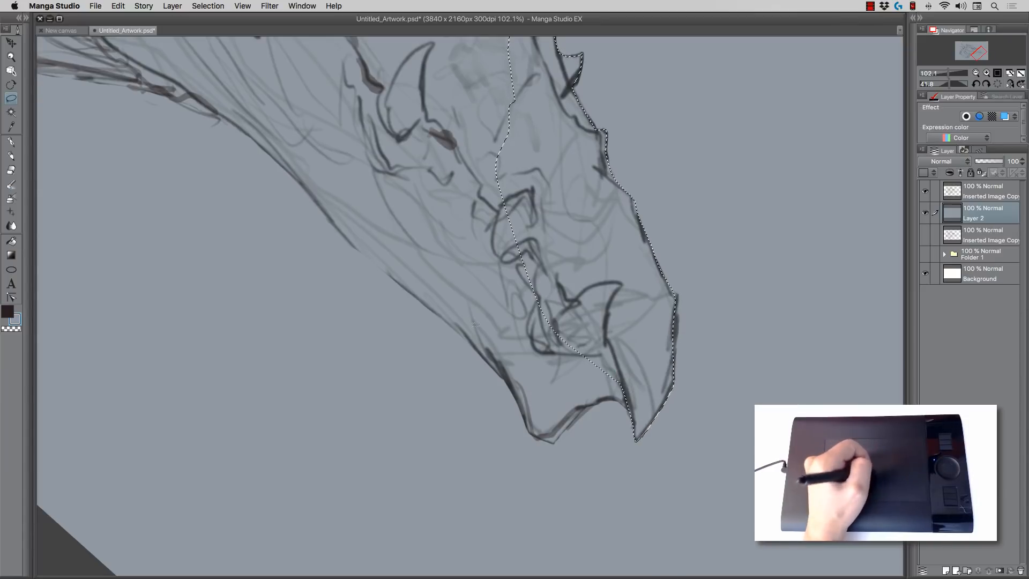
Step: Add the notch of the mouth opening and the tip of the lower jaw to the lasso selection
key("r")
mouse_move(395, 317)
left_mouse_down()
mouse_move(413, 410)
mouse_move(476, 432)
left_mouse_up()
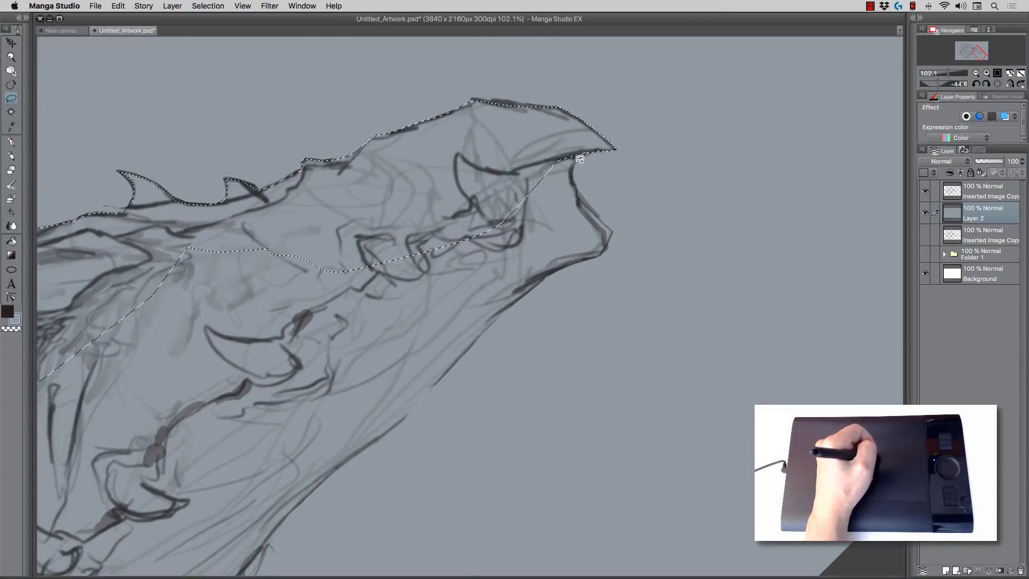
mouse_move(580, 159)
left_mouse_down()
mouse_move(573, 173)
mouse_move(588, 204)
mouse_move(617, 227)
mouse_move(584, 255)
mouse_move(511, 217)
left_mouse_up()
mouse_move(590, 256)
left_mouse_down()
mouse_move(613, 234)
mouse_move(602, 229)
left_mouse_up()
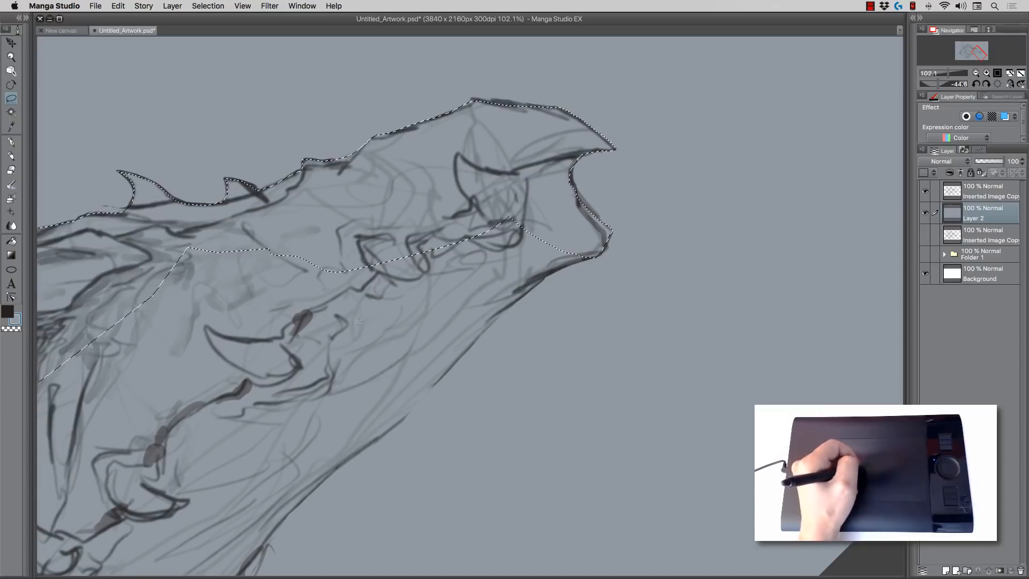
Step: Extend the selection along the front underside of the lower jaw, undoing and redrawing the lasso stroke
key("r")
left_click_drag(358, 321, 466, 364)
key("m")
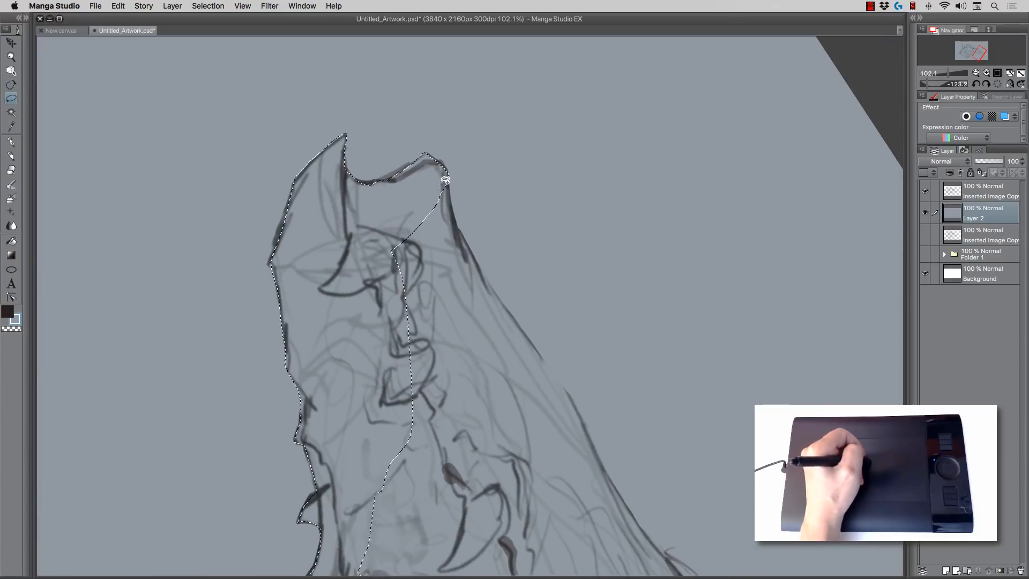
mouse_move(458, 206)
left_mouse_down()
mouse_move(492, 284)
mouse_move(531, 335)
mouse_move(460, 400)
mouse_move(413, 383)
left_mouse_up()
key("super+z")
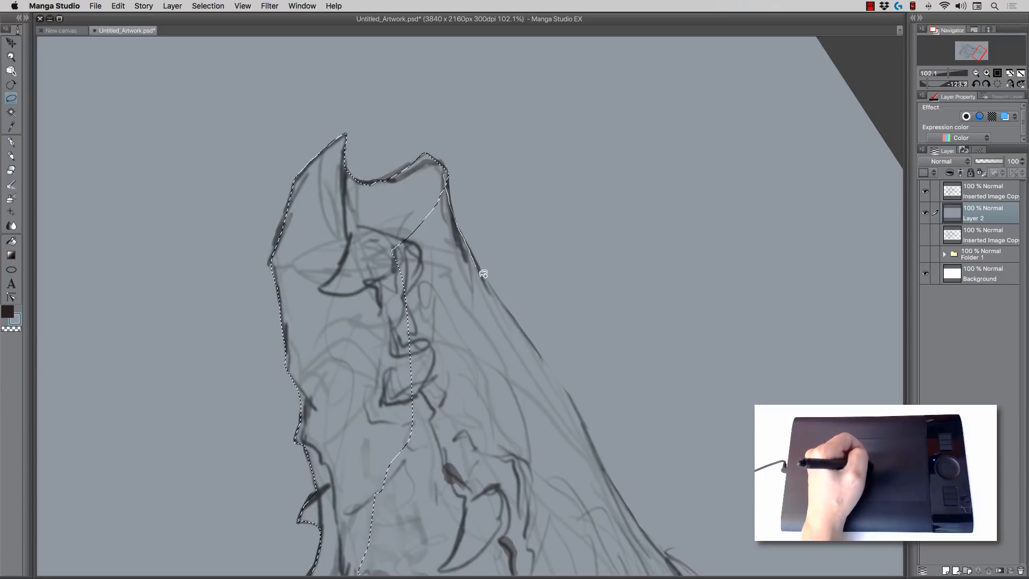
mouse_move(516, 319)
left_mouse_down()
mouse_move(483, 445)
mouse_move(413, 432)
left_mouse_up()
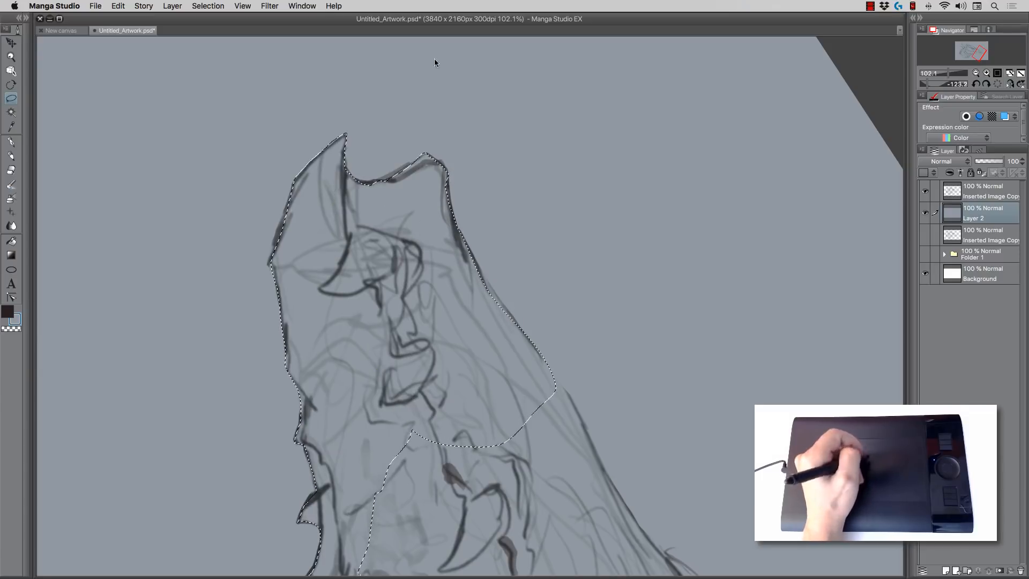
Step: Continue the lasso selection along the rest of the jaw's underside to the start of the throat frill
mouse_move(436, 340)
left_mouse_down()
mouse_move(387, 237)
mouse_move(479, 276)
left_mouse_up()
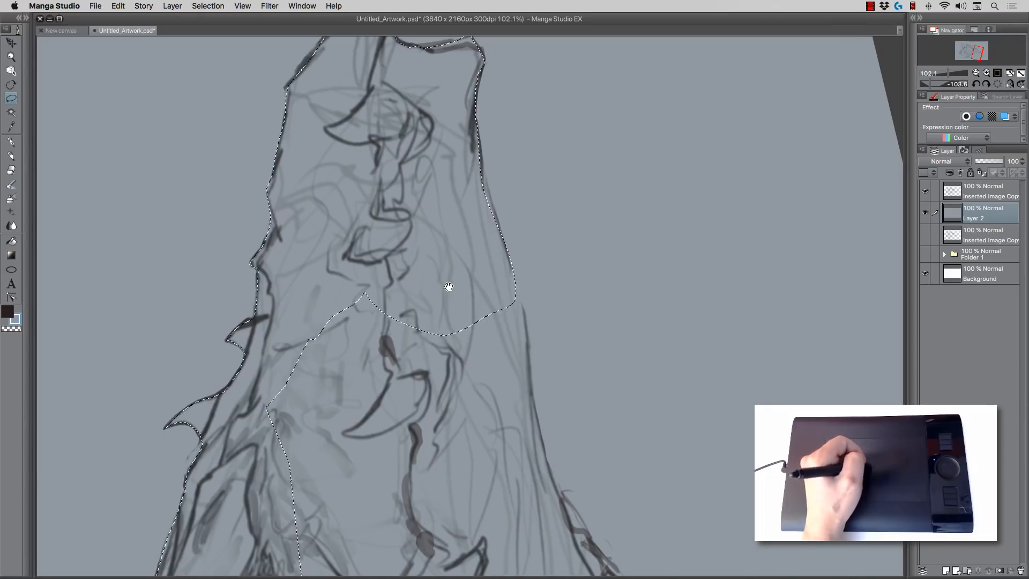
left_click_drag(448, 288, 436, 230)
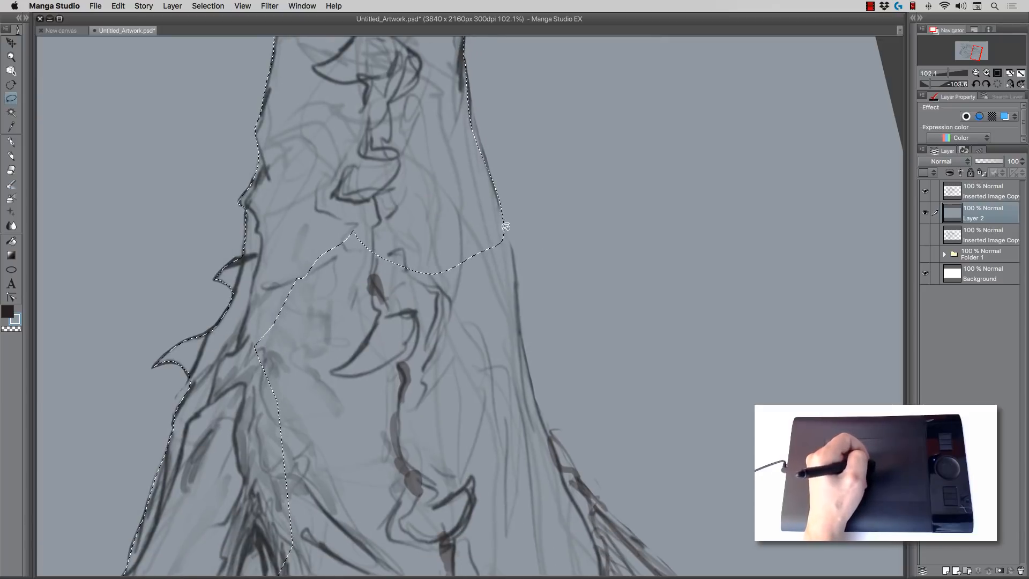
mouse_move(501, 200)
left_mouse_down()
mouse_move(510, 257)
mouse_move(483, 418)
mouse_move(421, 246)
left_mouse_up()
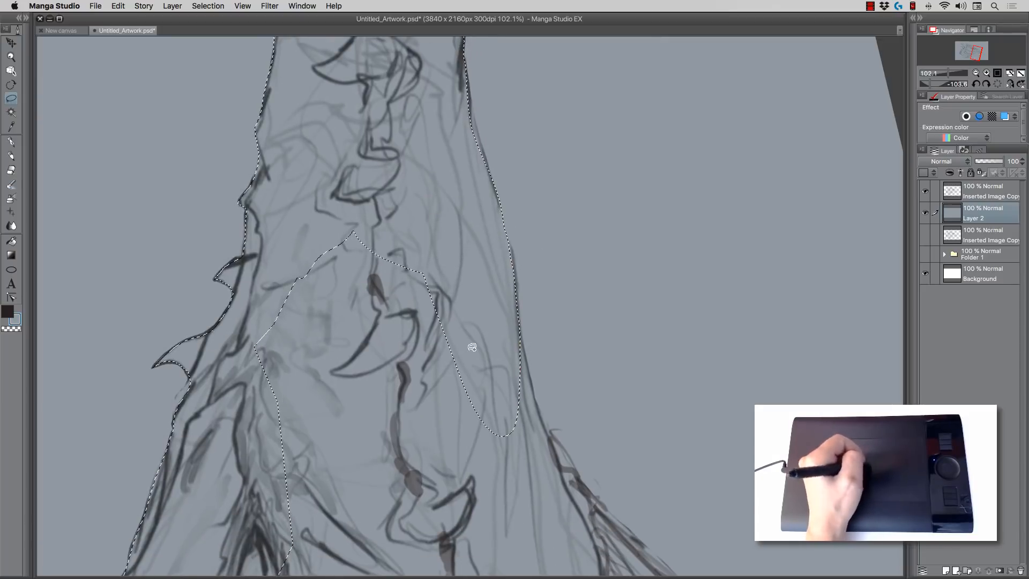
mouse_move(472, 350)
left_mouse_down()
mouse_move(434, 237)
mouse_move(547, 424)
mouse_move(370, 343)
mouse_move(375, 236)
left_mouse_up()
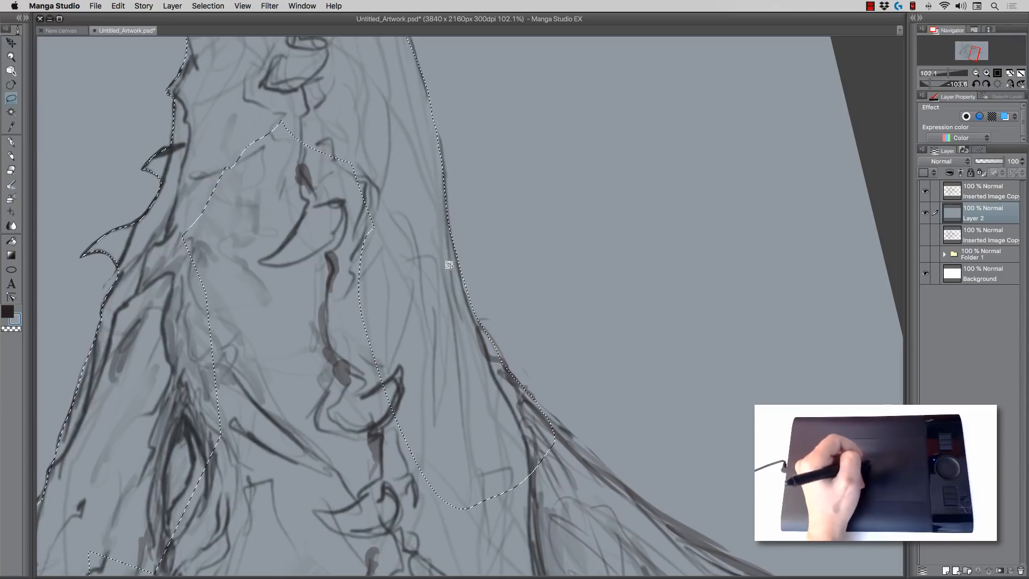
Step: Add the outer edge of the throat frill to the selection, following it down around its ragged tip
mouse_move(430, 321)
left_mouse_down()
mouse_move(377, 258)
mouse_move(358, 186)
left_mouse_up()
key("r")
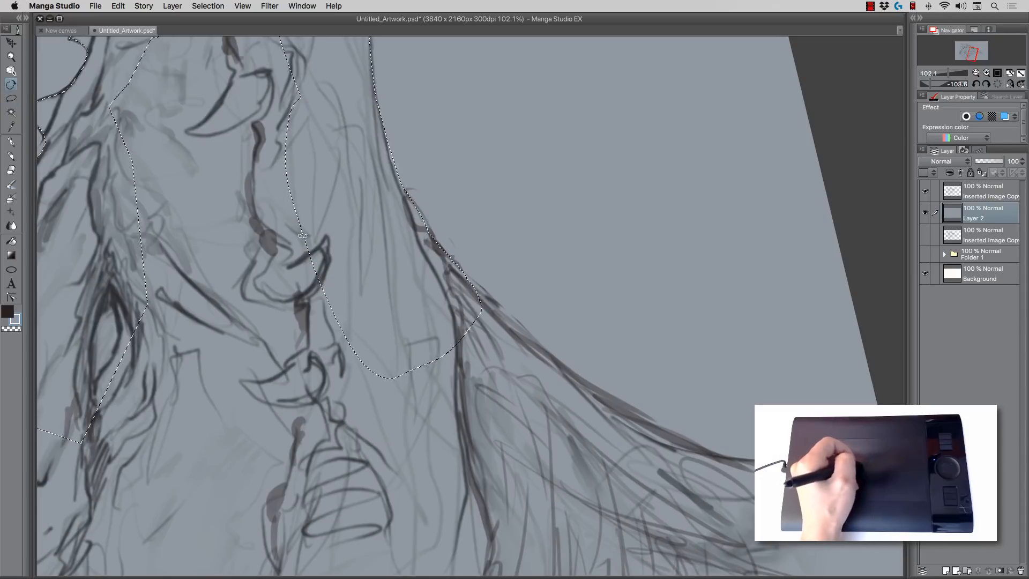
mouse_move(337, 240)
left_mouse_down()
mouse_move(381, 185)
mouse_move(419, 165)
left_mouse_up()
left_click_drag(379, 283, 413, 221)
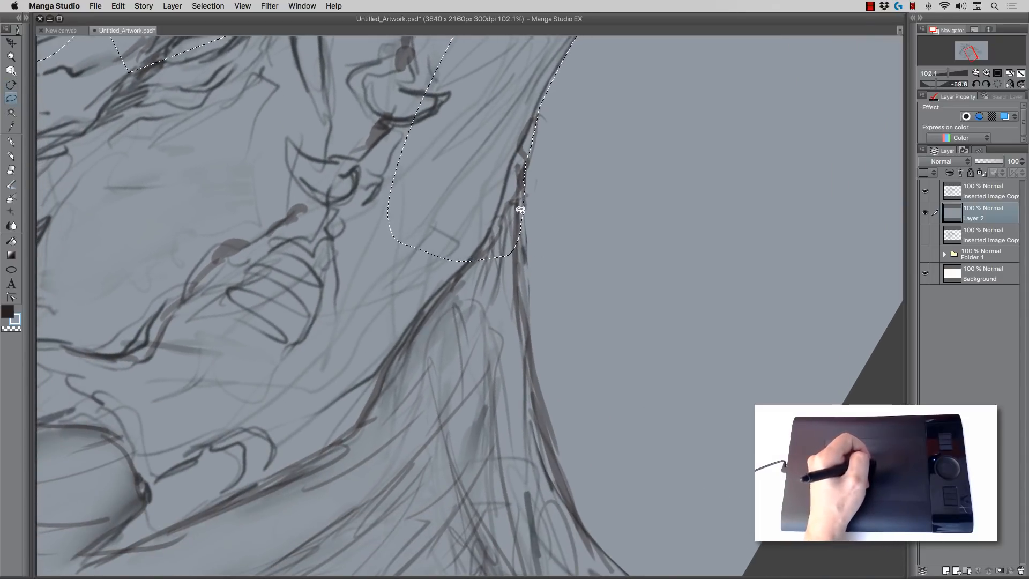
mouse_move(515, 211)
left_mouse_down()
mouse_move(558, 452)
mouse_move(476, 527)
mouse_move(430, 179)
mouse_move(472, 188)
left_mouse_up()
left_click_drag(350, 276, 273, 52)
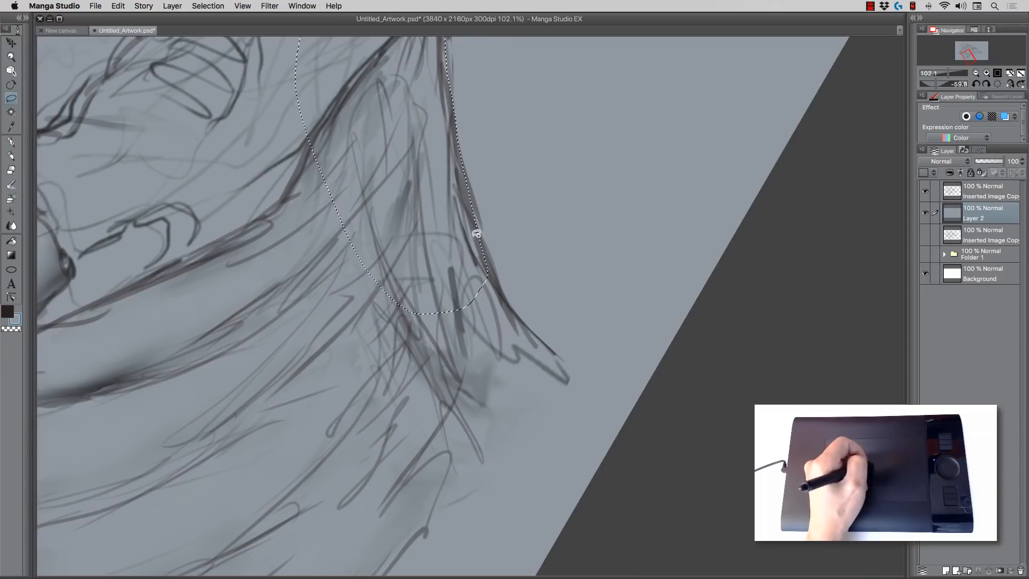
mouse_move(478, 231)
left_mouse_down()
mouse_move(530, 326)
mouse_move(544, 377)
mouse_move(496, 391)
mouse_move(443, 493)
mouse_move(375, 455)
mouse_move(356, 246)
mouse_move(410, 296)
mouse_move(539, 348)
left_mouse_up()
Step: Extend the lasso selection around the rounded lower end of the neck up to its ragged back corner
key("shift+space")
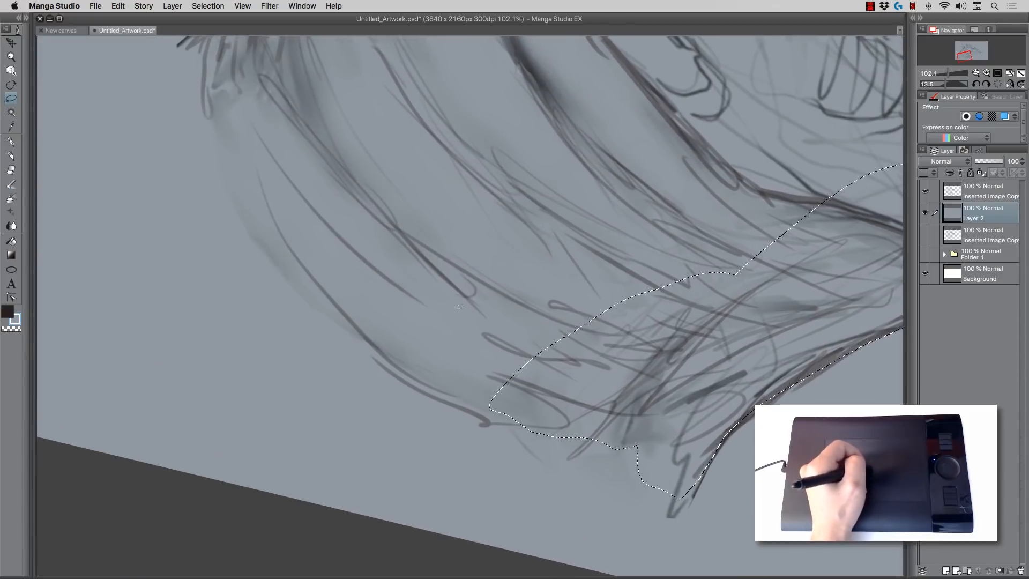
left_click_drag(422, 269, 498, 334)
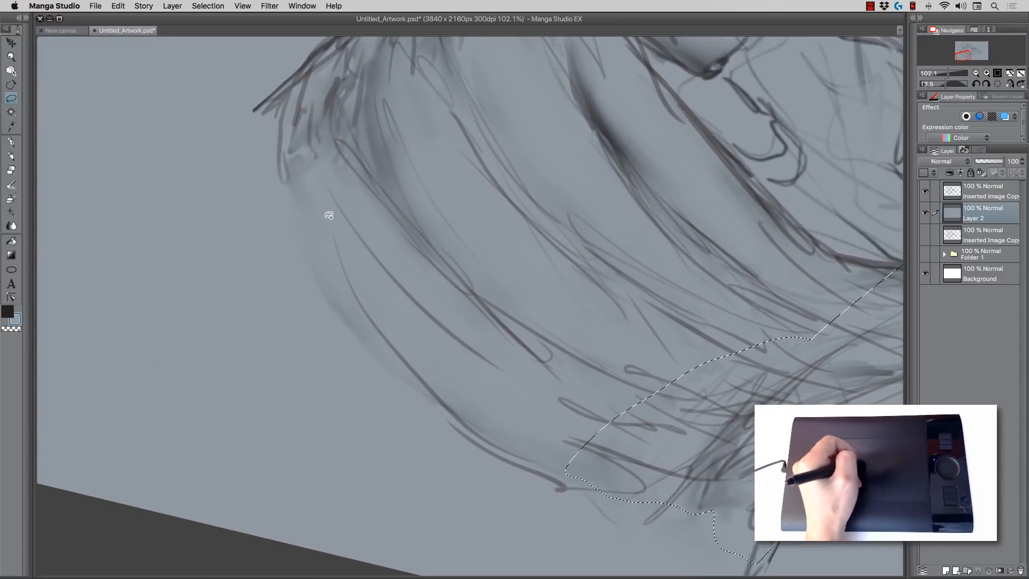
left_click_drag(278, 96, 287, 119)
mouse_move(292, 185)
left_mouse_down()
mouse_move(359, 315)
mouse_move(465, 416)
mouse_move(544, 452)
mouse_move(677, 391)
left_mouse_up()
left_click_drag(648, 267, 464, 115)
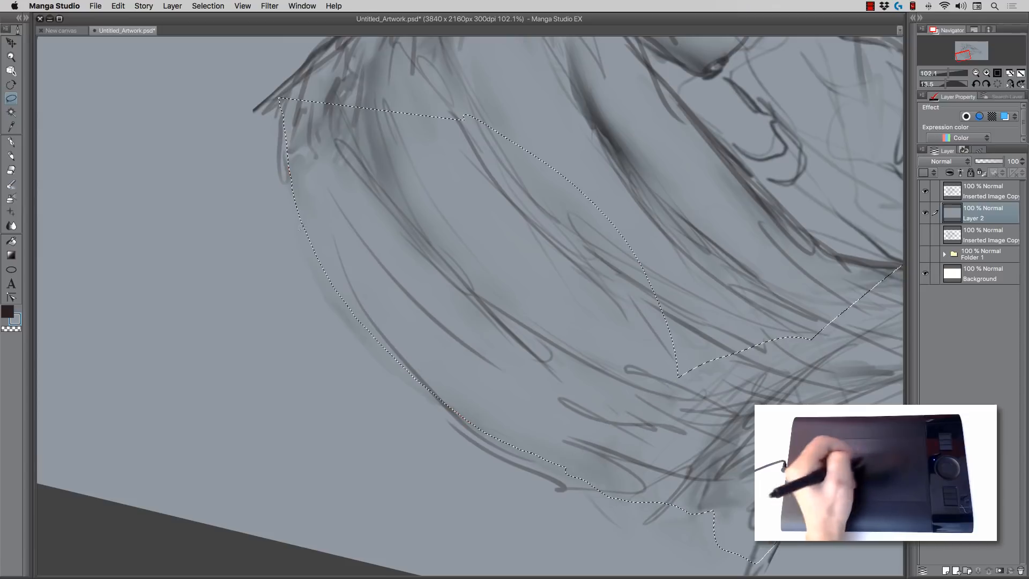
Step: Add the lower back edge of the neck and its smallest spike to the lasso selection
mouse_move(196, 207)
left_mouse_down()
mouse_move(252, 458)
mouse_move(231, 264)
mouse_move(297, 404)
mouse_move(322, 420)
mouse_move(292, 341)
mouse_move(269, 343)
mouse_move(313, 405)
mouse_move(325, 391)
mouse_move(446, 459)
left_mouse_up()
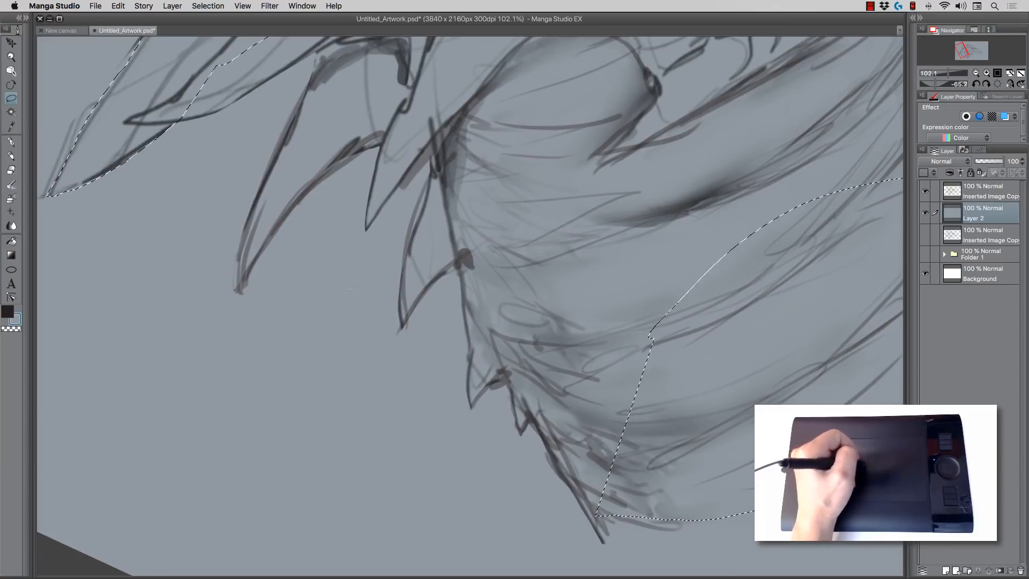
left_click_drag(304, 307, 305, 335)
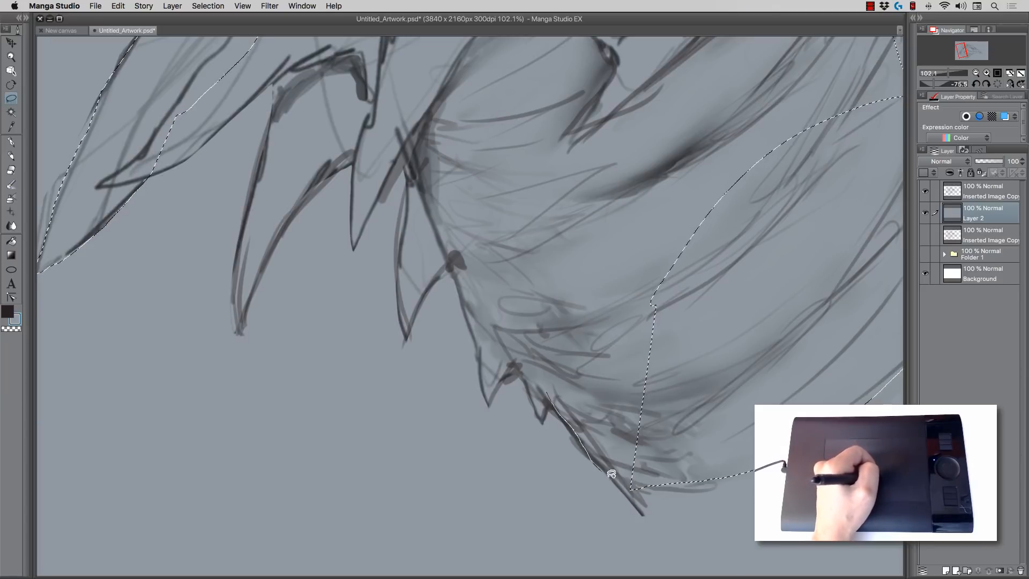
mouse_move(648, 475)
left_mouse_down()
mouse_move(639, 285)
mouse_move(535, 399)
left_mouse_up()
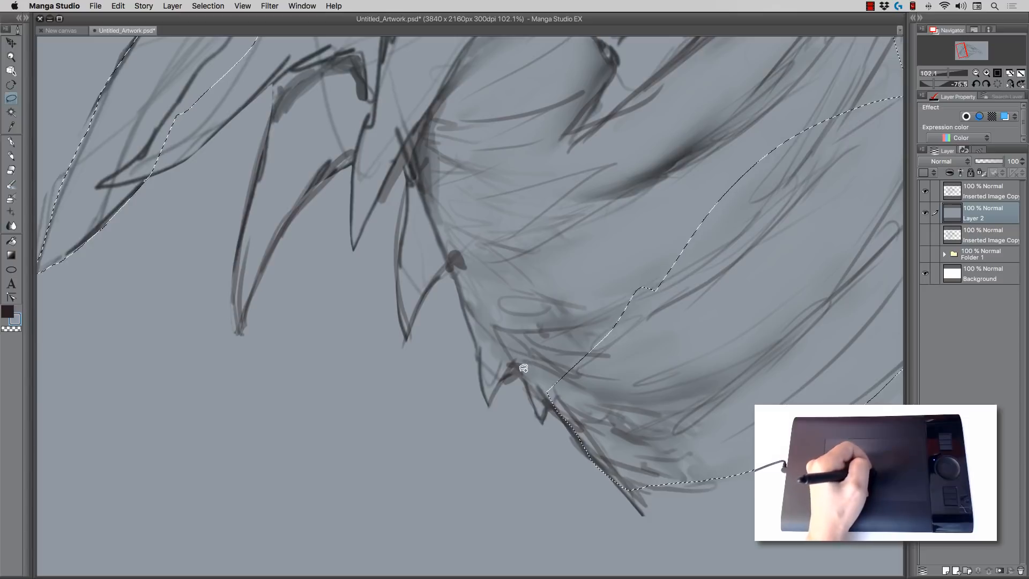
left_click_drag(566, 342, 519, 367)
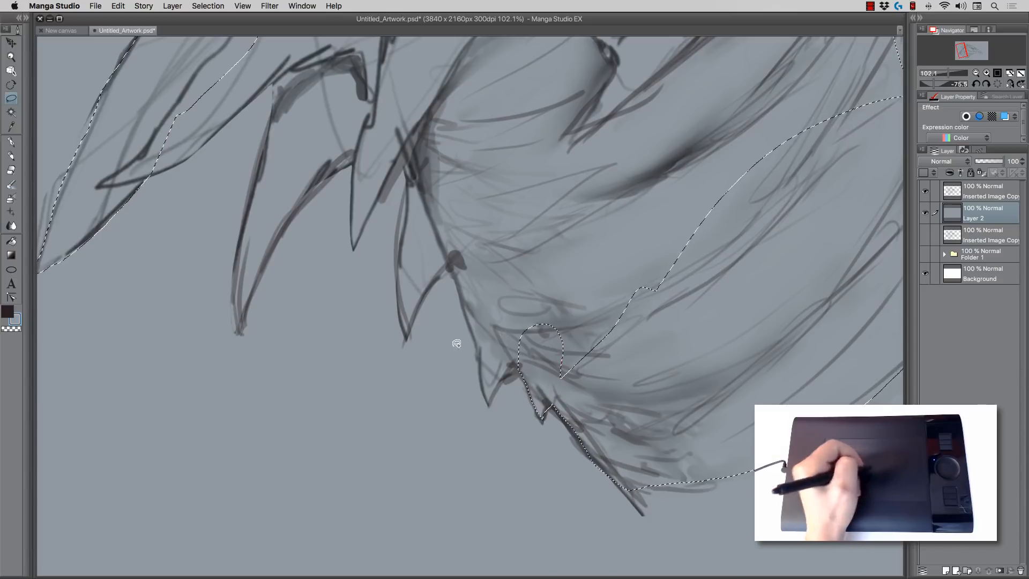
Step: Add the next two spikes up the back of the neck and the area inside them to the selection
left_click_drag(453, 263, 471, 317)
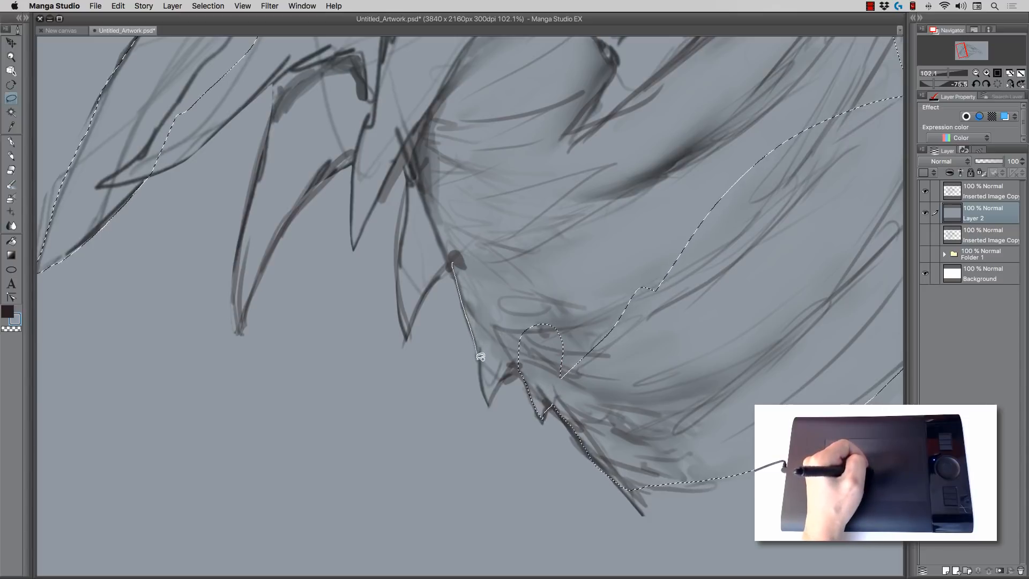
mouse_move(481, 357)
left_mouse_down()
mouse_move(486, 394)
mouse_move(558, 220)
mouse_move(485, 228)
left_mouse_up()
mouse_move(540, 339)
left_mouse_down()
mouse_move(596, 395)
mouse_move(555, 214)
left_mouse_up()
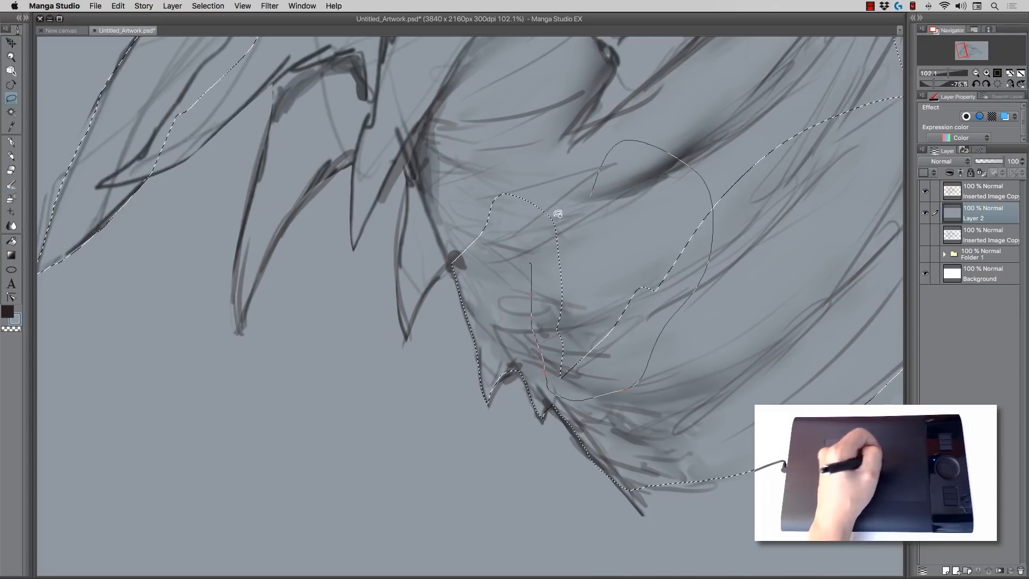
left_click_drag(403, 154, 402, 255)
mouse_move(402, 304)
left_mouse_down()
mouse_move(406, 338)
mouse_move(420, 301)
mouse_move(462, 262)
mouse_move(449, 105)
mouse_move(411, 147)
left_mouse_up()
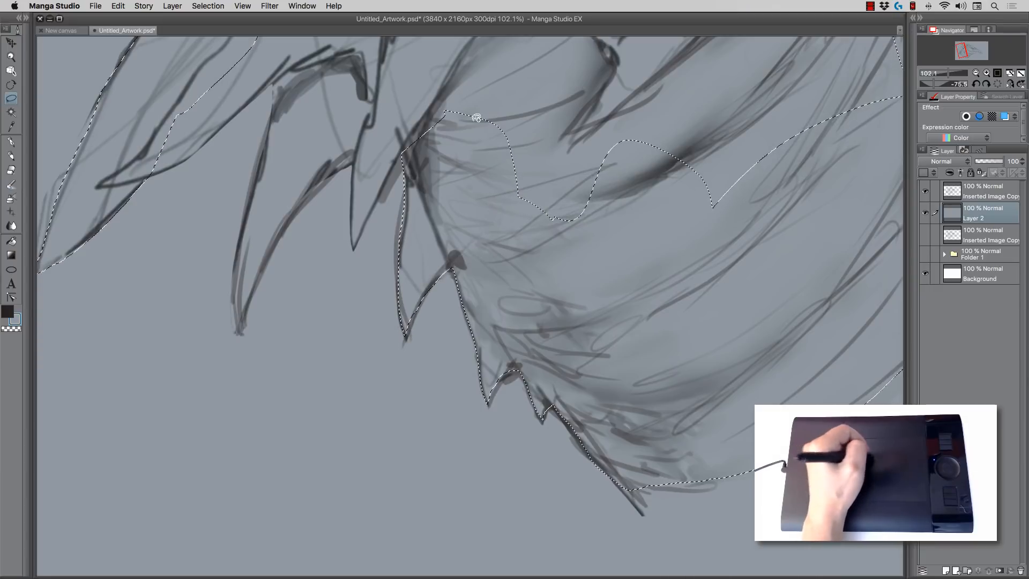
mouse_move(450, 118)
left_mouse_down()
mouse_move(505, 72)
mouse_move(571, 214)
left_mouse_up()
Step: Add the narrow pointed spike beside the large curved one, including its base, to the lasso selection
mouse_move(292, 198)
left_mouse_down()
mouse_move(402, 340)
mouse_move(466, 370)
left_mouse_up()
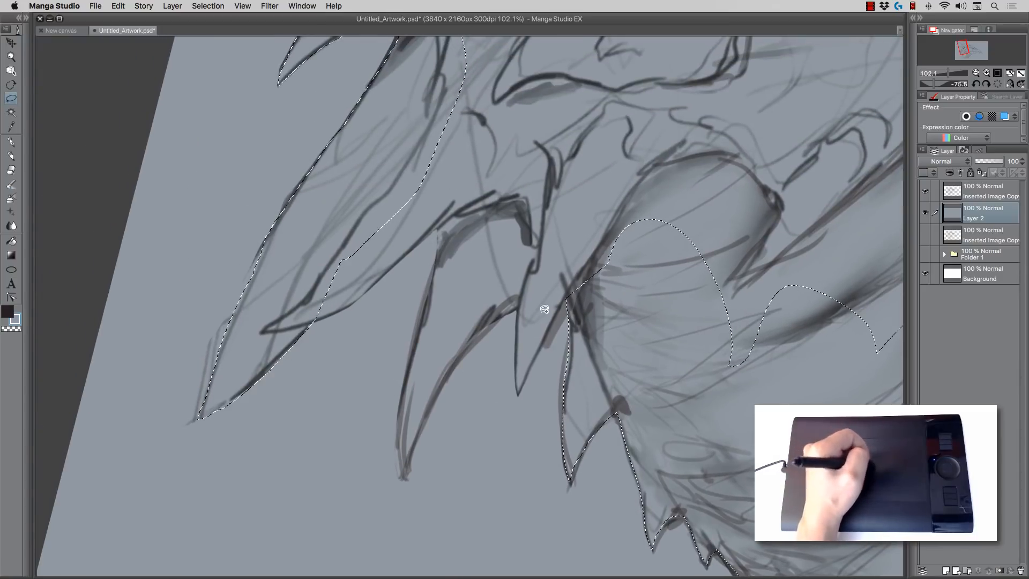
left_click_drag(522, 298, 519, 333)
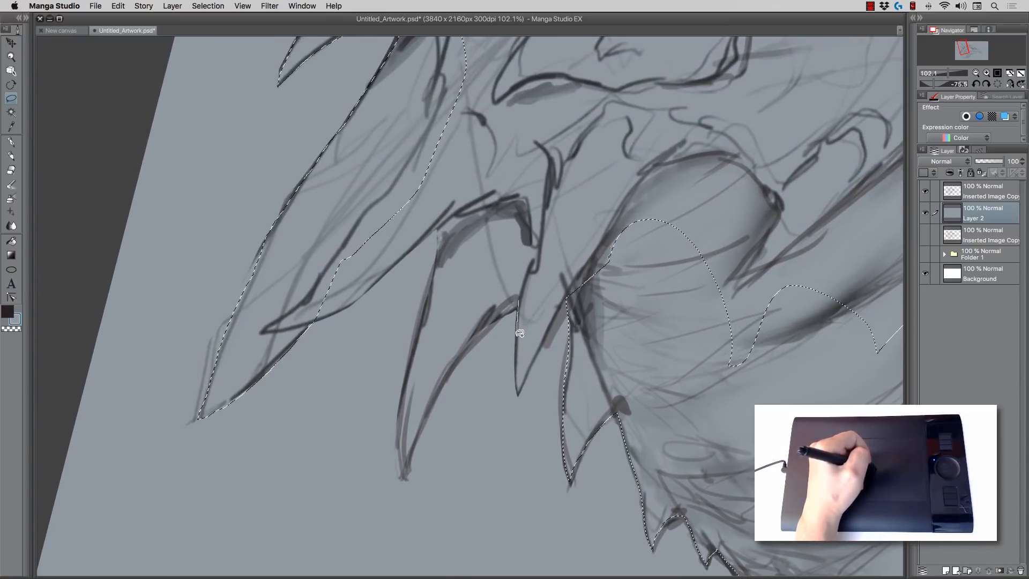
left_click_drag(522, 393, 538, 356)
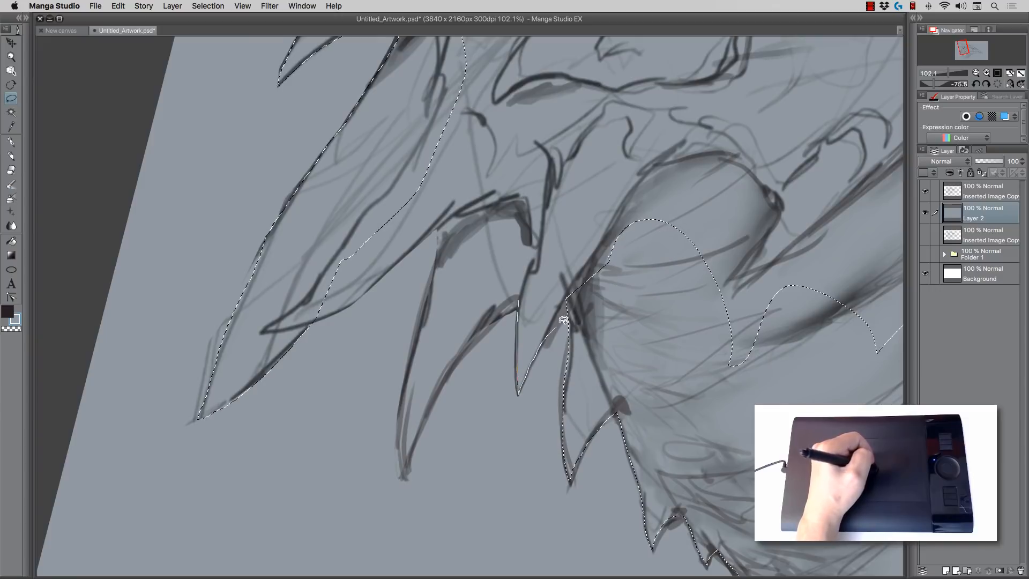
left_click_drag(563, 320, 612, 272)
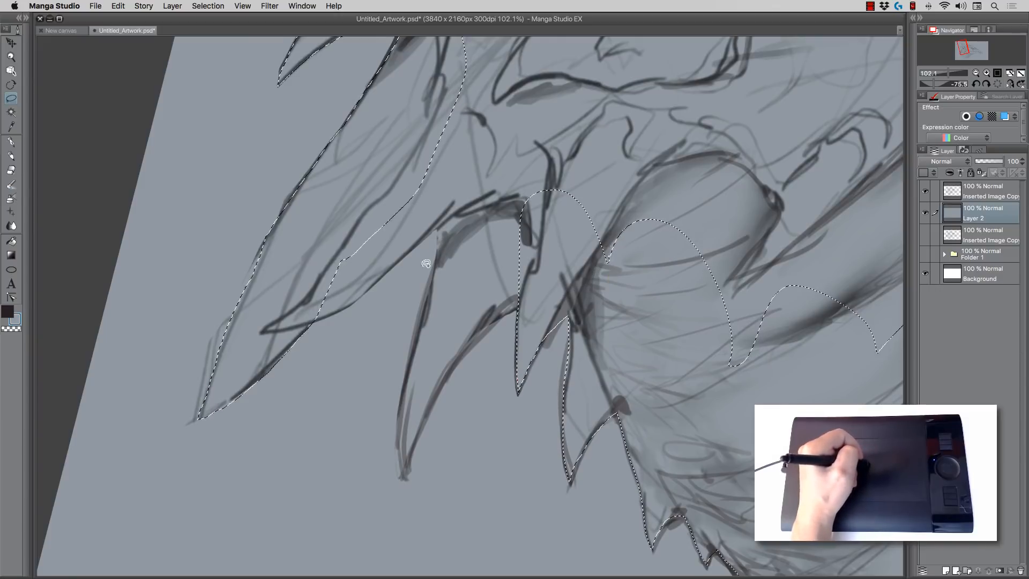
Step: Add the large curved spike and the contour joining it to the neighbouring long horn to the lasso selection
key("r")
left_click_drag(317, 375, 348, 424)
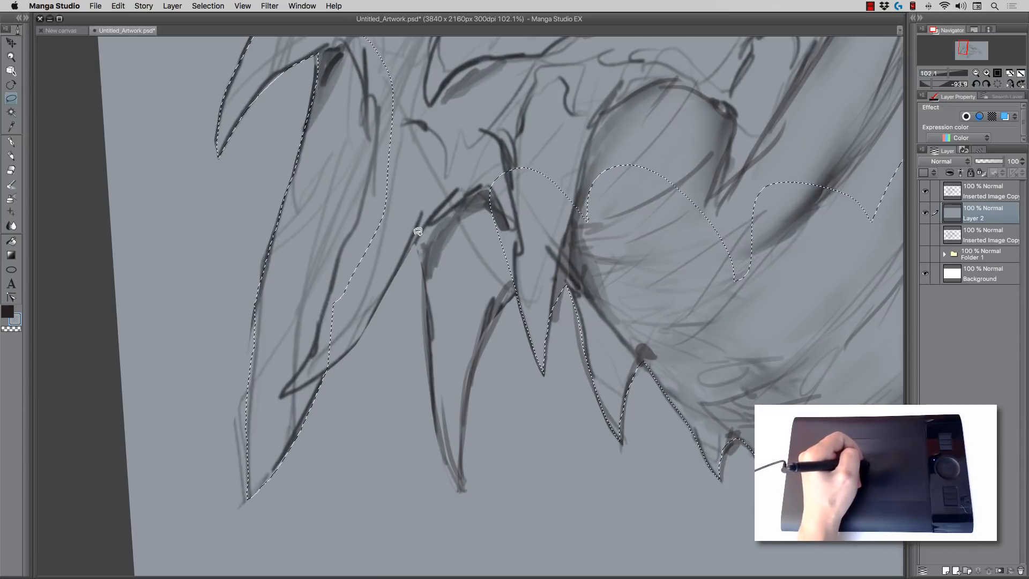
left_click_drag(418, 232, 434, 388)
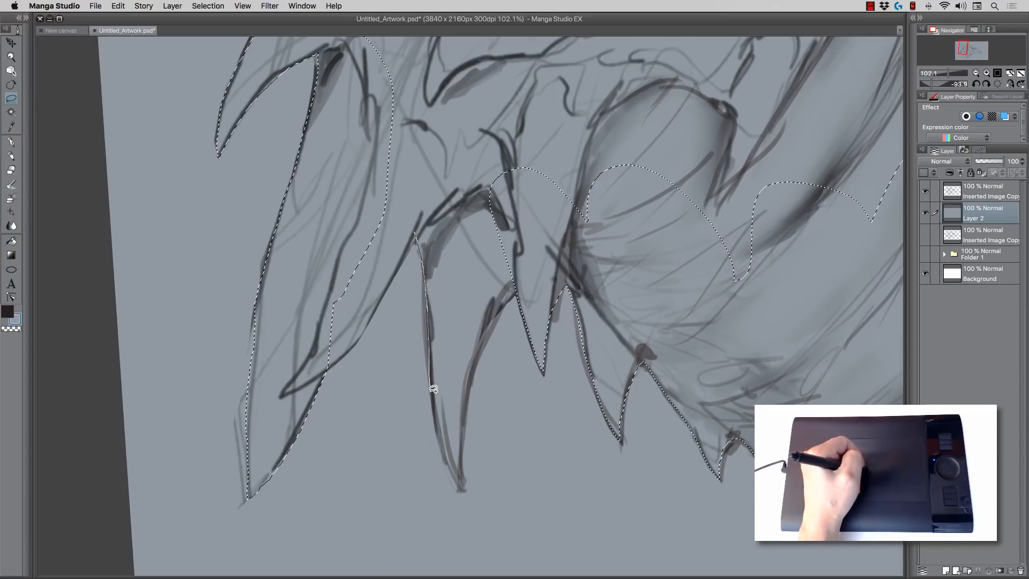
left_click_drag(456, 471, 463, 482)
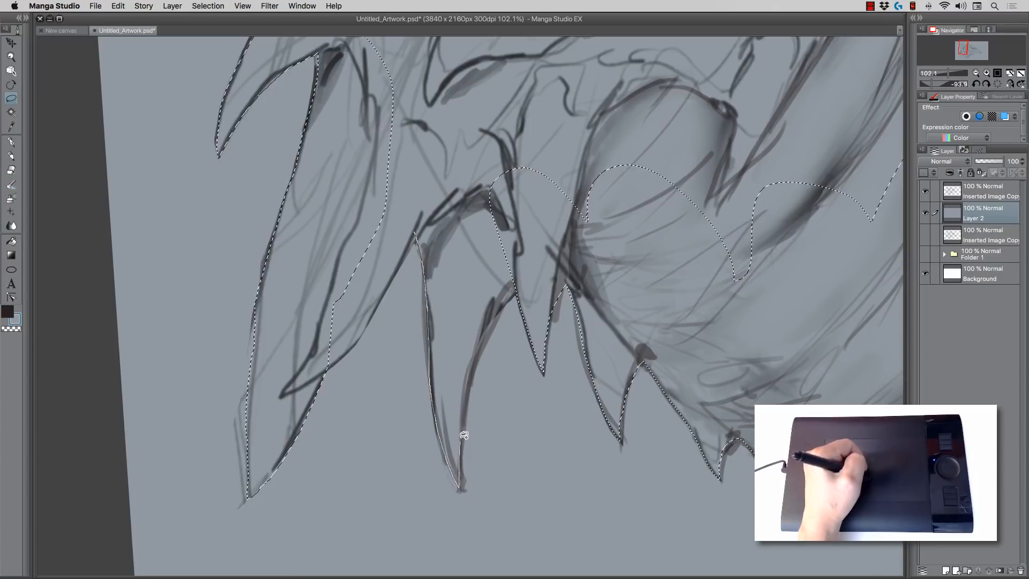
left_click_drag(465, 435, 470, 401)
left_click_drag(478, 366, 490, 336)
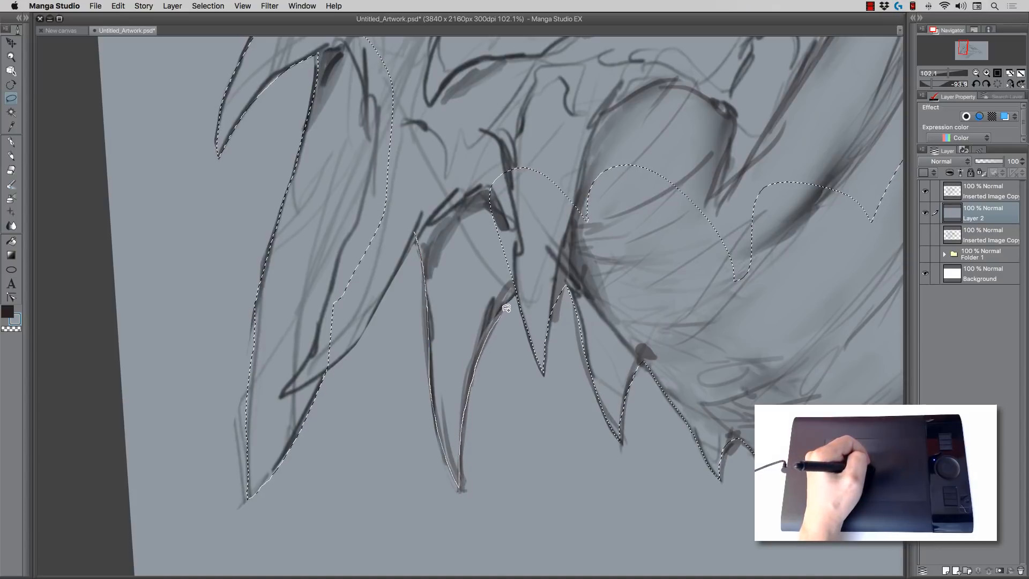
left_click_drag(475, 118, 474, 121)
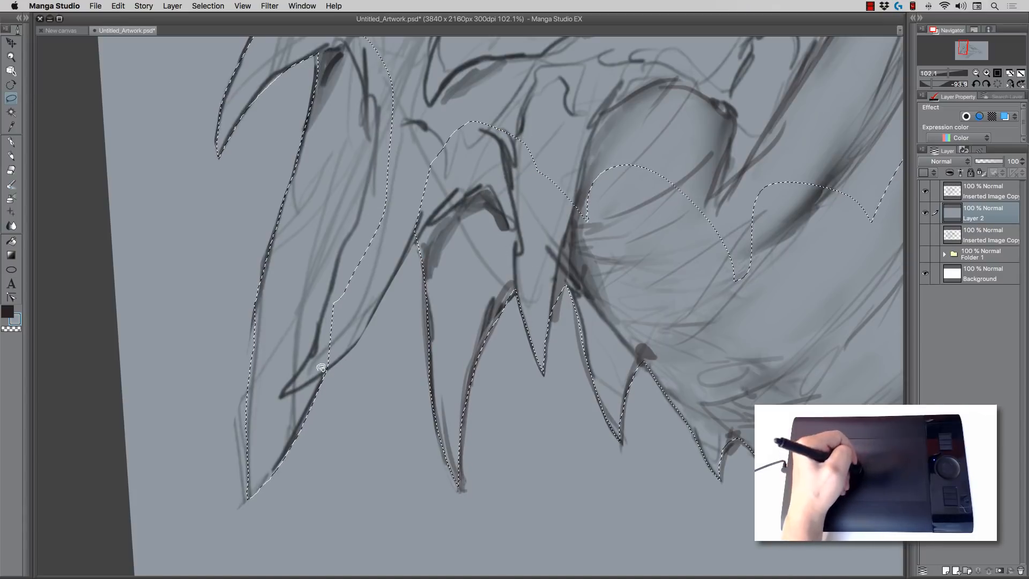
mouse_move(336, 362)
left_mouse_down()
mouse_move(420, 230)
mouse_move(396, 101)
left_mouse_up()
left_click_drag(419, 252, 356, 377)
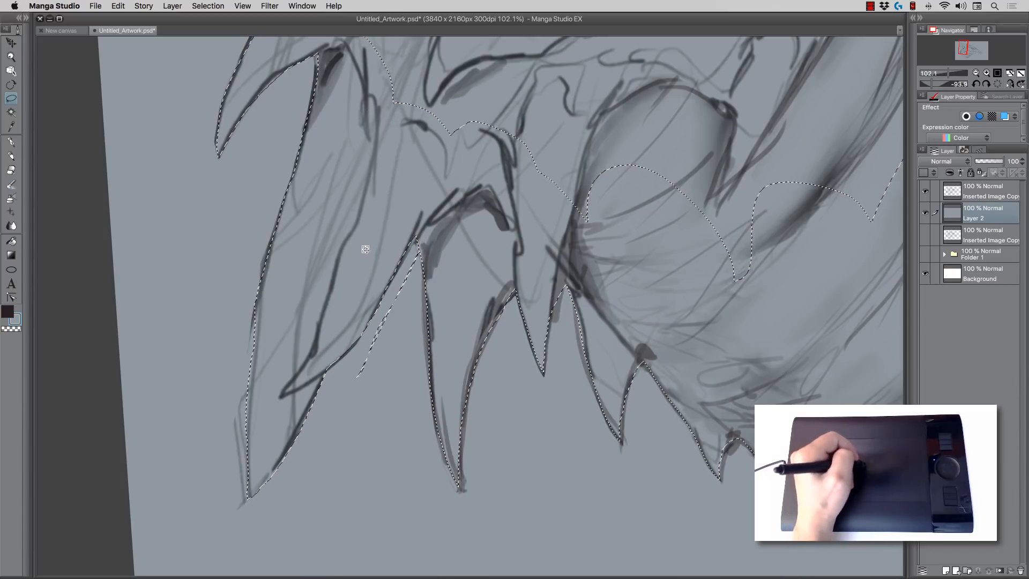
Step: Undo the stray lasso stroke beside the long horn and add the inner area at the horn bases and upper neck to the selection
key("super+z")
mouse_move(374, 244)
left_mouse_down()
mouse_move(379, 292)
mouse_move(315, 391)
left_mouse_up()
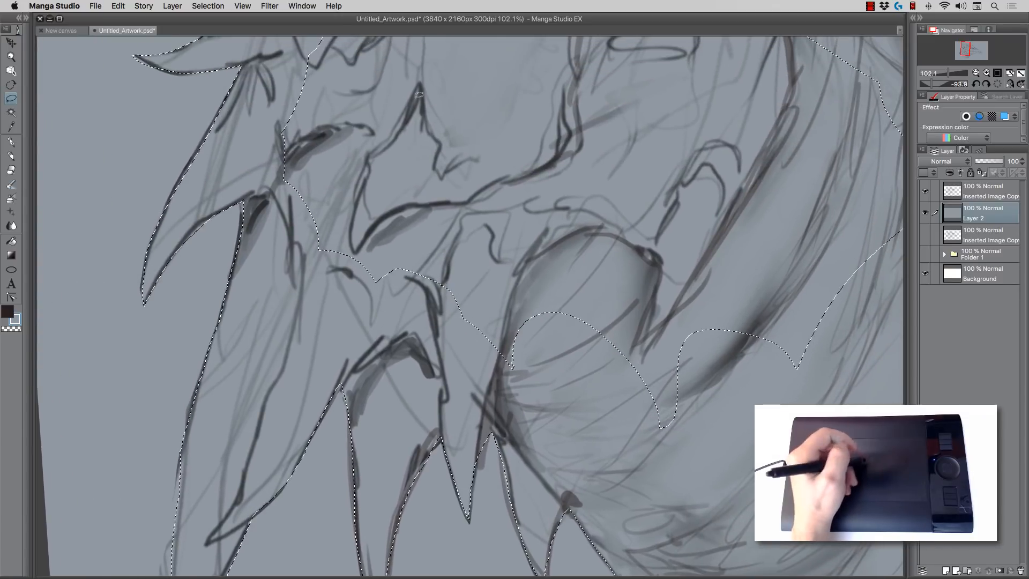
mouse_move(261, 115)
left_mouse_down()
mouse_move(274, 214)
mouse_move(329, 300)
mouse_move(412, 316)
mouse_move(487, 380)
mouse_move(604, 429)
mouse_move(785, 348)
mouse_move(477, 139)
left_mouse_up()
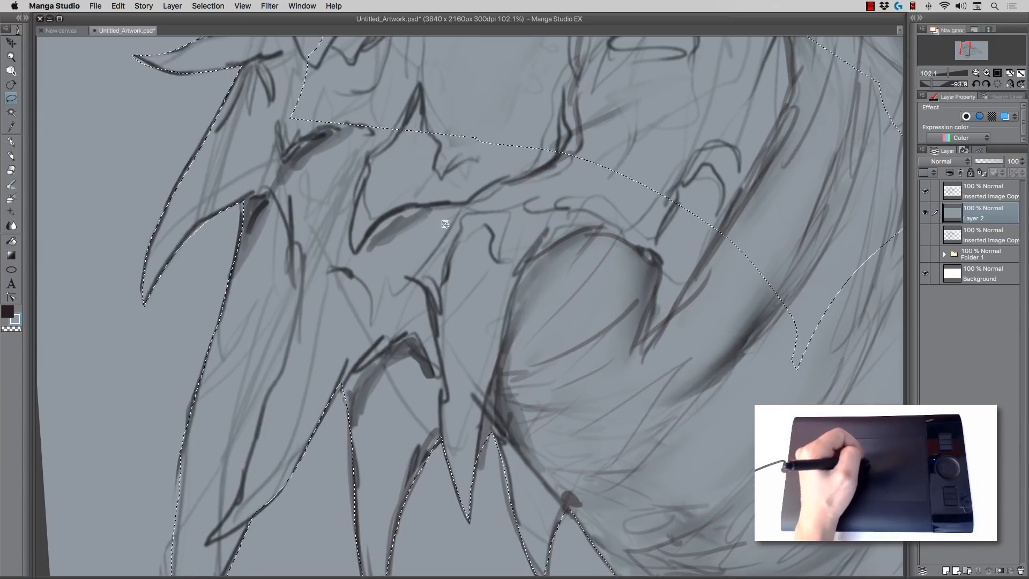
Step: Add the remaining unselected areas inside the cheek, jaw and snout to the lasso selection so the whole head is covered
mouse_move(496, 230)
left_mouse_down()
mouse_move(436, 379)
mouse_move(435, 430)
left_mouse_up()
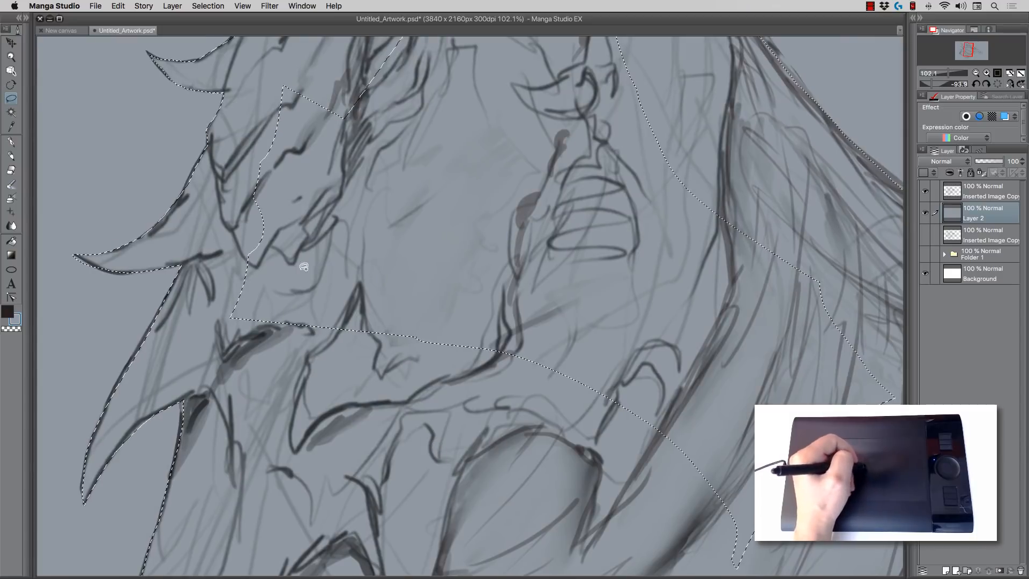
mouse_move(284, 368)
left_mouse_down()
mouse_move(217, 280)
mouse_move(231, 169)
mouse_move(292, 55)
mouse_move(333, 402)
left_mouse_up()
mouse_move(387, 318)
left_mouse_down()
mouse_move(691, 208)
mouse_move(848, 303)
mouse_move(895, 387)
mouse_move(852, 482)
mouse_move(780, 566)
mouse_move(699, 539)
mouse_move(386, 345)
left_mouse_up()
left_click_drag(418, 283, 388, 498)
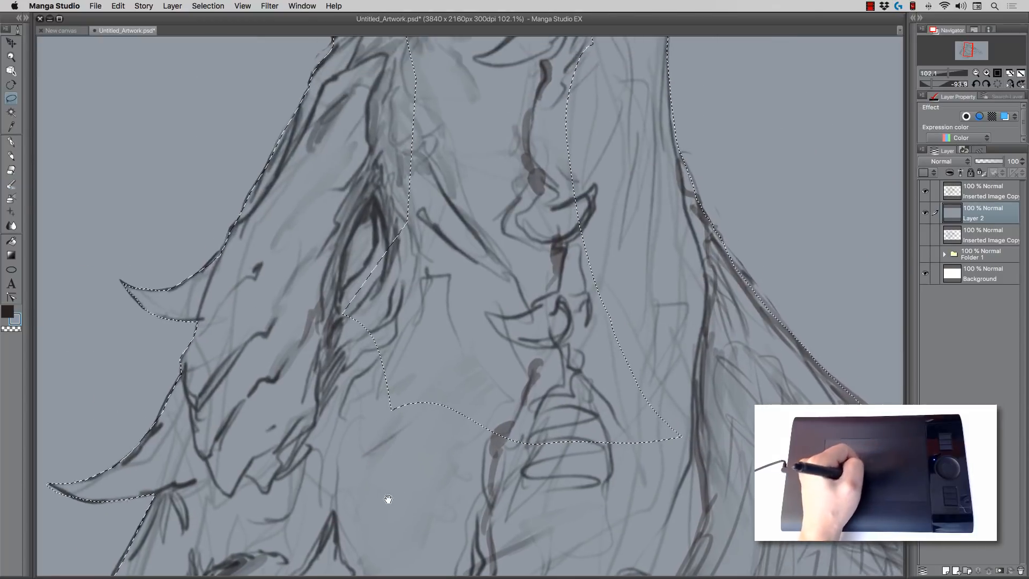
mouse_move(370, 432)
left_mouse_down()
mouse_move(309, 279)
mouse_move(595, 156)
mouse_move(735, 429)
left_mouse_up()
left_click_drag(454, 298, 455, 573)
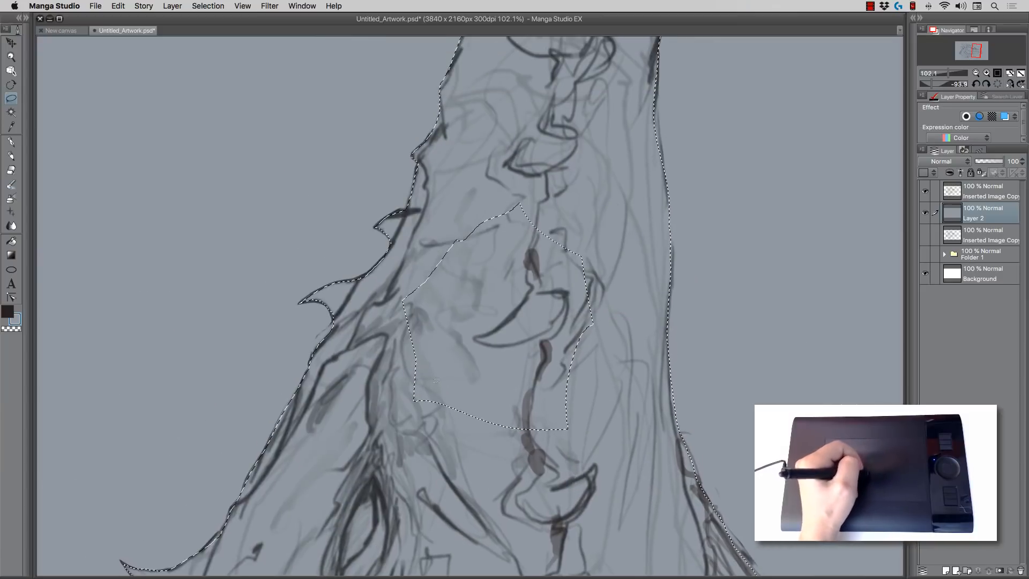
mouse_move(389, 429)
left_mouse_down()
mouse_move(381, 320)
mouse_move(484, 183)
mouse_move(602, 245)
mouse_move(568, 509)
left_mouse_up()
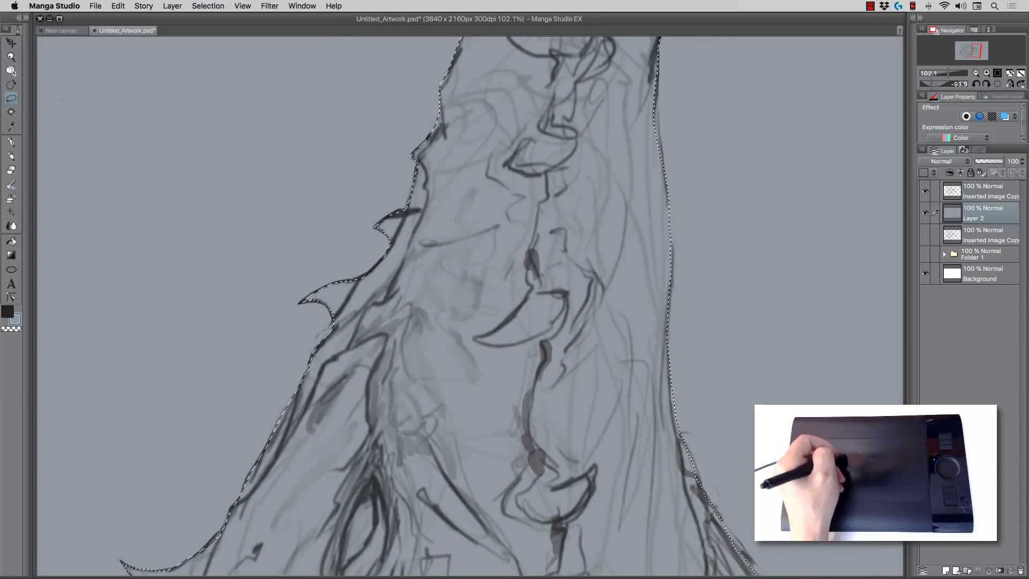
Step: Add a new layer above Layer 2 and name it Flood Fill
double_click(14, 85)
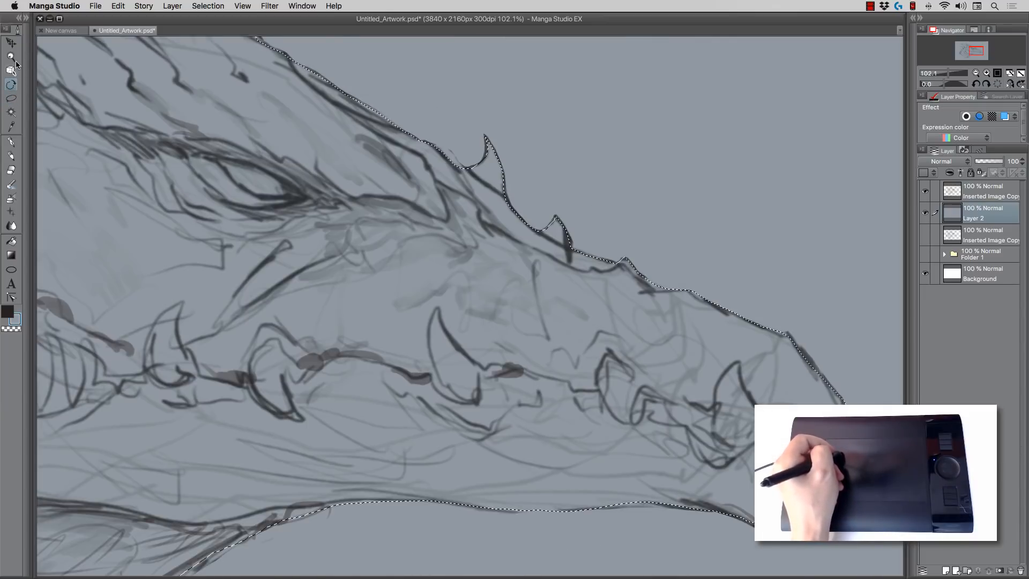
left_click(15, 59)
left_click_drag(579, 252, 534, 248)
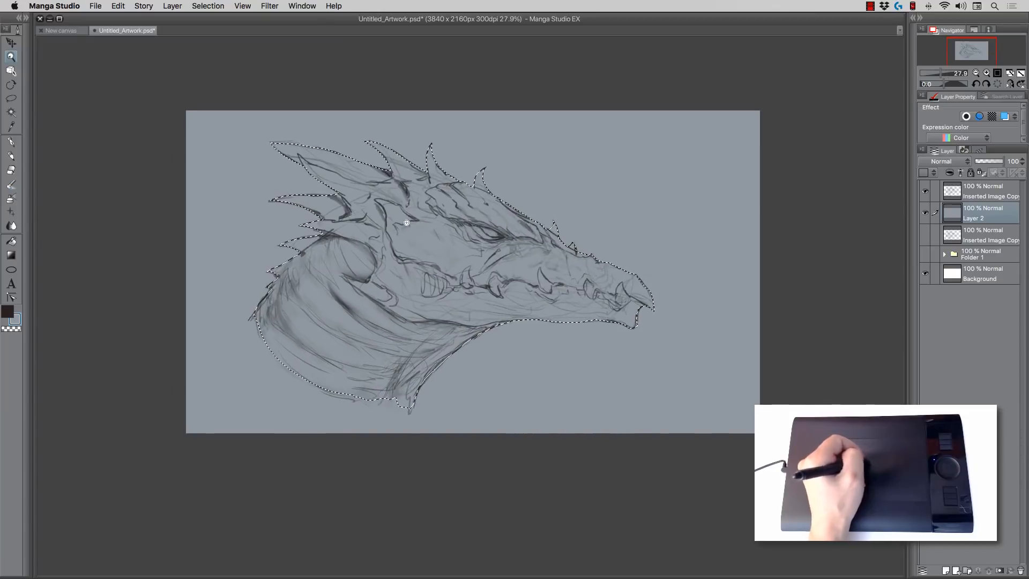
left_click_drag(408, 227, 436, 230)
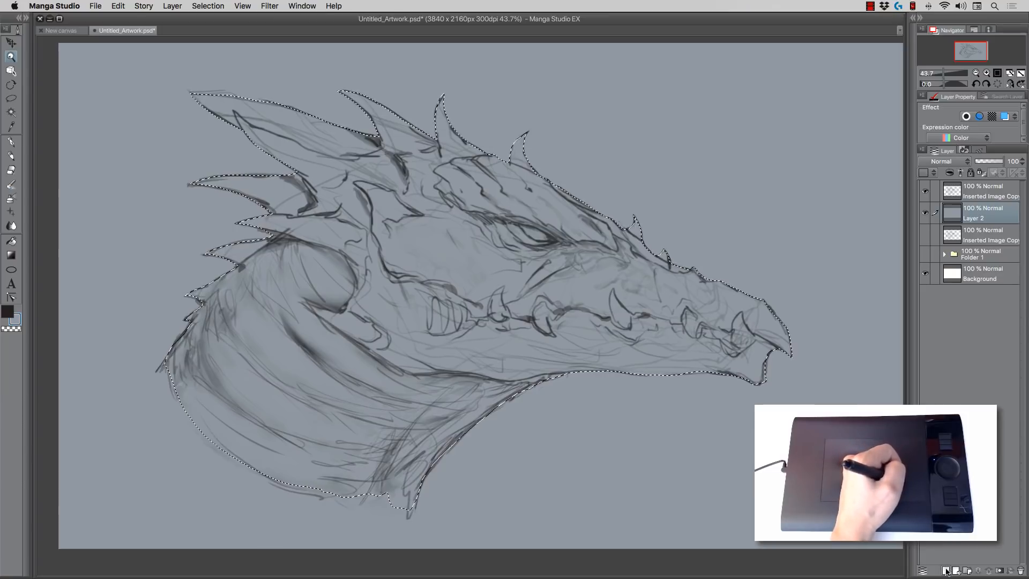
left_click(948, 569)
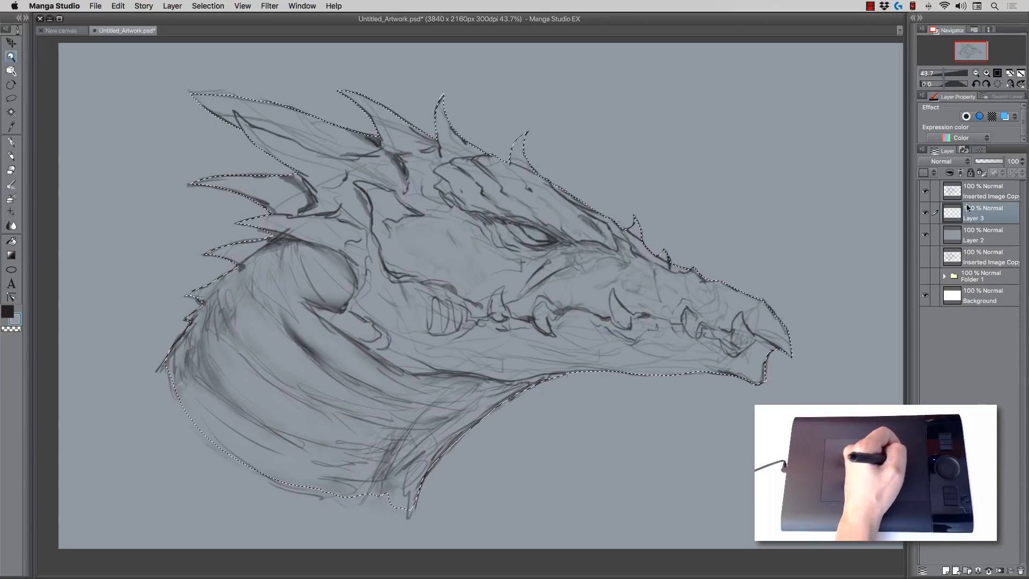
double_click(972, 219)
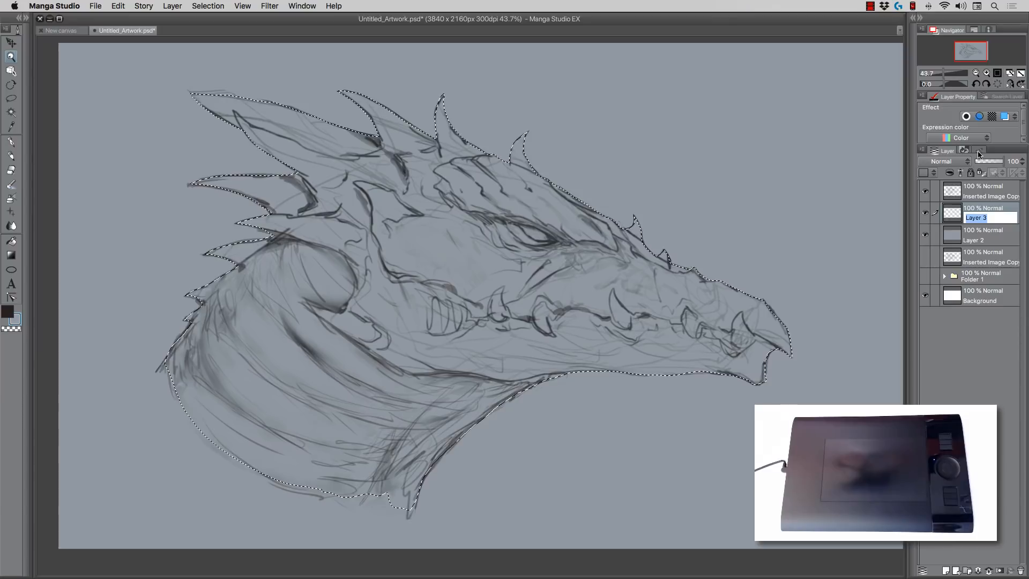
type("Flood Fill")
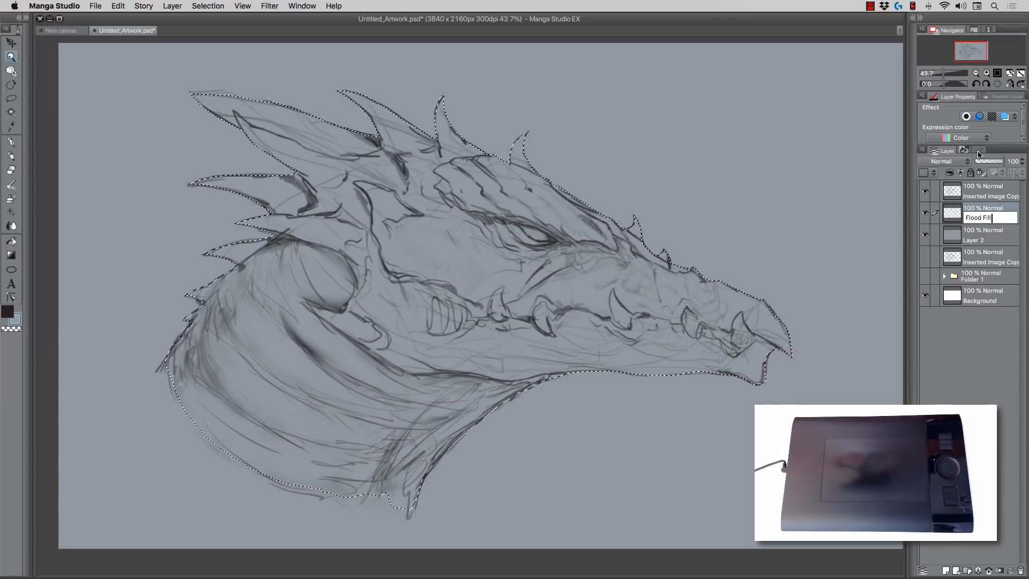
key("Return")
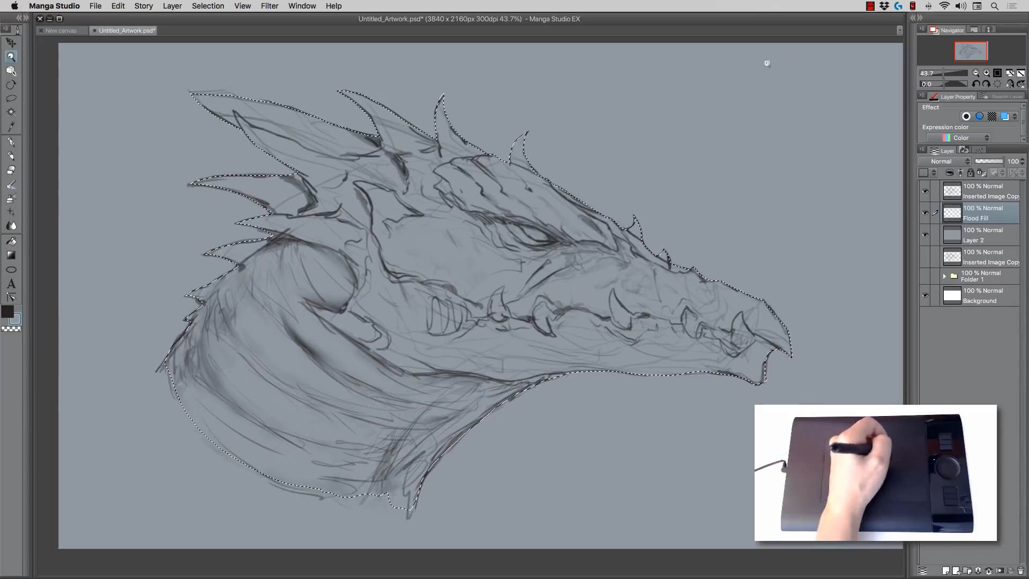
Step: Choose a muted purple (H 271, S 21, V 54) and fill the selected dragon silhouette with it
left_click(914, 18)
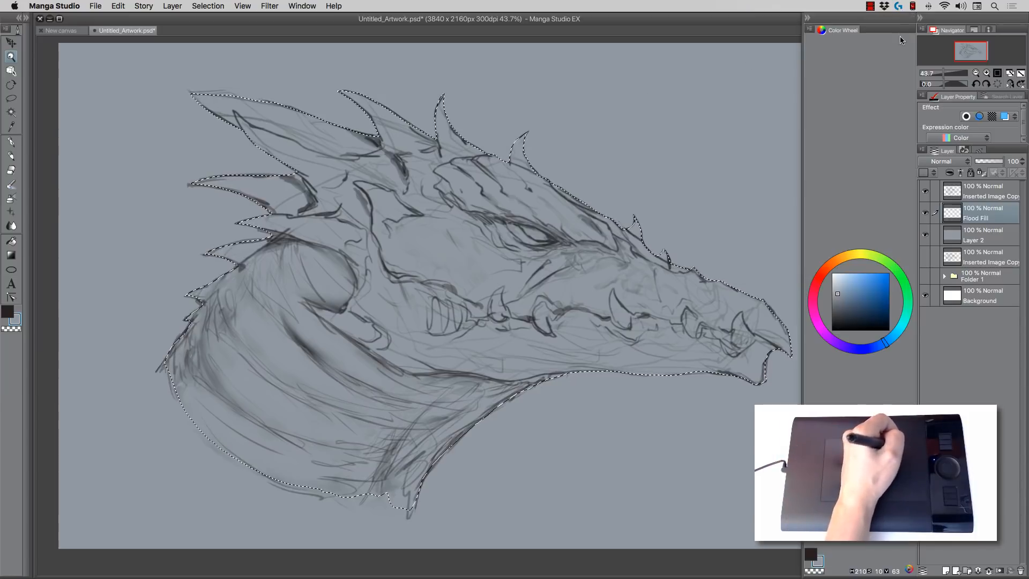
left_click(831, 267)
mouse_move(846, 260)
left_mouse_down()
mouse_move(904, 279)
mouse_move(834, 342)
left_mouse_up()
left_click_drag(850, 302, 849, 299)
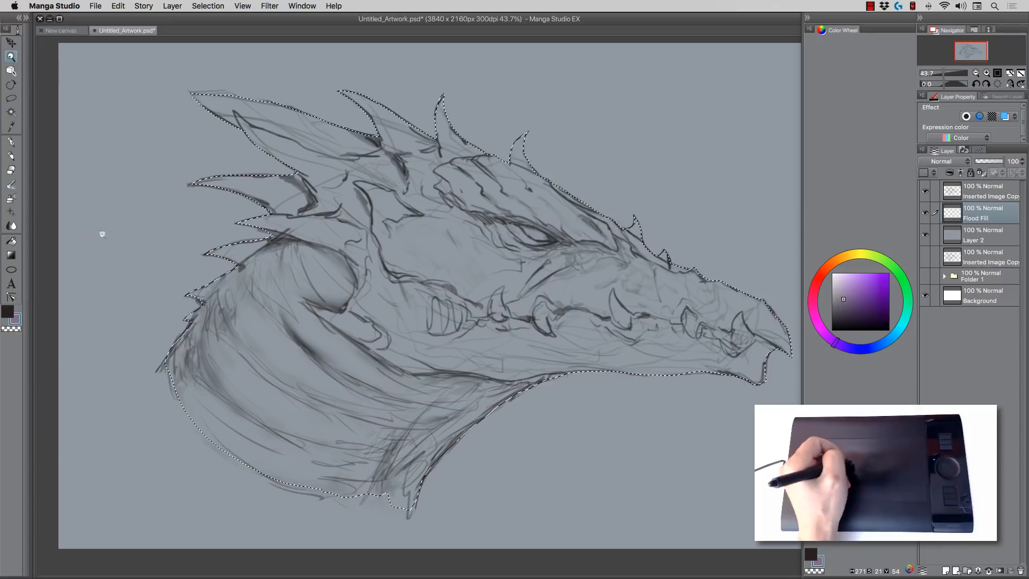
key("g")
left_click(349, 328)
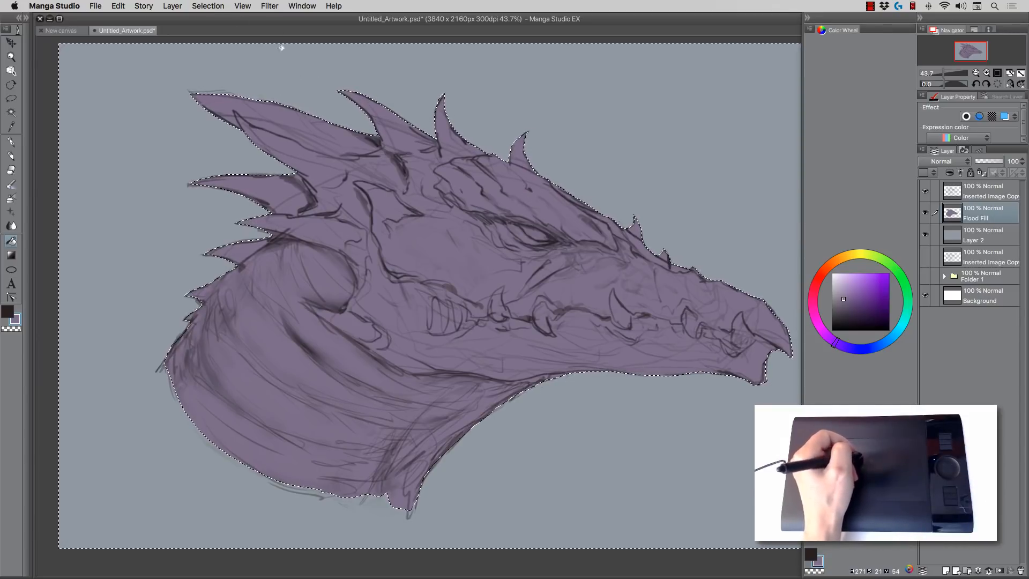
Step: Clear the sketch lines outside the silhouette on the sketch layer and lock the Flood Fill layer's transparent pixels, leaving nothing selected
left_click(990, 196)
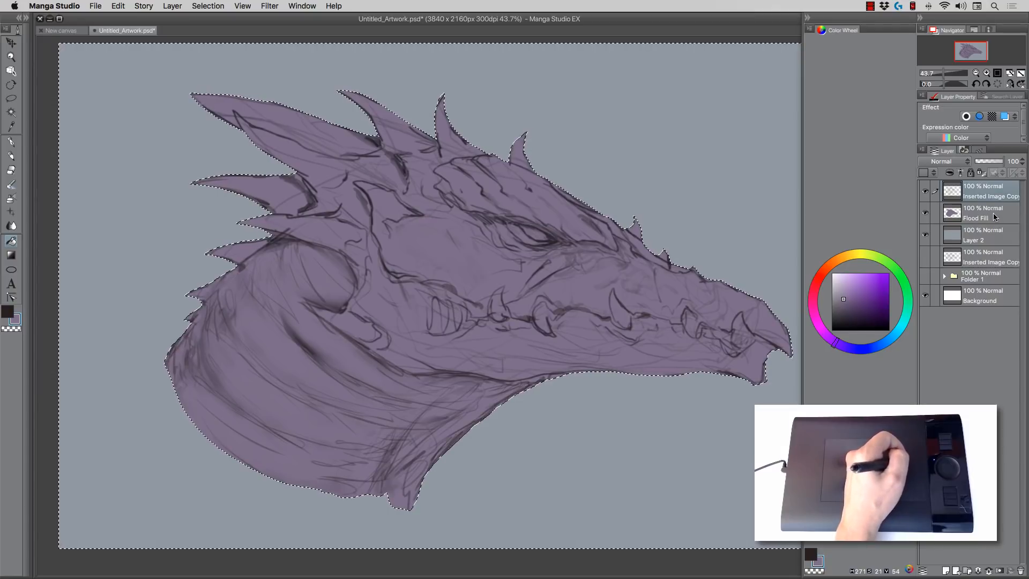
left_click(952, 218)
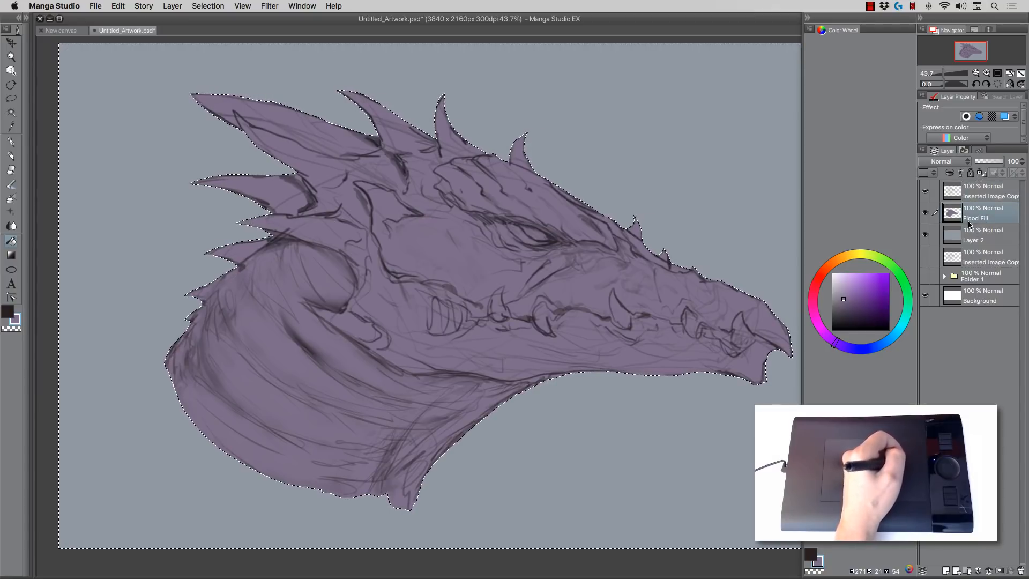
left_click(981, 173)
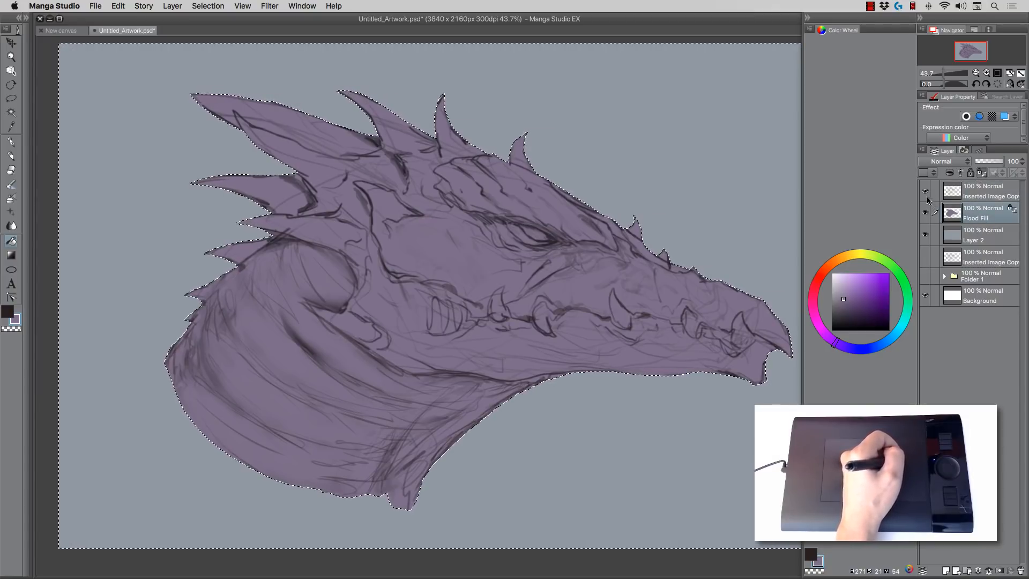
key("super+d")
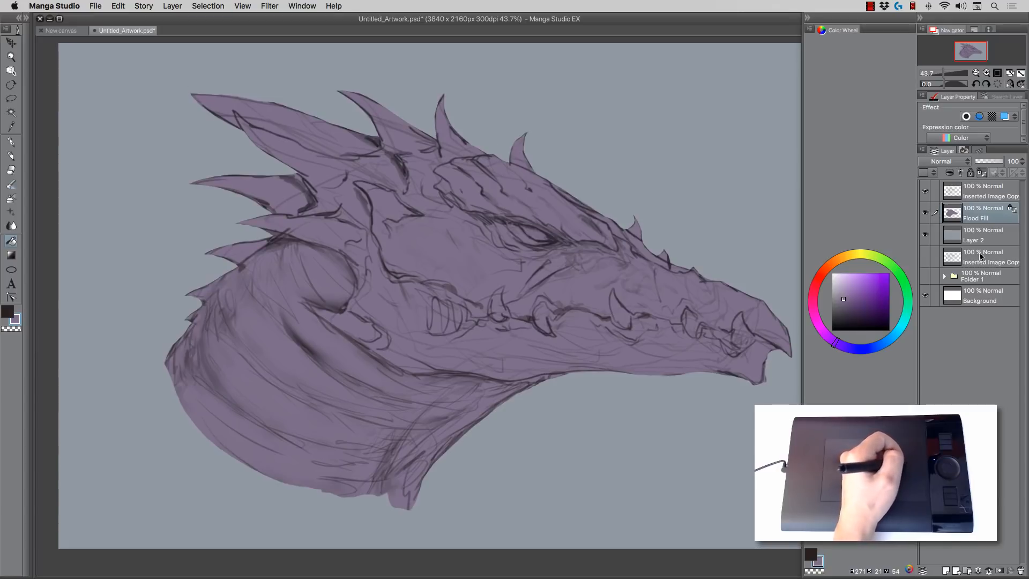
Step: Create a selection from the Flood Fill layer's contents and clear it again
right_click(976, 217)
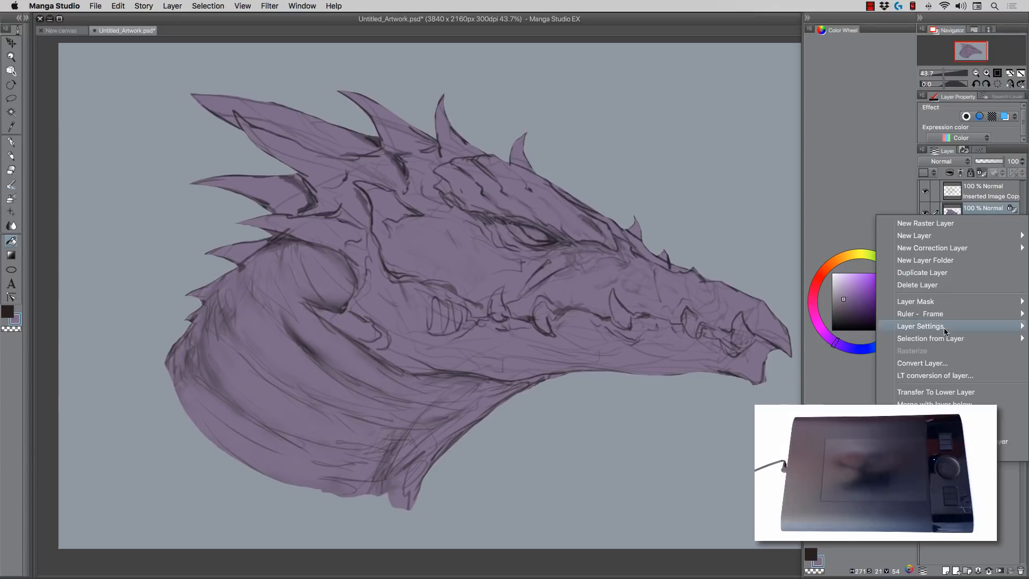
mouse_move(942, 337)
left_click(841, 338)
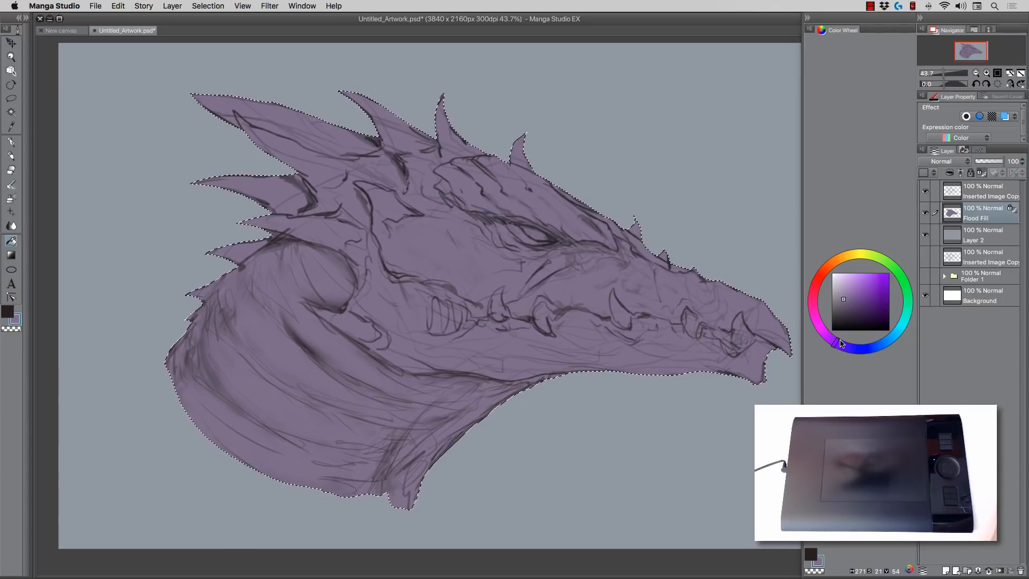
key("super+d")
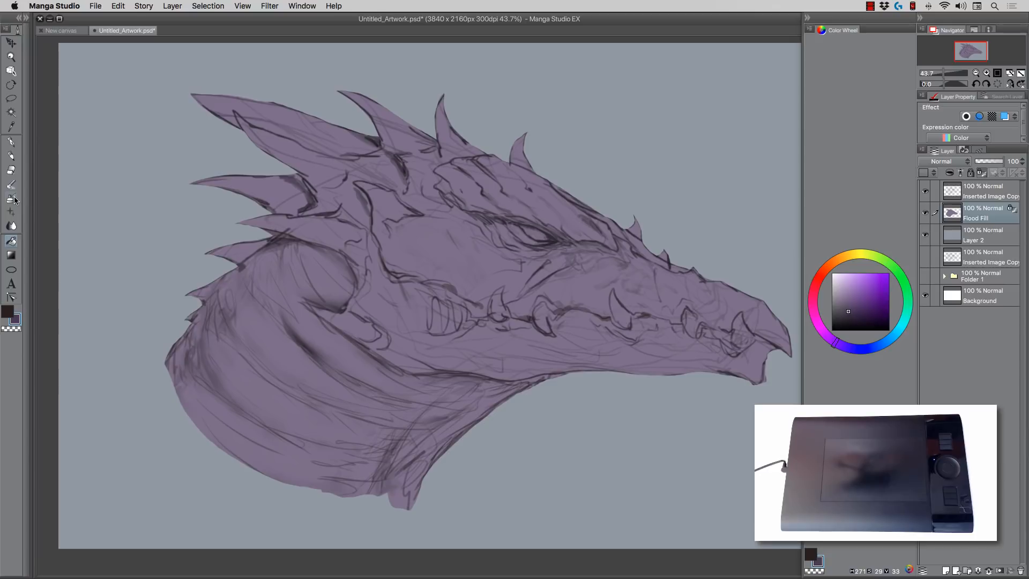
Step: Shade the dragon's head and neck broadly in darker purple with the Stronger airbrush at size 100
left_click(11, 57)
left_click_drag(436, 202, 425, 214)
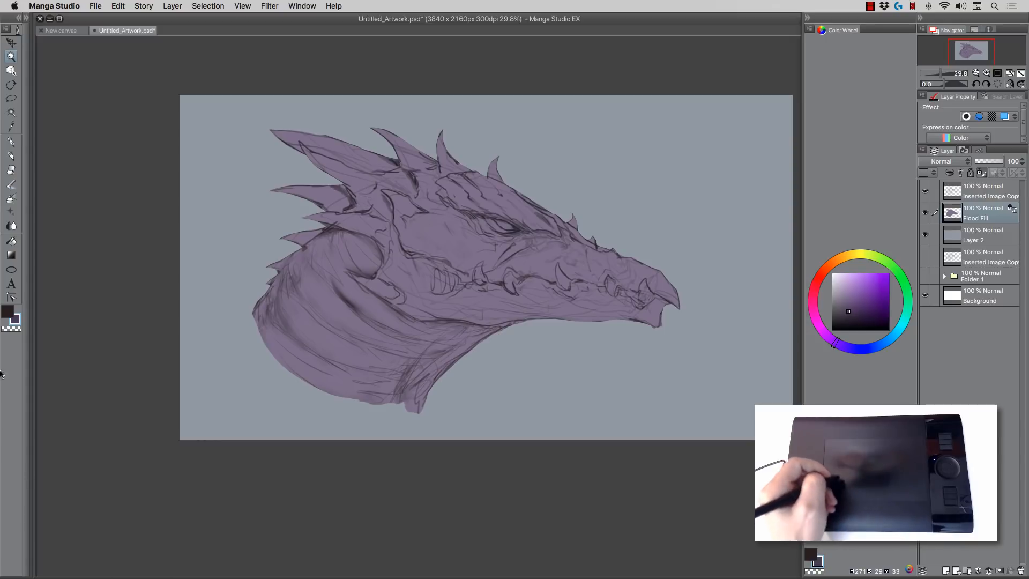
left_click(12, 201)
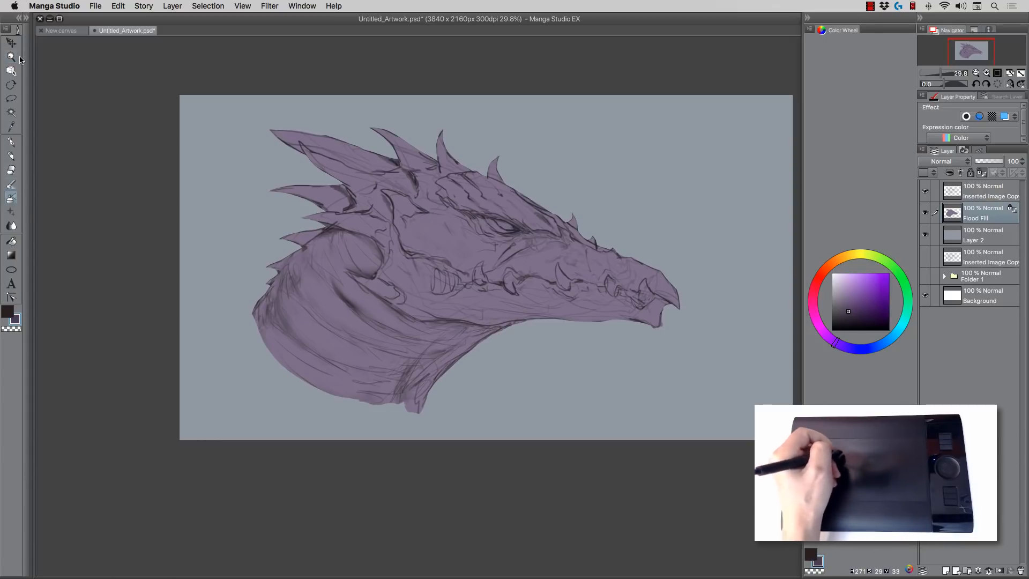
left_click(26, 19)
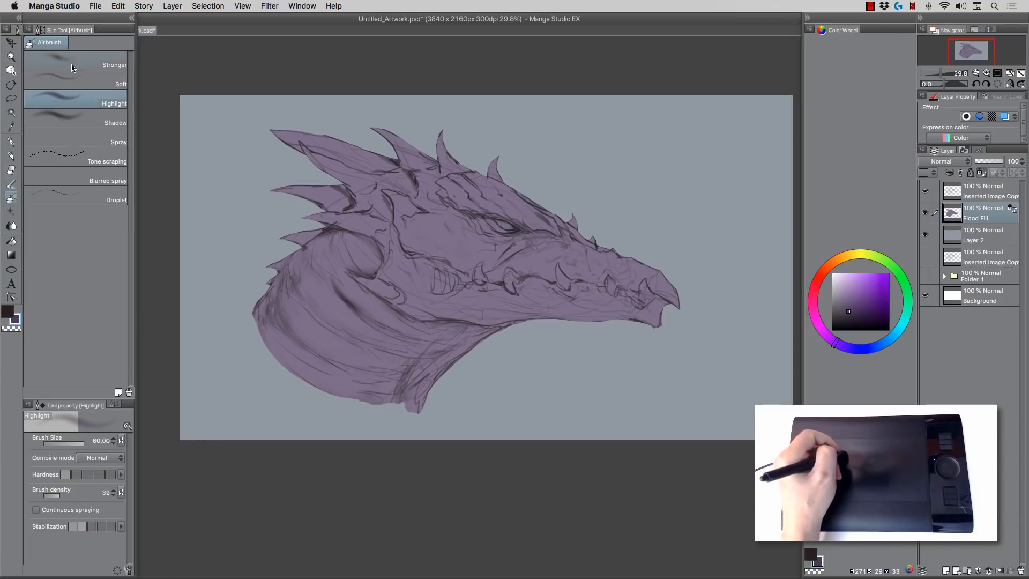
key("bracketright")
key("bracketright")
key("bracketright")
key("bracketright")
key("bracketright")
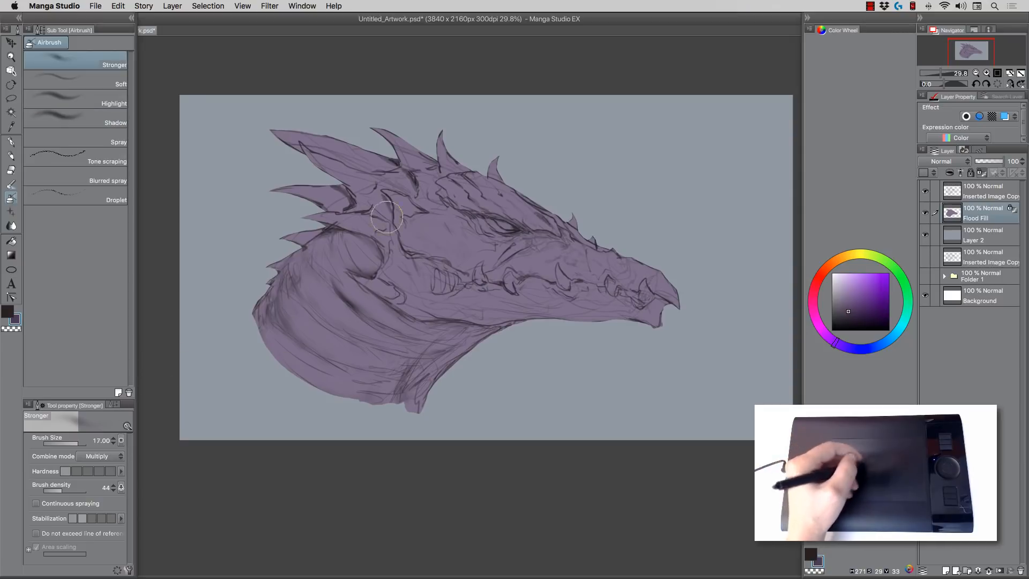
key("bracketright")
key("bracketright")
key("bracketright")
key("bracketright")
key("bracketright")
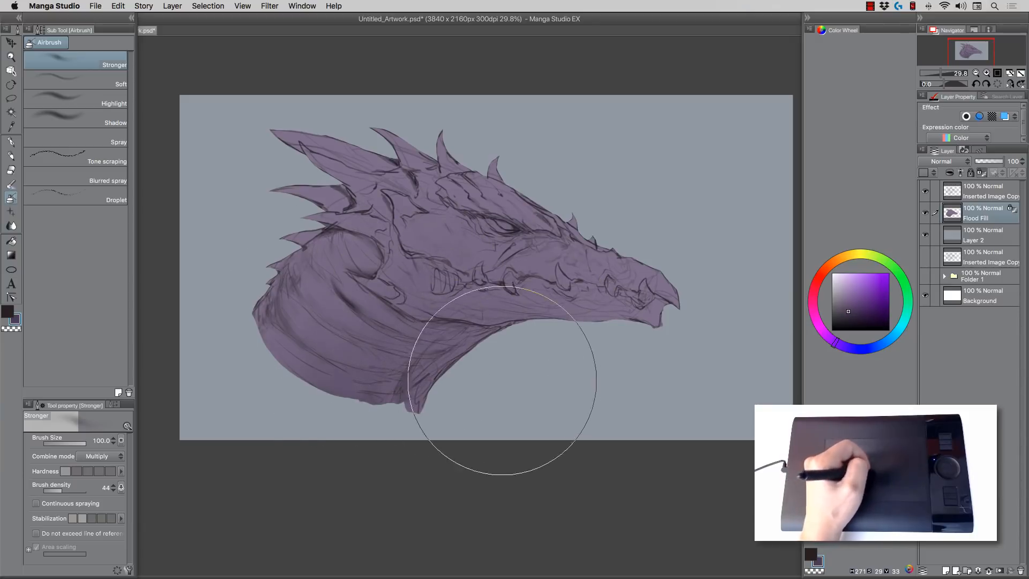
Step: Deepen the shading around the throat, jaw and cheek with the airbrush at sizes 60 and 40
key("bracketleft")
key("bracketleft")
key("bracketleft")
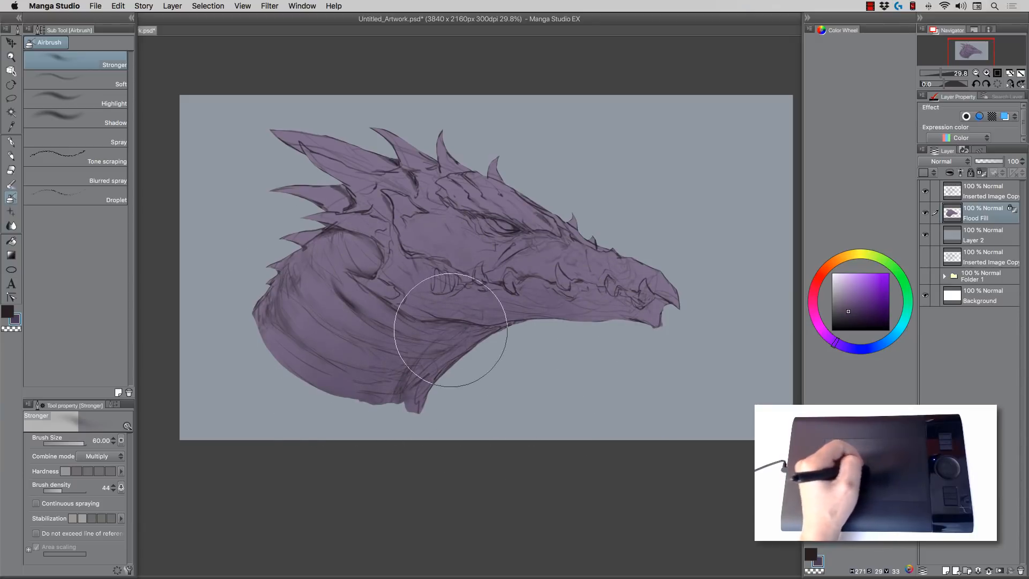
key("bracketleft")
key("bracketleft")
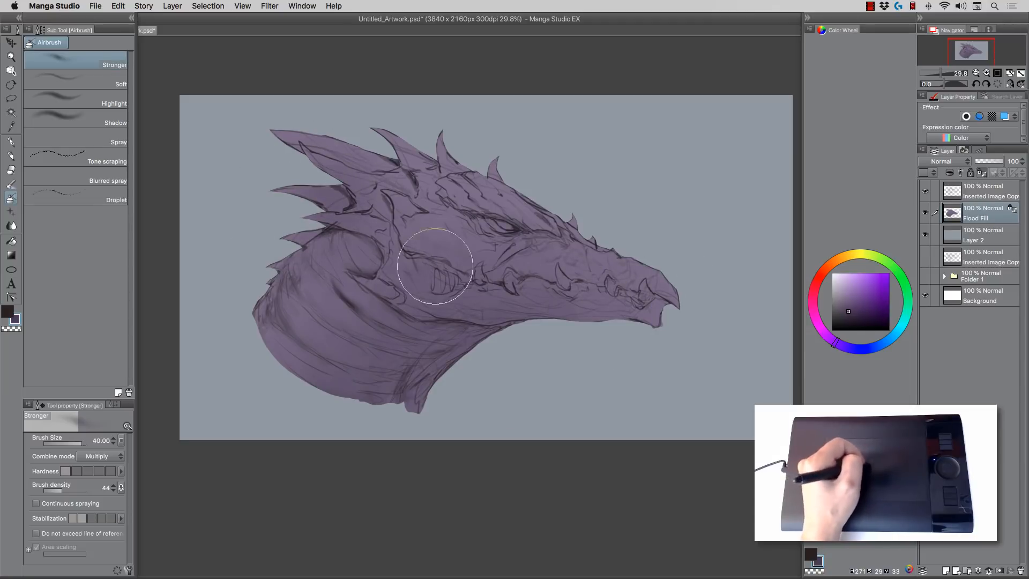
Step: Shade the horn bases and the spikes along the back of the neck with the airbrush at sizes 17 and 12
key("bracketleft")
key("bracketleft")
key("bracketleft")
key("bracketleft")
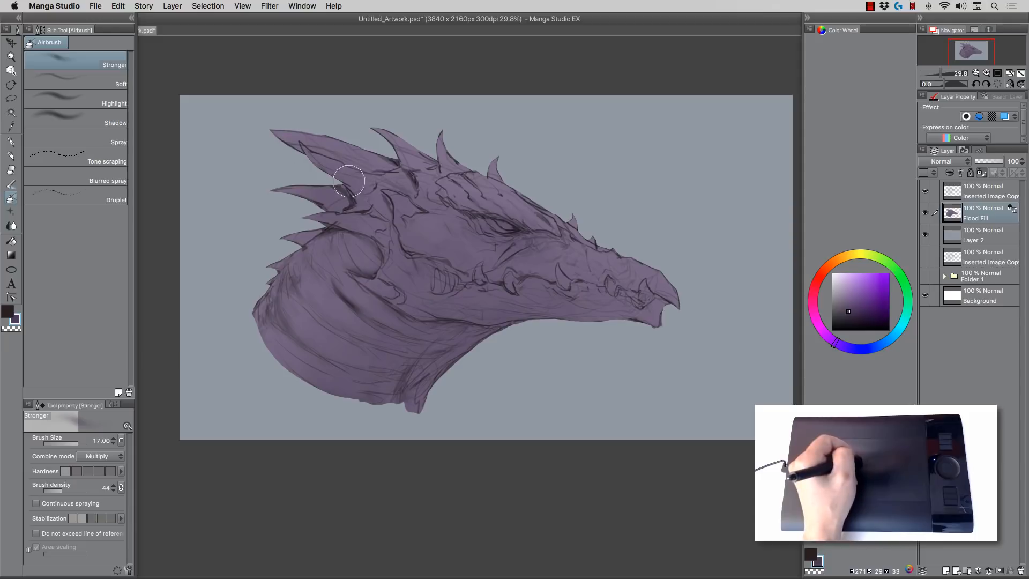
key("bracketleft")
key("bracketleft")
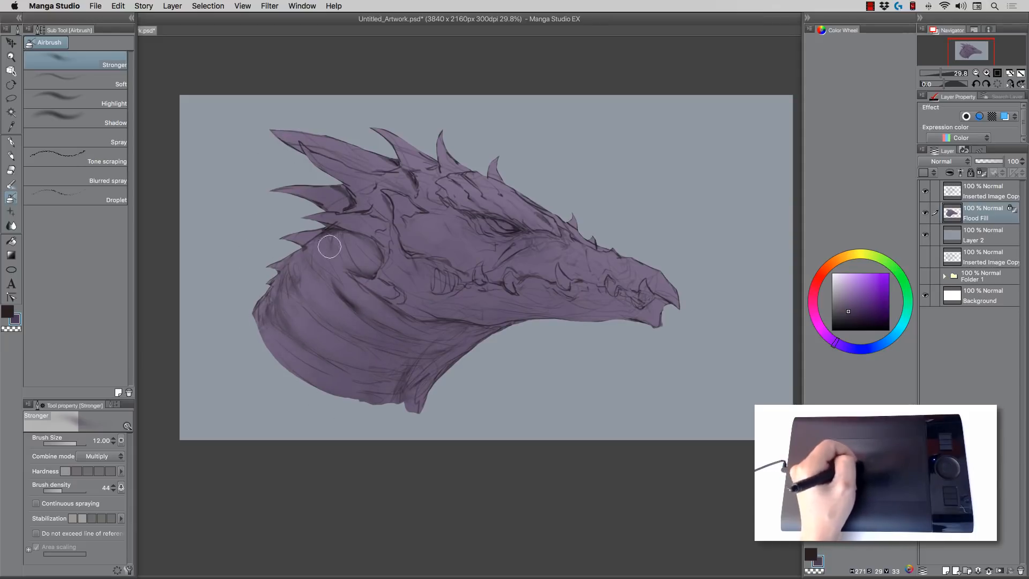
Step: Darken the eye socket and the scales above the brow with the airbrush at sizes 17 and 20
key("bracketright")
key("bracketright")
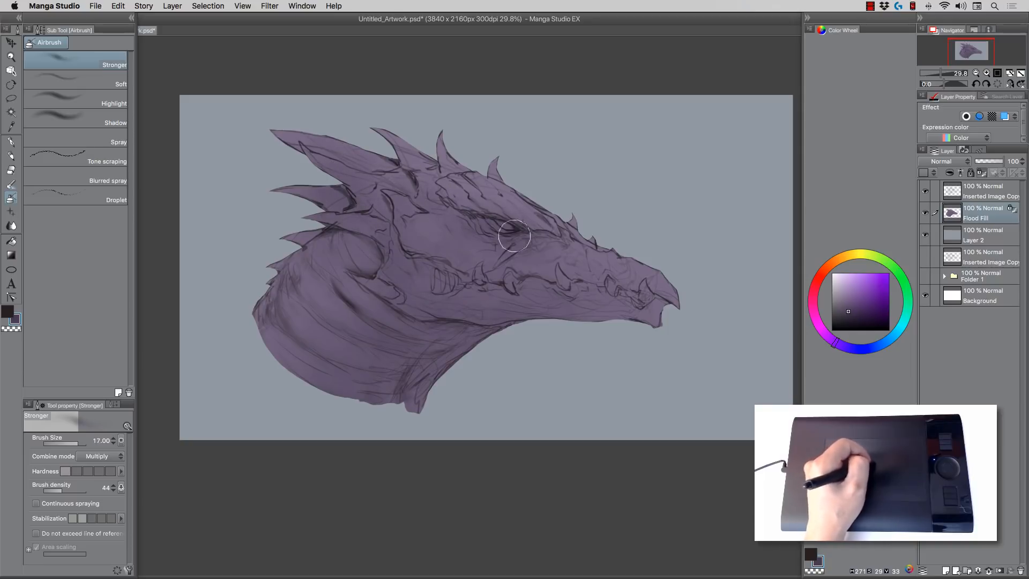
key("bracketright")
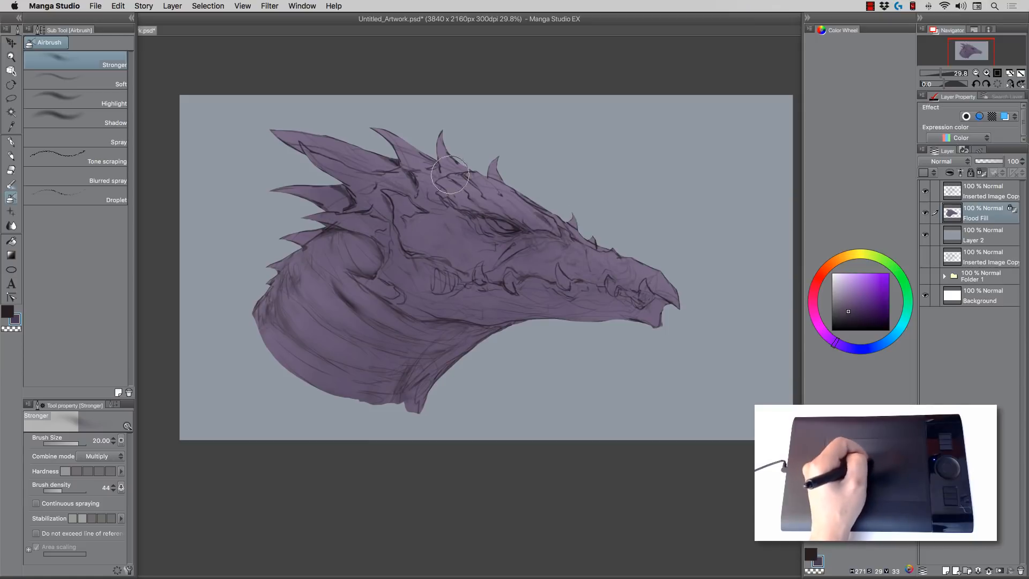
key("bracketleft")
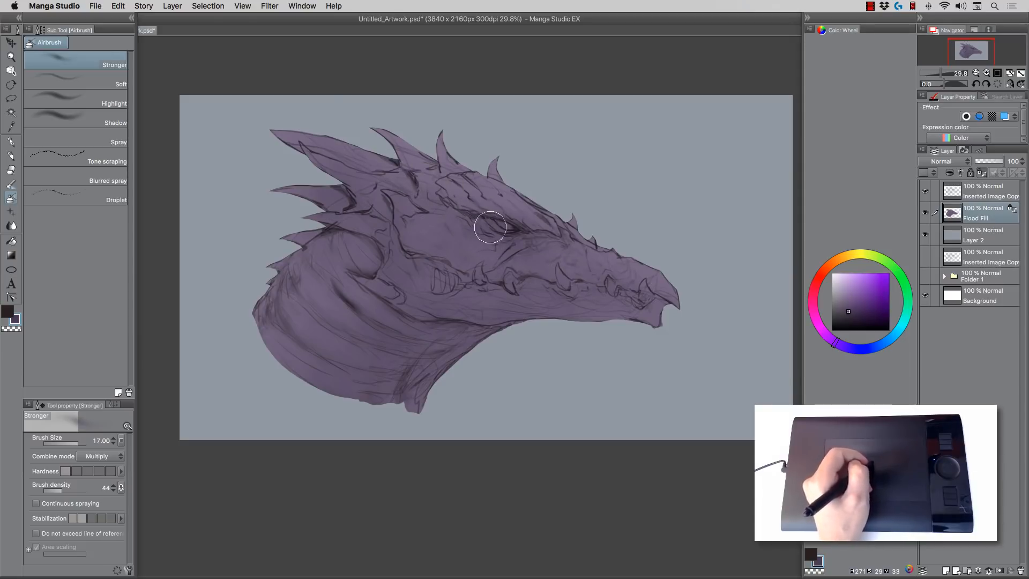
Step: Add a new layer named HL above the line-art layer and set its blending mode to Add
left_click(979, 198)
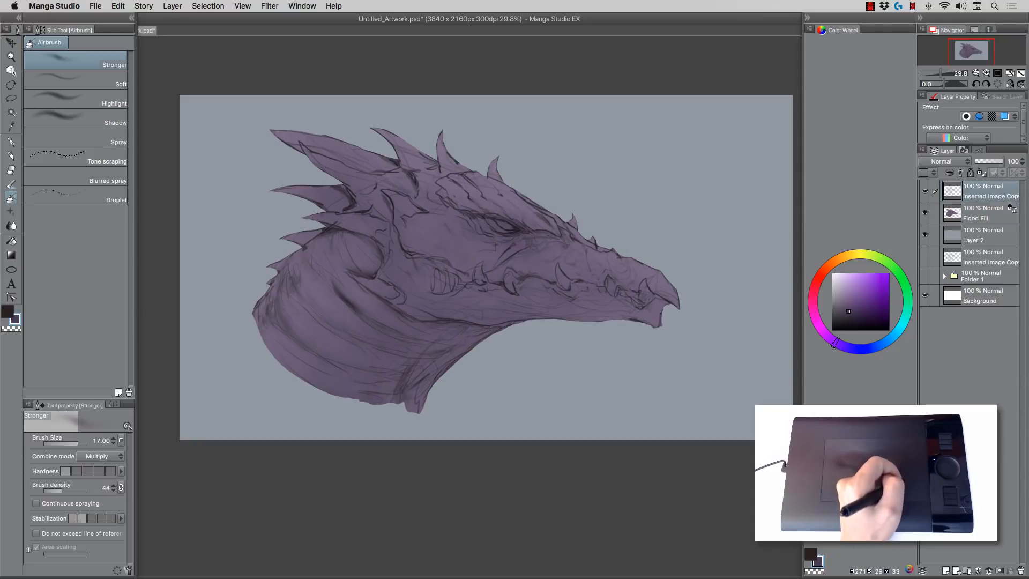
left_click(947, 571)
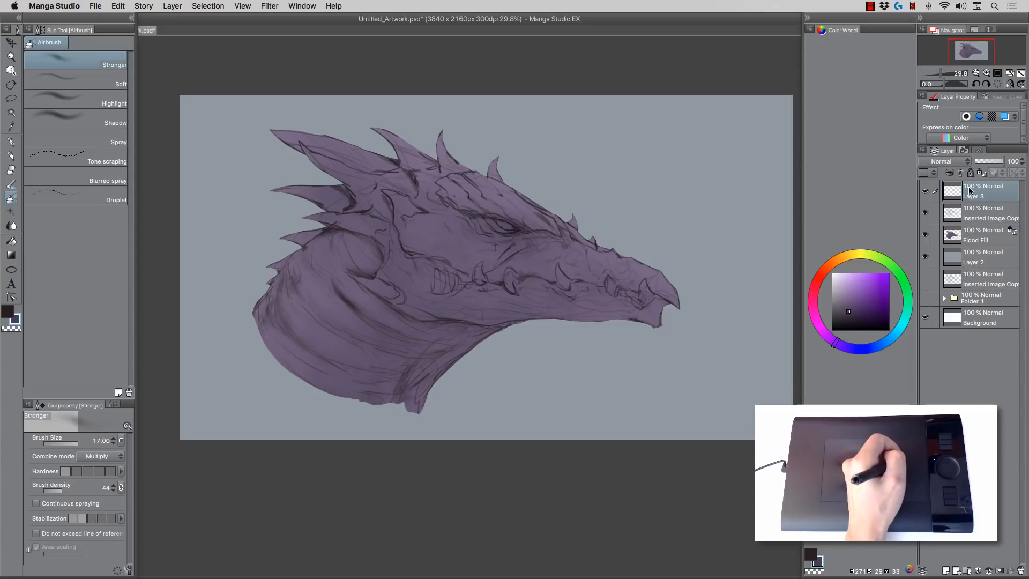
double_click(987, 188)
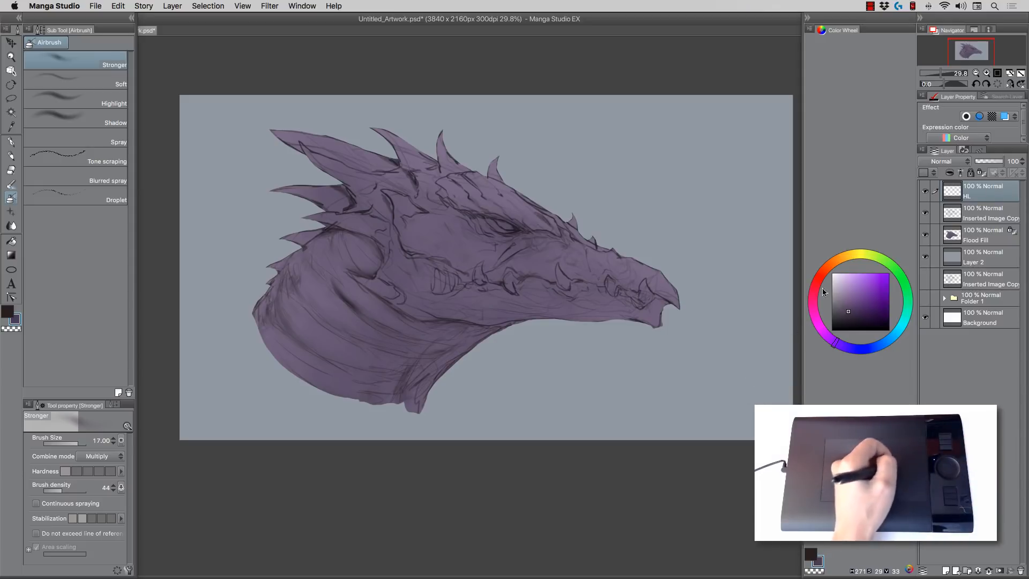
left_click(938, 162)
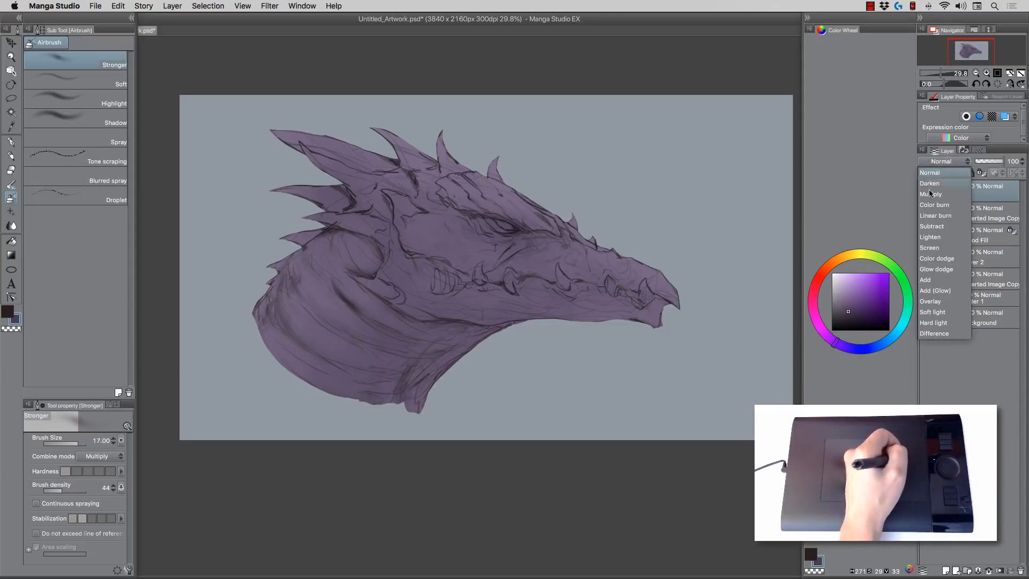
left_click(935, 269)
left_click(942, 162)
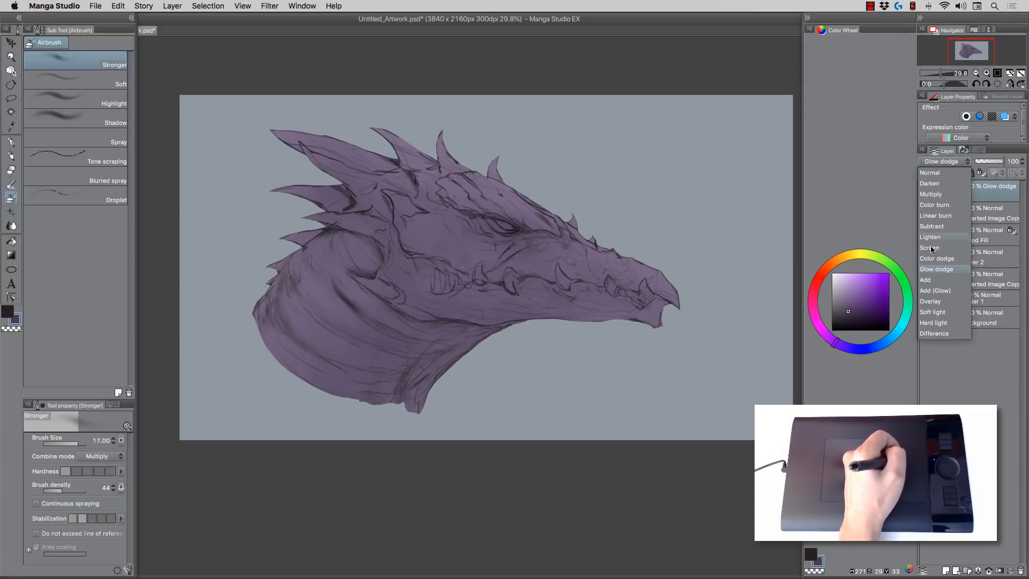
left_click(933, 280)
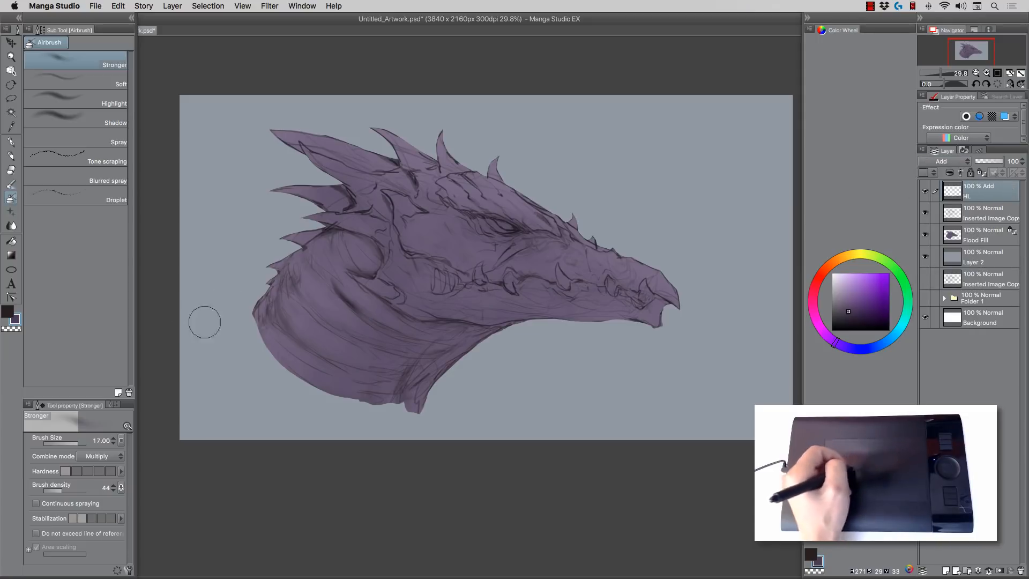
Step: Paint a pale lavender highlight on a scale above the dragon's brow with the Smooth Painter - RAM brush at size 3
left_click(844, 284)
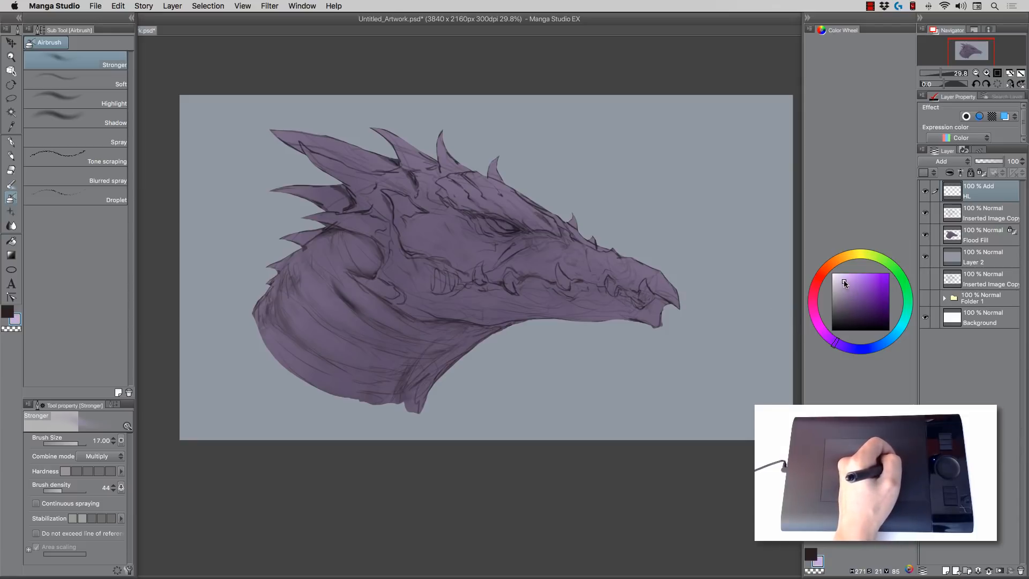
left_click(843, 285)
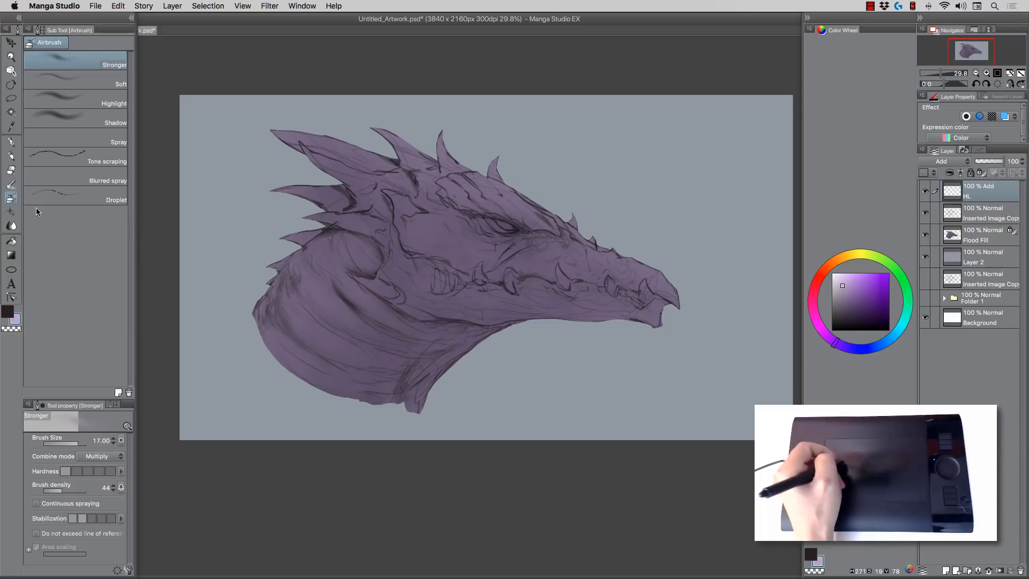
left_click(12, 155)
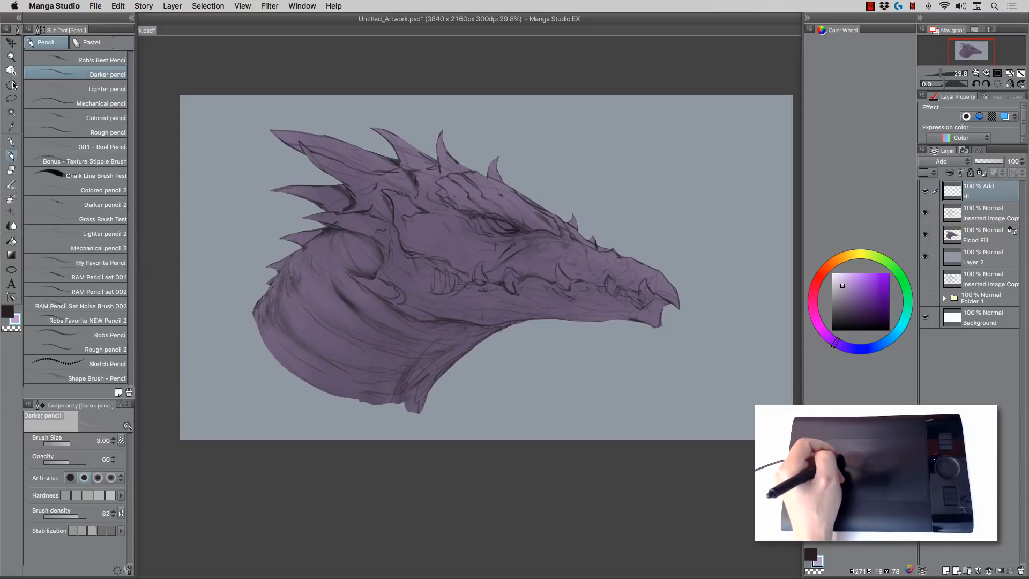
left_click(10, 56)
left_click(522, 216)
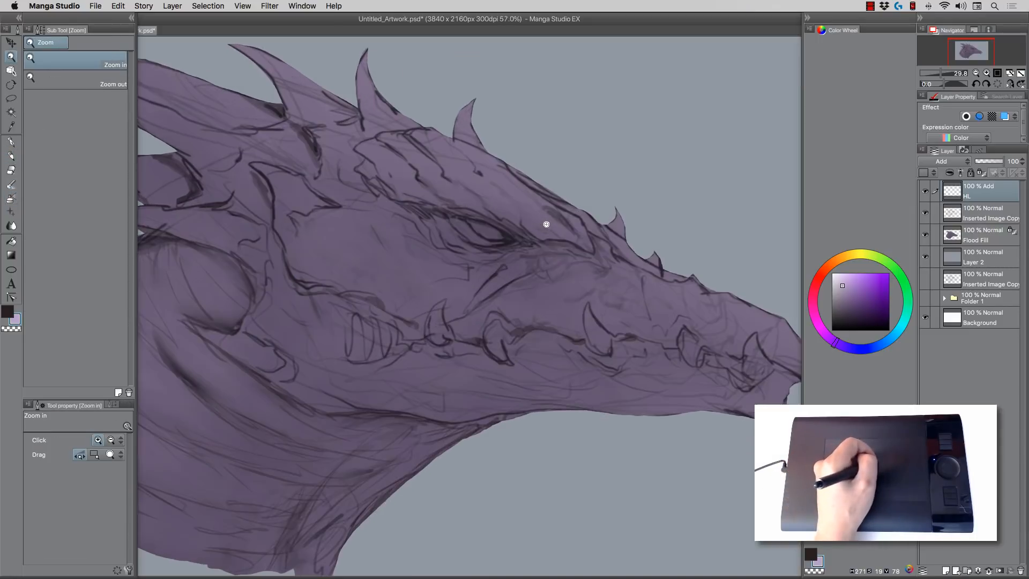
key("b")
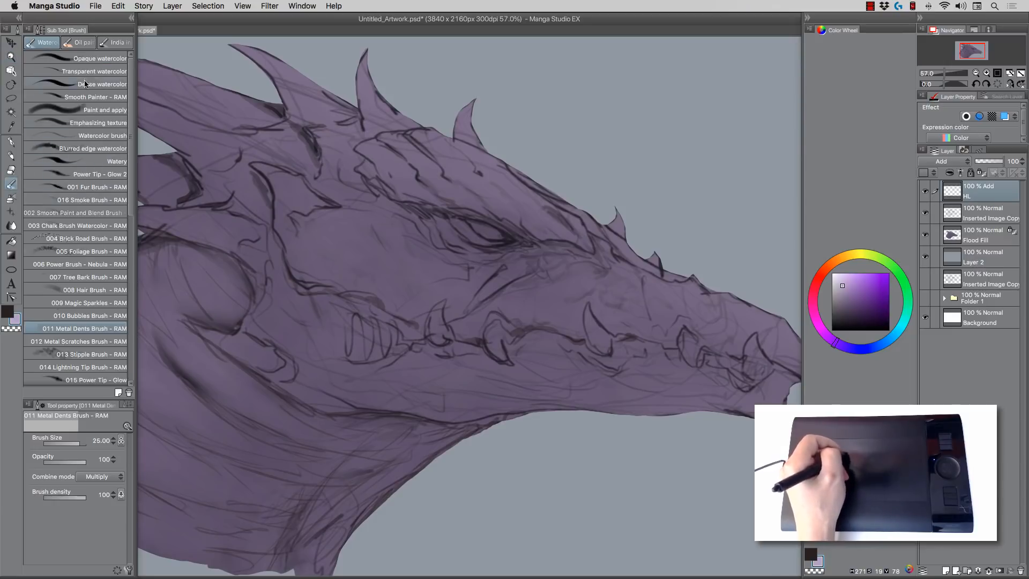
left_click(83, 97)
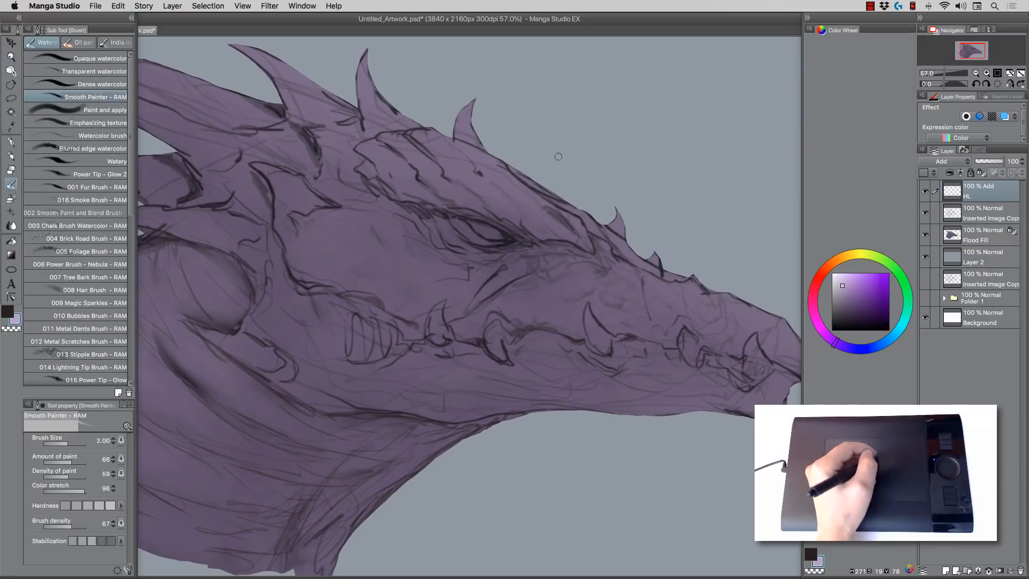
key("bracketright")
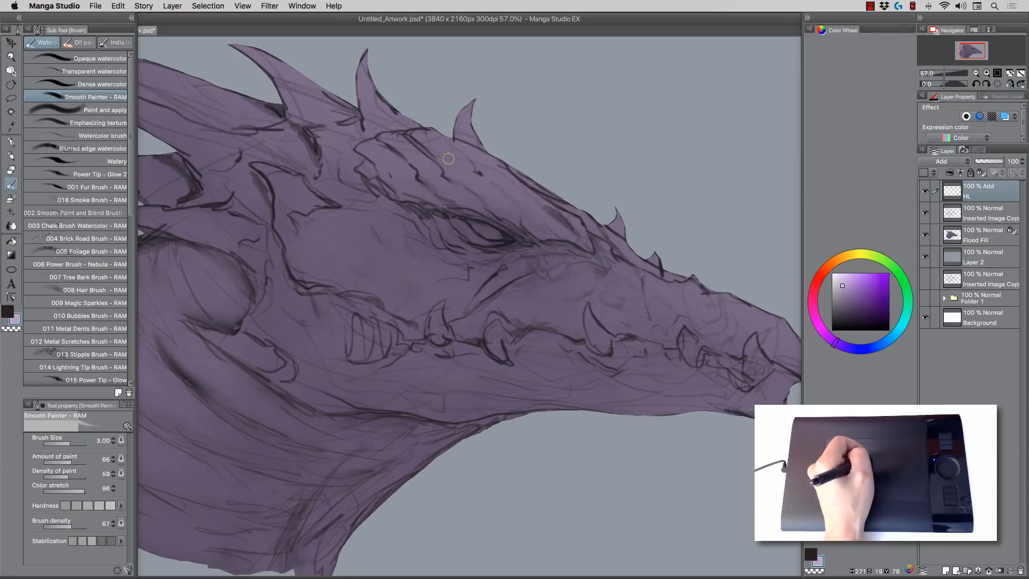
mouse_move(449, 159)
left_mouse_down()
mouse_move(429, 141)
mouse_move(457, 157)
mouse_move(437, 146)
mouse_move(465, 180)
mouse_move(441, 149)
left_mouse_up()
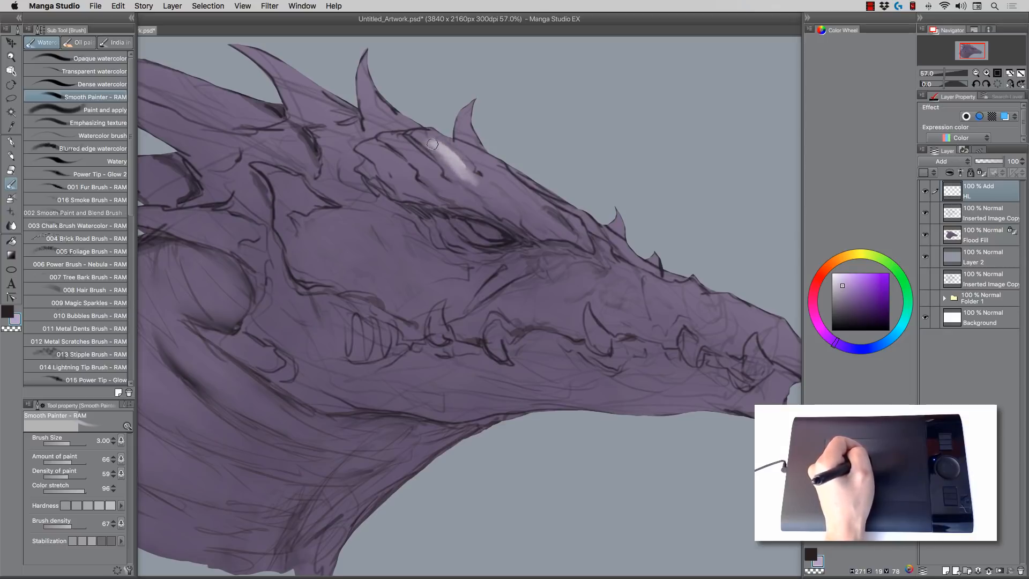
Step: Highlight the neighbouring brow scales in the same pale lavender with the brush at sizes 2.5 and 3
mouse_move(456, 161)
left_mouse_down()
mouse_move(426, 142)
mouse_move(496, 176)
mouse_move(474, 155)
mouse_move(495, 182)
left_mouse_up()
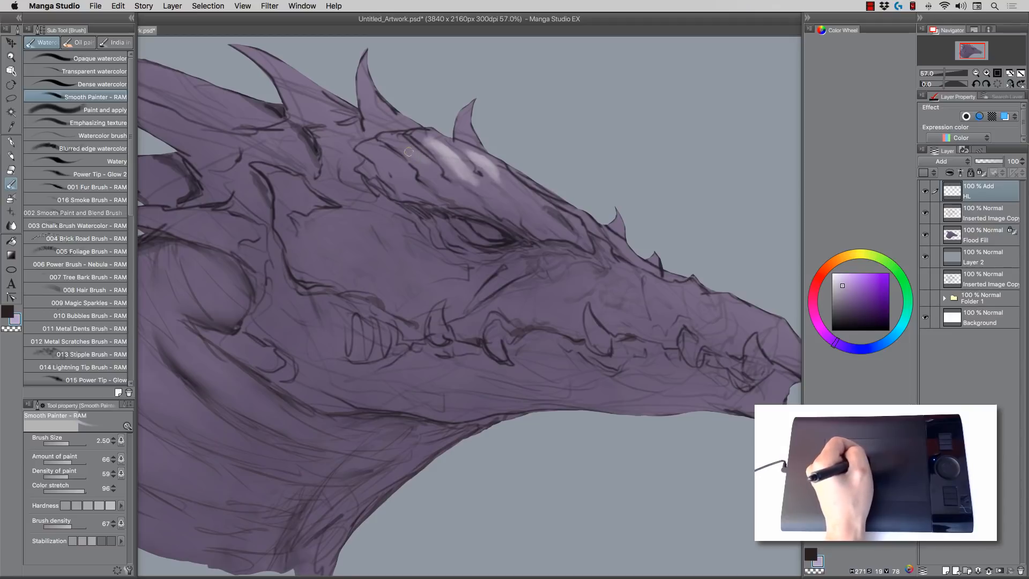
mouse_move(409, 152)
left_mouse_down()
mouse_move(431, 166)
mouse_move(396, 158)
left_mouse_up()
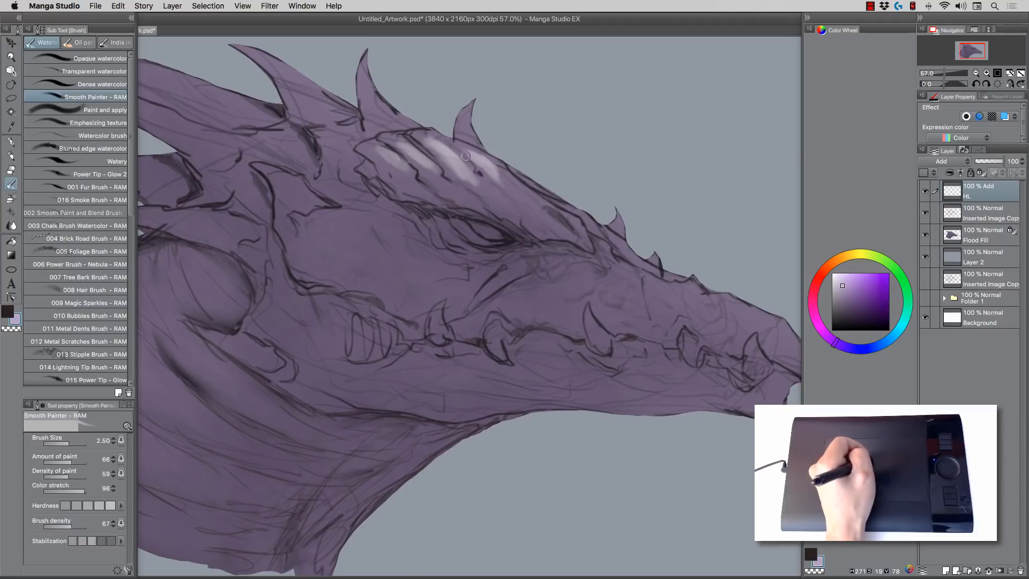
key("bracketright")
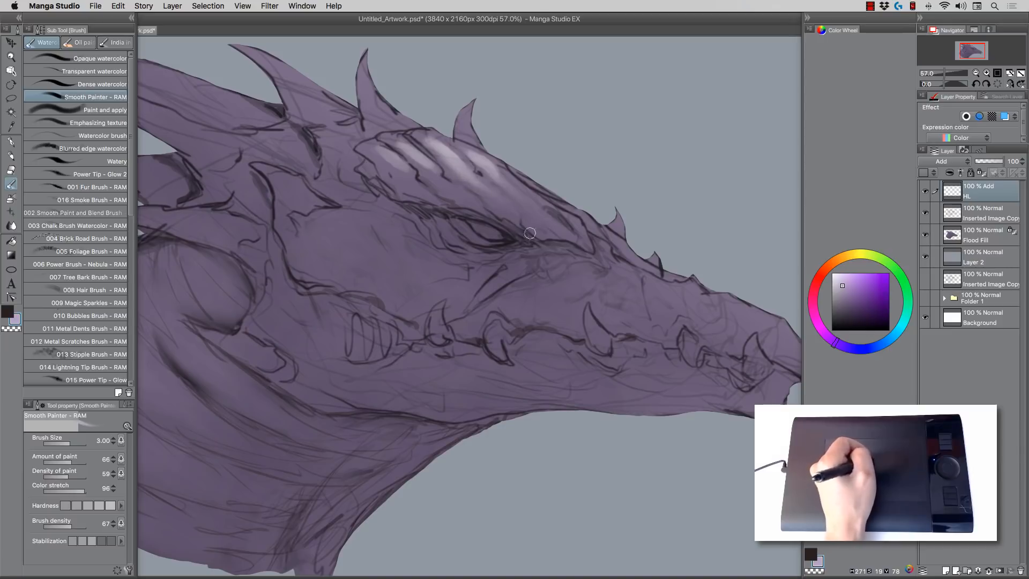
key("super+z")
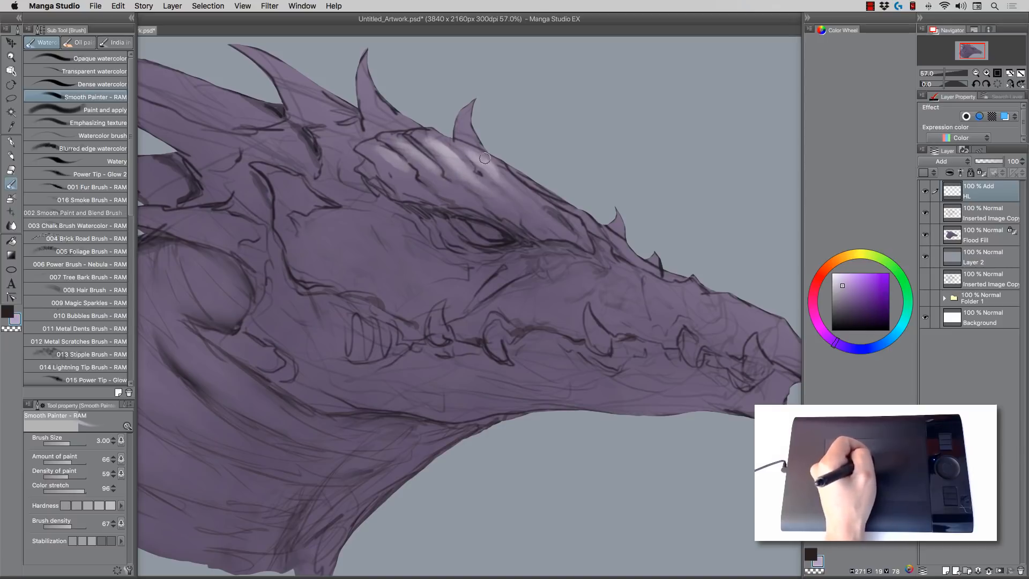
key("bracketleft")
Step: Paint a pale highlight on the cheek behind the eye with the Darker pencil at 37 opacity and size 5
left_click(11, 155)
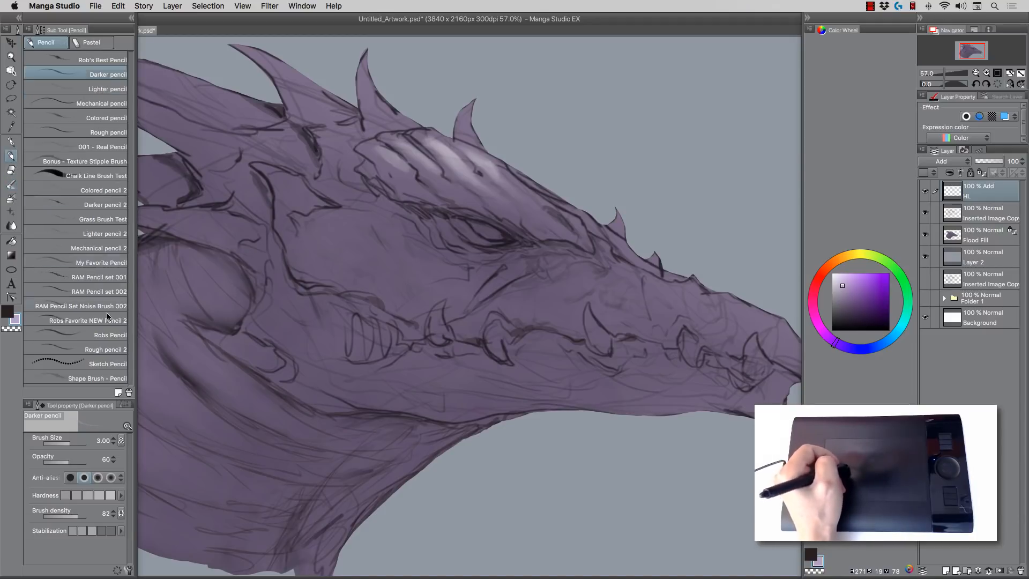
left_click(61, 462)
key("bracketright")
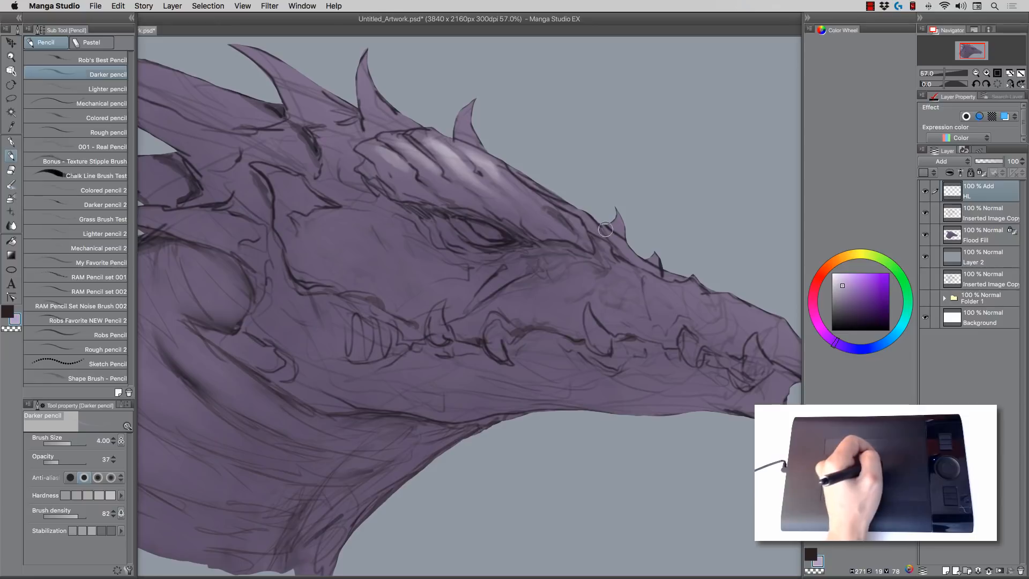
key("bracketright")
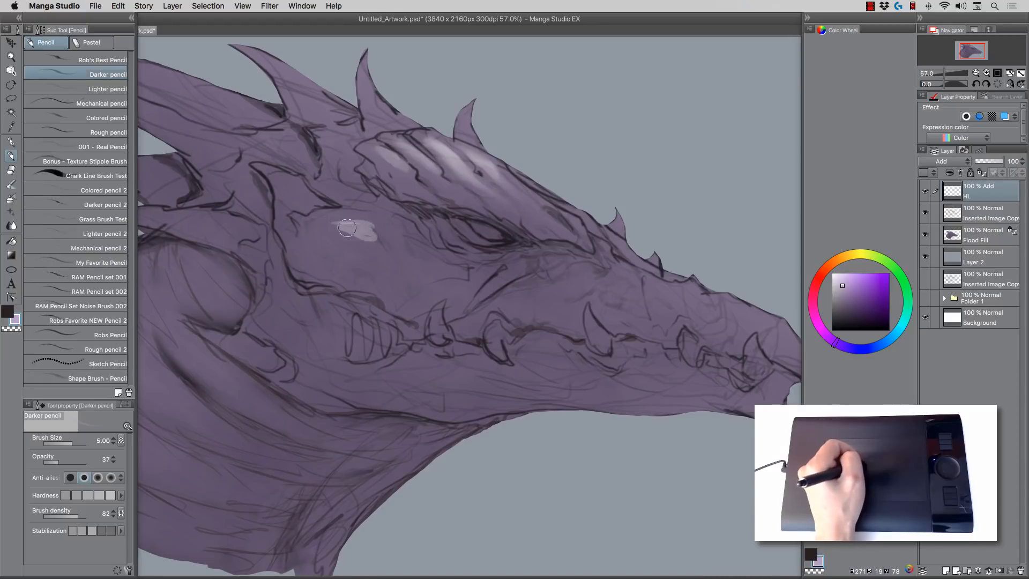
mouse_move(383, 242)
left_mouse_down()
mouse_move(336, 225)
mouse_move(390, 254)
mouse_move(377, 236)
mouse_move(334, 223)
mouse_move(399, 261)
left_mouse_up()
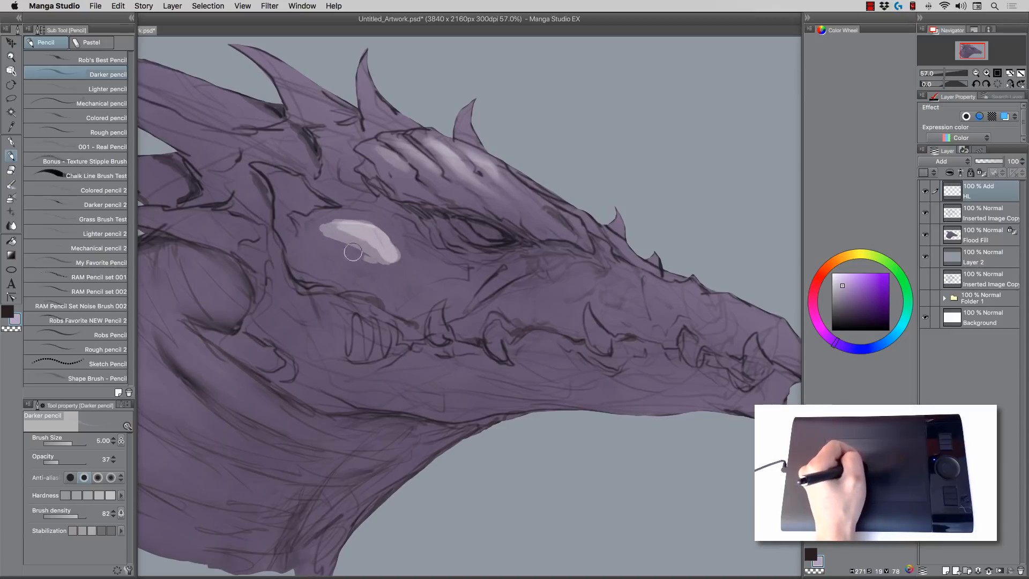
Step: Soften the cheek highlight into the surrounding purple with the Blend tool at sizes 8, 7, 3 and 4
left_click(9, 227)
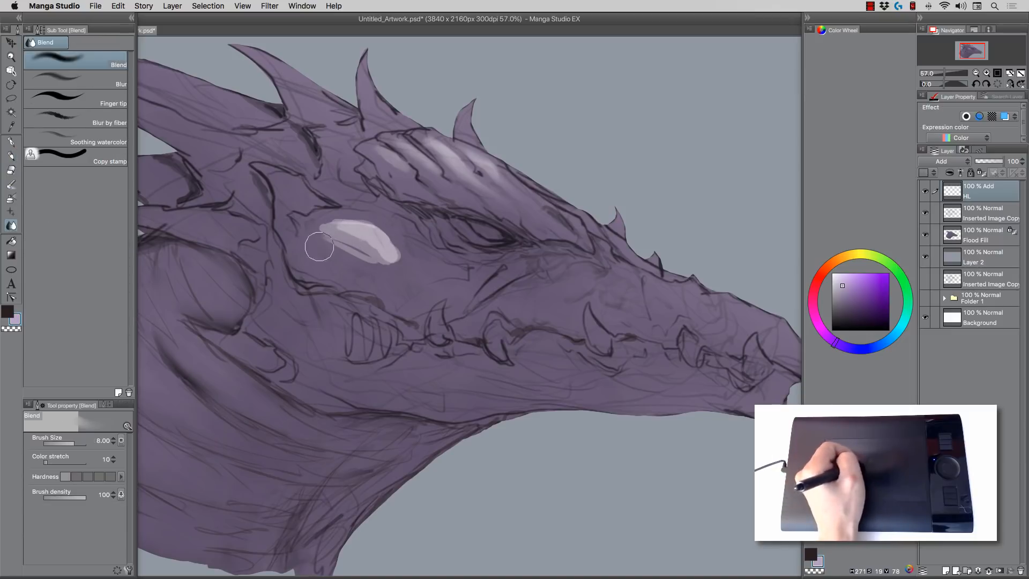
mouse_move(379, 257)
left_mouse_down()
mouse_move(366, 242)
mouse_move(407, 273)
mouse_move(400, 258)
mouse_move(336, 228)
mouse_move(363, 263)
mouse_move(398, 253)
mouse_move(414, 265)
mouse_move(377, 272)
left_mouse_up()
key("]")
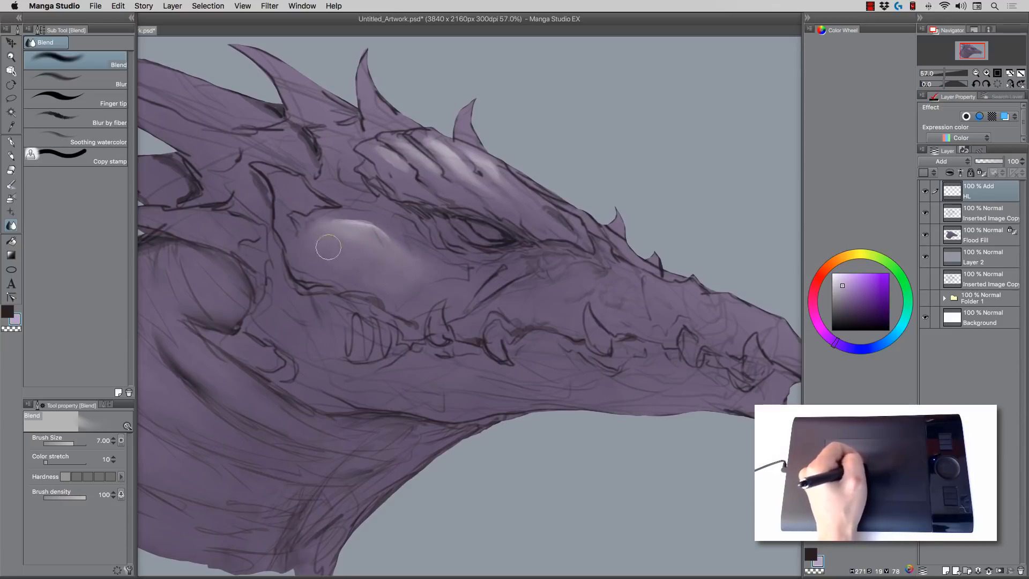
key("[")
left_click_drag(344, 226, 374, 230)
key("[")
key("[")
key("[")
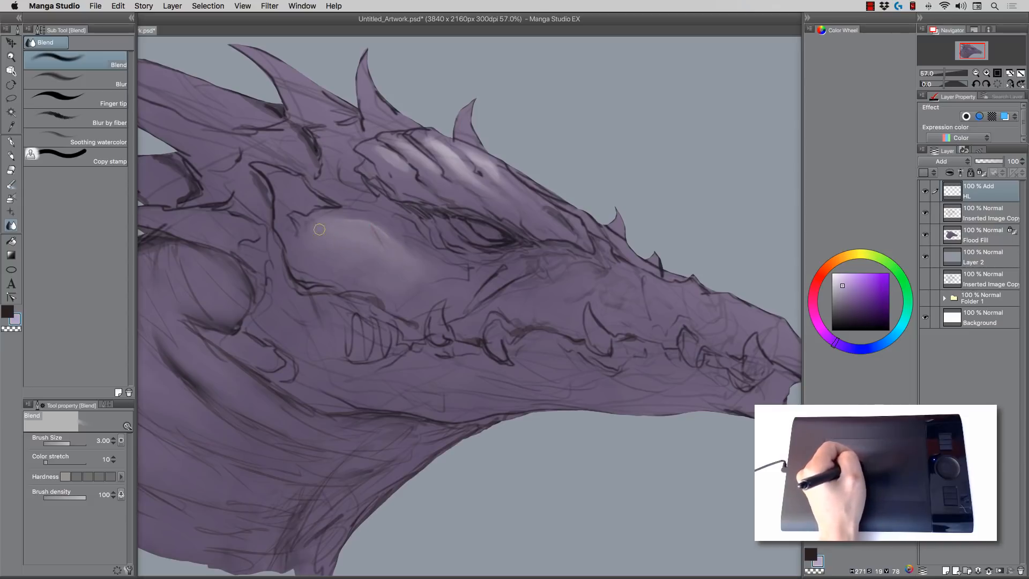
mouse_move(345, 220)
left_mouse_down()
mouse_move(368, 222)
mouse_move(404, 257)
left_mouse_up()
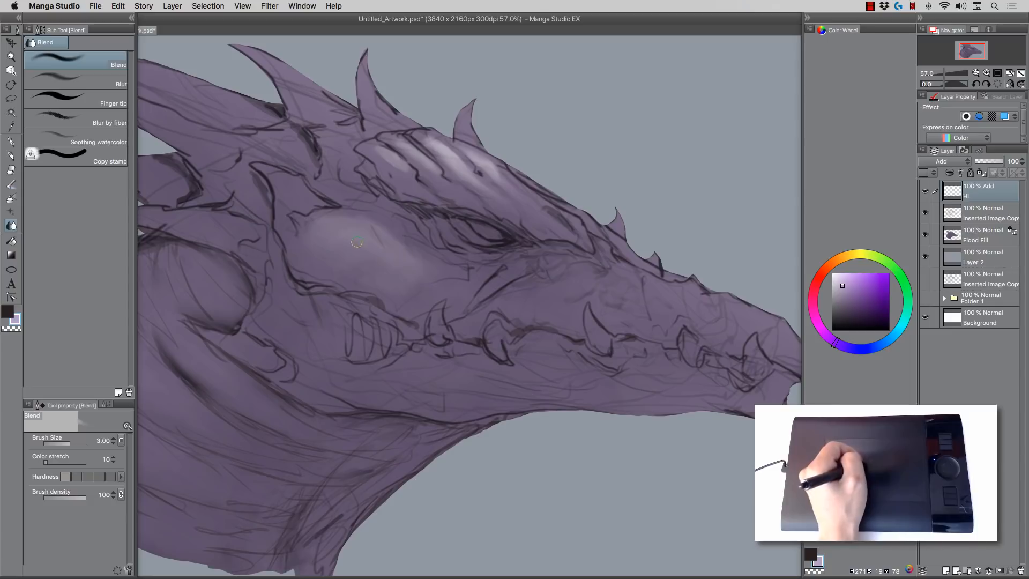
key("]")
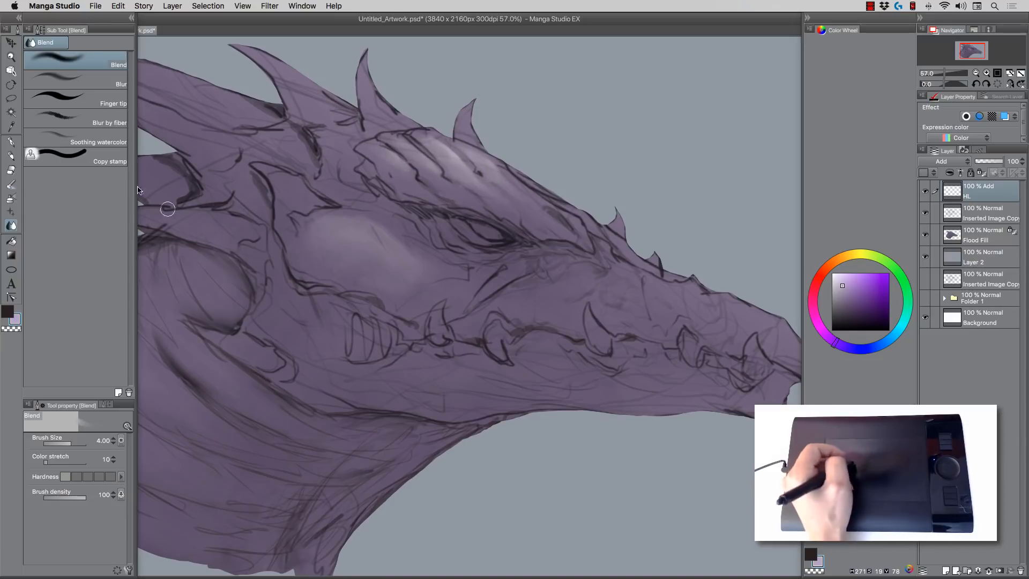
Step: Add pale highlights along the snout's upper ridge with the Darker pencil at sizes 4 and 6, and blend them in at size 3
left_click(11, 156)
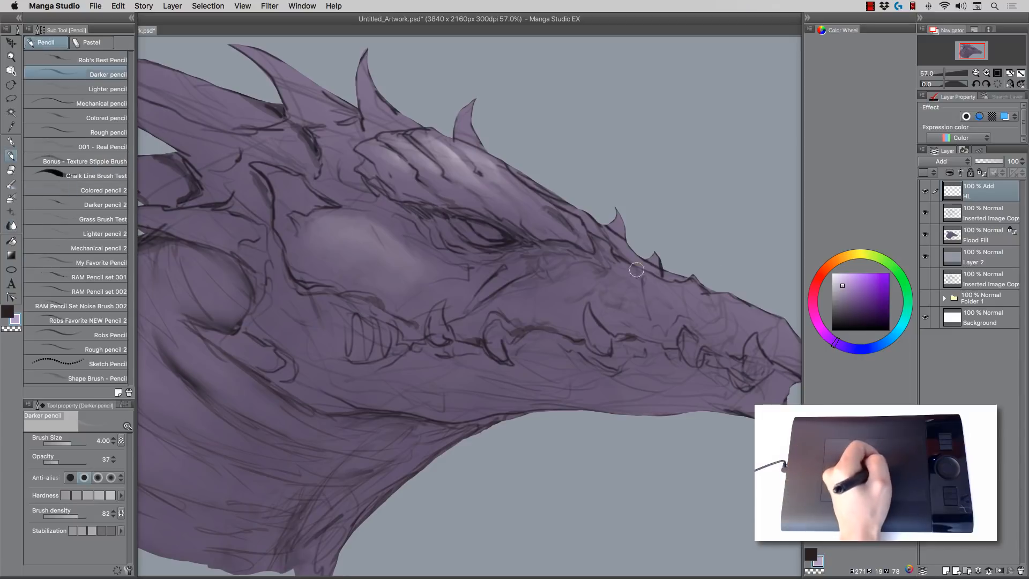
key("bracketleft")
key("bracketleft")
mouse_move(634, 272)
left_mouse_down()
mouse_move(642, 290)
mouse_move(690, 285)
mouse_move(739, 307)
left_mouse_up()
key("bracketright")
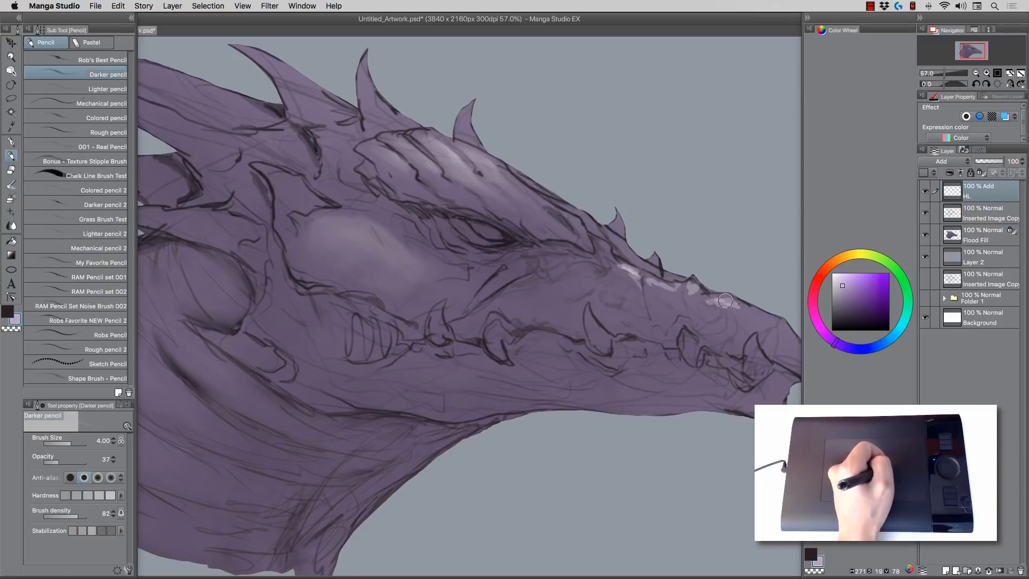
key("bracketright")
key("bracketright")
left_click_drag(658, 280, 659, 298)
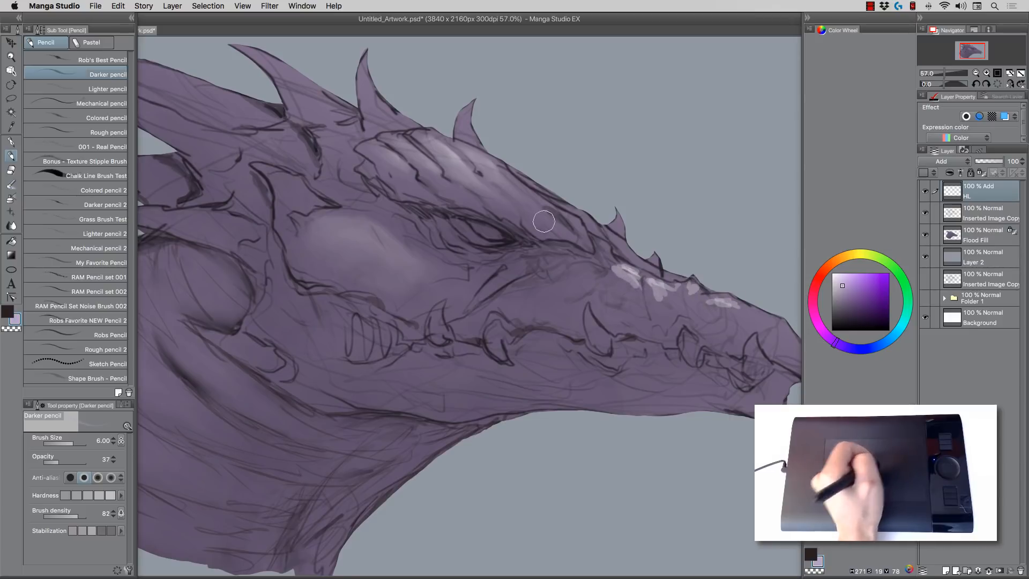
left_click(11, 226)
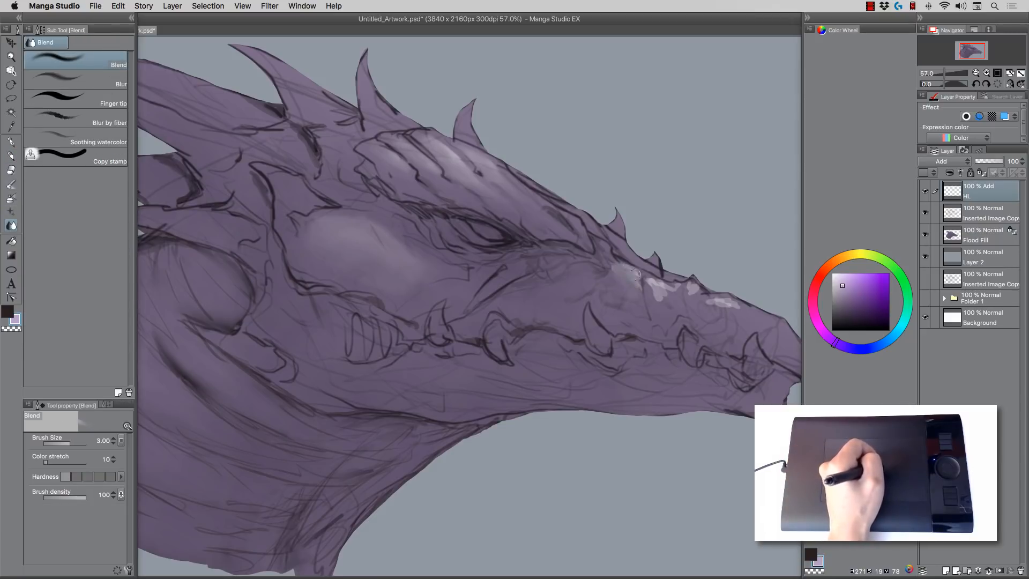
mouse_move(645, 281)
left_mouse_down()
mouse_move(663, 299)
mouse_move(680, 285)
mouse_move(735, 315)
left_mouse_up()
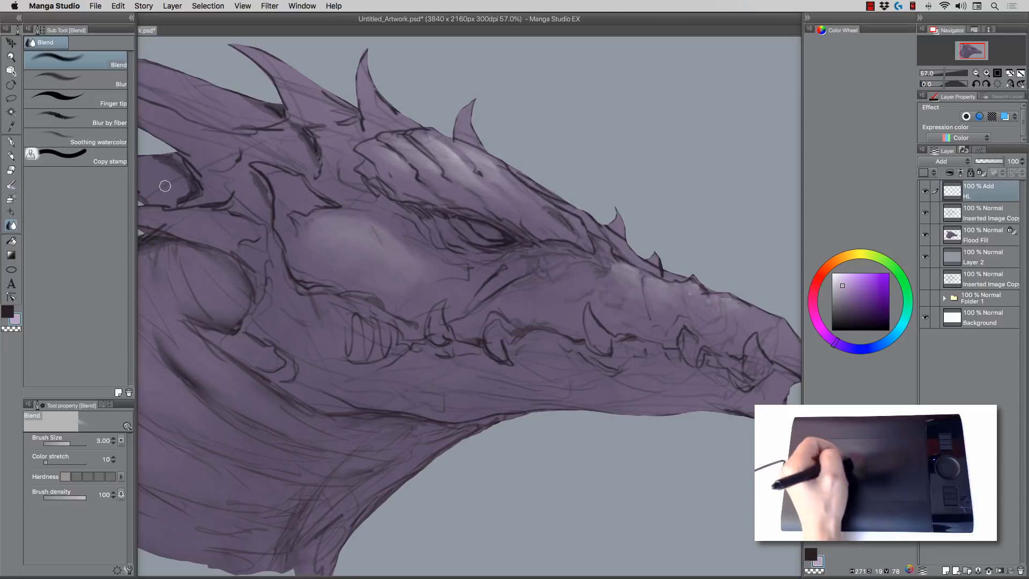
Step: Paint bright highlights on the small horn behind the eye and on three teeth with the Darker pencil at size 7
left_click(10, 156)
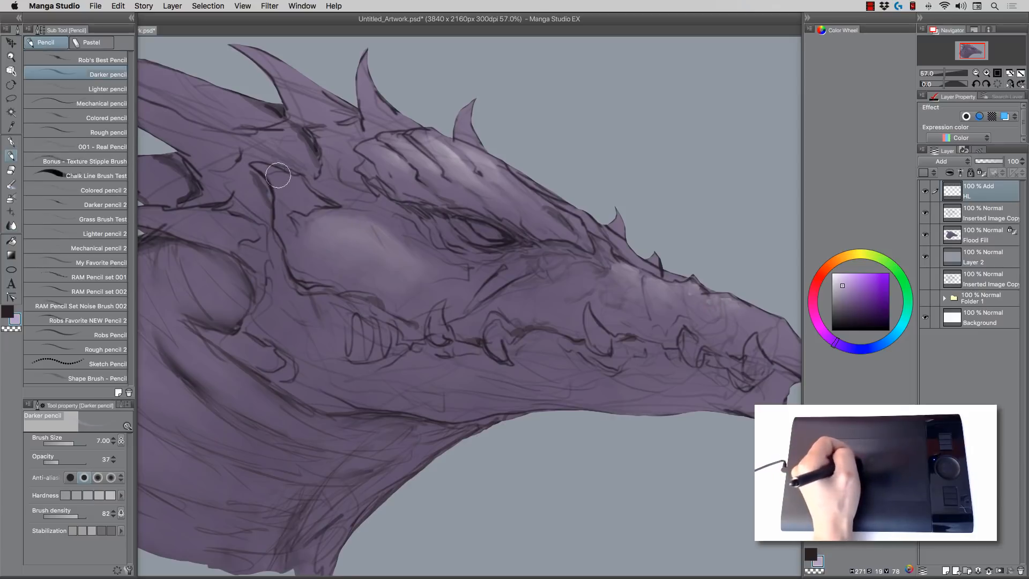
mouse_move(310, 200)
left_mouse_down()
mouse_move(266, 168)
mouse_move(295, 200)
mouse_move(377, 199)
mouse_move(400, 237)
left_mouse_up()
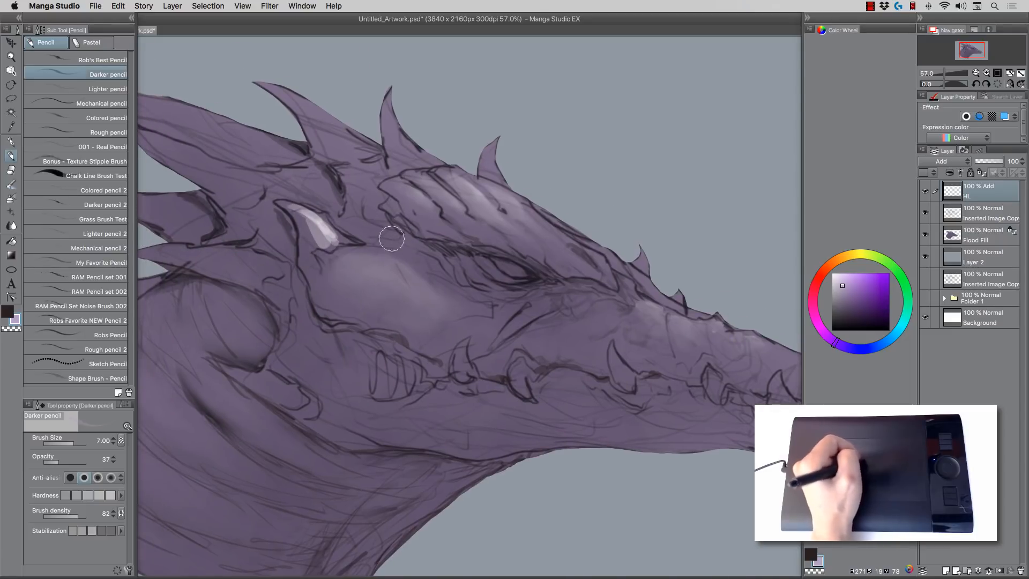
mouse_move(462, 358)
left_mouse_down()
mouse_move(469, 374)
mouse_move(464, 343)
mouse_move(517, 381)
mouse_move(518, 370)
mouse_move(523, 392)
left_mouse_up()
mouse_move(624, 379)
left_mouse_down()
mouse_move(616, 338)
mouse_move(630, 374)
left_mouse_up()
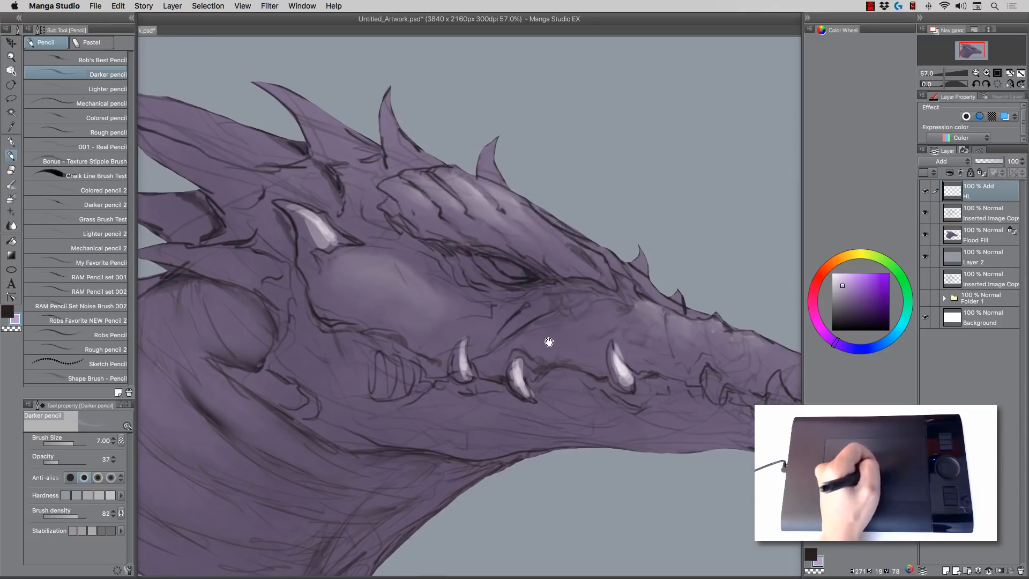
Step: Paint bright highlights on the fourth tooth along the snout and the two large crest horns with the Darker pencil at size 7
left_click_drag(550, 343, 509, 331)
mouse_move(668, 361)
left_mouse_down()
mouse_move(675, 376)
mouse_move(743, 392)
mouse_move(738, 370)
mouse_move(737, 397)
mouse_move(740, 387)
left_mouse_up()
mouse_move(277, 144)
left_mouse_down()
mouse_move(317, 191)
mouse_move(333, 172)
mouse_move(323, 163)
mouse_move(352, 185)
mouse_move(303, 141)
mouse_move(326, 144)
left_mouse_up()
mouse_move(398, 172)
left_mouse_down()
mouse_move(412, 190)
mouse_move(387, 135)
mouse_move(383, 148)
left_mouse_up()
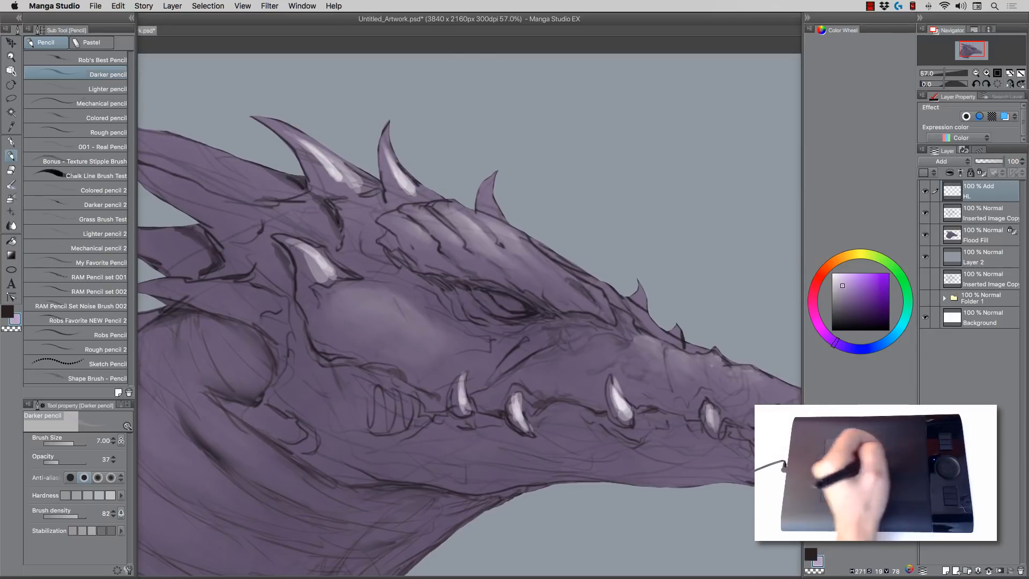
Step: Create a selection of the dragon's silhouette from the Flood Fill layer
left_click(985, 241)
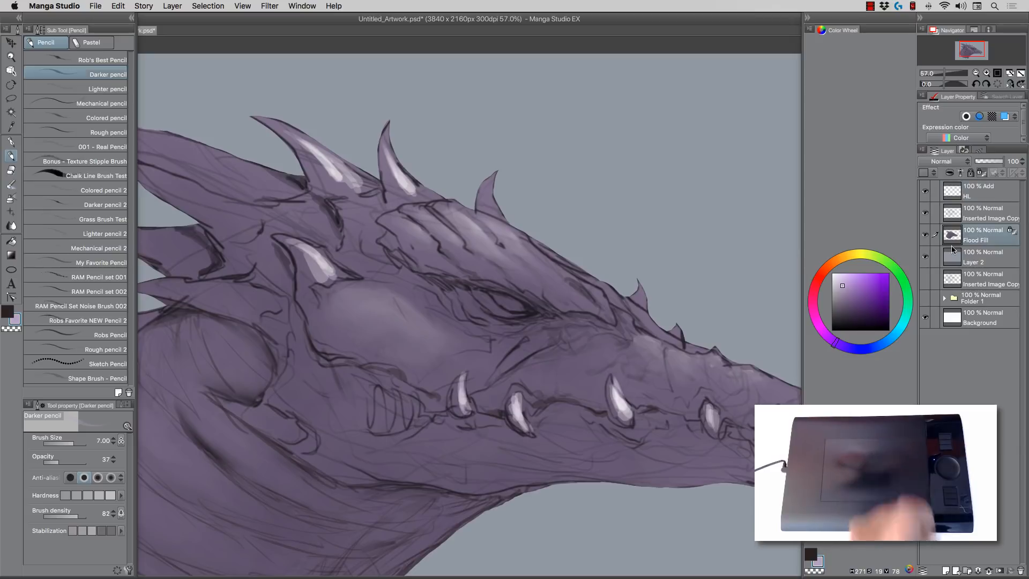
right_click(972, 242)
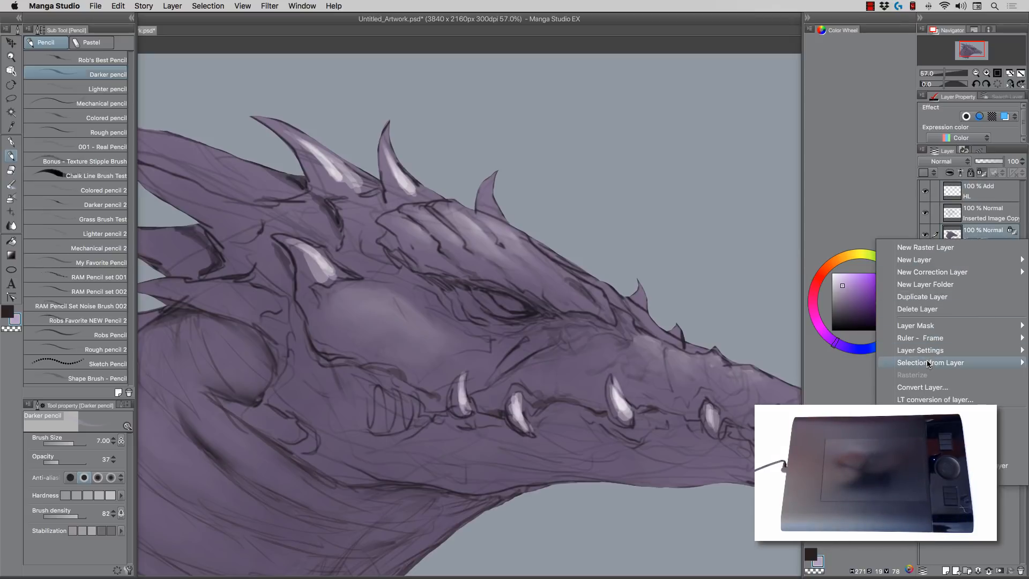
mouse_move(917, 364)
left_click(850, 364)
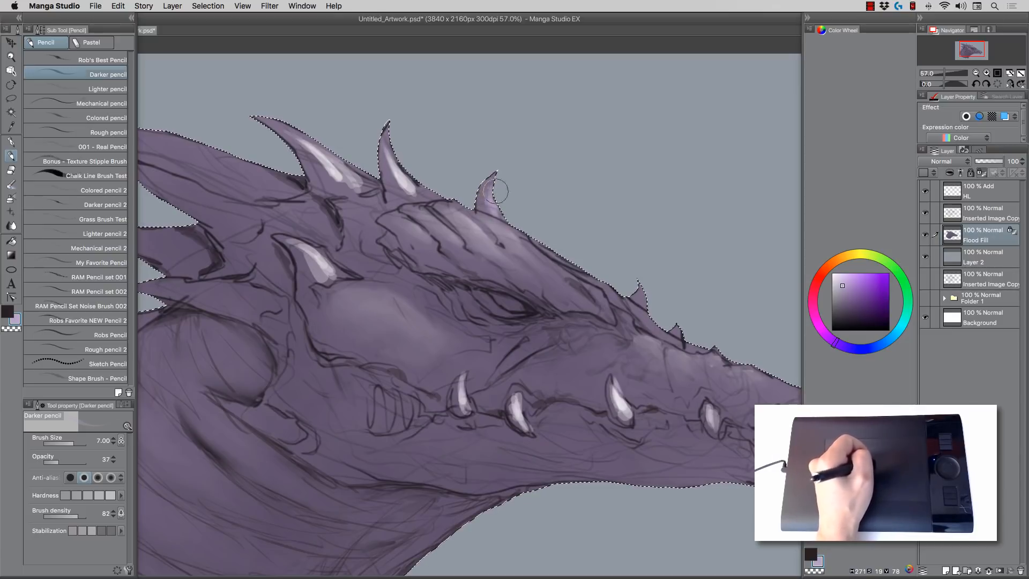
Step: Pick a near-white lavender and try thin edge highlights on the brow ridges and nearby spike with the Darker pencil at sizes 2 and 2.5
key("bracketleft")
key("bracketleft")
key("bracketleft")
key("bracketleft")
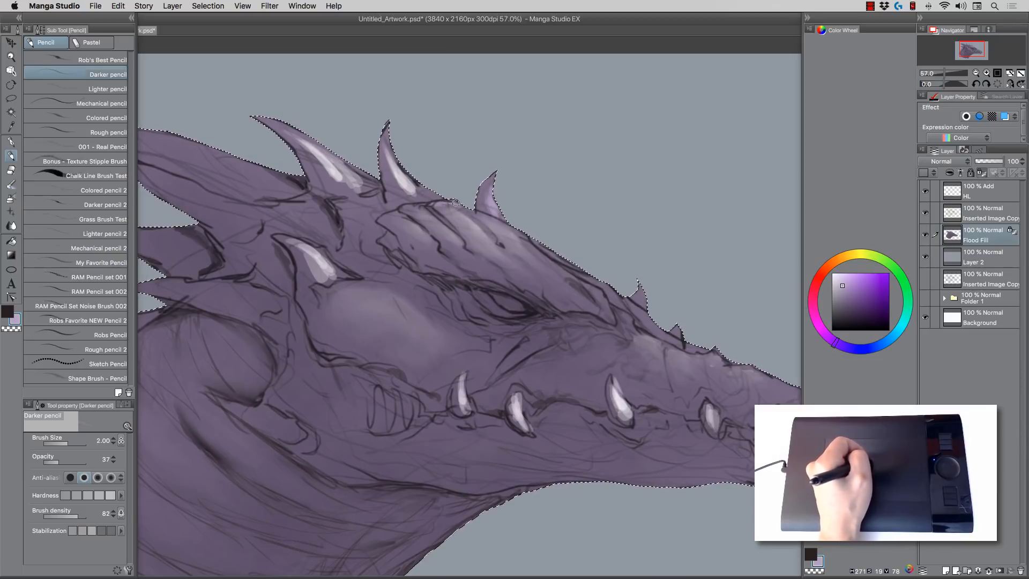
left_click(835, 277)
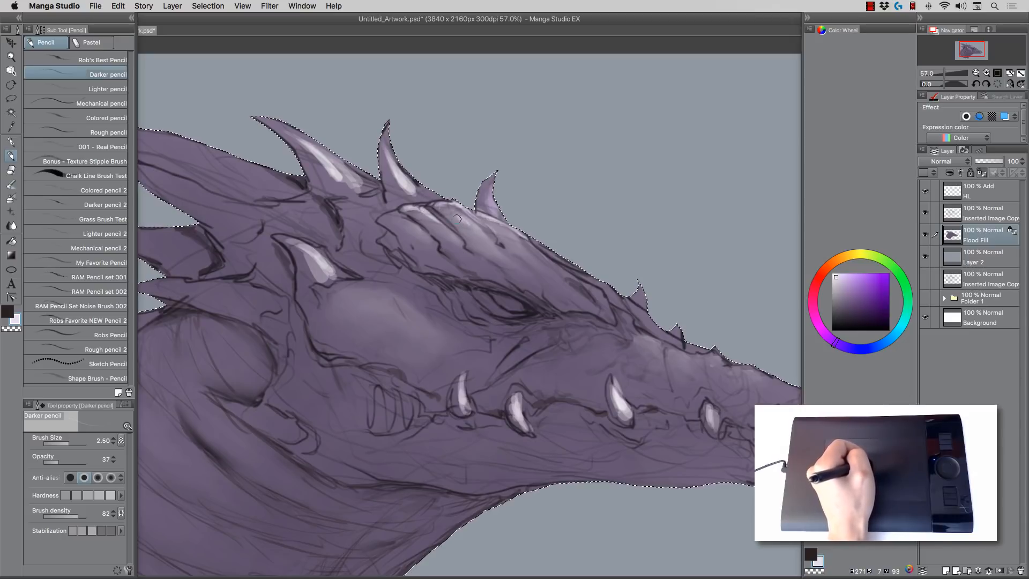
left_click(19, 223)
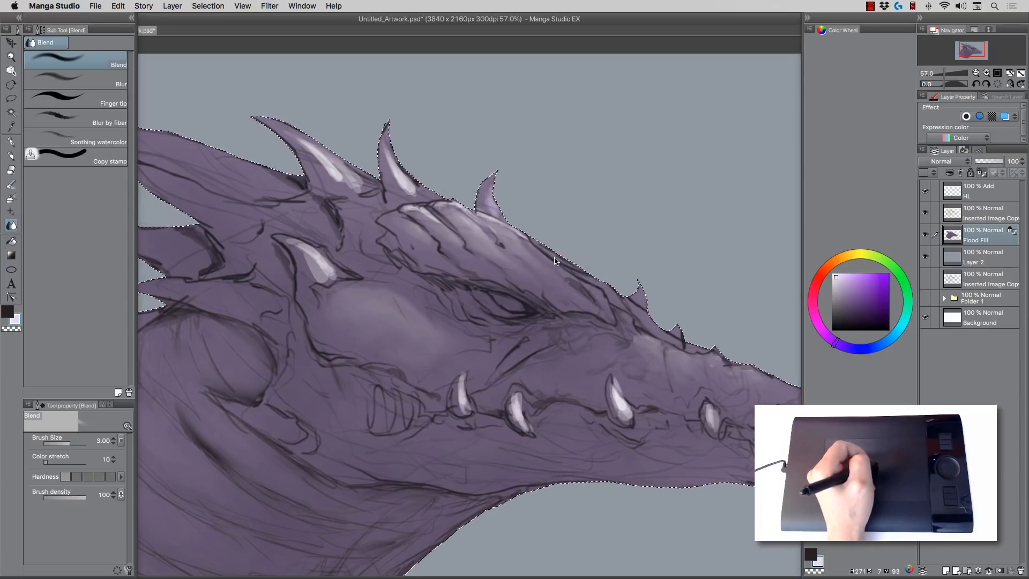
Step: Undo the thin brow and spike highlights painted on the Flood Fill layer, keeping the silhouette selection active
key("super+z")
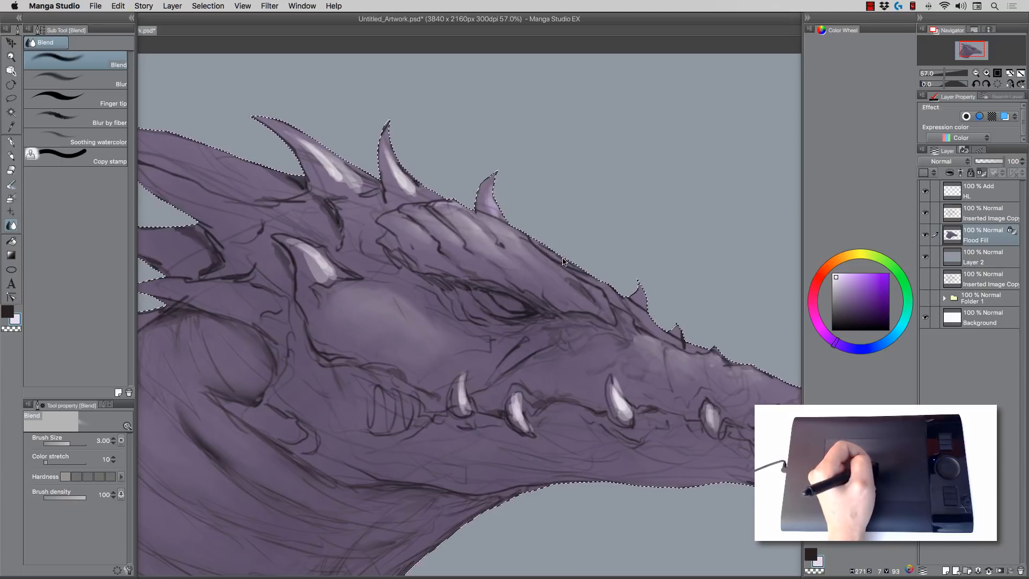
key("super+z")
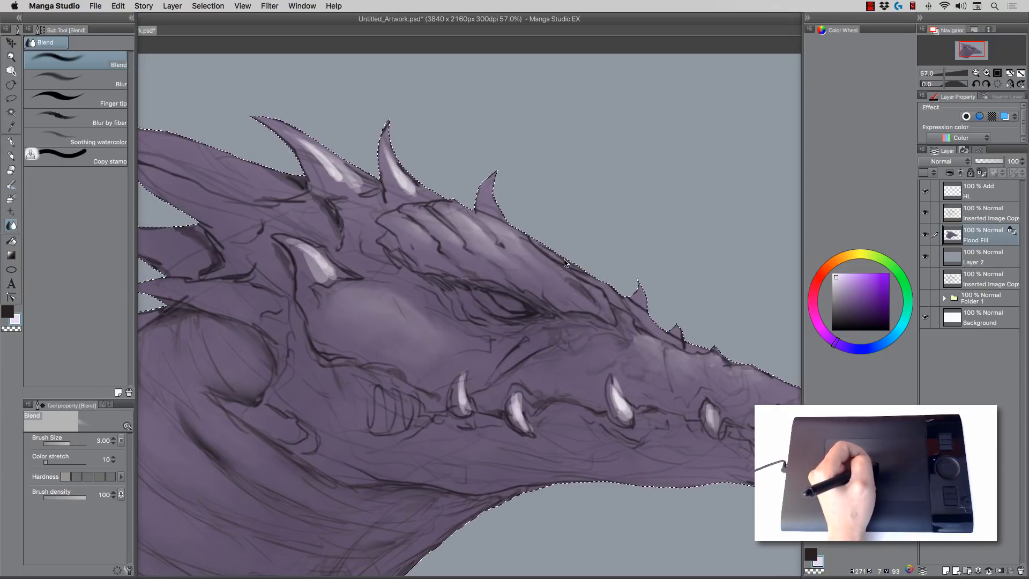
left_click(925, 235)
left_click(925, 235)
key("super+z")
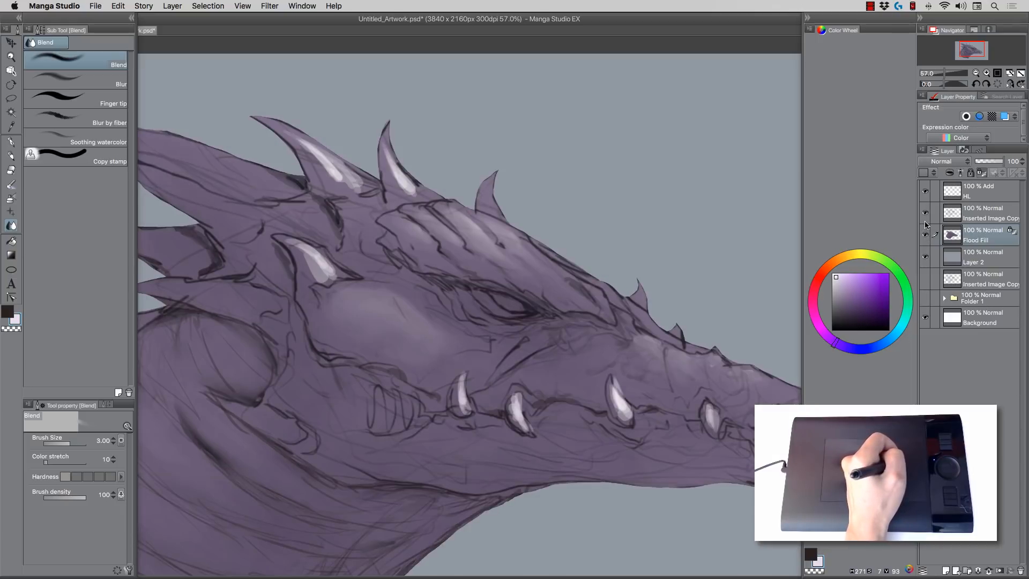
key("super+z")
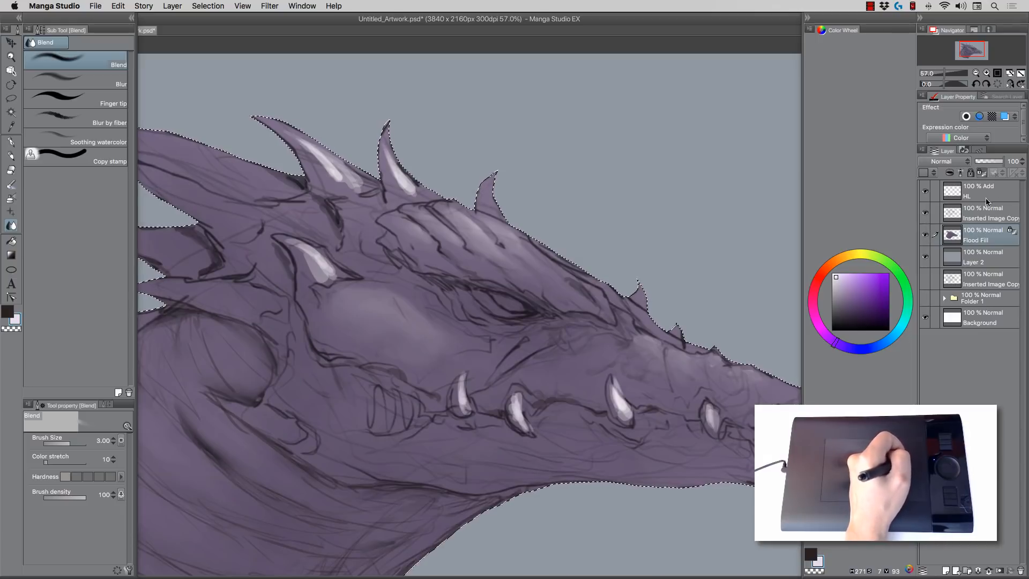
Step: Soften the highlights on the horns and teeth on the HL layer with the Blend tool at size 3
left_click(958, 187)
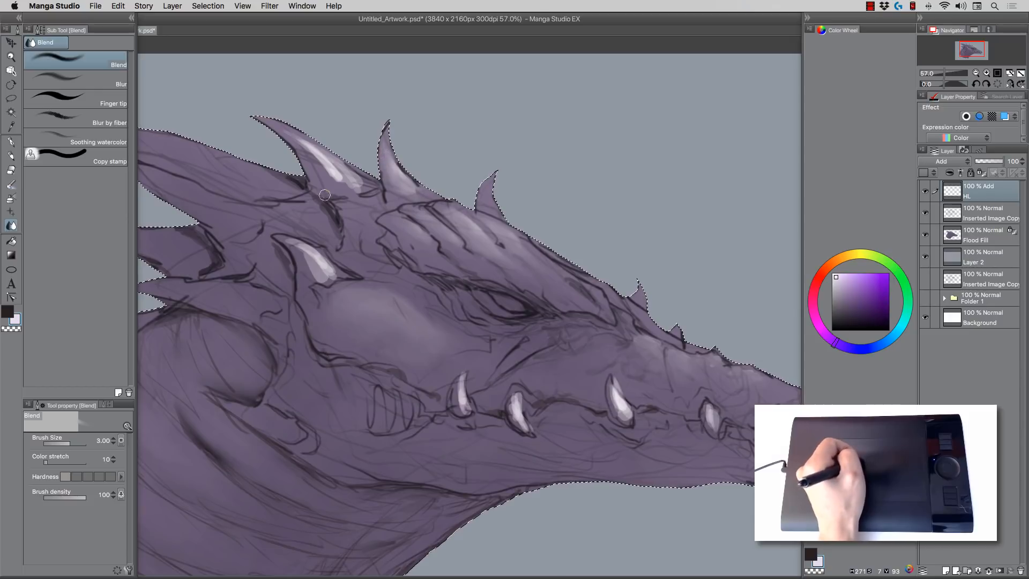
mouse_move(339, 174)
left_mouse_down()
mouse_move(304, 139)
mouse_move(334, 183)
left_mouse_up()
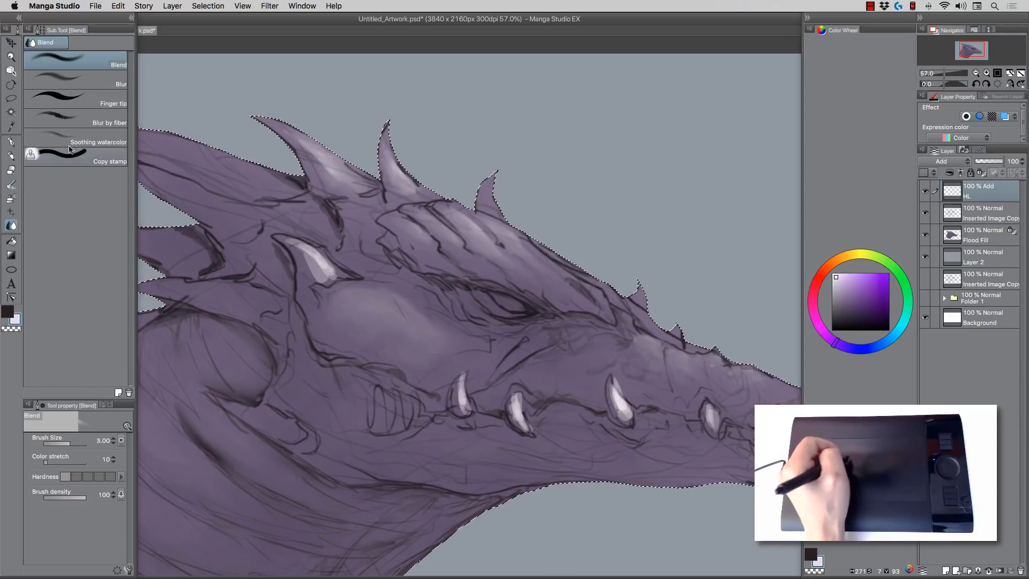
mouse_move(307, 259)
left_mouse_down()
mouse_move(293, 241)
mouse_move(312, 250)
mouse_move(313, 278)
mouse_move(298, 244)
mouse_move(327, 265)
left_mouse_up()
left_click_drag(463, 393, 462, 403)
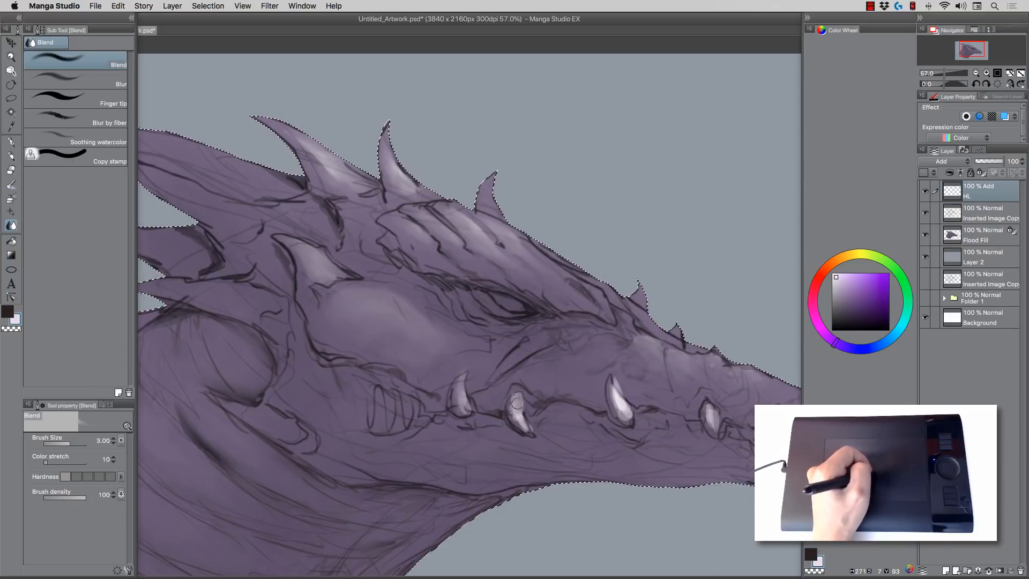
mouse_move(607, 393)
left_mouse_down()
mouse_move(619, 397)
mouse_move(611, 370)
left_mouse_up()
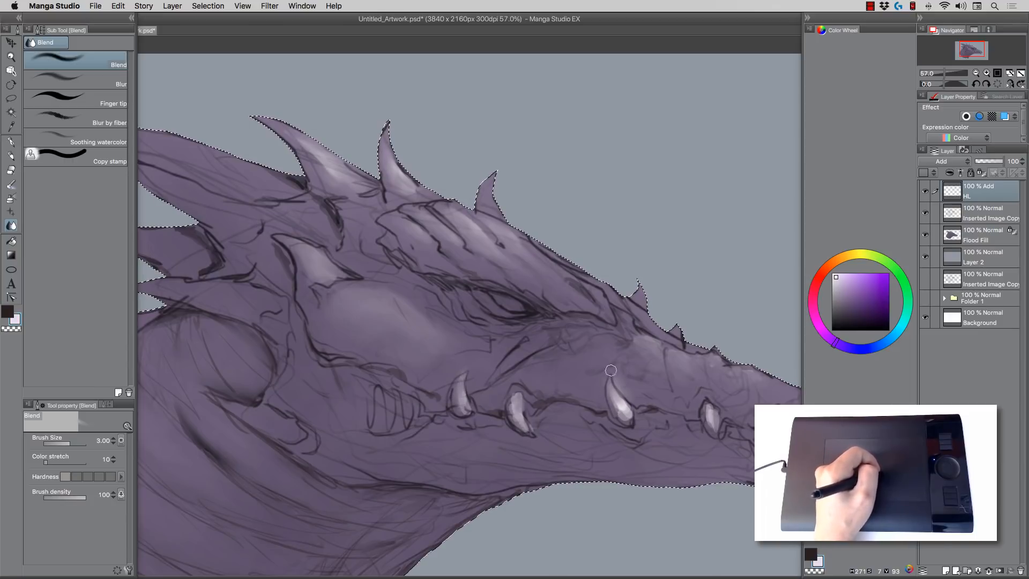
left_click_drag(626, 409, 616, 410)
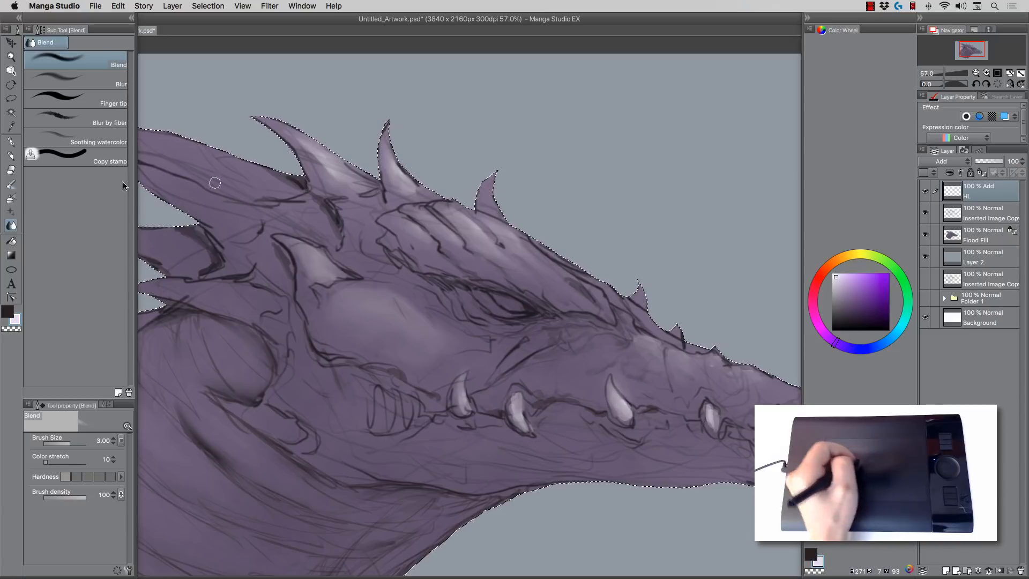
Step: Paint a broad pale highlight along the long rear horn with the Smooth Painter - RAM brush at size 5
left_click(11, 57)
mouse_move(483, 281)
left_mouse_down()
mouse_move(425, 309)
mouse_move(471, 280)
left_mouse_up()
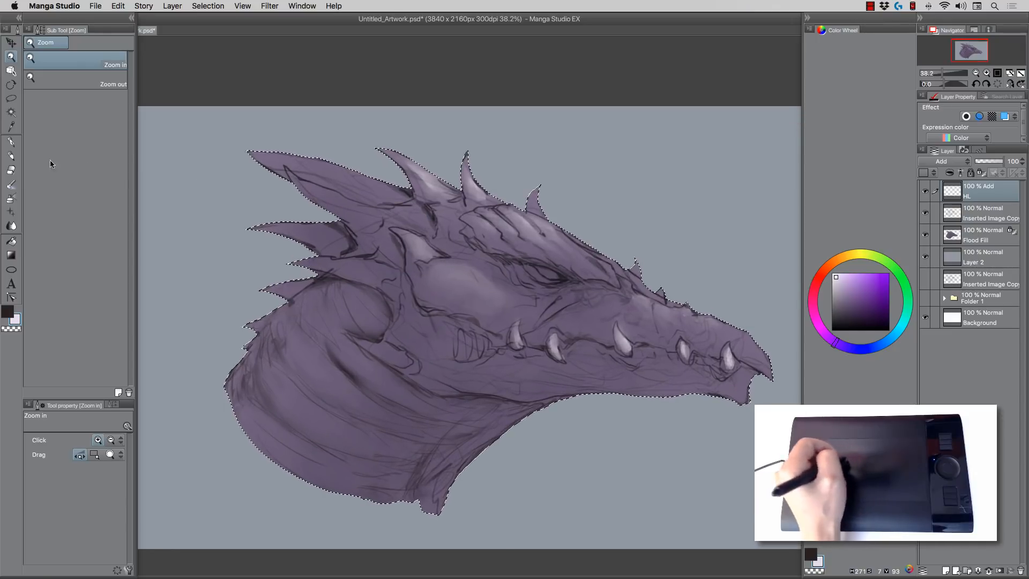
left_click(13, 157)
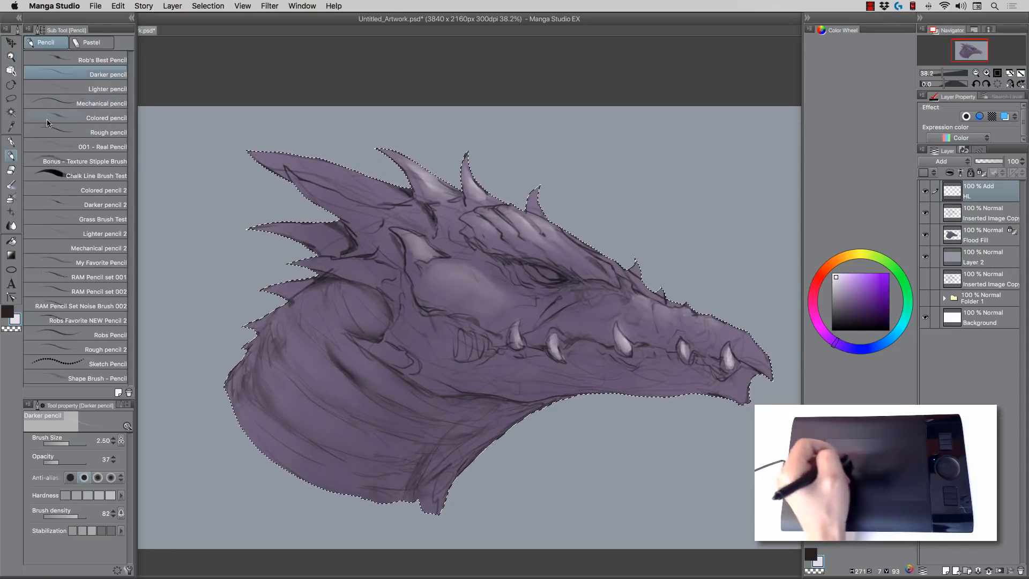
left_click(11, 184)
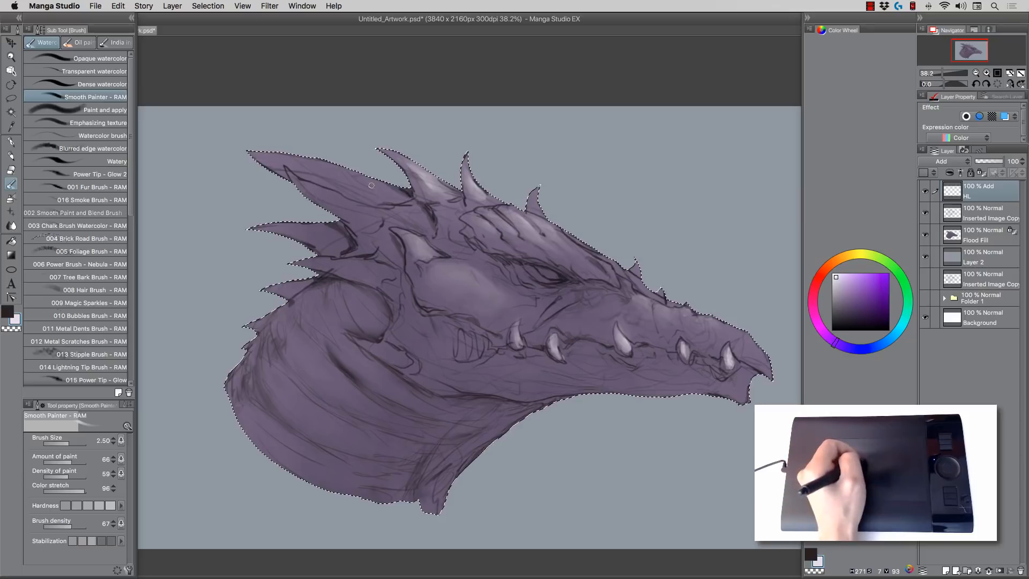
key("bracketright")
mouse_move(354, 181)
left_mouse_down()
mouse_move(322, 168)
mouse_move(367, 184)
mouse_move(307, 157)
mouse_move(391, 191)
mouse_move(291, 155)
mouse_move(361, 185)
mouse_move(336, 181)
left_mouse_up()
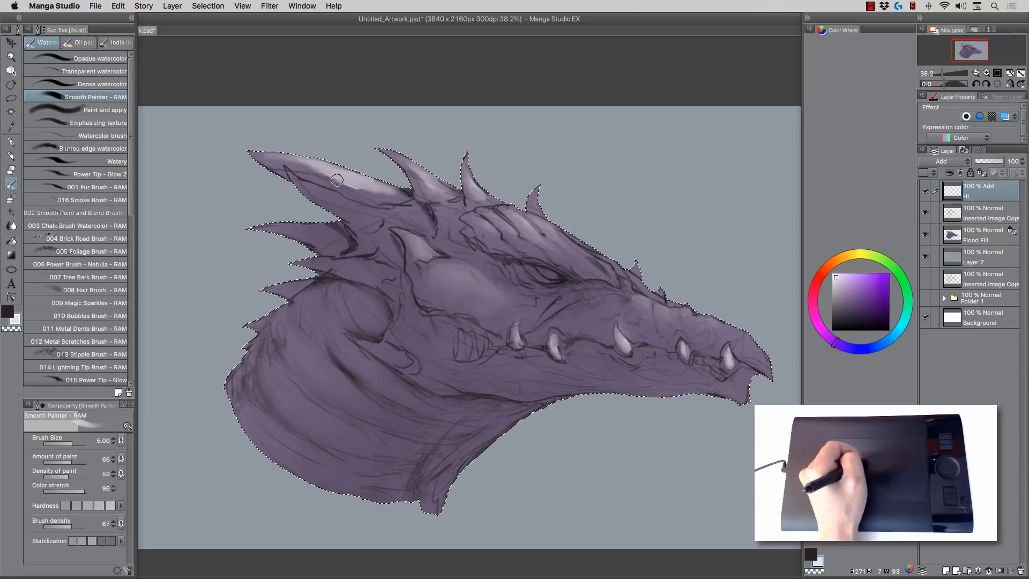
mouse_move(409, 189)
left_mouse_down()
mouse_move(360, 189)
mouse_move(295, 159)
left_mouse_up()
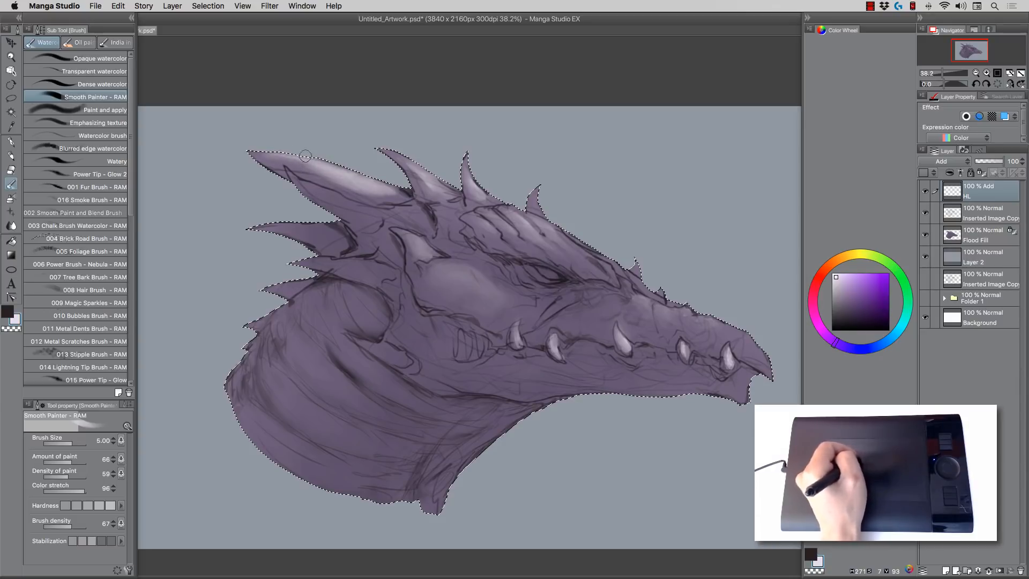
mouse_move(349, 166)
left_mouse_down()
mouse_move(275, 151)
mouse_move(385, 184)
left_mouse_up()
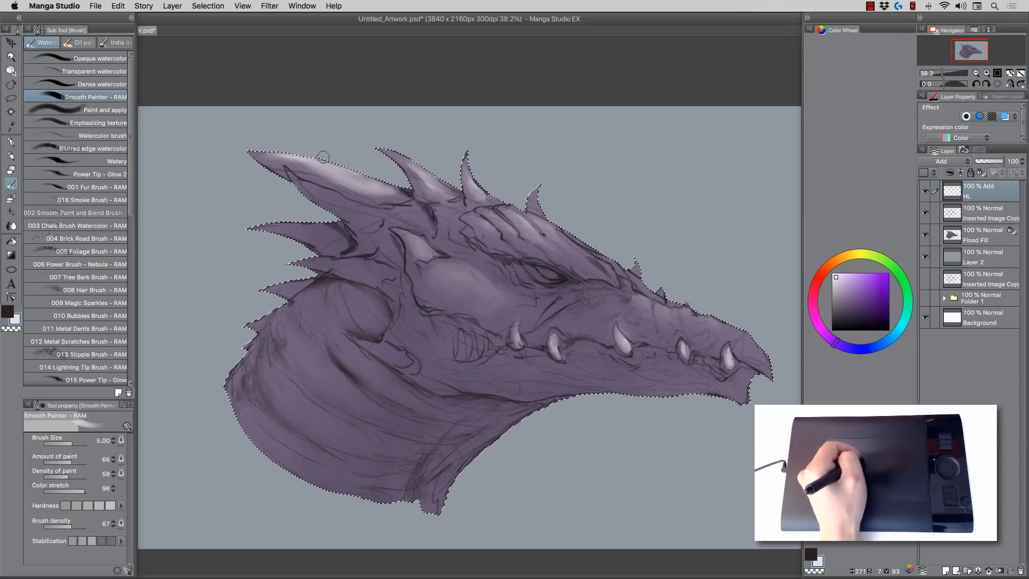
Step: Add a bright upper rim and a lower ridge highlight to the long rear horn with the brush at sizes 3 and 2.5
key("bracketleft")
key("bracketleft")
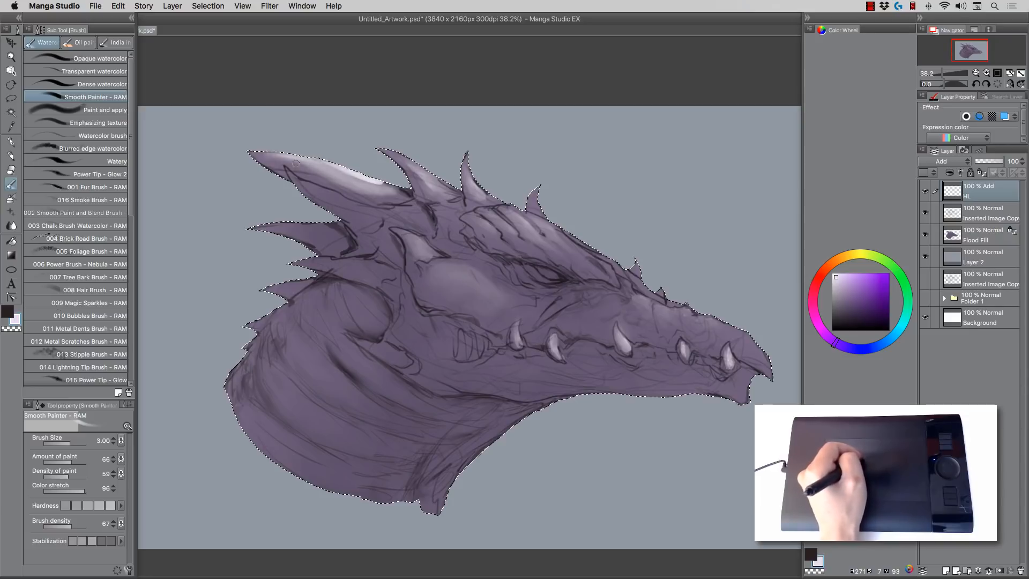
key("bracketleft")
mouse_move(321, 194)
left_mouse_down()
mouse_move(379, 212)
mouse_move(344, 203)
left_mouse_up()
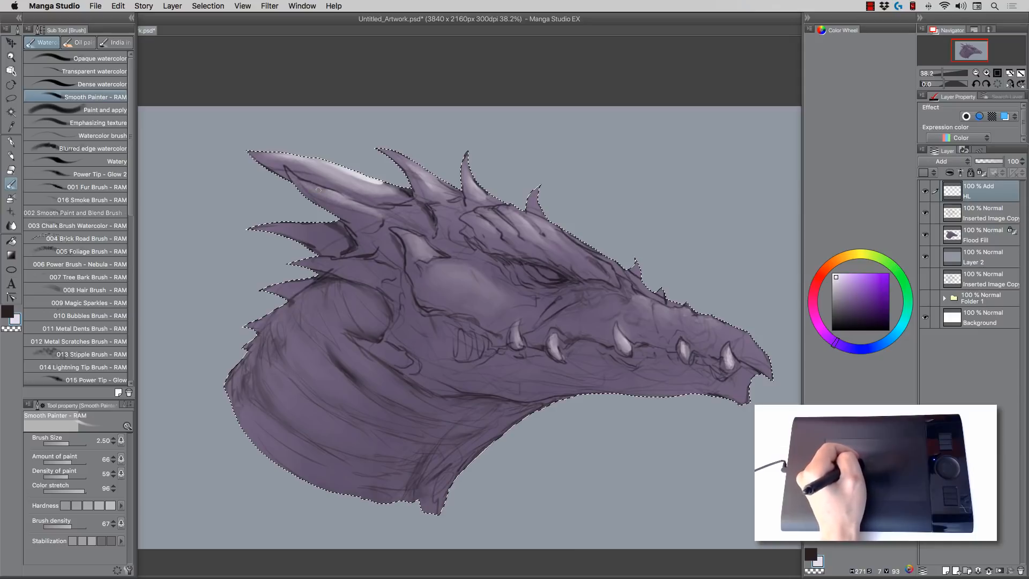
left_click_drag(332, 198, 321, 191)
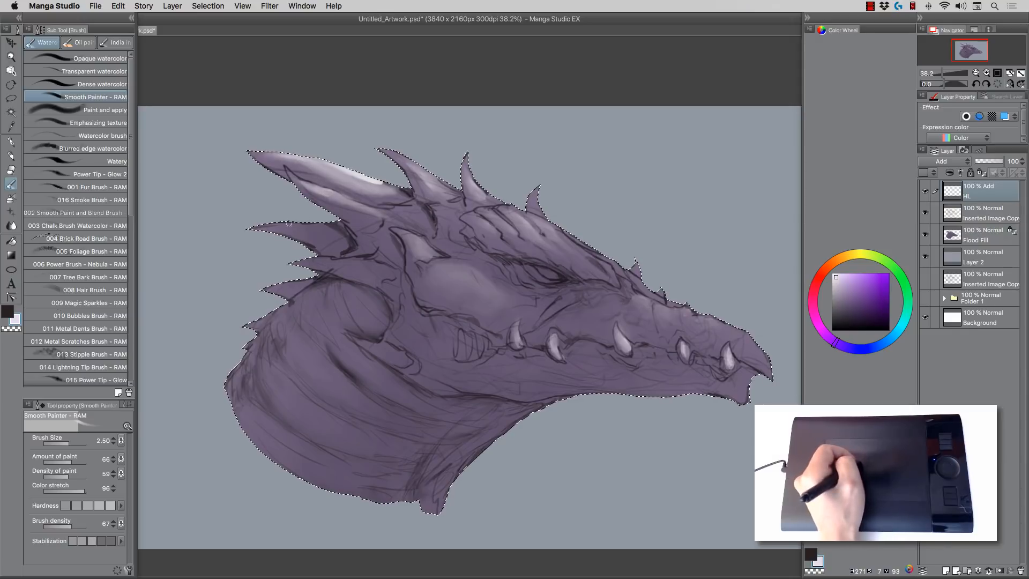
Step: Highlight the upper edge of the second rear horn with the Smooth Painter - RAM brush at sizes 3 and 2
key("bracketright")
left_click_drag(296, 225, 253, 228)
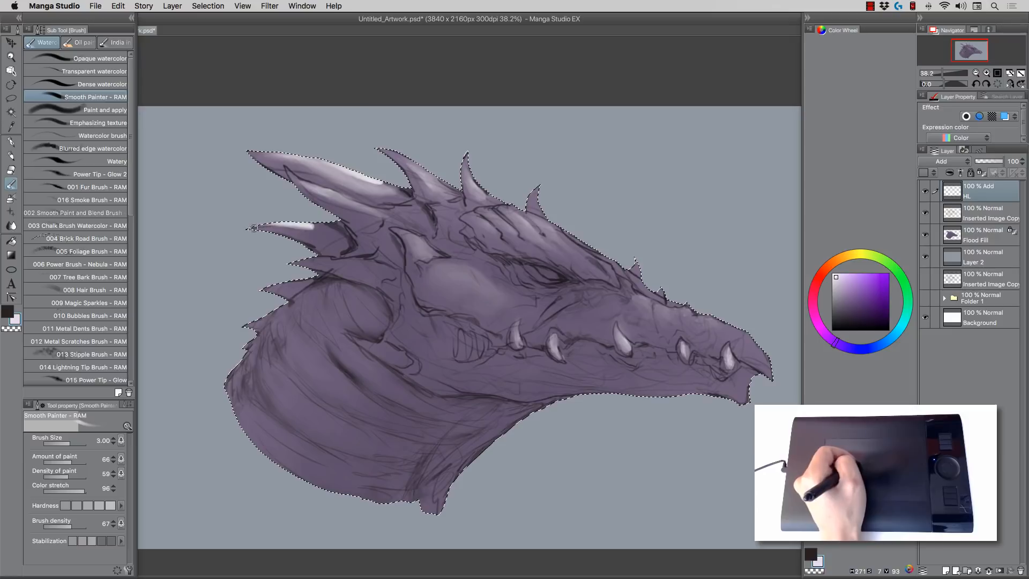
left_click_drag(327, 234, 317, 226)
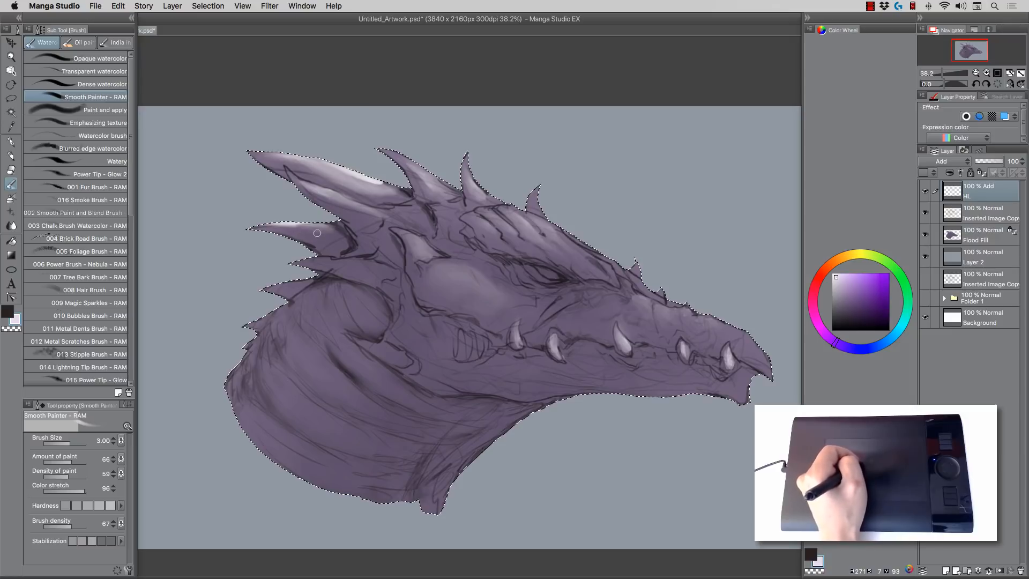
key("bracketleft")
key("bracketleft")
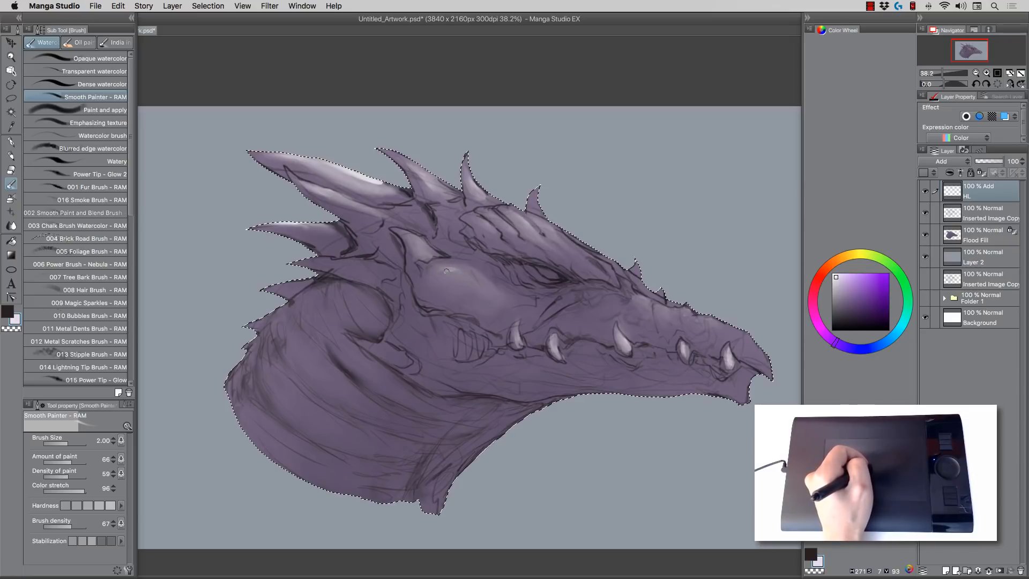
Step: Brighten the upper part of the cheek behind the eye with the Smooth Painter - RAM brush at size 5, then reduce it to 2
key("bracketright")
key("bracketright")
key("bracketright")
key("bracketright")
key("bracketright")
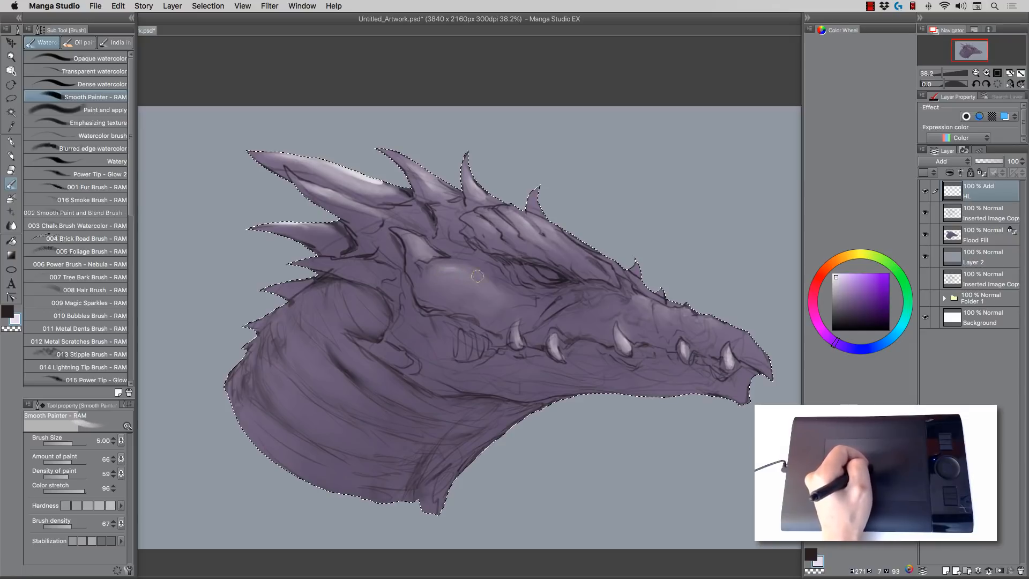
key("bracketleft")
key("bracketleft")
key("bracketleft")
key("bracketleft")
key("bracketleft")
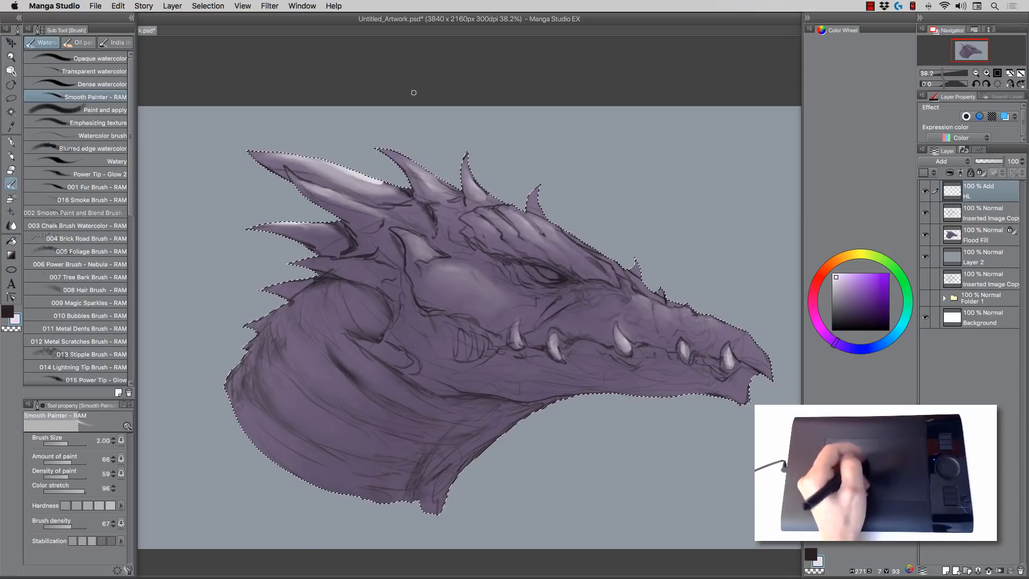
Step: Paint pale highlights on the snout above the front teeth with the Smooth Painter - RAM brush at sizes 4 and 2.5
key("bracketright")
key("bracketright")
key("bracketright")
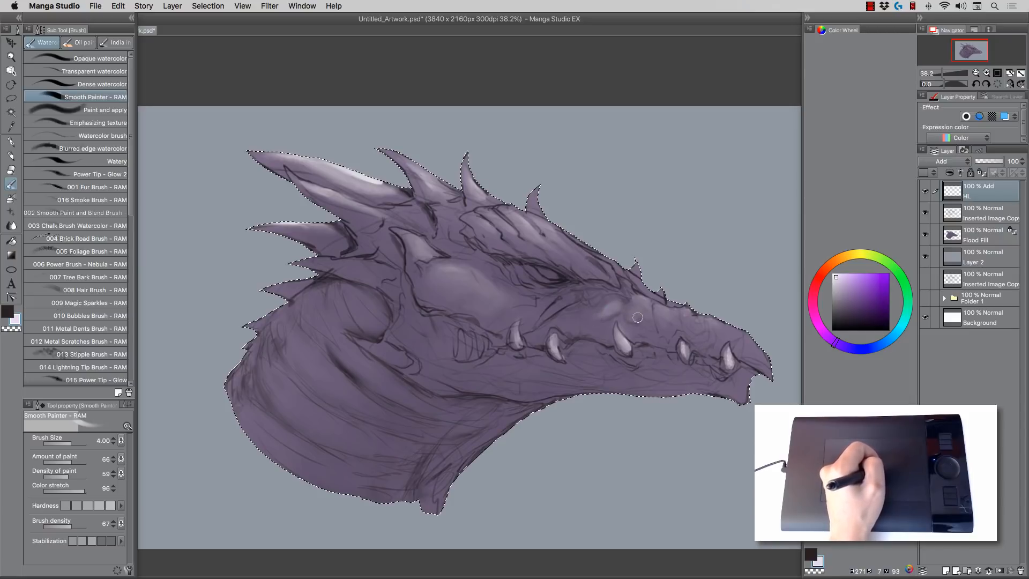
key("bracketleft")
key("bracketleft")
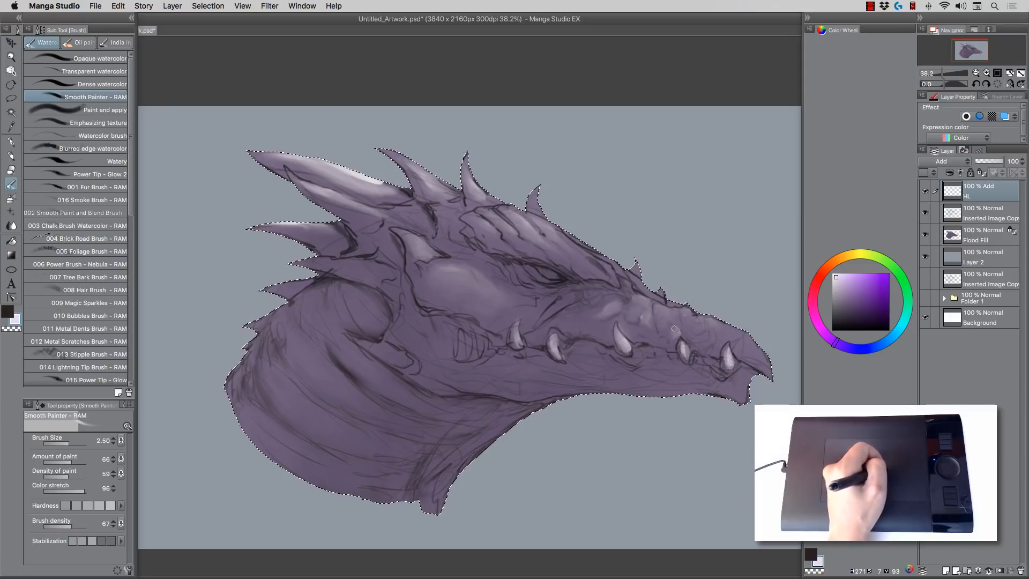
left_click_drag(671, 339, 679, 327)
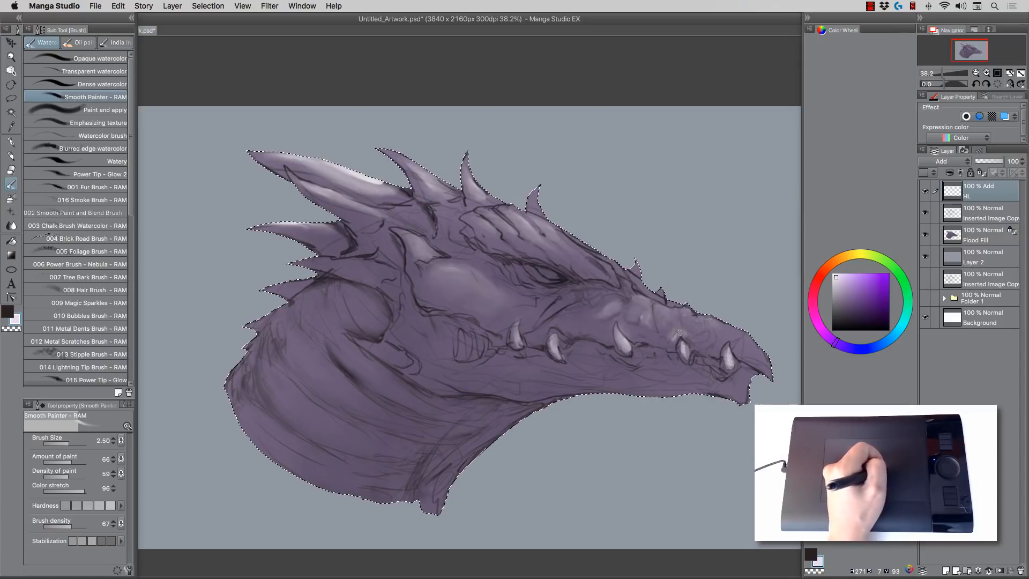
left_click_drag(680, 333, 688, 341)
Step: Paint a pale highlight on the brow ridge above the eye with the Smooth Painter - RAM brush at size 4
key("]")
key("]")
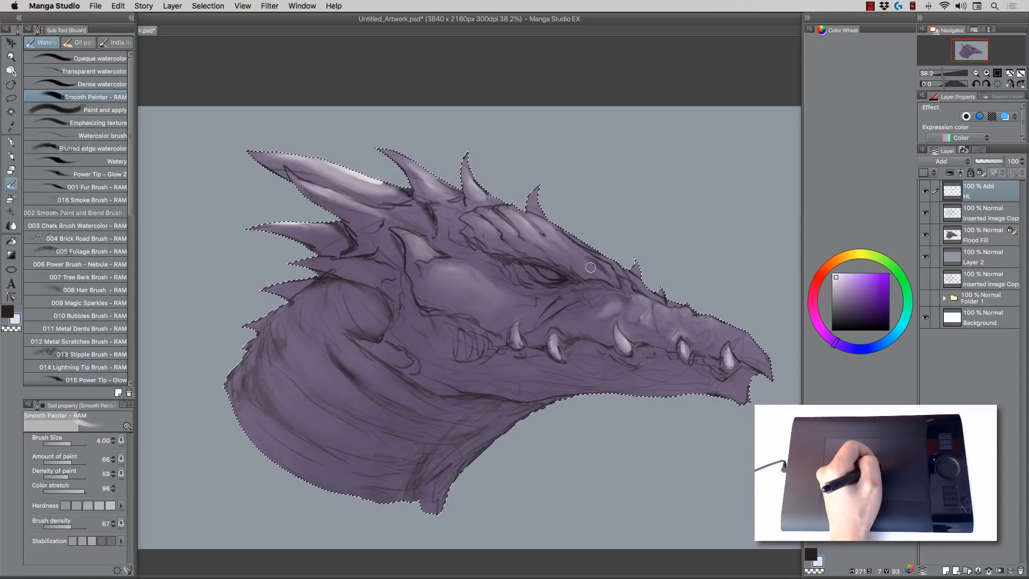
mouse_move(591, 267)
left_mouse_down()
mouse_move(565, 242)
mouse_move(603, 268)
mouse_move(584, 261)
left_mouse_up()
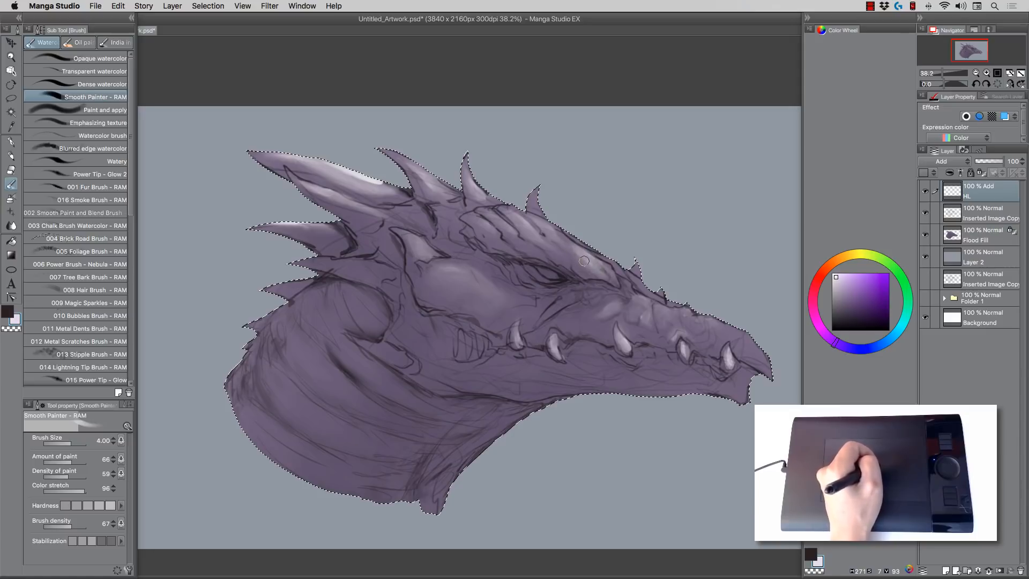
Step: Paint fine pale highlights on the brow and the folds around the eye with the Smooth Painter - RAM brush at sizes 2, 2.5 and 1.7
key("bracketleft")
key("bracketleft")
key("bracketleft")
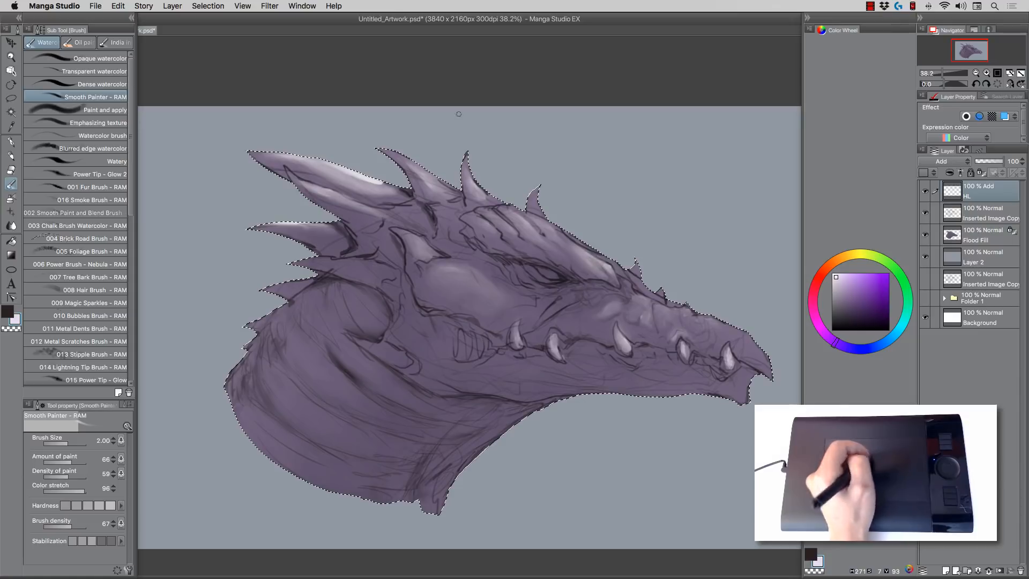
key("bracketright")
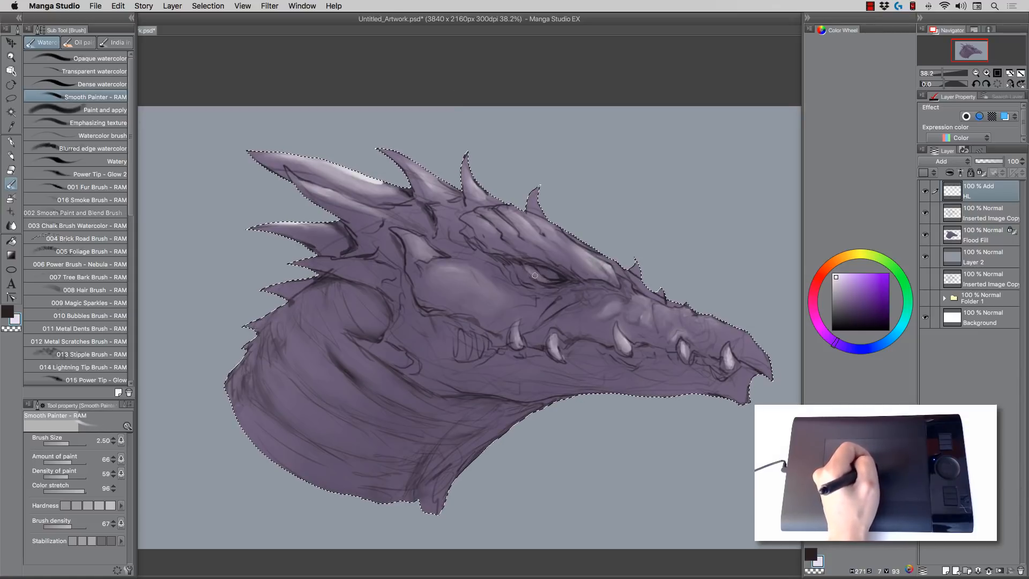
key("bracketleft")
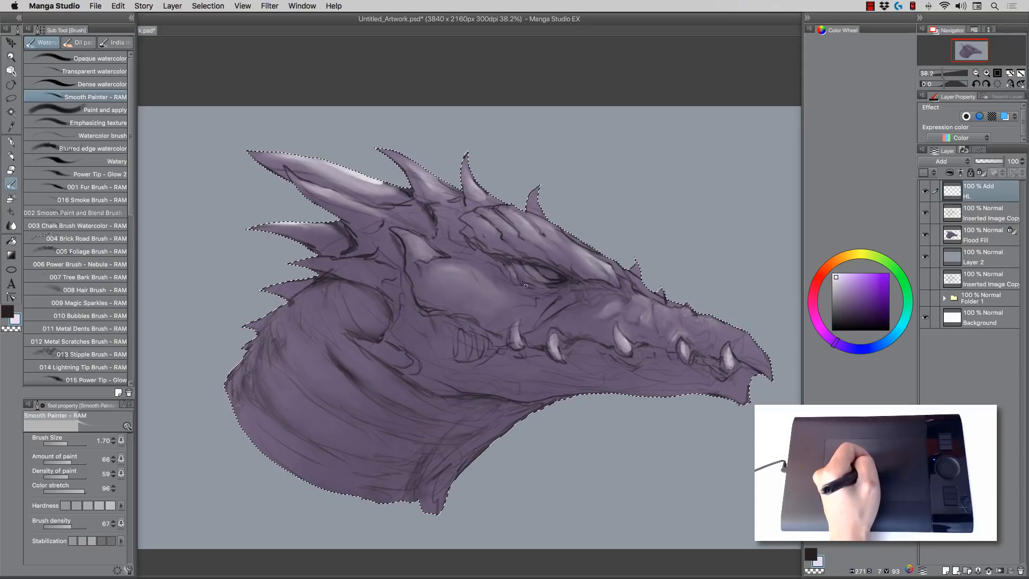
Step: Paint broad pale highlights along the upper and middle neck folds with the Smooth Painter - RAM brush, ending at size 7
key("bracketright")
key("bracketright")
key("bracketright")
key("bracketright")
key("bracketright")
key("bracketright")
key("bracketright")
key("bracketright")
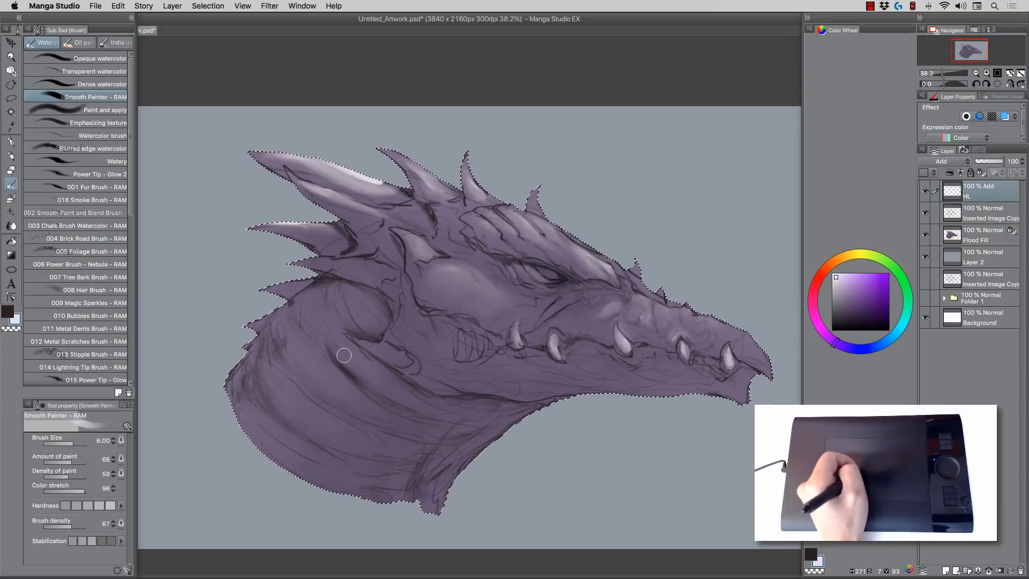
mouse_move(345, 354)
left_mouse_down()
mouse_move(404, 396)
mouse_move(328, 343)
left_mouse_up()
mouse_move(388, 416)
left_mouse_down()
mouse_move(296, 345)
mouse_move(415, 420)
mouse_move(291, 337)
mouse_move(359, 411)
mouse_move(435, 431)
left_mouse_up()
key("bracketleft")
key("bracketleft")
key("bracketleft")
mouse_move(329, 423)
left_mouse_down()
mouse_move(354, 439)
mouse_move(279, 389)
mouse_move(356, 441)
mouse_move(268, 380)
mouse_move(355, 448)
left_mouse_up()
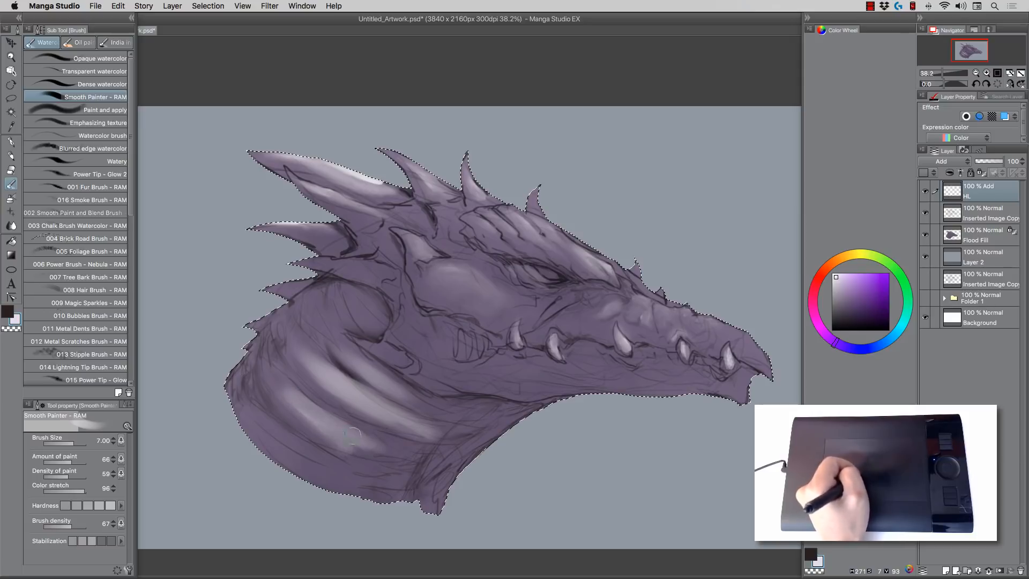
Step: Highlight the lower neck folds near the silhouette edge with the Smooth Painter - RAM brush at size 6
key("bracketleft")
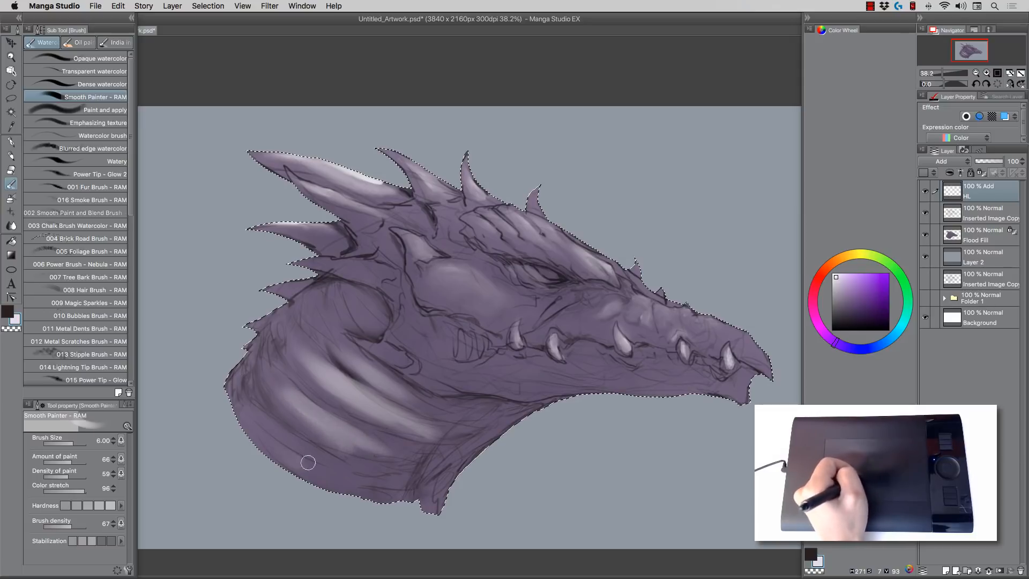
left_click_drag(307, 463, 272, 435)
mouse_move(272, 435)
left_mouse_down()
mouse_move(304, 454)
mouse_move(277, 421)
left_mouse_up()
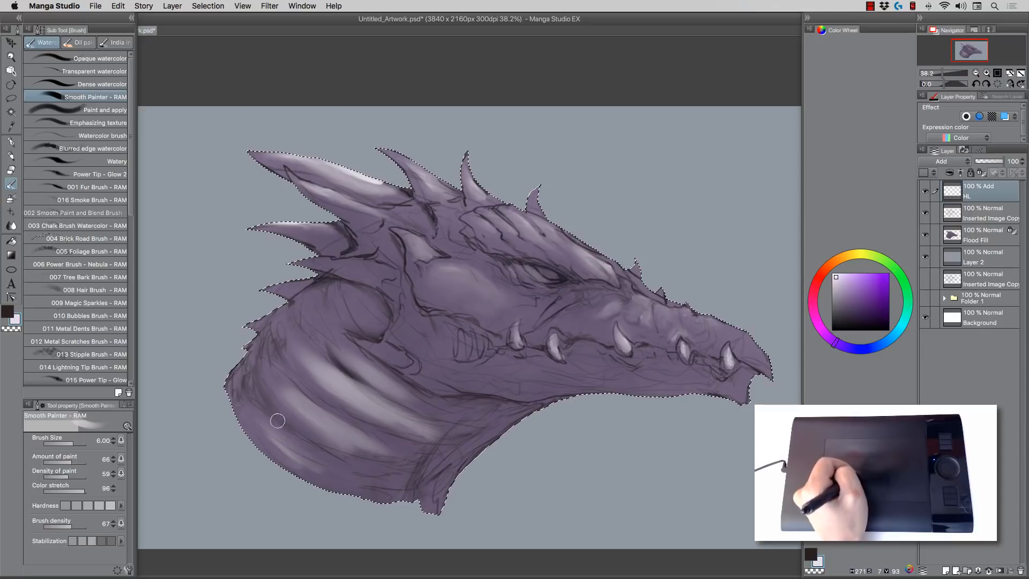
mouse_move(316, 455)
left_mouse_down()
mouse_move(268, 420)
mouse_move(326, 469)
mouse_move(361, 479)
left_mouse_up()
mouse_move(360, 478)
left_mouse_down()
mouse_move(329, 462)
mouse_move(364, 484)
left_mouse_up()
mouse_move(365, 485)
left_mouse_down()
mouse_move(266, 433)
mouse_move(343, 483)
left_mouse_up()
Step: Brighten the top of the cheek bulge behind the eye with the Smooth Painter - RAM brush at size 3
key("bracketleft")
key("bracketleft")
key("bracketleft")
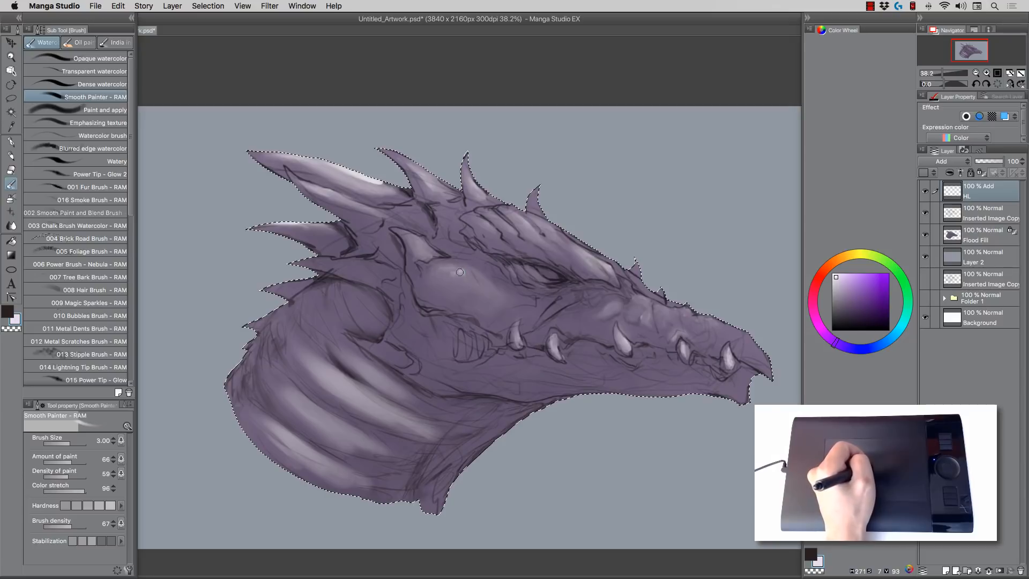
mouse_move(460, 272)
left_mouse_down()
mouse_move(471, 274)
mouse_move(446, 267)
left_mouse_up()
mouse_move(462, 275)
left_mouse_down()
mouse_move(494, 297)
mouse_move(449, 281)
left_mouse_up()
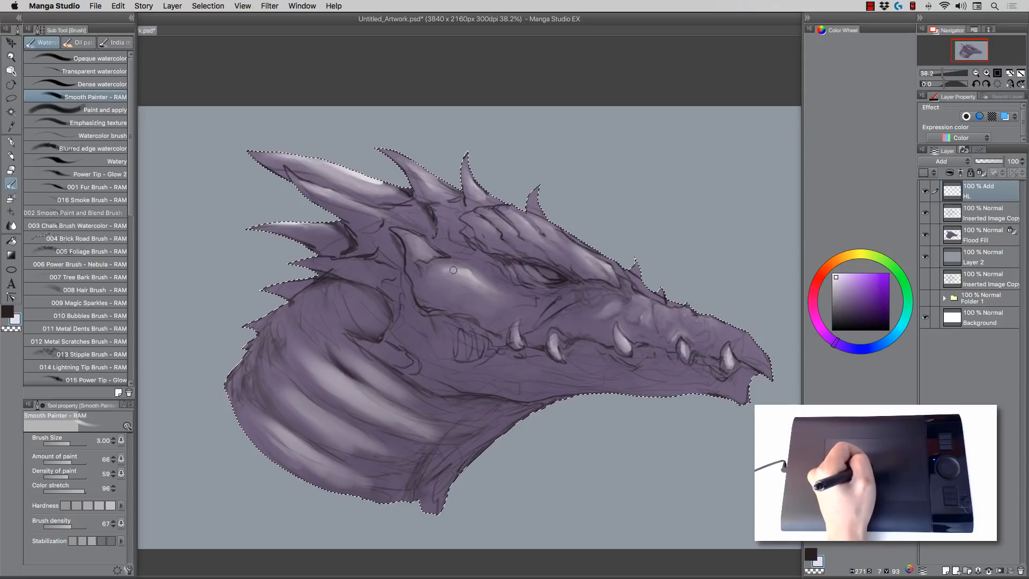
left_click_drag(454, 270, 431, 270)
key("bracketleft")
left_click_drag(358, 264, 375, 268)
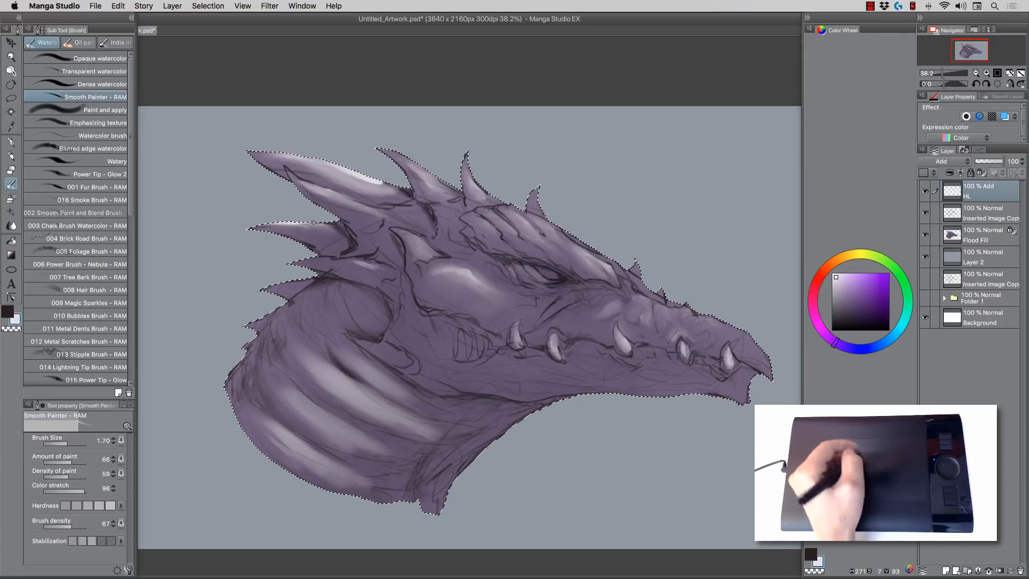
key("super+z")
Step: Highlight the upper side of the third rear horn with the Smooth Painter - RAM brush at size 3
key("bracketright")
key("bracketright")
key("bracketright")
key("bracketright")
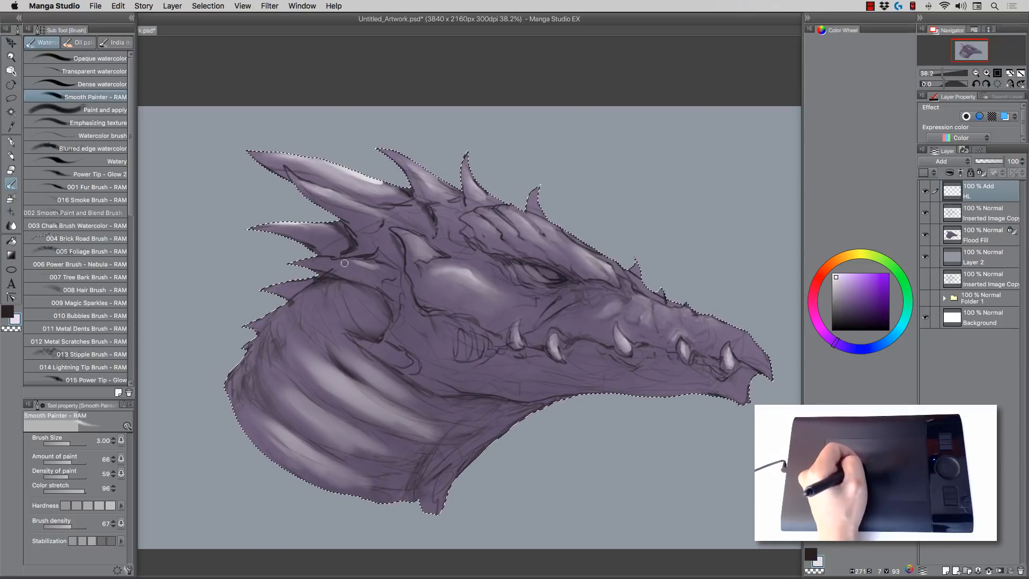
left_click_drag(373, 269, 317, 262)
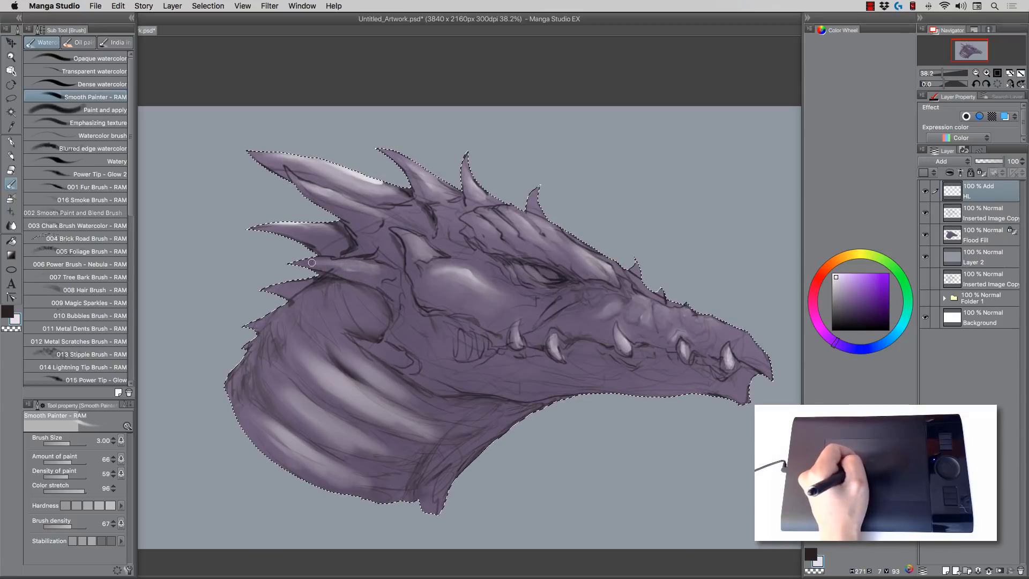
left_click_drag(381, 275, 329, 266)
Step: Paint a bright highlight on the small spike behind the jaw with the Smooth Painter - RAM brush, and set the brush size to 5
key("bracketright")
key("bracketright")
key("bracketright")
key("bracketright")
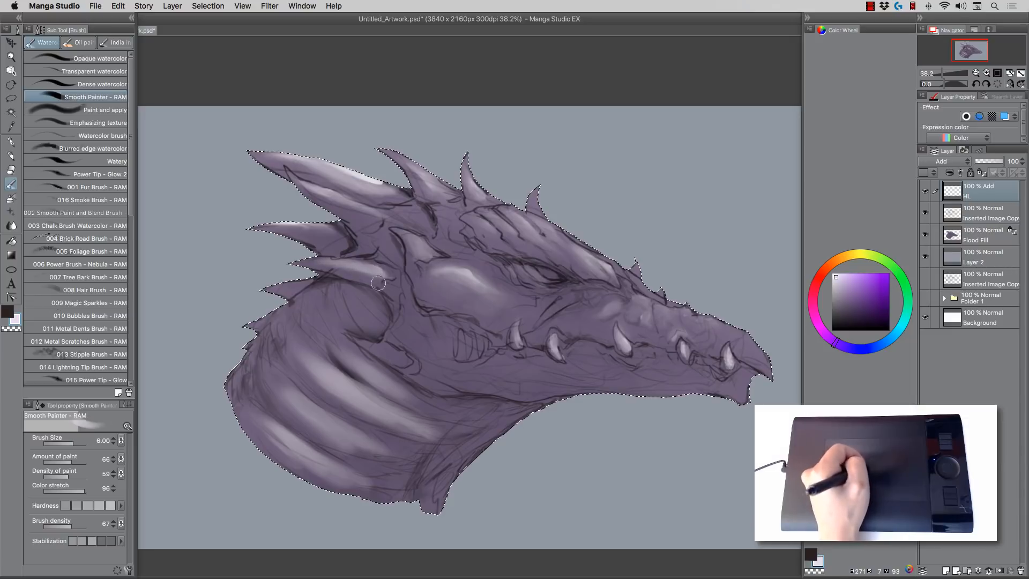
key("bracketleft")
key("bracketleft")
key("bracketleft")
mouse_move(409, 361)
left_mouse_down()
mouse_move(359, 340)
mouse_move(374, 350)
left_mouse_up()
key("bracketleft")
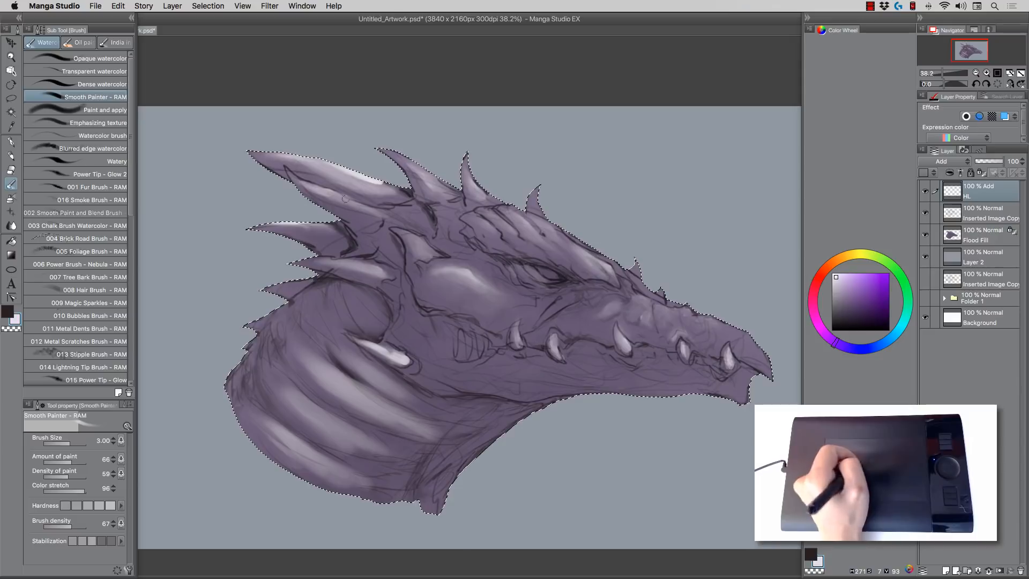
key("bracketright")
key("bracketright")
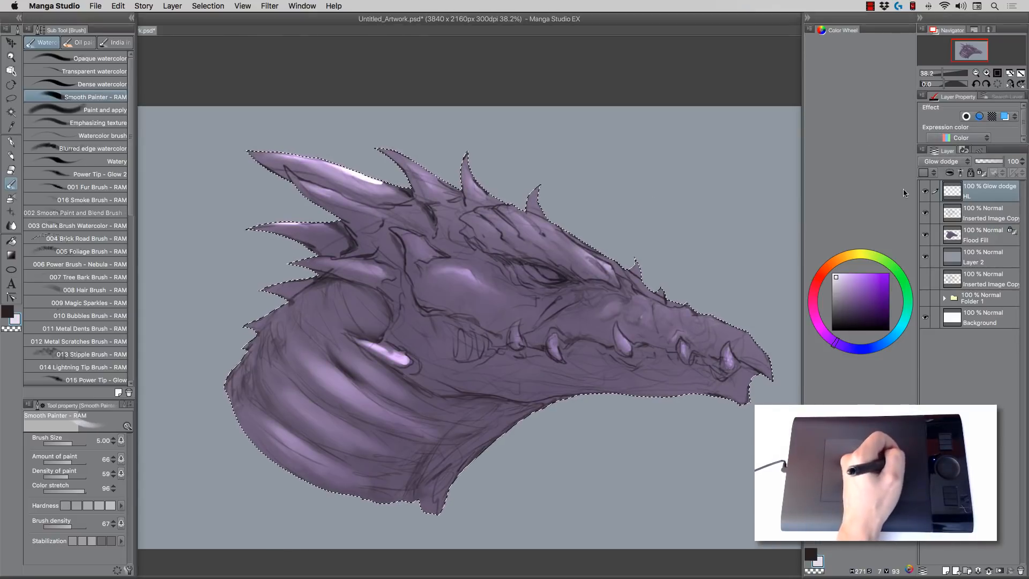
Step: Compare the Color dodge, Add (Glow) and Glow dodge blending modes on the HL layer and settle on Glow dodge
left_click(925, 191)
left_click(926, 192)
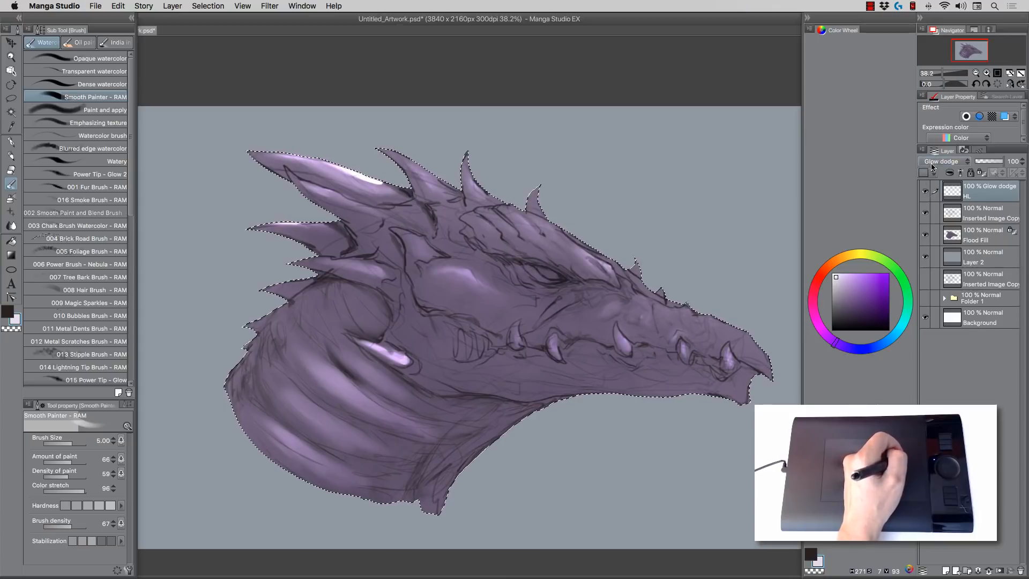
left_click(934, 163)
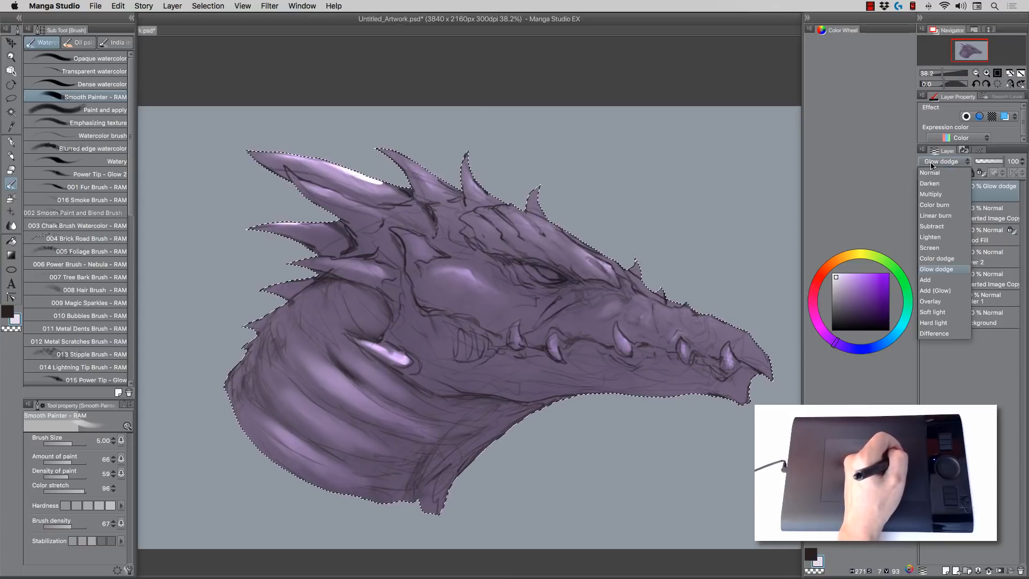
left_click(928, 261)
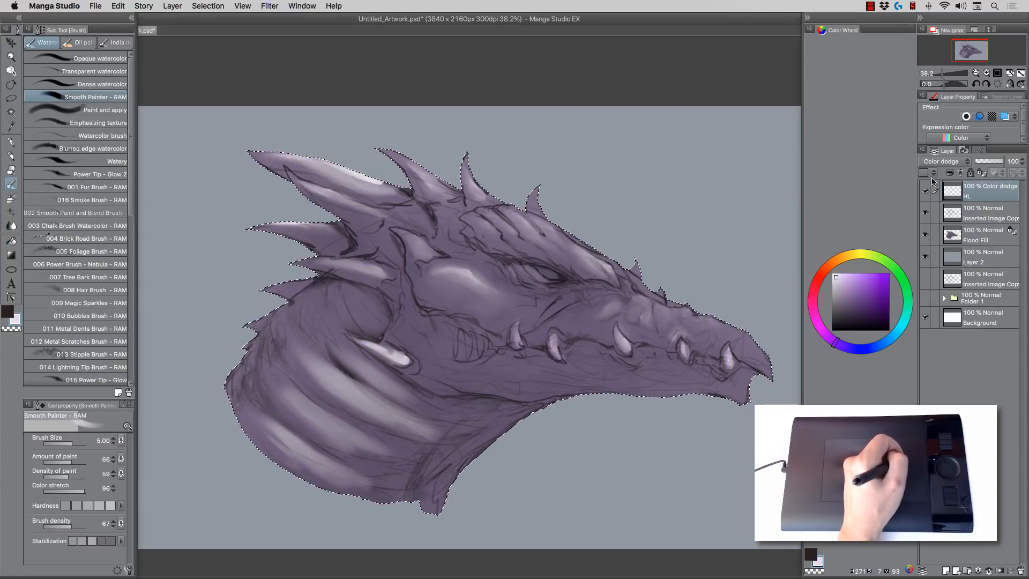
left_click(944, 162)
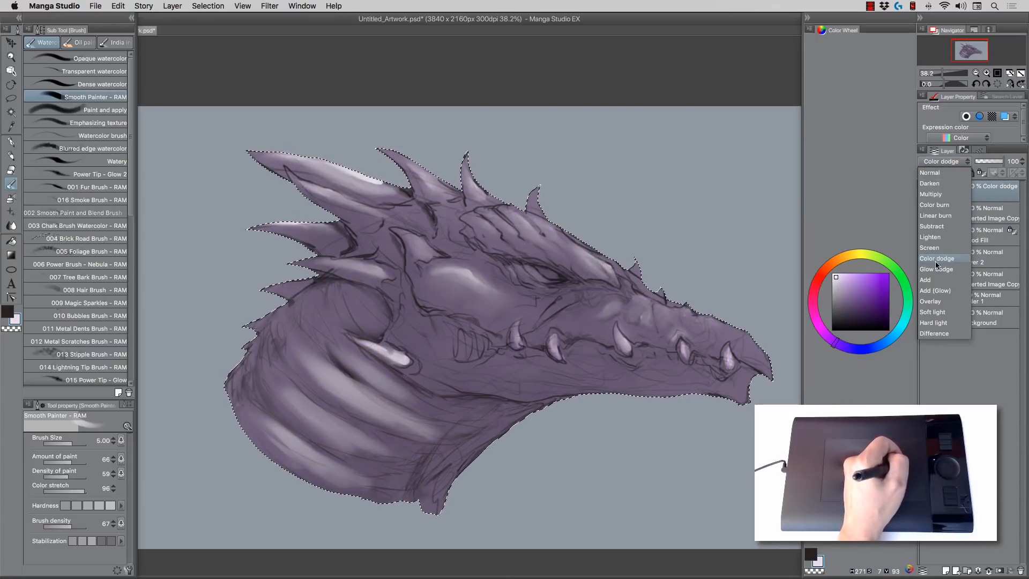
left_click(934, 291)
left_click(937, 163)
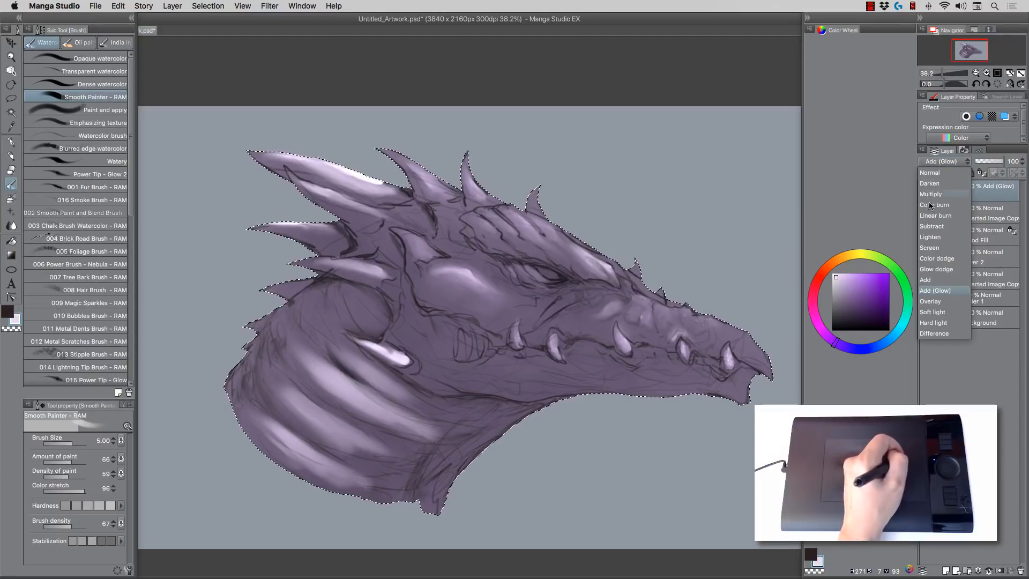
left_click(927, 270)
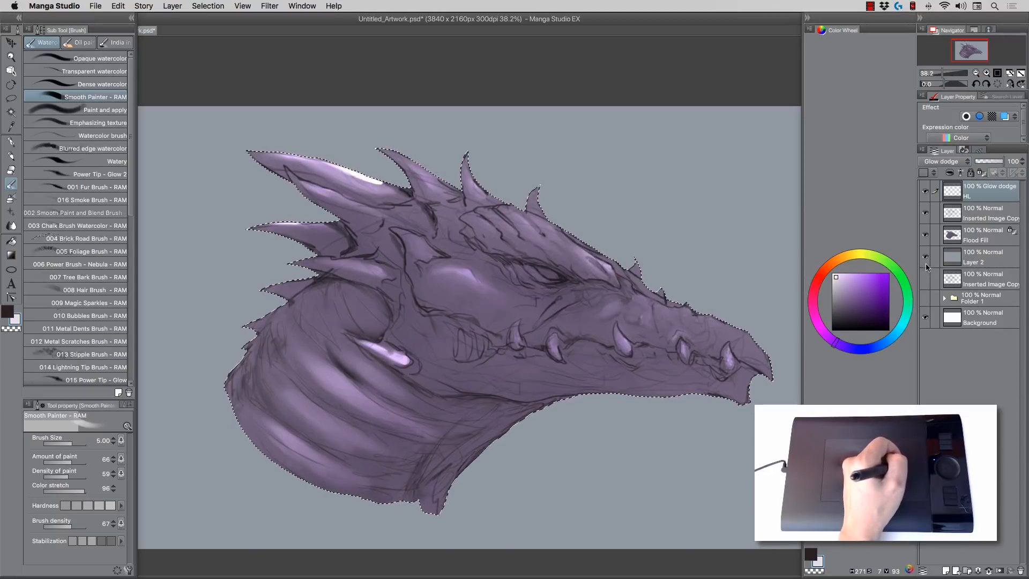
left_click(942, 161)
left_click(927, 259)
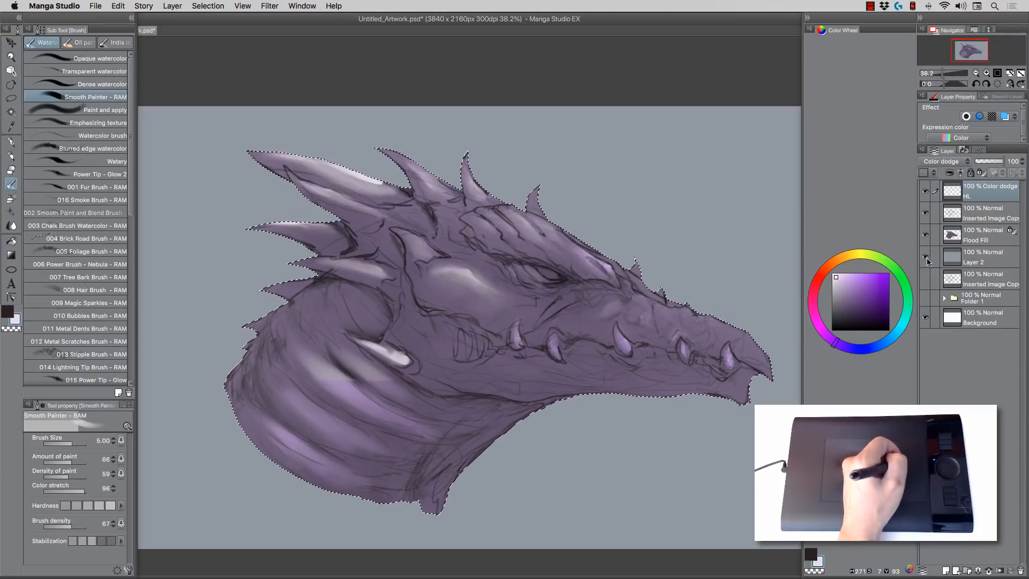
left_click(939, 162)
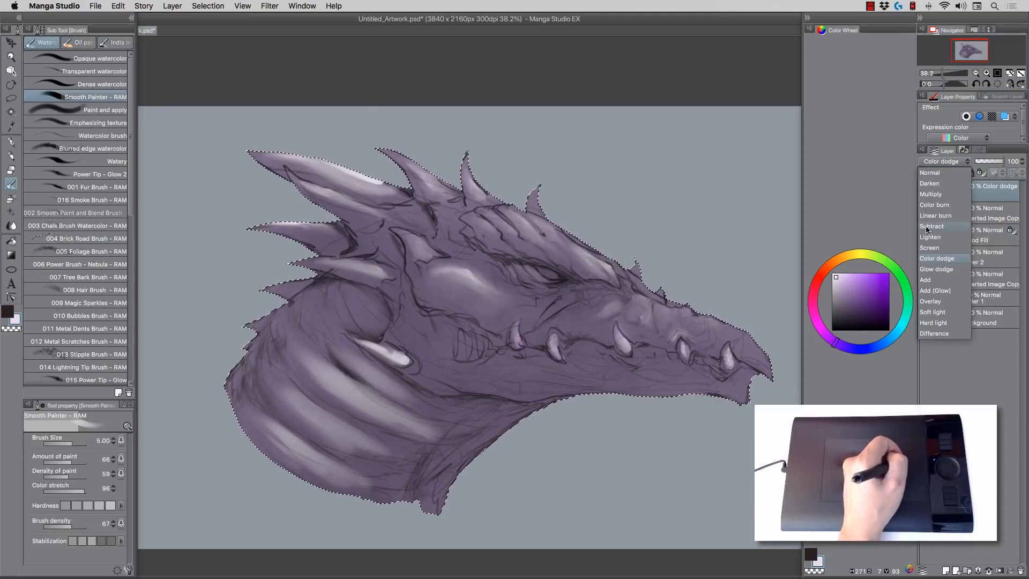
left_click(930, 270)
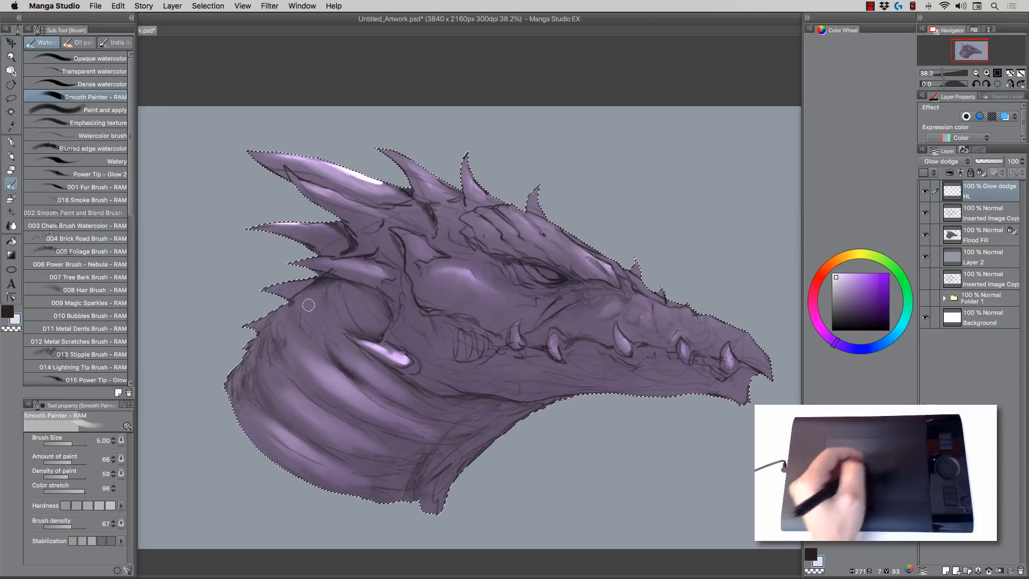
Step: Switch to the Lasso marquee for work around the eye and clear the selection around the dragon's silhouette
left_click(16, 156)
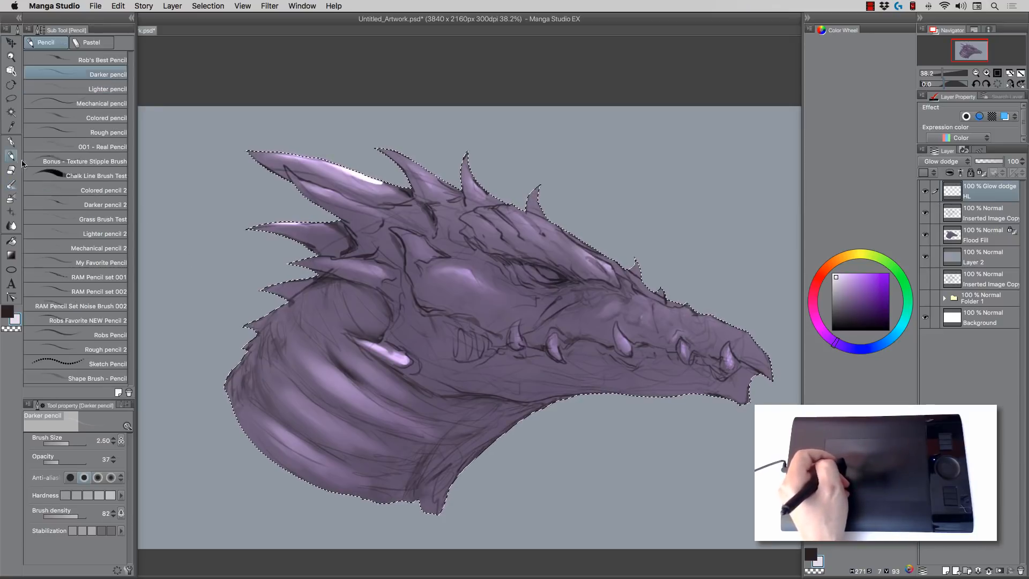
left_click(11, 56)
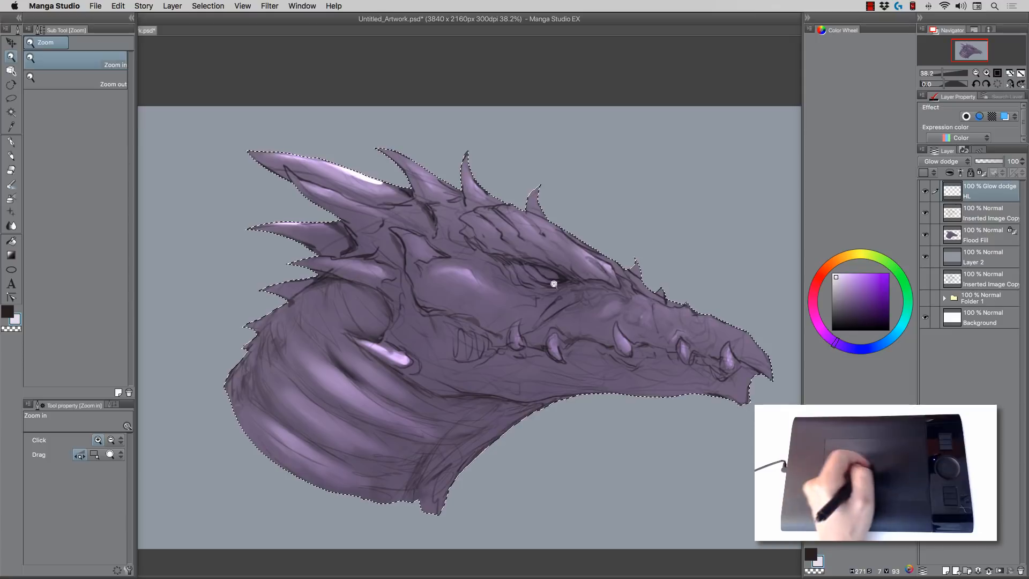
left_click_drag(555, 285, 572, 287)
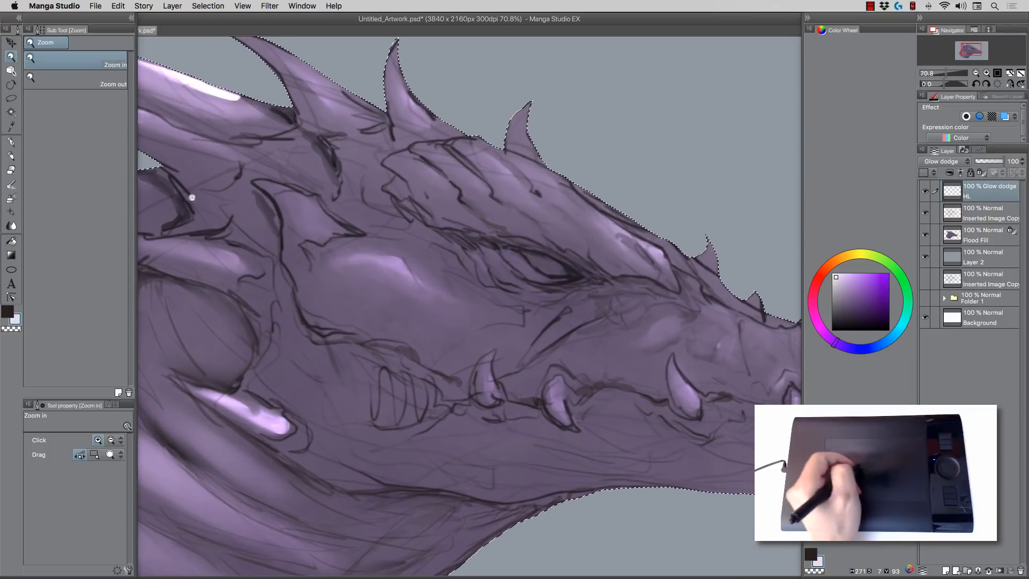
key("m")
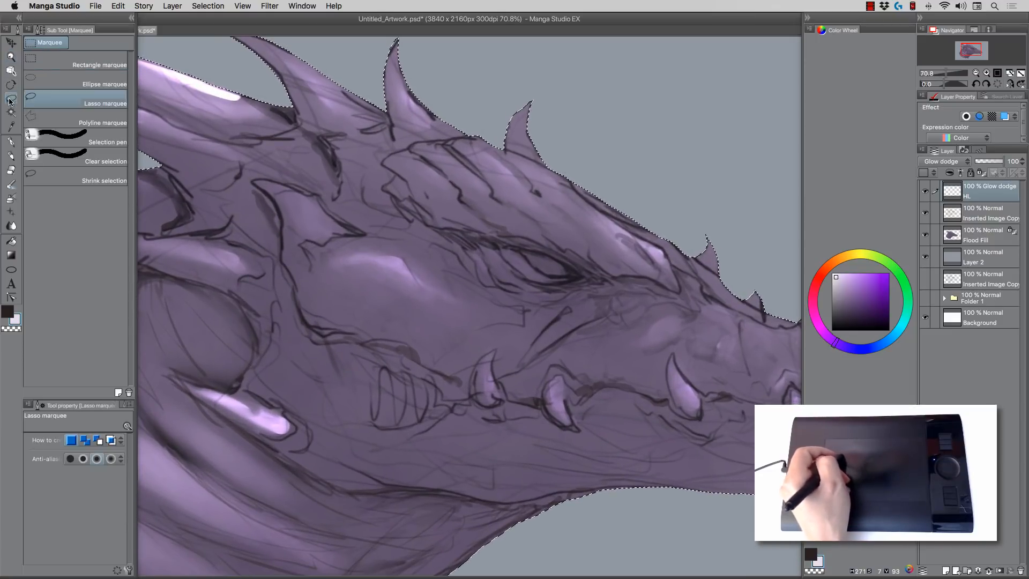
key("super+d")
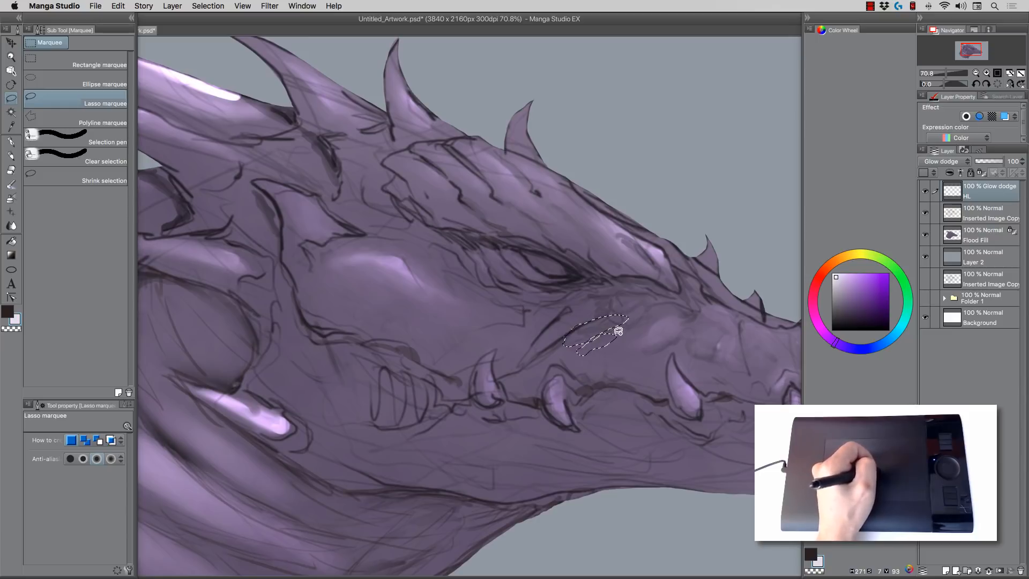
Step: Lasso a cluster of scale shapes below the front of the eye and brighten them with the Stronger airbrush at size 17
mouse_move(625, 320)
left_mouse_down()
mouse_move(645, 336)
mouse_move(613, 324)
mouse_move(684, 317)
mouse_move(649, 353)
mouse_move(650, 321)
left_mouse_up()
mouse_move(633, 363)
left_mouse_down()
mouse_move(627, 349)
mouse_move(650, 356)
mouse_move(636, 315)
mouse_move(655, 314)
mouse_move(633, 324)
mouse_move(616, 298)
mouse_move(627, 303)
left_mouse_up()
left_click(11, 199)
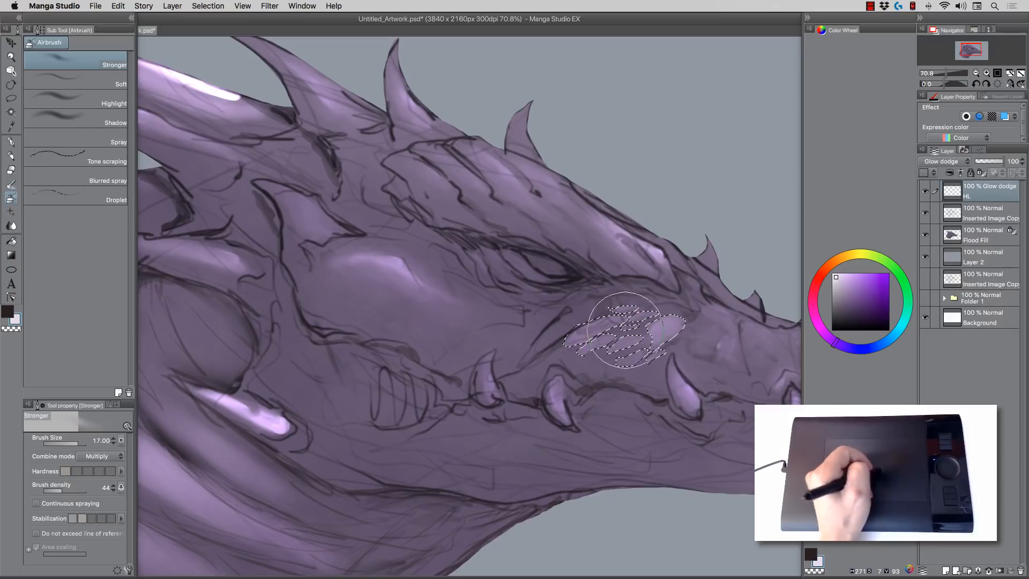
Step: Lasso a row of small scale shapes along the snout above the teeth, from the brightened cluster to the snout's tip
left_click_drag(512, 307, 352, 294)
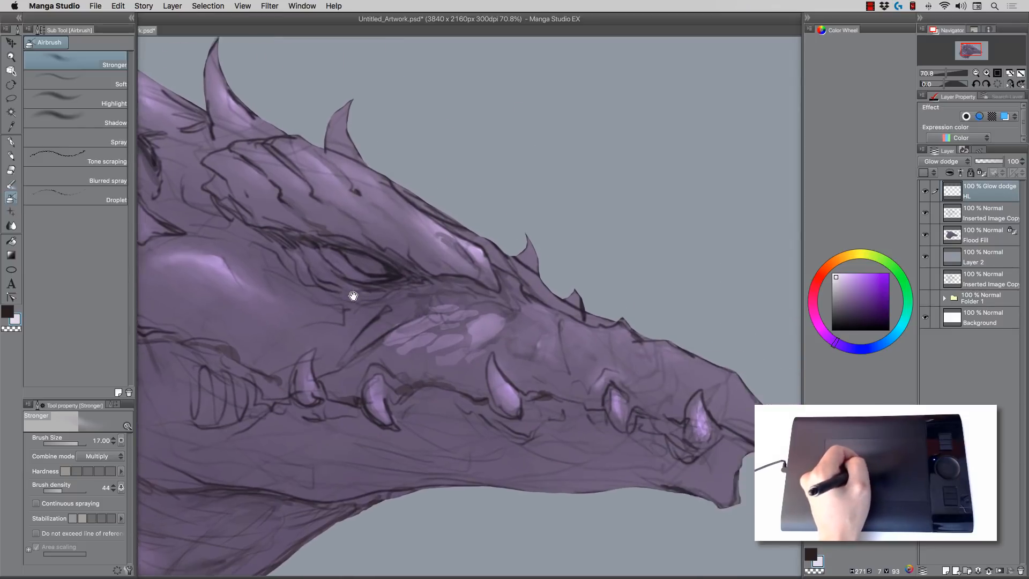
left_click_drag(422, 313, 391, 285)
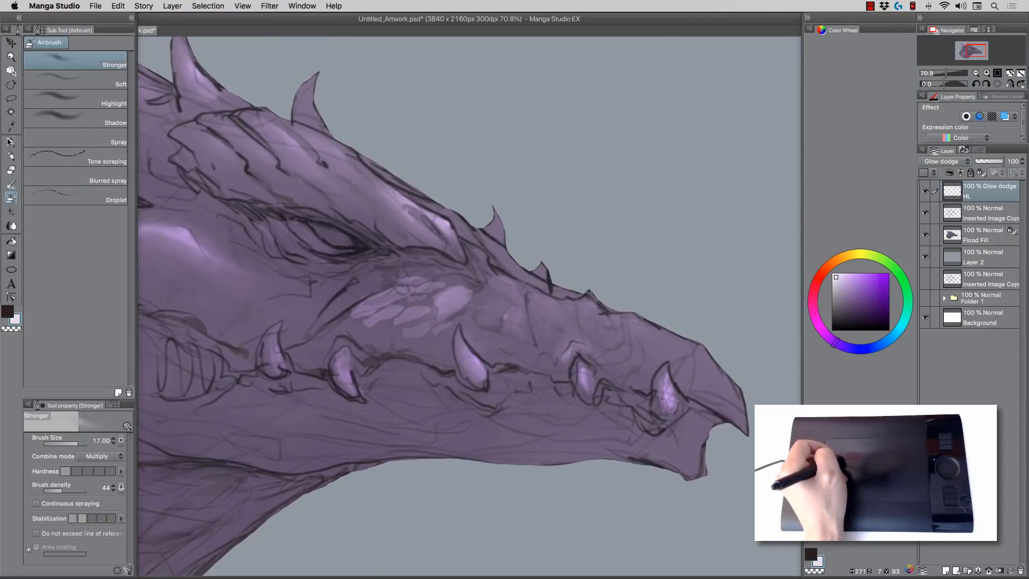
left_click(11, 99)
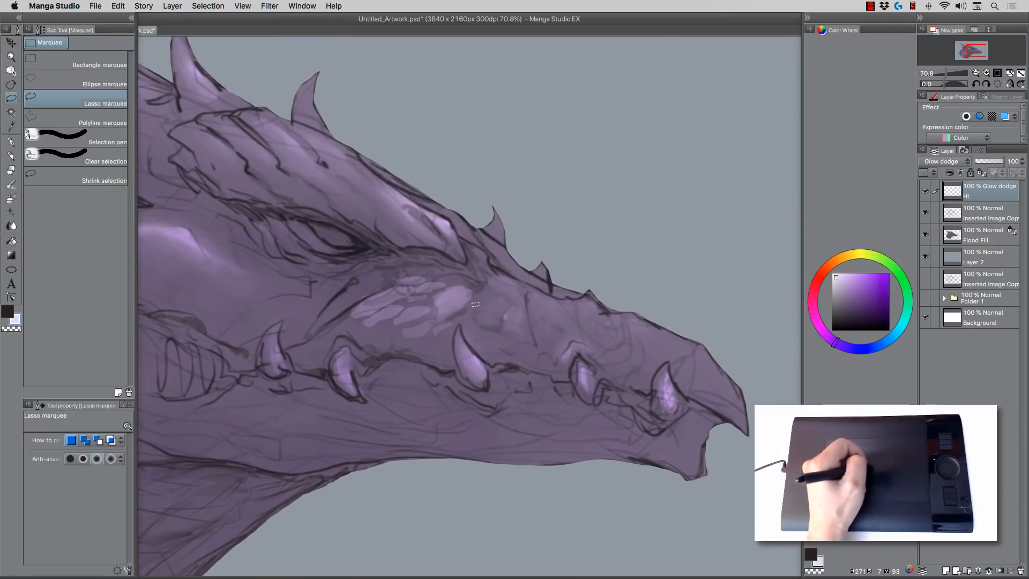
left_click_drag(471, 309, 490, 292)
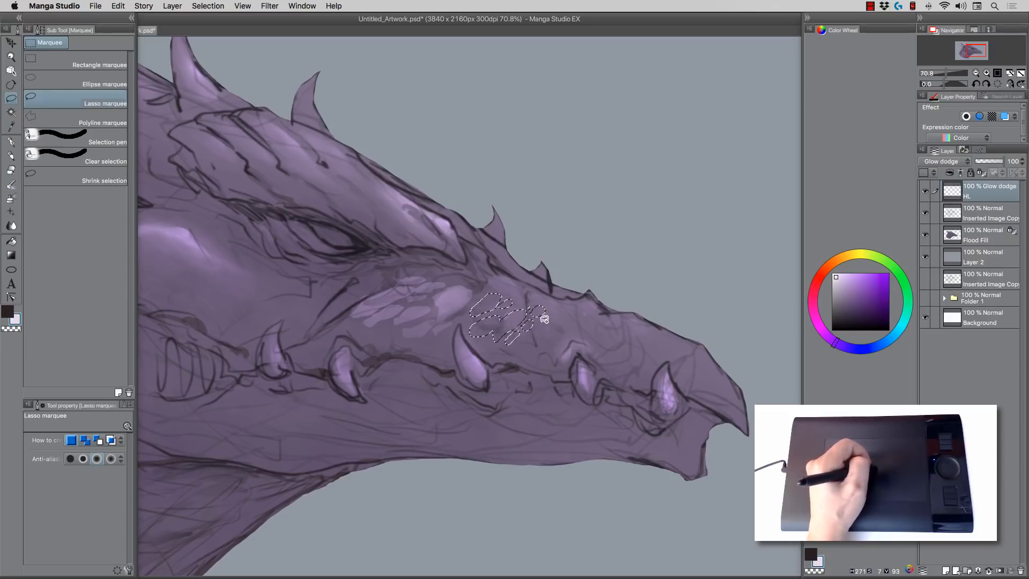
mouse_move(515, 320)
left_mouse_down()
mouse_move(529, 328)
mouse_move(540, 317)
left_mouse_up()
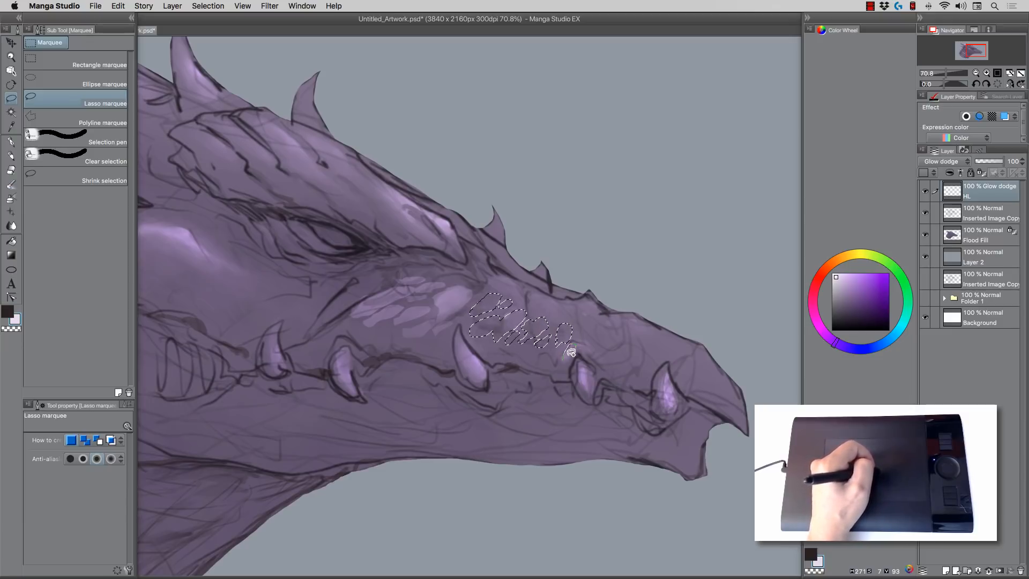
mouse_move(571, 352)
left_mouse_down()
mouse_move(584, 322)
mouse_move(586, 336)
mouse_move(638, 342)
mouse_move(614, 353)
mouse_move(597, 346)
mouse_move(628, 364)
mouse_move(611, 360)
mouse_move(650, 343)
mouse_move(667, 348)
mouse_move(646, 373)
mouse_move(637, 367)
mouse_move(682, 353)
mouse_move(725, 402)
left_mouse_up()
left_click_drag(696, 394, 689, 391)
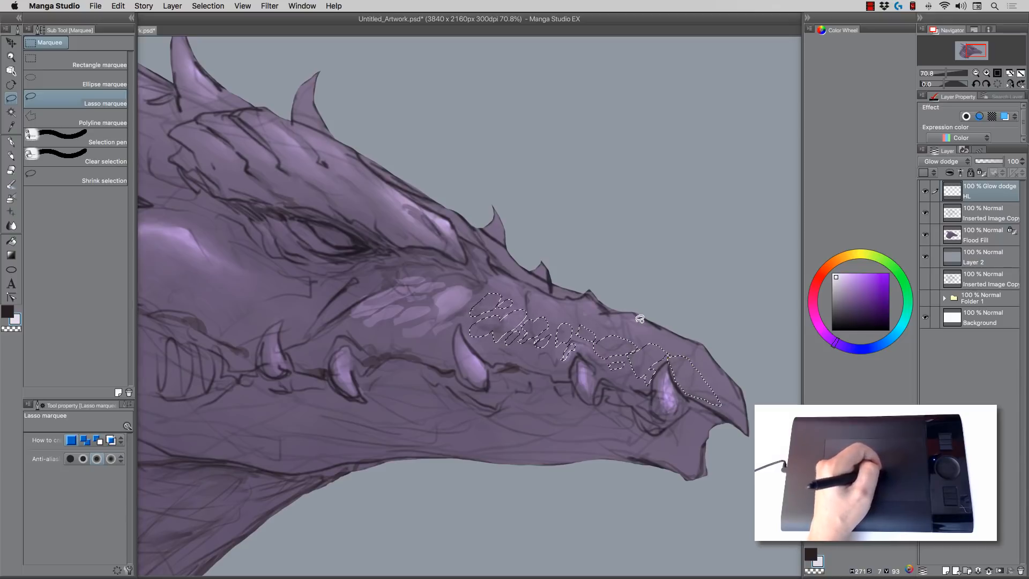
Step: Brighten the lassoed snout scales with the Stronger airbrush at size 17 and clear the selection
left_click(10, 198)
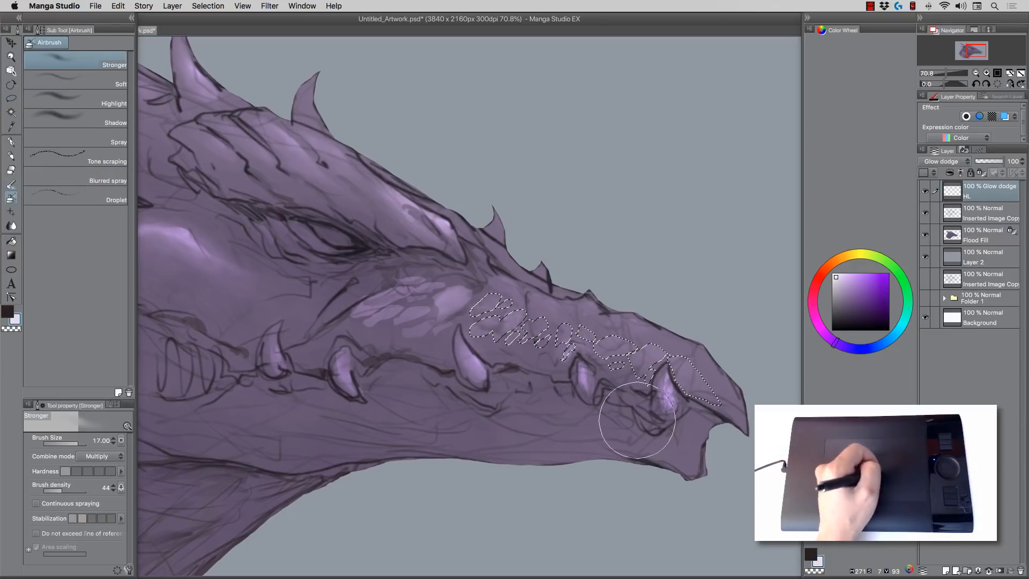
key("super+d")
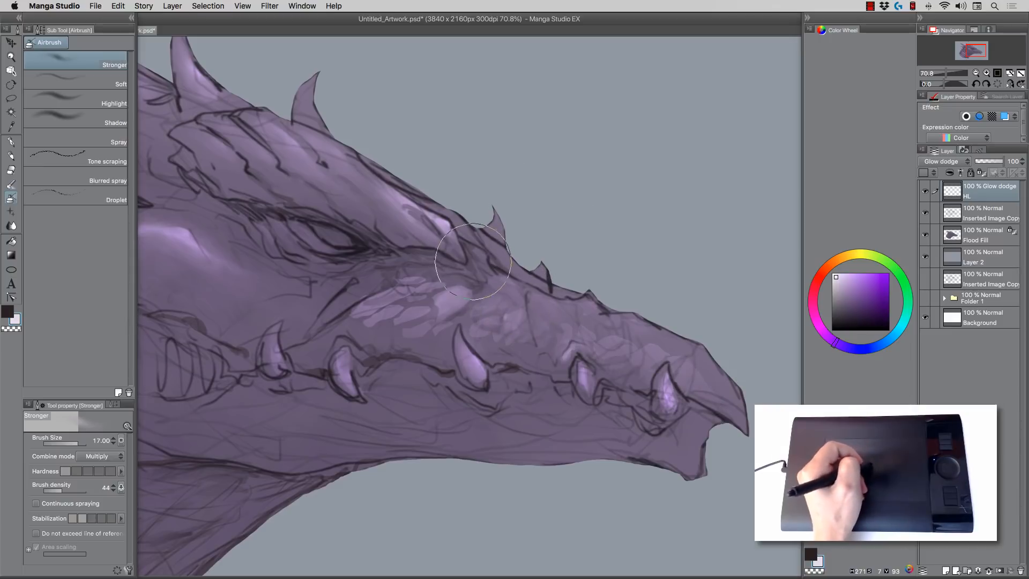
key("super+z")
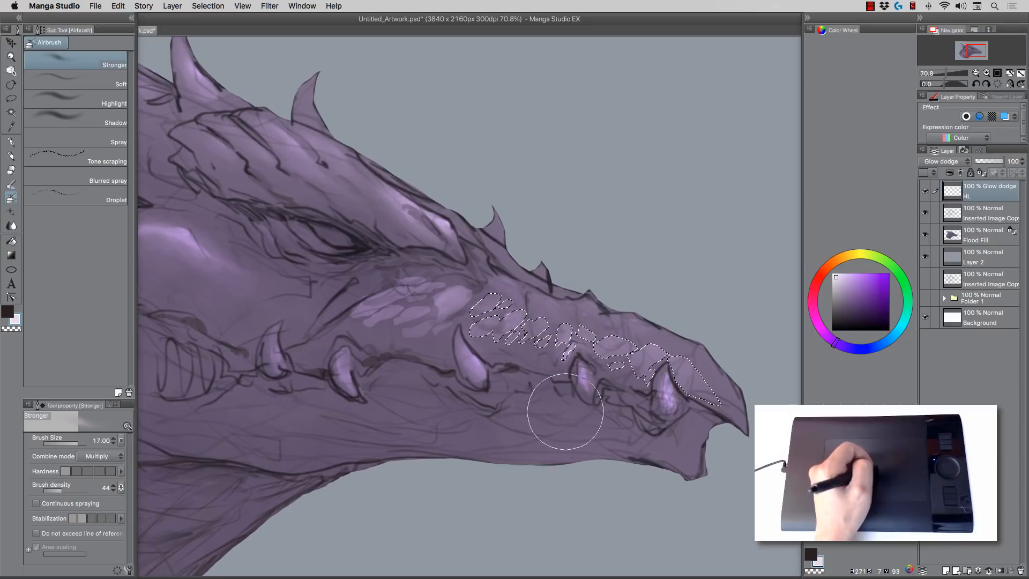
key("super+d")
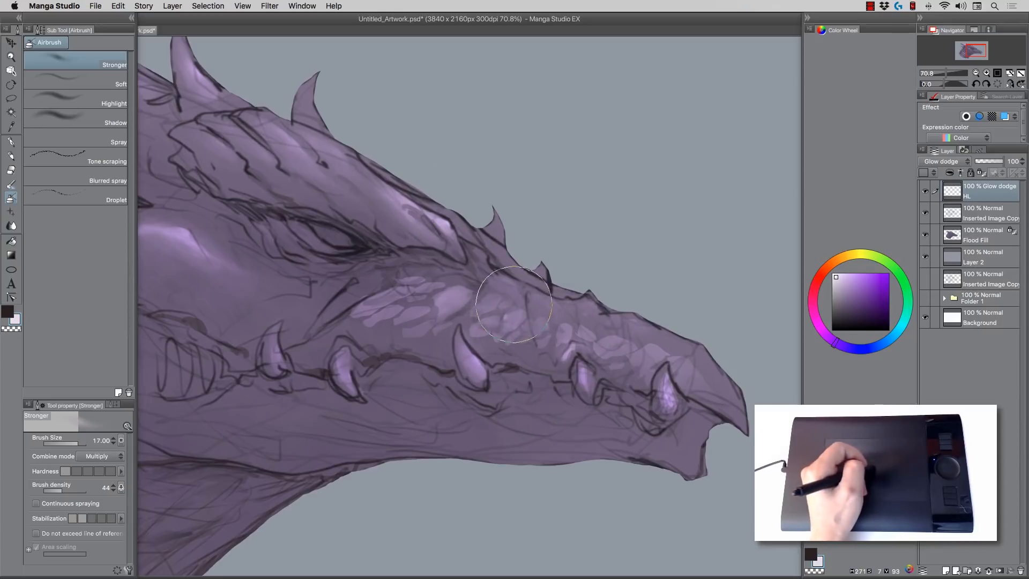
key("super+z")
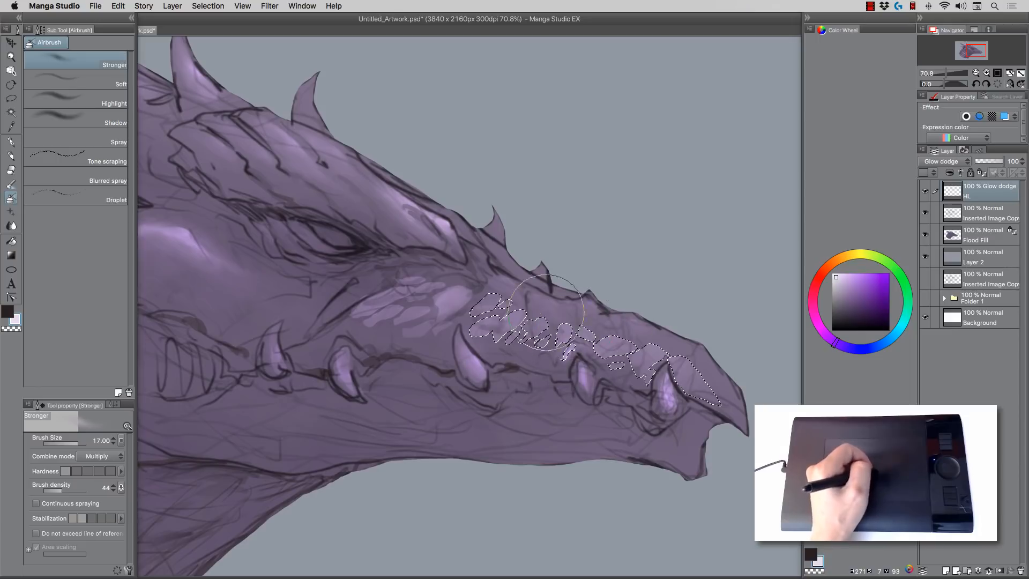
key("super+d")
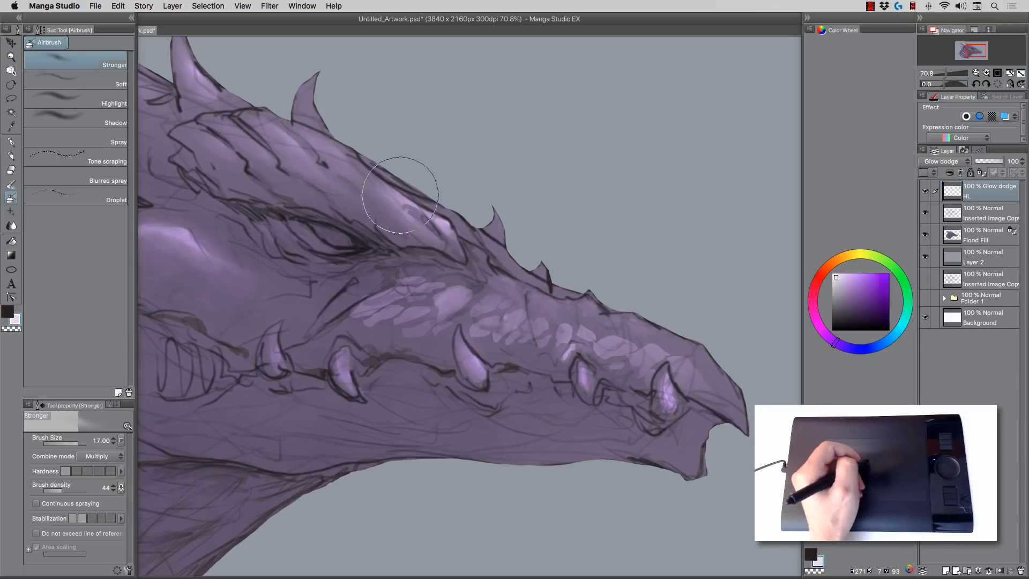
Step: Soften the scale texture below the eye and along the snout with the Blend tool, reducing its brush size to 1.7
left_click(11, 226)
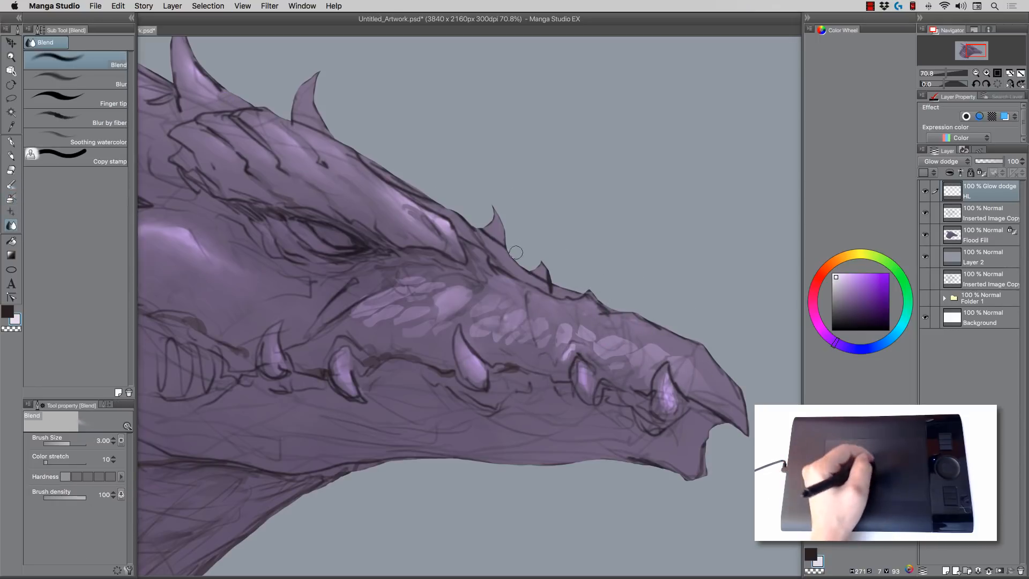
key("bracketright")
key("bracketleft")
key("bracketleft")
key("bracketleft")
key("bracketleft")
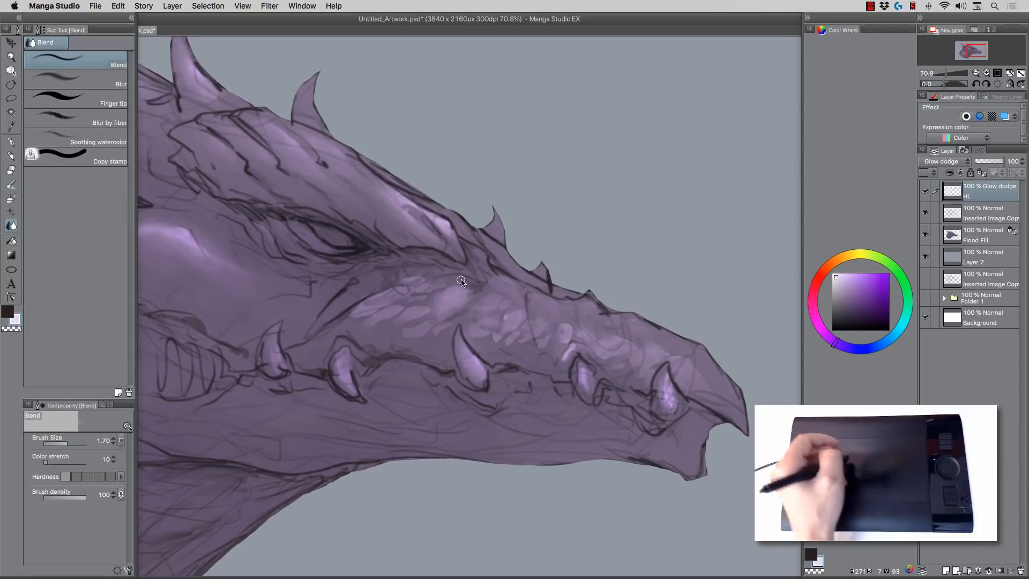
Step: Paint a pale highlight on the skin folds just behind the eye with the Darker pencil at size 4
left_click(11, 57)
left_click_drag(512, 300, 482, 323)
left_click_drag(448, 286, 398, 286)
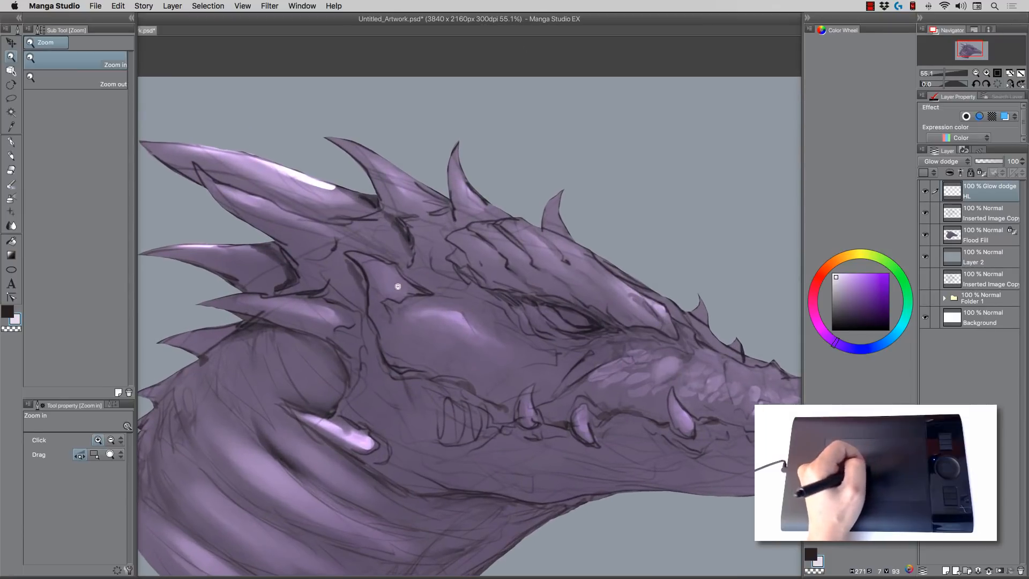
left_click(11, 156)
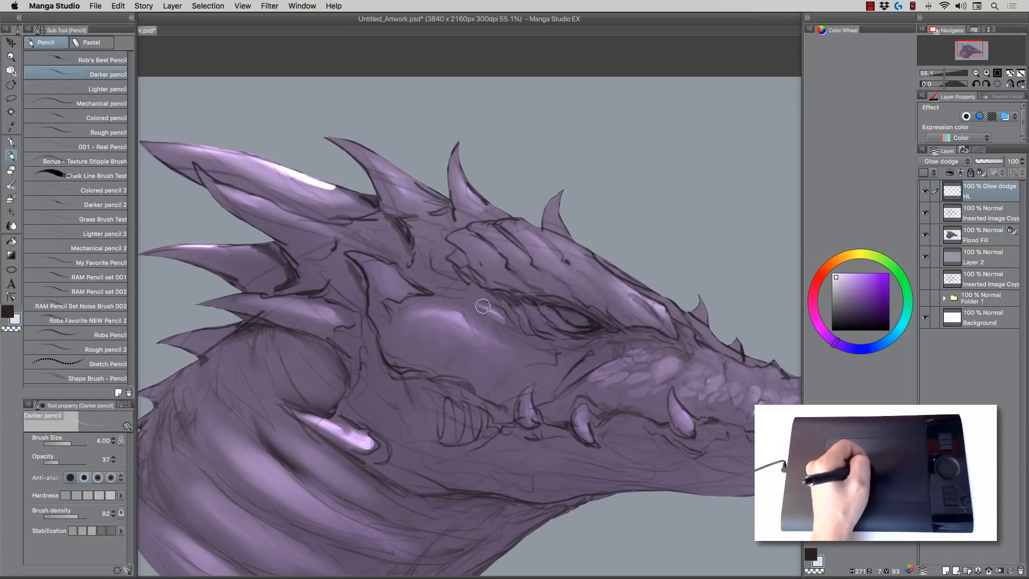
left_click_drag(483, 306, 506, 324)
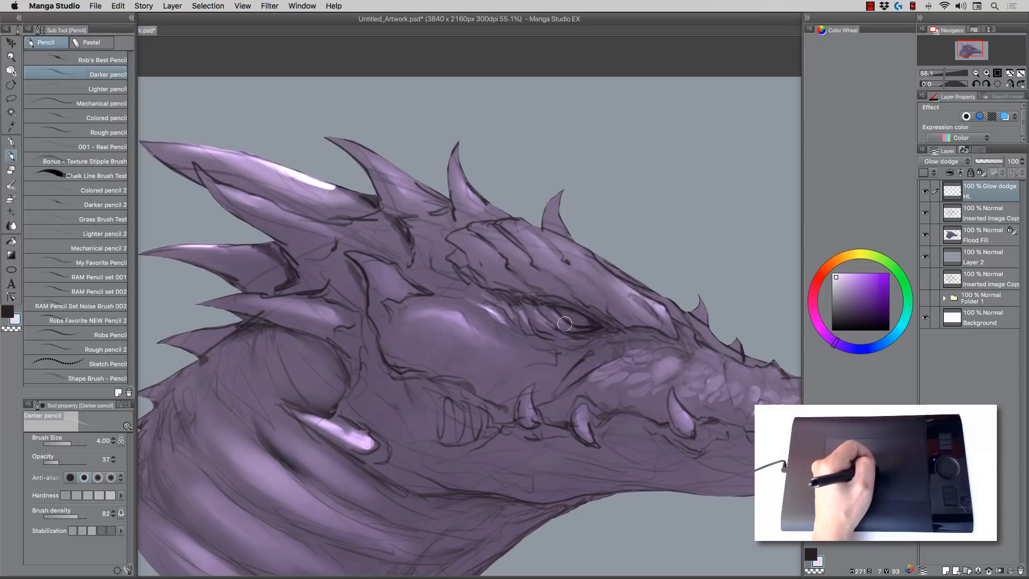
Step: Paint bright highlights on the eyeball and the cheek ridge below it with the Darker pencil, enlarging the brush from 5 to 8
key("bracketright")
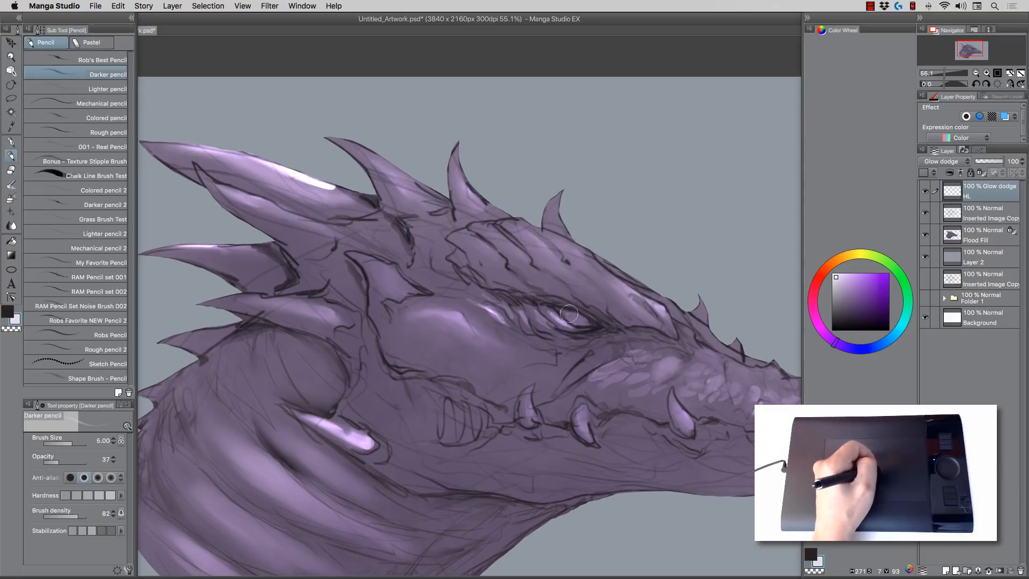
mouse_move(570, 314)
left_mouse_down()
mouse_move(575, 338)
mouse_move(563, 338)
mouse_move(577, 341)
mouse_move(550, 338)
mouse_move(559, 337)
mouse_move(552, 331)
mouse_move(595, 346)
left_mouse_up()
key("bracketright")
key("bracketleft")
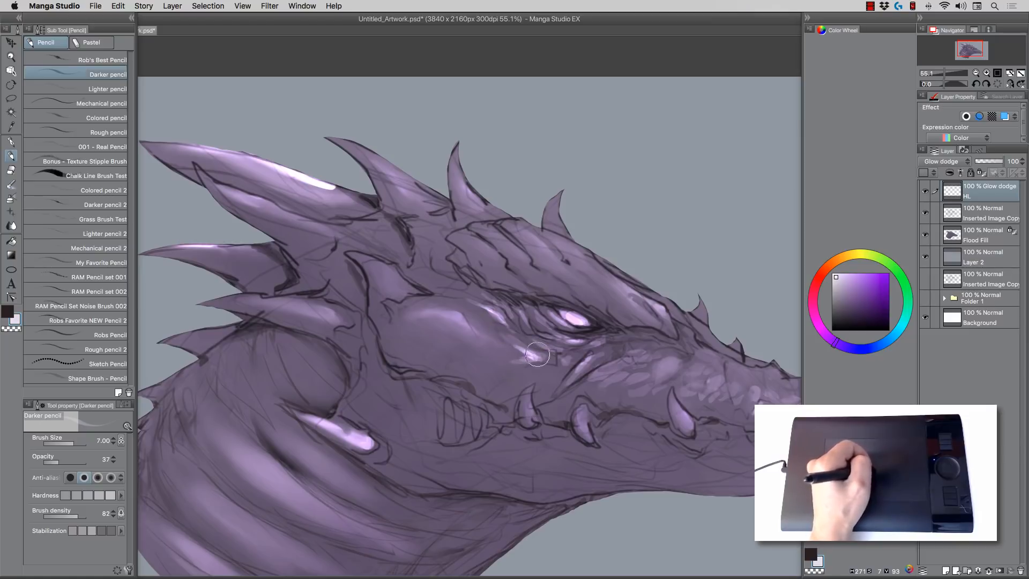
key("bracketright")
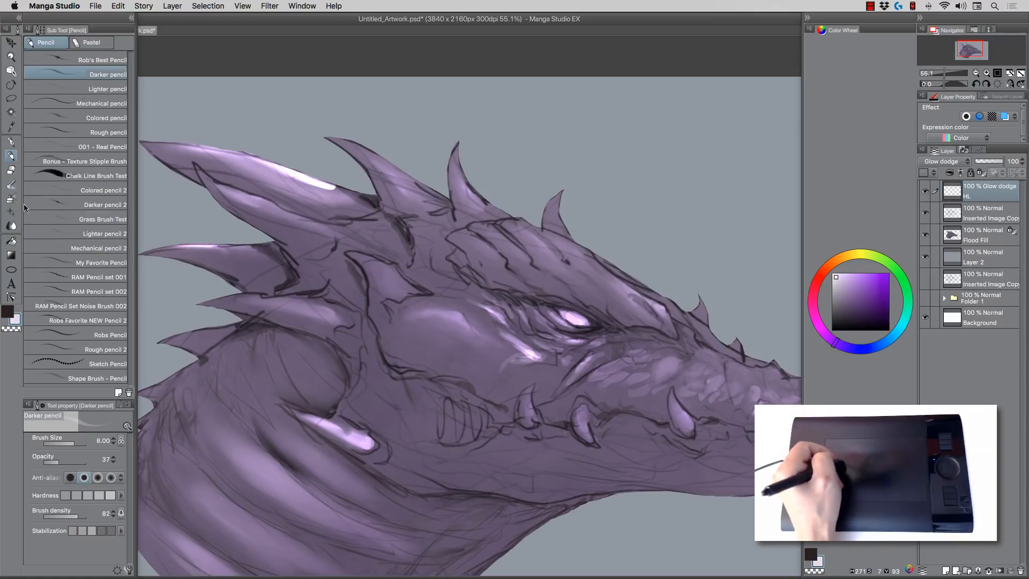
Step: Blend the highlights around the eye and on the cheek ridge into the skin, raising the Blend brush size from 2 to 4
left_click(12, 226)
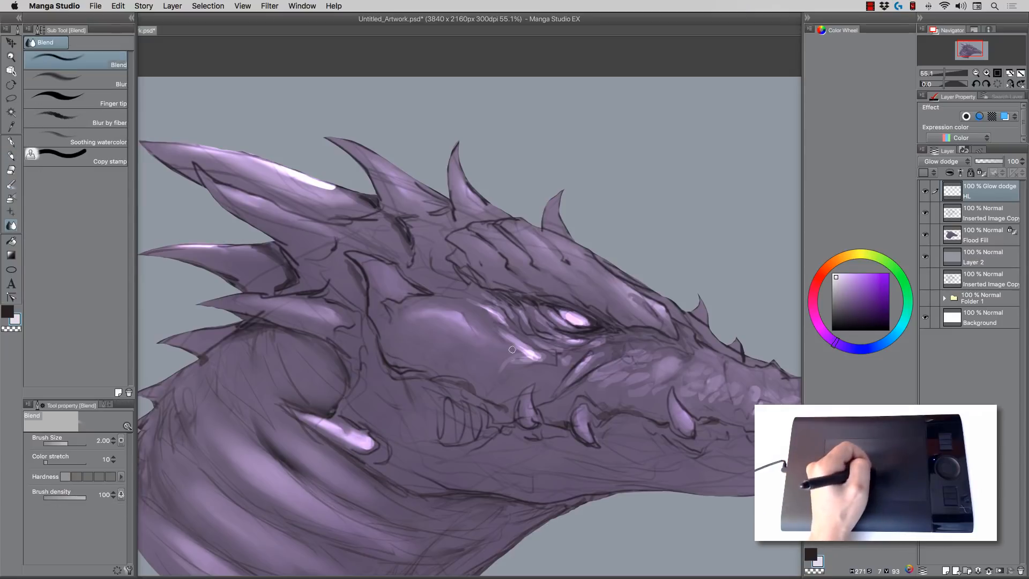
key("bracketright")
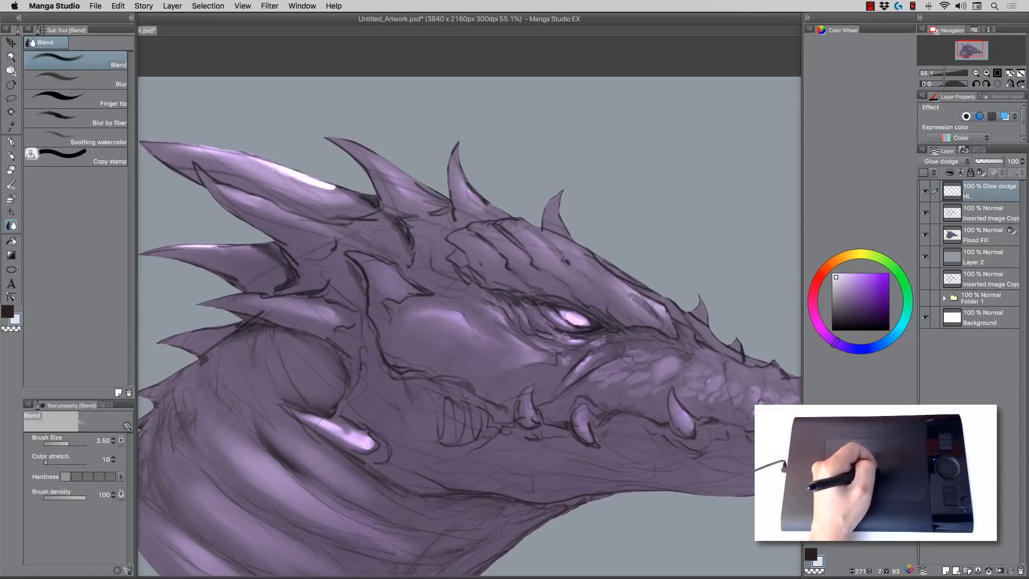
key("bracketright")
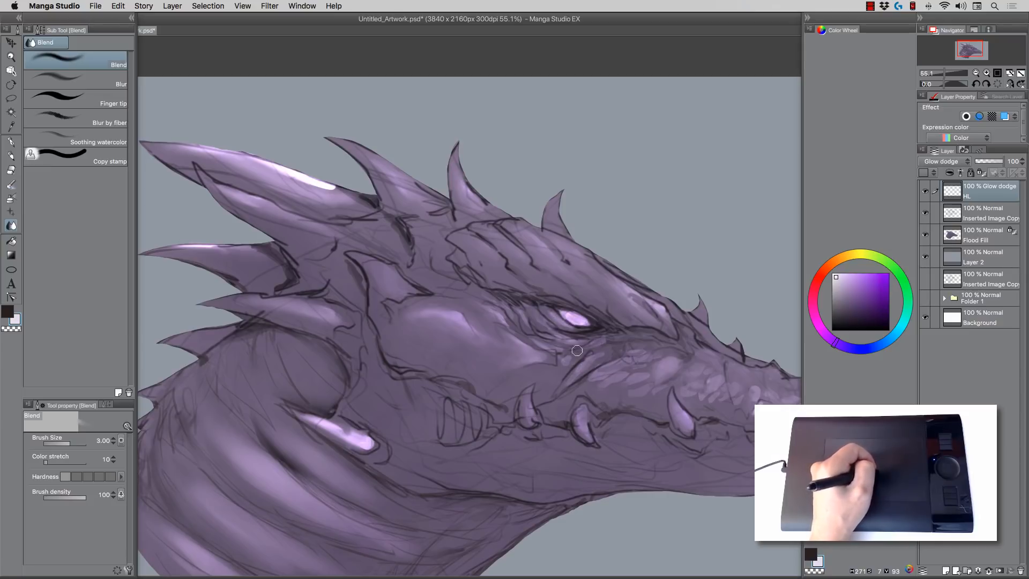
key("bracketright")
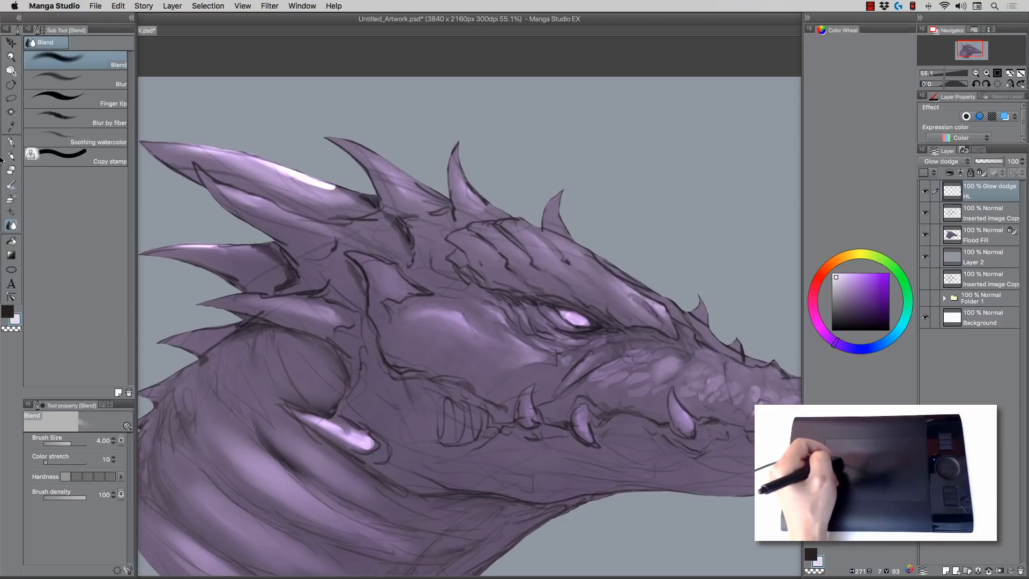
Step: Paint highlights on the cheek spike with the Darker pencil at size 7 and on the spike behind the jaw at size 10
left_click(11, 156)
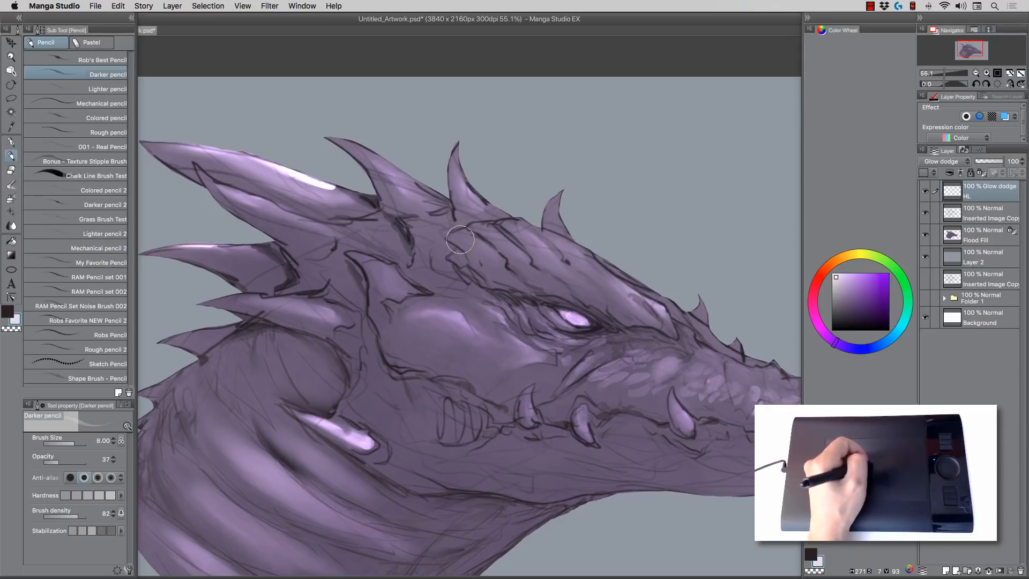
key("bracketright")
key("bracketright")
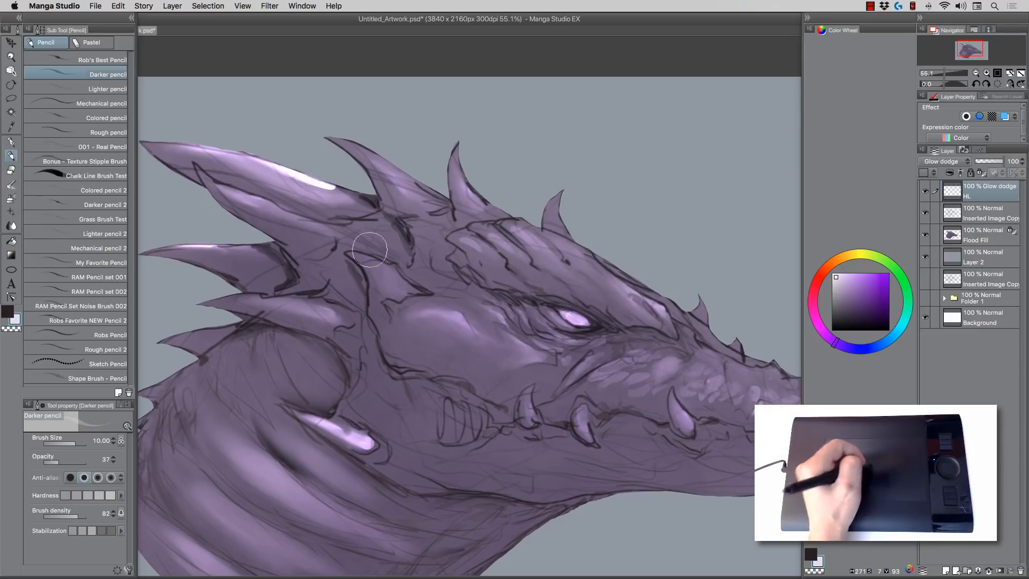
key("bracketleft")
key("bracketleft")
key("bracketleft")
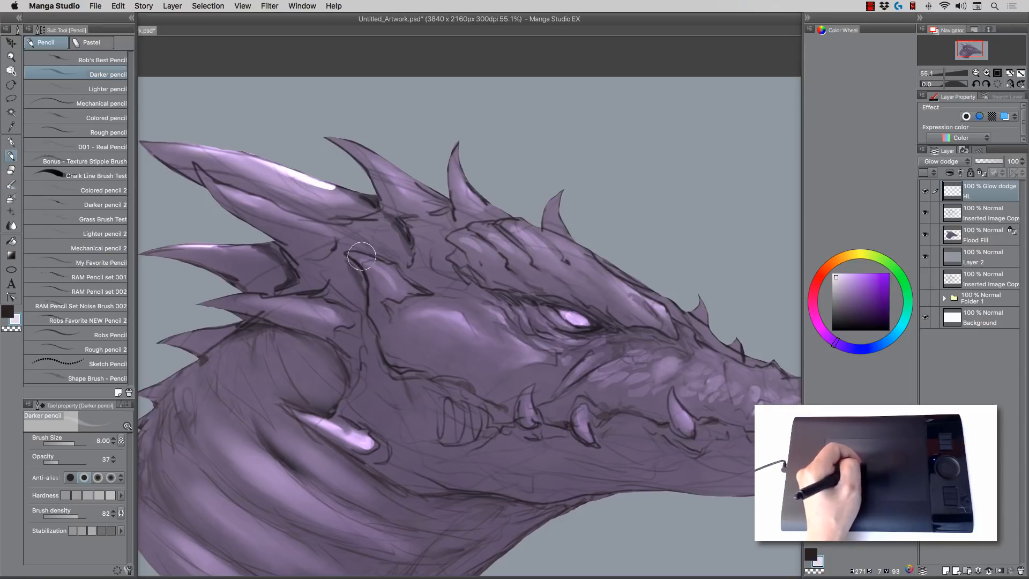
mouse_move(385, 272)
left_mouse_down()
mouse_move(390, 290)
mouse_move(397, 276)
mouse_move(395, 293)
left_mouse_up()
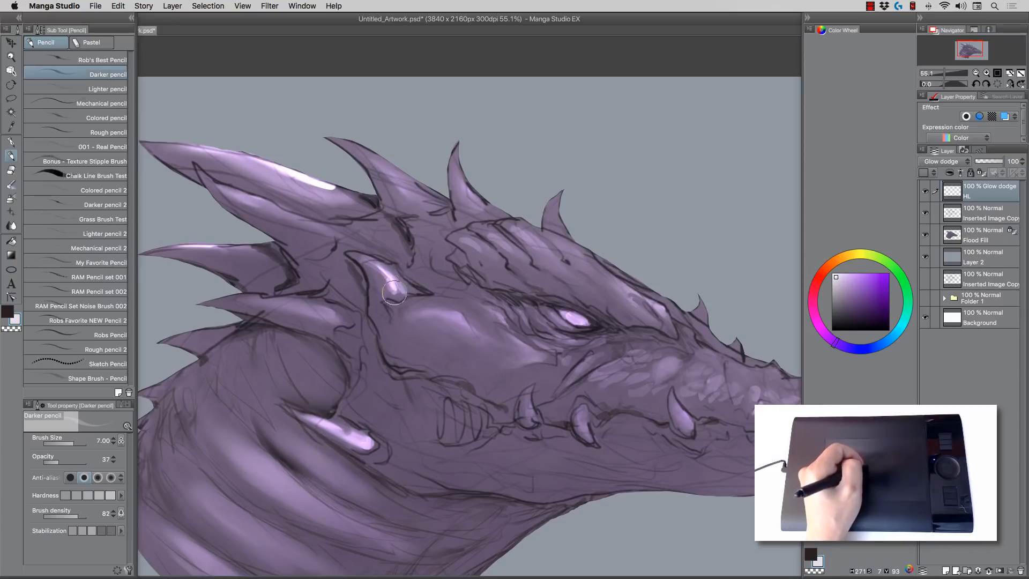
key("bracketright")
key("bracketright")
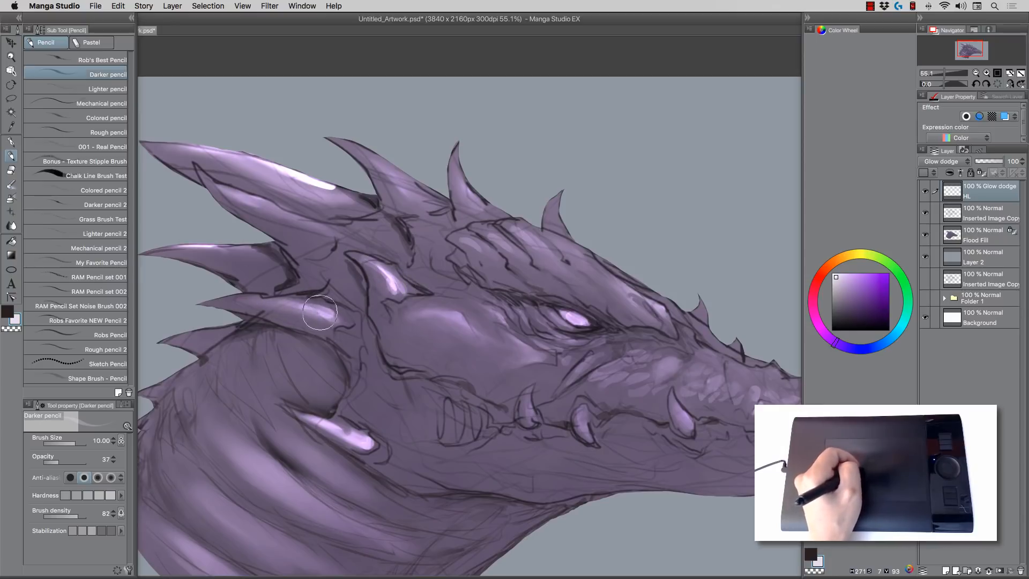
Step: Blend the new highlights on the cheek spike and the spike behind the jaw with the Blend tool at size 5
left_click(12, 226)
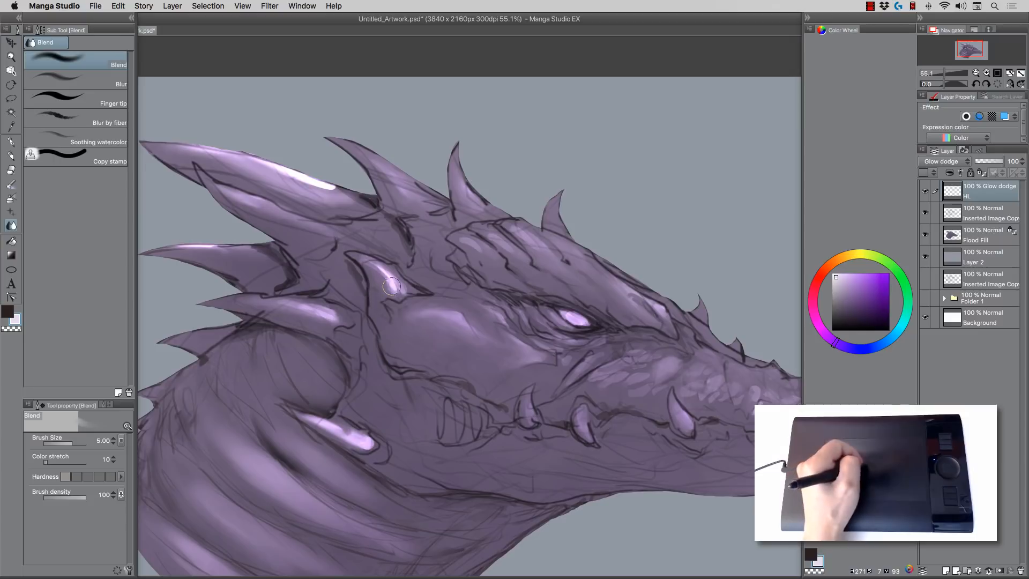
left_click_drag(362, 264, 415, 300)
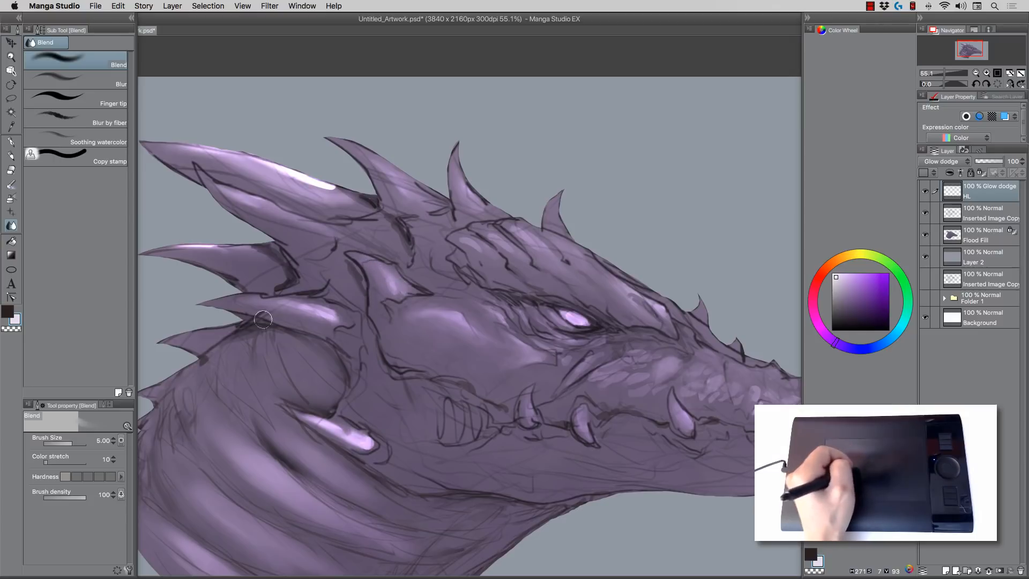
left_click_drag(317, 310, 283, 307)
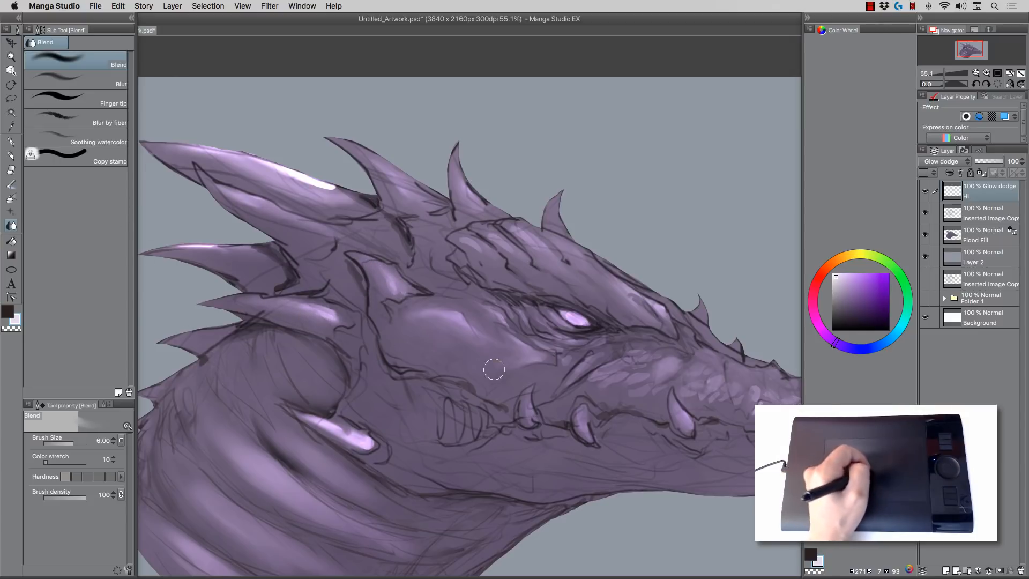
Step: Paint long highlights along the lower jaw up to the chin with the Darker pencil at sizes 10 and 8
left_click_drag(493, 370, 348, 279)
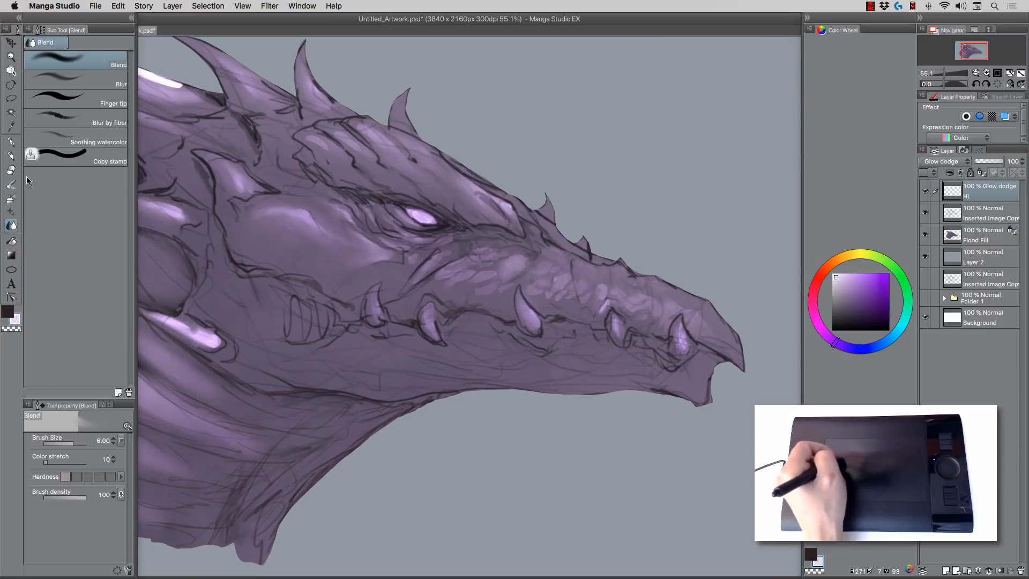
left_click(11, 159)
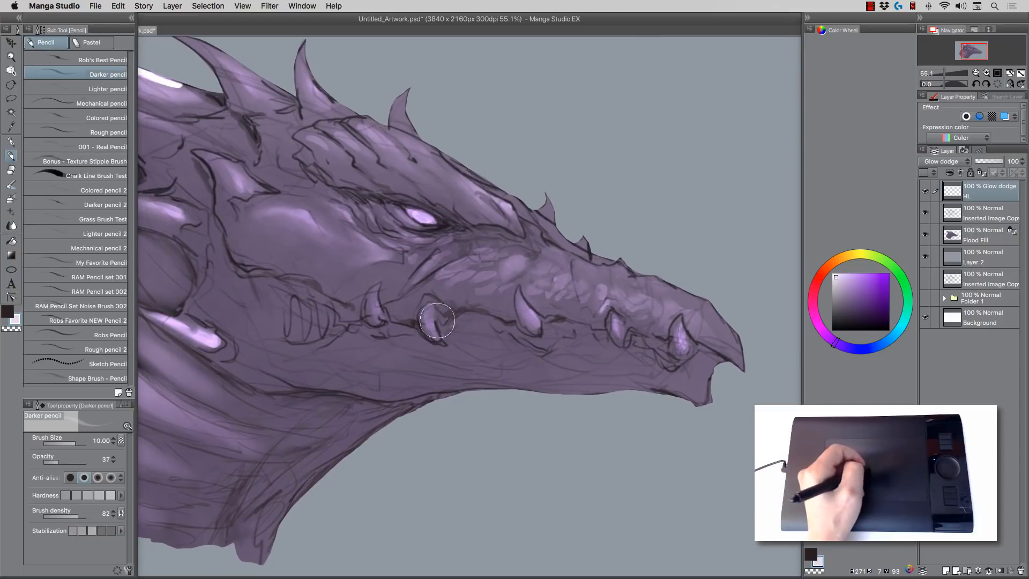
key("r")
mouse_move(289, 380)
left_mouse_down()
mouse_move(459, 475)
mouse_move(530, 449)
left_mouse_up()
key("p")
left_click_drag(326, 284, 323, 317)
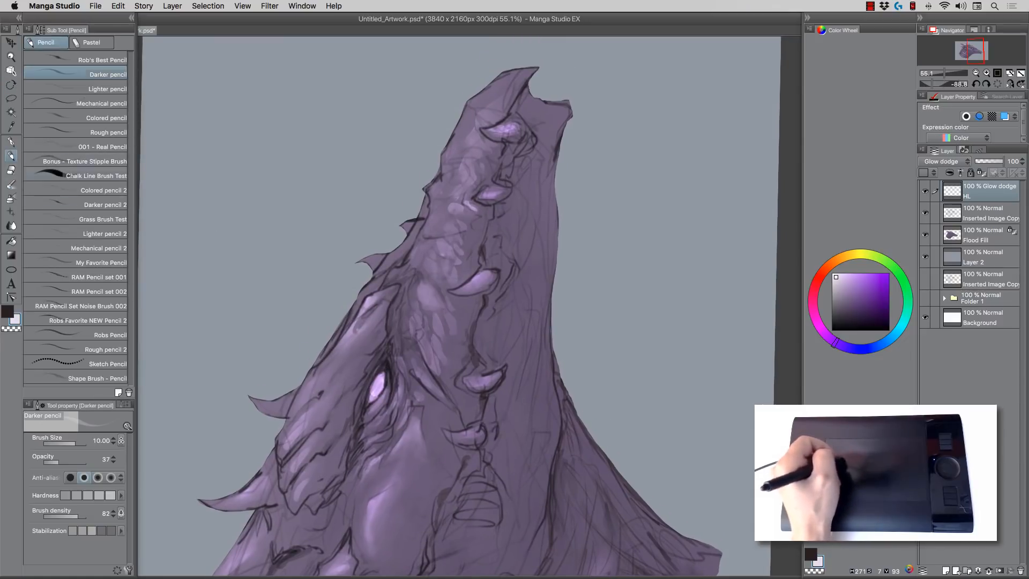
mouse_move(526, 225)
left_mouse_down()
mouse_move(518, 271)
mouse_move(530, 199)
mouse_move(523, 244)
mouse_move(540, 236)
mouse_move(536, 311)
mouse_move(554, 129)
mouse_move(529, 187)
mouse_move(518, 293)
mouse_move(523, 383)
mouse_move(538, 321)
mouse_move(542, 465)
mouse_move(515, 473)
mouse_move(511, 452)
left_mouse_up()
key("bracketleft")
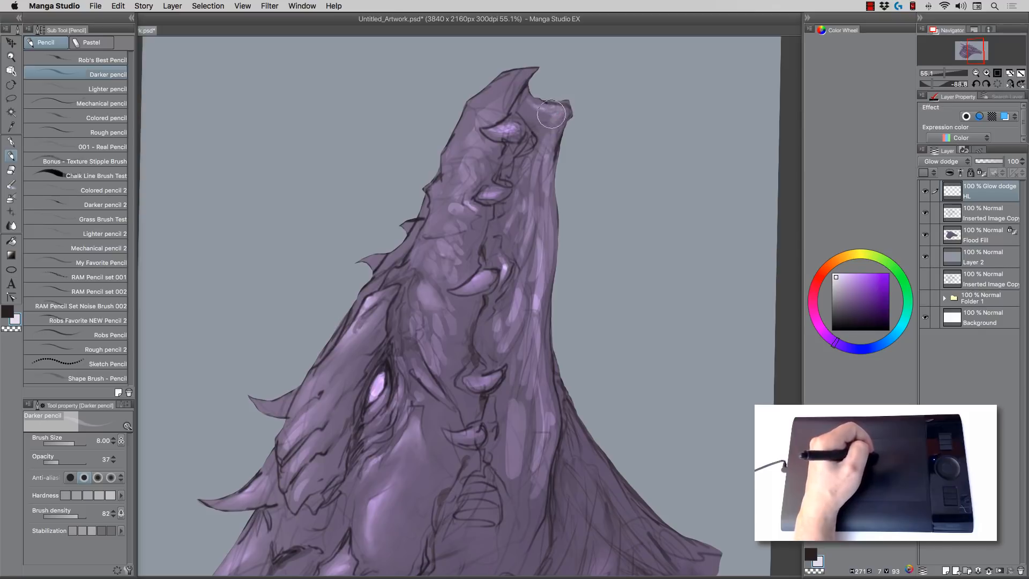
mouse_move(551, 113)
left_mouse_down()
mouse_move(536, 203)
mouse_move(546, 268)
mouse_move(532, 329)
left_mouse_up()
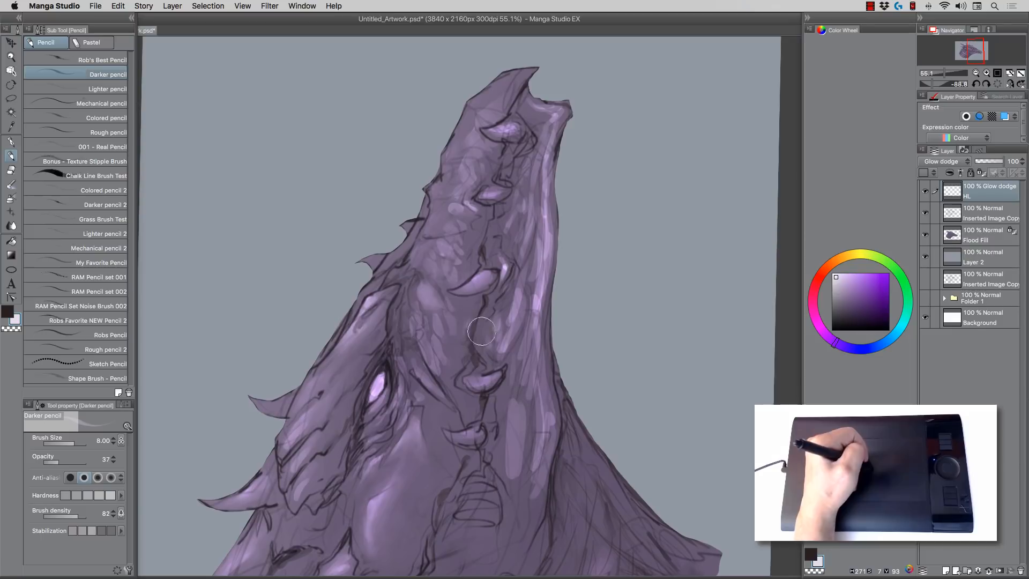
Step: Paint broader highlights from the rear of the jaw into the throat with the Darker pencil at size 12
key("bracketright")
left_click_drag(430, 399, 406, 305)
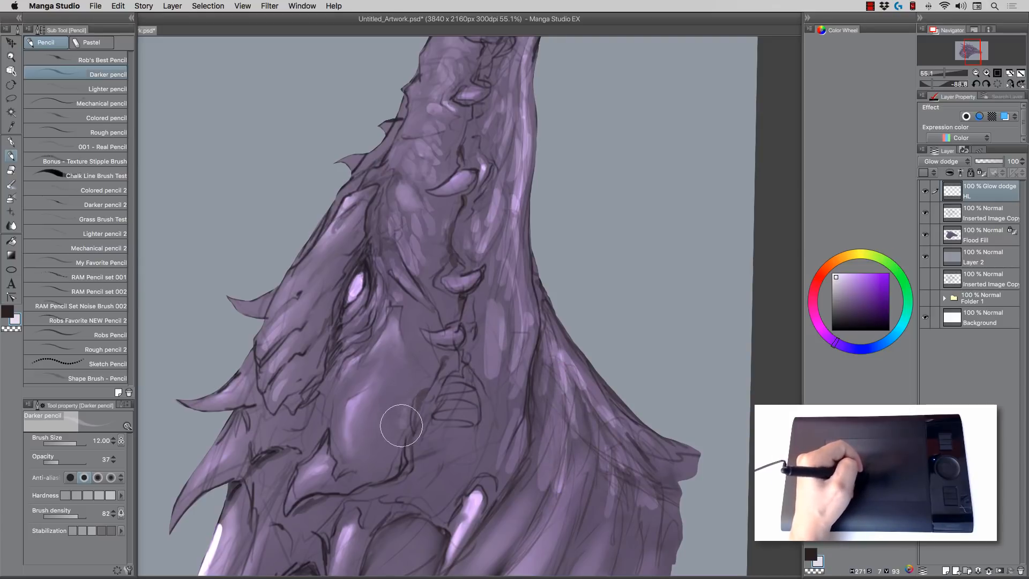
left_click_drag(342, 233, 315, 344)
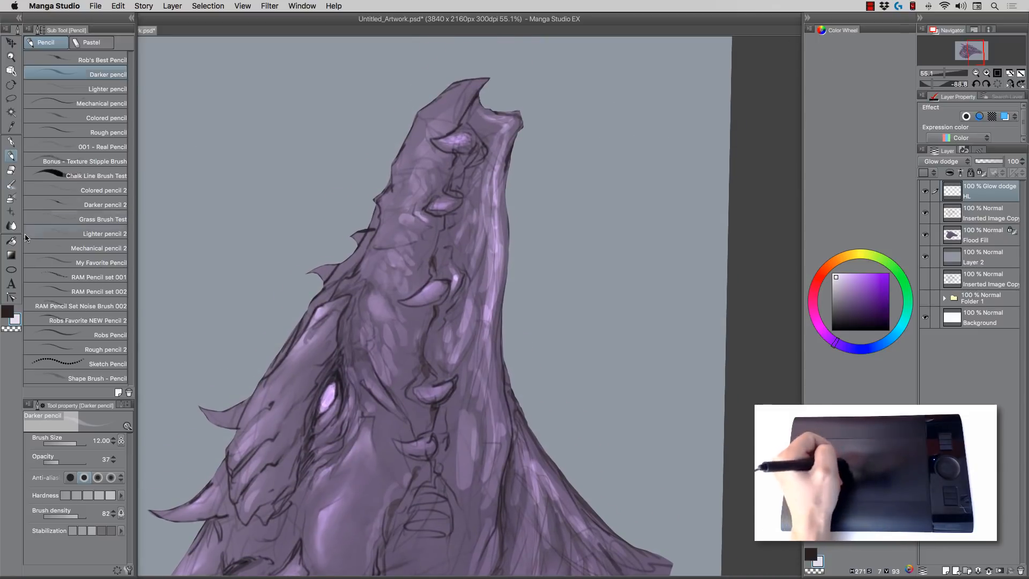
Step: Blend the lower jaw highlights into the skin, reducing the Blend brush size from 6 to 5
left_click(9, 228)
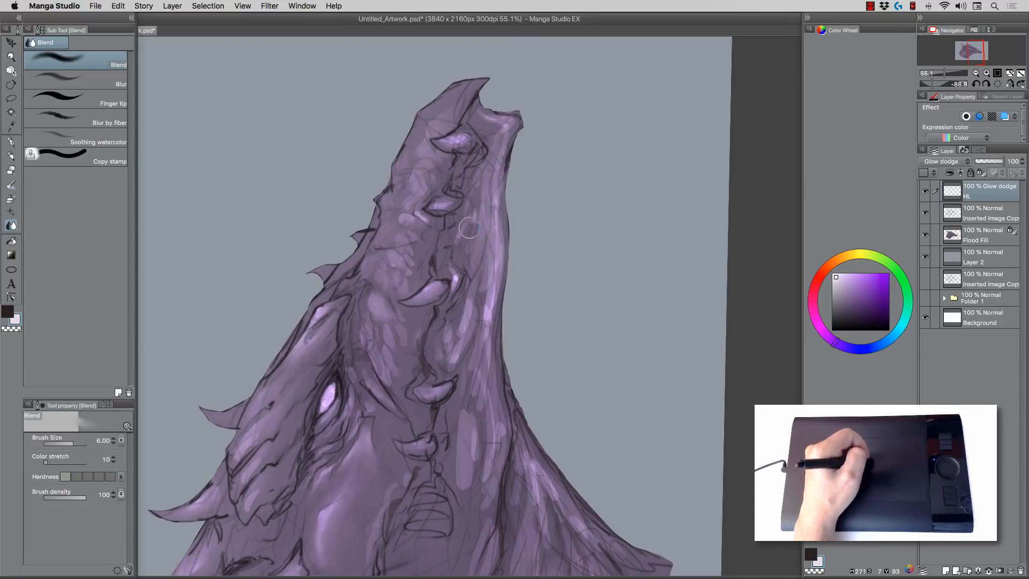
mouse_move(469, 228)
left_mouse_down()
mouse_move(457, 251)
mouse_move(487, 286)
mouse_move(473, 309)
left_mouse_up()
key("[")
mouse_move(453, 365)
left_mouse_down()
mouse_move(472, 335)
mouse_move(492, 436)
left_mouse_up()
left_click_drag(466, 427, 461, 435)
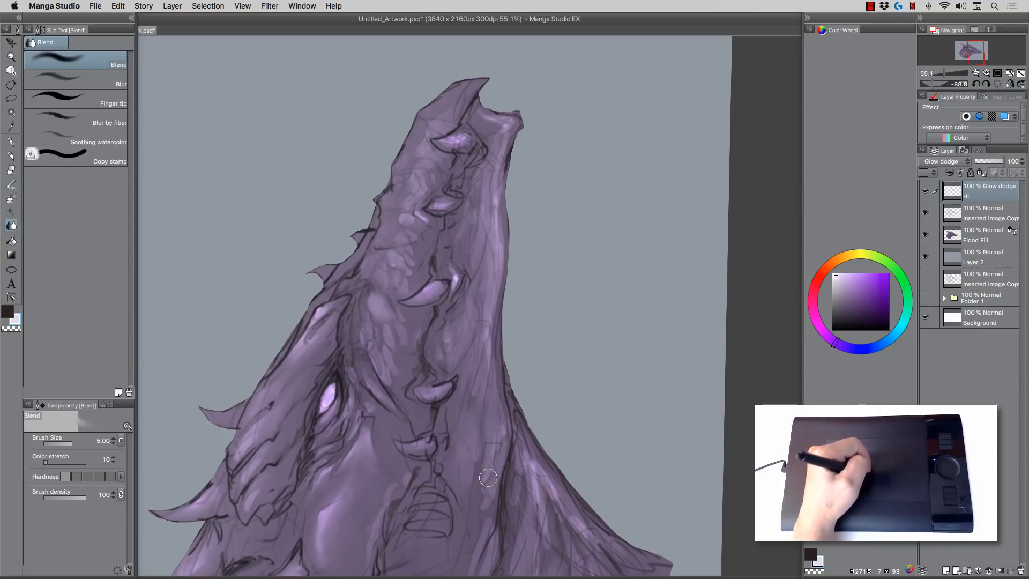
Step: Blend the highlights on the throat and behind the jaw with the Blend tool at size 5
left_click_drag(396, 348, 376, 277)
left_click_drag(500, 386, 528, 442)
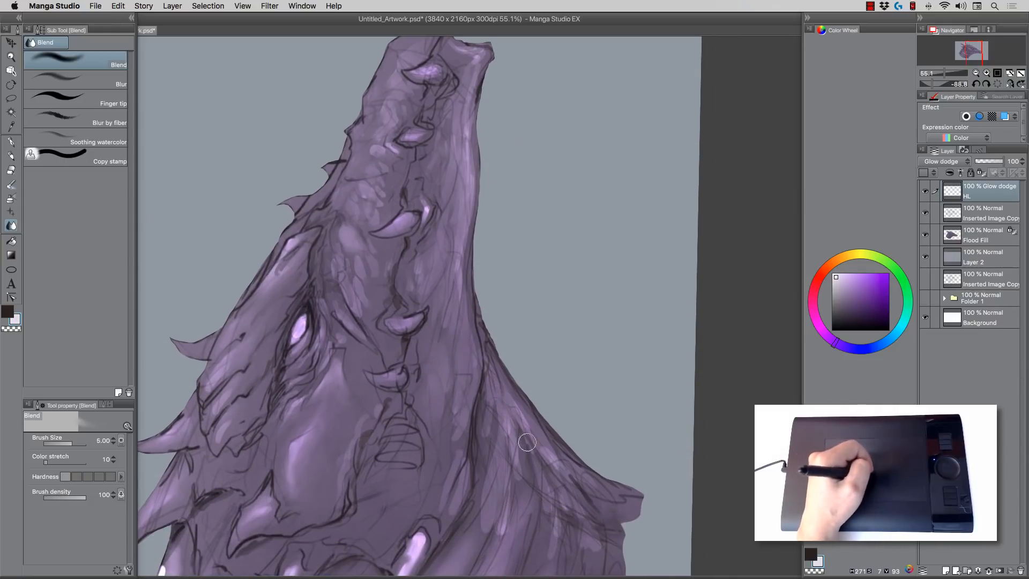
left_click_drag(503, 409, 507, 436)
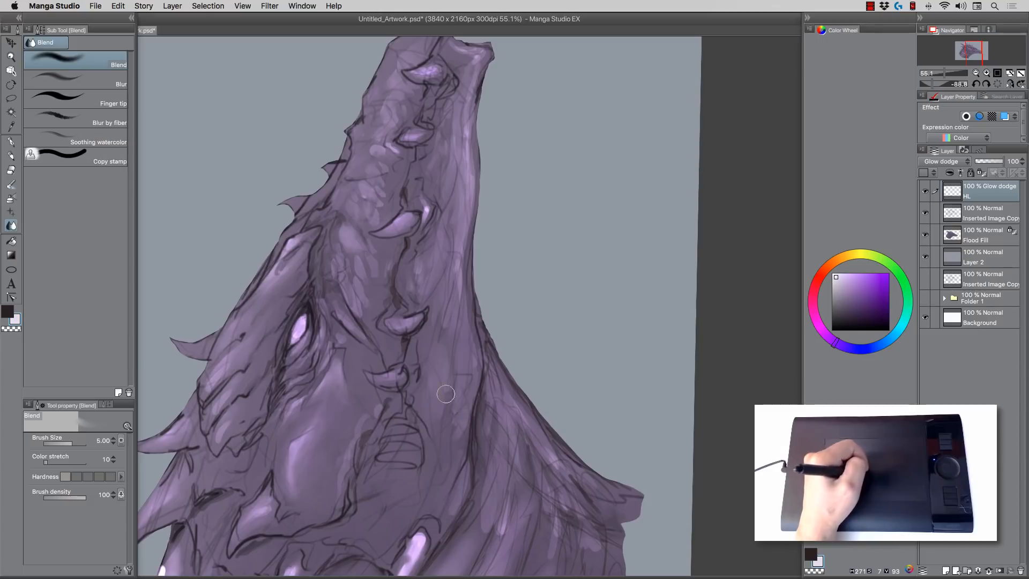
mouse_move(508, 512)
left_mouse_down()
mouse_move(546, 546)
mouse_move(558, 490)
left_mouse_up()
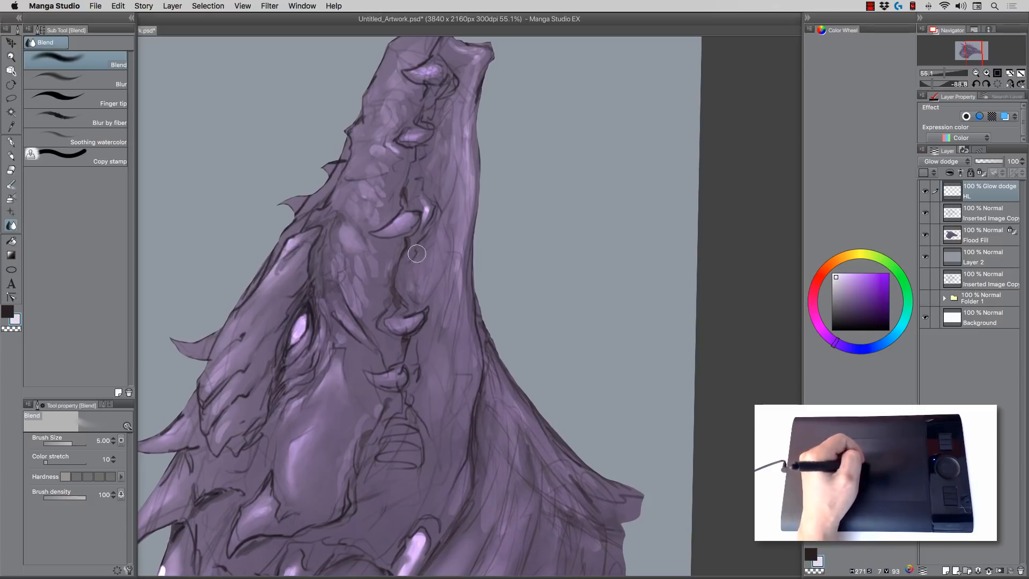
left_click_drag(432, 253, 464, 332)
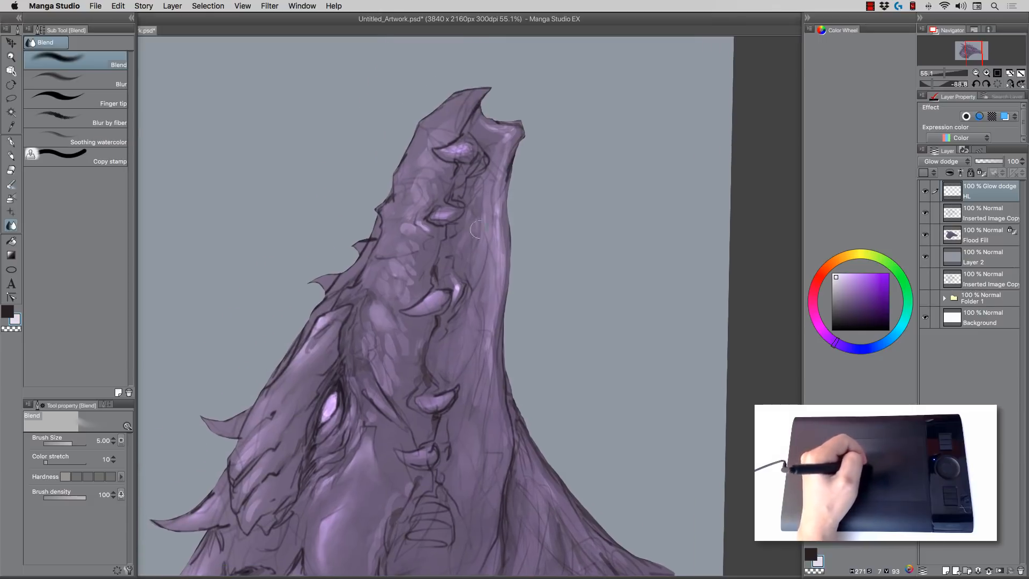
Step: Add brighter highlight streaks along the lower jaw's edge and back part with the Darker pencil at sizes 7 and 10
left_click(13, 157)
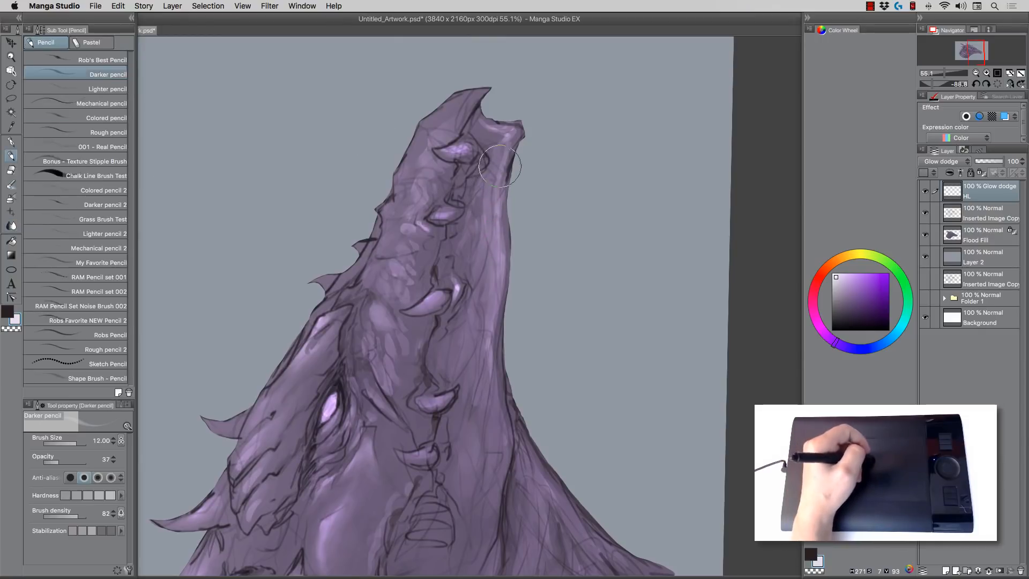
key("bracketleft")
key("bracketleft")
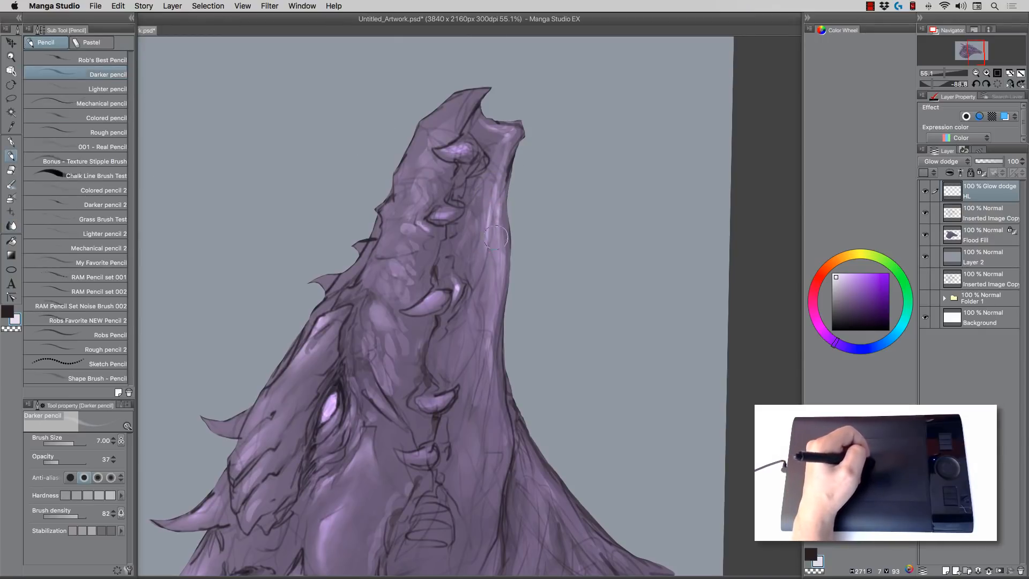
key("bracketright")
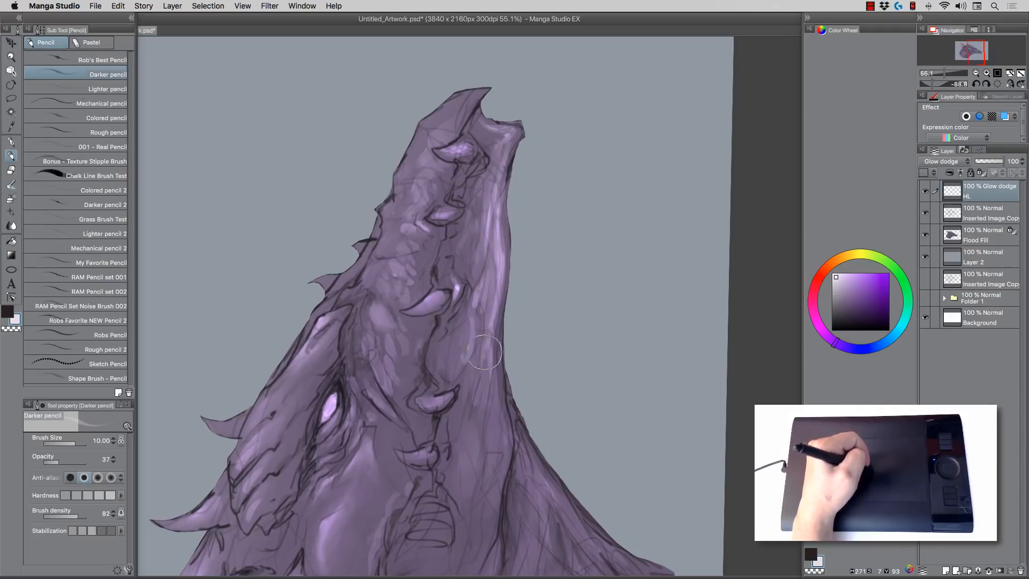
key("bracketleft")
key("bracketleft")
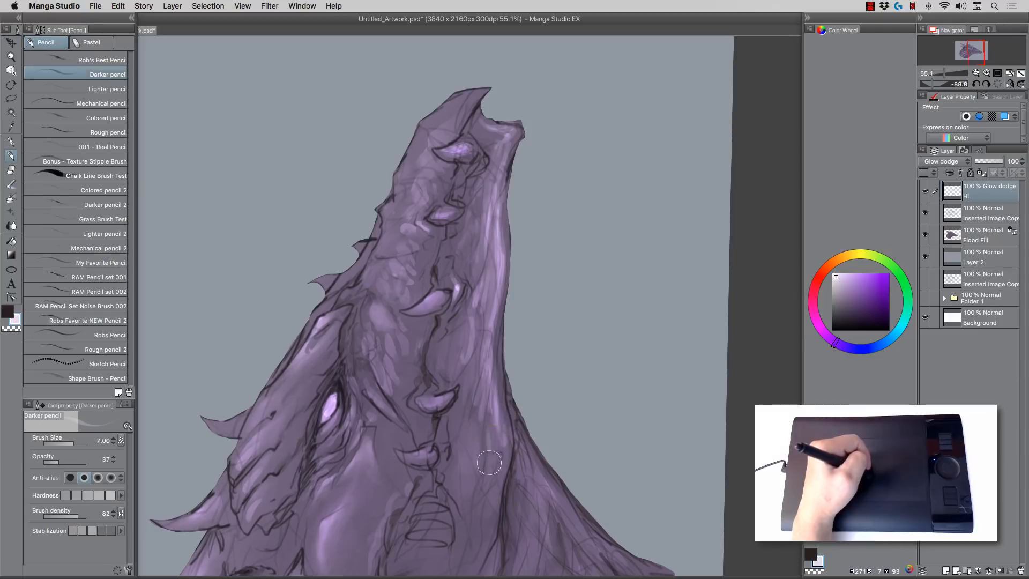
scroll(451, 379, "down", 2)
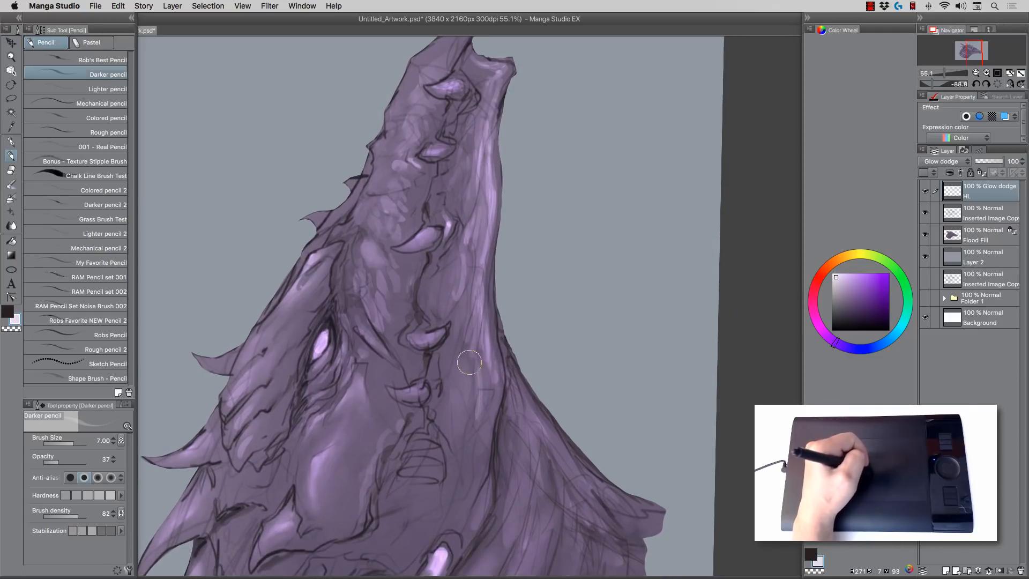
mouse_move(469, 362)
left_mouse_down()
mouse_move(456, 394)
mouse_move(466, 367)
mouse_move(467, 398)
mouse_move(484, 326)
mouse_move(489, 439)
mouse_move(496, 379)
mouse_move(486, 320)
mouse_move(455, 349)
mouse_move(456, 236)
mouse_move(469, 185)
mouse_move(470, 205)
mouse_move(481, 182)
left_mouse_up()
key("bracketright")
key("bracketright")
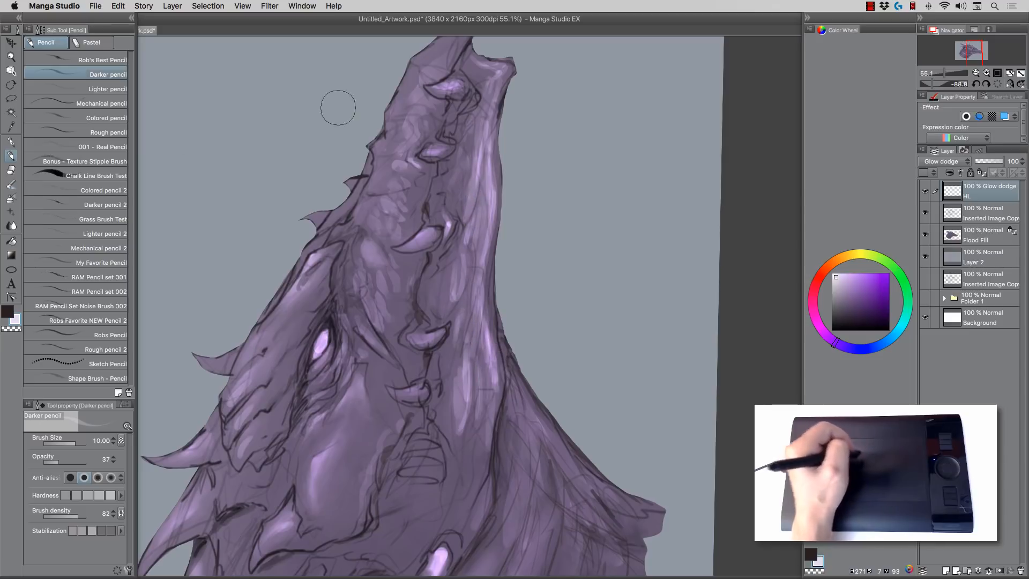
Step: Blend the new lower jaw streaks with the Blend tool at size 4
left_click(11, 225)
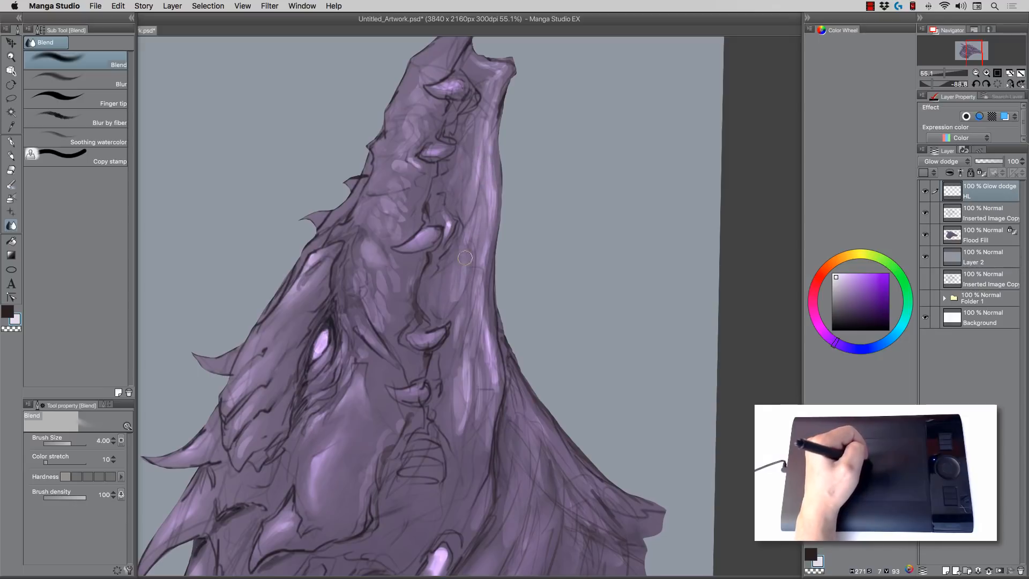
mouse_move(465, 258)
left_mouse_down()
mouse_move(472, 324)
mouse_move(453, 350)
mouse_move(465, 376)
mouse_move(445, 436)
mouse_move(459, 435)
mouse_move(485, 333)
mouse_move(481, 436)
mouse_move(476, 423)
mouse_move(486, 419)
mouse_move(498, 357)
left_mouse_up()
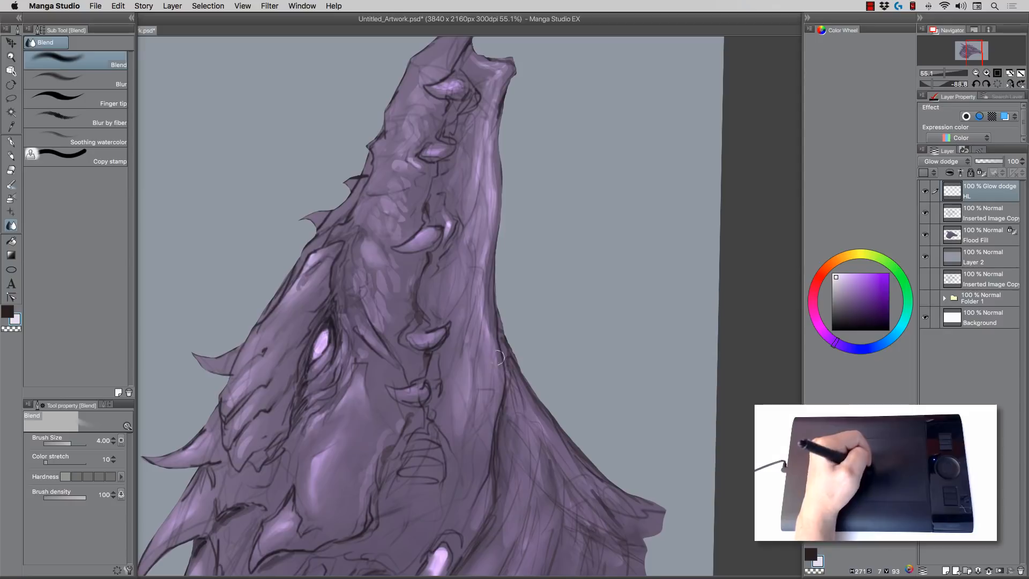
Step: Paint bright highlights on the upper neck folds with the Darker pencil at sizes 12 and 15
left_click(11, 85)
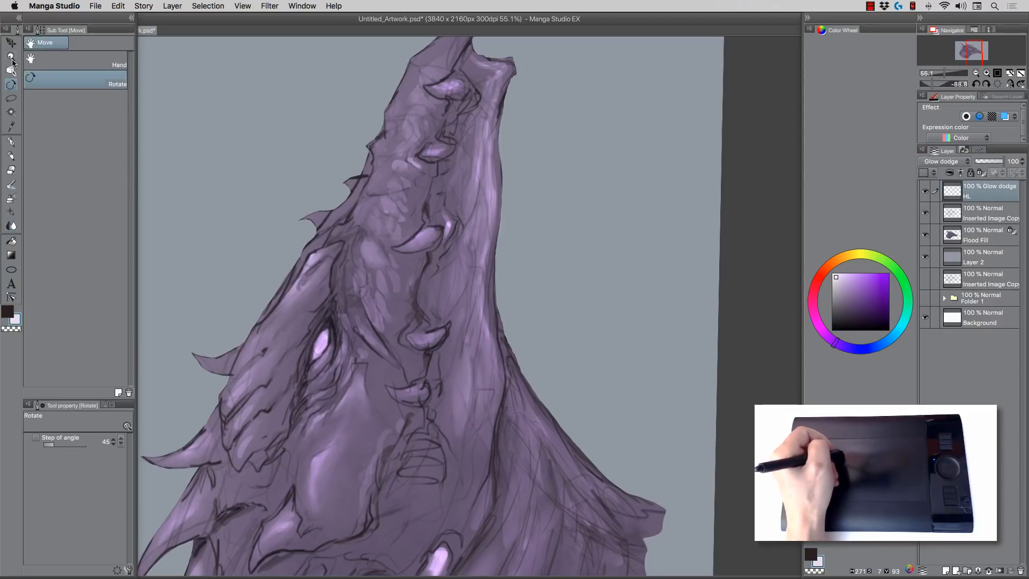
double_click(11, 85)
left_click(11, 57)
left_click_drag(489, 225, 465, 246)
left_click(11, 156)
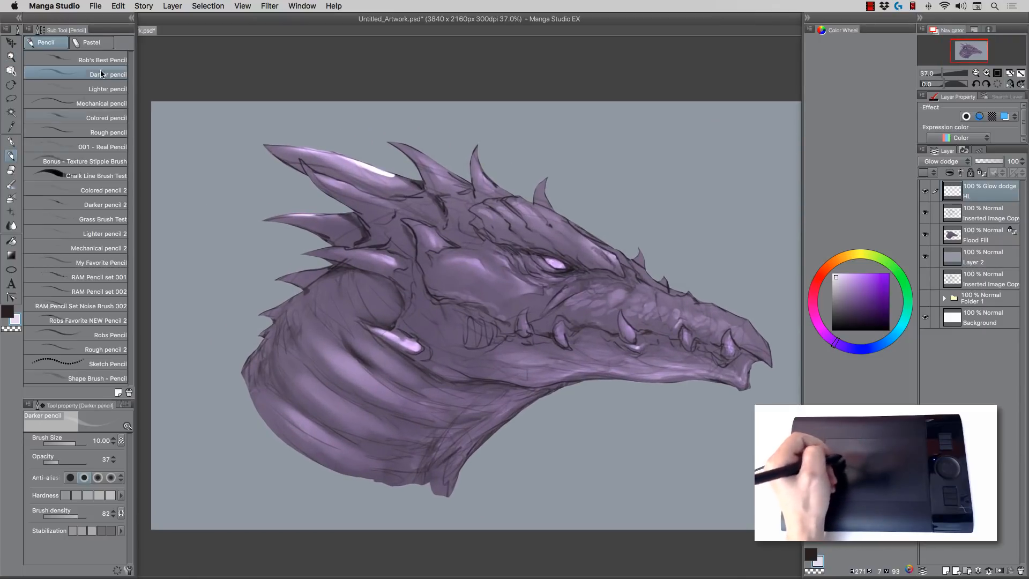
key("bracketright")
key("bracketright")
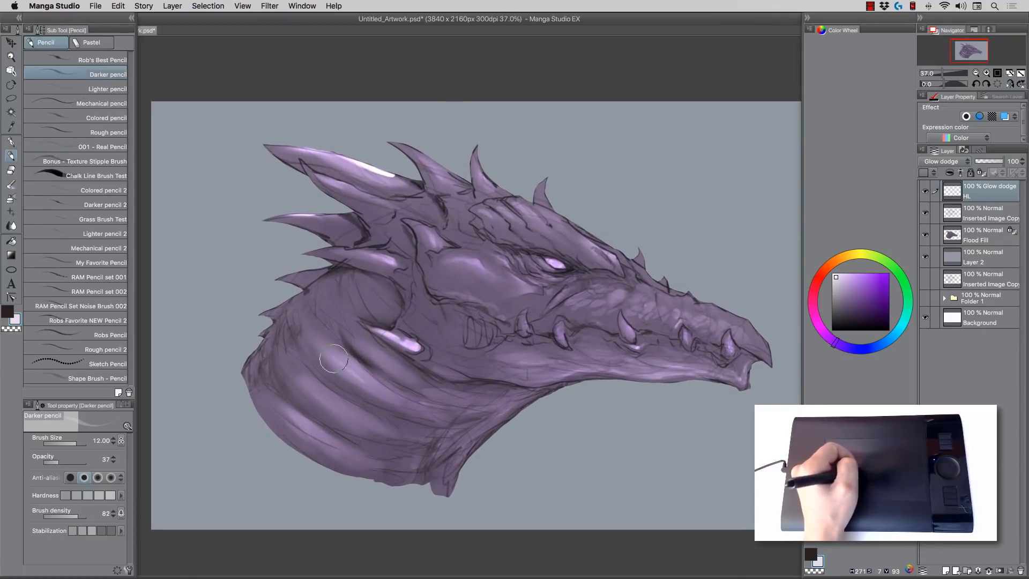
left_click_drag(333, 358, 389, 399)
left_click_drag(370, 358, 389, 368)
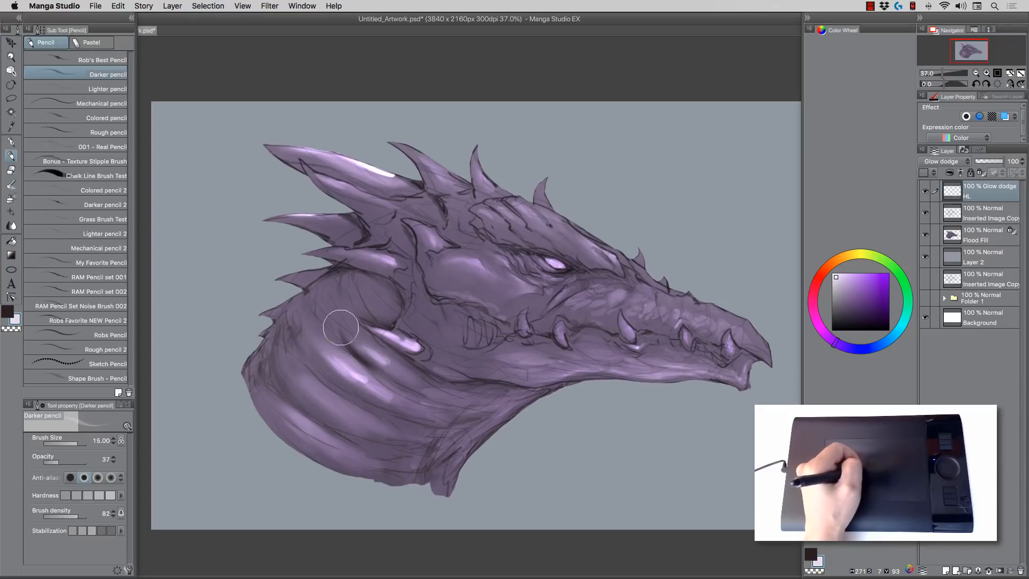
Step: Paint highlights on the lower neck folds, reducing the Darker pencil to size 10
key("bracketleft")
left_click_drag(320, 406, 379, 433)
key("bracketleft")
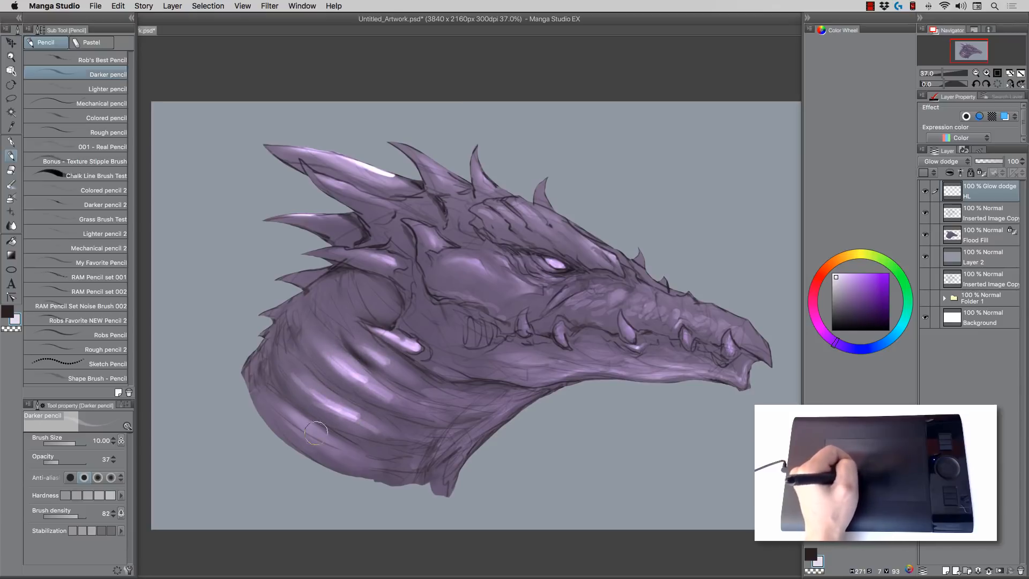
left_click_drag(308, 428, 334, 453)
Step: Paint small scale-like highlight strokes over the back and top of the neck with the Darker pencil around size 7
key("bracketleft")
key("bracketleft")
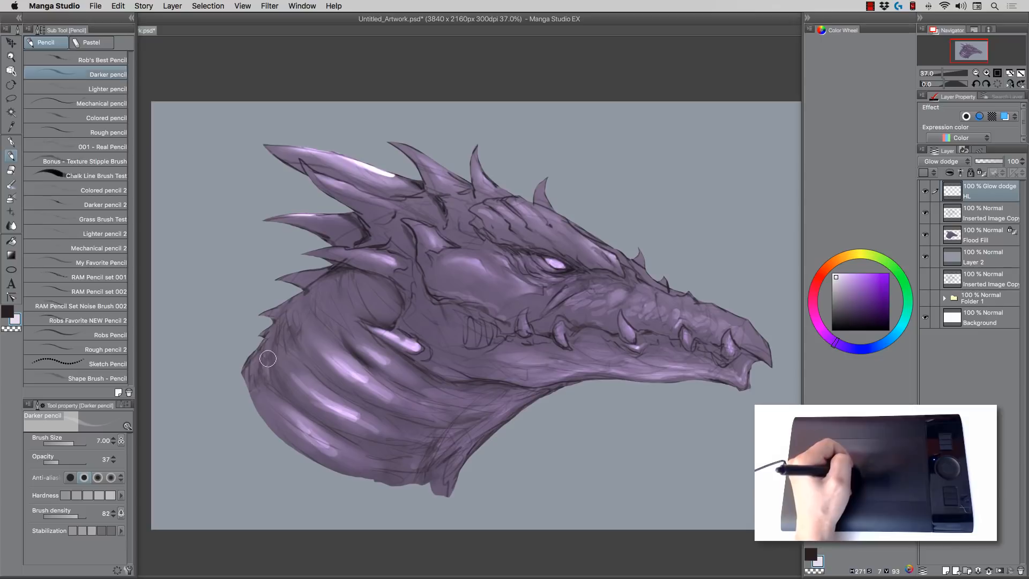
mouse_move(256, 371)
left_mouse_down()
mouse_move(277, 328)
mouse_move(280, 344)
mouse_move(290, 336)
mouse_move(286, 319)
mouse_move(279, 335)
mouse_move(299, 302)
mouse_move(307, 317)
mouse_move(312, 296)
mouse_move(325, 318)
mouse_move(320, 298)
mouse_move(311, 303)
mouse_move(333, 287)
mouse_move(329, 305)
mouse_move(320, 280)
mouse_move(332, 278)
mouse_move(337, 293)
mouse_move(338, 281)
mouse_move(296, 316)
mouse_move(295, 346)
mouse_move(278, 336)
mouse_move(267, 358)
mouse_move(261, 350)
mouse_move(266, 375)
mouse_move(256, 373)
mouse_move(244, 359)
mouse_move(281, 330)
mouse_move(295, 343)
mouse_move(306, 307)
mouse_move(320, 322)
mouse_move(350, 279)
mouse_move(372, 308)
mouse_move(381, 289)
left_mouse_up()
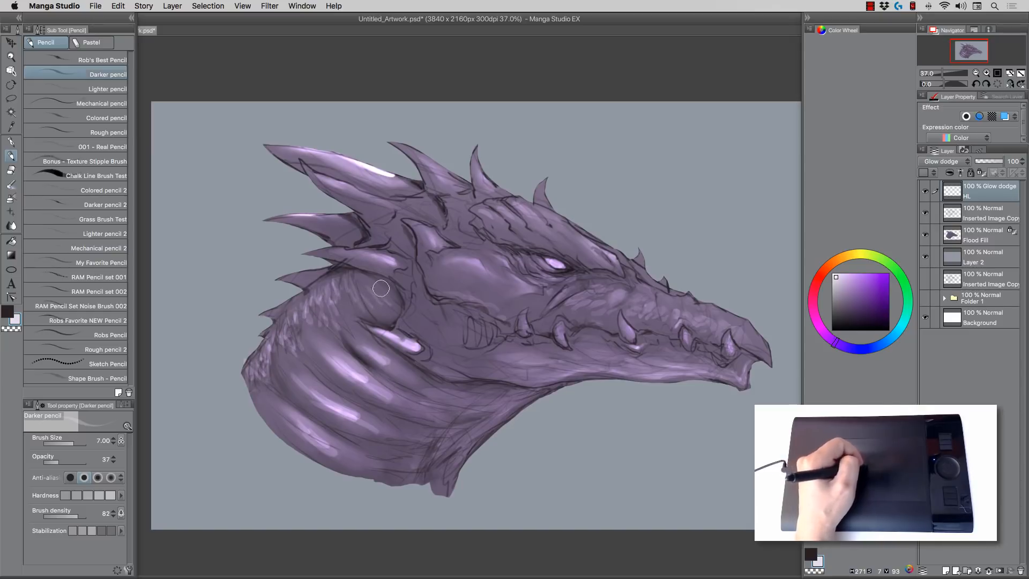
key("]")
mouse_move(325, 307)
left_mouse_down()
mouse_move(312, 286)
mouse_move(304, 327)
left_mouse_up()
key("[")
key("[")
mouse_move(258, 370)
left_mouse_down()
mouse_move(275, 382)
mouse_move(285, 365)
mouse_move(308, 397)
mouse_move(289, 367)
mouse_move(368, 425)
mouse_move(322, 397)
mouse_move(395, 426)
left_mouse_up()
Step: Extend the highlights along the middle neck folds with the Darker pencil at size 12
key("]")
key("]")
key("]")
key("]")
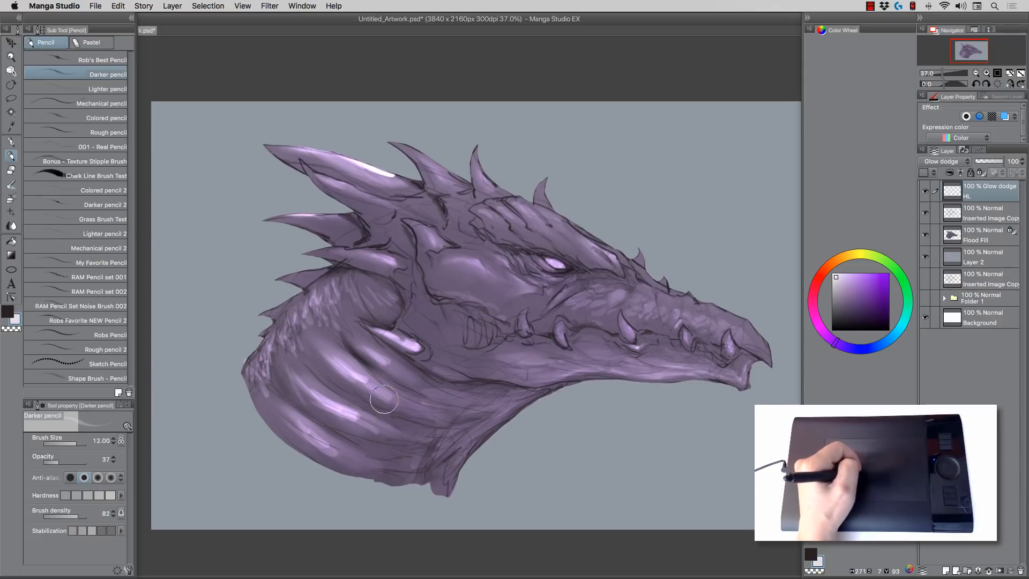
left_click_drag(338, 369, 409, 408)
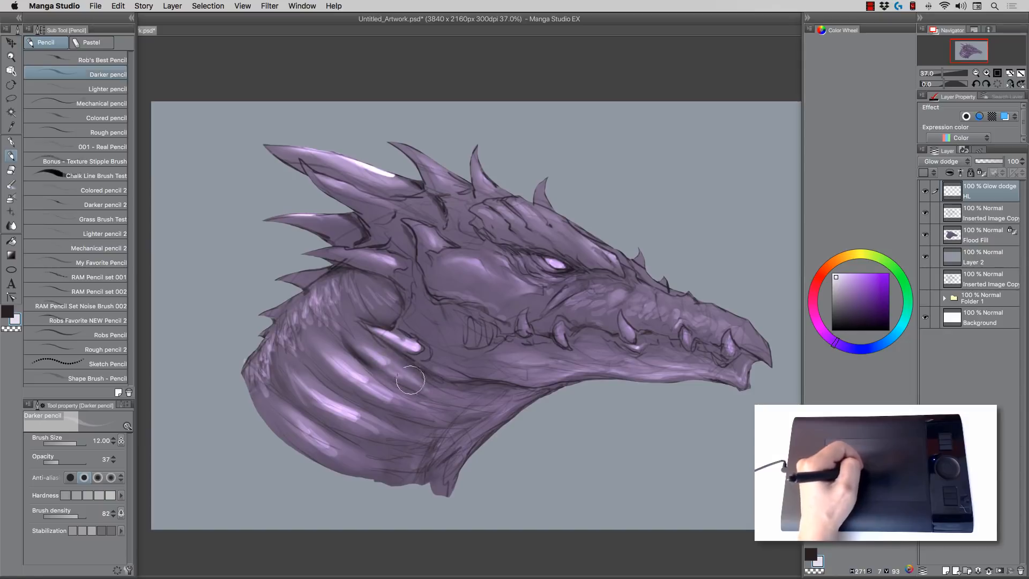
Step: Paint short highlight strokes on the throat beneath the jaw with the Darker pencil at size 8
key("[")
key("[")
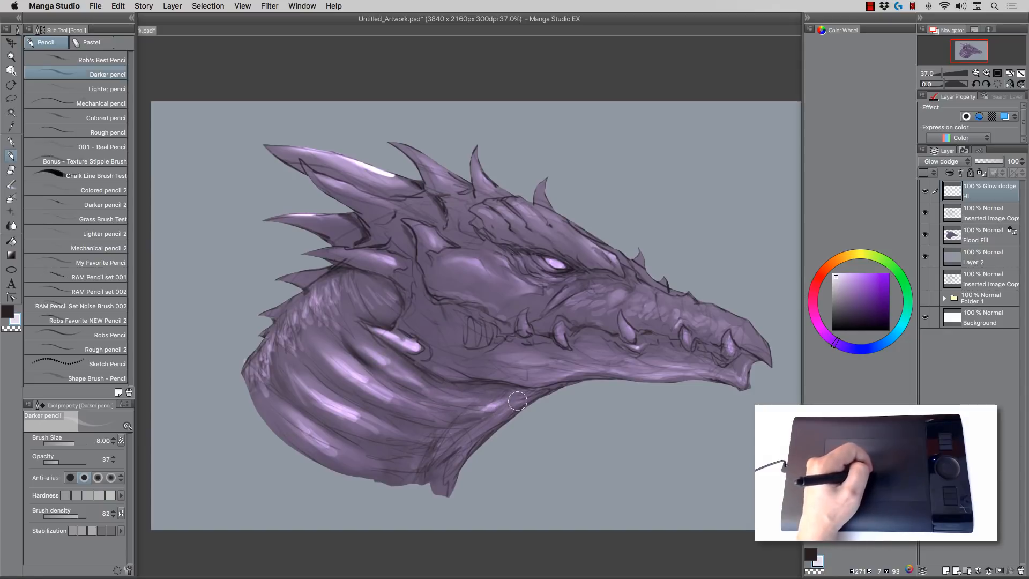
key("[")
key("[")
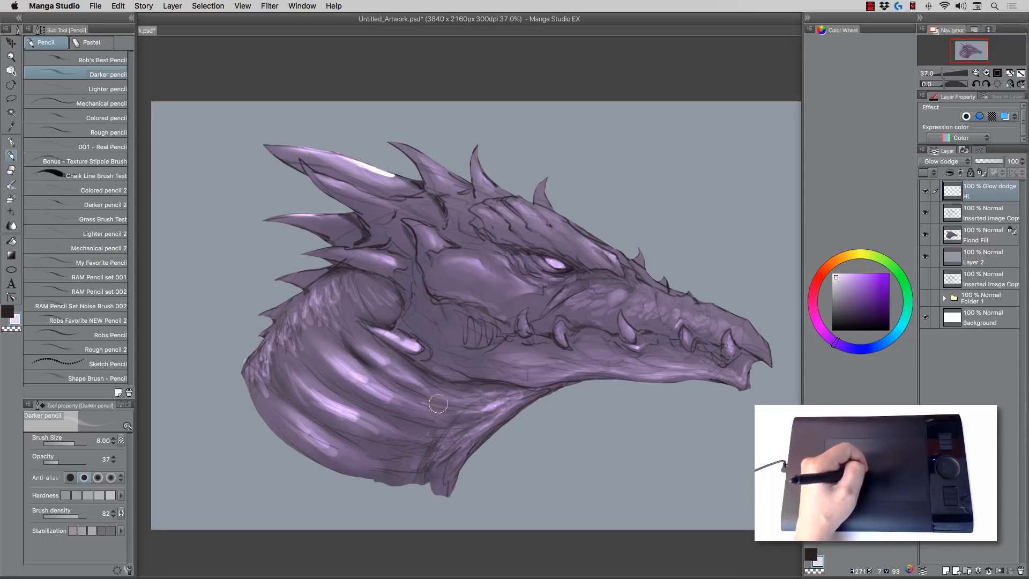
Step: Highlight the ribbed strands at the corner of the mouth with the Darker pencil, reducing the brush to sizes 6 and 4
key("[")
key("[")
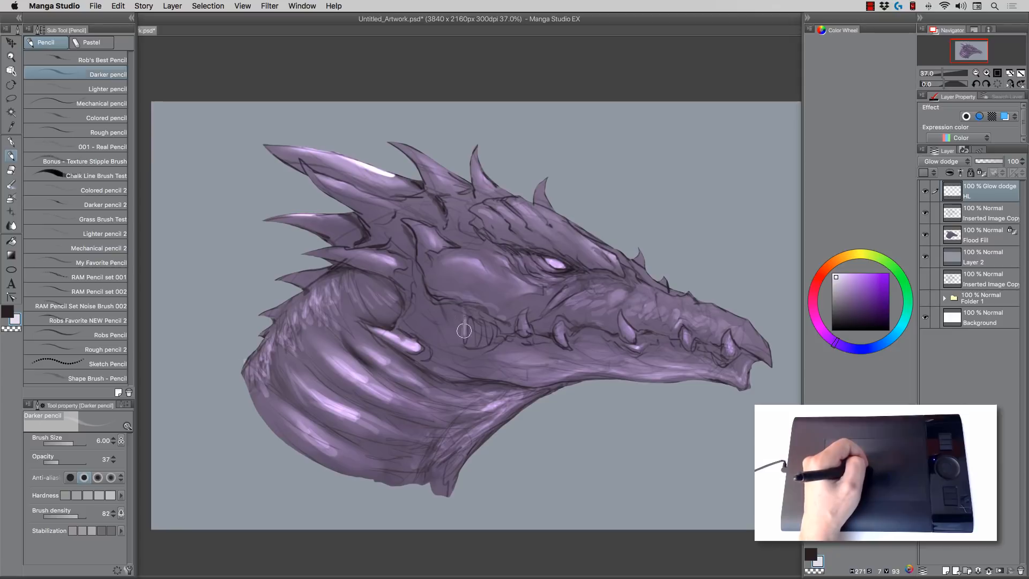
key("[")
key("[")
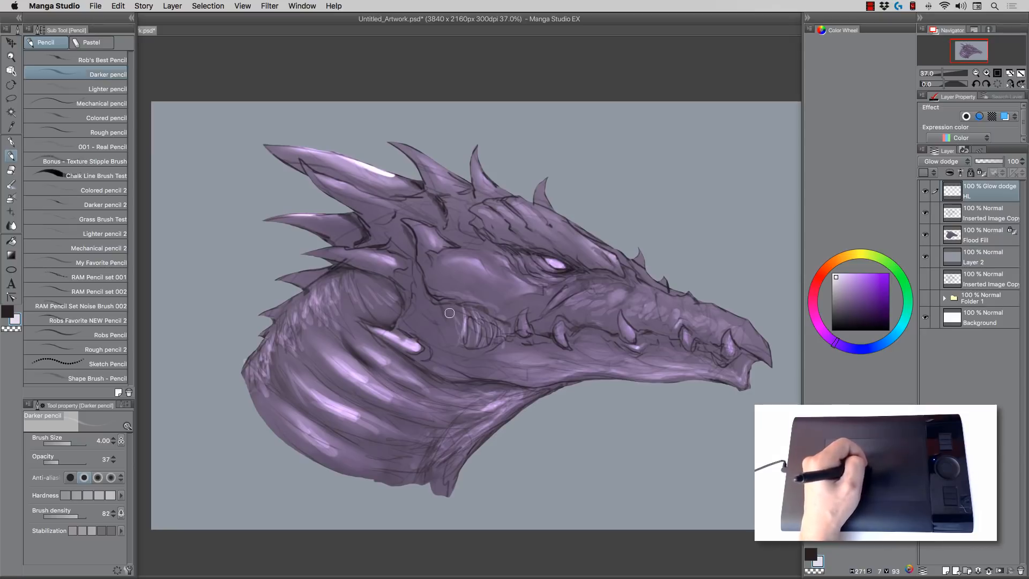
Step: Paint a bright highlight on the lower jaw below the teeth with the Darker pencil at size 8
key("]")
key("]")
key("]")
key("]")
key("]")
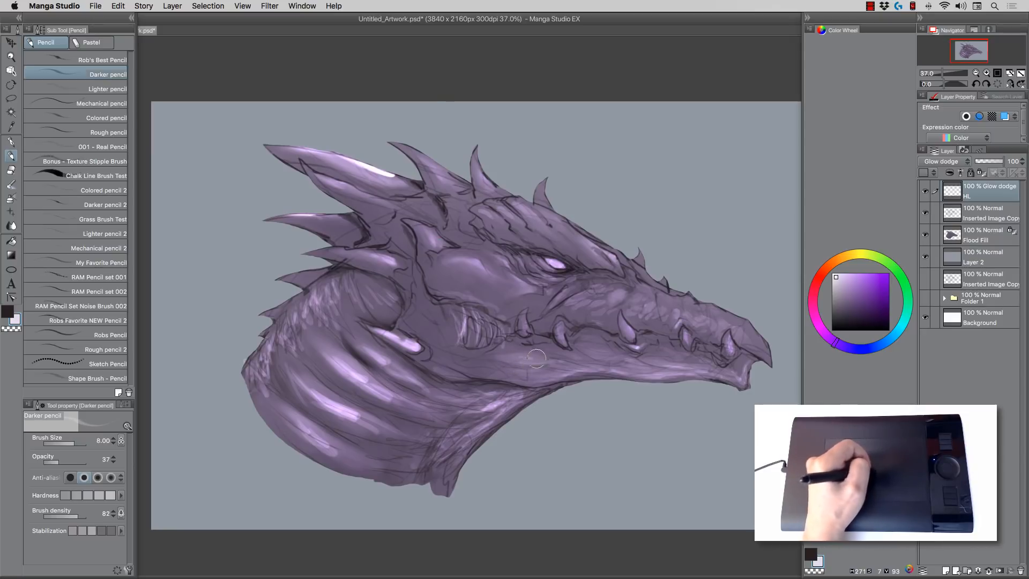
left_click_drag(513, 357, 534, 357)
left_click_drag(430, 358, 412, 350)
key("bracketleft")
key("bracketleft")
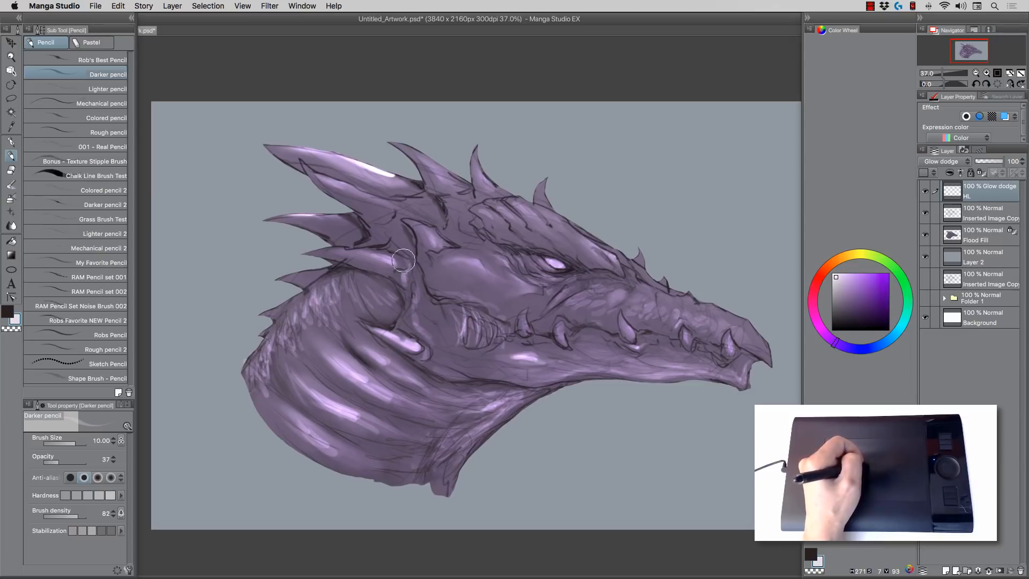
Step: Highlight the curved ridge behind the cheek with the Darker pencil at about size 10
key("bracketright")
key("bracketright")
key("bracketright")
key("bracketleft")
key("bracketleft")
key("bracketleft")
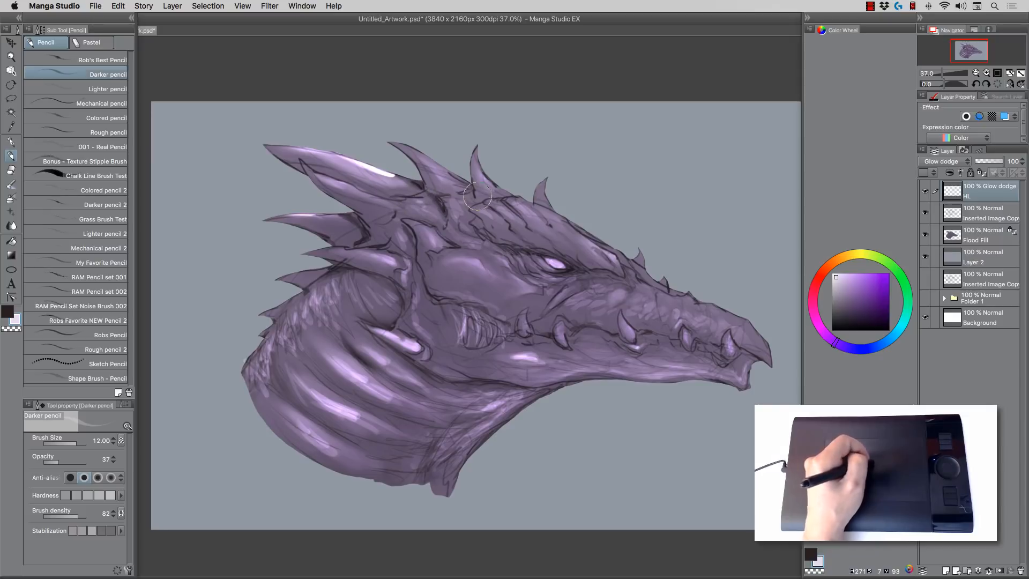
Step: Add highlights along the forehead, brow ridge and tip of the snout with the Darker pencil, reducing the brush from size 17 to 8
key("bracketright")
key("bracketright")
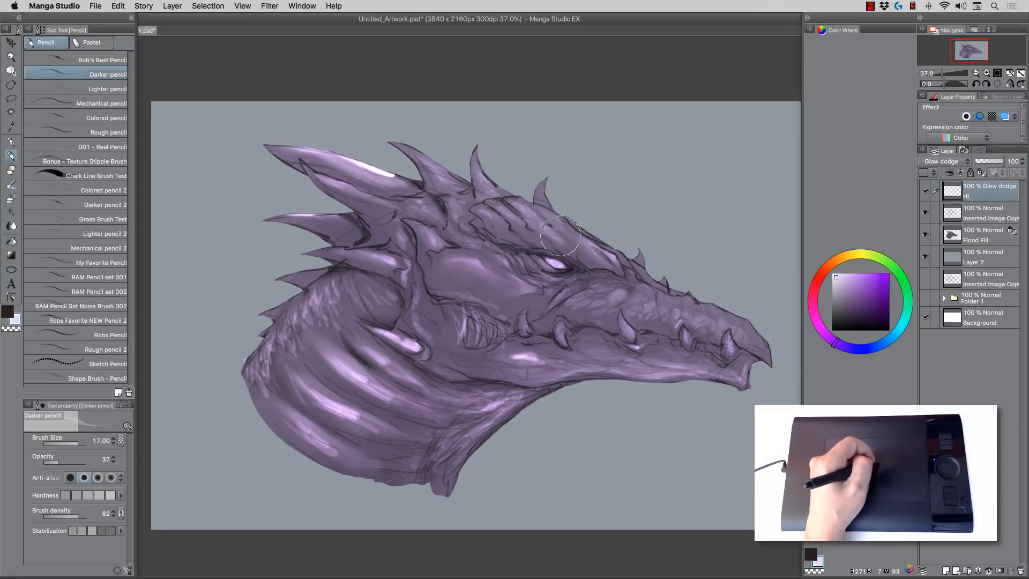
key("bracketleft")
key("bracketleft")
key("bracketleft")
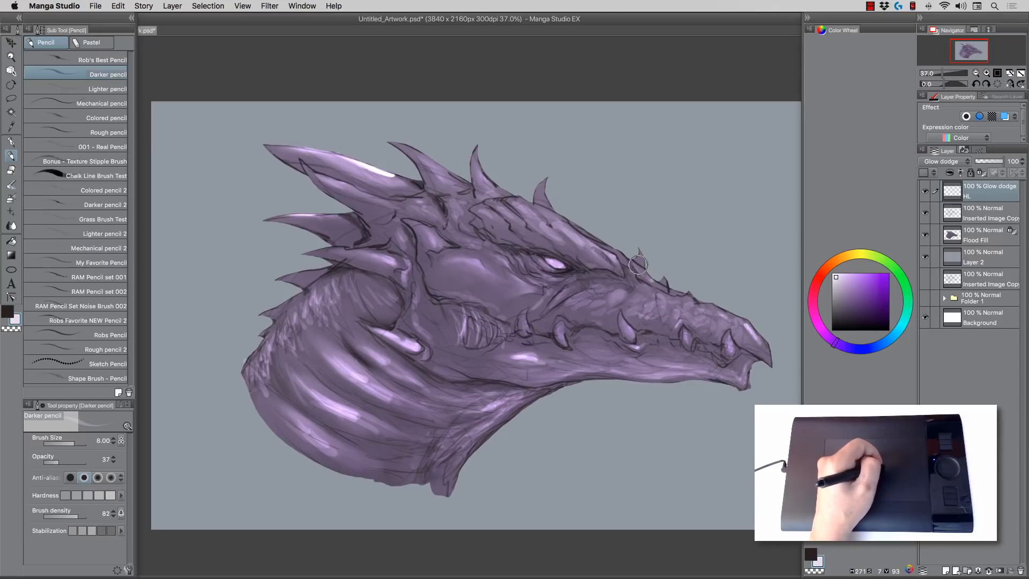
Step: Paint a strong highlight on the rounded cheek behind the eye with the Darker pencil at size 17, enlarging the brush to 40 and 30
key("bracketright")
key("bracketright")
key("bracketright")
key("bracketright")
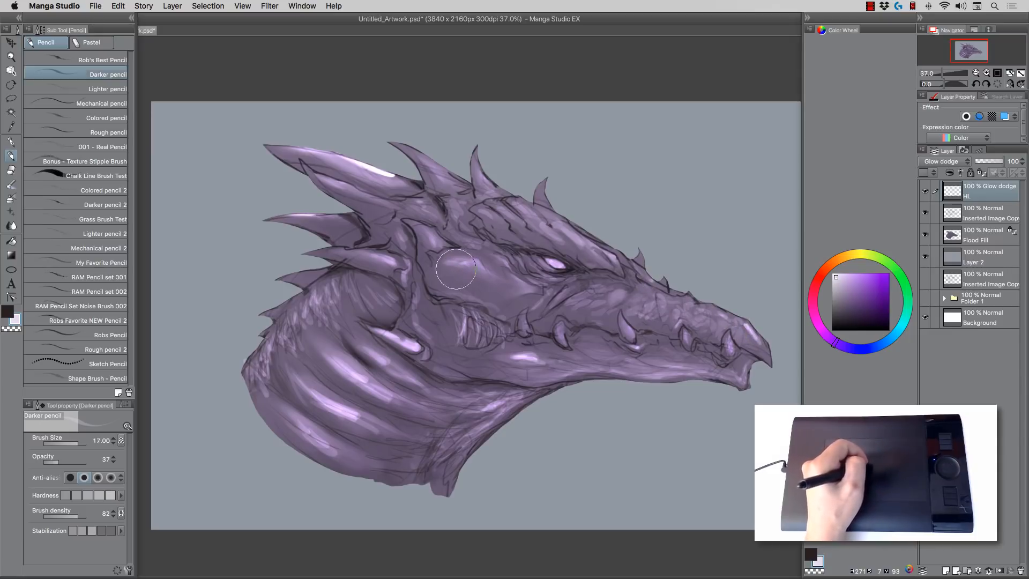
mouse_move(455, 267)
left_mouse_down()
mouse_move(471, 267)
mouse_move(454, 270)
left_mouse_up()
key("bracketright")
key("bracketright")
key("bracketright")
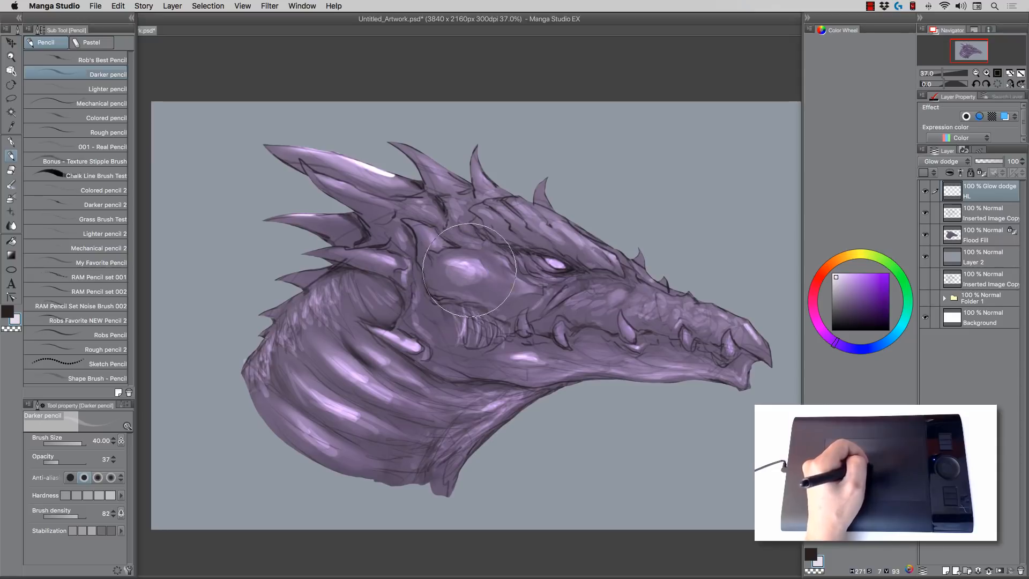
key("bracketleft")
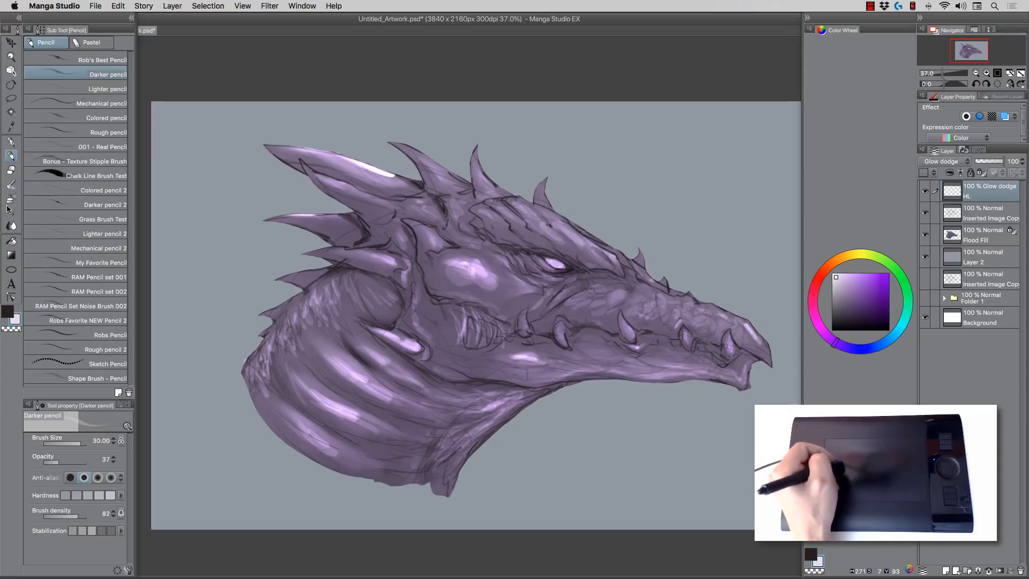
Step: Soften the highlights on the cheek, lower jaw and neck folds with the Blend tool at sizes 6 and 4
left_click(11, 225)
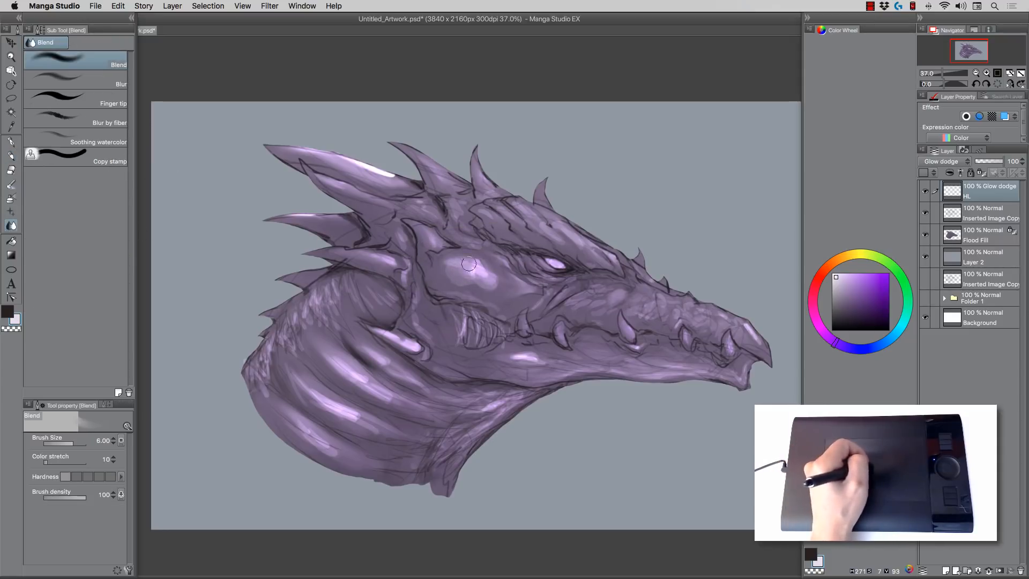
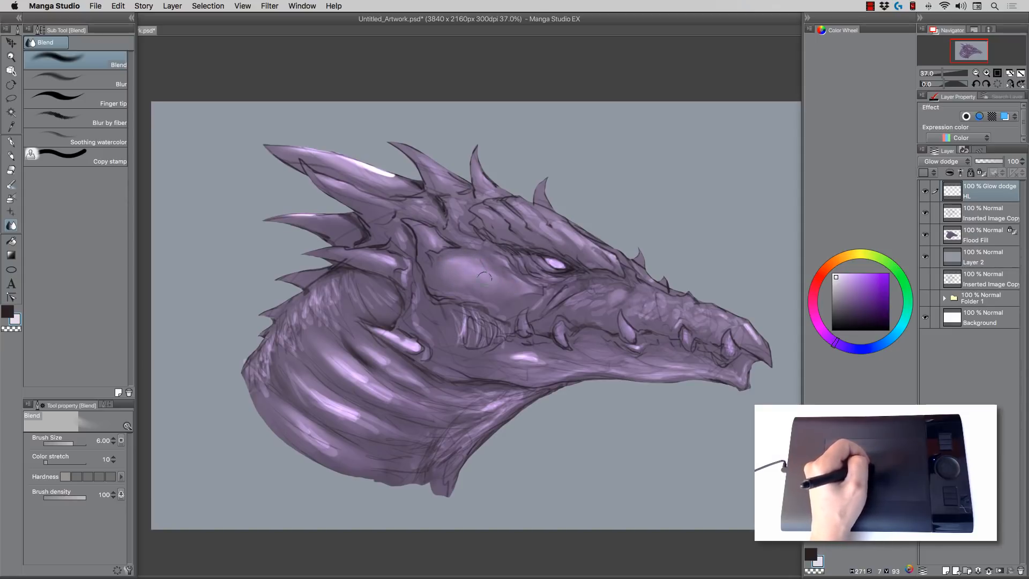
key("[")
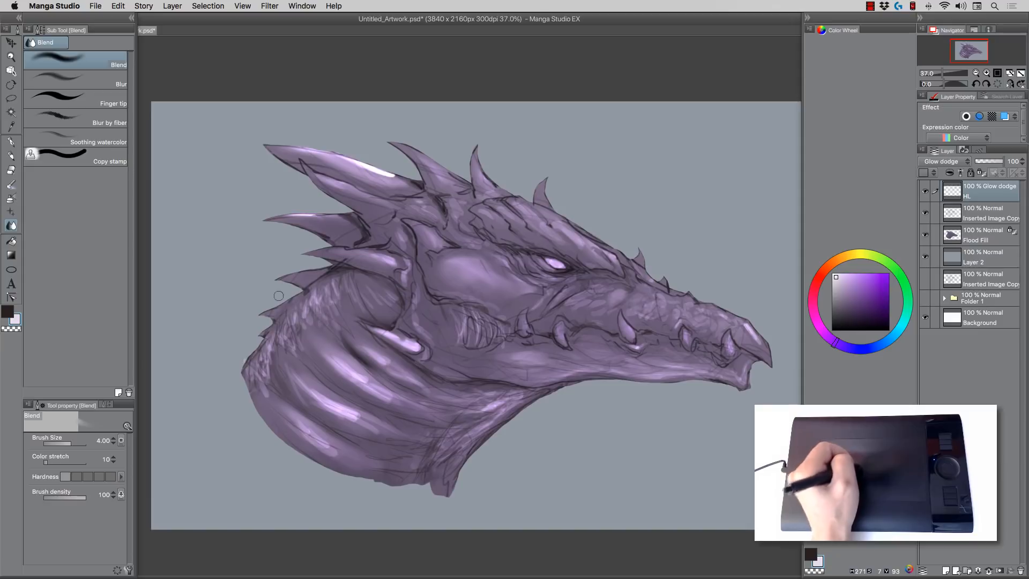
left_click_drag(338, 363, 380, 389)
left_click_drag(316, 393, 378, 421)
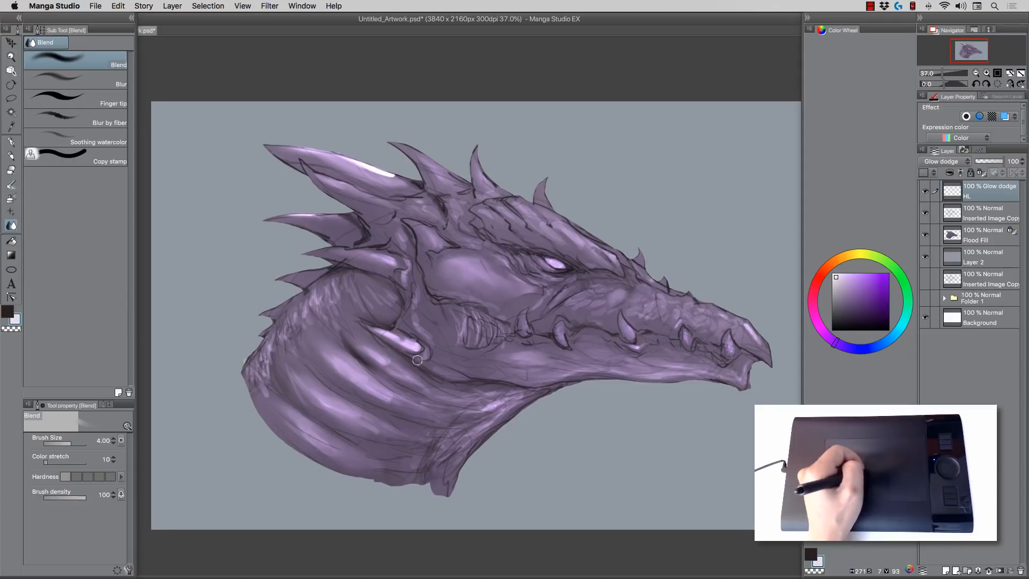
left_click_drag(418, 360, 378, 328)
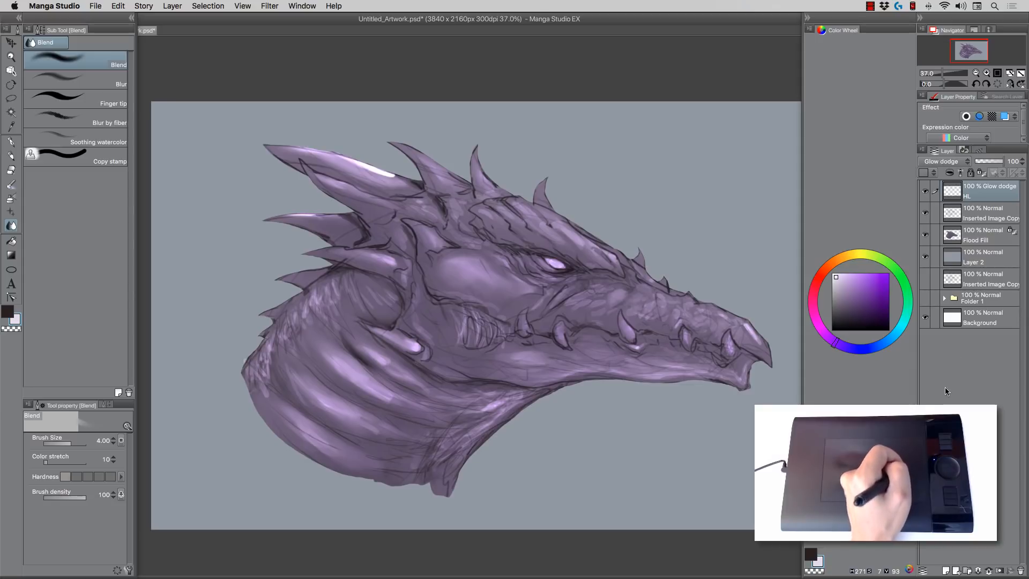
Step: Add a new raster layer above HL and name it Shadows
left_click(946, 570)
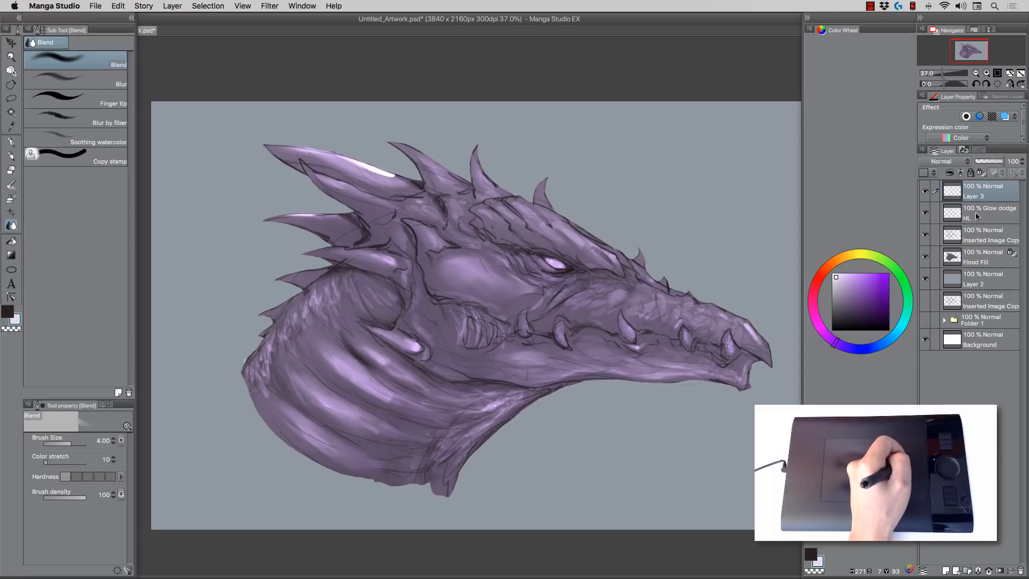
double_click(972, 196)
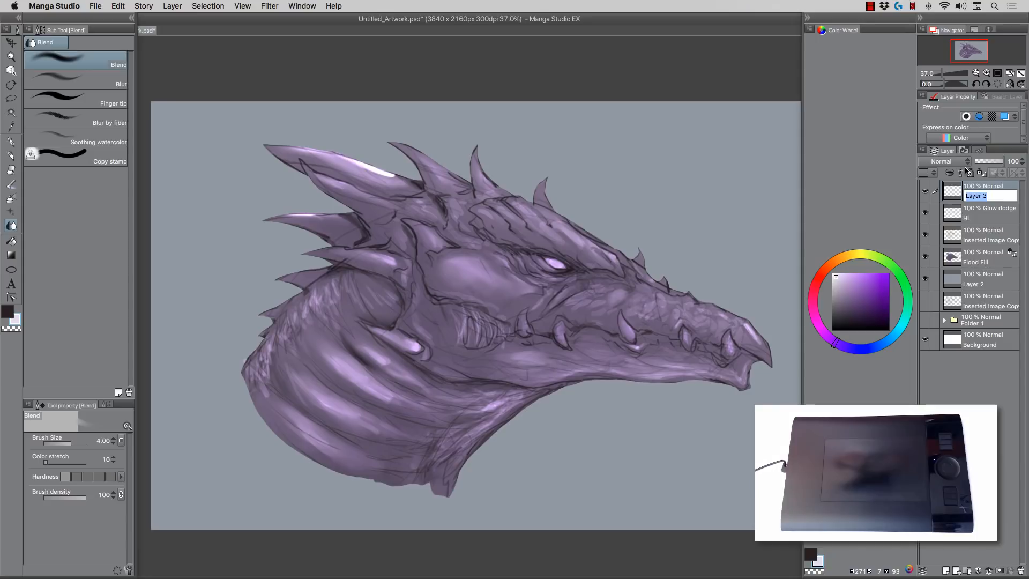
type("H")
type("hadows")
key("Return")
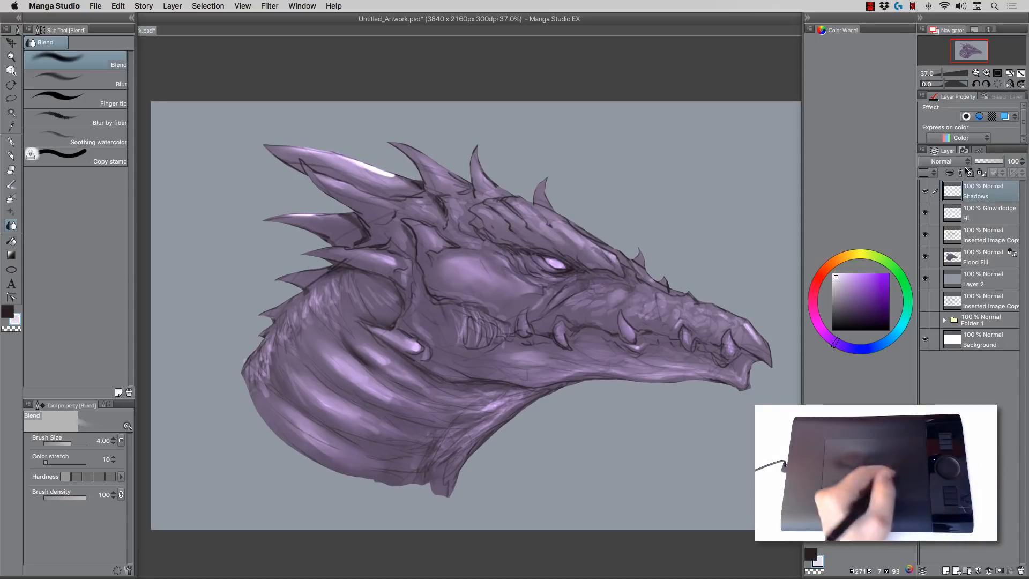
Step: Set the Shadows layer to the Multiply blending mode and move it below the HL layer
left_click(942, 161)
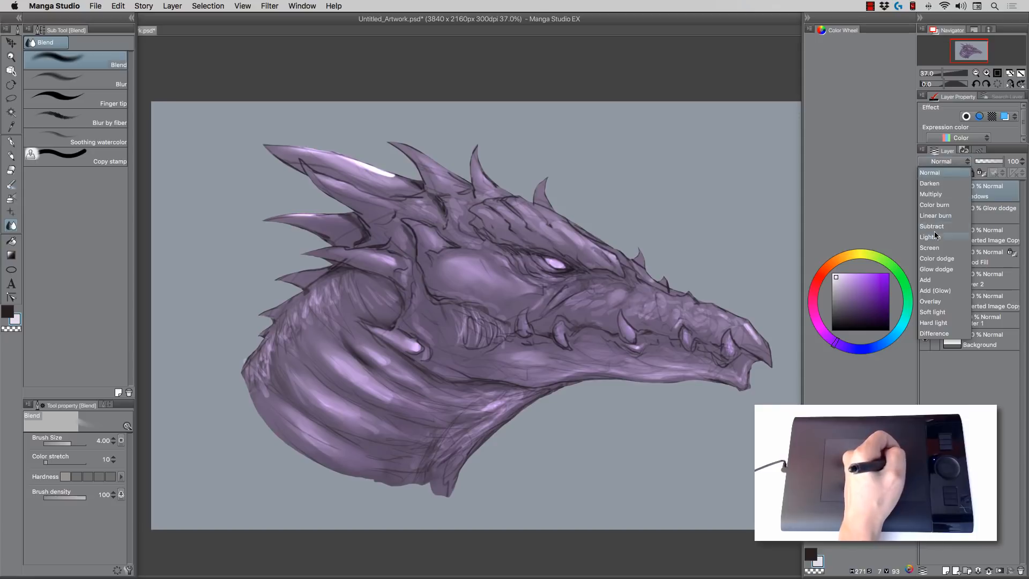
left_click(924, 194)
left_click_drag(970, 197, 968, 220)
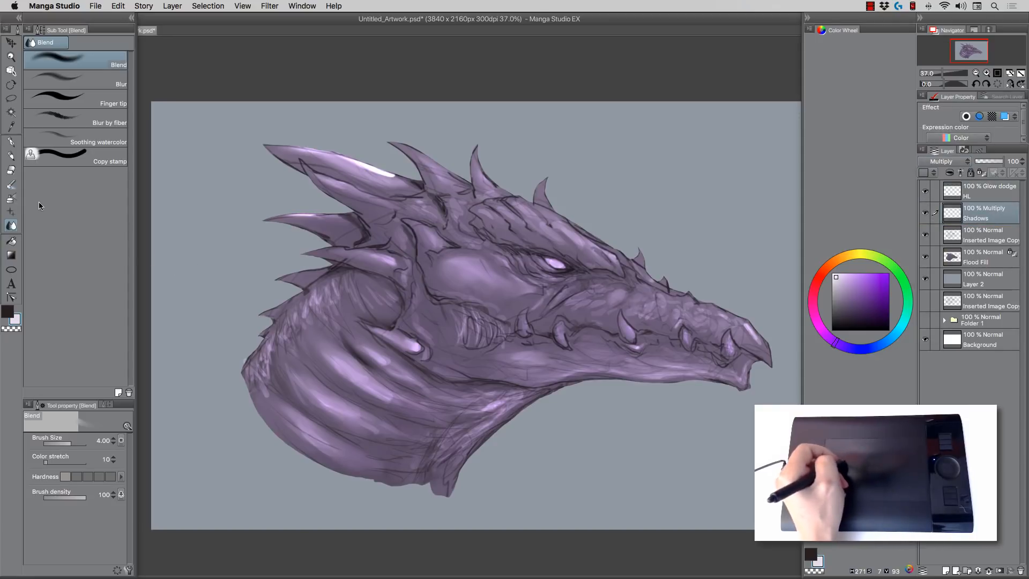
Step: Switch to the Darker pencil at size 6 and pick a dark greyish purple (H 271, S 12, V 41) for the shadows
left_click(12, 200)
left_click(10, 186)
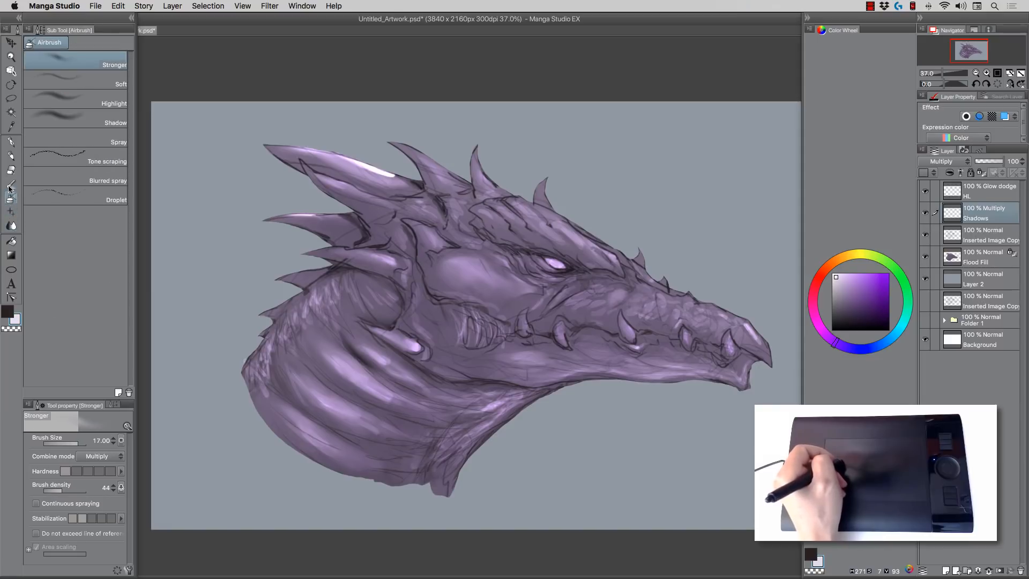
left_click(11, 157)
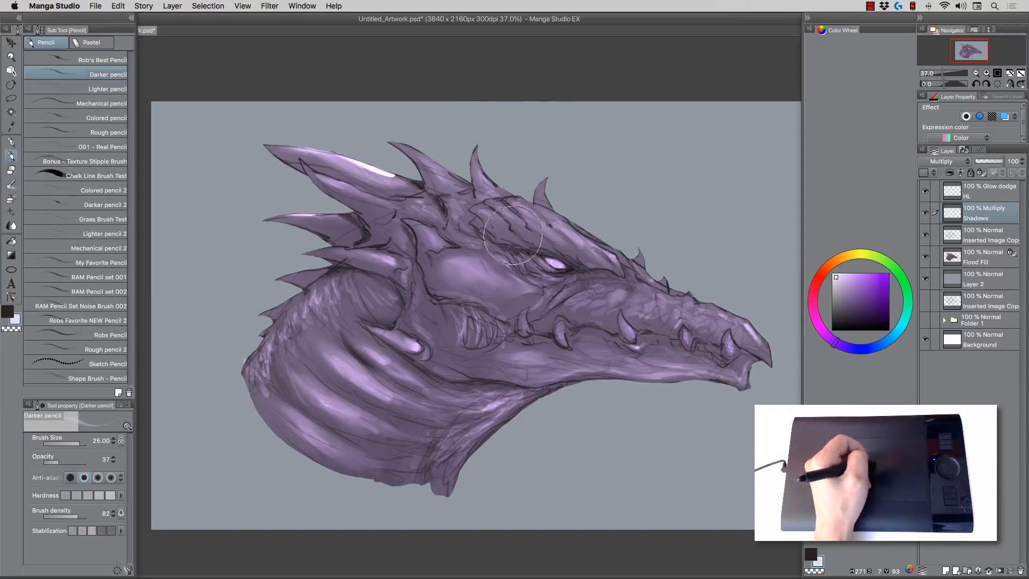
key("[")
key("[")
key("[")
key("[")
key("[")
key("[")
key("[")
key("[")
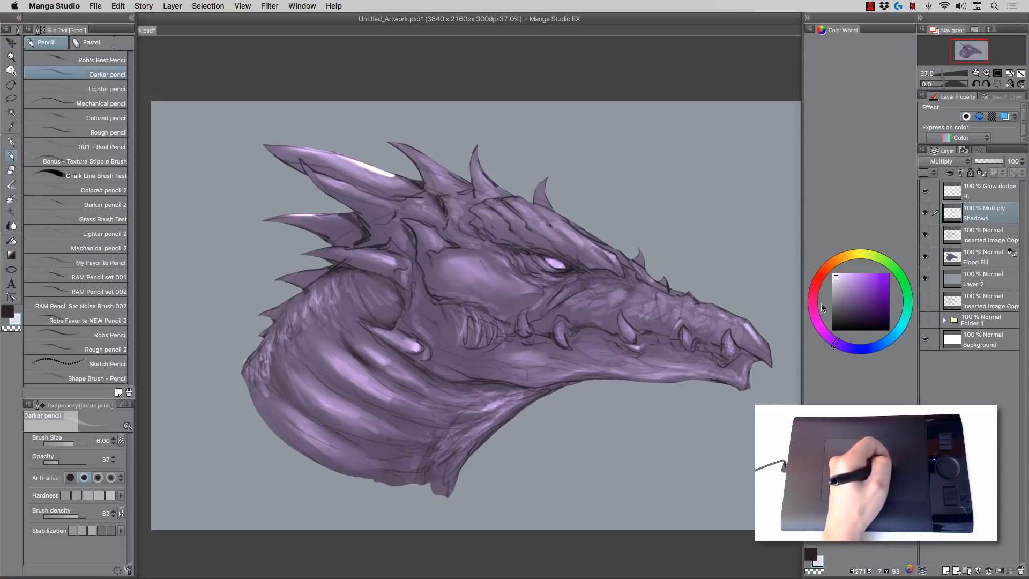
left_click(838, 307)
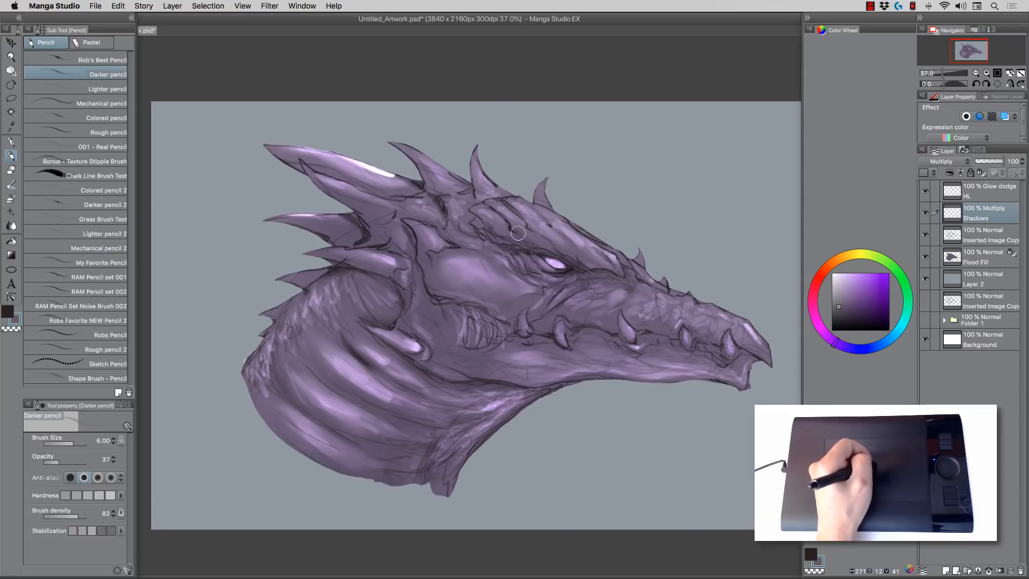
Step: Shade the brow and the area around the eye on the Shadows layer with the Darker pencil at sizes 12 and 8
key("bracketright")
key("bracketright")
key("bracketright")
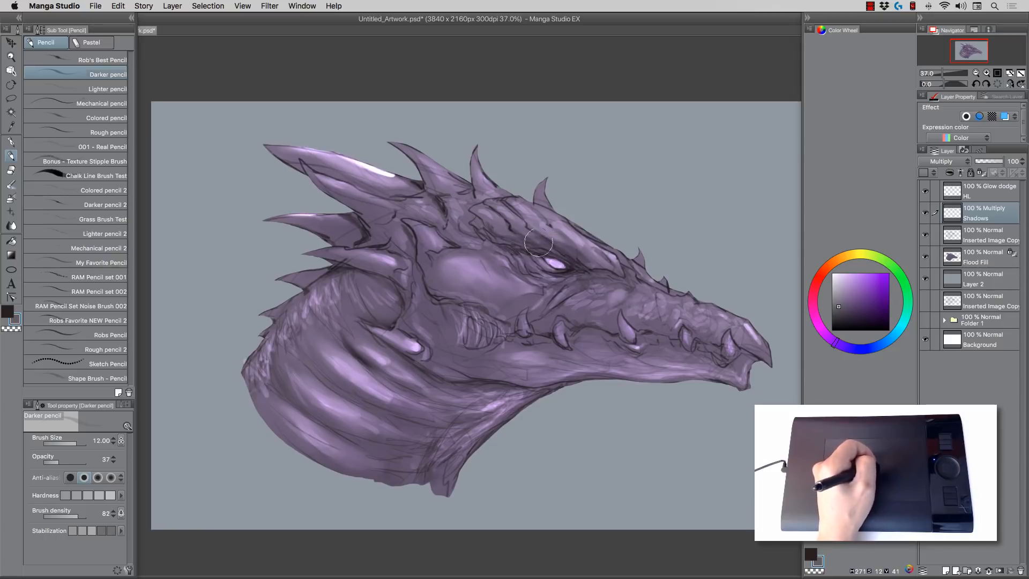
key("bracketright")
key("bracketleft")
key("bracketleft")
key("bracketleft")
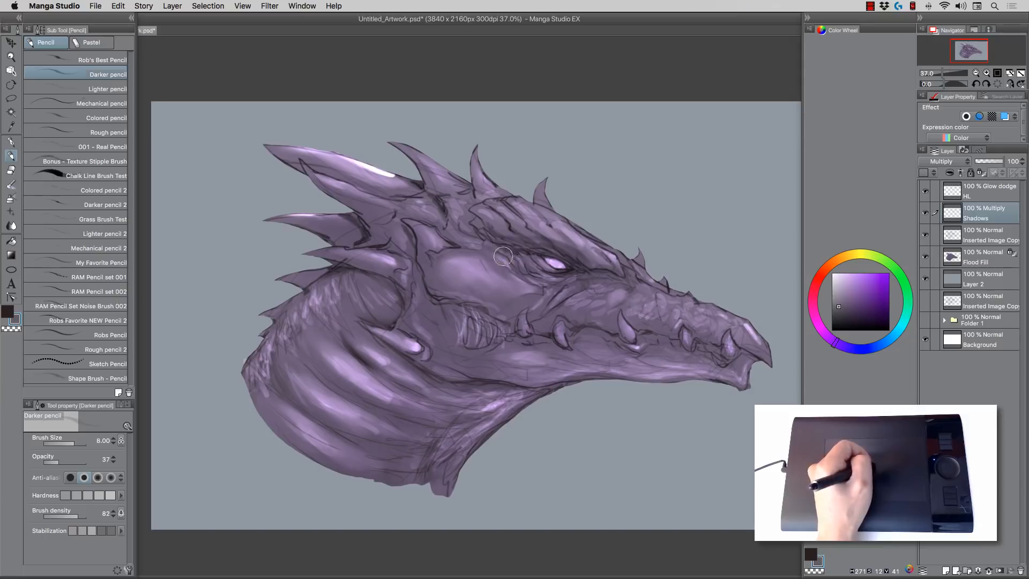
key("bracketleft")
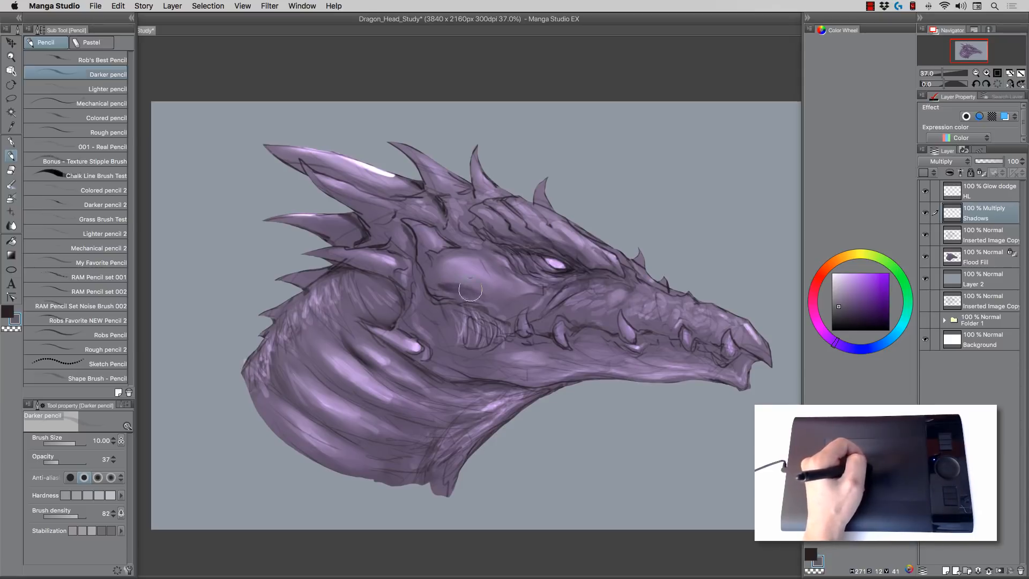
Step: Shade the lower edge of the cheek with the Darker pencil at sizes 10 and 12, and smooth the shadows with the Blend tool at size 4
key("bracketright")
key("bracketright")
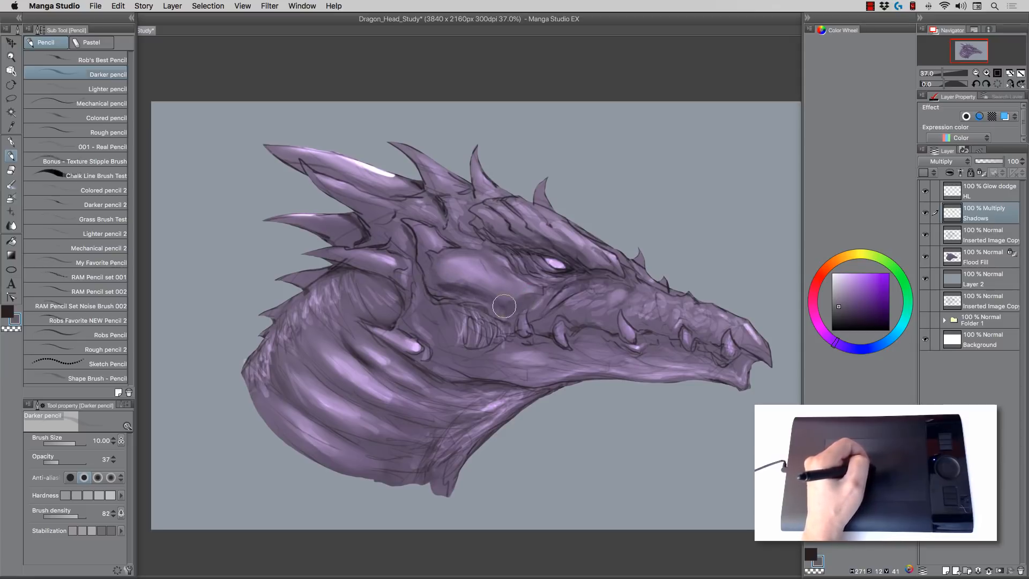
key("bracketright")
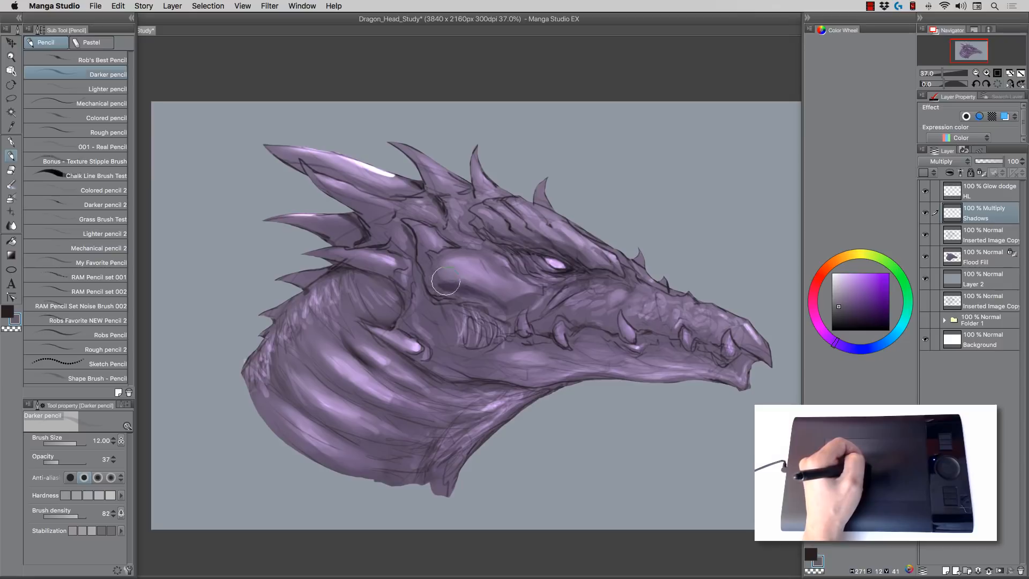
left_click_drag(456, 284, 443, 280)
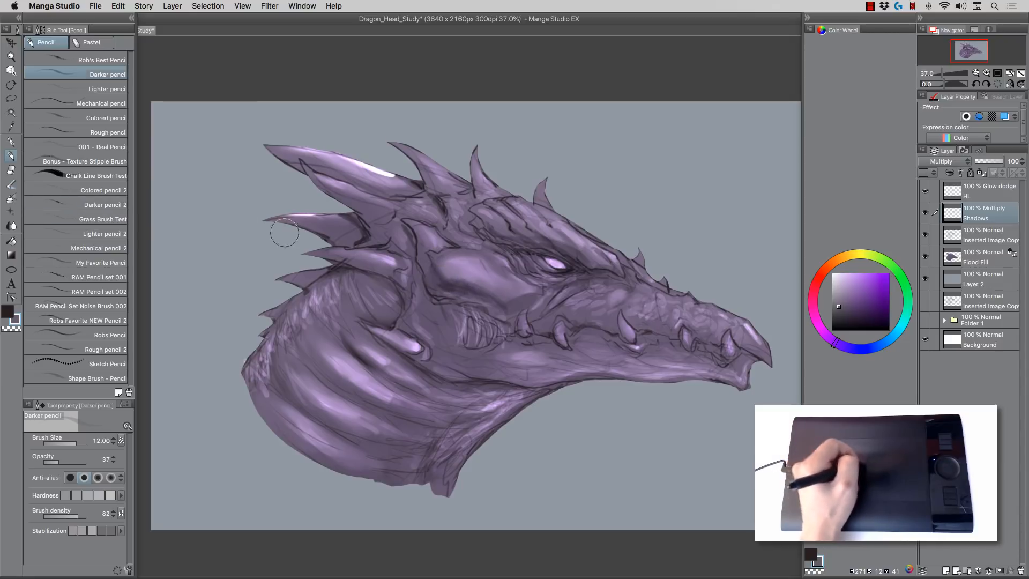
left_click(12, 225)
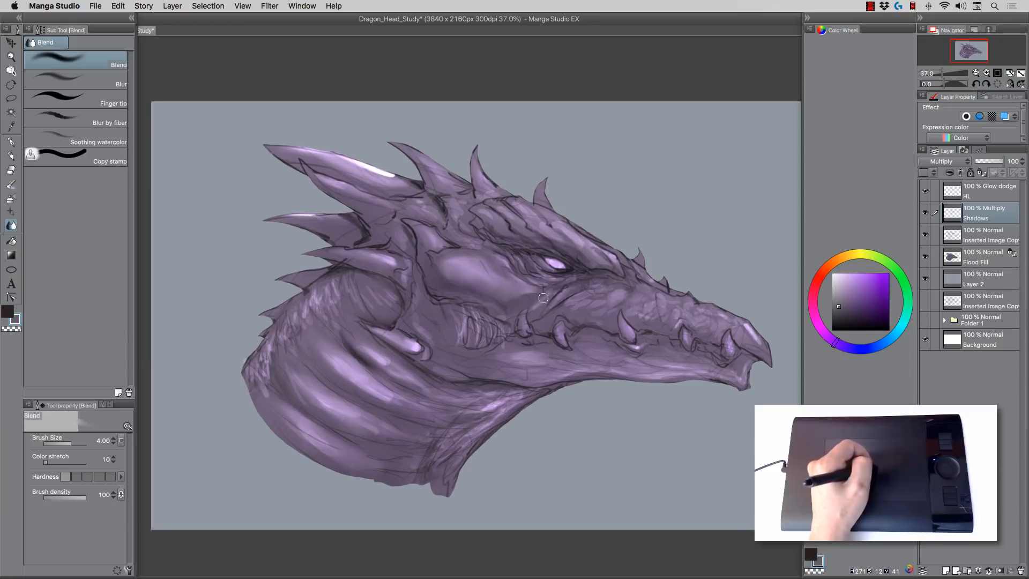
Step: Paint shadows over the back of the neck and between the upper neck folds with the Darker pencil at sizes 15 to 25
left_click(11, 156)
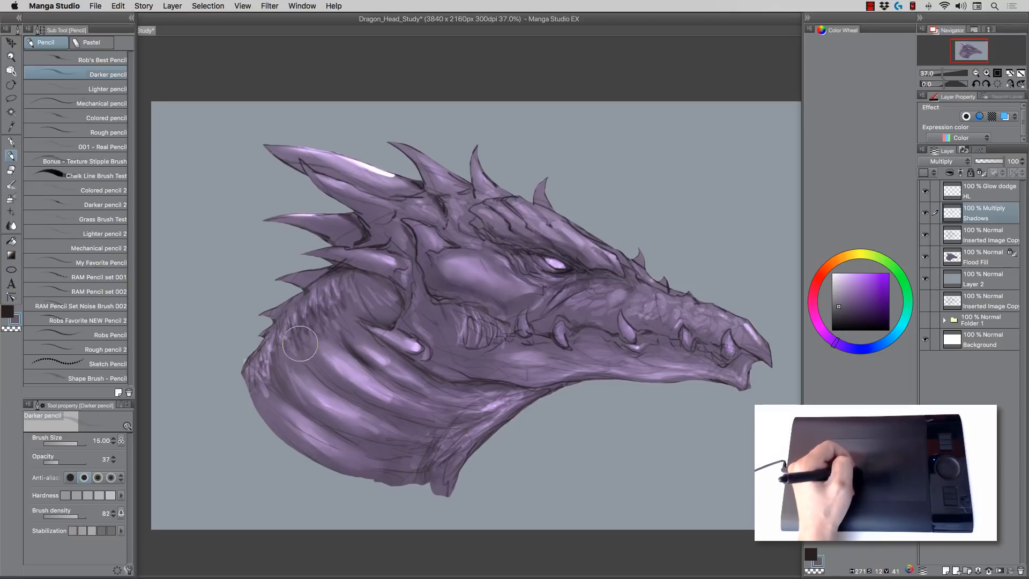
key("]")
key("]")
key("]")
mouse_move(318, 363)
left_mouse_down()
mouse_move(338, 387)
mouse_move(325, 373)
mouse_move(390, 398)
mouse_move(356, 392)
mouse_move(444, 408)
left_mouse_up()
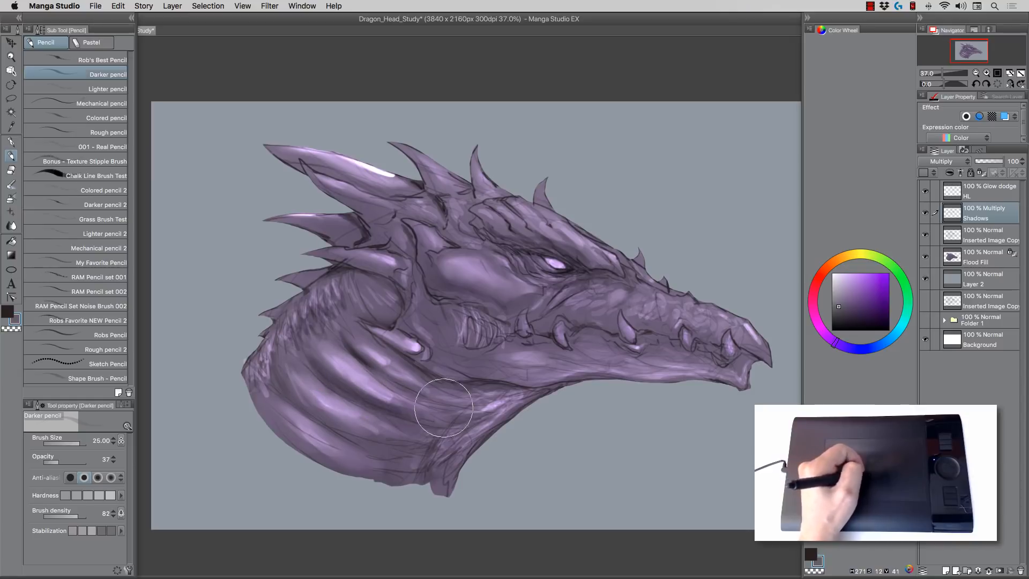
left_click_drag(382, 370, 470, 414)
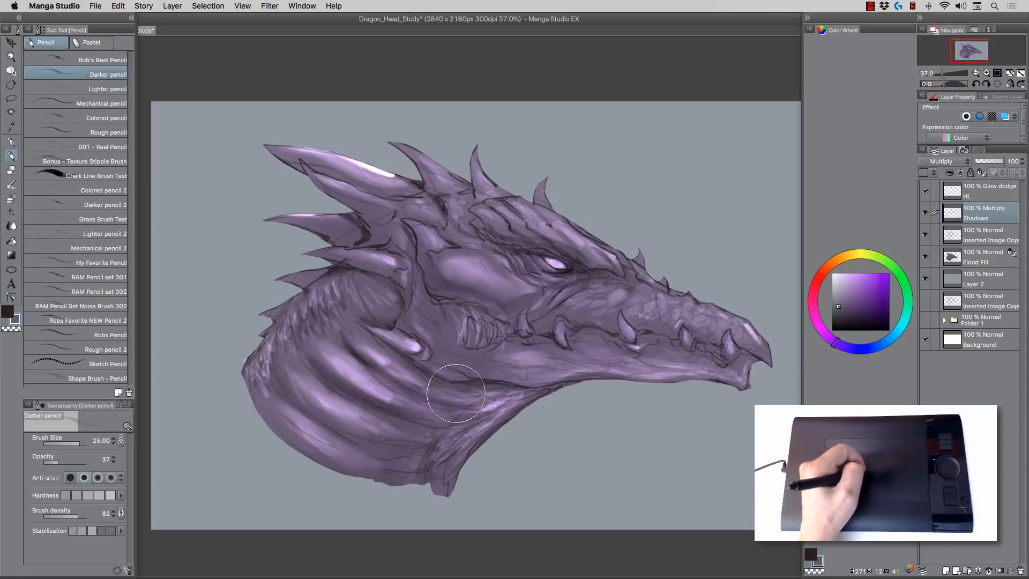
Step: Darken the neck folds and the throat area with broad Darker pencil strokes at sizes 20 to 50
key("[")
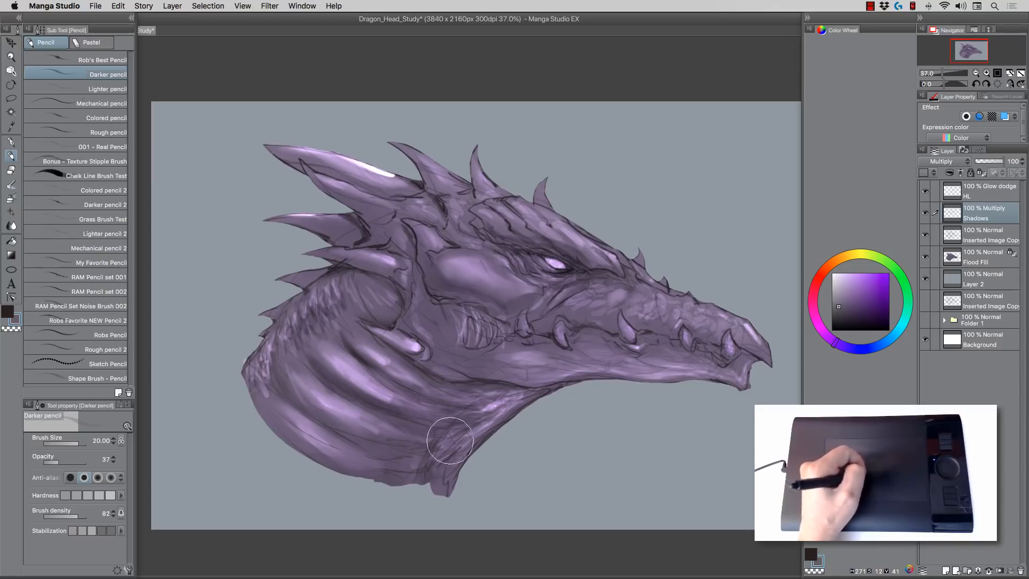
key("]")
key("]")
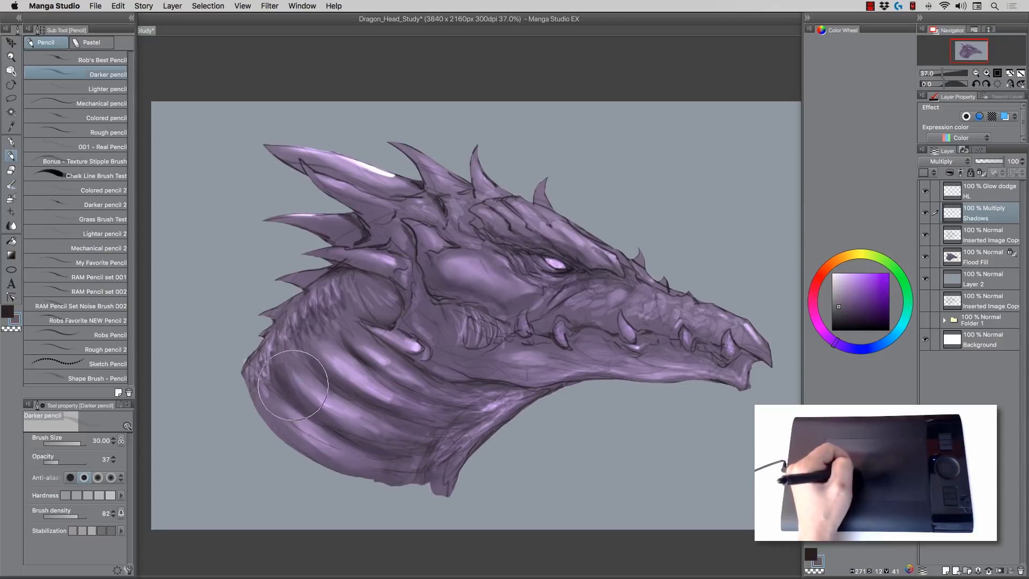
key("]")
key("]")
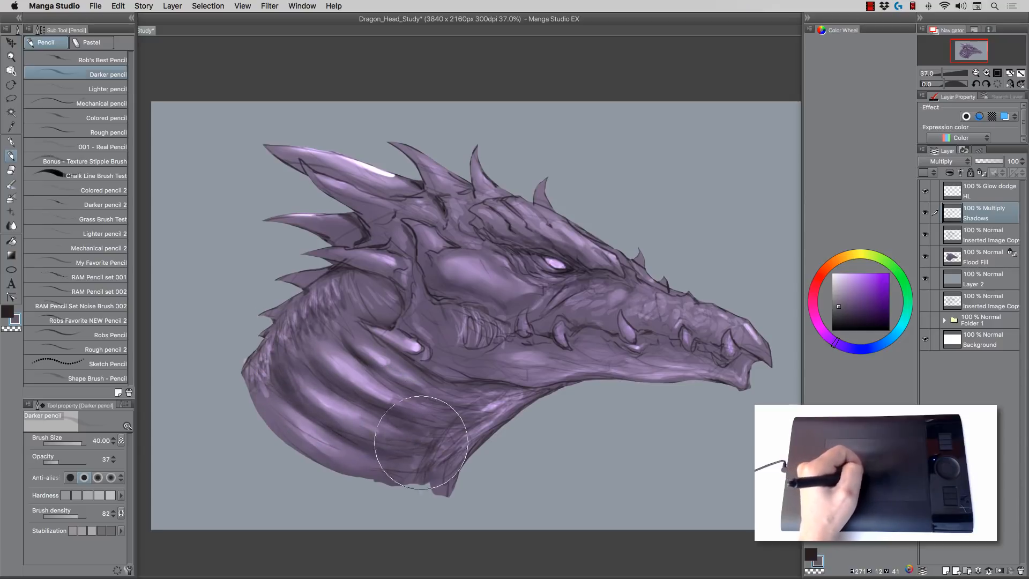
key("bracketright")
key("bracketright")
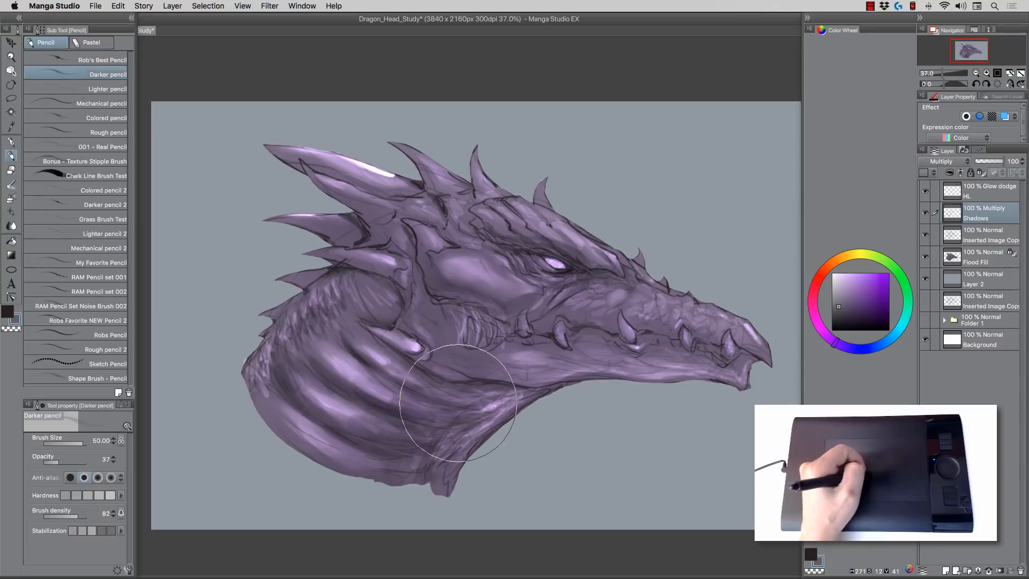
key("bracketleft")
key("bracketleft")
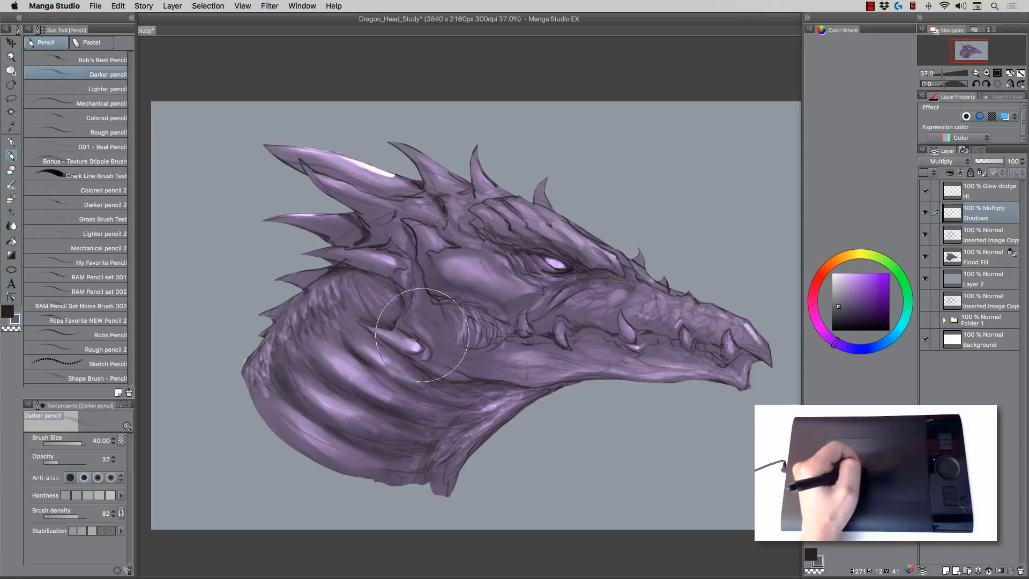
Step: Deepen the shadows under the jaw and across the lower neck folds with the Darker pencil at sizes 17 to 40
key("bracketleft")
key("bracketleft")
key("bracketleft")
key("bracketleft")
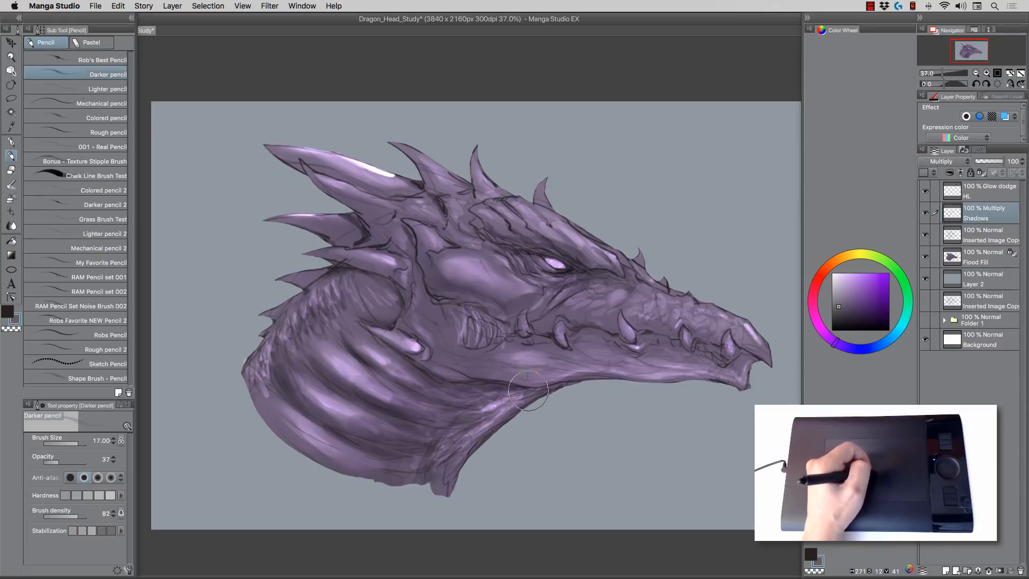
key("bracketright")
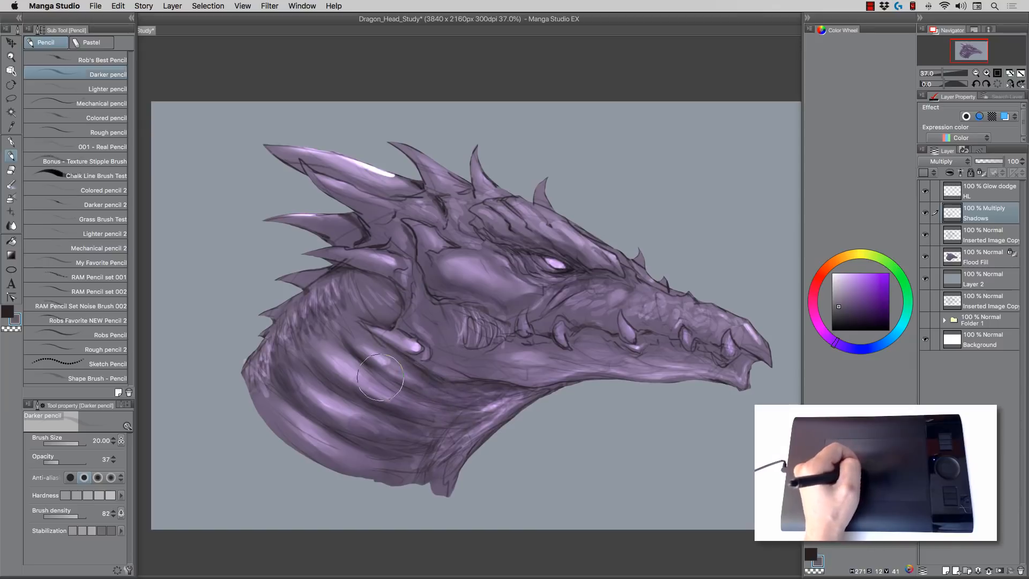
key("bracketright")
key("bracketright")
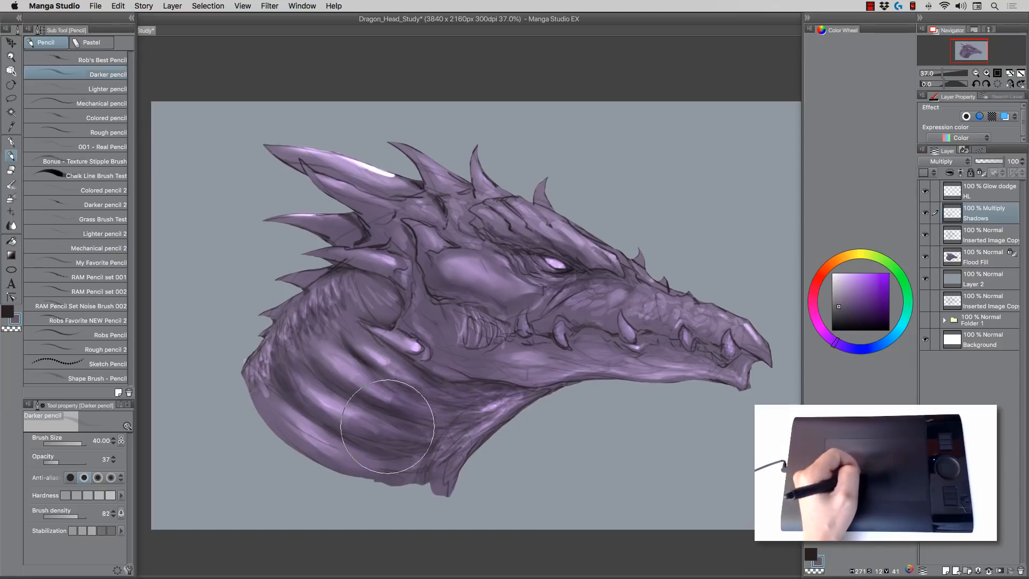
key("bracketleft")
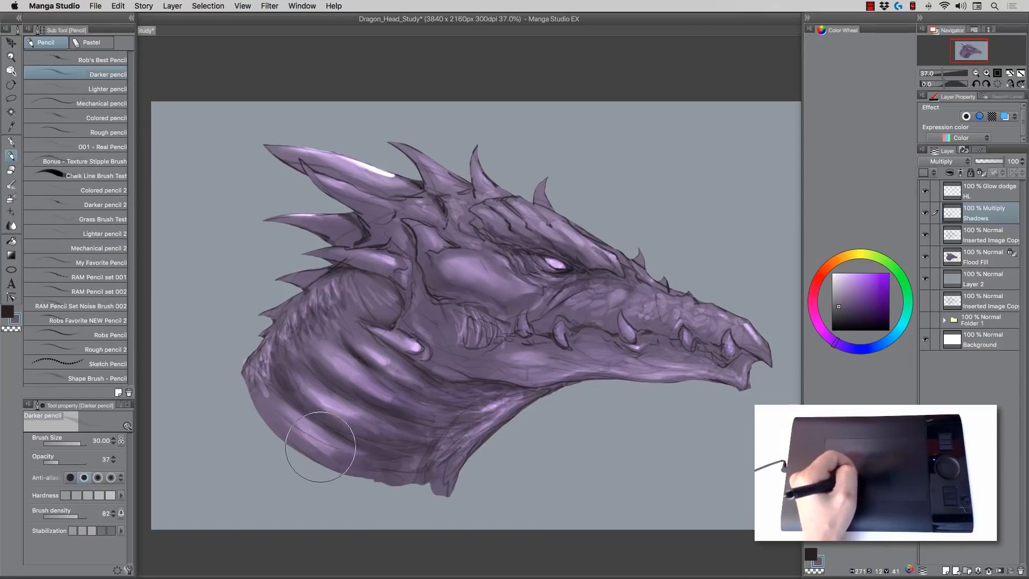
key("bracketright")
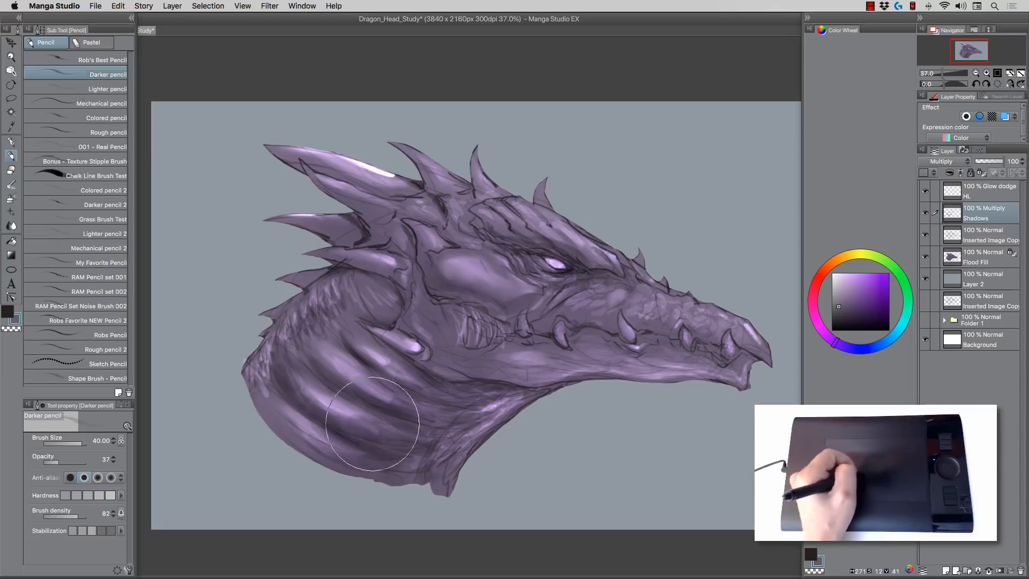
left_click_drag(373, 424, 326, 380)
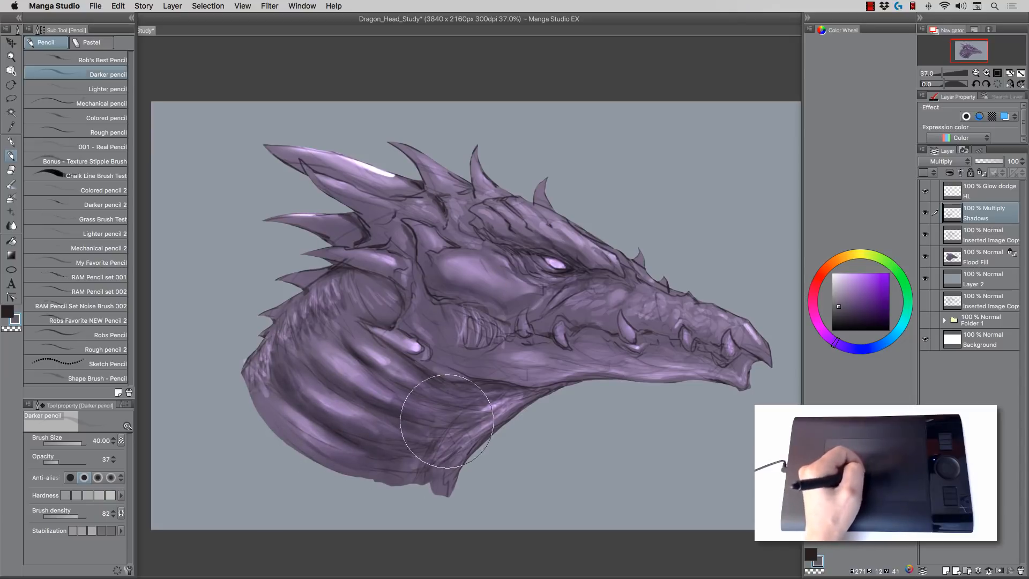
Step: Shade the upper throat and the ridged muscle at the jaw hinge with the Darker pencil at sizes 30 and 25
key("bracketleft")
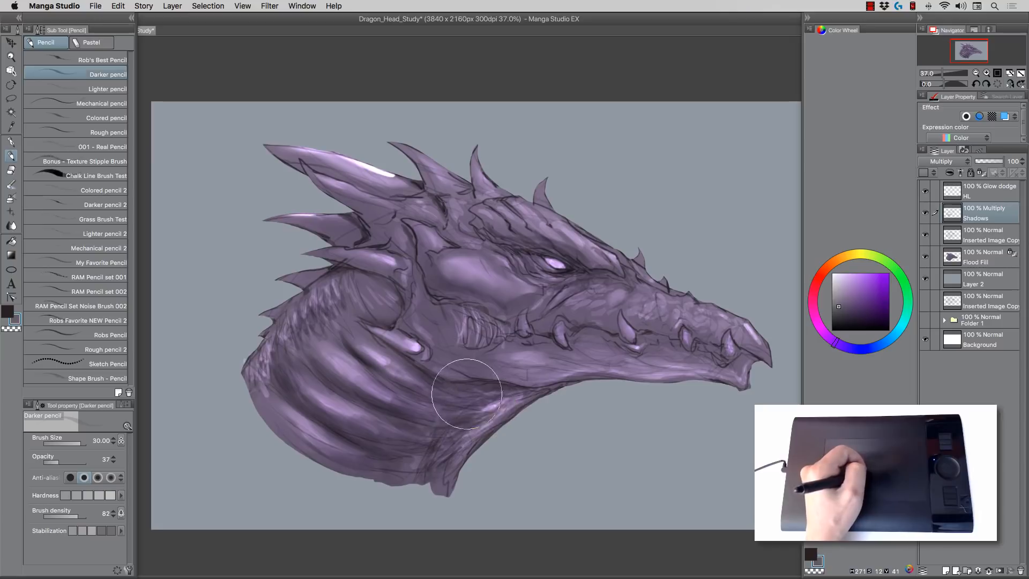
key("bracketleft")
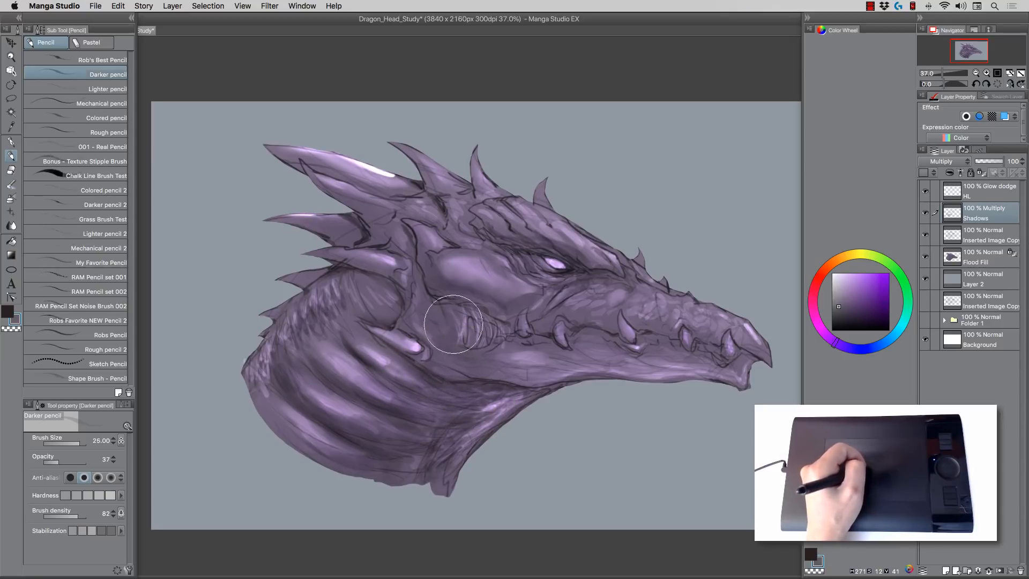
left_click_drag(446, 307, 503, 323)
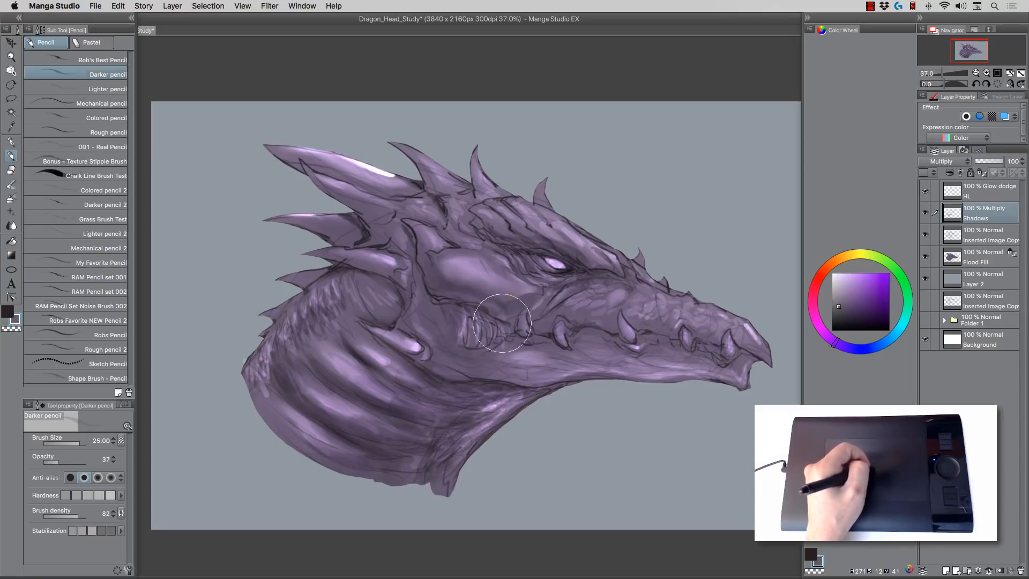
Step: Shade the back of the head and the bases of the rear horns with the Darker pencil at sizes 20 and 17
key("bracketleft")
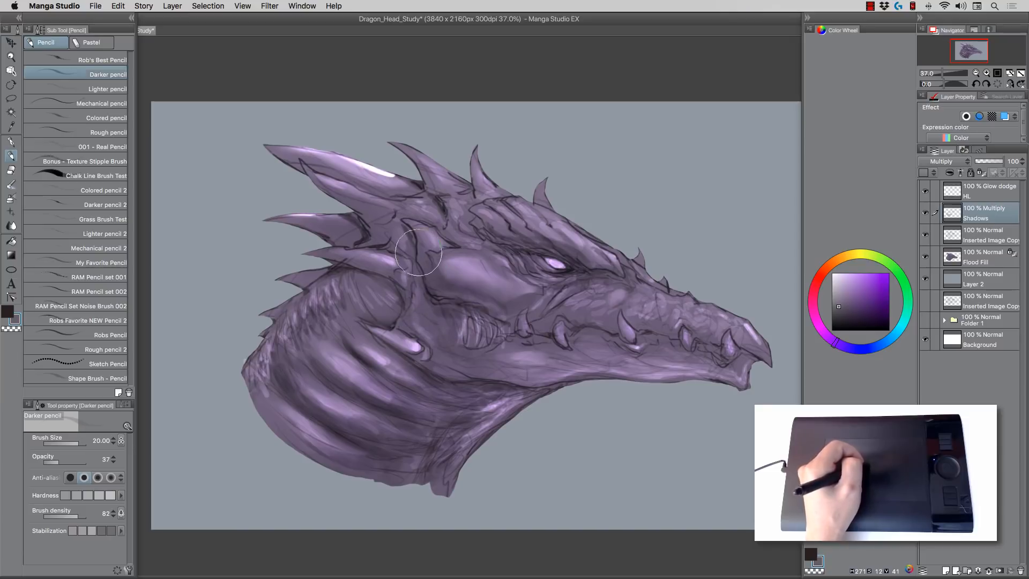
key("bracketleft")
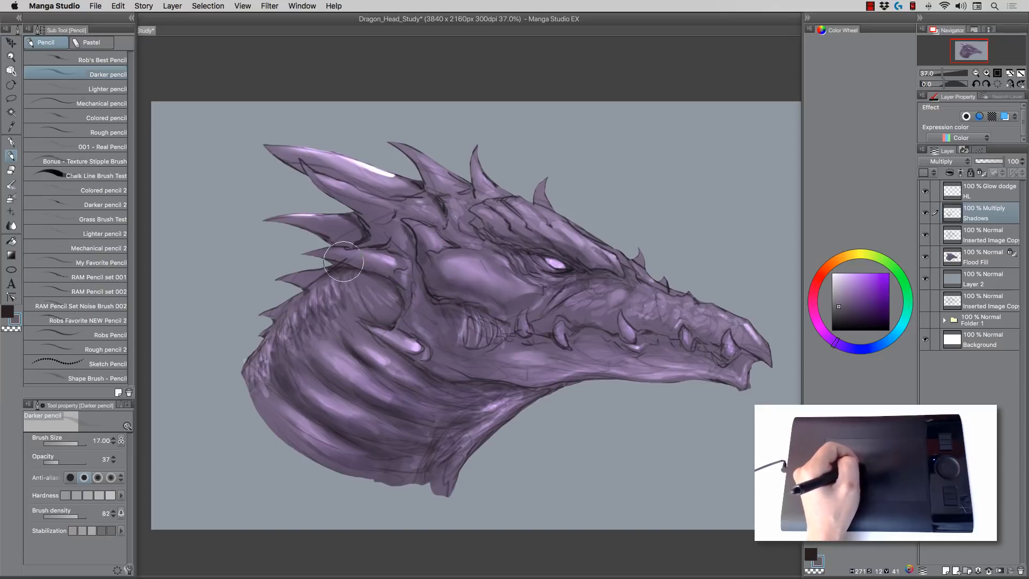
mouse_move(344, 262)
left_mouse_down()
mouse_move(377, 271)
mouse_move(334, 260)
mouse_move(396, 284)
left_mouse_up()
mouse_move(314, 232)
left_mouse_down()
mouse_move(357, 239)
mouse_move(381, 223)
mouse_move(349, 202)
mouse_move(384, 218)
mouse_move(328, 184)
mouse_move(380, 191)
mouse_move(330, 176)
mouse_move(409, 198)
mouse_move(439, 192)
mouse_move(412, 160)
mouse_move(480, 193)
mouse_move(478, 167)
left_mouse_up()
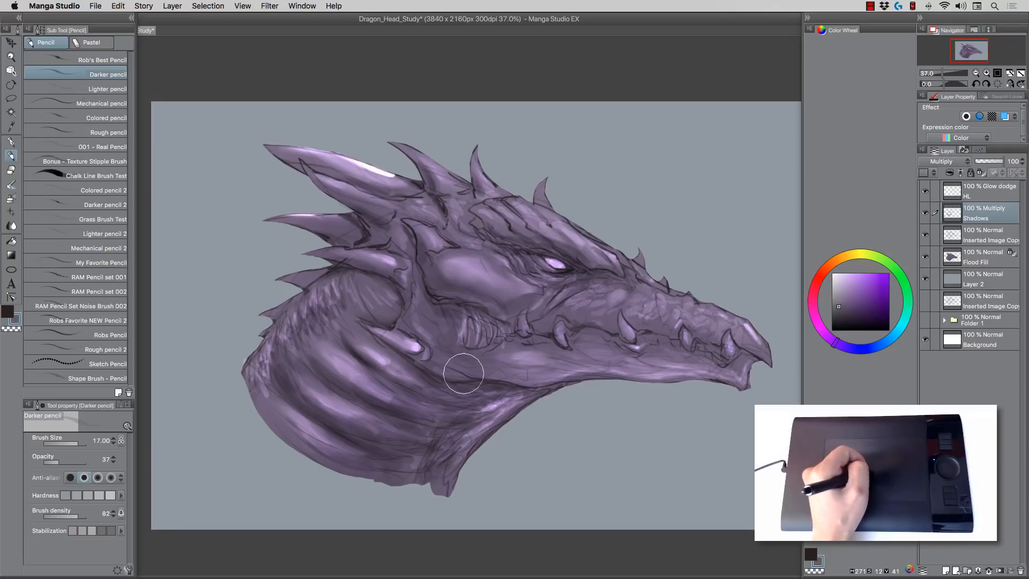
Step: Shade along the lower jaw and beneath the teeth with the Darker pencil, starting at size 17 and reducing it
mouse_move(464, 374)
left_mouse_down()
mouse_move(530, 373)
mouse_move(516, 381)
mouse_move(506, 368)
mouse_move(575, 358)
mouse_move(563, 356)
mouse_move(569, 369)
mouse_move(548, 377)
mouse_move(572, 371)
left_mouse_up()
key("[")
mouse_move(539, 339)
left_mouse_down()
mouse_move(544, 351)
mouse_move(514, 353)
left_mouse_up()
mouse_move(599, 353)
left_mouse_down()
mouse_move(641, 355)
mouse_move(594, 356)
mouse_move(592, 339)
mouse_move(657, 361)
mouse_move(635, 371)
mouse_move(666, 372)
mouse_move(687, 356)
mouse_move(666, 346)
left_mouse_up()
Step: Shade the rear of the brow and the scaly upper neck below the horns with the Darker pencil at sizes 12, 8 and 10
key("[")
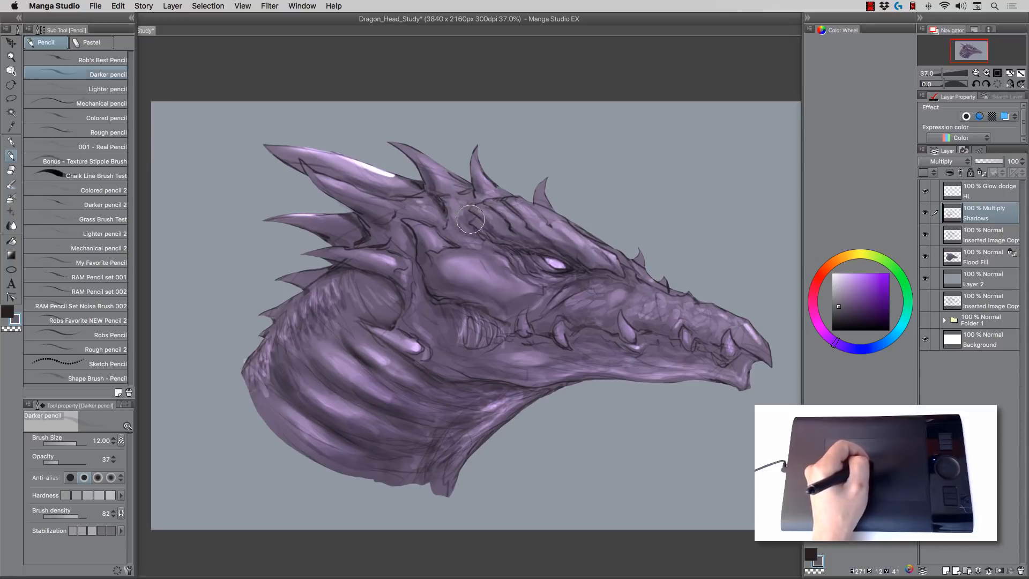
key("bracketleft")
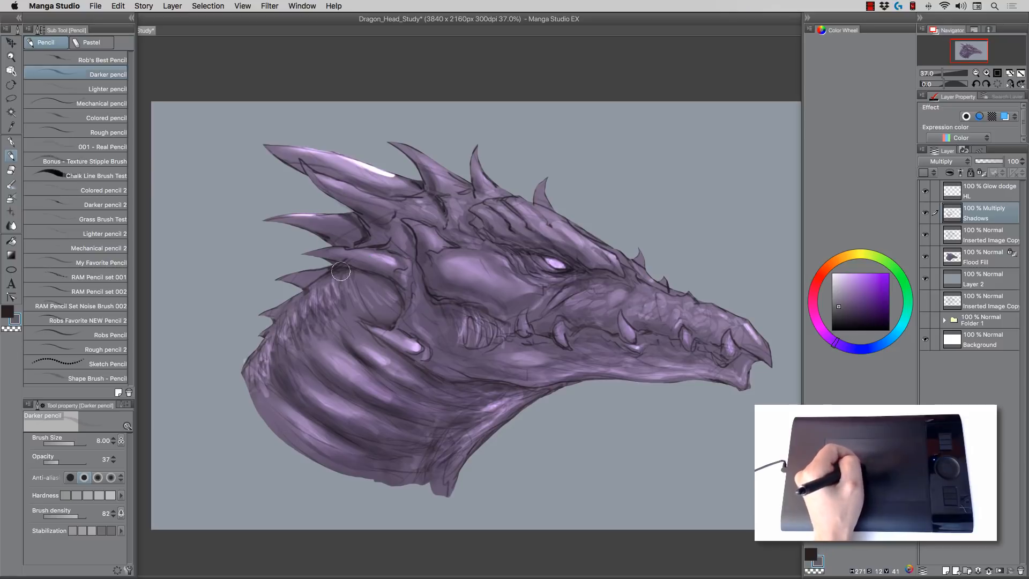
key("bracketright")
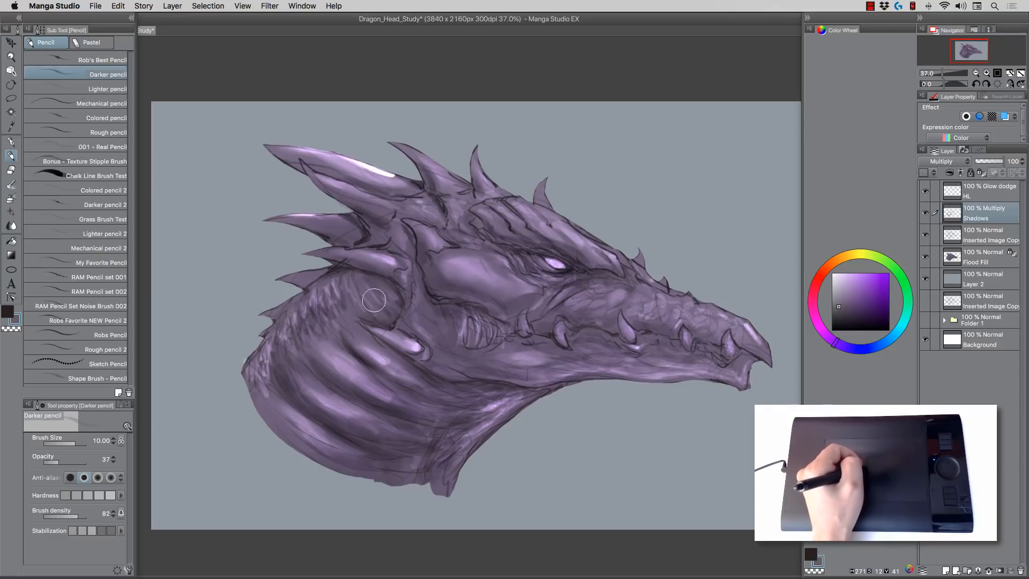
mouse_move(374, 300)
left_mouse_down()
mouse_move(354, 274)
mouse_move(372, 323)
mouse_move(341, 293)
left_mouse_up()
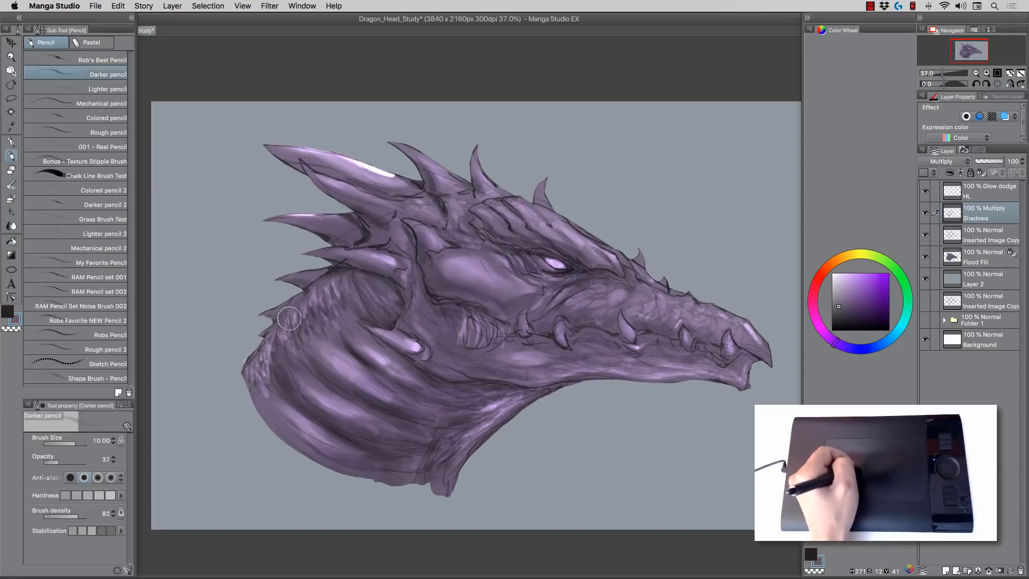
mouse_move(290, 319)
left_mouse_down()
mouse_move(265, 314)
mouse_move(292, 291)
left_mouse_up()
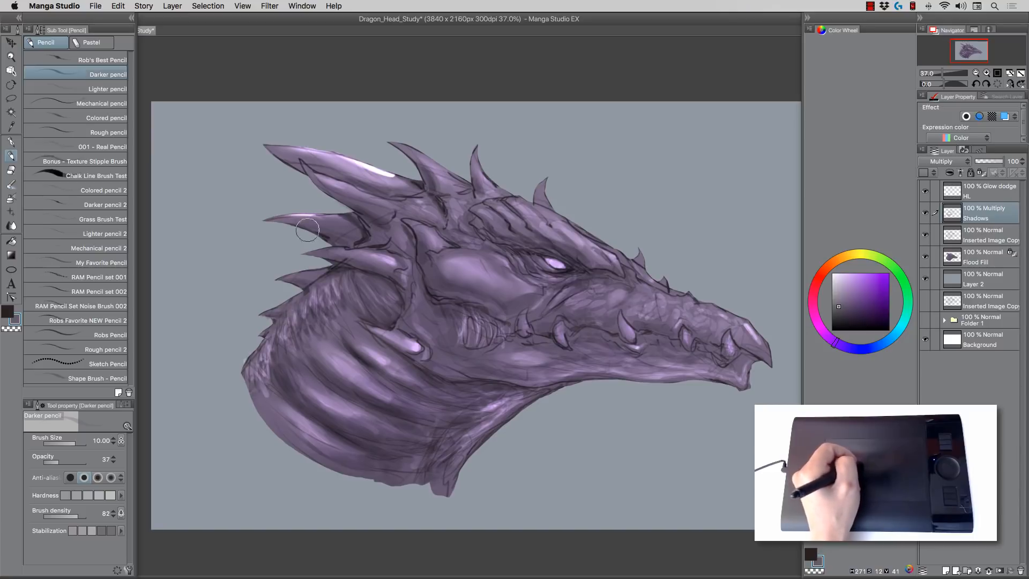
Step: Shade the undersides of the rear horns and the spikes on top of the head with the Darker pencil at sizes 15 and 12
key("bracketright")
key("bracketright")
left_click_drag(344, 239, 353, 221)
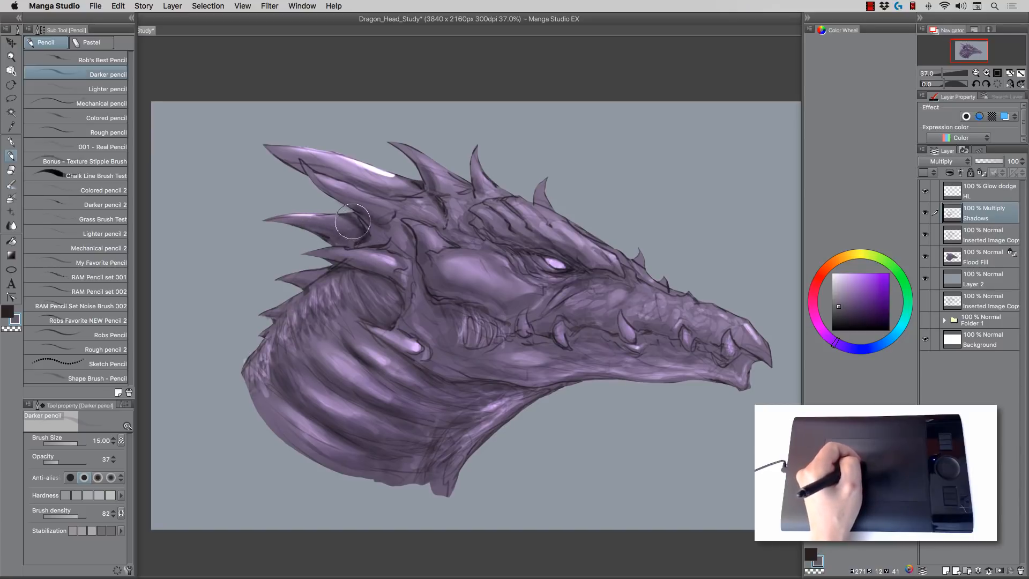
mouse_move(327, 174)
left_mouse_down()
mouse_move(340, 182)
mouse_move(310, 162)
left_mouse_up()
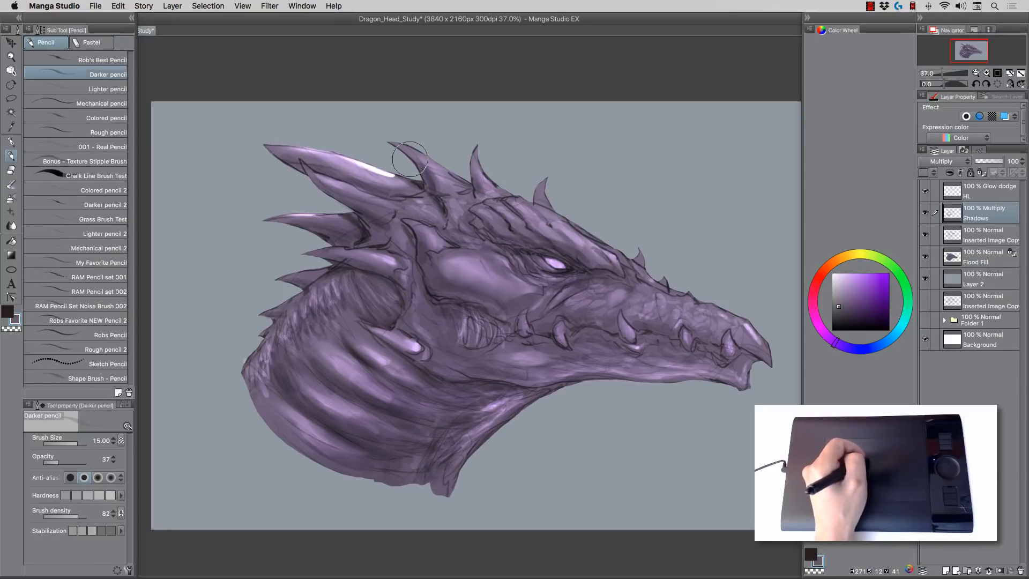
mouse_move(410, 159)
left_mouse_down()
mouse_move(440, 193)
mouse_move(435, 184)
mouse_move(469, 192)
left_mouse_up()
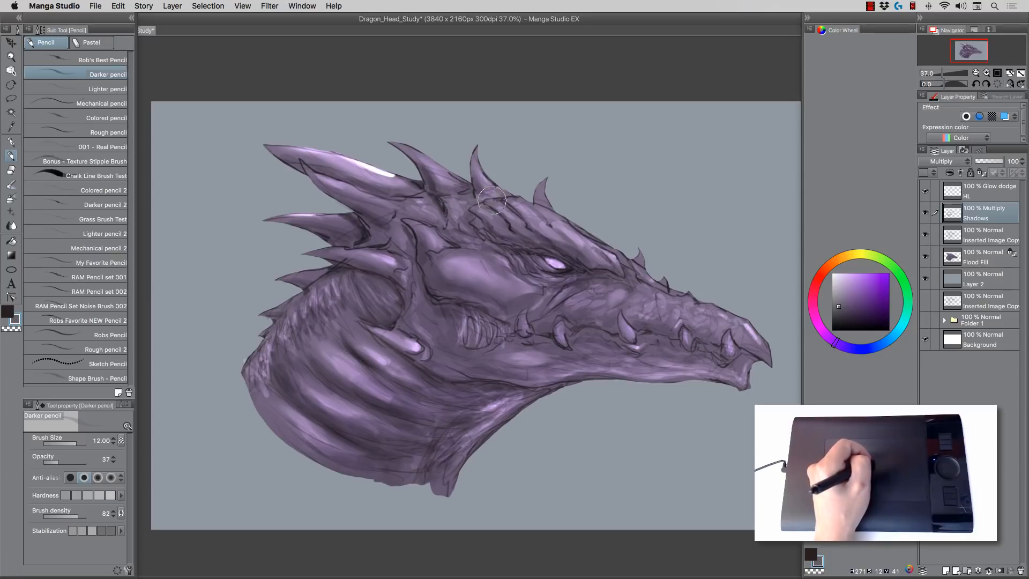
left_click_drag(538, 204, 538, 188)
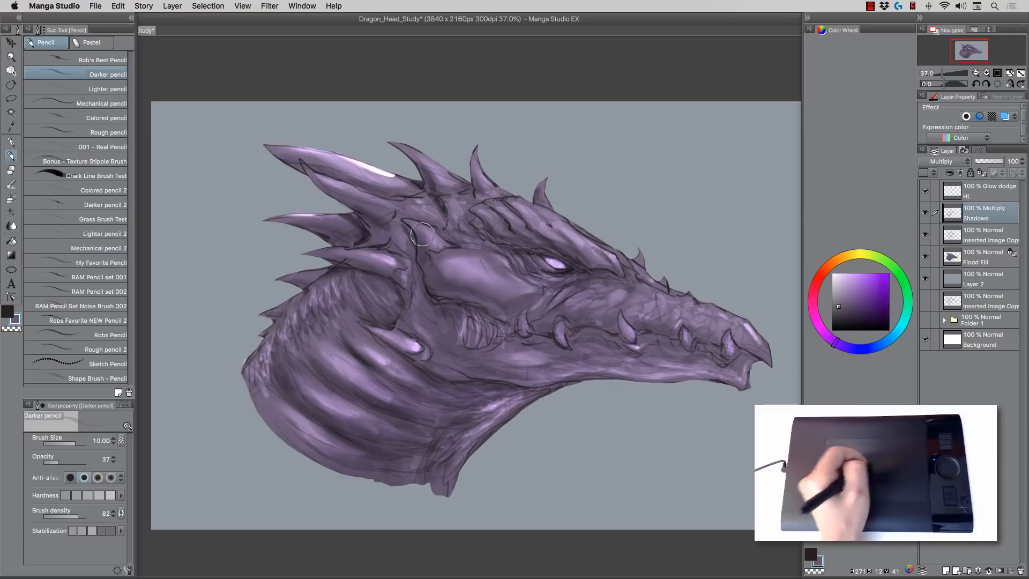
Step: Paint shadows between the scales below the eye and along the snout with the Darker pencil at sizes 3 to 6
left_click(11, 56)
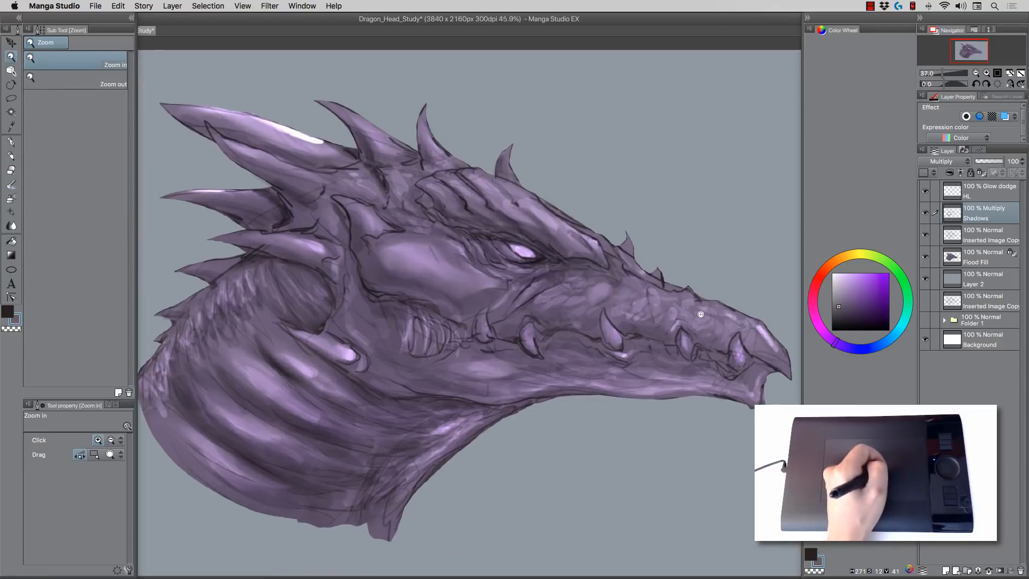
left_click_drag(691, 311, 614, 304)
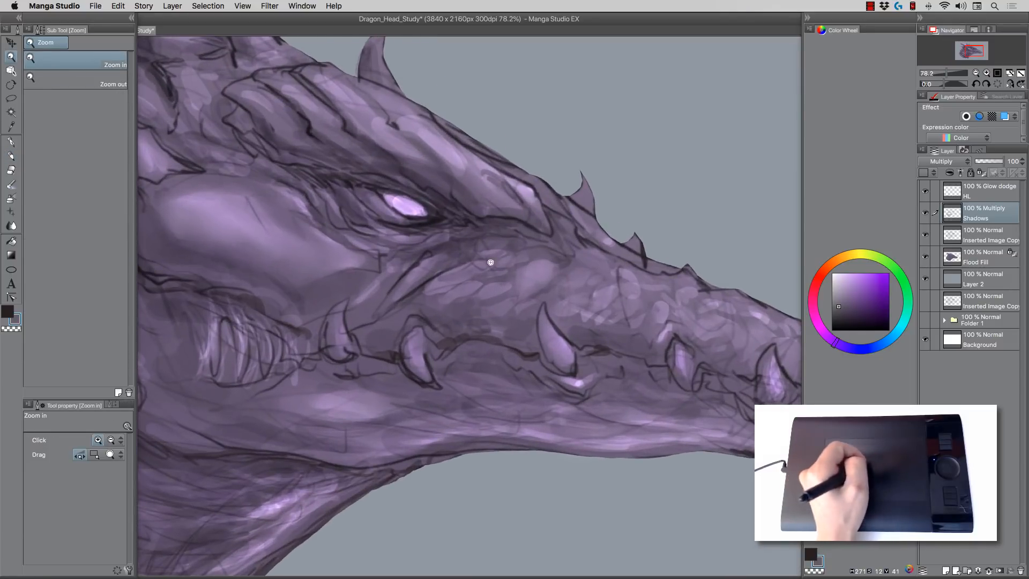
left_click(11, 156)
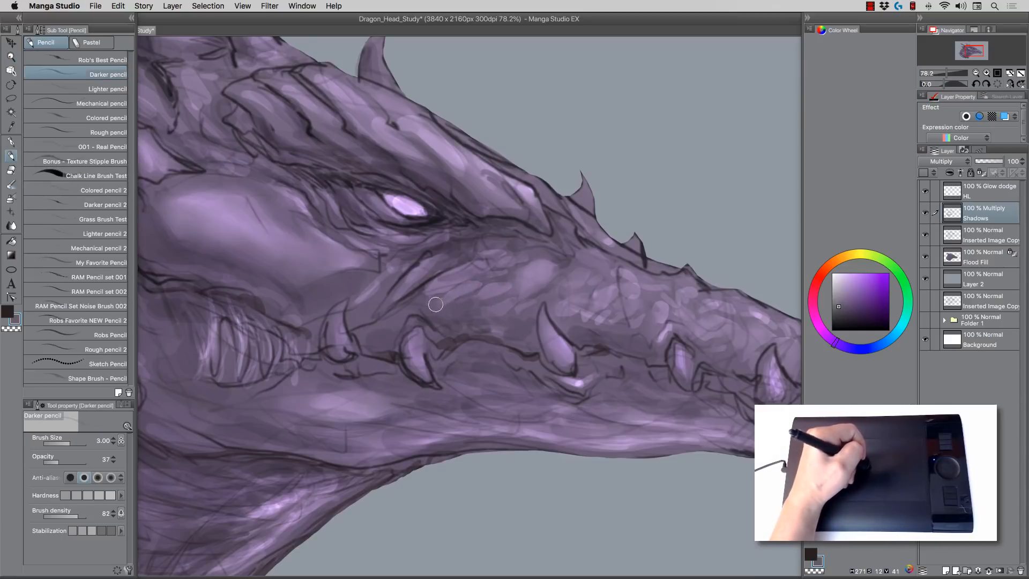
key("]")
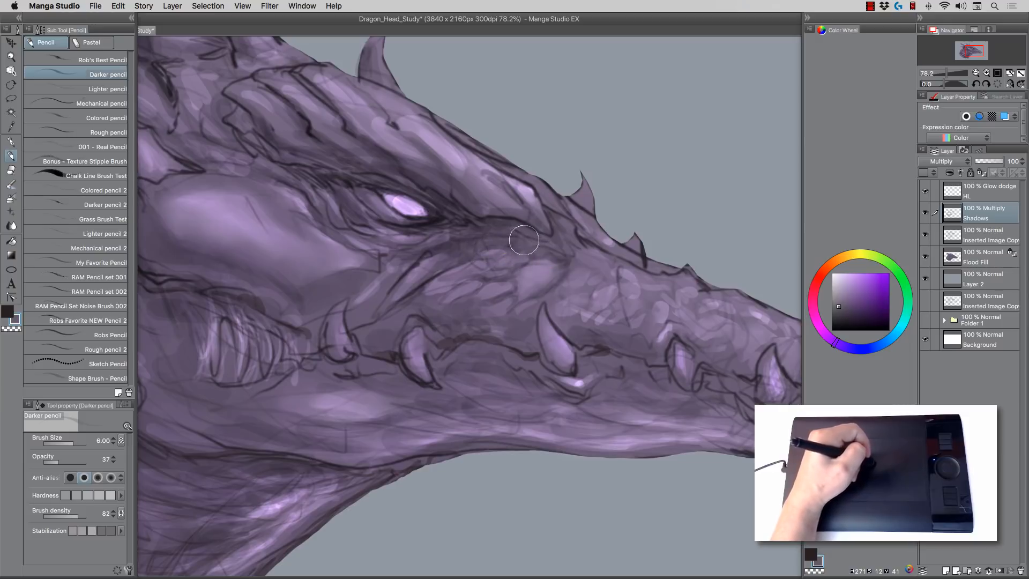
key("[")
key("[")
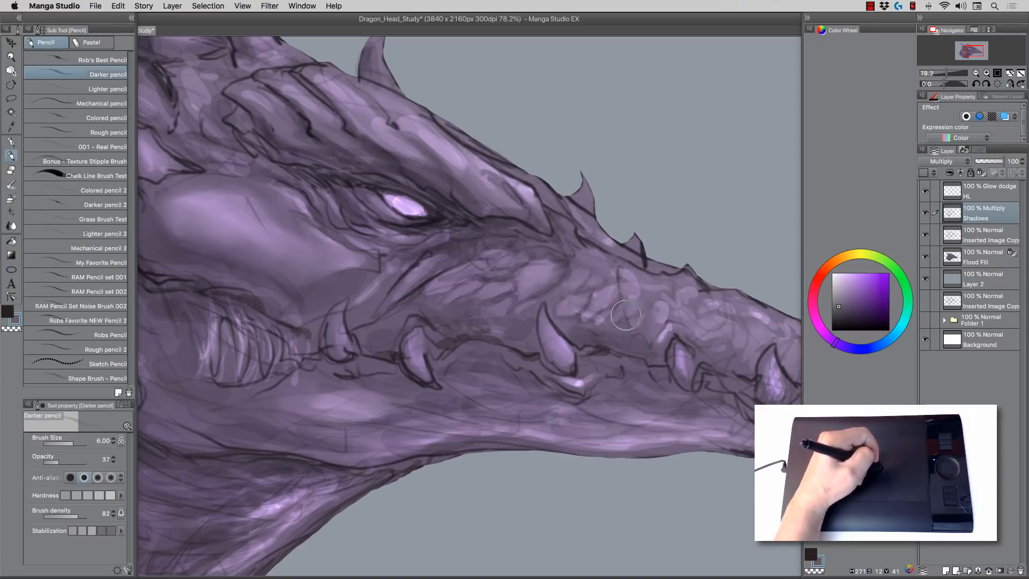
mouse_move(640, 311)
left_mouse_down()
mouse_move(637, 322)
mouse_move(621, 322)
mouse_move(667, 318)
left_mouse_up()
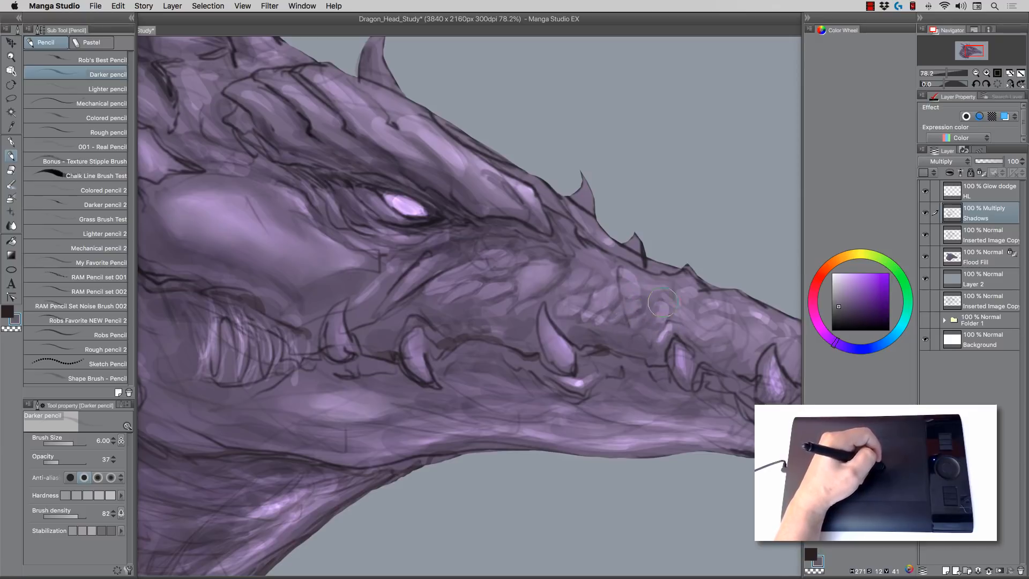
Step: Shade the mouth line between the teeth and the lower jaw beneath it with the Darker pencil at sizes 5, 8 and 10
key("[")
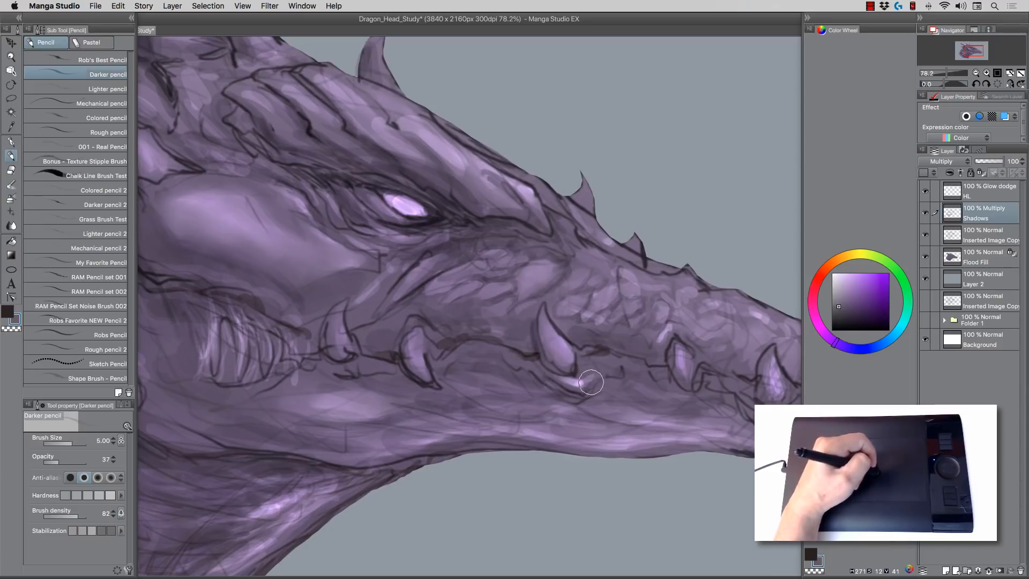
key("bracketright")
key("bracketright")
key("bracketright")
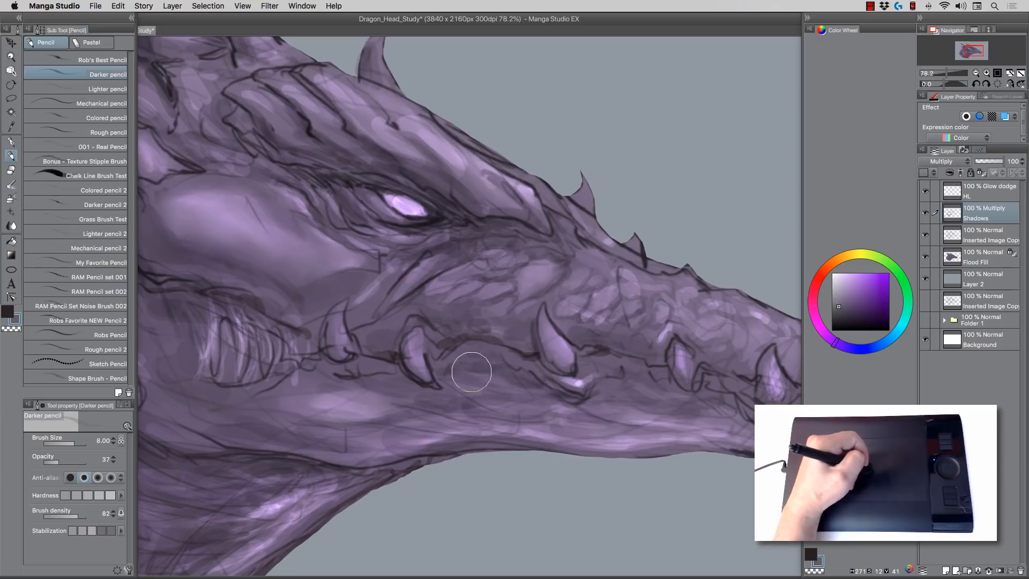
key("bracketright")
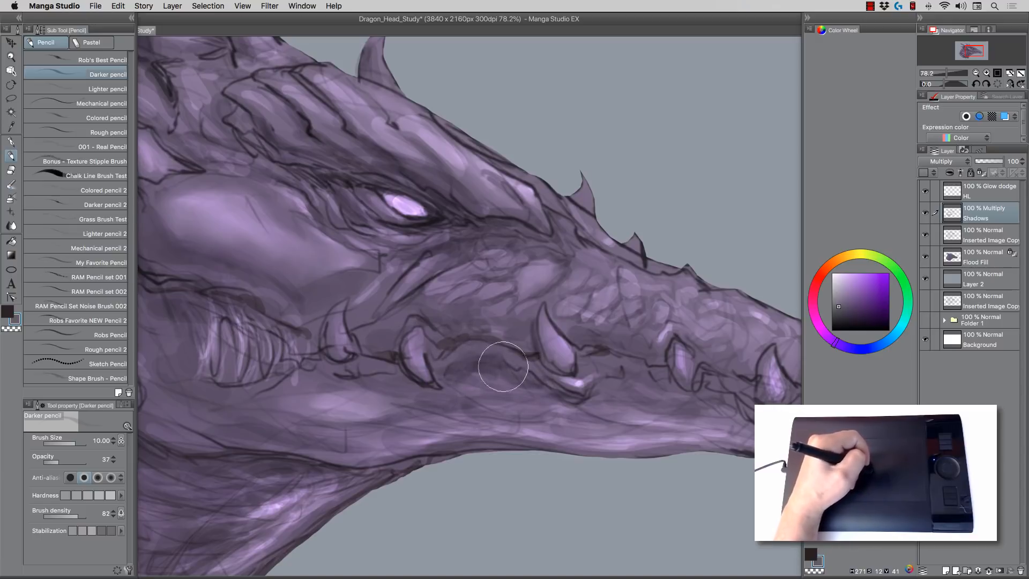
left_click_drag(558, 391, 594, 390)
mouse_move(607, 356)
left_mouse_down()
mouse_move(593, 388)
mouse_move(648, 375)
mouse_move(689, 395)
left_mouse_up()
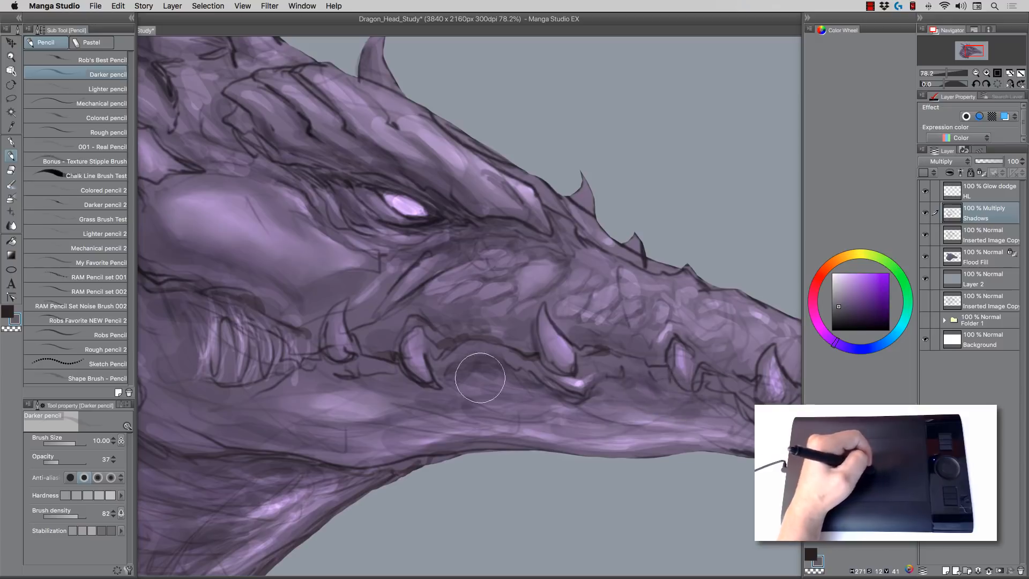
key("bracketleft")
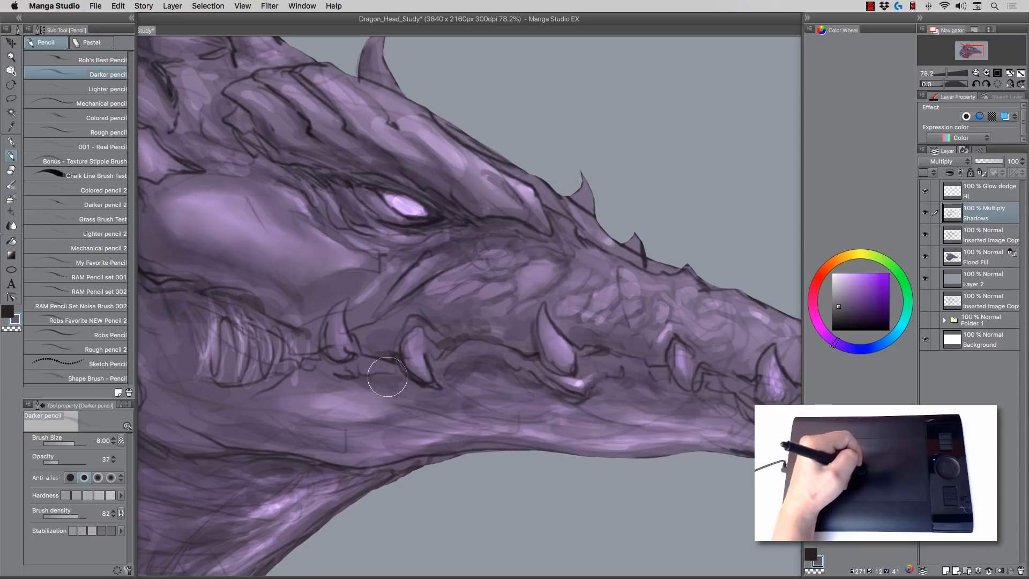
mouse_move(387, 377)
left_mouse_down()
mouse_move(409, 403)
mouse_move(470, 377)
mouse_move(520, 385)
mouse_move(471, 410)
mouse_move(518, 411)
mouse_move(499, 400)
mouse_move(520, 389)
mouse_move(538, 408)
mouse_move(617, 412)
mouse_move(618, 396)
mouse_move(639, 393)
mouse_move(628, 409)
mouse_move(724, 396)
mouse_move(743, 422)
left_mouse_up()
Step: Shade the lower cheek above the mouth corner and the folds behind the eye with the Darker pencil at sizes 12 and 10
key("bracketright")
key("bracketright")
key("bracketright")
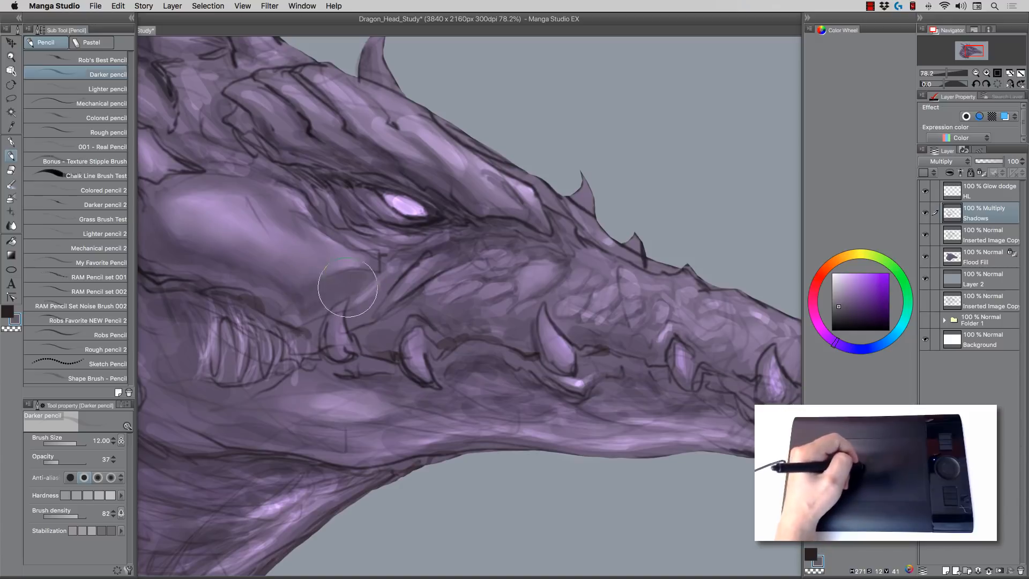
mouse_move(342, 297)
left_mouse_down()
mouse_move(321, 309)
mouse_move(302, 300)
left_mouse_up()
key("bracketleft")
key("bracketleft")
key("bracketleft")
key("bracketleft")
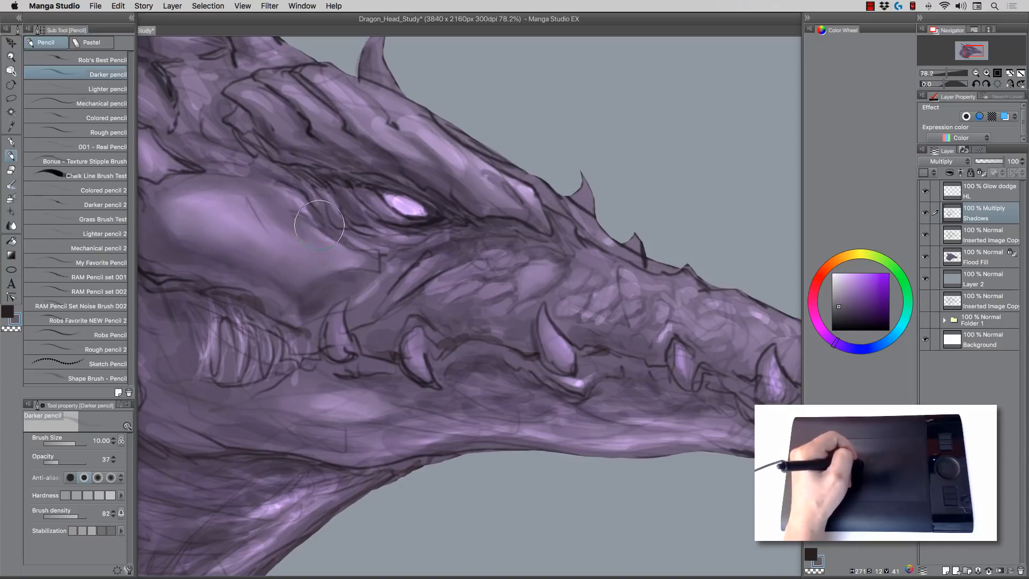
mouse_move(336, 197)
left_mouse_down()
mouse_move(351, 182)
mouse_move(374, 181)
left_mouse_up()
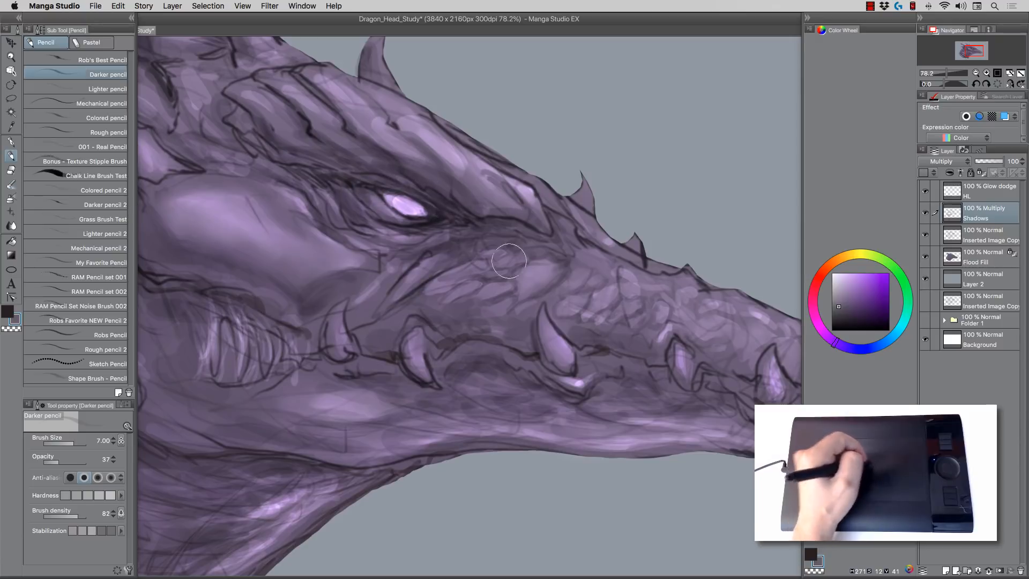
Step: Deepen the shadows between the snout scales in front of the eye with the Darker pencil at sizes 7 and 6
key("bracketleft")
key("bracketleft")
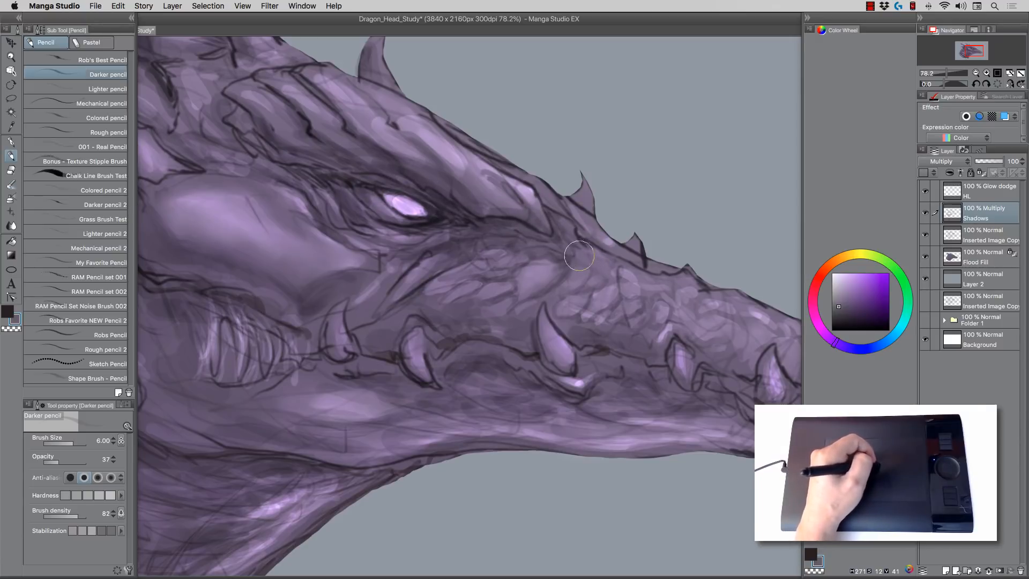
left_click_drag(577, 260, 559, 284)
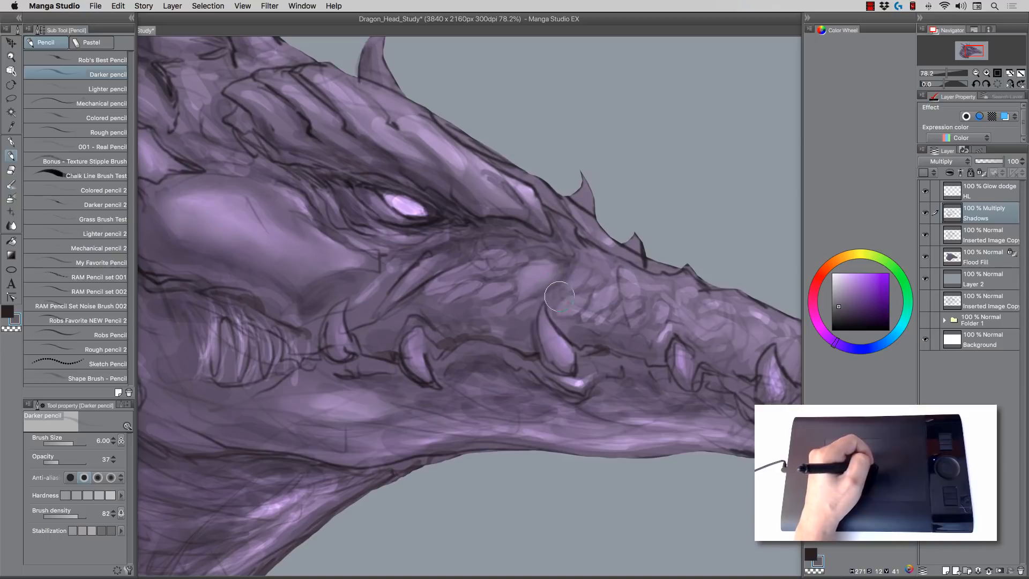
key("bracketright")
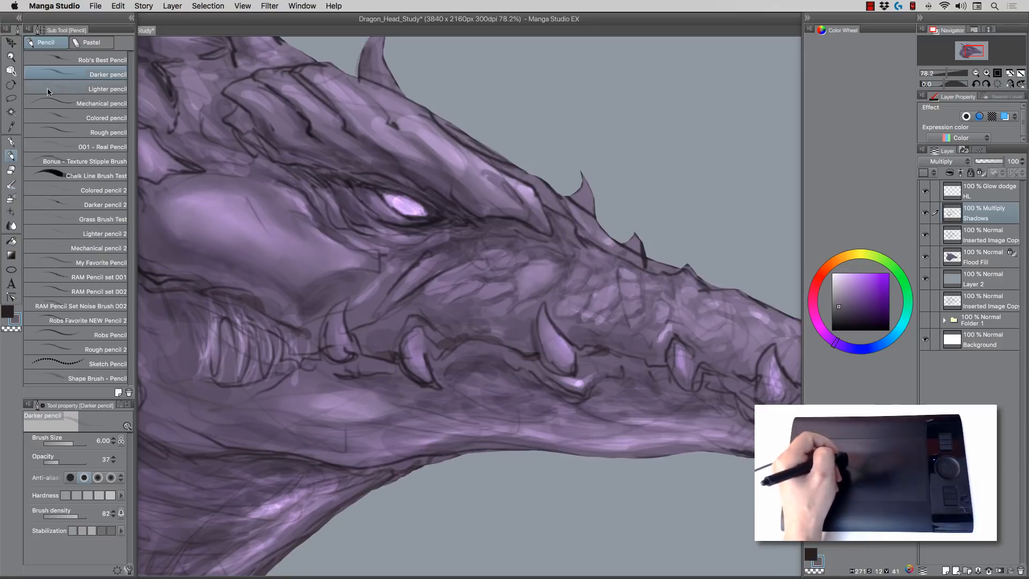
Step: Shade the back of the lower jaw below the mouth corner and along its underside with the Darker pencil at size 12
left_click(11, 56)
left_click_drag(571, 264, 533, 245)
left_click_drag(402, 240, 341, 217)
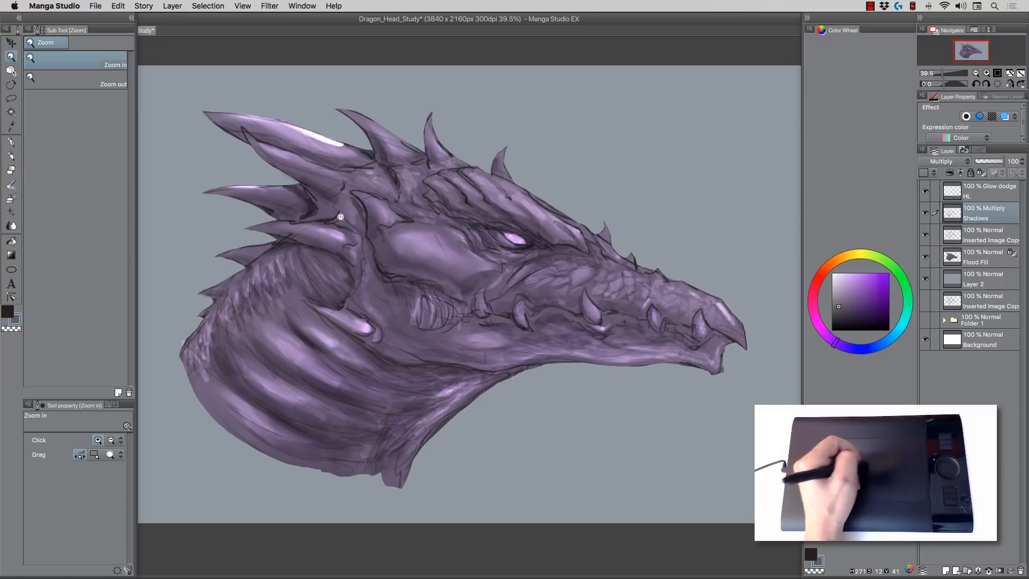
left_click(11, 156)
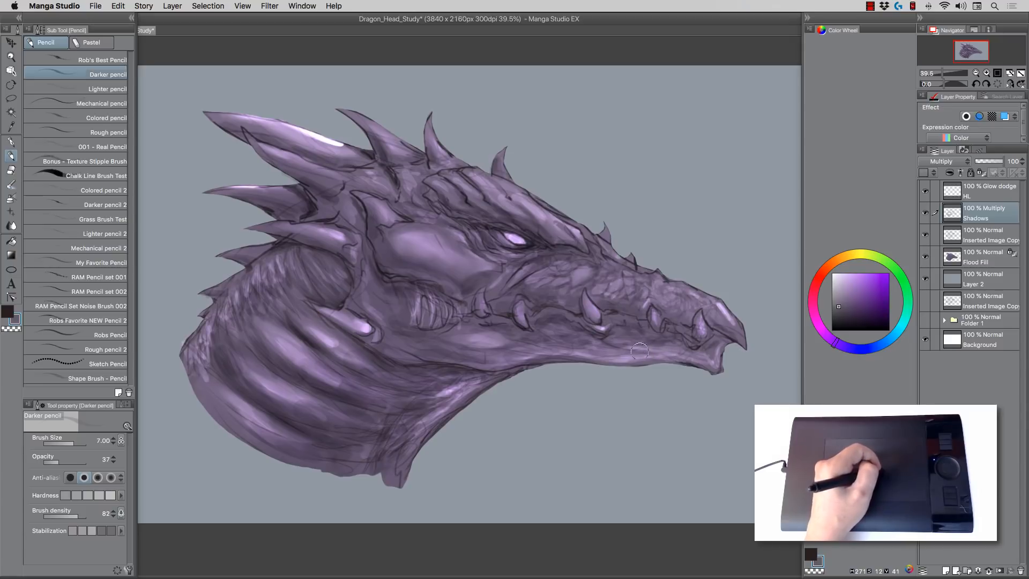
key("bracketright")
key("bracketright")
key("bracketright")
key("bracketright")
key("bracketright")
key("bracketright")
key("bracketright")
key("bracketright")
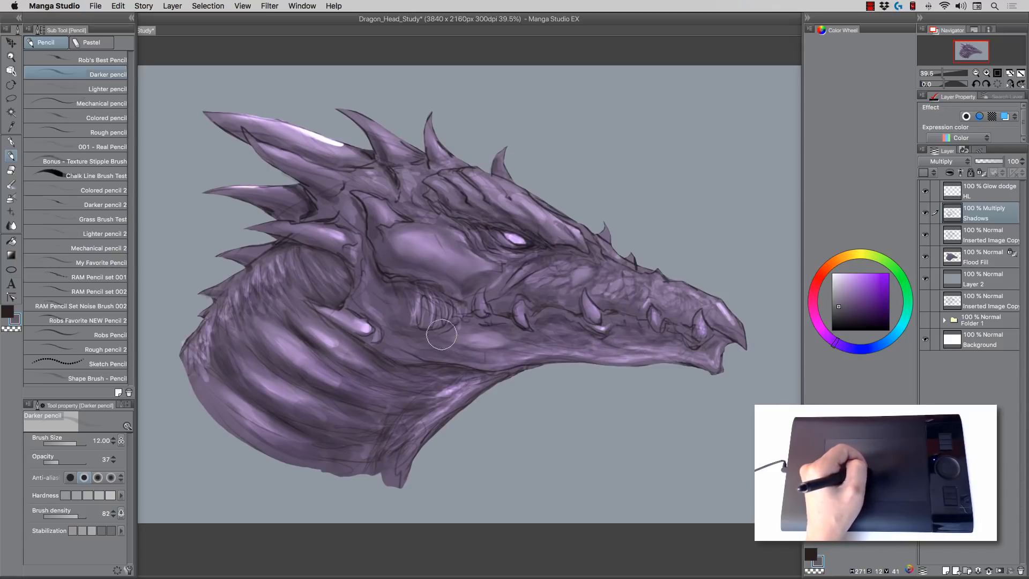
key("bracketleft")
key("bracketleft")
key("bracketleft")
key("bracketleft")
key("bracketleft")
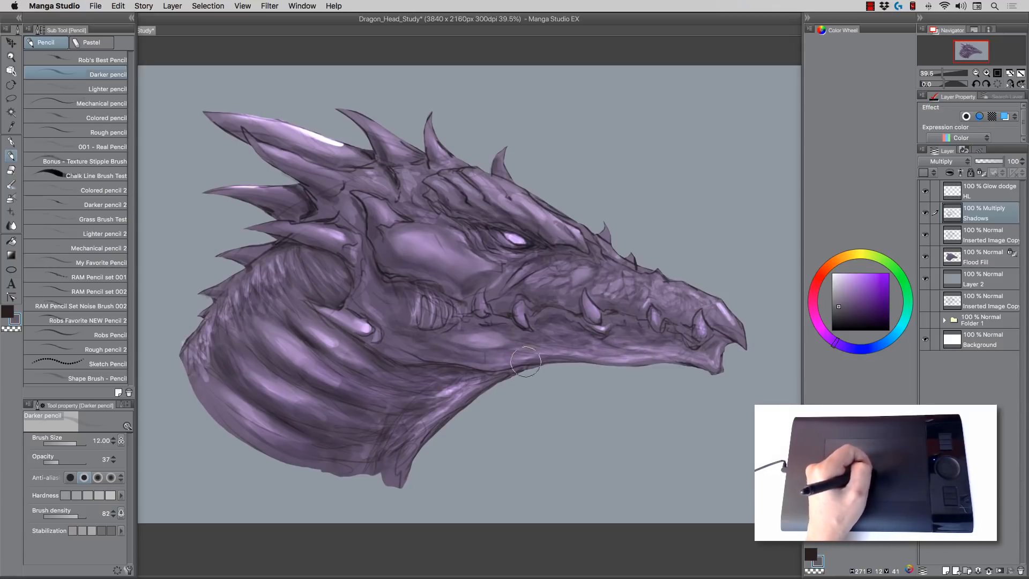
Step: Darken the ridged folds at the mouth corner with the Darker pencil at sizes 10 and 6
key("bracketleft")
key("bracketleft")
key("bracketleft")
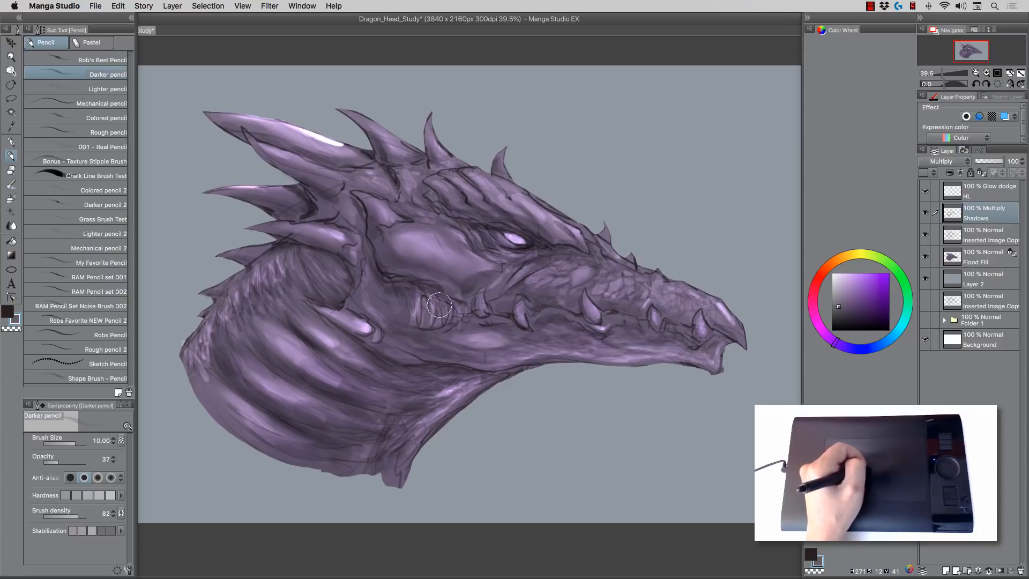
key("bracketleft")
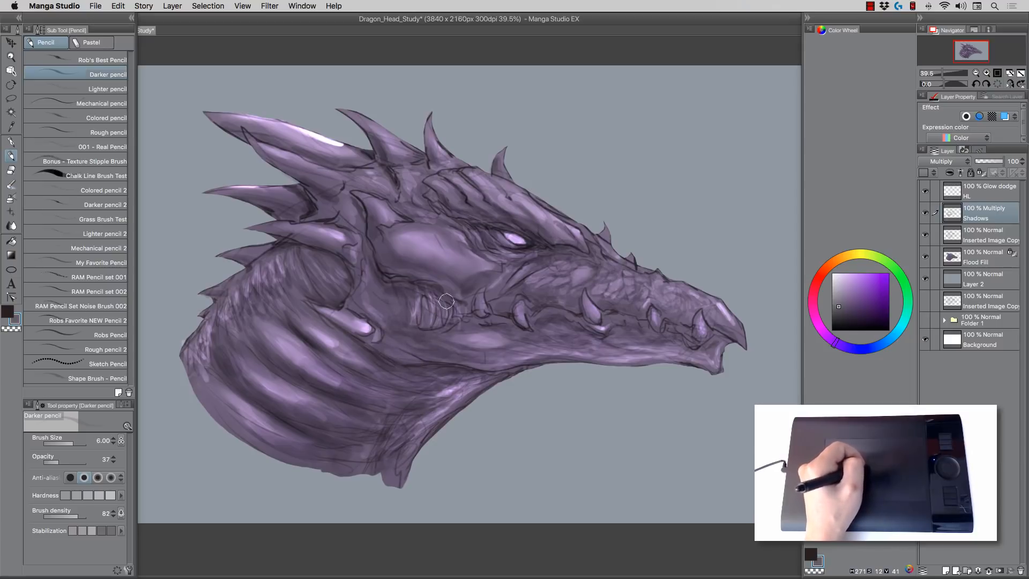
Step: Shade the front of the lower jaw beneath the teeth with the Darker pencil at size 12
key("bracketright")
key("bracketright")
key("bracketright")
key("bracketright")
key("bracketright")
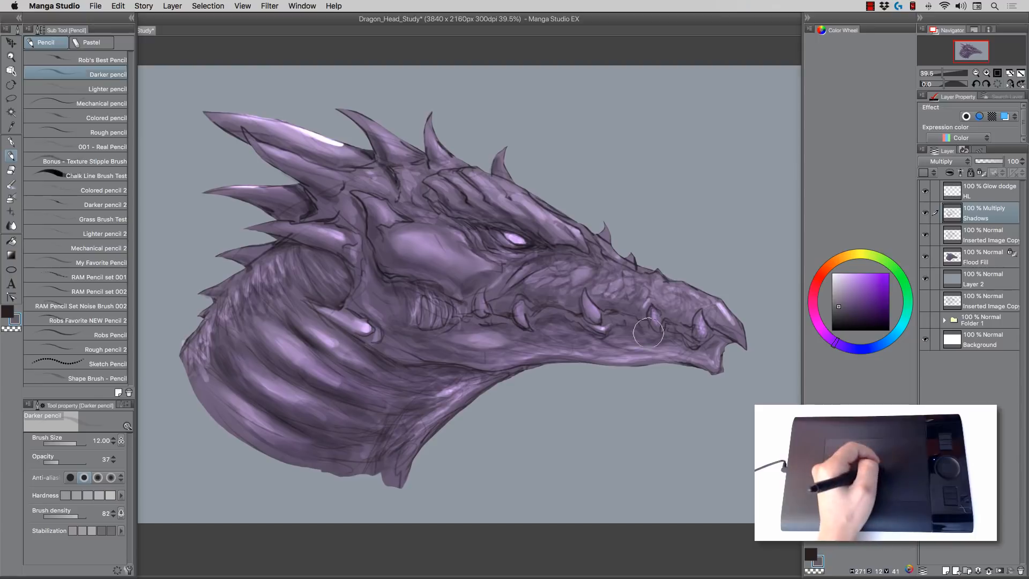
Step: Hide and show the line-art layer above Flood Fill to compare the painting with and without its lines
left_click(926, 236)
left_click(925, 236)
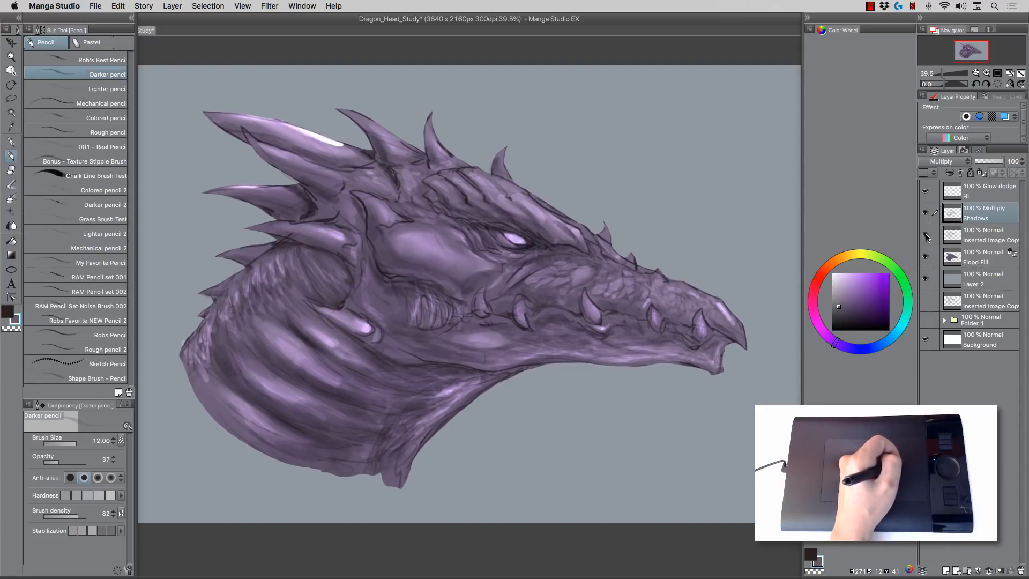
left_click(926, 236)
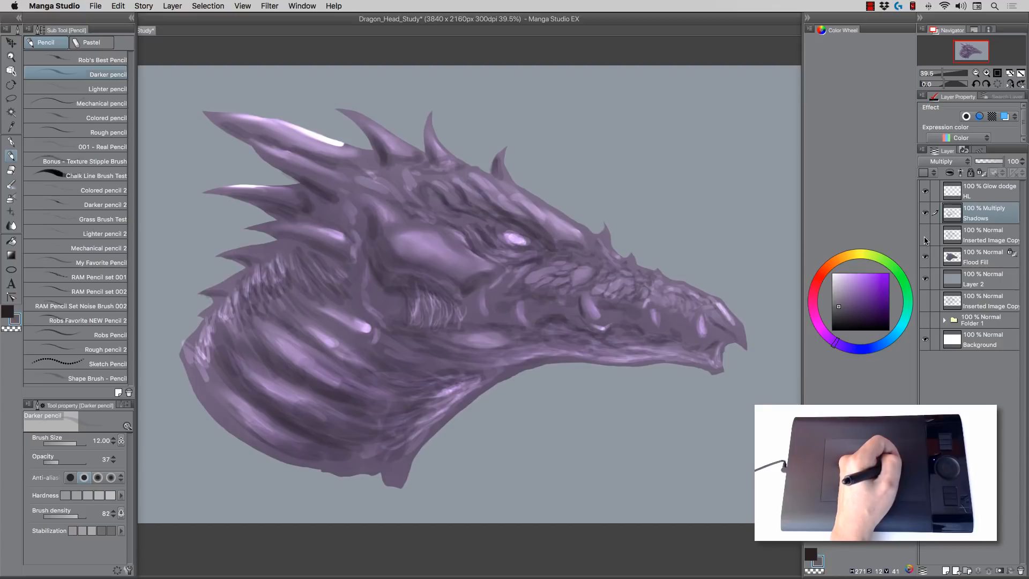
left_click(926, 236)
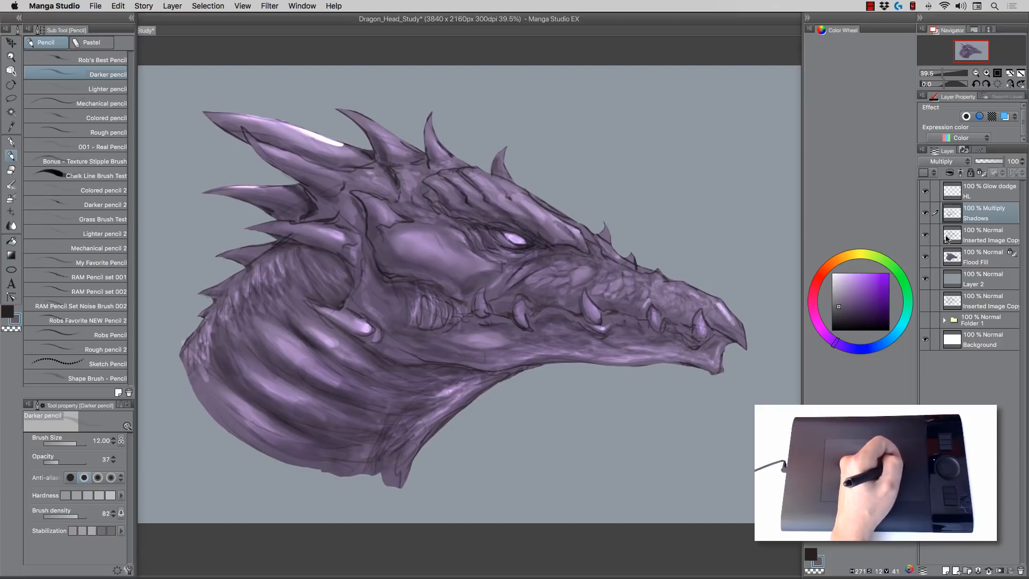
Step: Try the line-art layer above Flood Fill at 67% opacity and return it to 100%
left_click(948, 239)
left_click_drag(1003, 161, 998, 162)
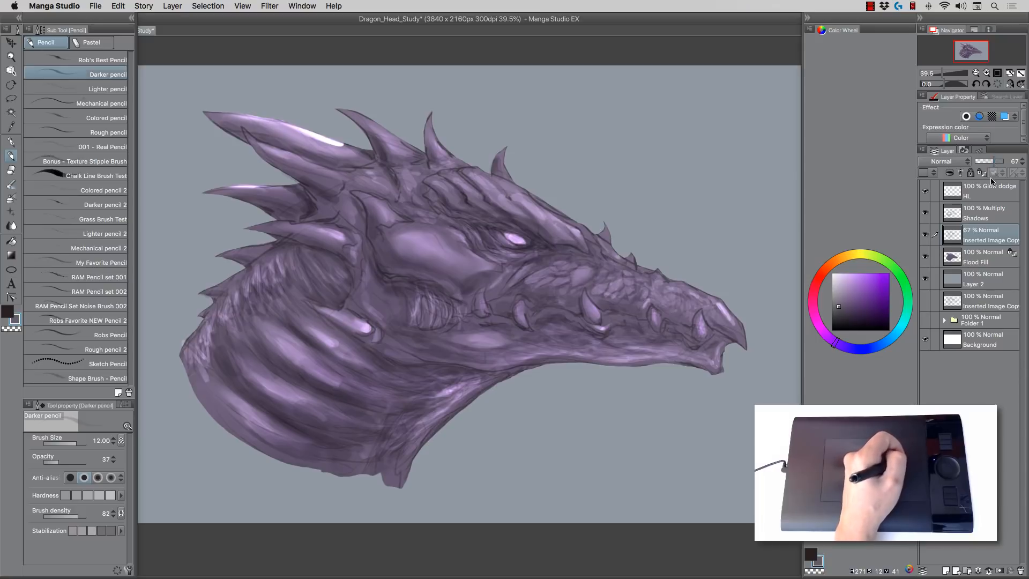
left_click(1000, 162)
left_click_drag(1001, 163, 1006, 162)
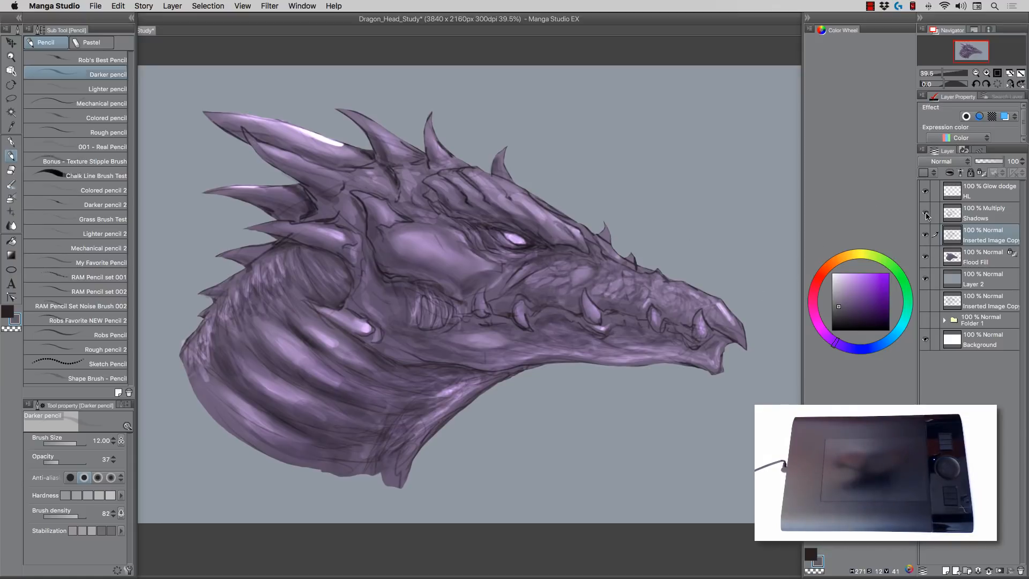
Step: Create a selection of the dragon's silhouette from the Flood Fill layer
left_click(981, 260)
right_click(982, 259)
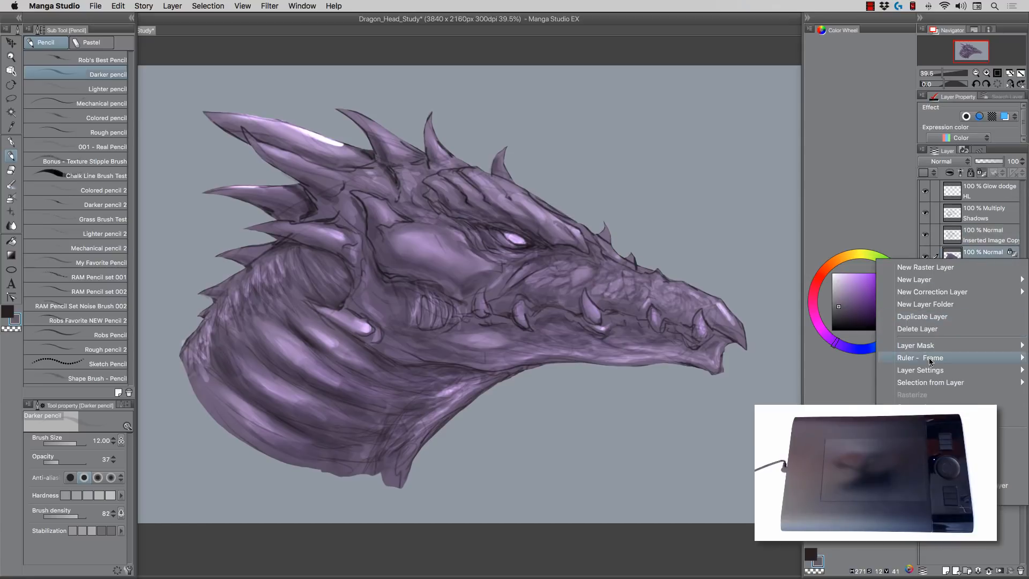
mouse_move(933, 382)
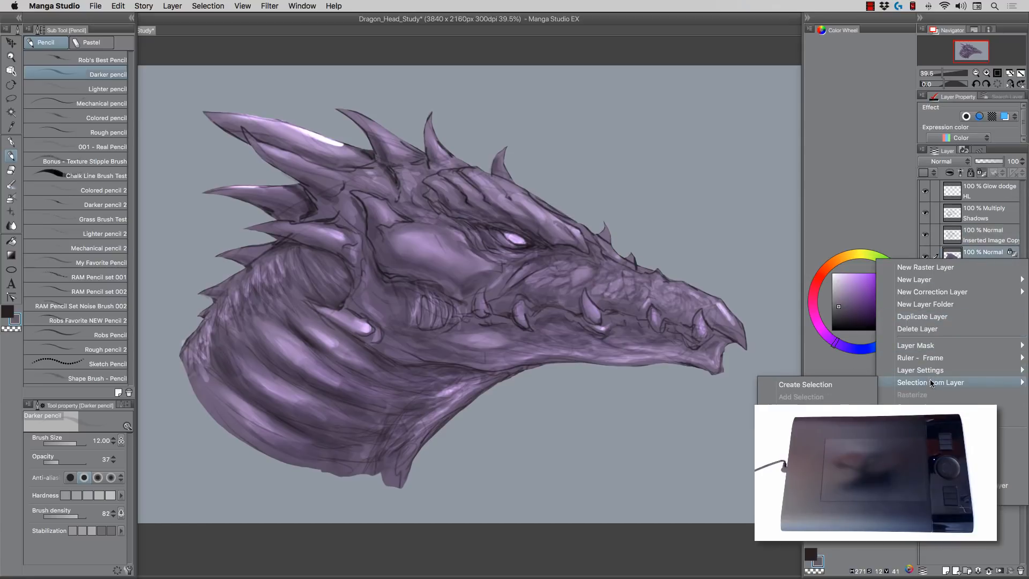
left_click(851, 384)
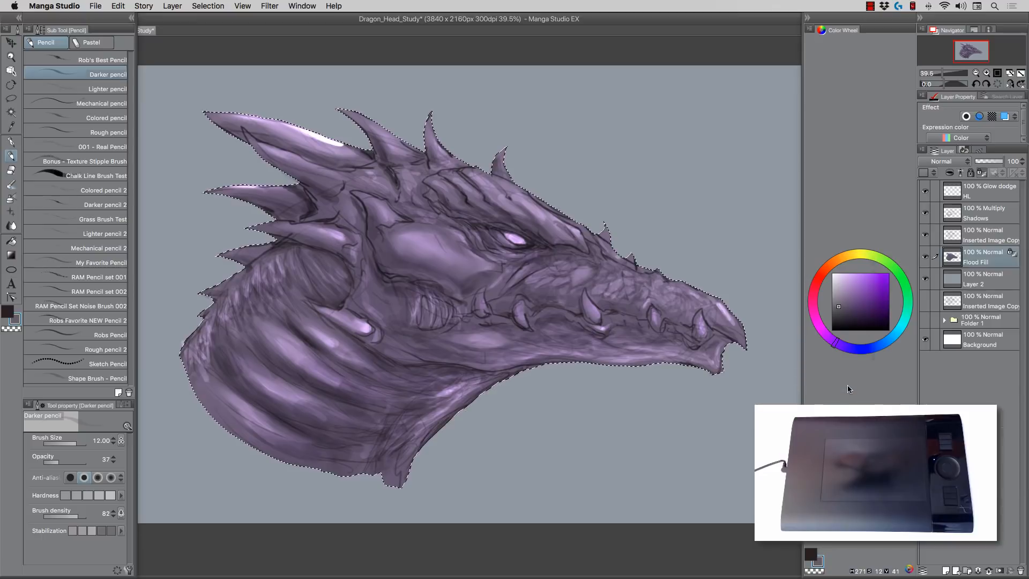
Step: Airbrush shadows on the Shadows layer across the lower neck, throat and jaw with the Stronger airbrush at sizes 40, 25 and 30
left_click(995, 217)
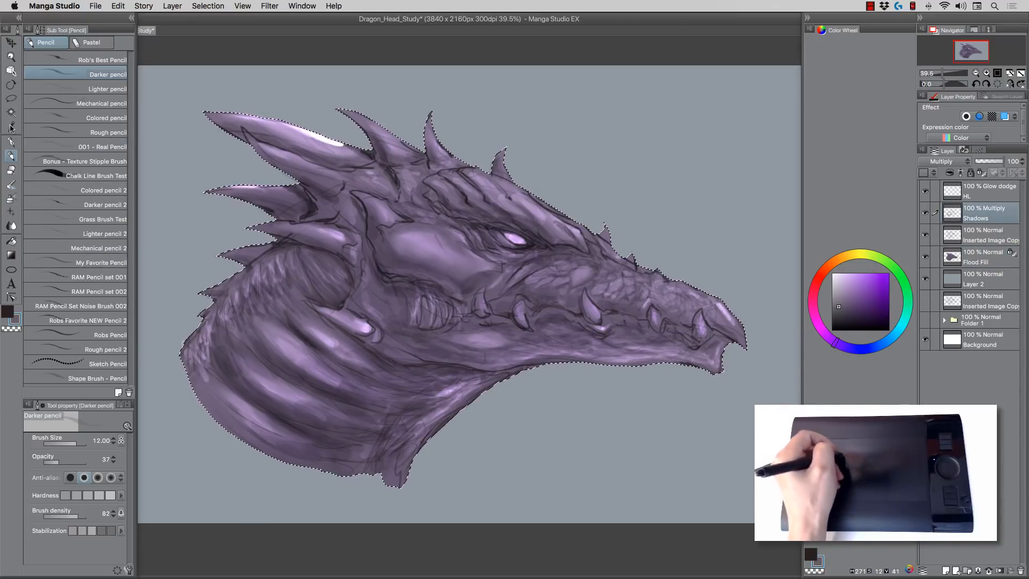
left_click(10, 198)
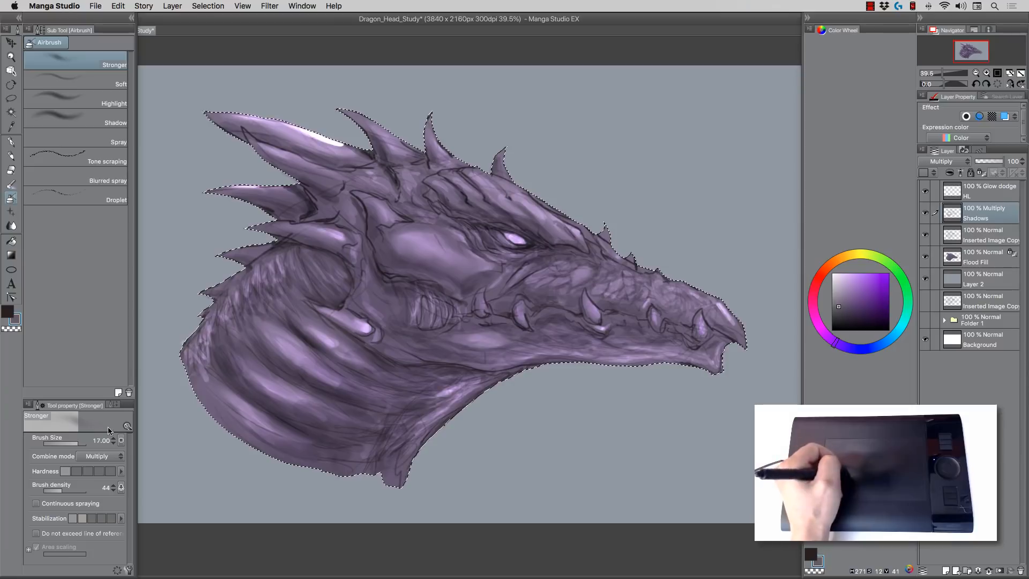
key("bracketright")
key("bracketright")
key("bracketright")
key("bracketright")
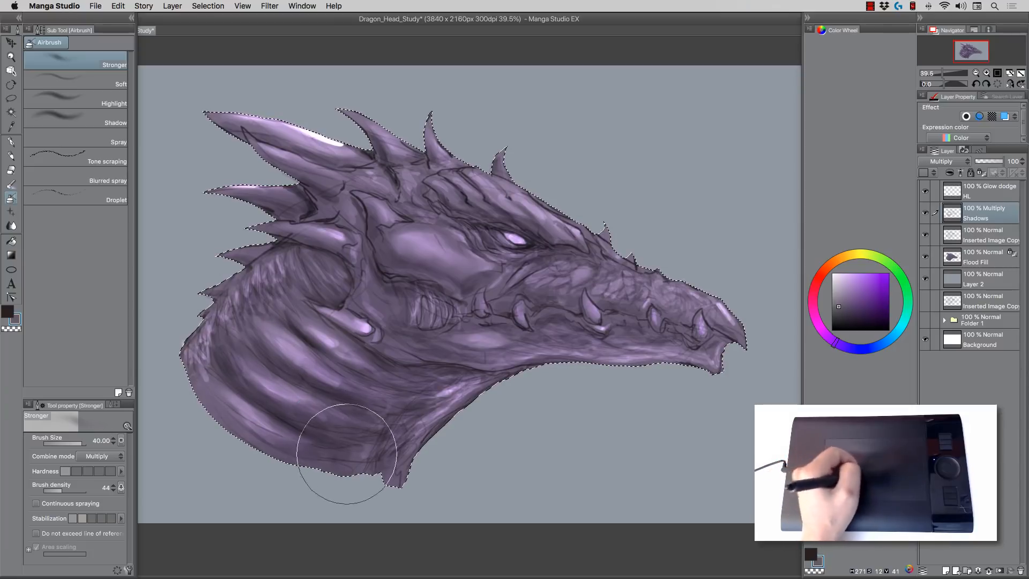
key("bracketleft")
key("bracketleft")
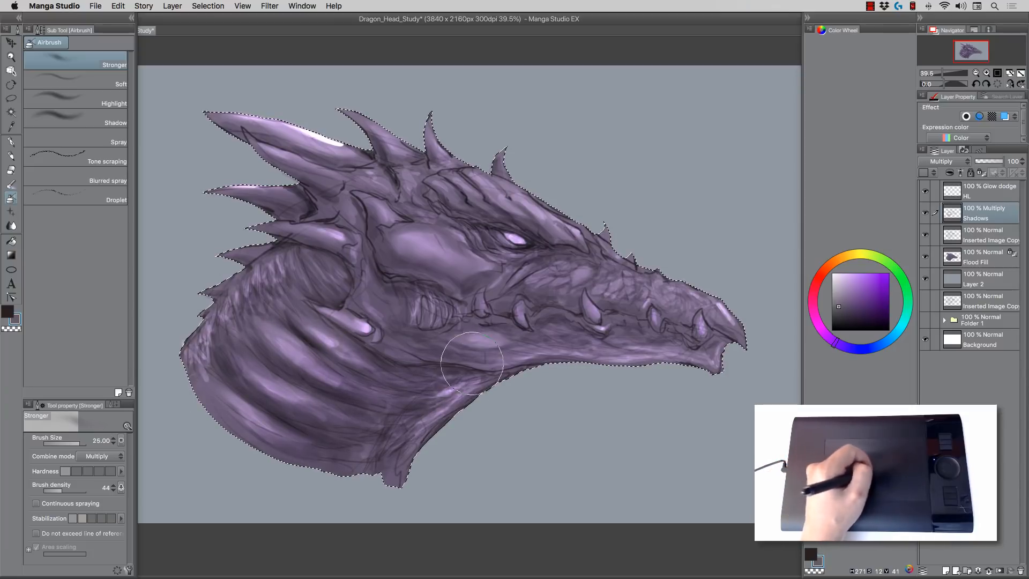
key("bracketright")
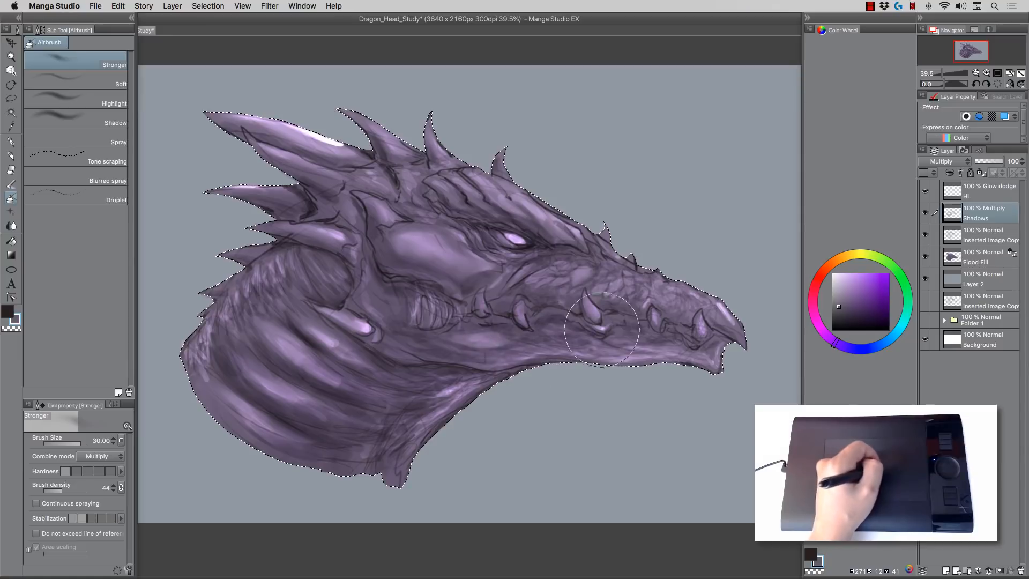
Step: Darken the mouth area between the upper teeth with the Stronger airbrush at size 12
key("bracketleft")
key("bracketleft")
key("bracketleft")
key("bracketleft")
key("bracketleft")
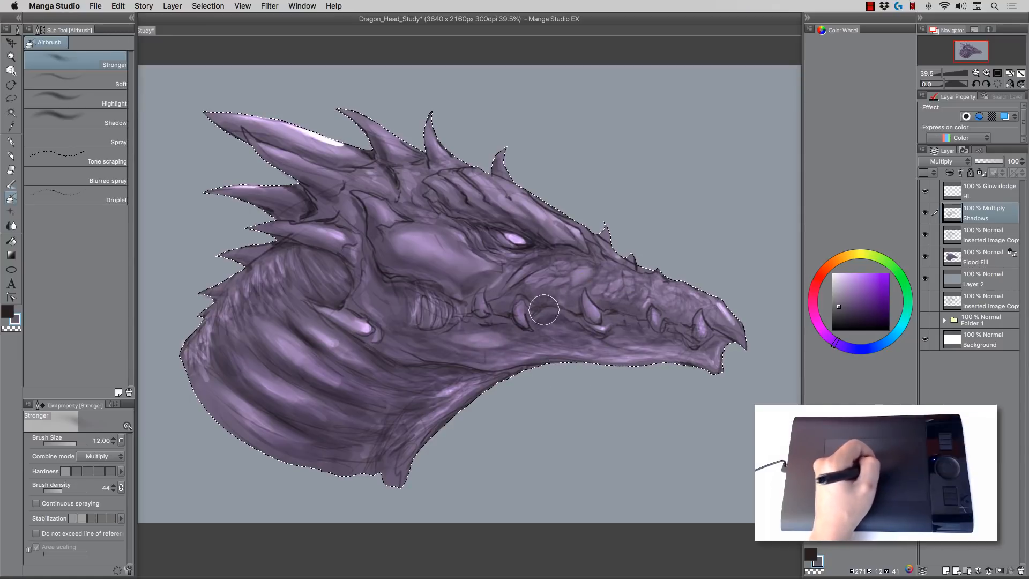
Step: Shade the upper neck, its side ridges and the hollow behind the jaw with the Stronger airbrush at sizes 25 and 17
key("bracketright")
key("bracketright")
key("bracketright")
key("bracketright")
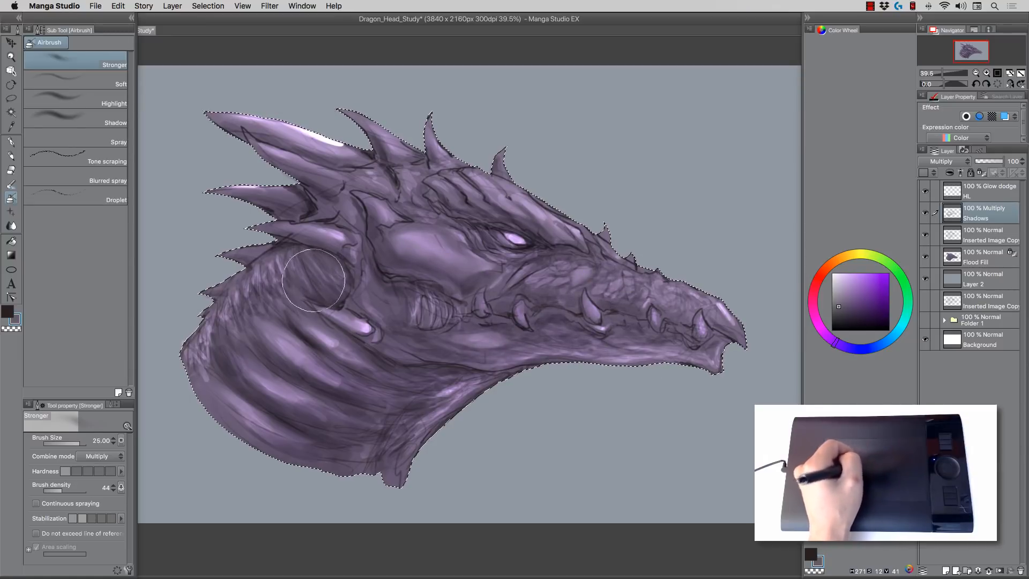
mouse_move(223, 340)
left_mouse_down()
mouse_move(224, 386)
mouse_move(229, 342)
left_mouse_up()
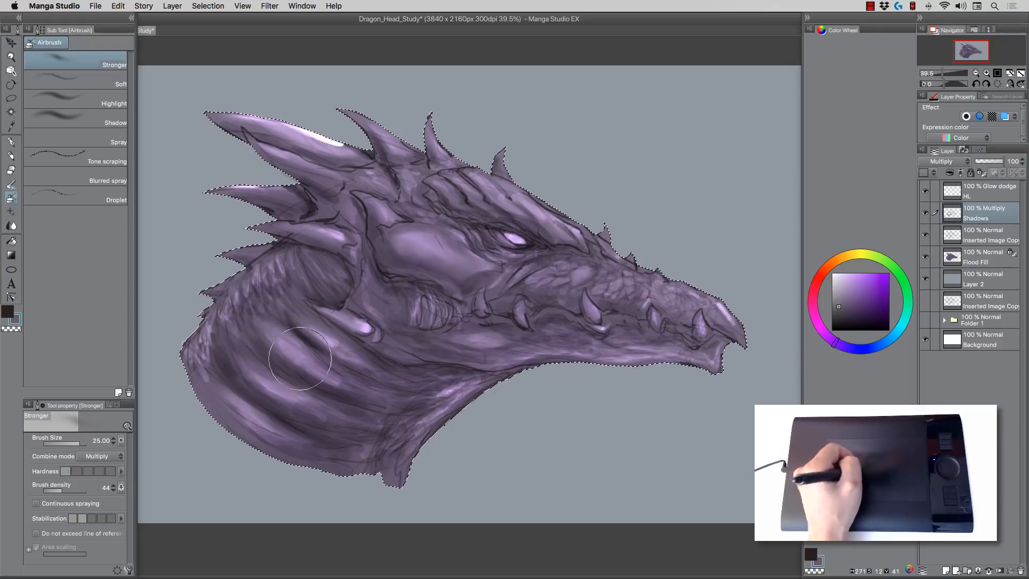
key("bracketleft")
key("bracketleft")
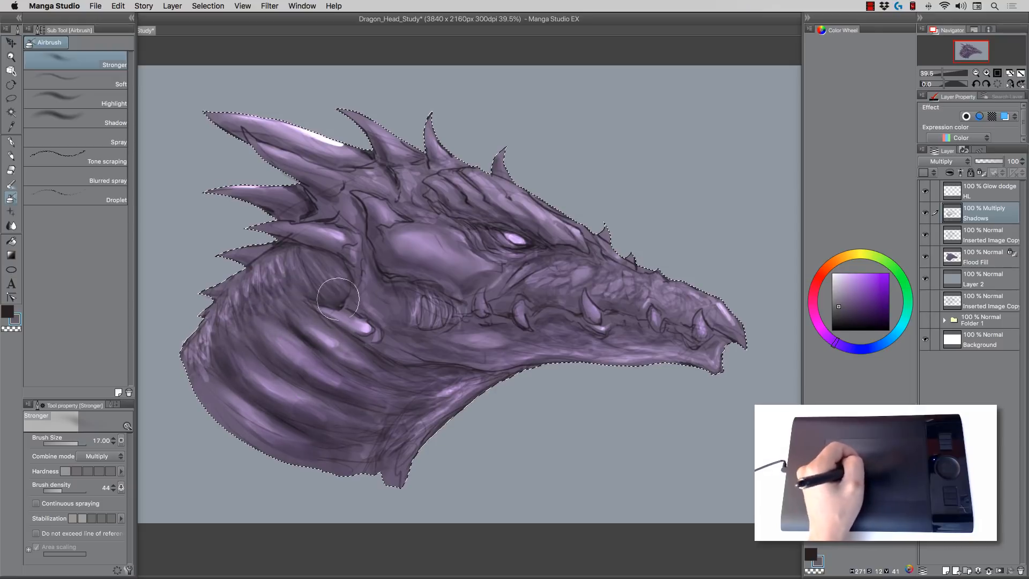
Step: Deepen the shadows around the hollow behind the jaw with the Stronger airbrush at sizes 15 and 25
key("bracketleft")
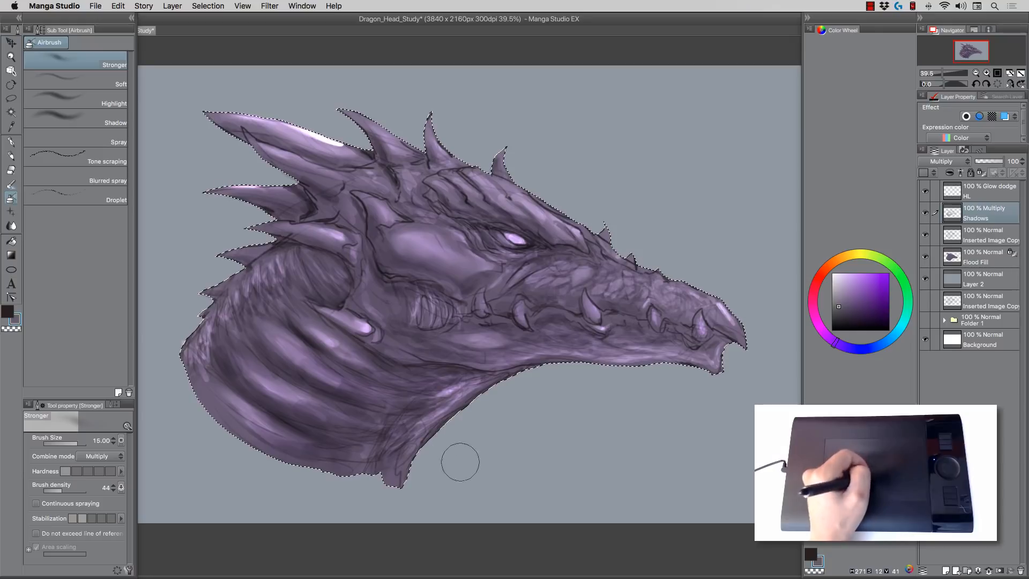
key("bracketright")
key("bracketright")
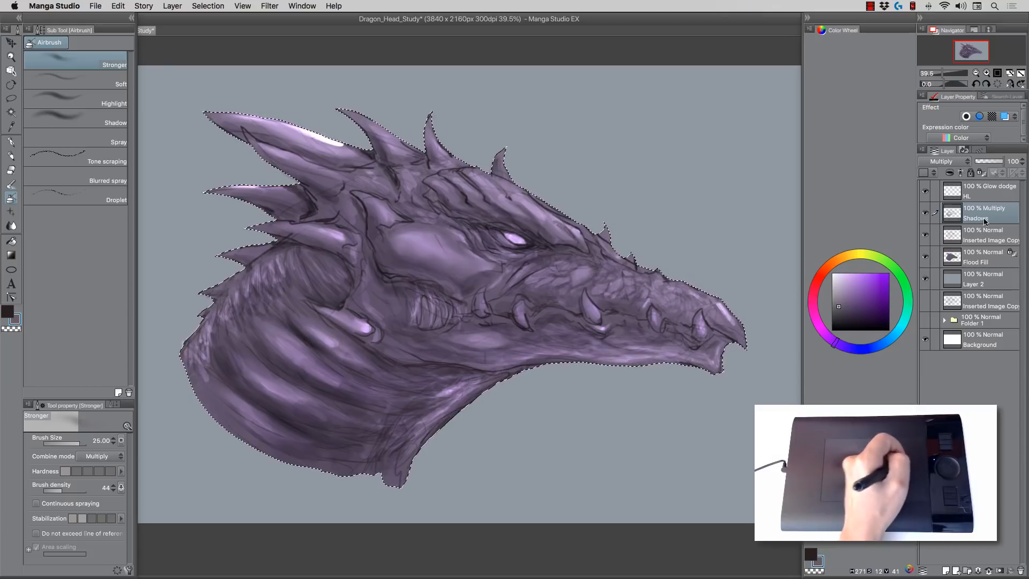
Step: Add a new layer above the HL layer and set its blending mode to Glow dodge
left_click(975, 194)
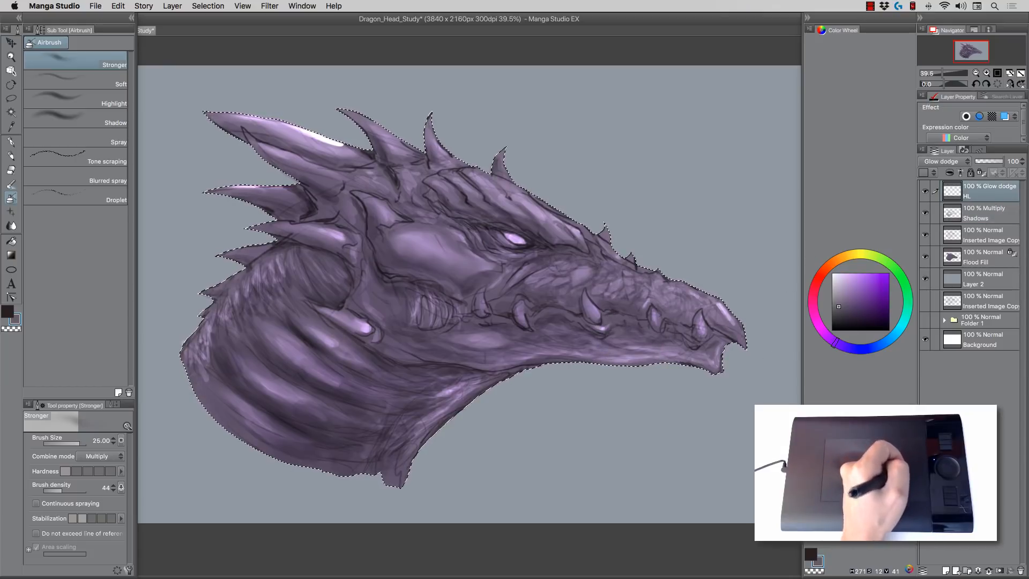
left_click(946, 571)
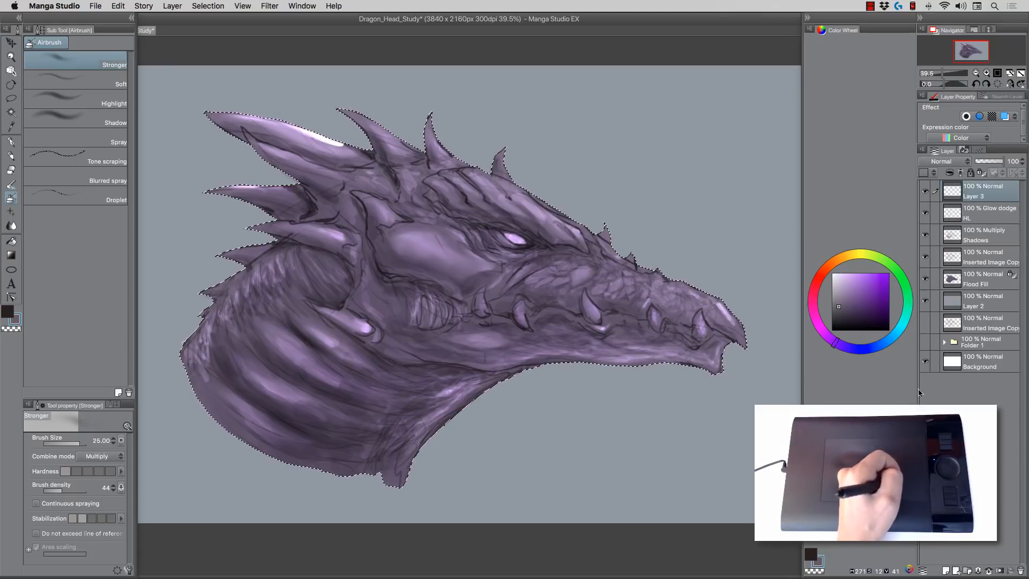
left_click(944, 161)
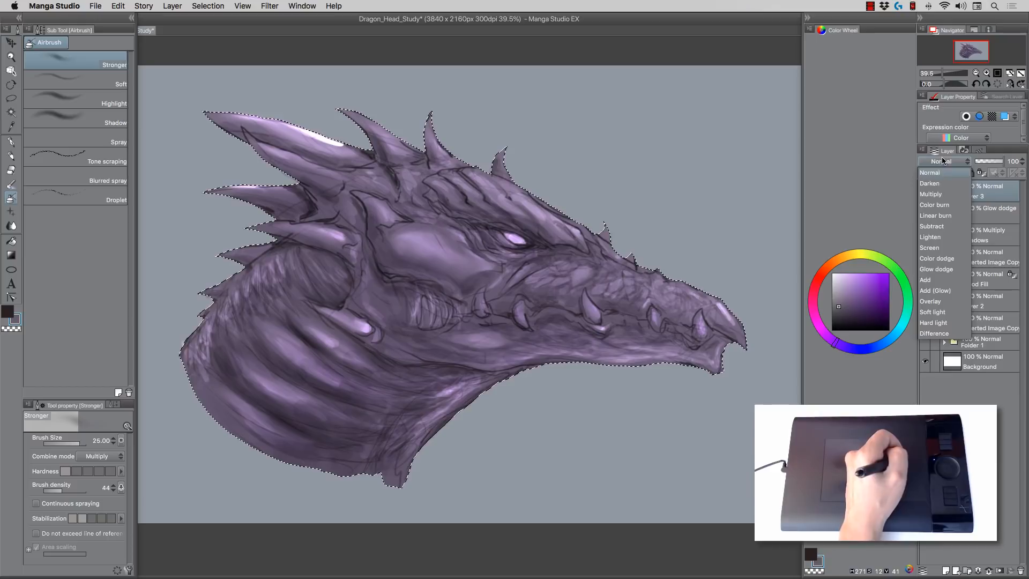
left_click(934, 270)
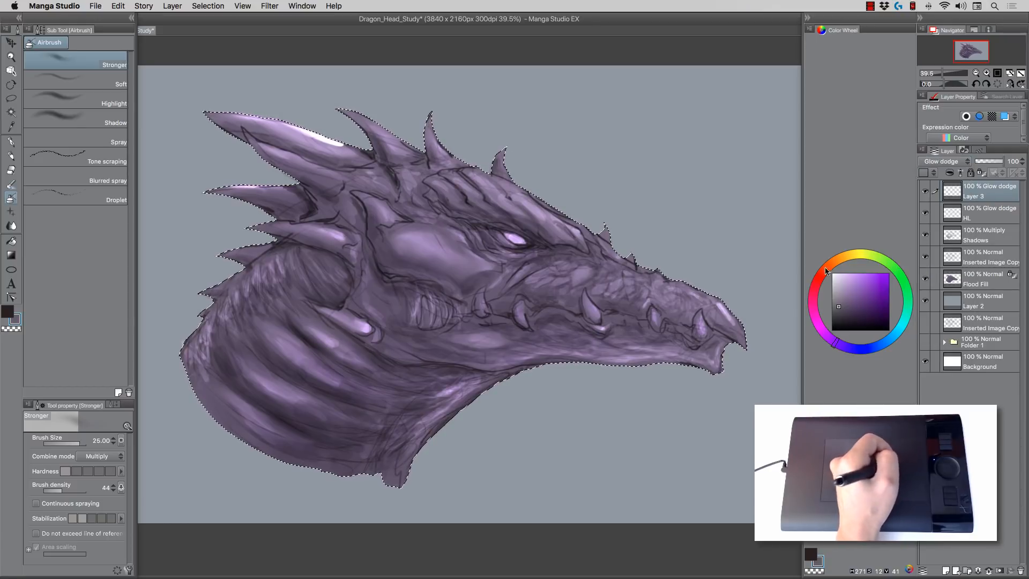
Step: Set the paint colour to a pink with hue 325, saturation 54 and value 85
left_click(837, 260)
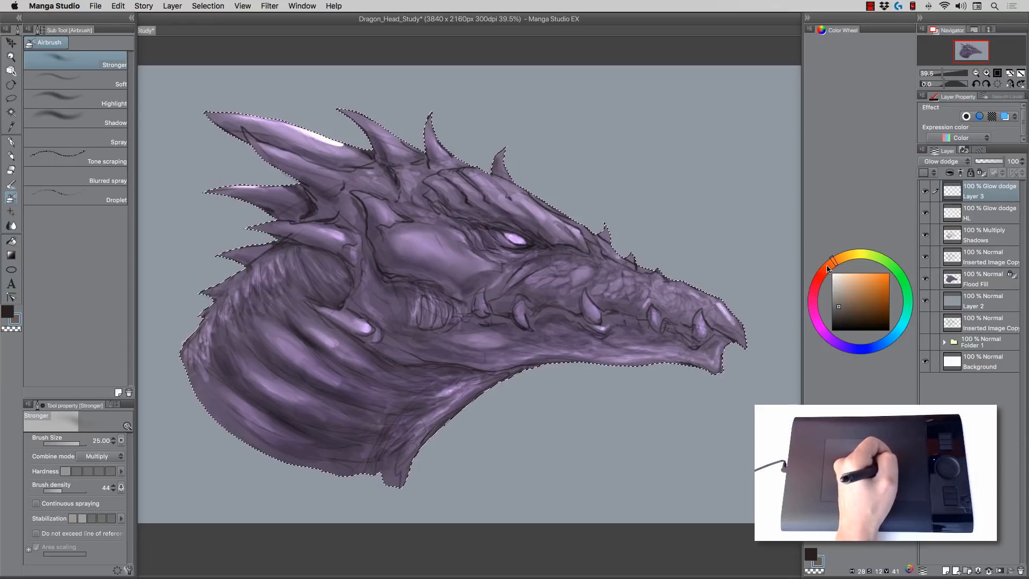
left_click(827, 266)
left_click(814, 304)
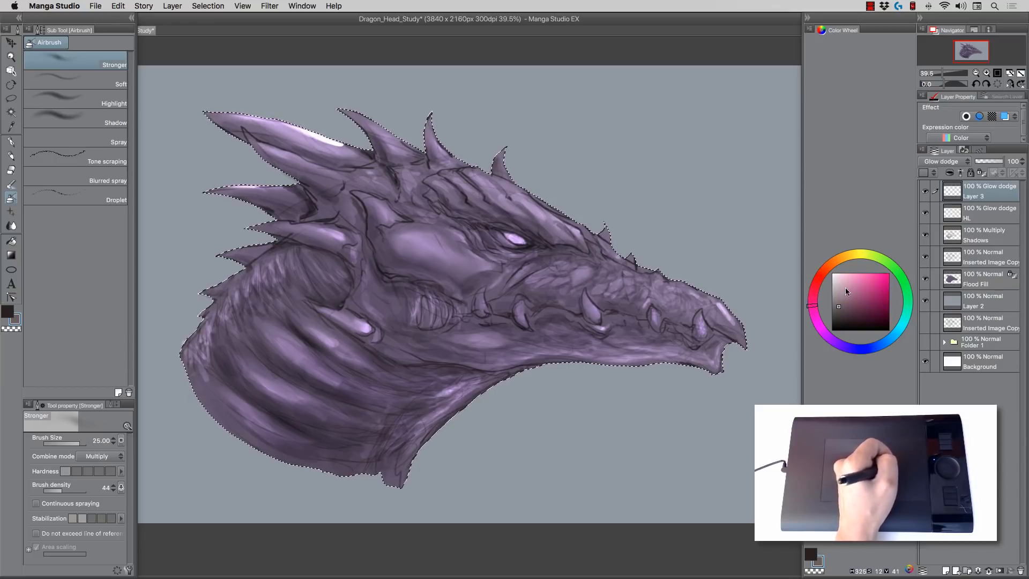
left_click(852, 288)
left_click_drag(849, 305, 853, 299)
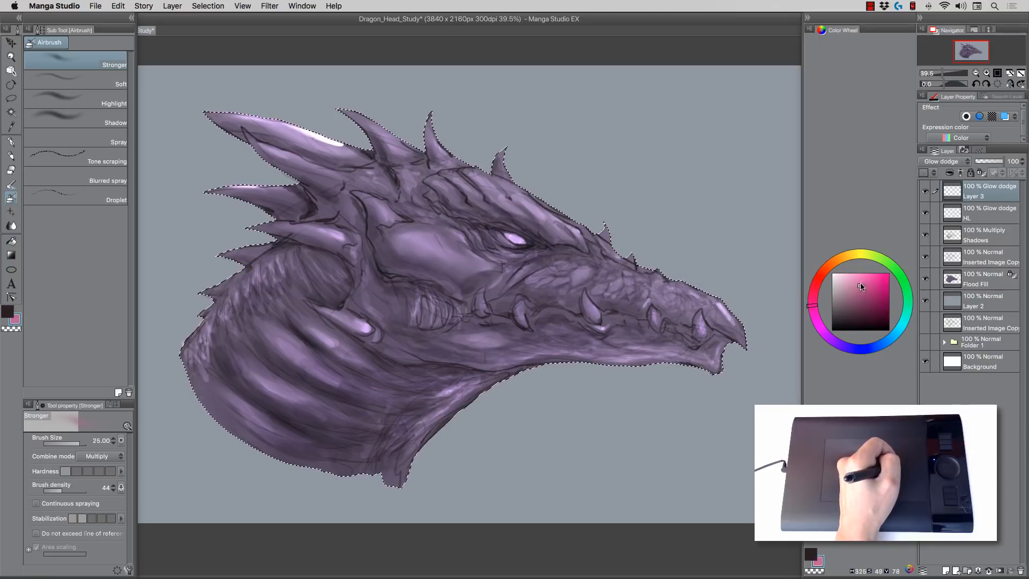
left_click_drag(864, 288, 863, 281)
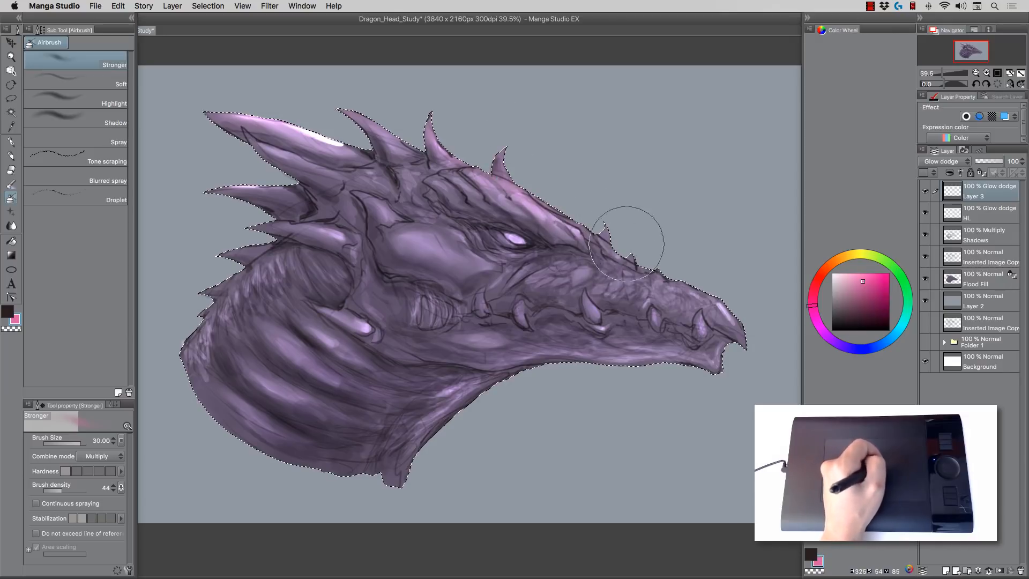
Step: Airbrush pink glow along the brow, snout ridge and head spikes on Layer 3, reducing the Stronger airbrush from size 30 to 8
key("[")
key("[")
mouse_move(627, 244)
left_mouse_down()
mouse_move(654, 273)
mouse_move(663, 275)
left_mouse_up()
mouse_move(335, 158)
left_mouse_down()
mouse_move(465, 199)
mouse_move(451, 161)
mouse_move(459, 175)
mouse_move(431, 178)
mouse_move(491, 188)
left_mouse_up()
key("[")
key("[")
key("[")
key("[")
key("[")
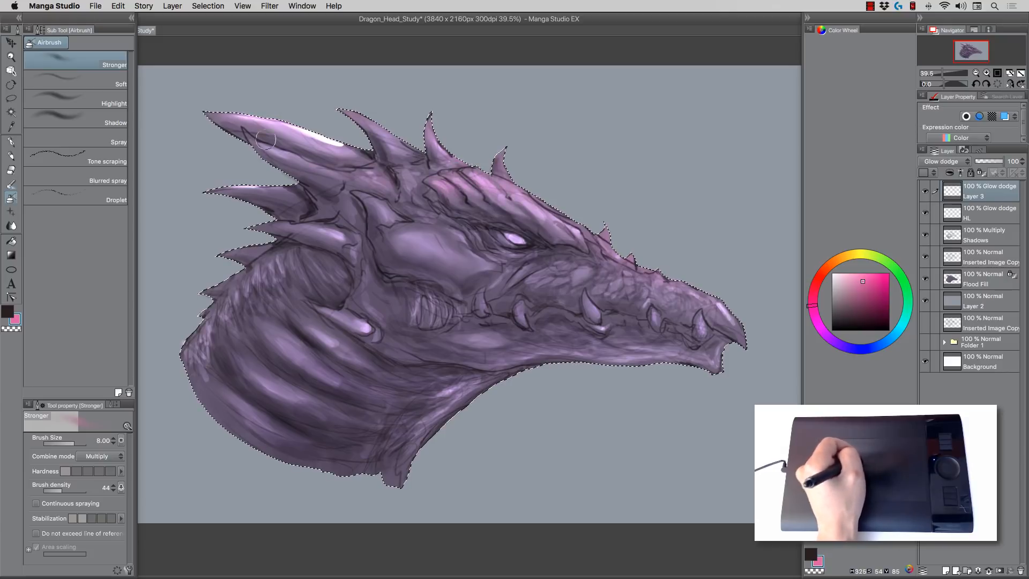
Step: Add pink glow to the rounded cheek with the Stronger airbrush at size 17, then reduce the brush to size 10
key("]")
key("]")
key("]")
key("]")
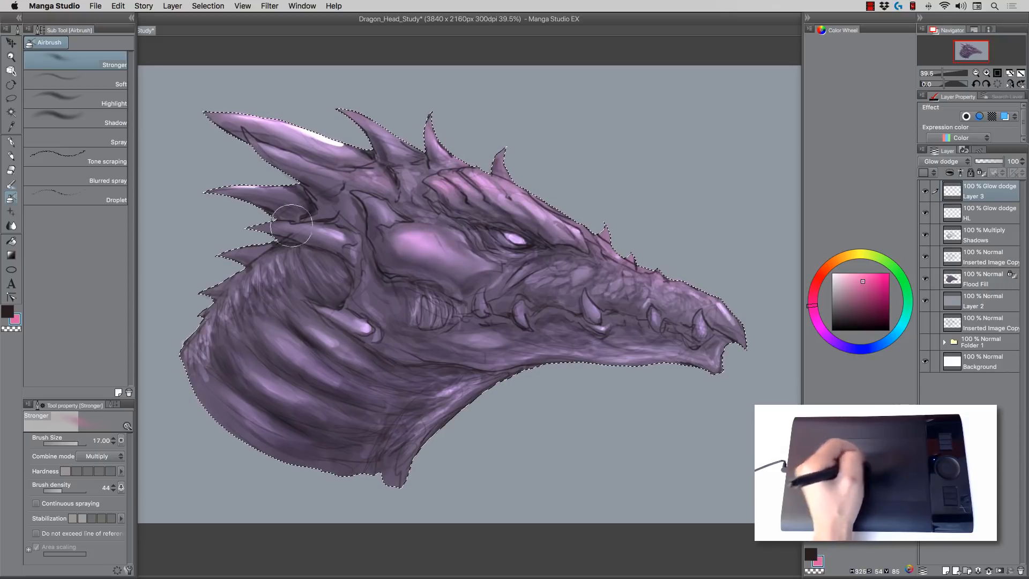
key("[")
key("[")
key("[")
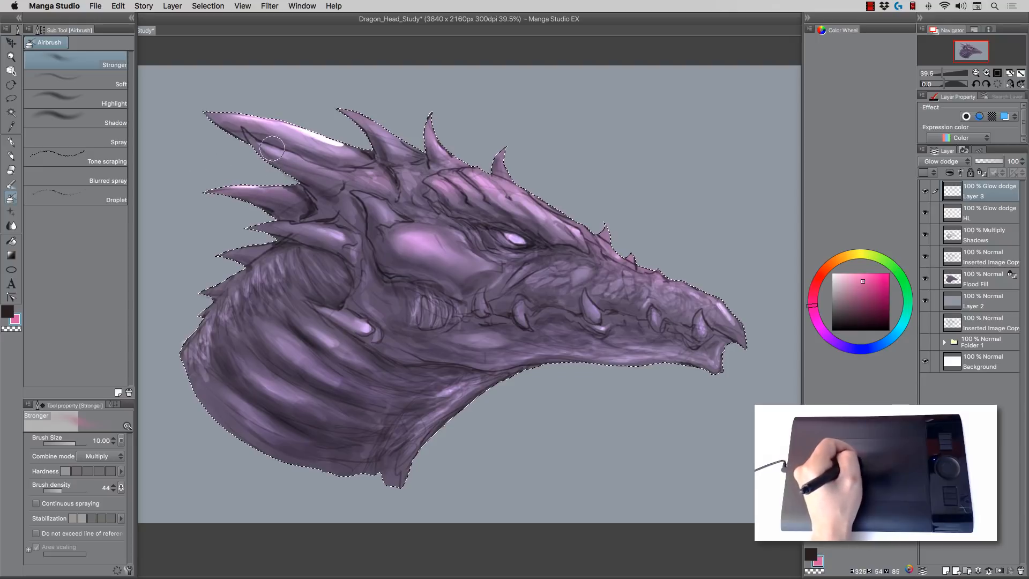
Step: Paint a bright pink highlight along the second large horn with the Stronger airbrush at size 5
key("[")
key("[")
key("[")
key("[")
mouse_move(276, 156)
left_mouse_down()
mouse_move(355, 180)
mouse_move(280, 156)
left_mouse_up()
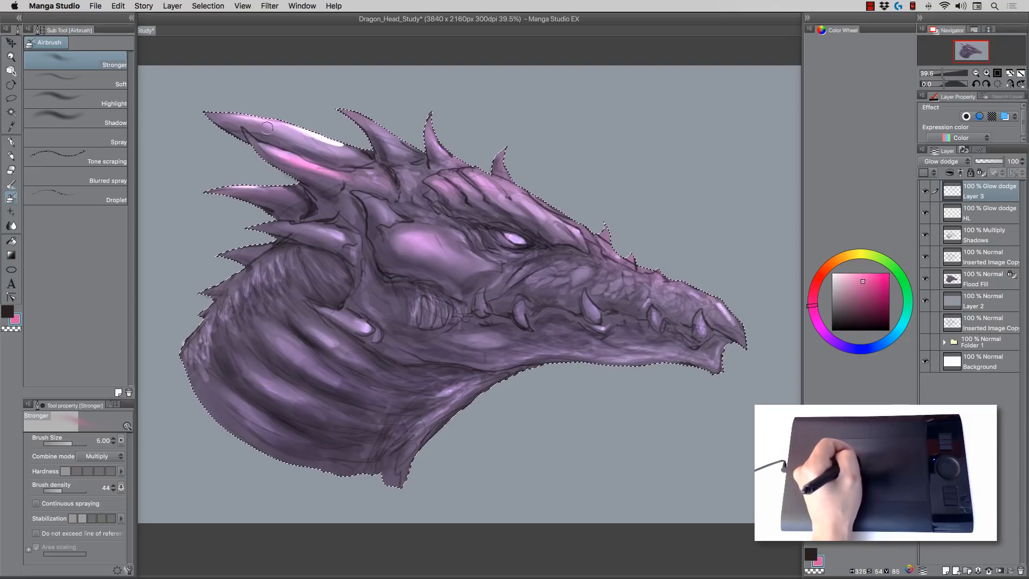
Step: Add pink highlights to the upper horns, temple, brow and snout with the Stronger airbrush at sizes 6, 7 and 12
key("]")
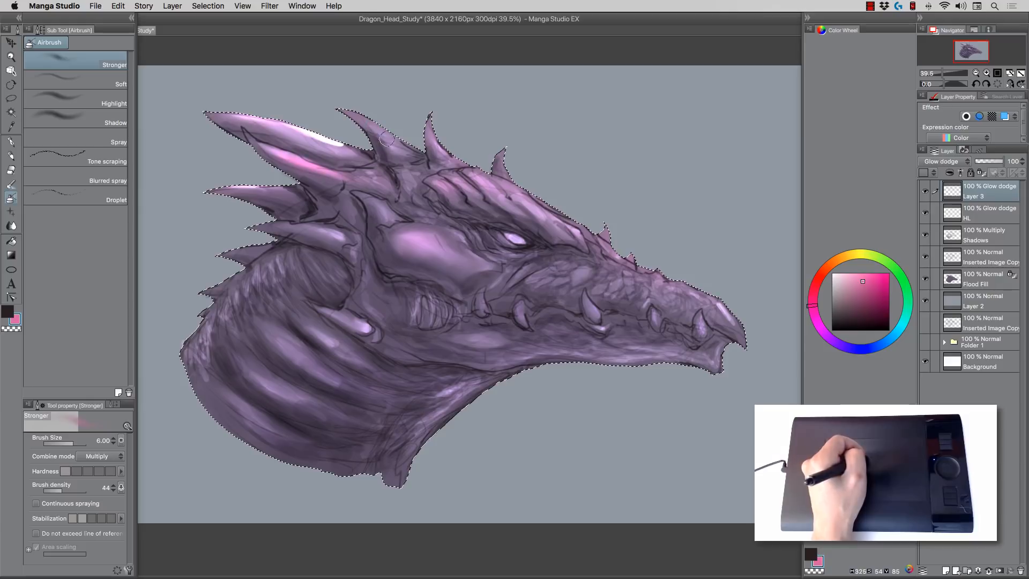
mouse_move(387, 140)
left_mouse_down()
mouse_move(328, 103)
mouse_move(377, 125)
mouse_move(358, 134)
left_mouse_up()
key("]")
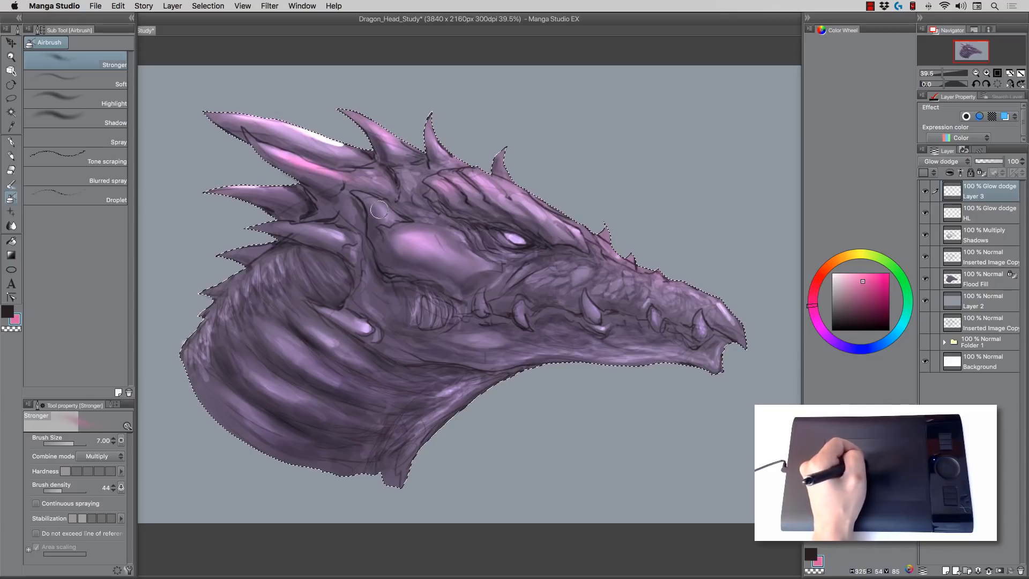
key("[")
key("[")
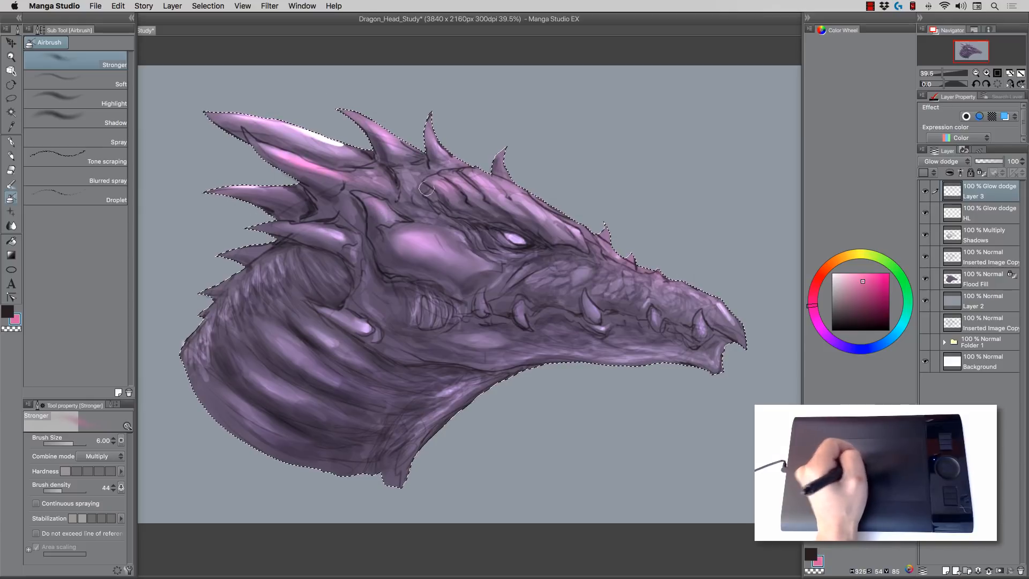
key("]")
key("]")
key("]")
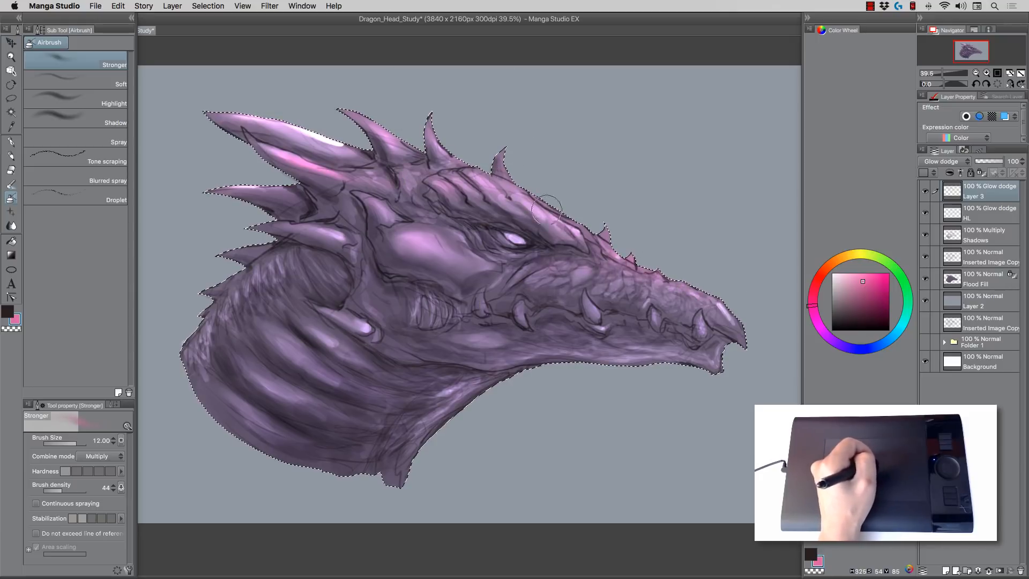
Step: Try the Add (Glow), Add and Color dodge blending modes on Layer 3, and return it to Glow dodge
left_click(945, 161)
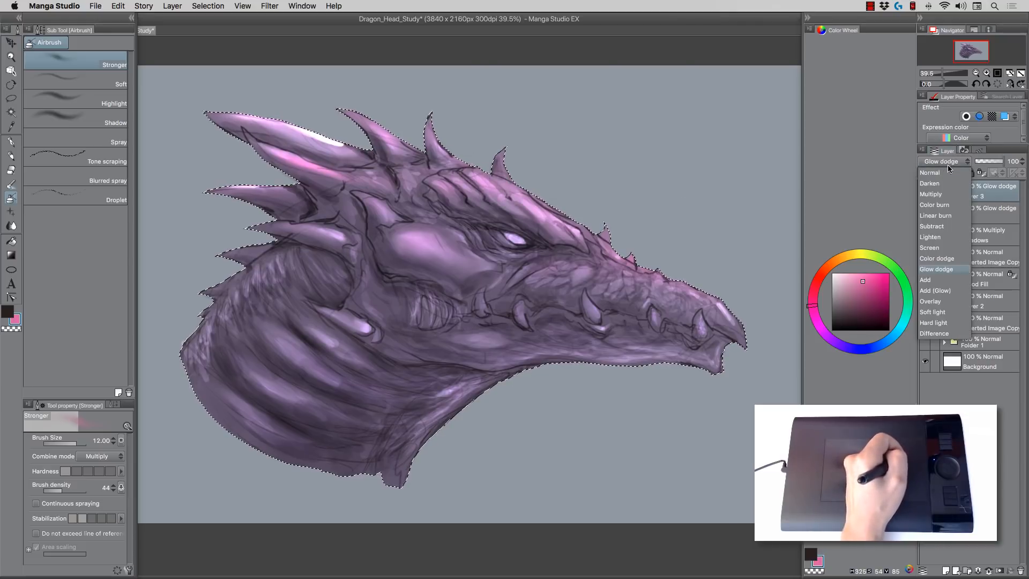
left_click(933, 291)
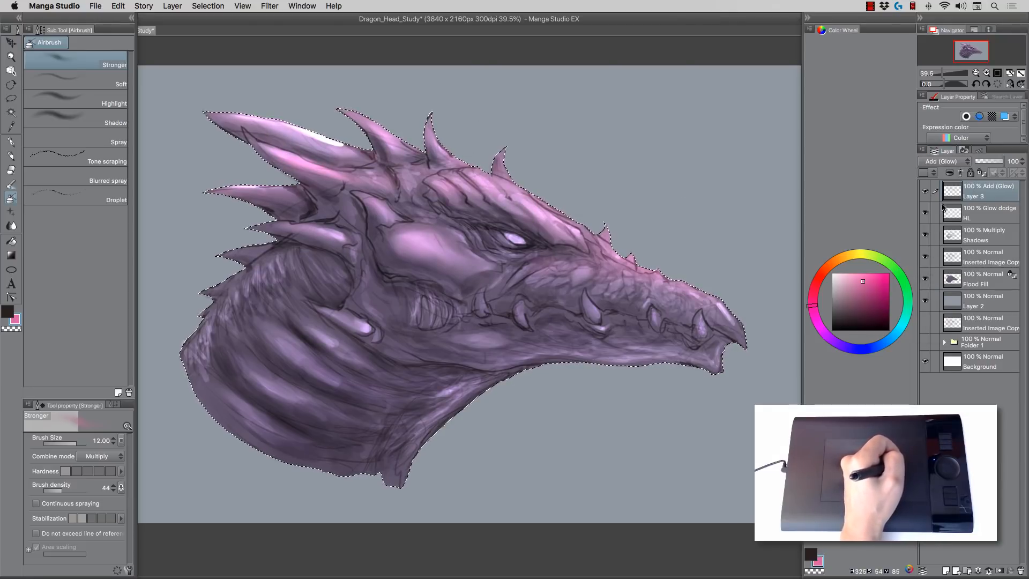
left_click(945, 161)
left_click(936, 276)
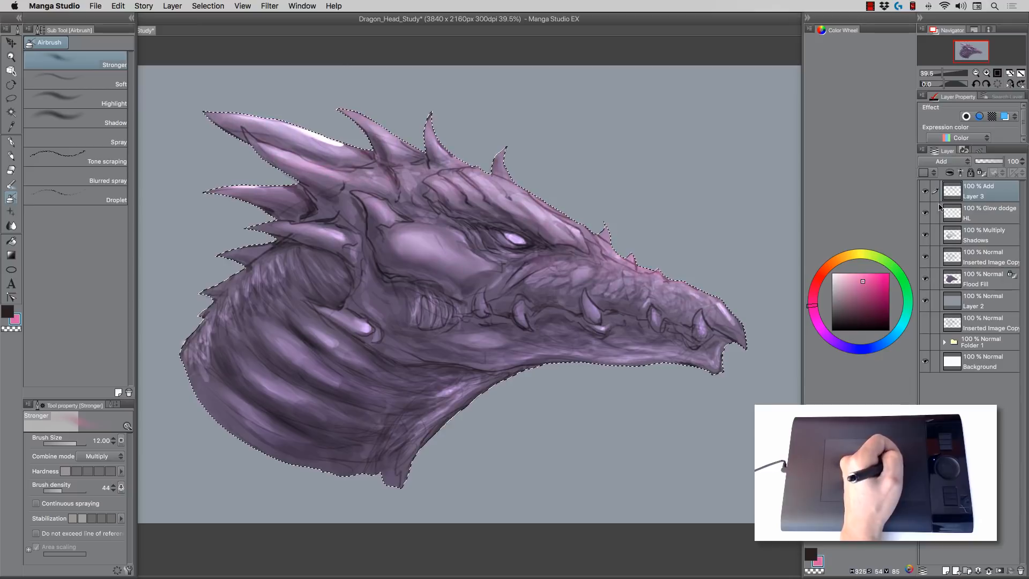
left_click(945, 161)
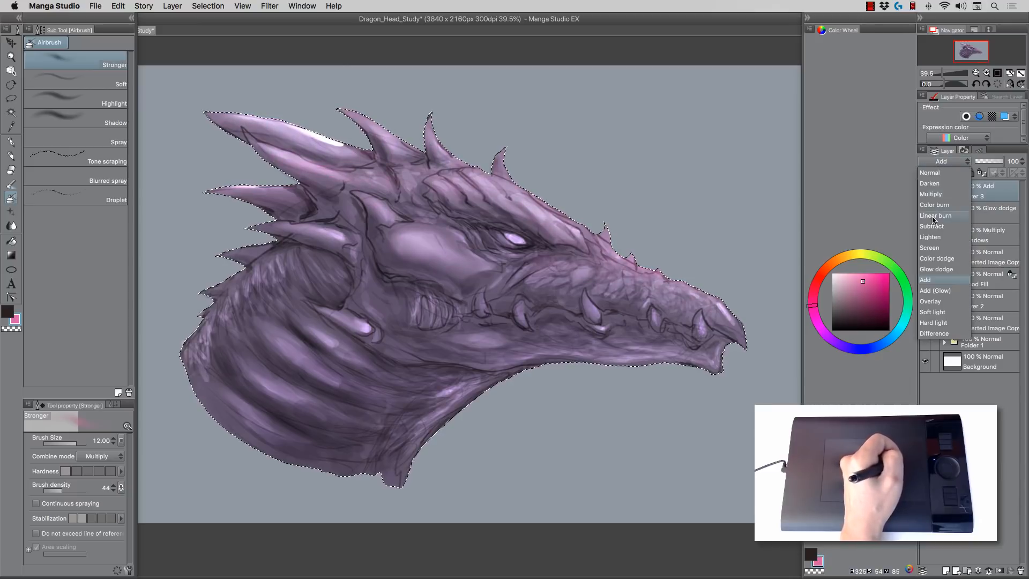
left_click(933, 259)
left_click(934, 162)
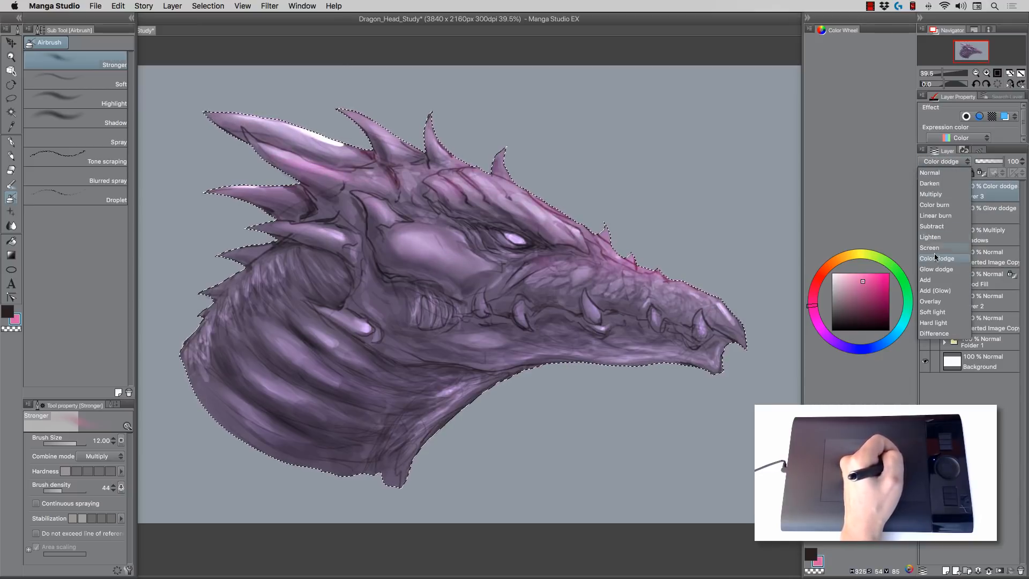
left_click(936, 270)
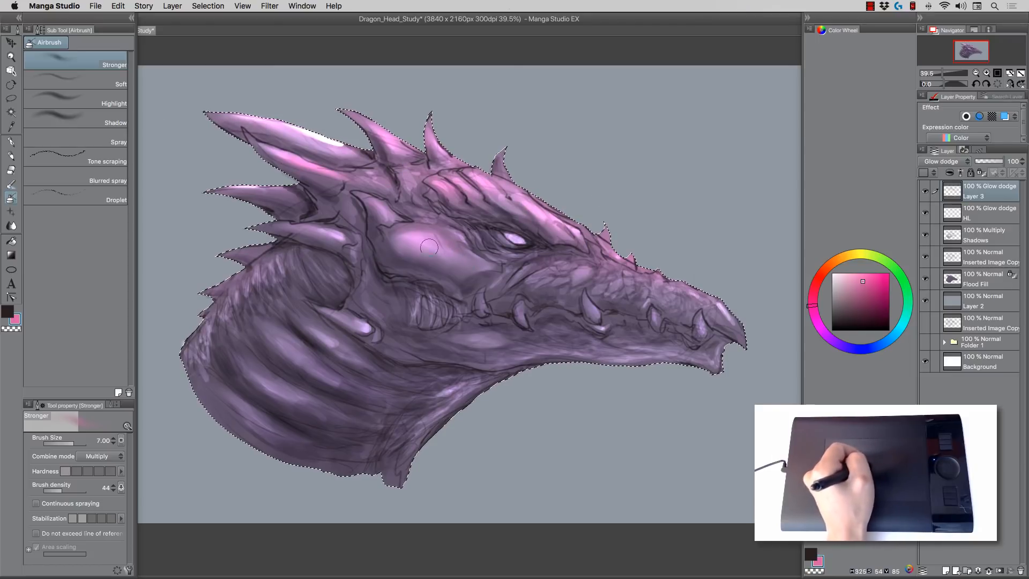
Step: Refine the pink highlights on the cheek, horns and snout with the Stronger airbrush at sizes 5 and 8
key("bracketleft")
key("bracketleft")
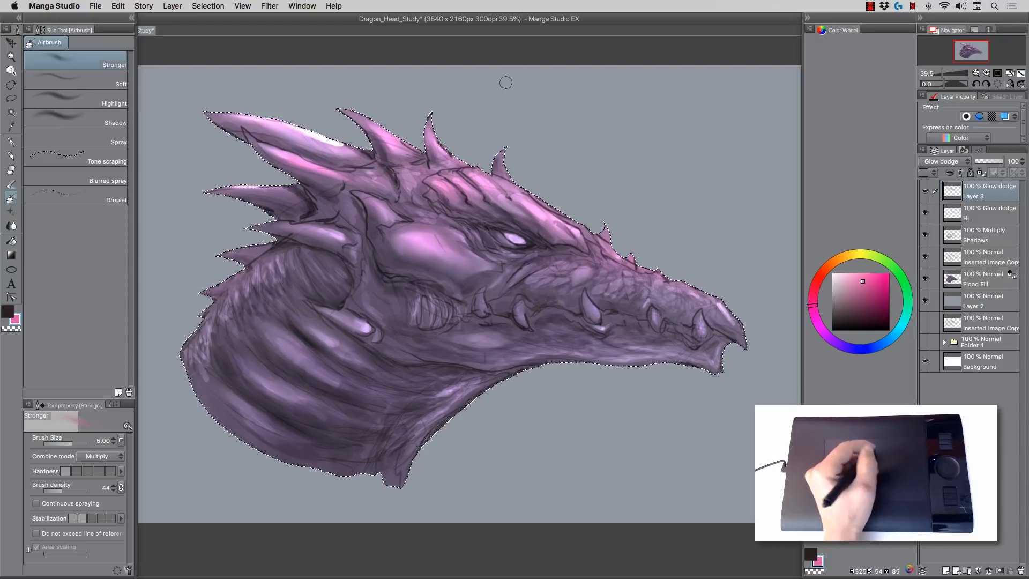
key("bracketright")
key("bracketright")
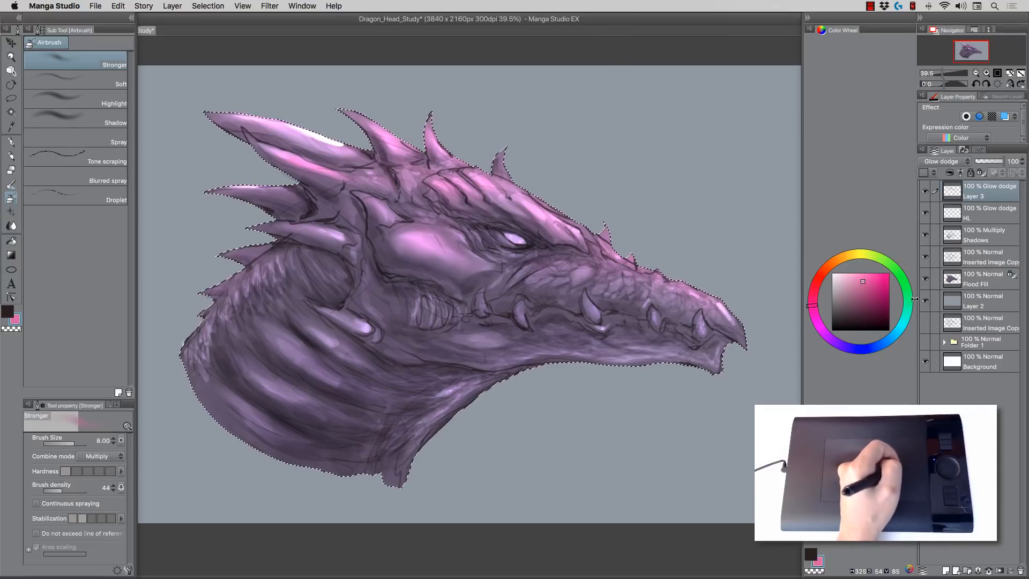
Step: Rename the active Glow dodge layer, Layer 3, to "Top Light"
double_click(974, 197)
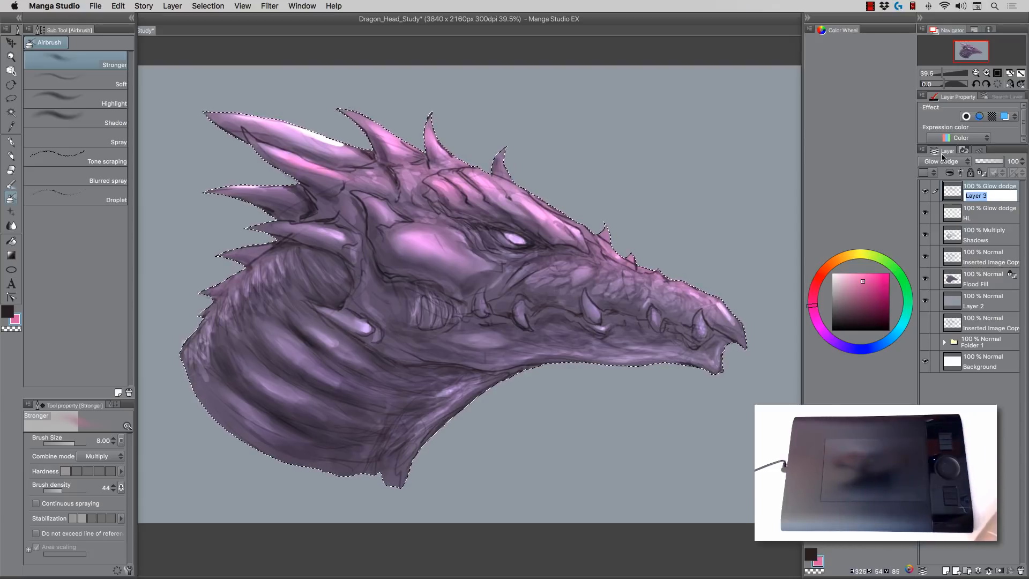
type("Top")
type("Light")
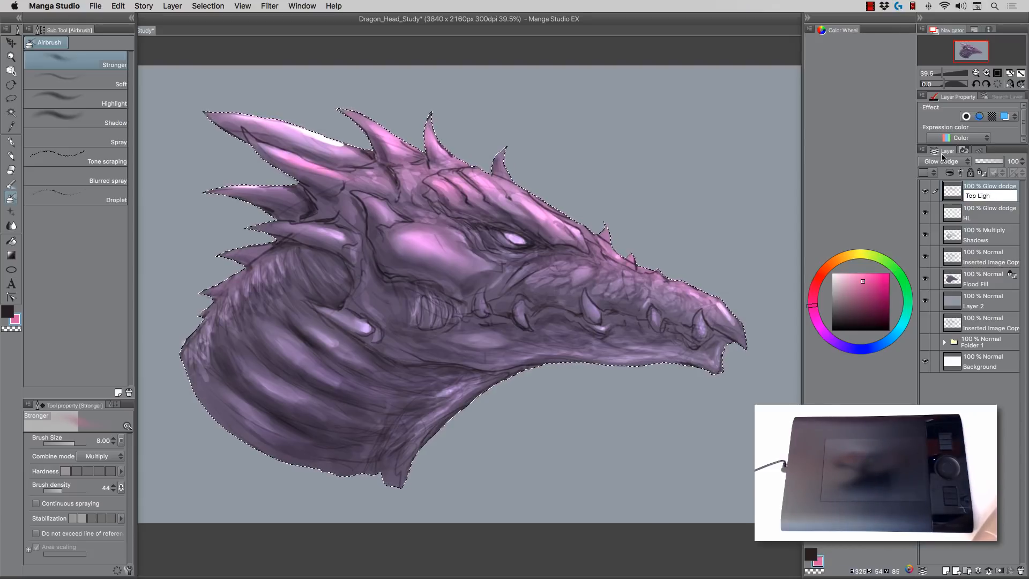
key("Return")
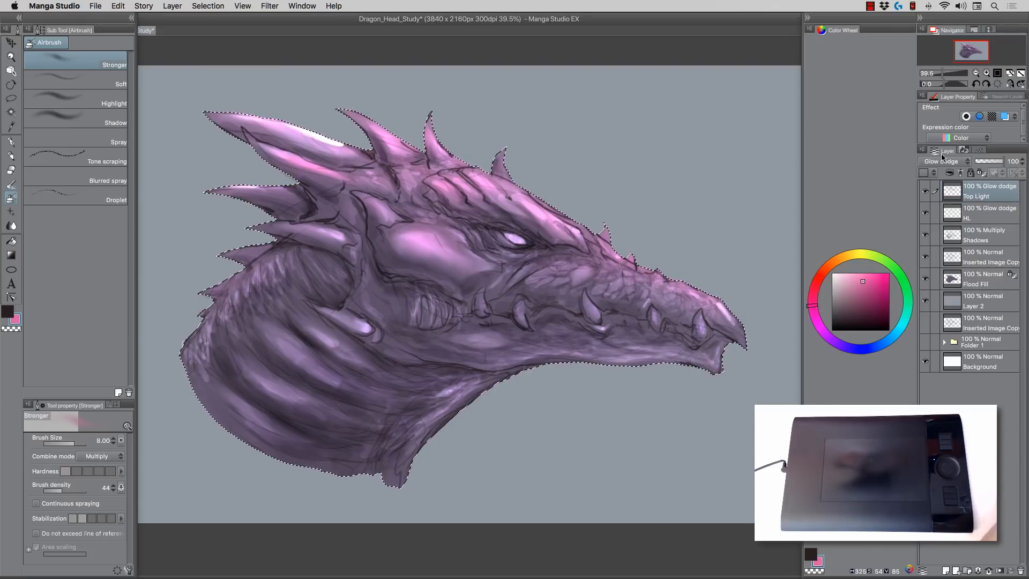
Step: Add a new layer above Top Light and name it "Lower Light"
left_click(946, 571)
double_click(978, 195)
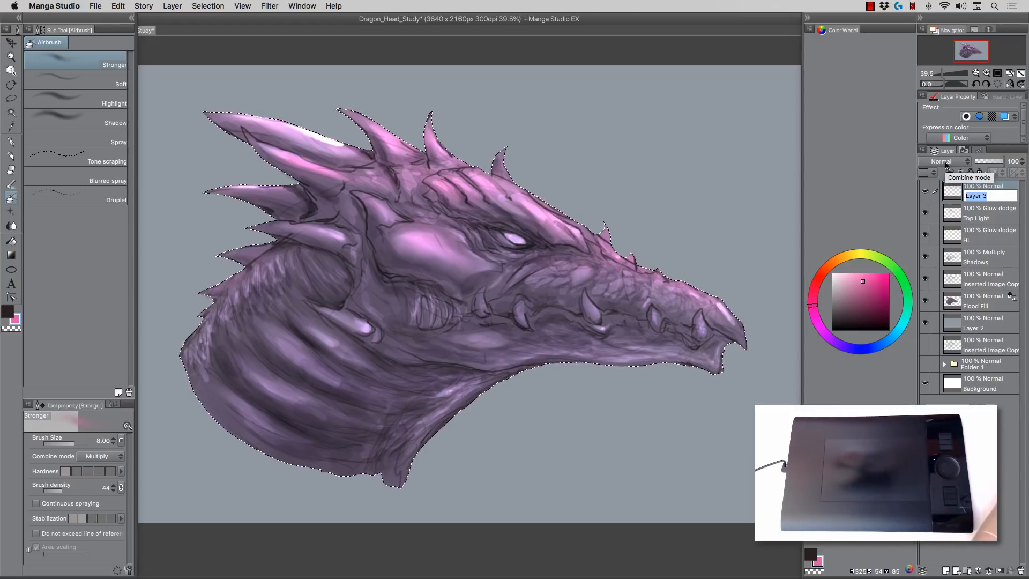
type("Lower L")
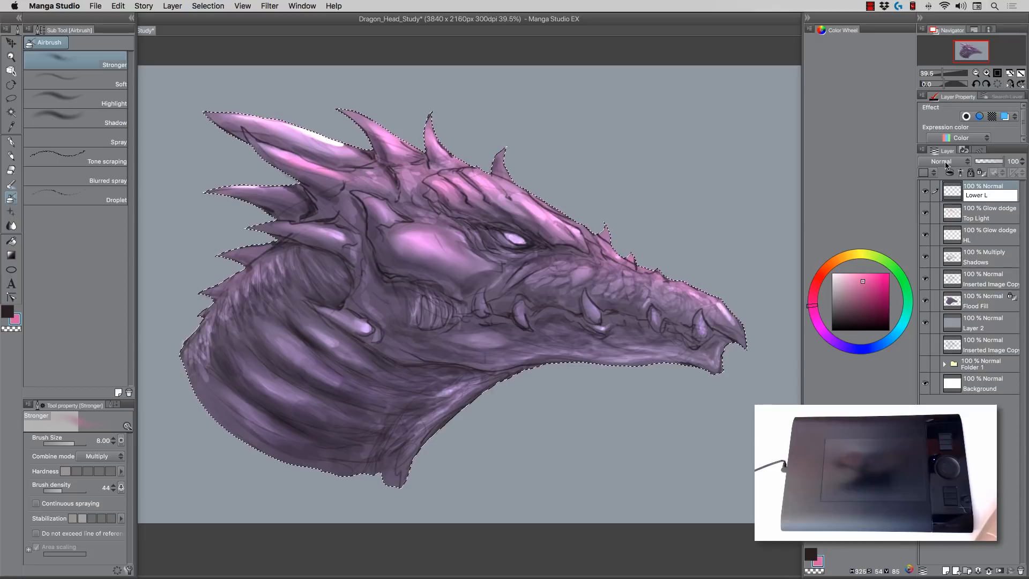
type("ight")
key("Return")
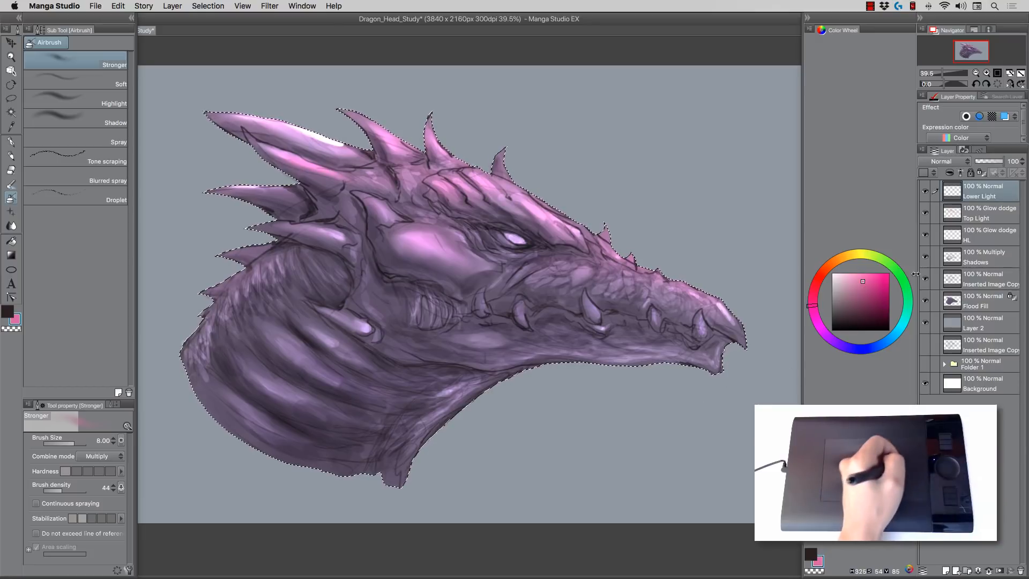
Step: Pick a bright sky blue as the airbrush colour, with hue 193, saturation 71 and value 86
left_click(894, 336)
left_click(858, 299)
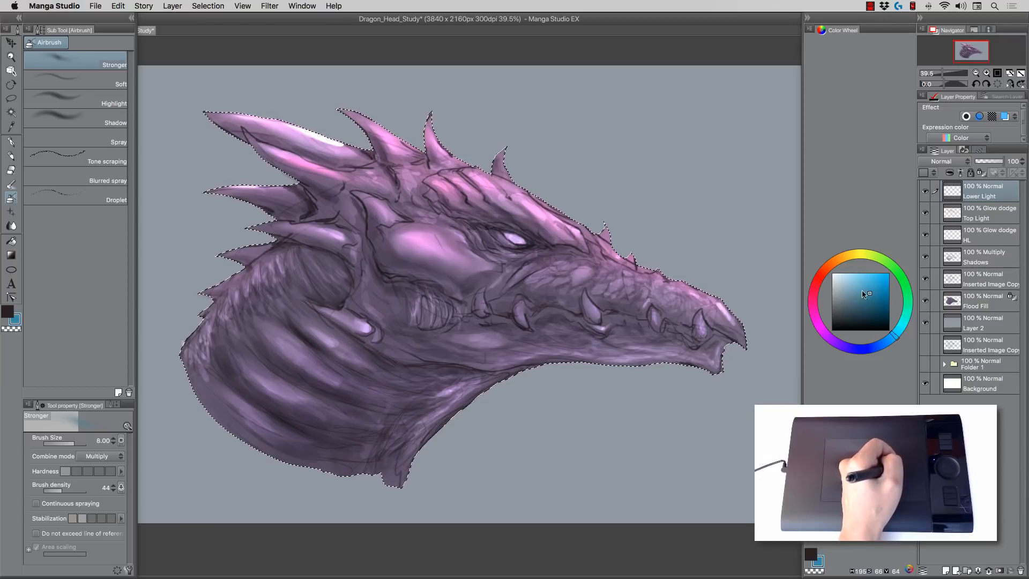
left_click(864, 293)
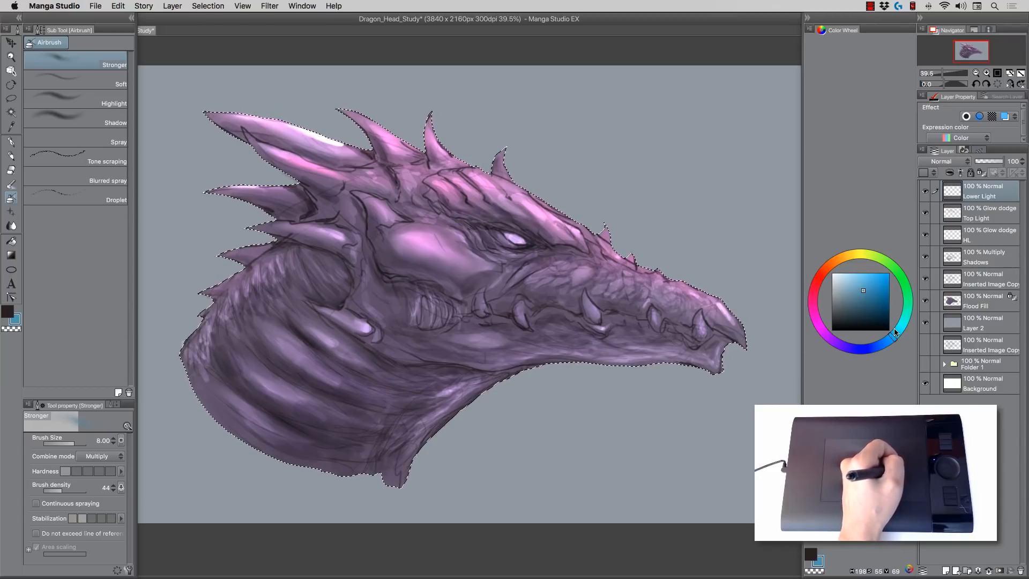
left_click_drag(895, 332, 892, 325)
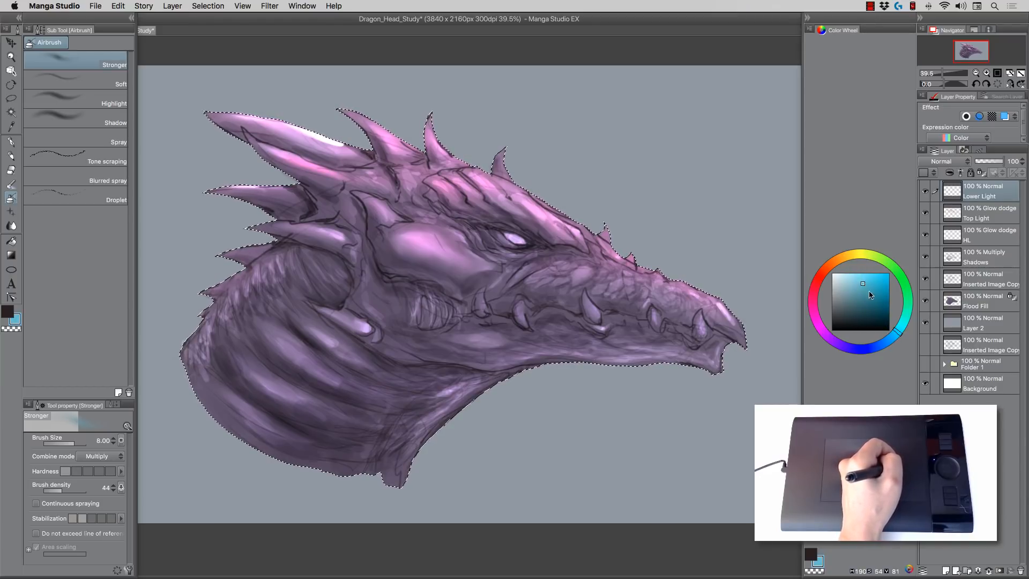
left_click(872, 294)
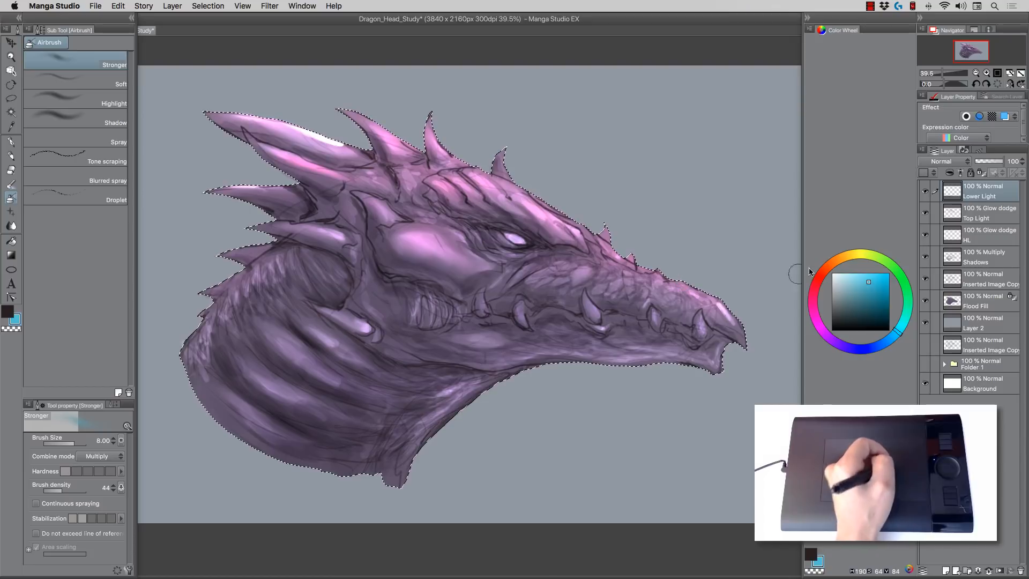
left_click(873, 281)
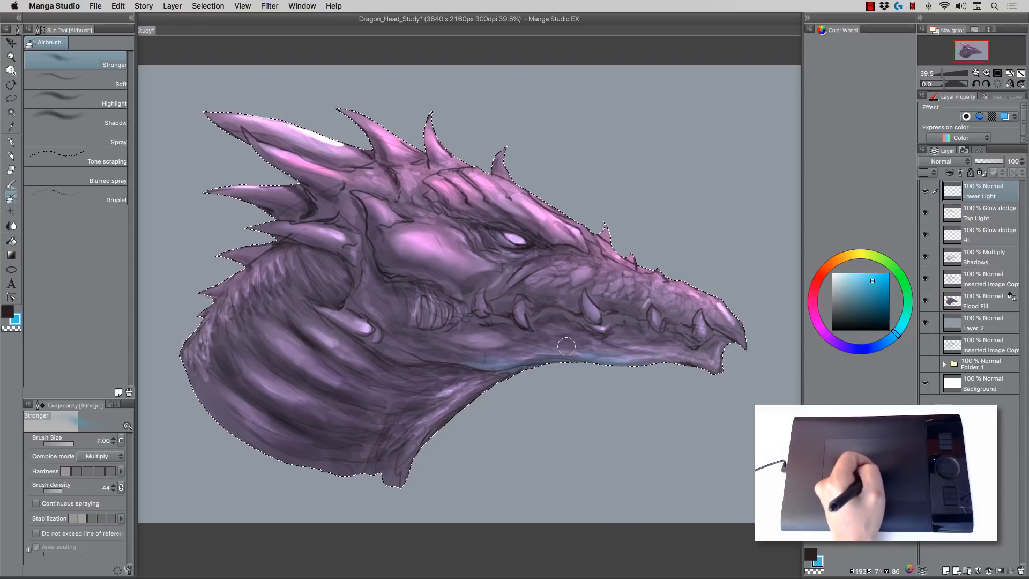
Step: Airbrush blue light along the underside of the dragon's lower jaw, using brush sizes between 5 and 7
key("bracketleft")
key("bracketleft")
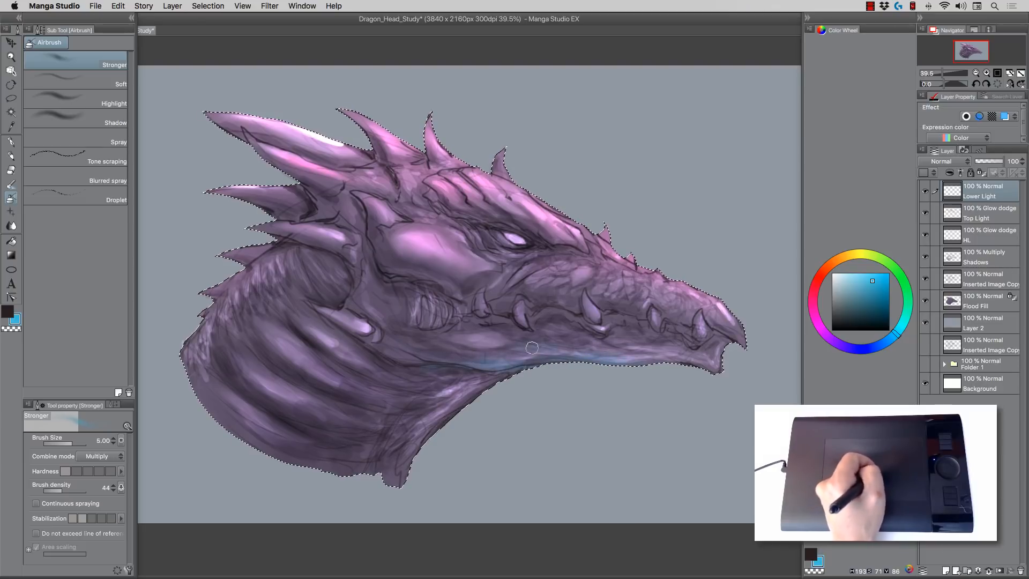
key("bracketright")
key("bracketright")
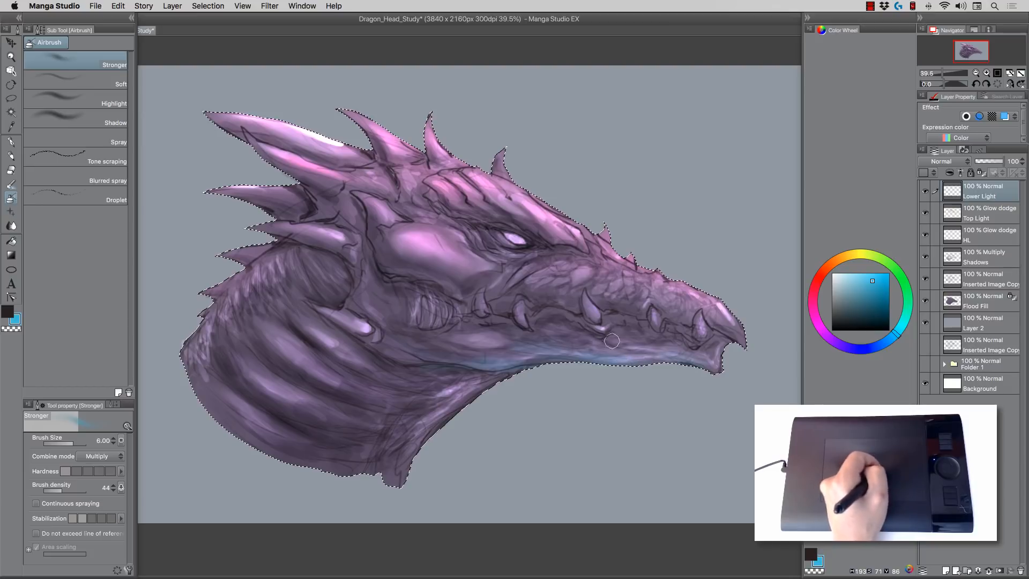
Step: Airbrush blue light down the throat and the front edge of the neck, varying the brush size from 3 upwards
key("bracketleft")
key("bracketleft")
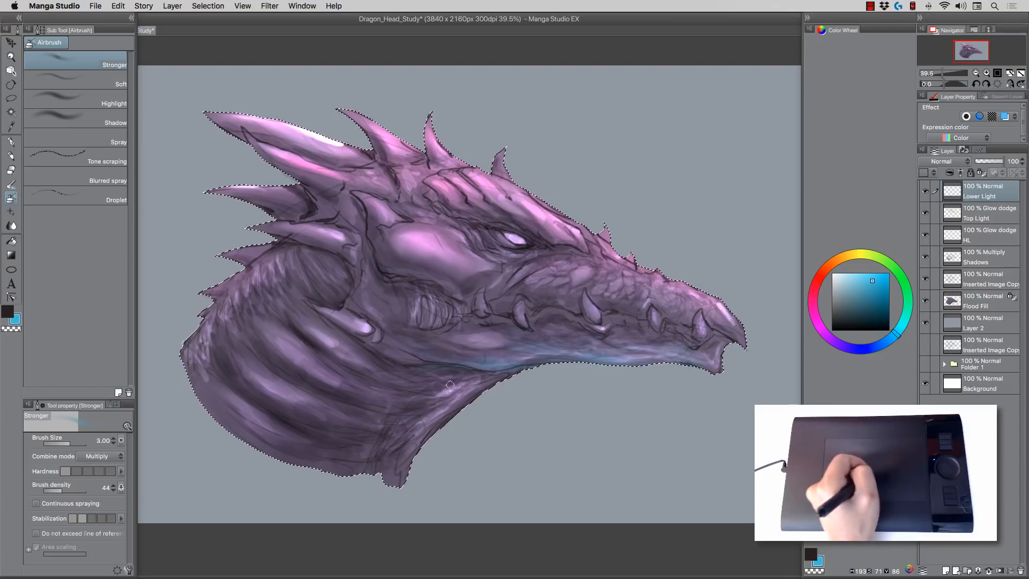
key("bracketright")
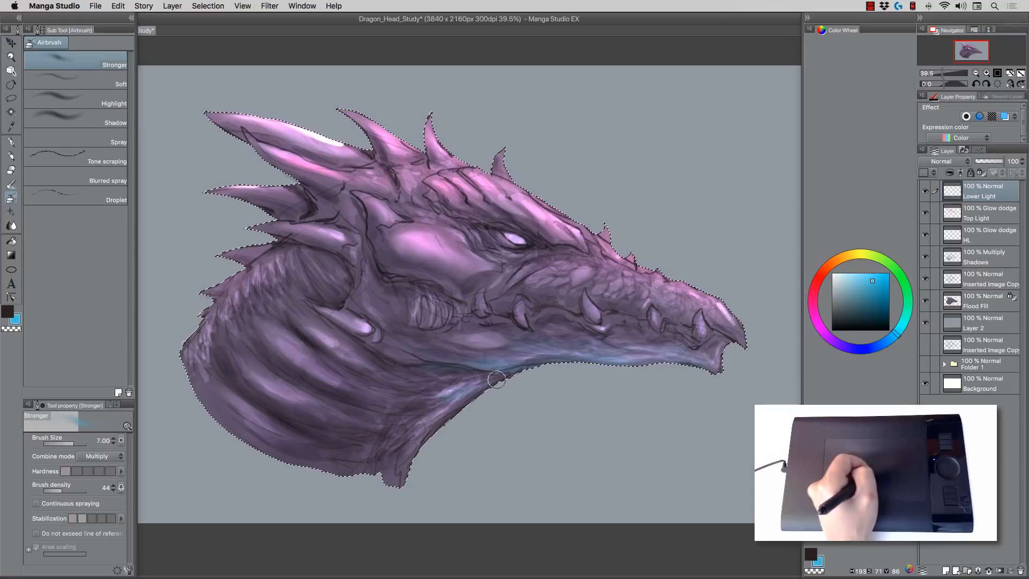
key("bracketright")
key("bracketright")
key("bracketright")
key("bracketright")
key("bracketright")
key("bracketleft")
key("bracketleft")
key("bracketleft")
key("bracketleft")
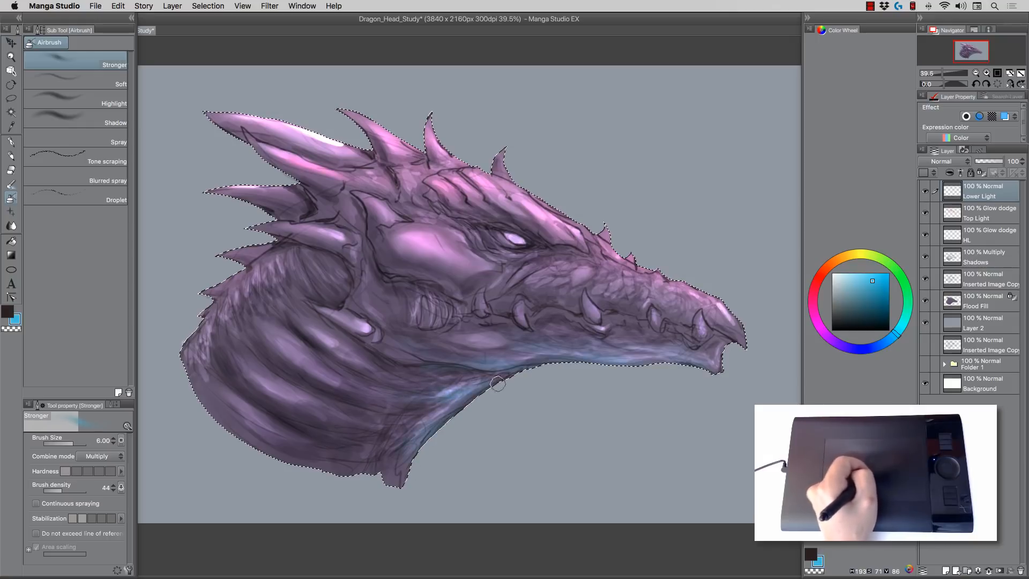
key("bracketleft")
key("bracketright")
key("bracketright")
key("bracketright")
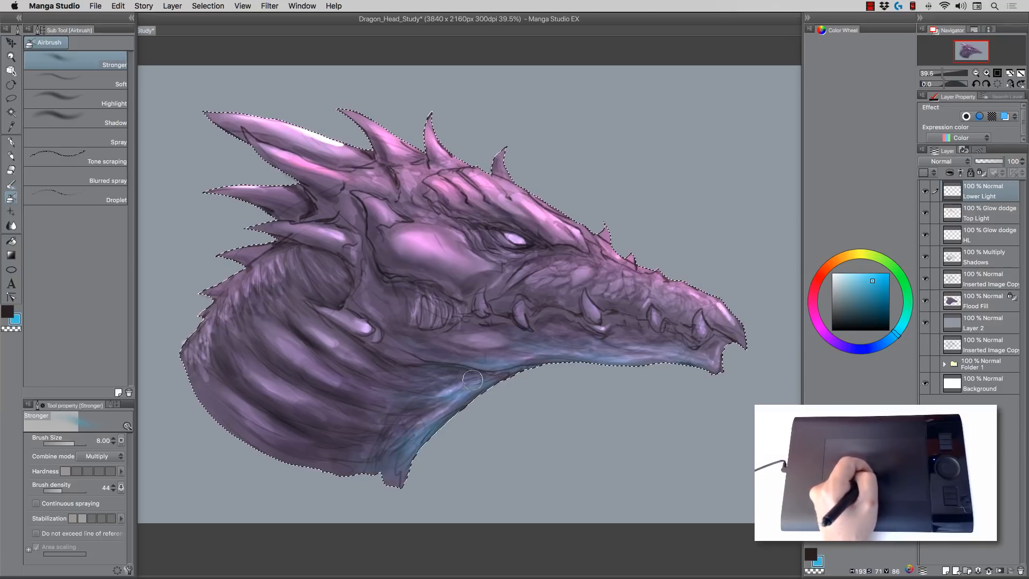
Step: Extend the blue light over the rear of the jaw with brush size 10 and the chin tip with size 8
key("bracketright")
key("bracketright")
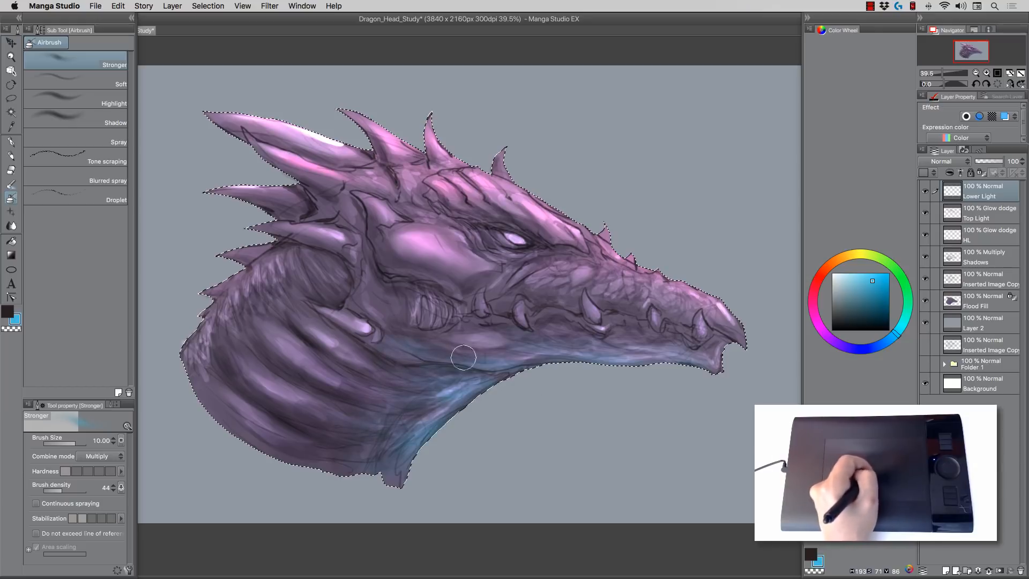
key("bracketleft")
key("bracketleft")
key("bracketleft")
key("bracketleft")
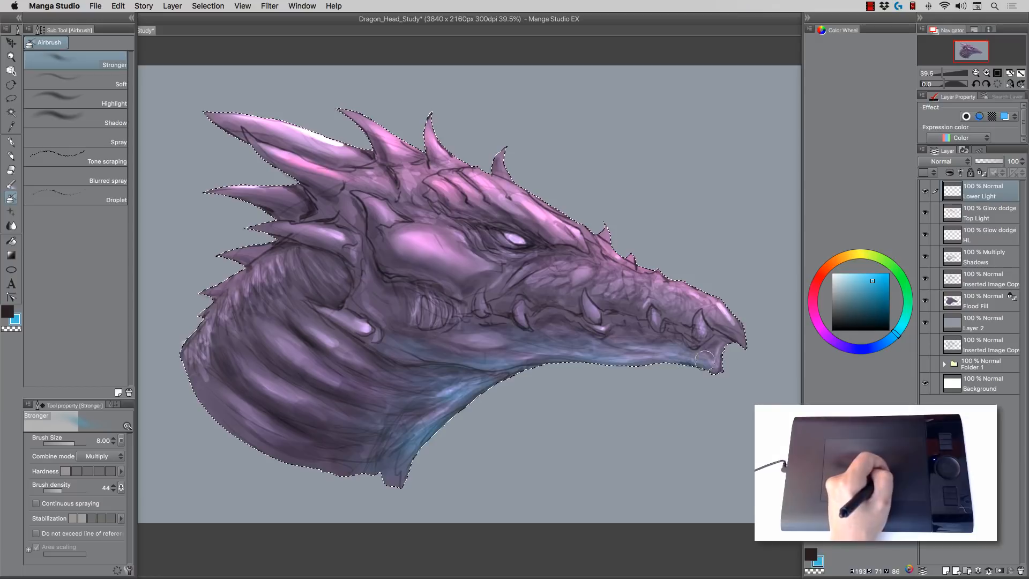
Step: Airbrush soft blue light over the lower neck folds, using brush sizes between 17 and 8
key("bracketright")
key("bracketright")
key("bracketright")
key("bracketright")
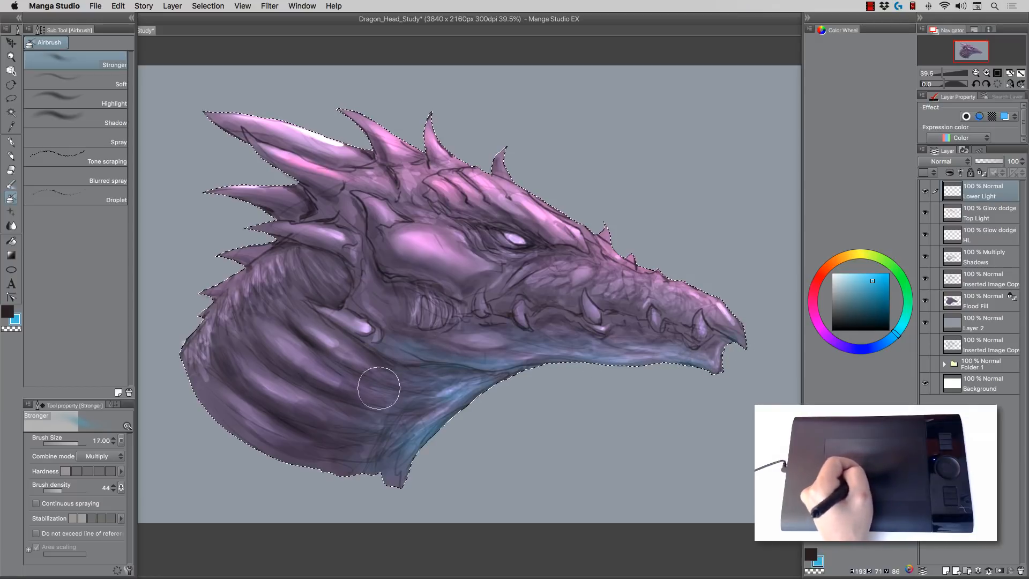
key("bracketright")
key("bracketright")
key("bracketleft")
key("bracketleft")
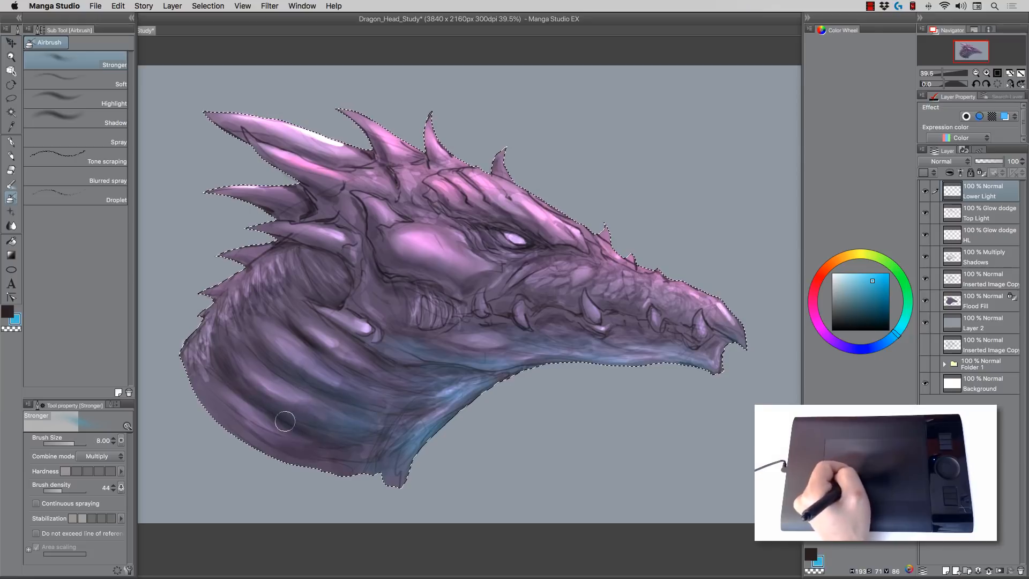
Step: Reduce the brush size to 3 and airbrush blue over and around the dragon's eye
key("bracketleft")
key("bracketleft")
key("bracketleft")
key("bracketleft")
key("bracketleft")
key("bracketleft")
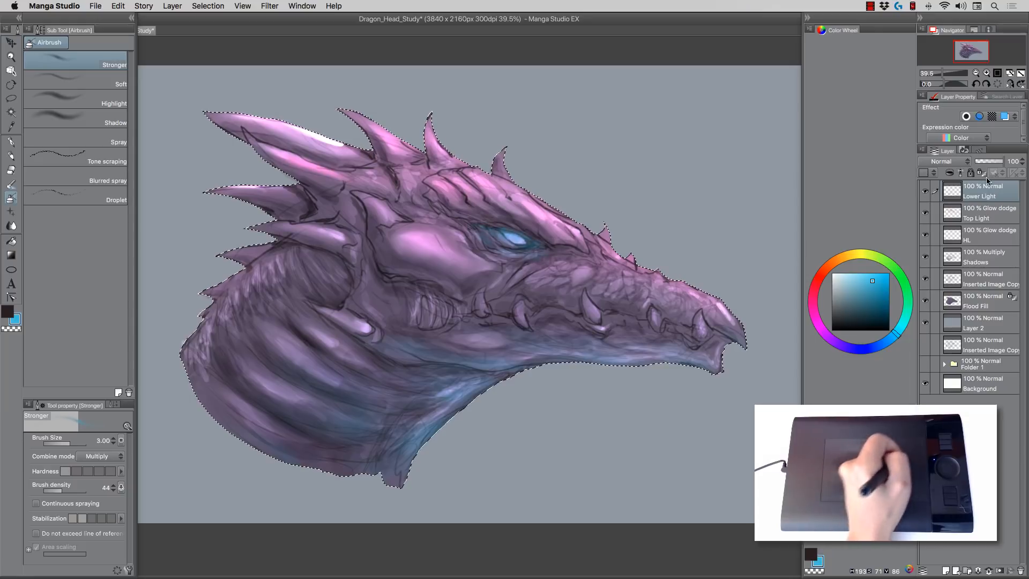
Step: Compare Color dodge, Glow dodge and Add (Glow) blending on the Lower Light layer, and leave it set to Glow dodge
left_click(943, 161)
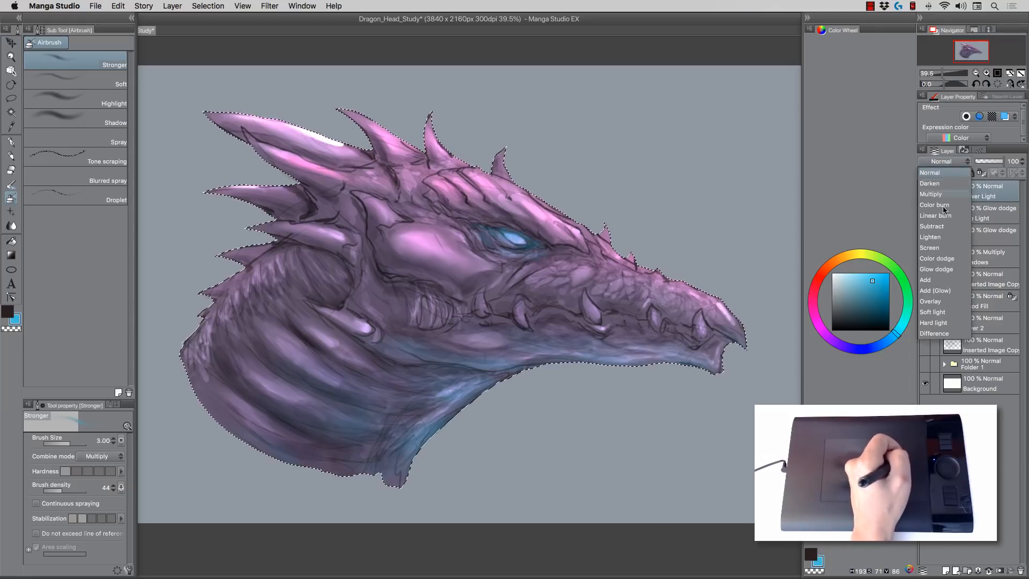
left_click(936, 258)
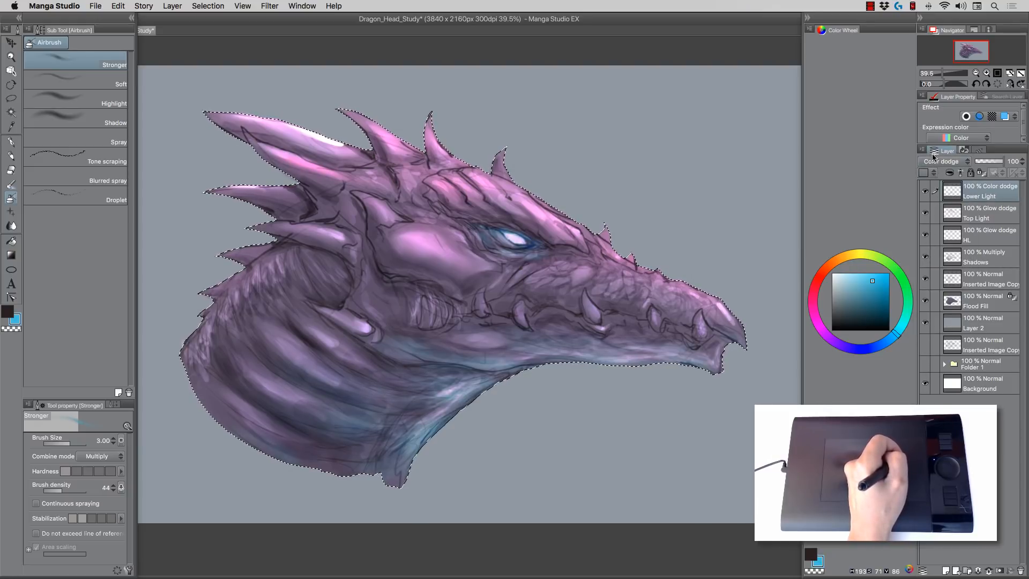
left_click(940, 162)
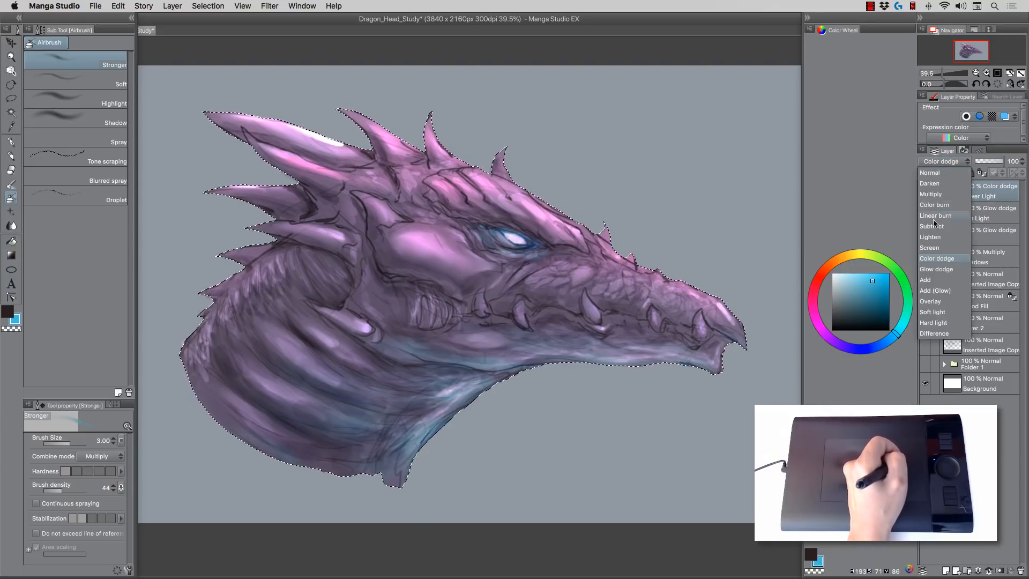
left_click(937, 269)
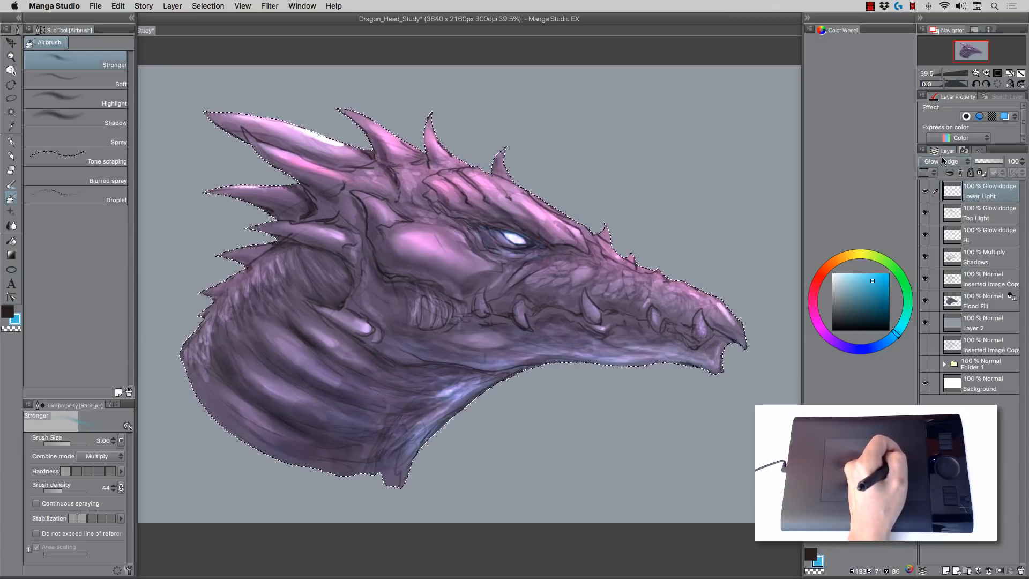
left_click(943, 160)
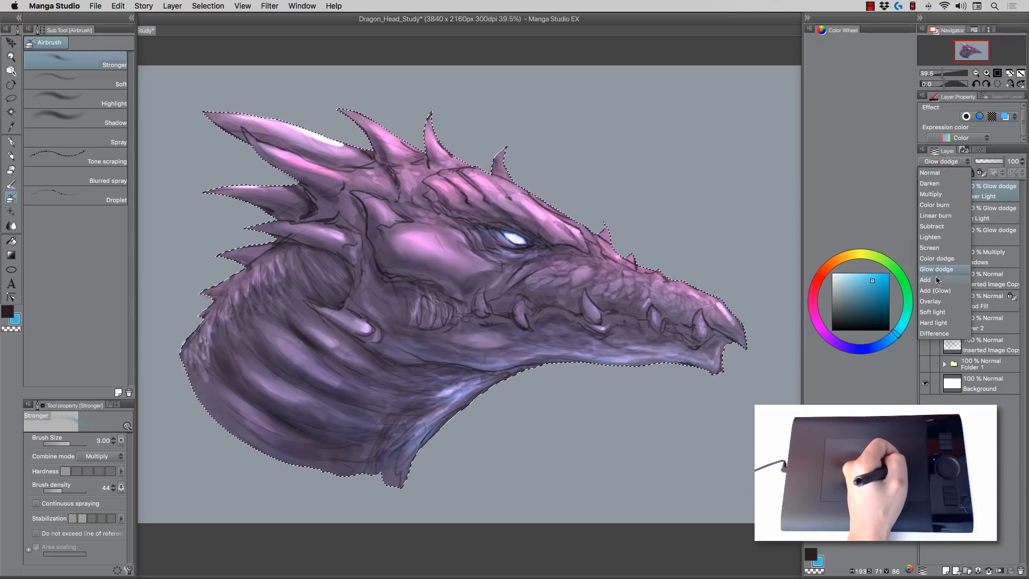
left_click(936, 291)
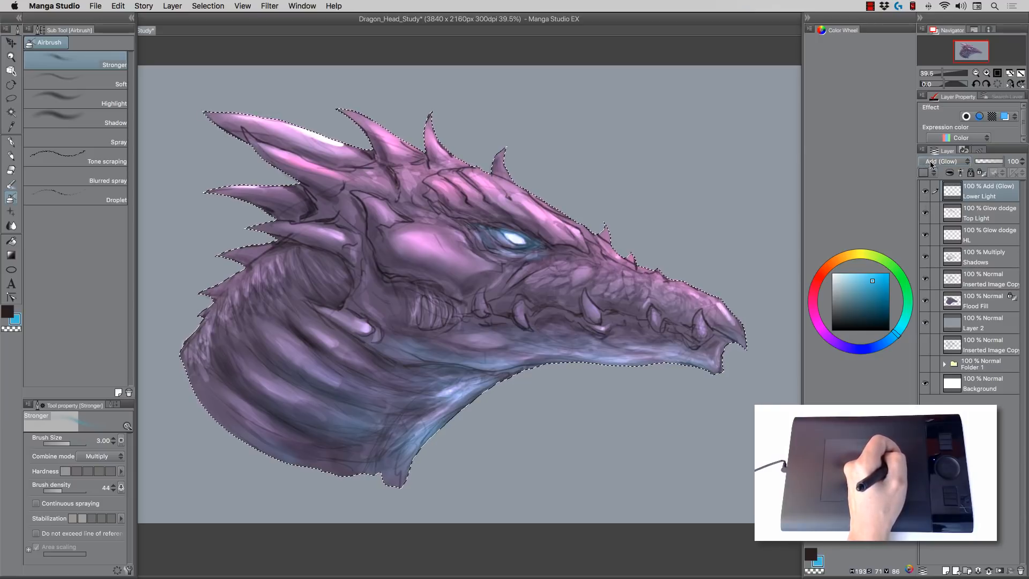
left_click(931, 163)
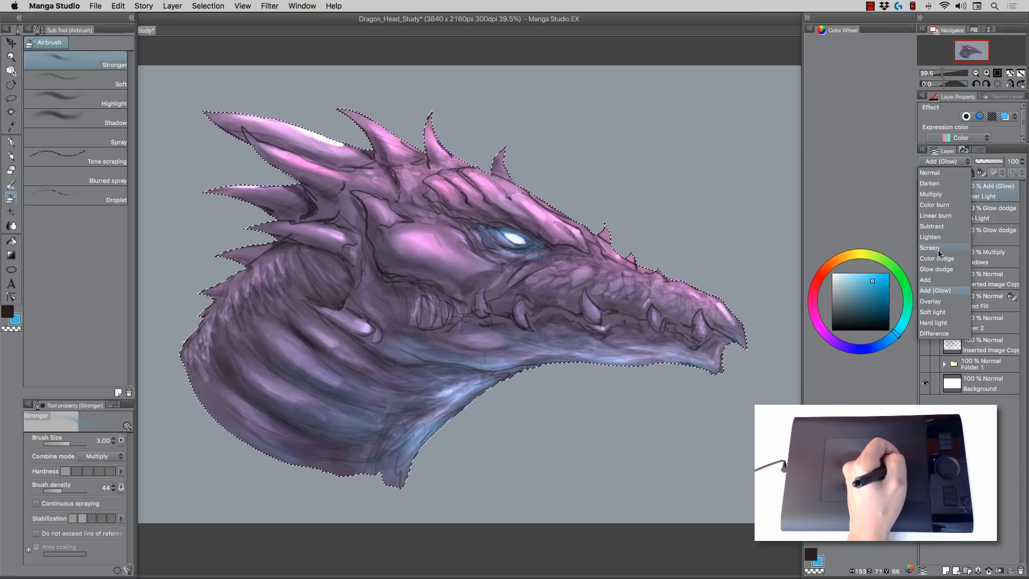
left_click(937, 257)
left_click(931, 162)
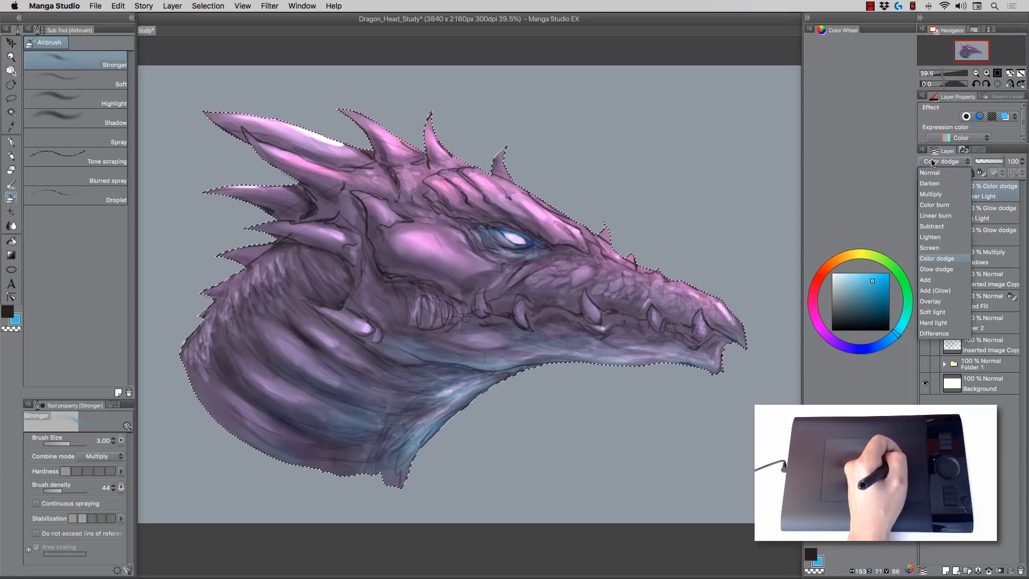
left_click(938, 269)
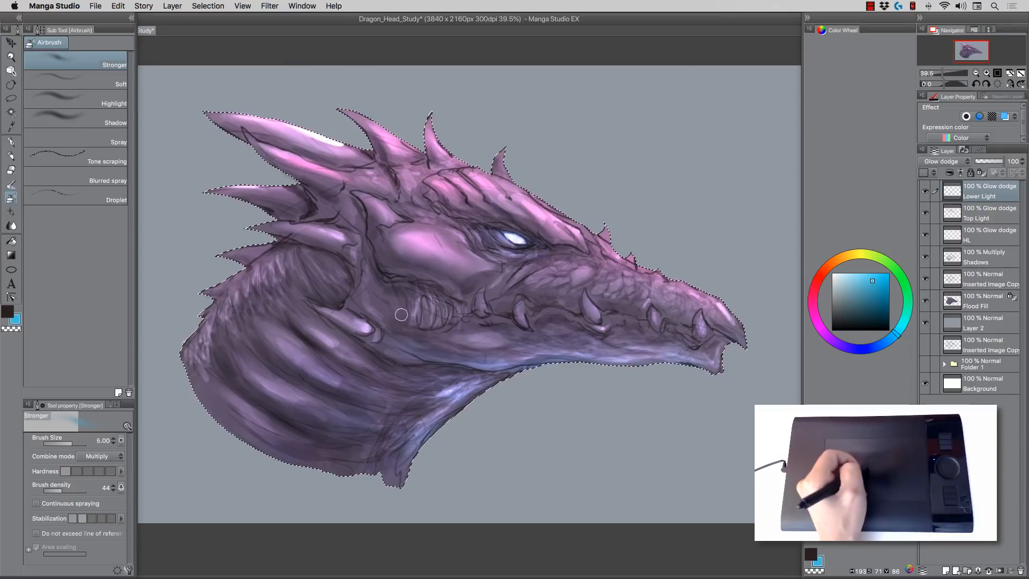
Step: Airbrush blue glow along the cheek plate's lower edge with brush sizes 7 to 8, and brighten the eye with size 3
key("bracketright")
key("bracketright")
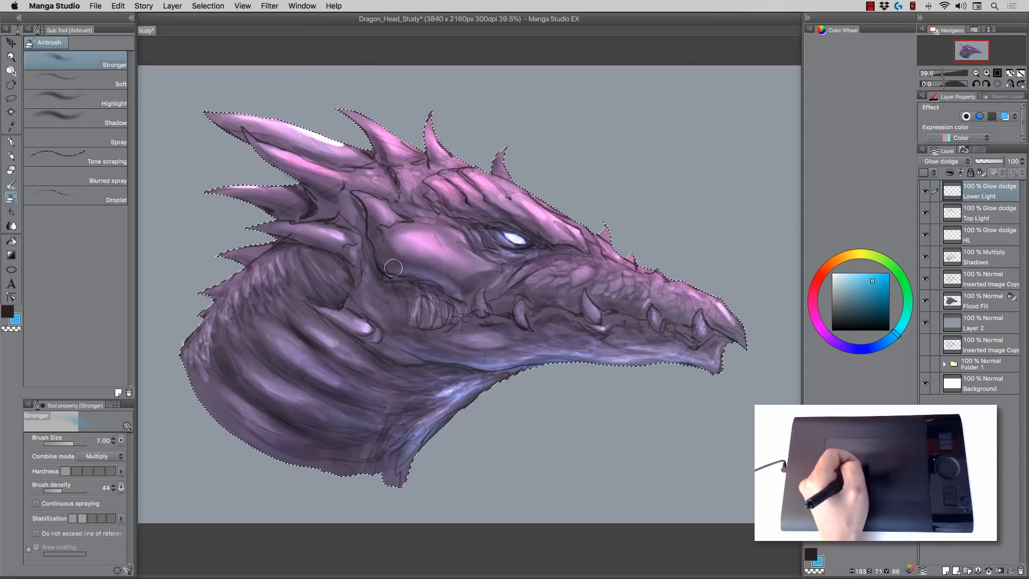
mouse_move(395, 269)
left_mouse_down()
mouse_move(429, 271)
mouse_move(456, 293)
left_mouse_up()
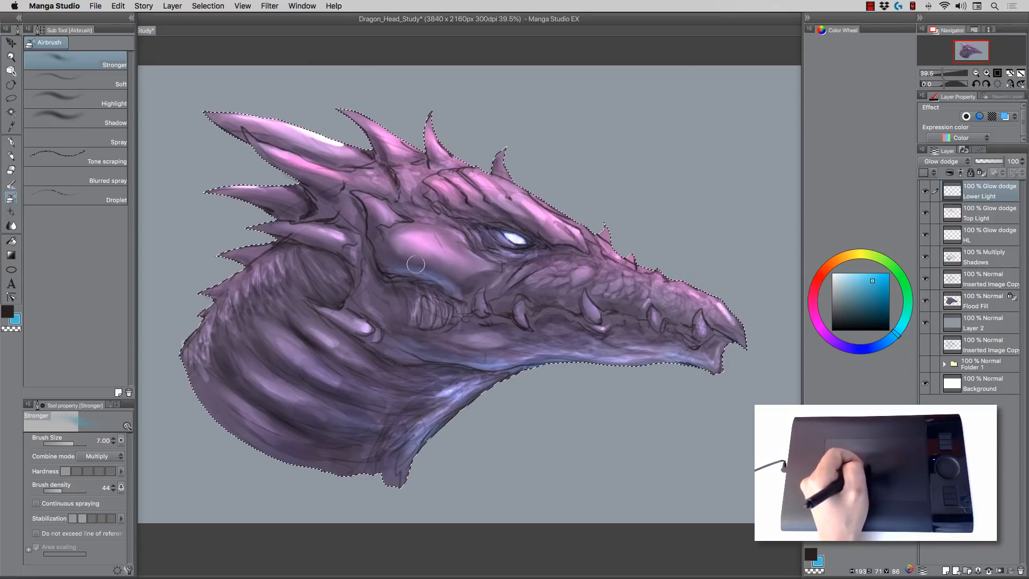
key("bracketright")
key("bracketright")
key("bracketleft")
key("bracketleft")
key("bracketleft")
key("bracketleft")
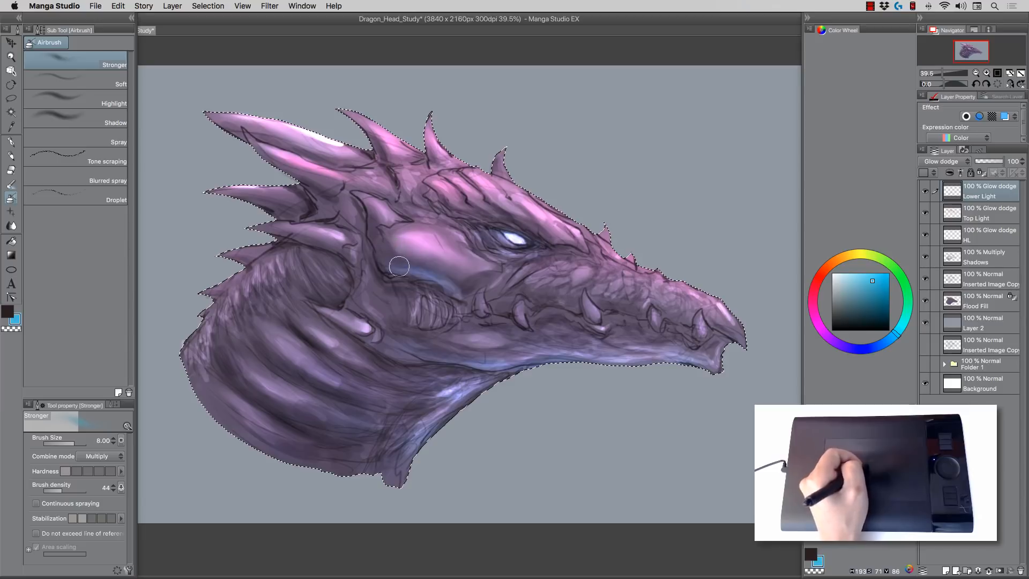
key("bracketleft")
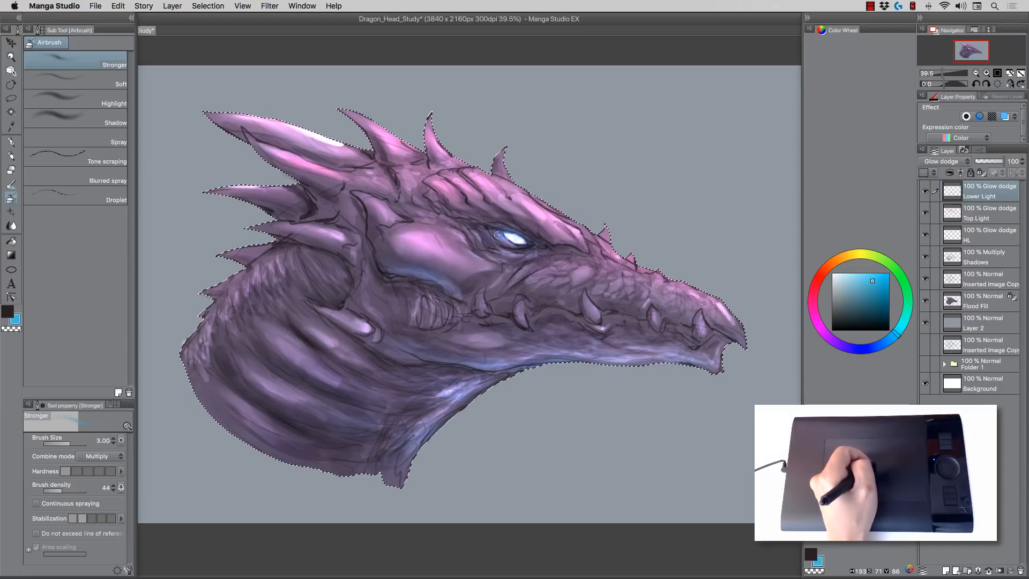
Step: Airbrush soft blue light around the dragon's eye with brush sizes 4 to 6
key("bracketright")
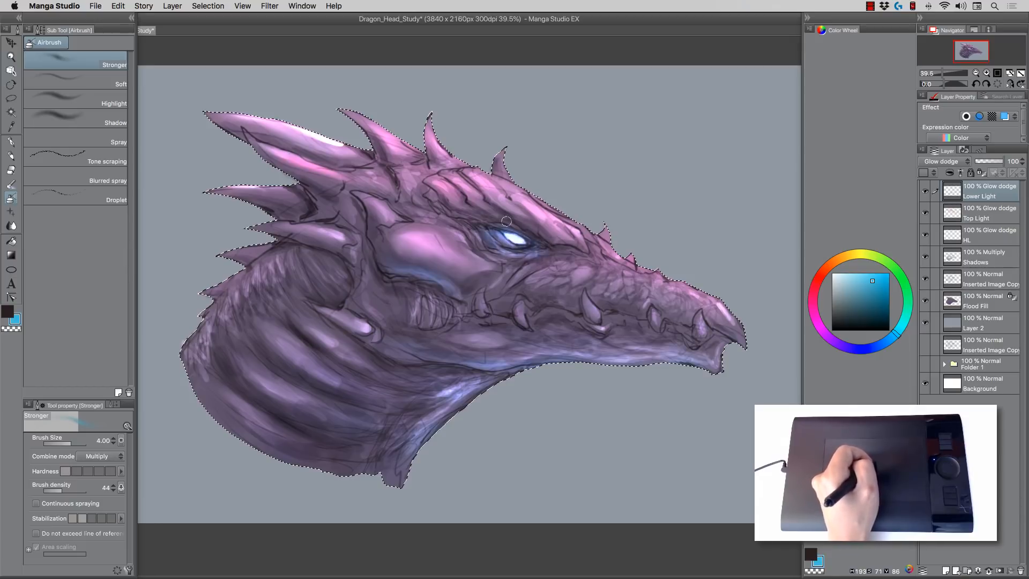
key("bracketright")
key("bracketright")
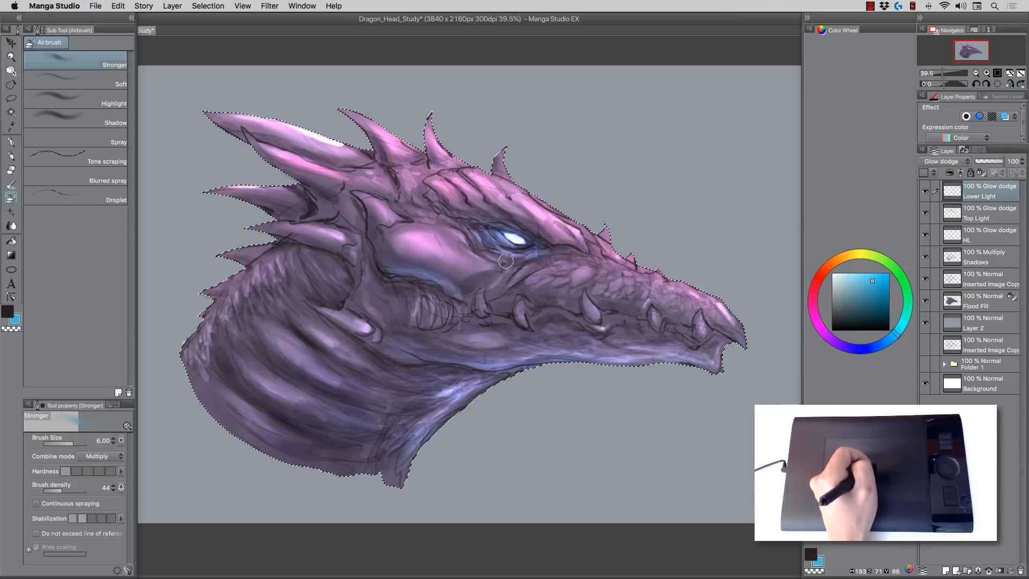
Step: Airbrush blue glow along the upper neck folds below the cheek spike, using brush sizes from 7 down to 5
key("bracketright")
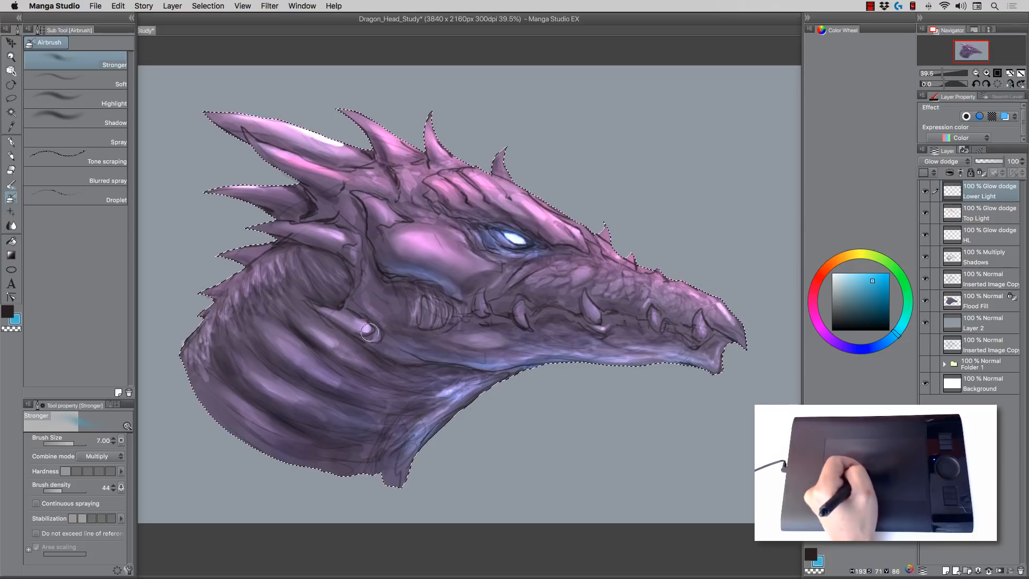
key("bracketleft")
left_click_drag(328, 347, 369, 370)
left_click_drag(317, 345, 370, 373)
key("bracketleft")
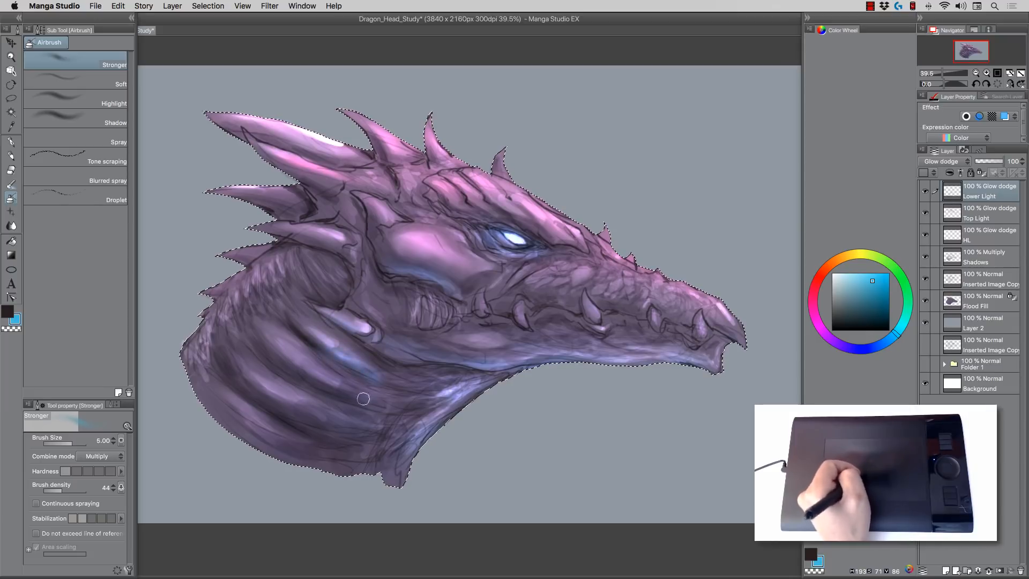
left_click_drag(279, 350, 335, 383)
Step: Enlarge the airbrush to 17, then 12, and spread soft blue light over the lower neck and throat
key("bracketright")
key("bracketright")
key("bracketright")
key("bracketright")
key("bracketright")
key("bracketright")
key("bracketright")
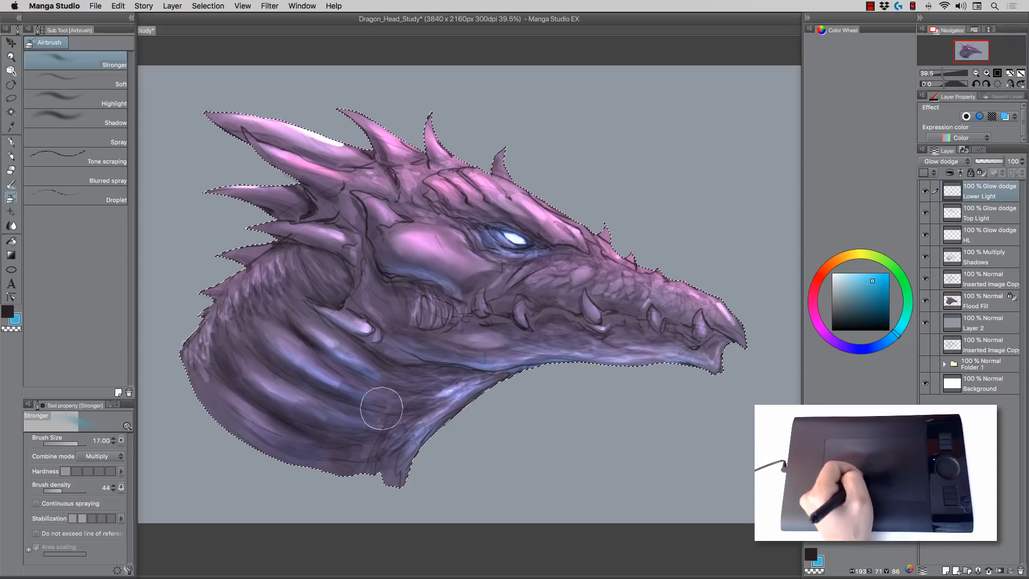
key("bracketleft")
key("bracketleft")
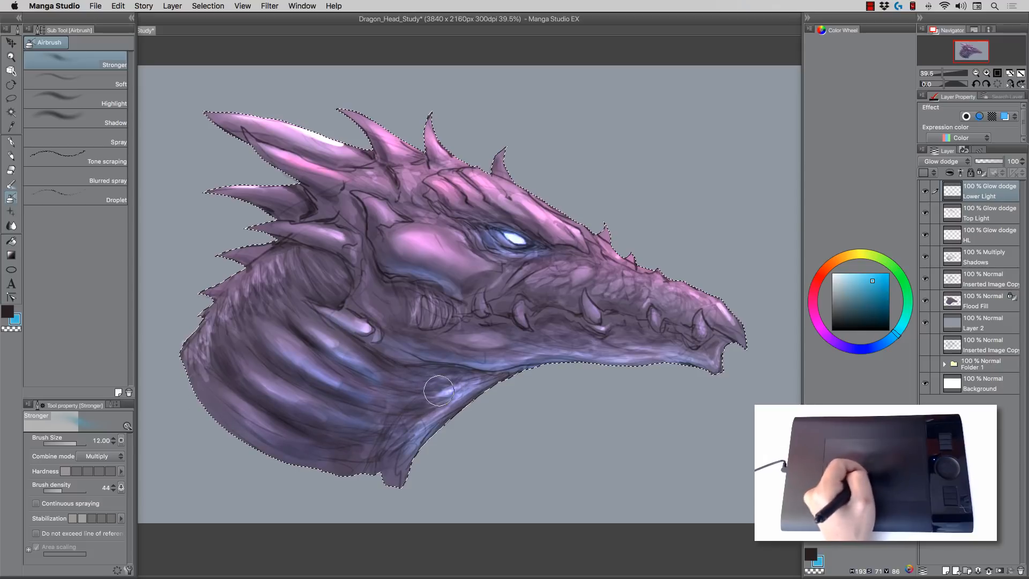
Step: Airbrush blue reflected light on the lower jaw and around the teeth with brush sizes between 10 and 2.5
key("bracketleft")
key("bracketleft")
key("bracketleft")
key("bracketleft")
key("bracketleft")
key("bracketleft")
key("bracketleft")
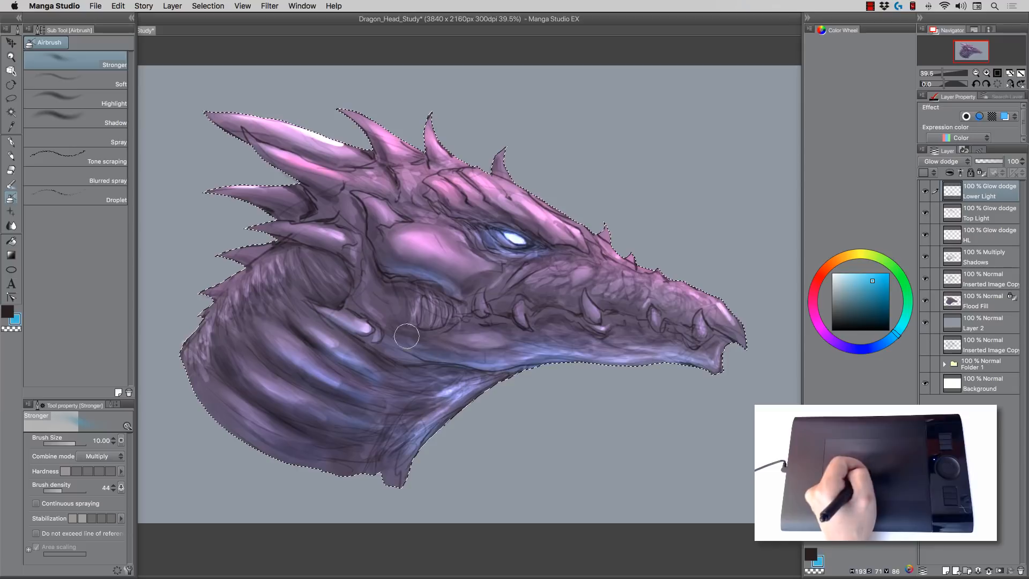
key("bracketleft")
key("bracketleft")
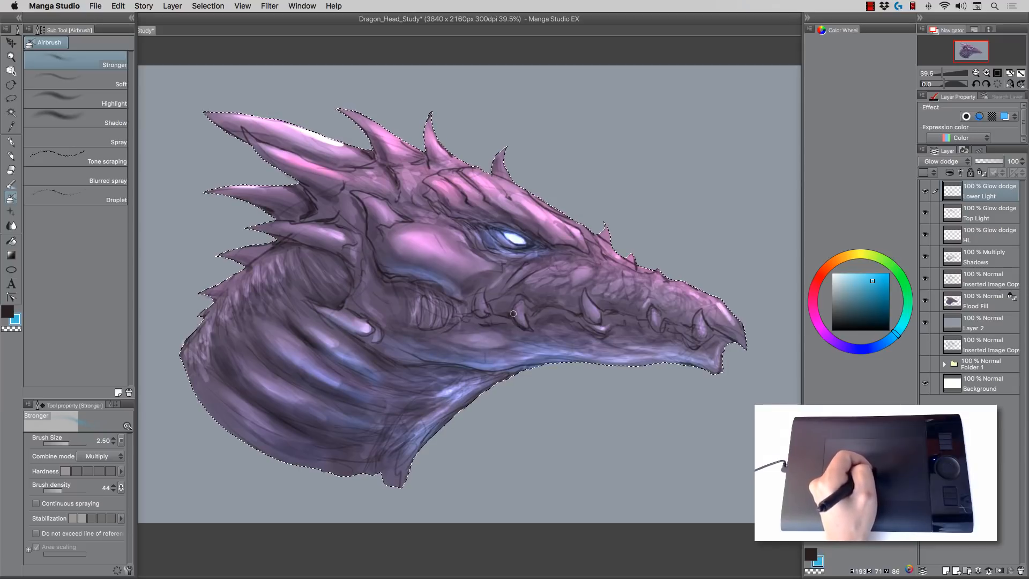
key("bracketright")
key("bracketright")
key("bracketright")
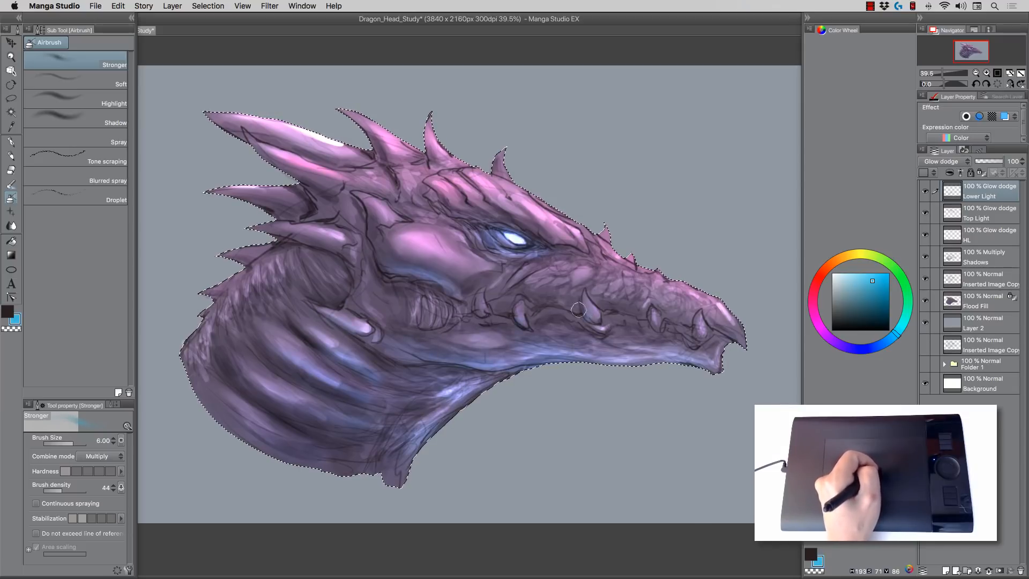
key("bracketleft")
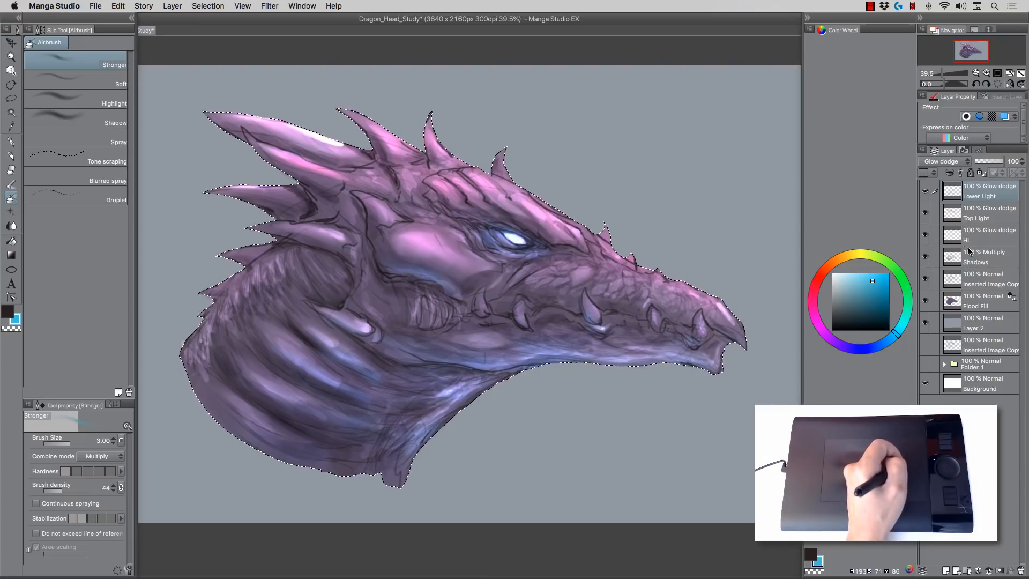
Step: Toggle the visibility of the line art layer above Flood Fill to check it, and rename it Line Work
left_click(975, 276)
left_click(925, 278)
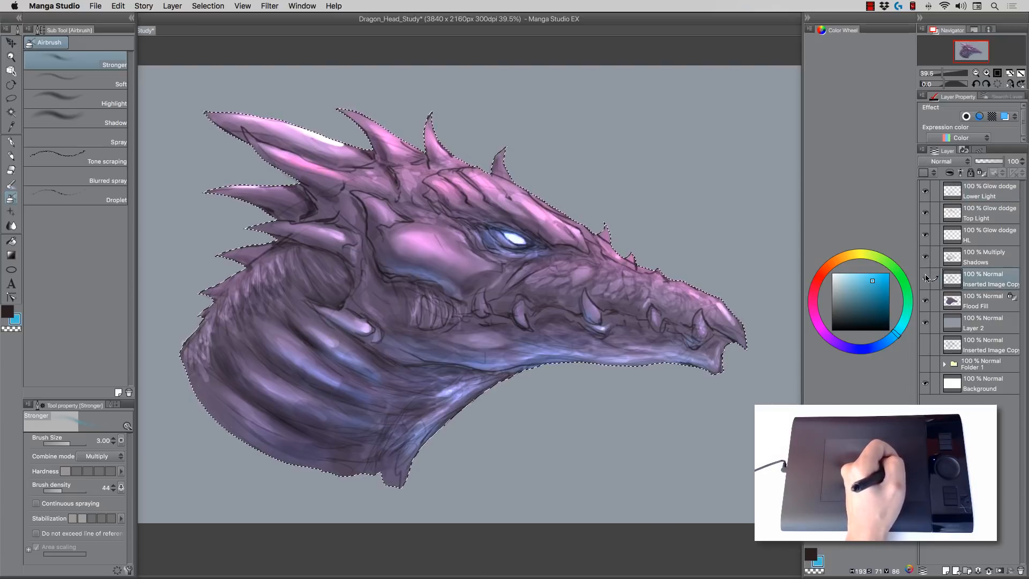
left_click(926, 279)
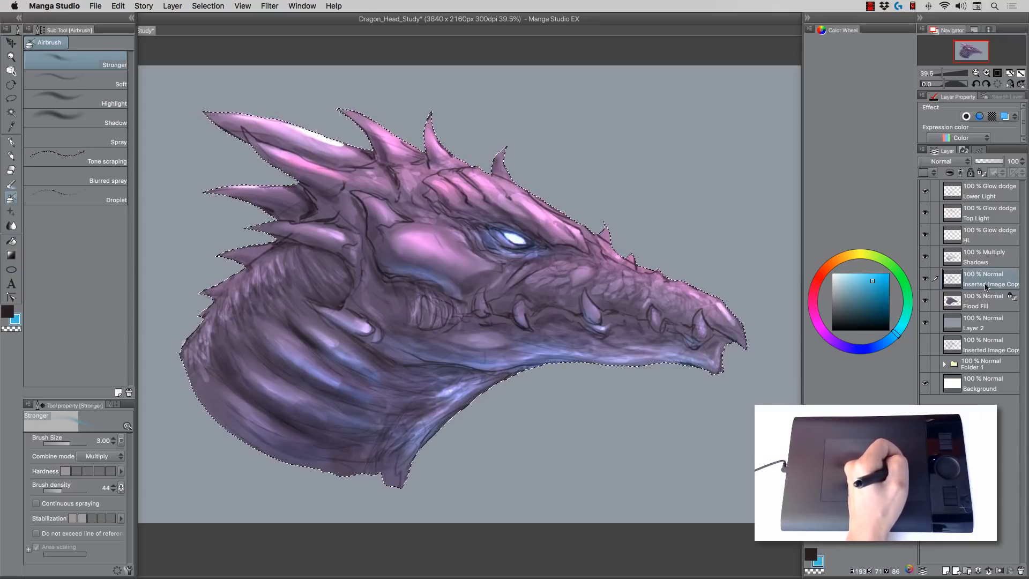
double_click(987, 283)
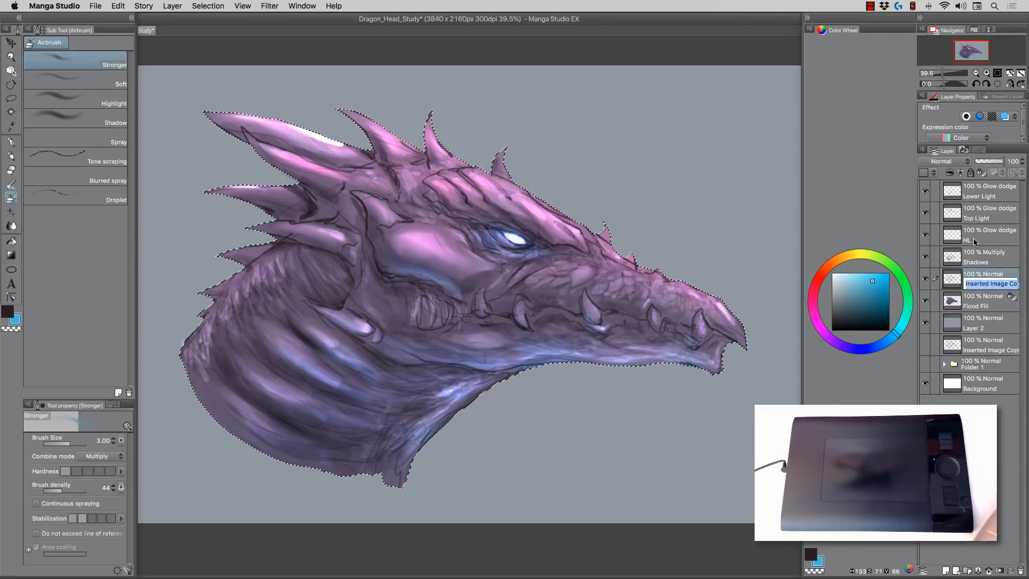
type("Line W")
type("oorkk")
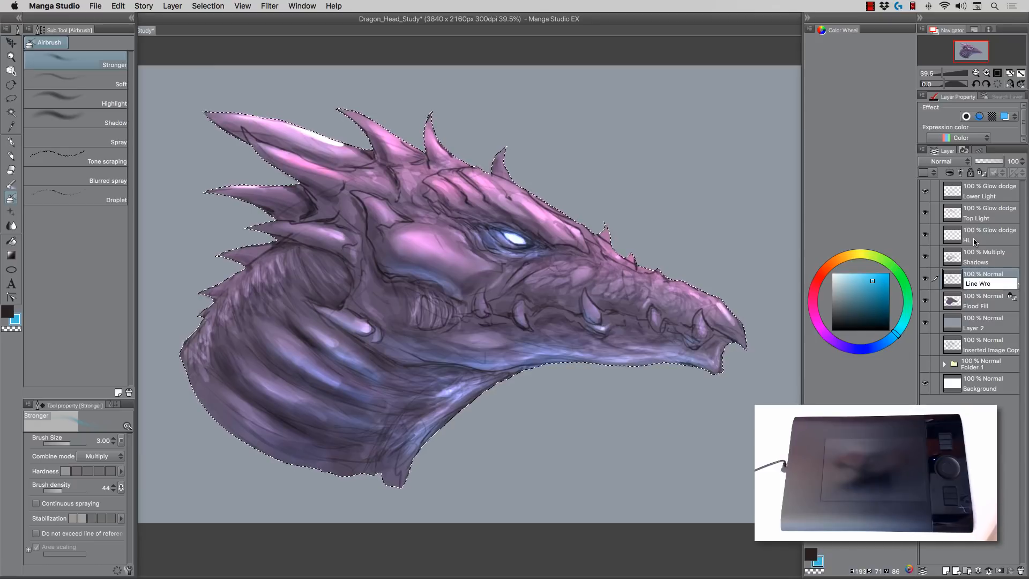
key("BackSpace")
key("BackSpace")
key("BackSpace")
key("BackSpace")
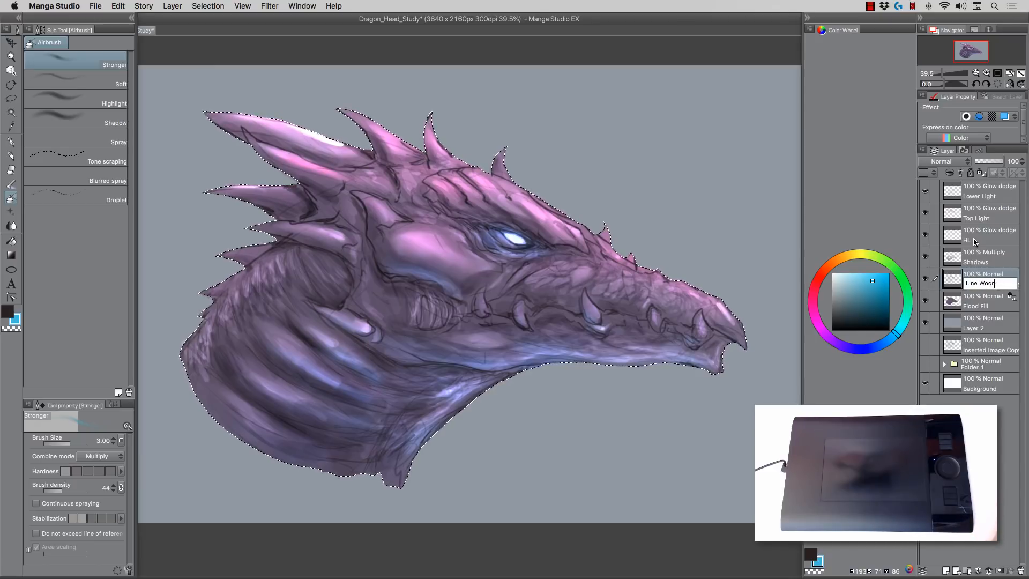
type("rk")
key("Return")
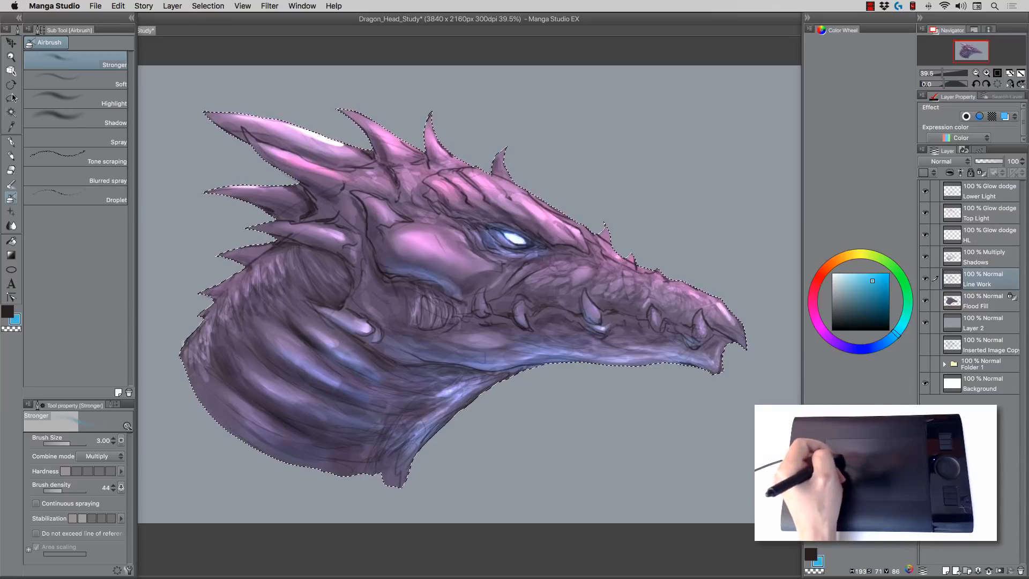
Step: Choose the Blend tool, duplicate the Line Work layer and hide the original
key("/")
left_click_drag(509, 219, 535, 220)
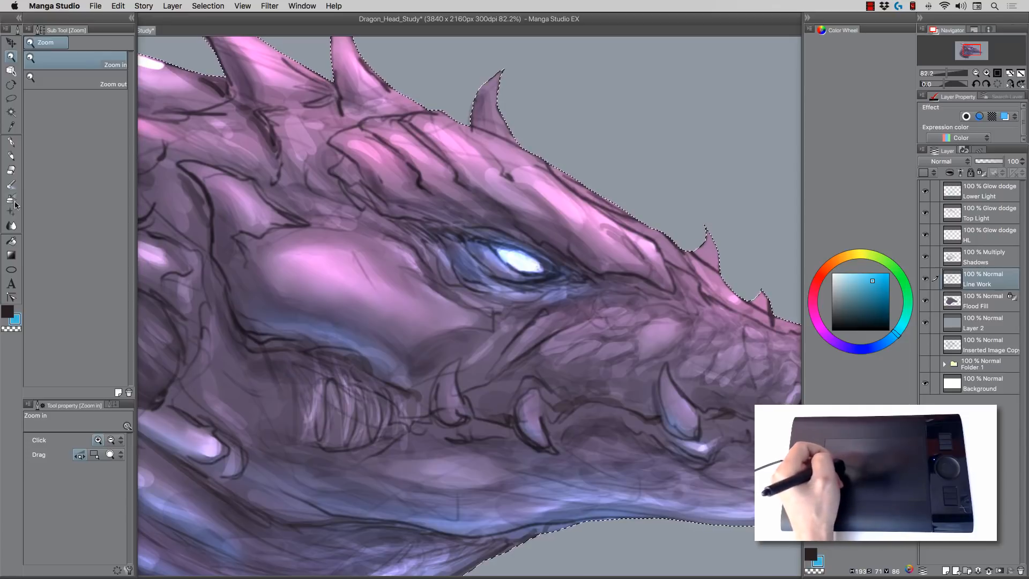
left_click(11, 225)
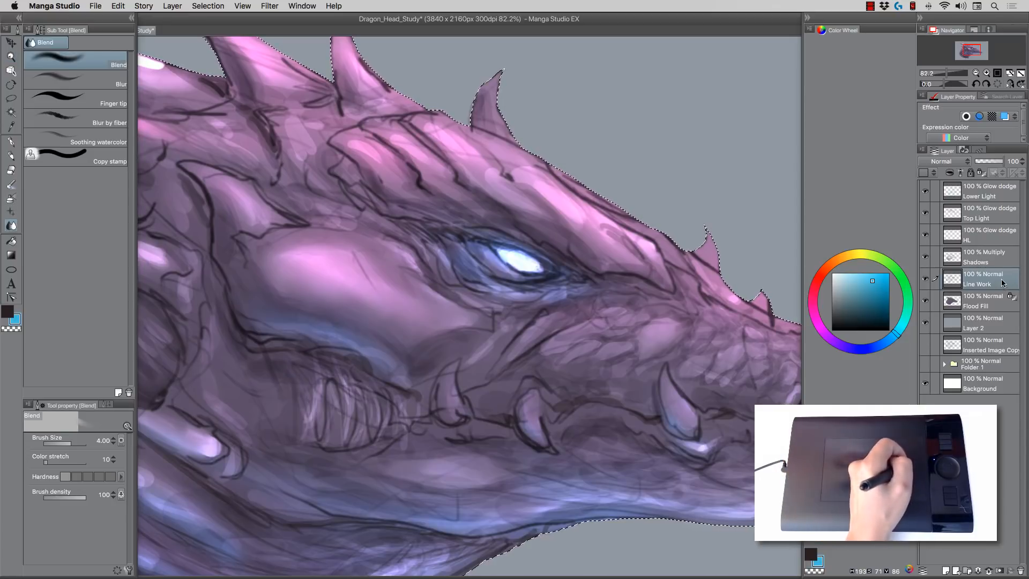
left_click_drag(1002, 284, 946, 571)
left_click(926, 301)
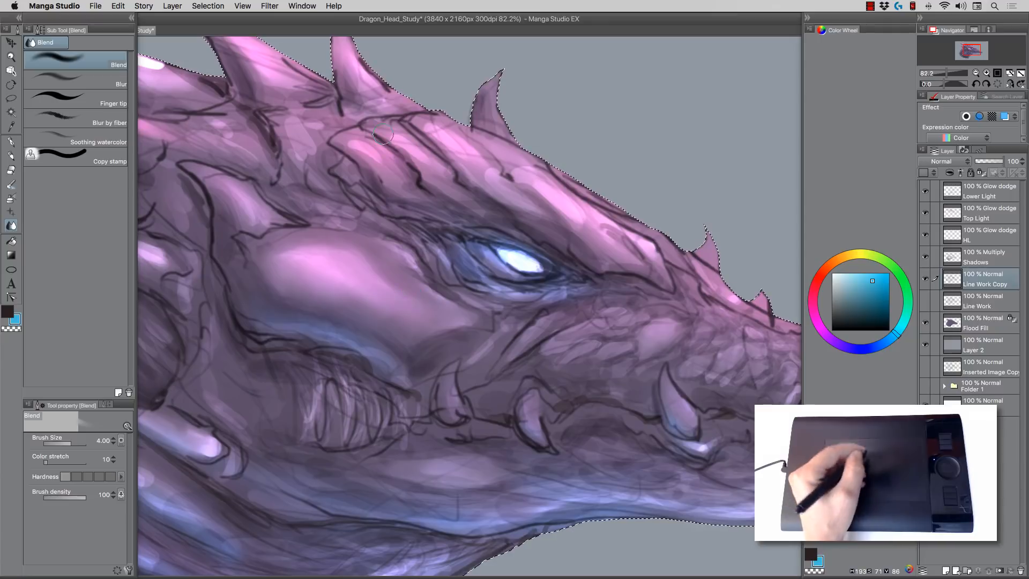
Step: Blend the copied line work into the brow ridges above the eye with brush sizes 2 to 3
key("bracketleft")
key("bracketleft")
key("bracketleft")
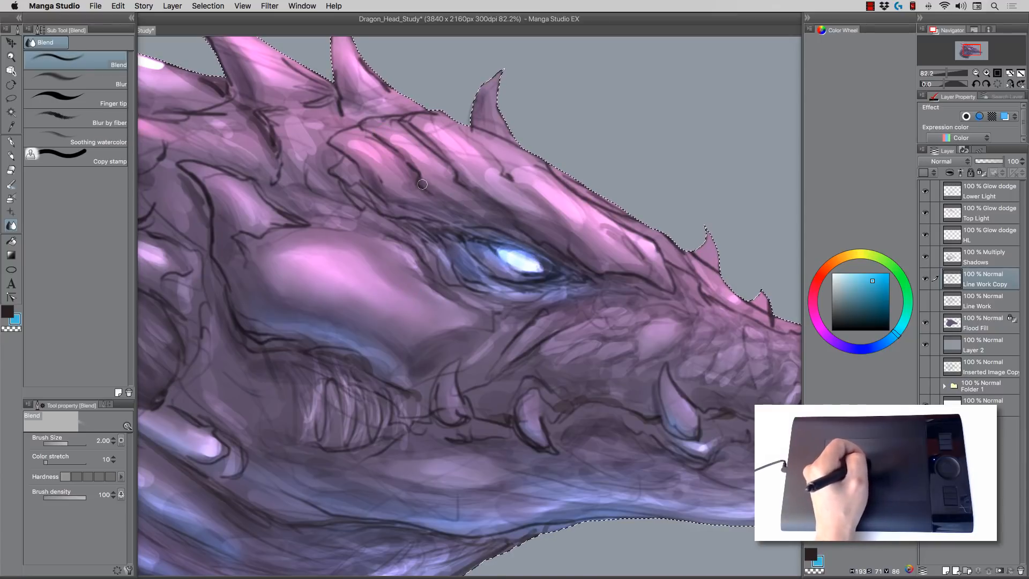
key("bracketright")
key("bracketright")
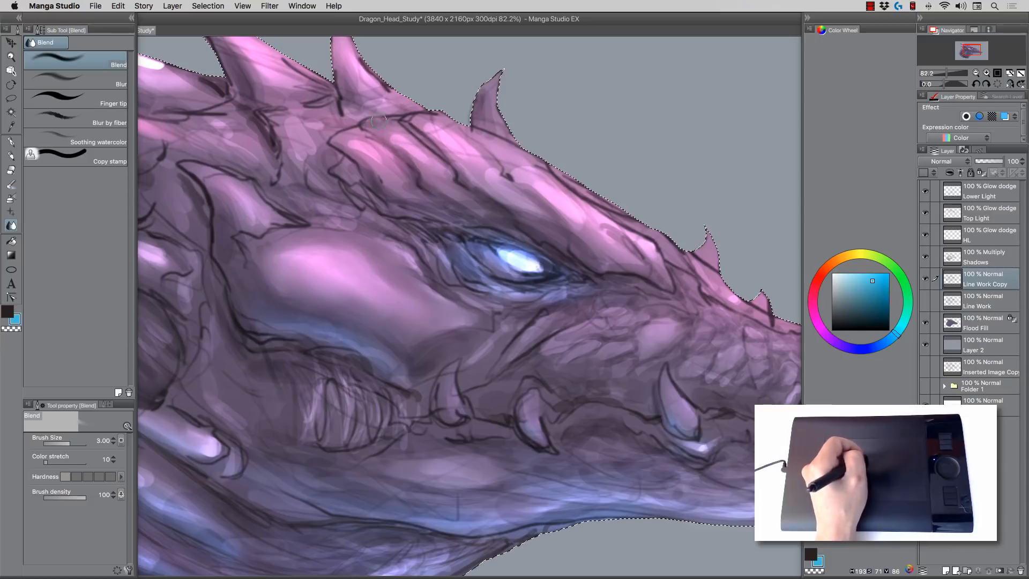
Step: Blend the lines along the upper brow and down toward the snout with brush size 2.5
key("bracketleft")
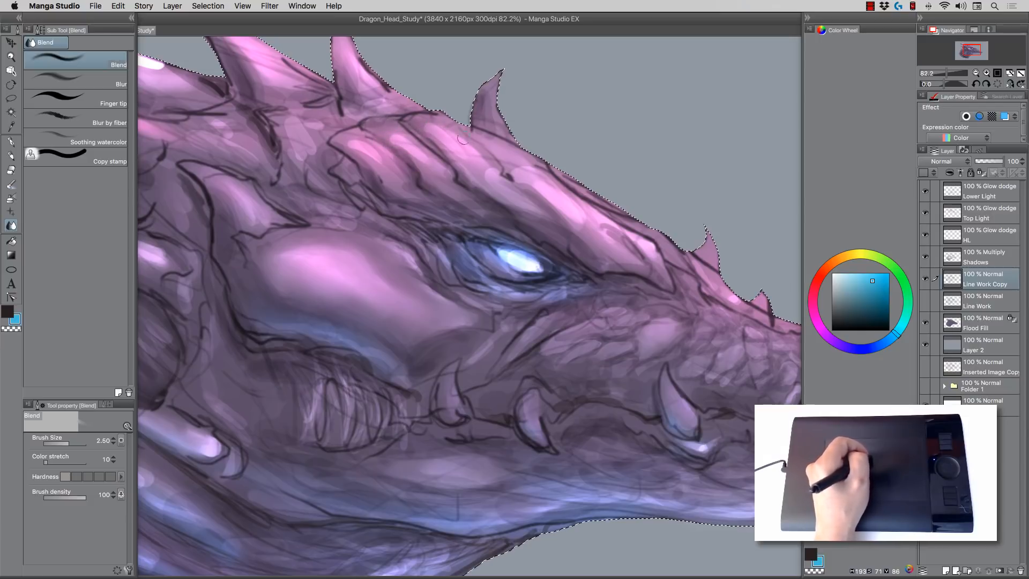
key("bracketleft")
key("bracketleft")
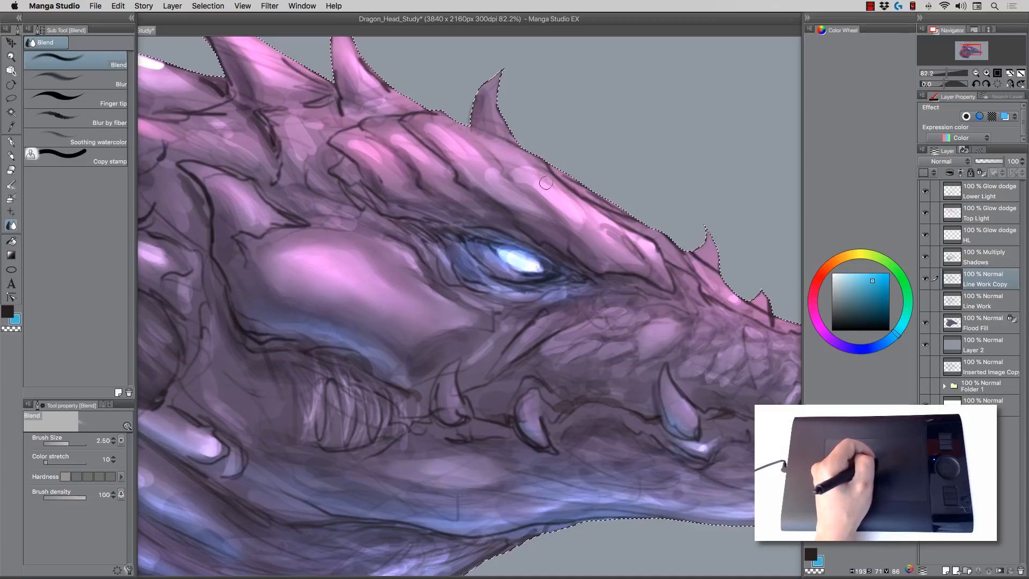
left_click_drag(595, 224, 646, 250)
Step: Soften the lines at the horn base, behind the brow and around the eye, blending with sizes 2 to 1.5
key("bracketleft")
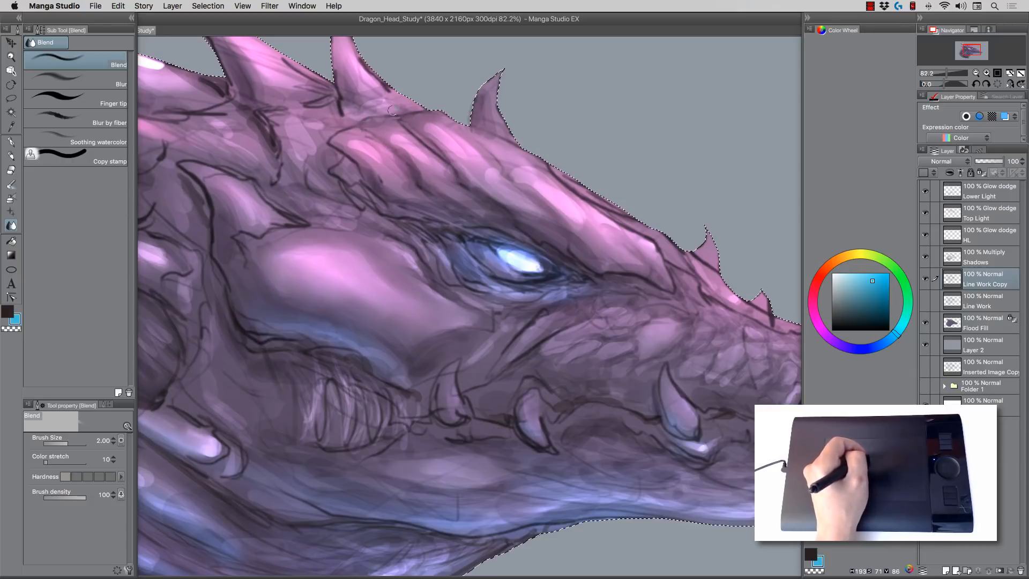
left_click_drag(356, 62, 349, 86)
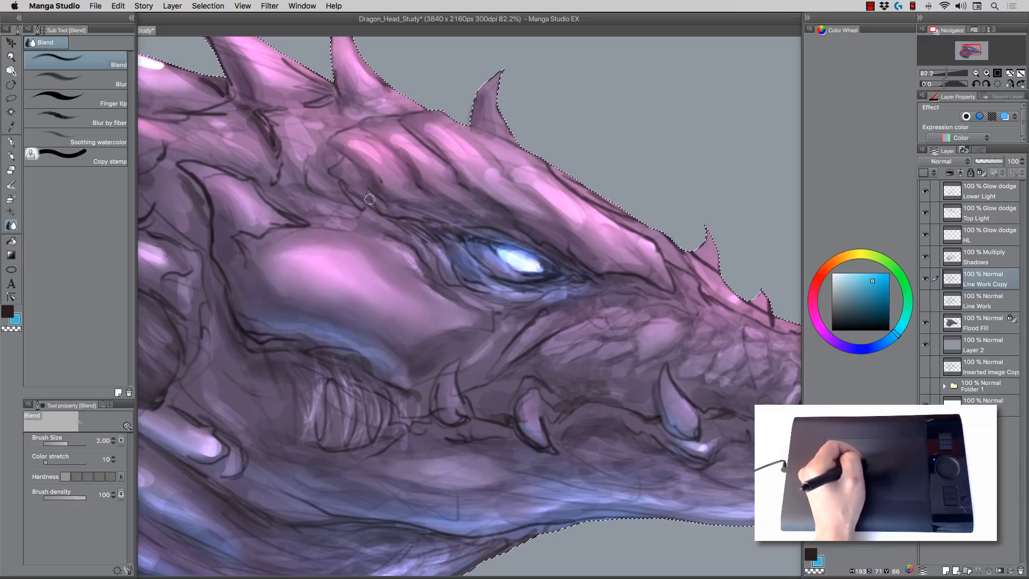
key("bracketleft")
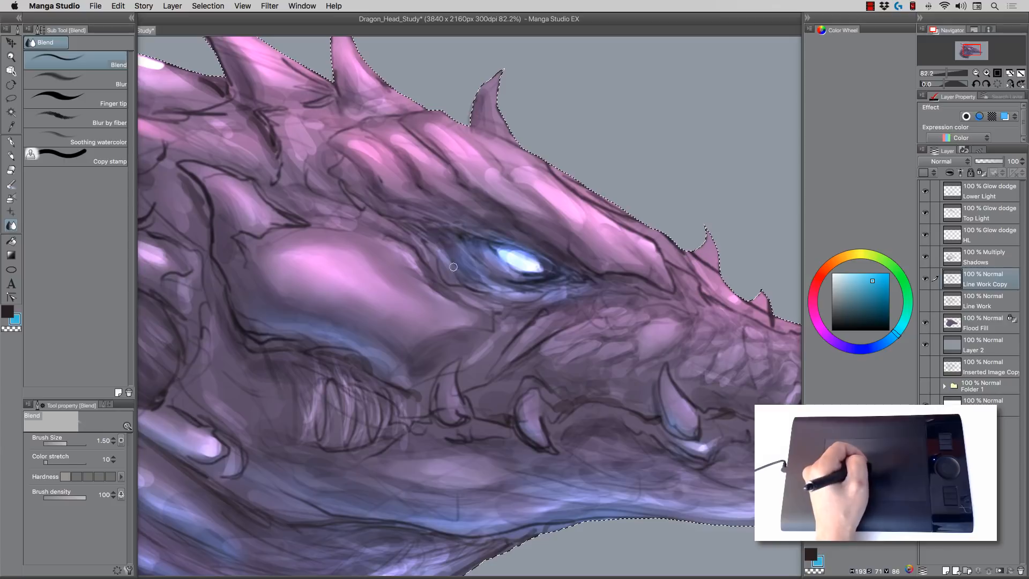
Step: Switch to the Darker pencil with a very dark blue at size 1.5 and redraw fine lines around the eye
key("p")
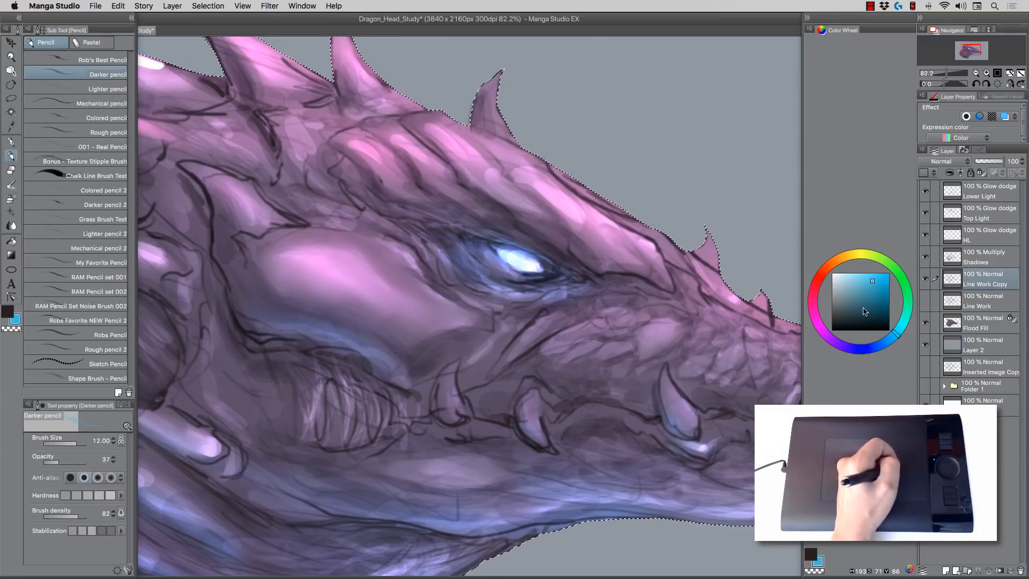
left_click(839, 319)
key("[")
key("[")
key("[")
key("[")
key("[")
key("[")
key("[")
key("[")
key("[")
key("[")
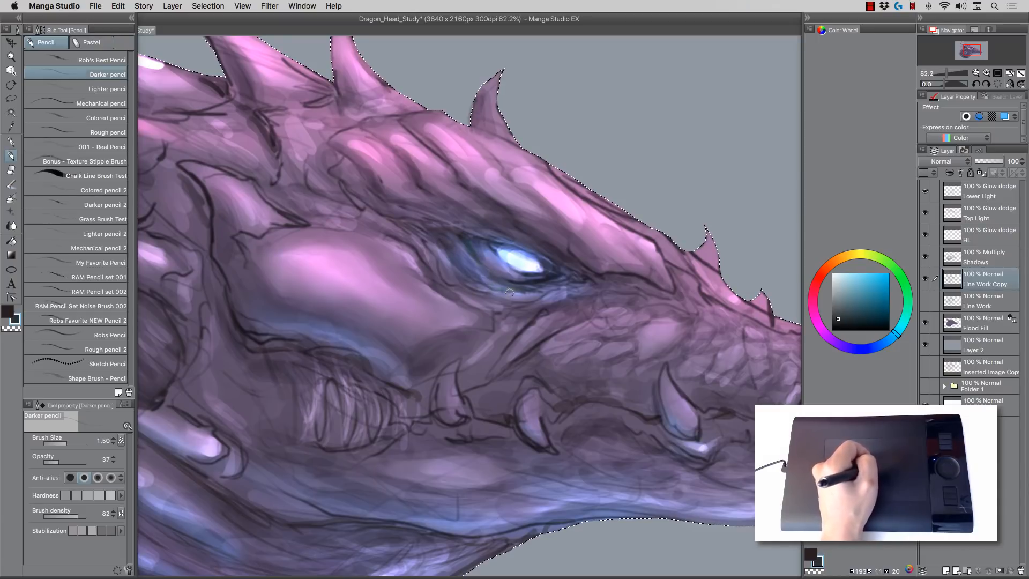
key("[")
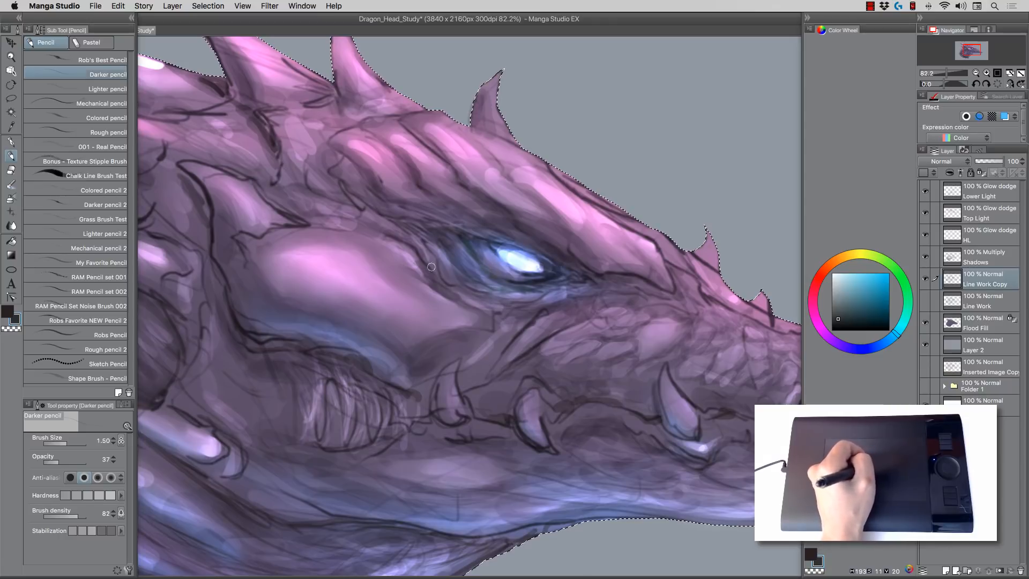
key("]")
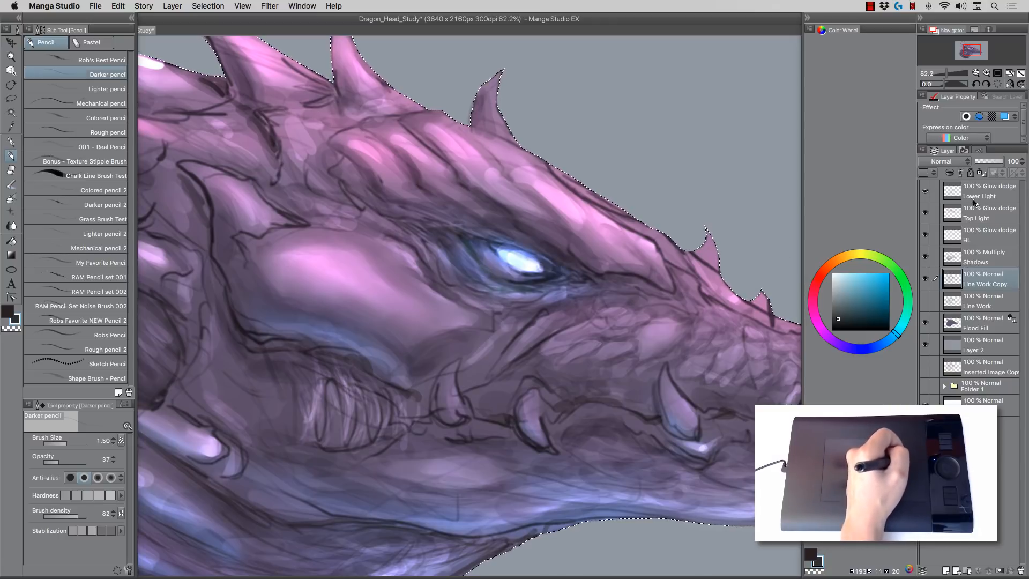
Step: Darken the shadows around the eye and between the brow ridges on the Shadows layer, using pencil sizes 1.7 to 6
left_click(976, 253)
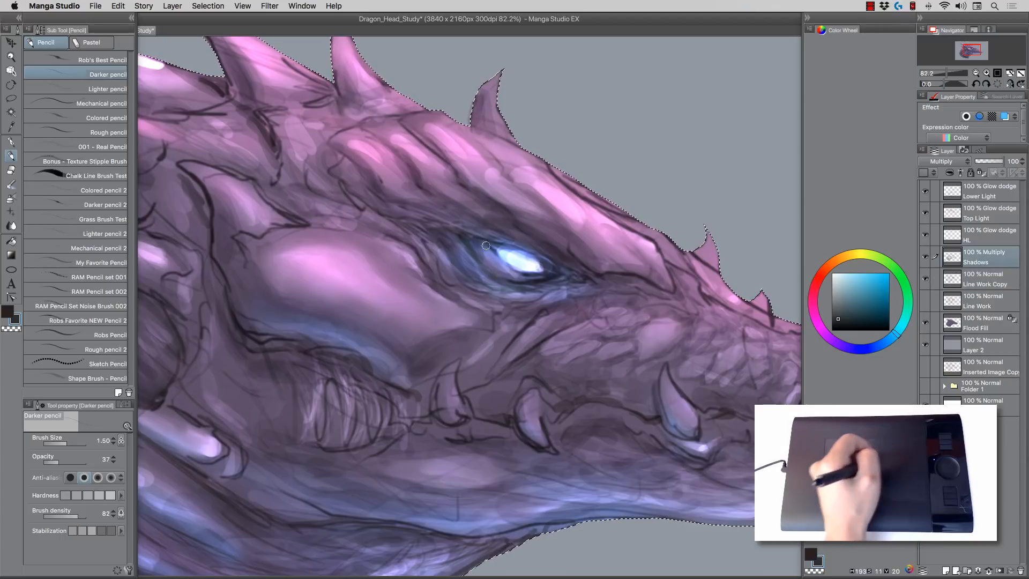
key("]")
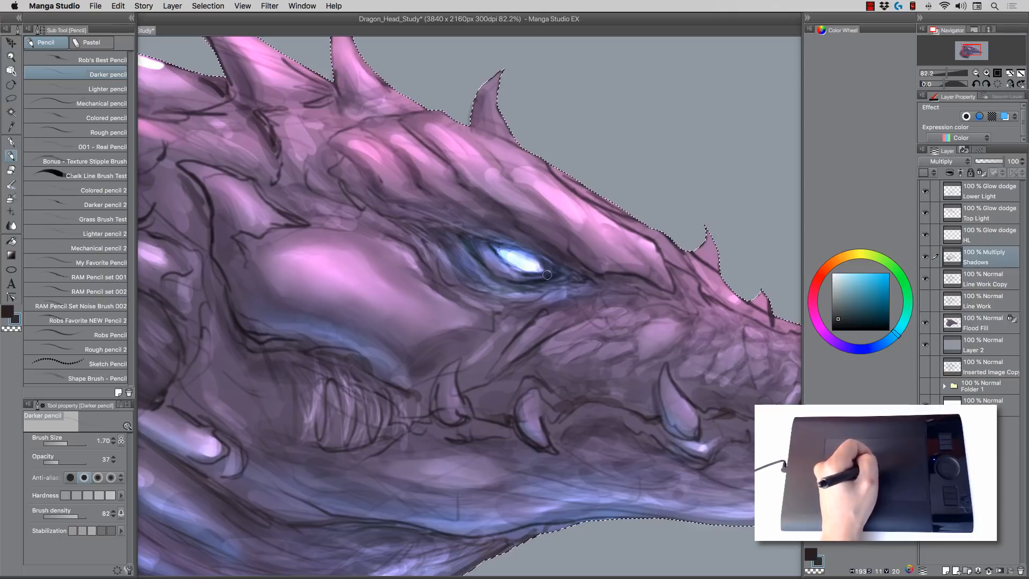
key("]")
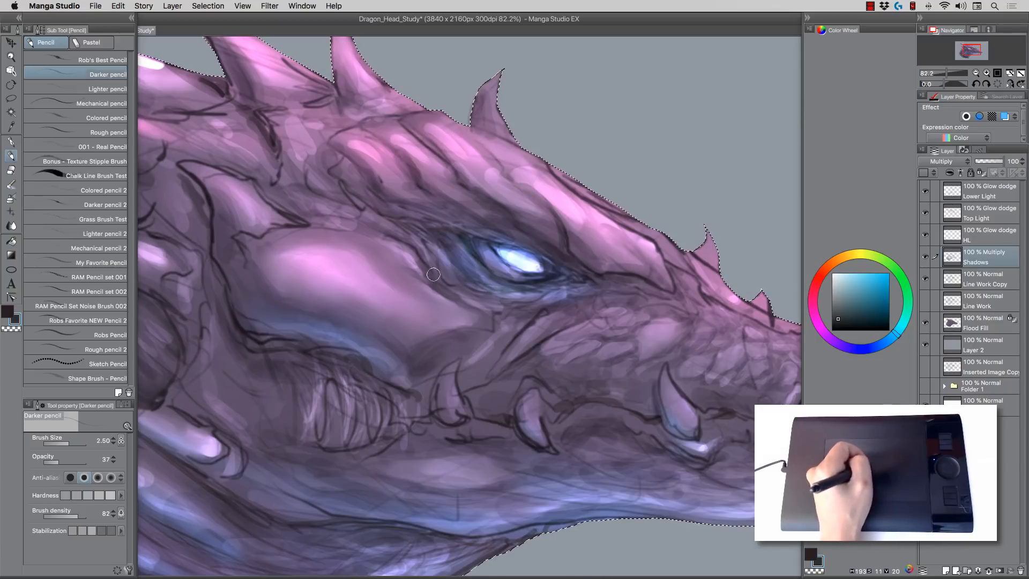
key("]")
key("bracketright")
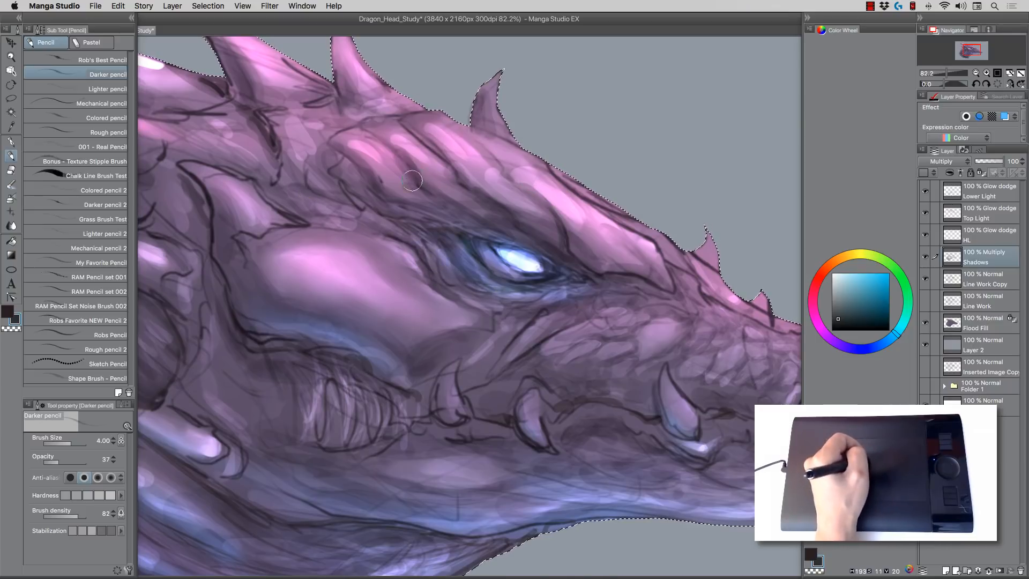
key("bracketright")
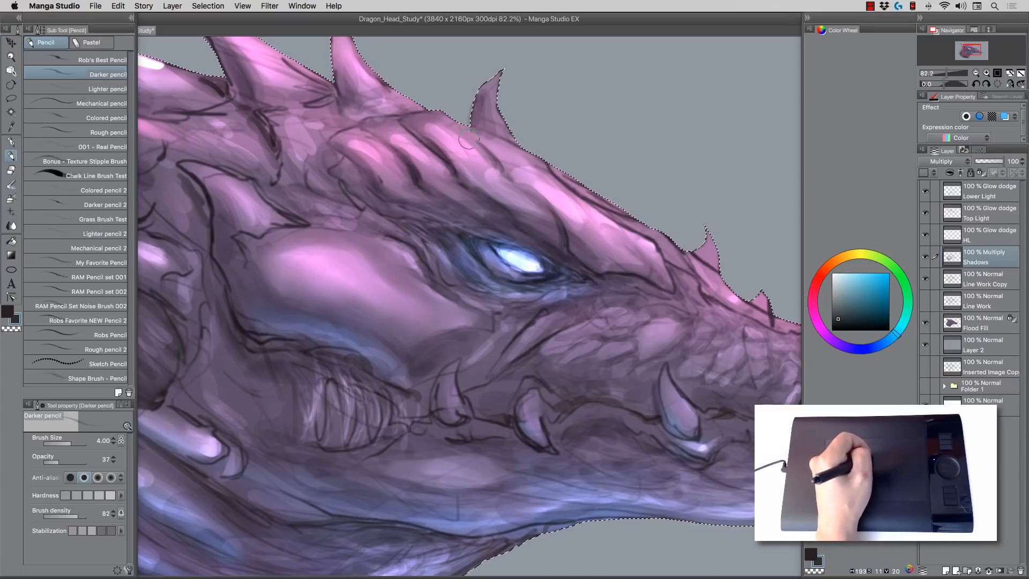
key("bracketright")
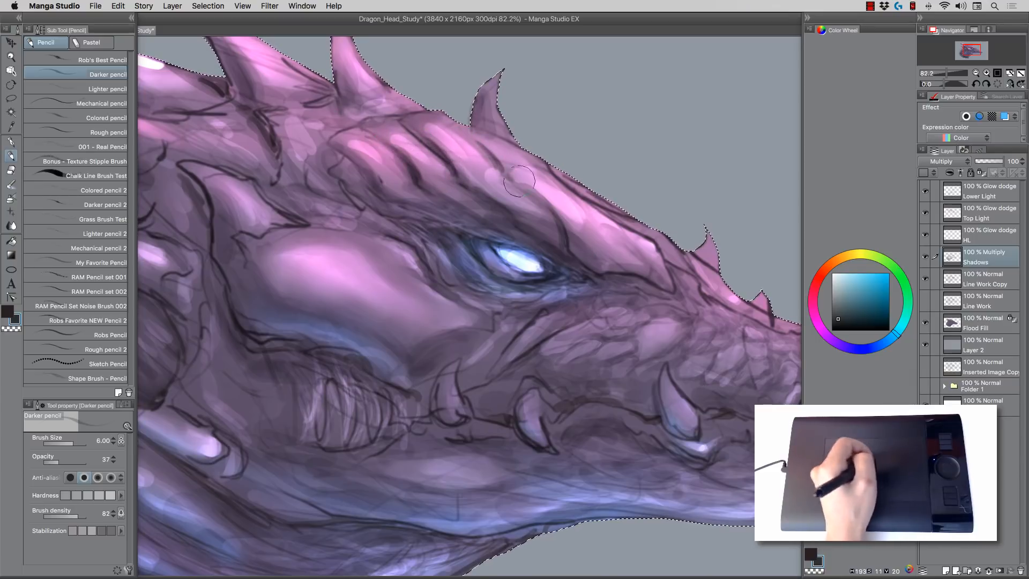
Step: Blend the highlights on the brow ridges on the HL layer with Blend sizes 2.5 to 3
left_click(1002, 234)
left_click(11, 225)
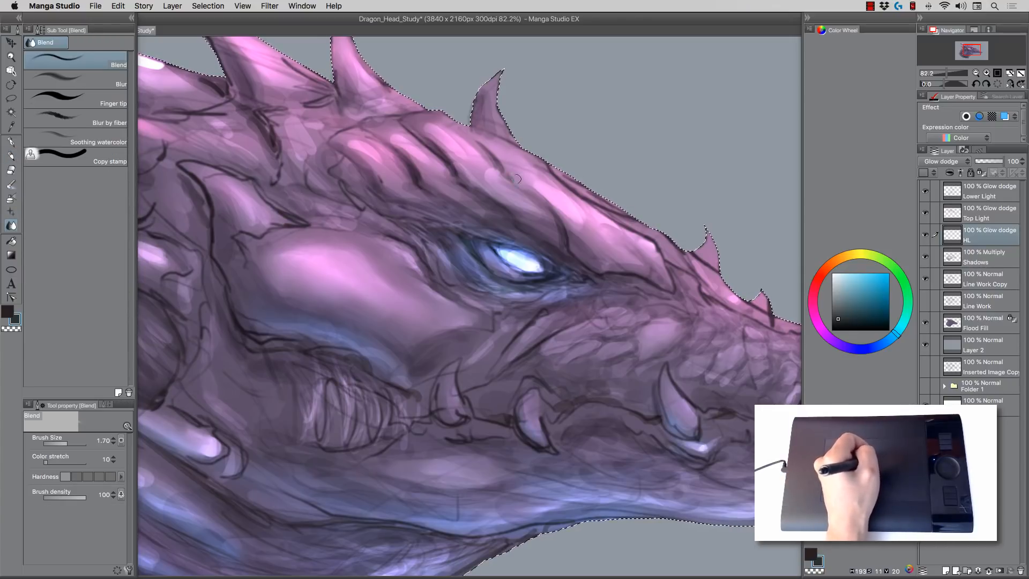
key("bracketright")
key("bracketright")
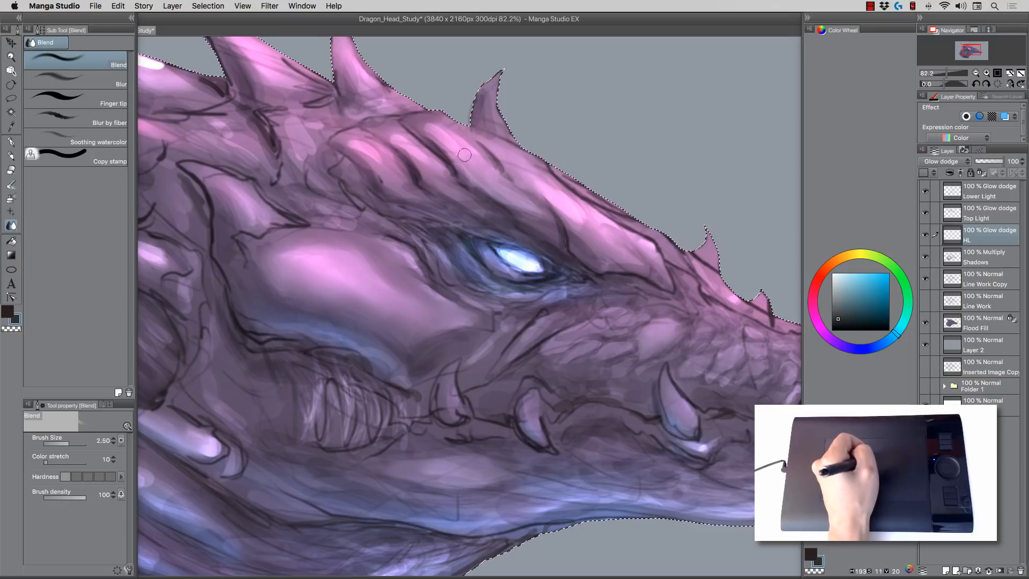
key("bracketright")
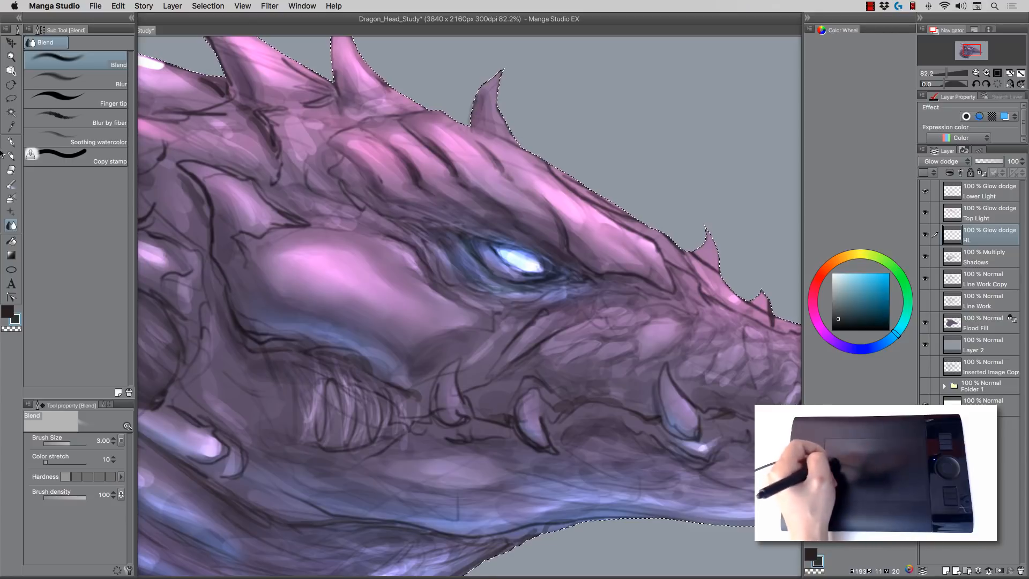
Step: Paint near-white highlights on the snout scales with the Darker pencil at sizes up to 8
left_click(11, 58)
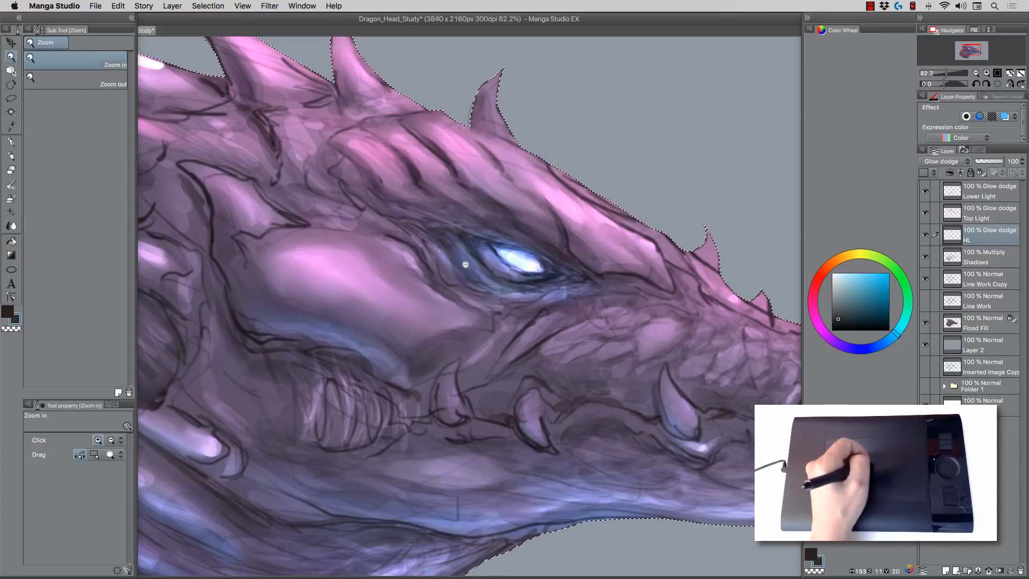
left_click_drag(465, 265, 445, 268)
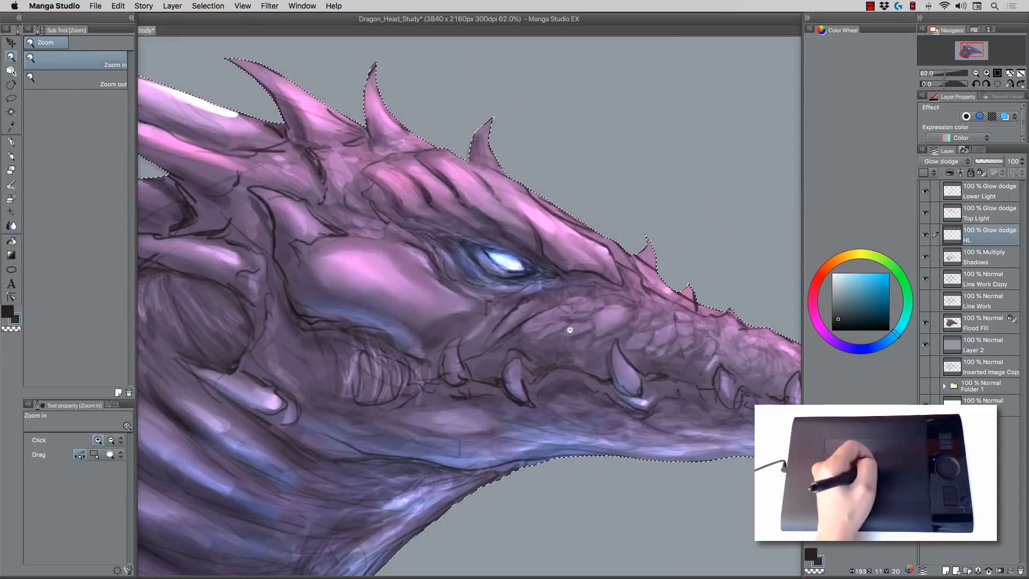
left_click_drag(570, 329, 639, 169)
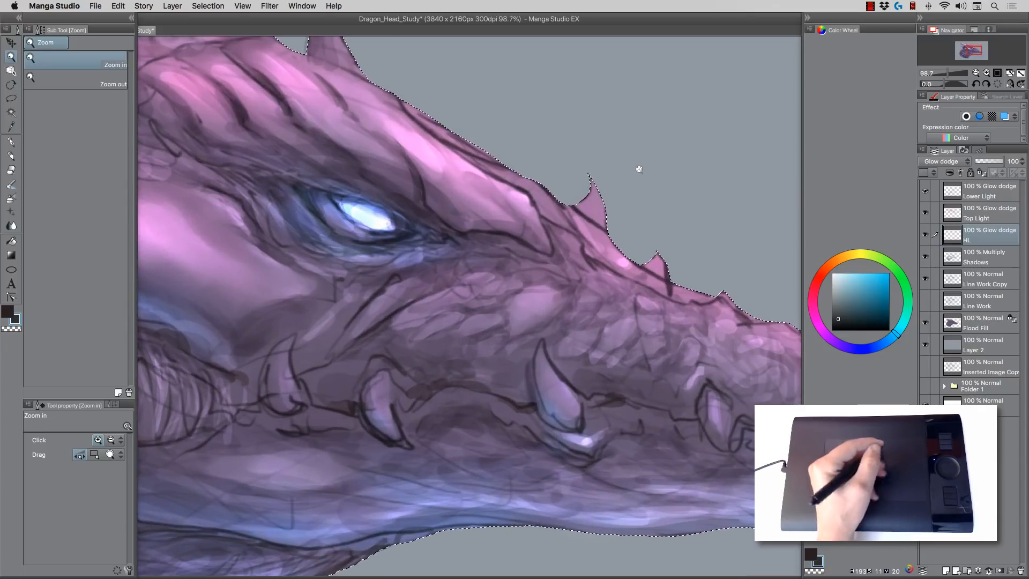
left_click(11, 157)
left_click(833, 278)
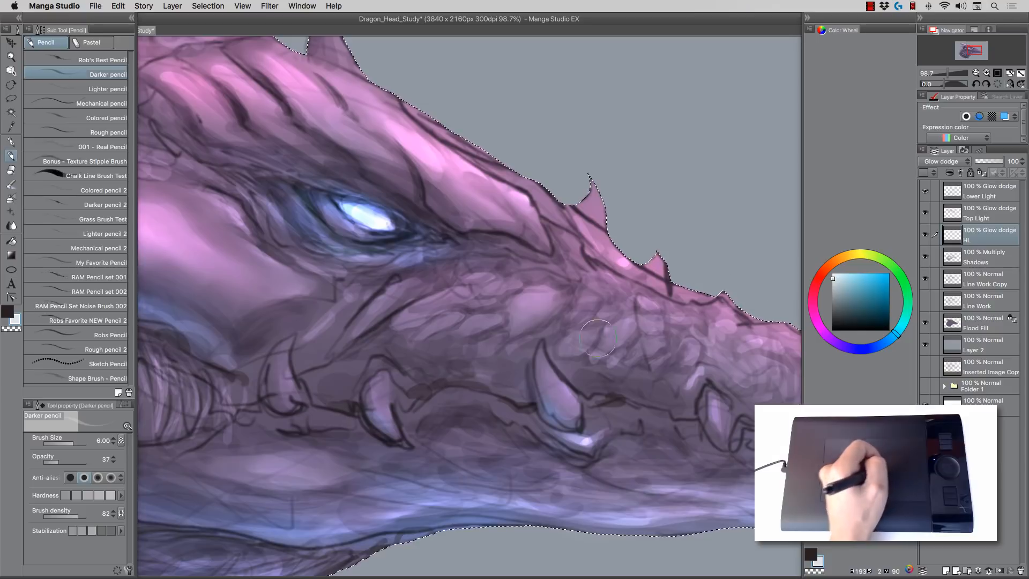
key("]")
mouse_move(538, 294)
left_mouse_down()
mouse_move(500, 279)
mouse_move(553, 309)
mouse_move(545, 297)
mouse_move(590, 299)
mouse_move(588, 332)
mouse_move(627, 322)
left_mouse_up()
key("]")
left_click_drag(613, 313, 605, 310)
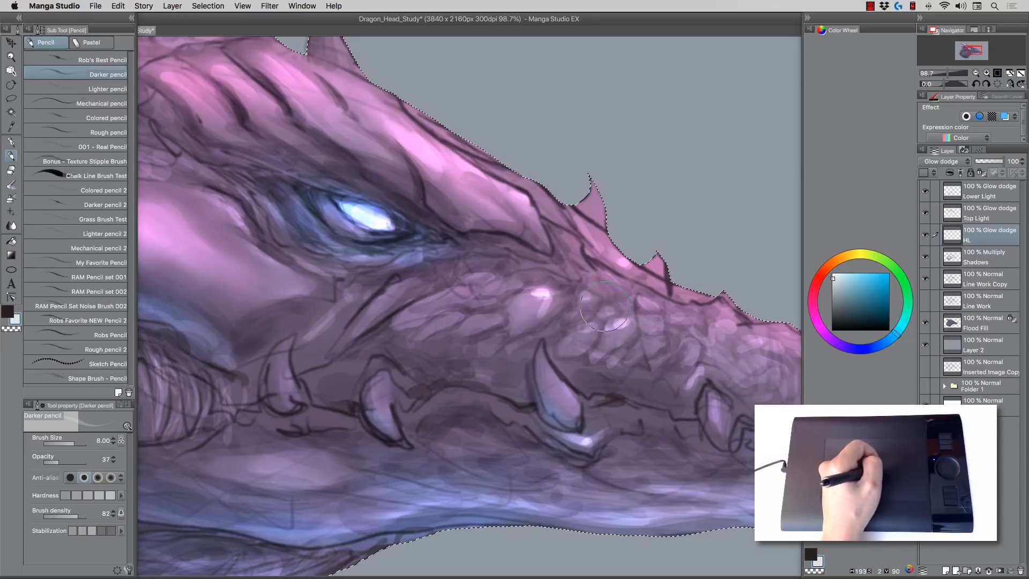
Step: Add highlights to more snout scales, the small nose spikes and the fangs with pencil sizes 5 to 6
key("]")
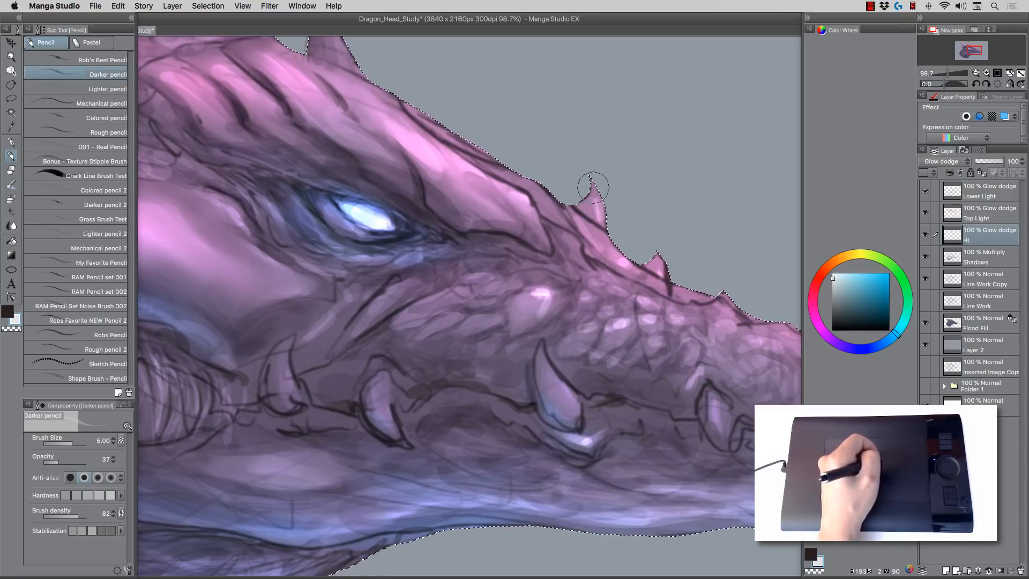
left_click_drag(587, 208, 594, 197)
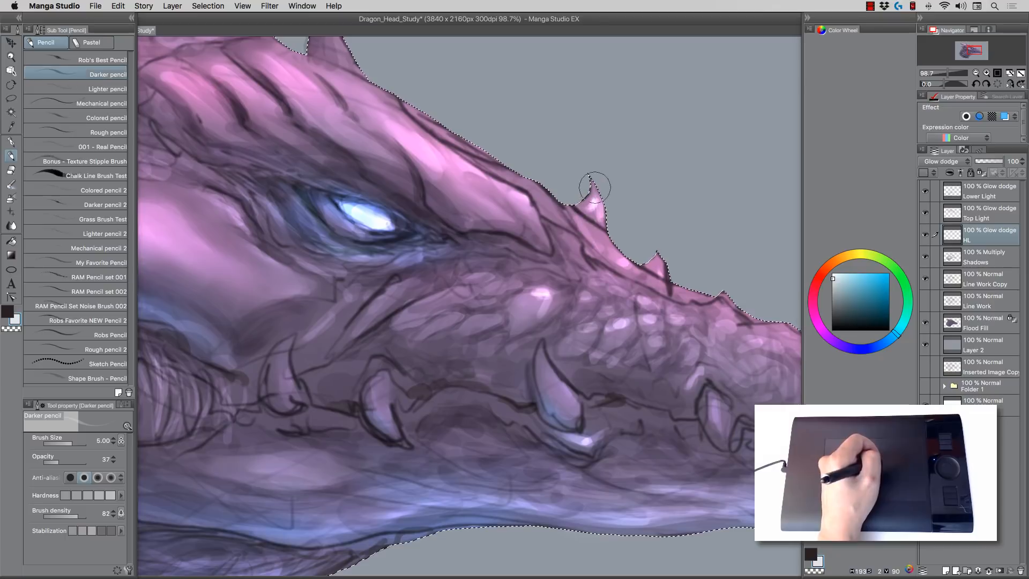
key("]")
left_click_drag(721, 313, 727, 322)
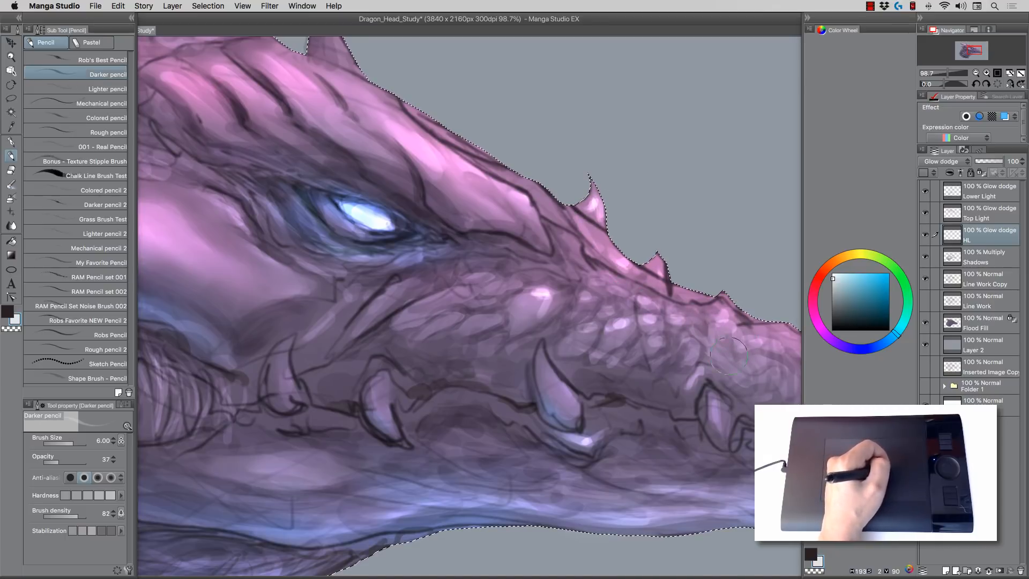
left_click_drag(554, 377, 569, 399)
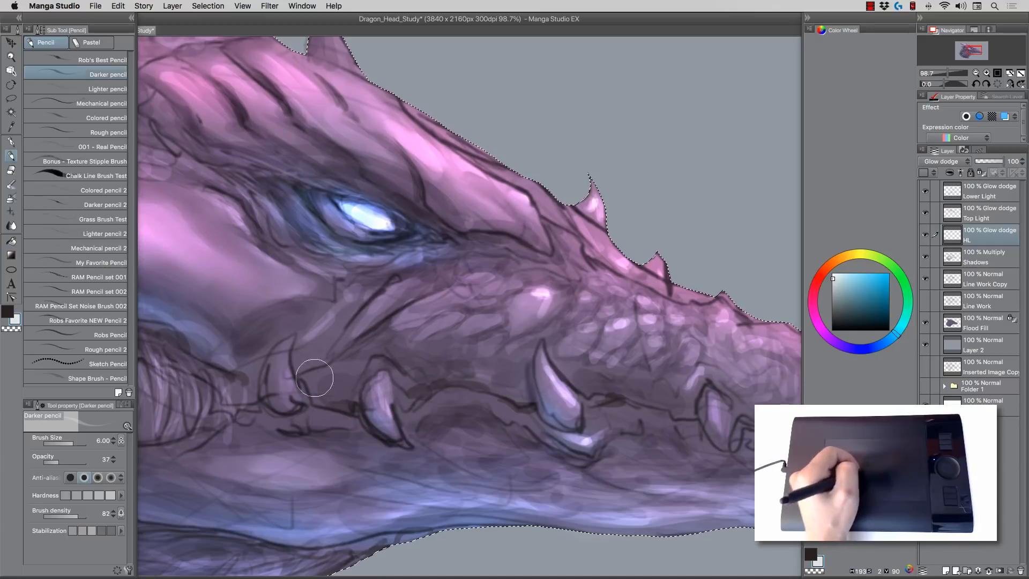
mouse_move(290, 392)
left_mouse_down()
mouse_move(288, 349)
mouse_move(290, 367)
left_mouse_up()
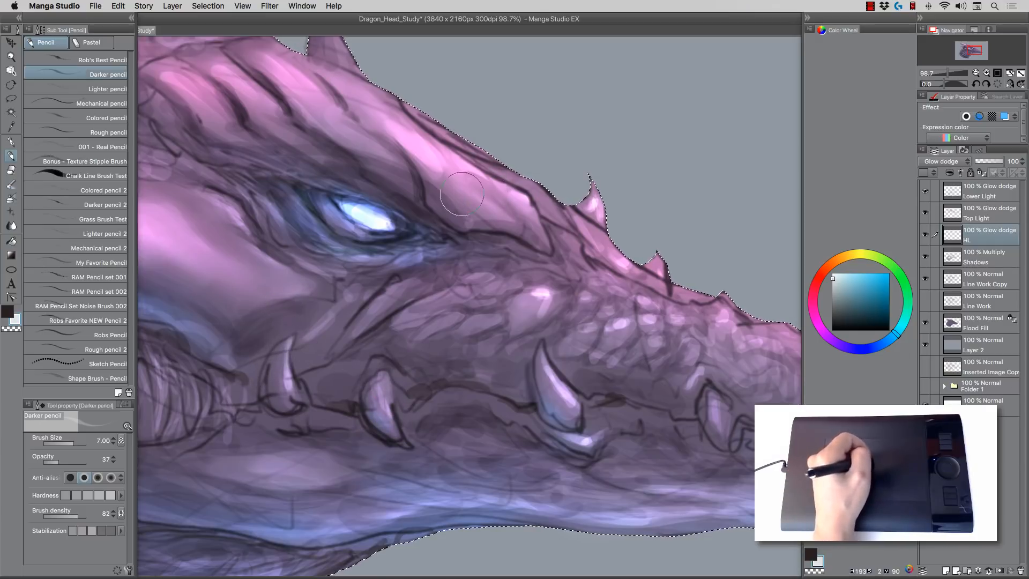
Step: Brush soft highlights along the upper brow ridge above the eye with pencil sizes 7 to 8
left_click_drag(462, 174, 494, 196)
key("bracketright")
key("bracketright")
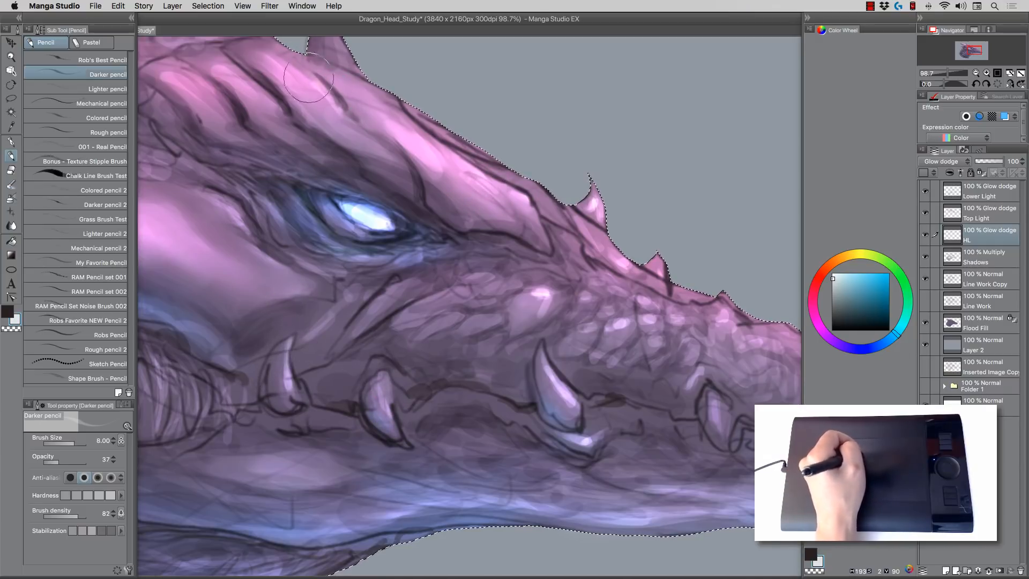
Step: Paint fine highlights in the eye and along the lower eyelid, reducing the pencil size from 5 to 2
key("bracketleft")
key("bracketleft")
key("bracketleft")
key("bracketleft")
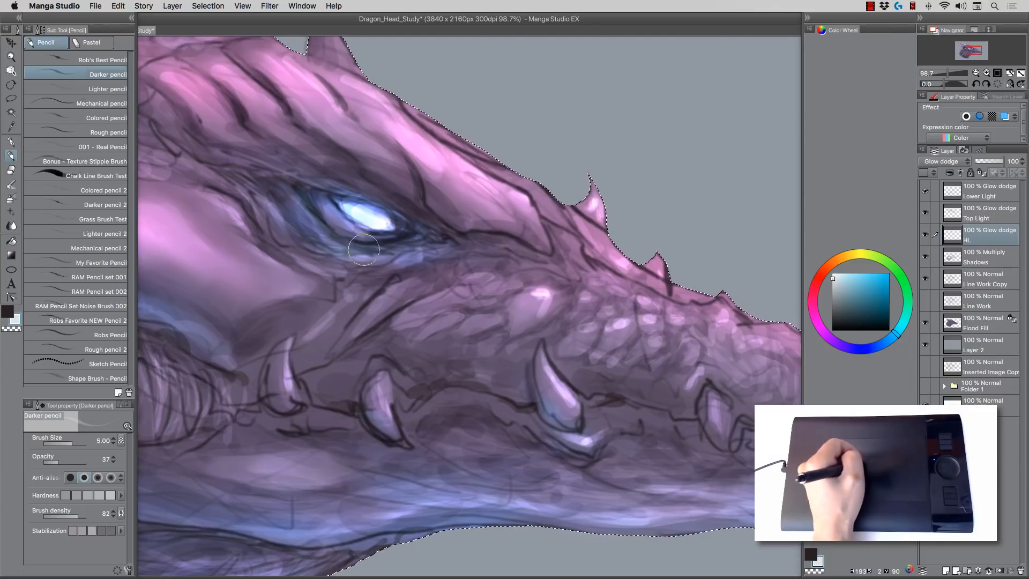
key("bracketleft")
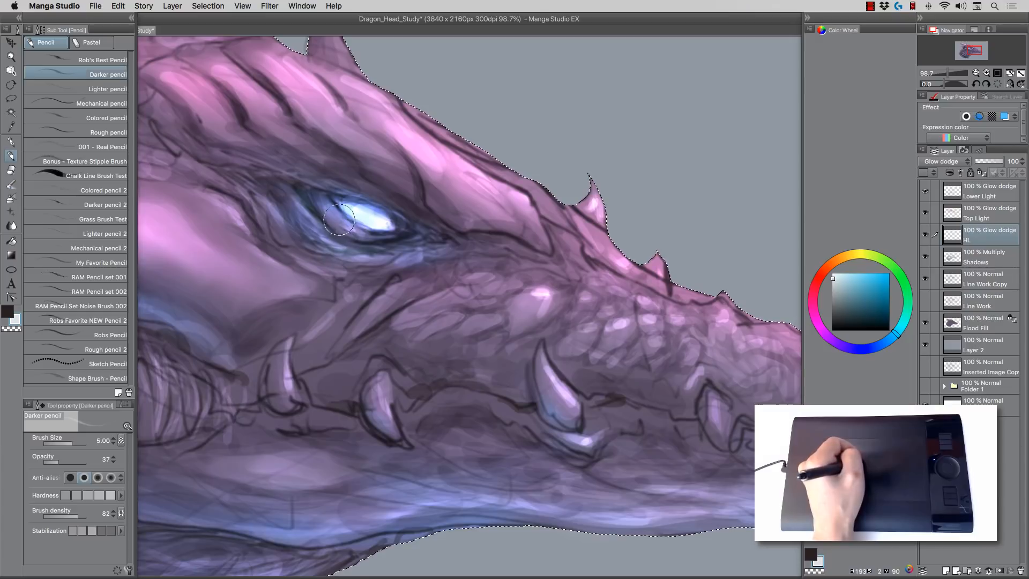
key("bracketleft")
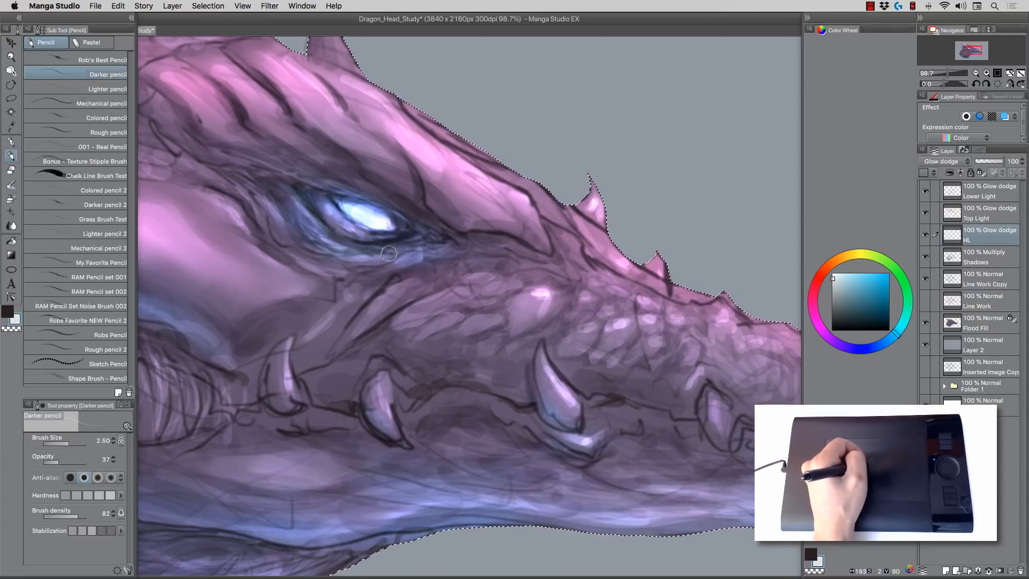
key("bracketleft")
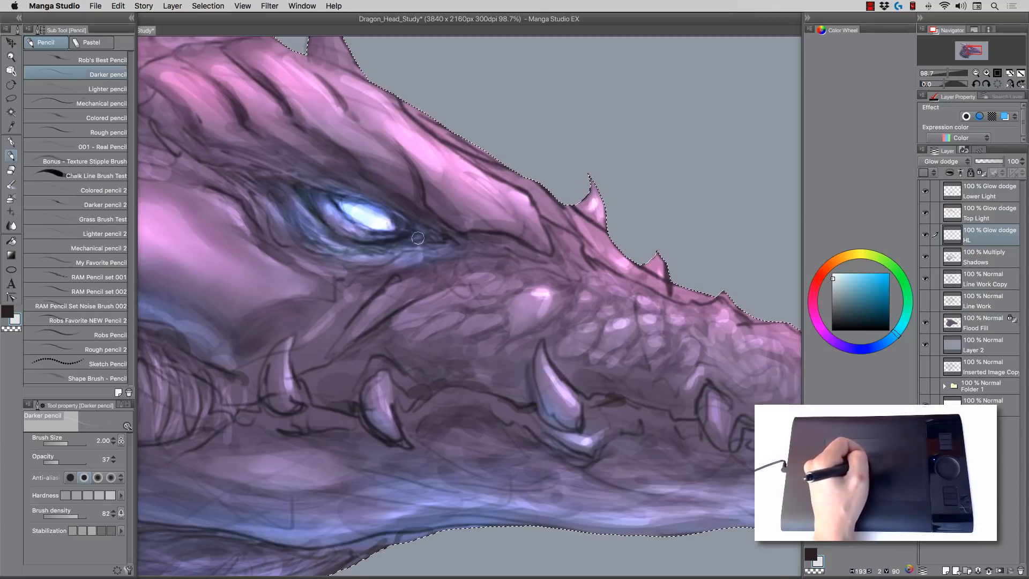
Step: Highlight the skin folds behind and below the eye with pencil sizes 5 to 3
key("bracketright")
key("bracketright")
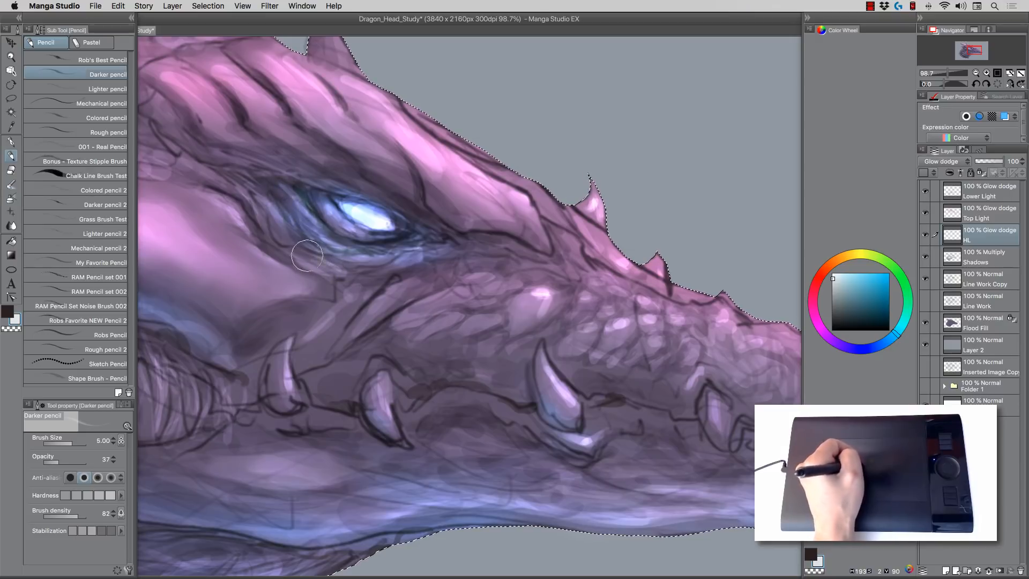
key("bracketright")
key("bracketright")
key("bracketleft")
key("bracketleft")
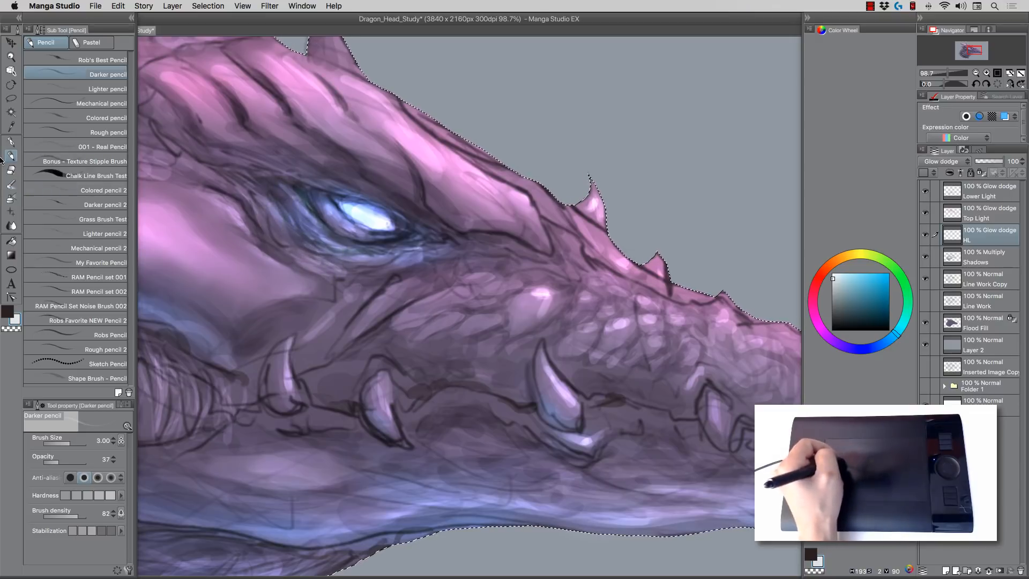
Step: Blend the new highlights around and inside the eye with the Blend tool at size 2
left_click(11, 225)
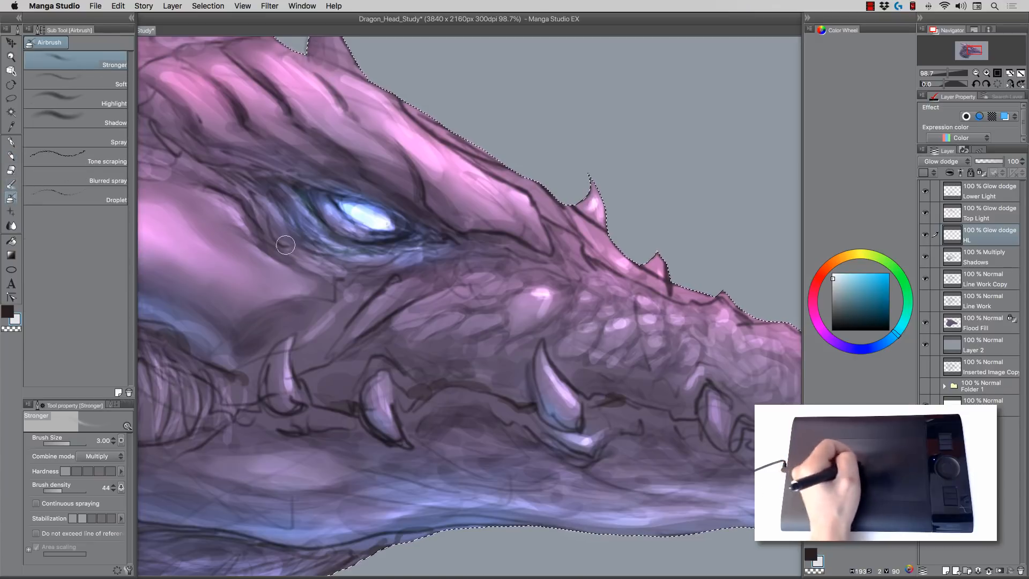
key("bracketleft")
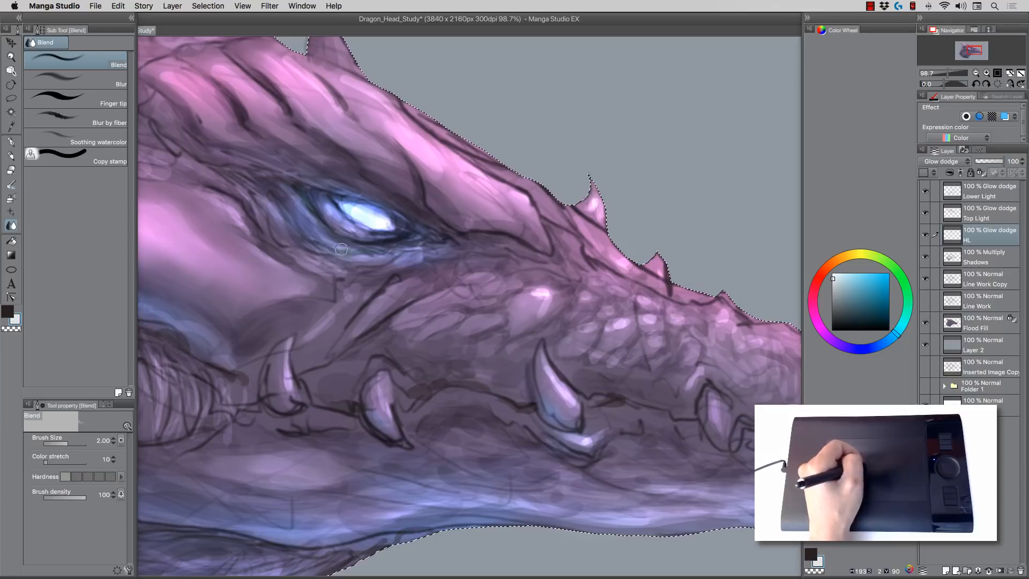
mouse_move(349, 216)
left_mouse_down()
mouse_move(336, 208)
mouse_move(378, 218)
left_mouse_up()
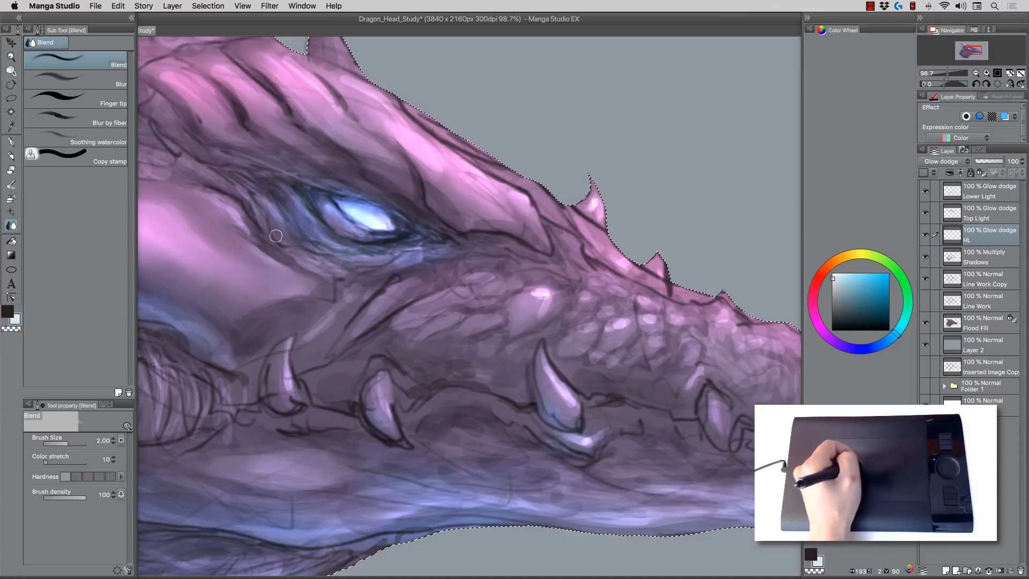
Step: Soften the lines around the eye on the Line Work Copy layer with Blend sizes 1.7 to 2
left_click(973, 278)
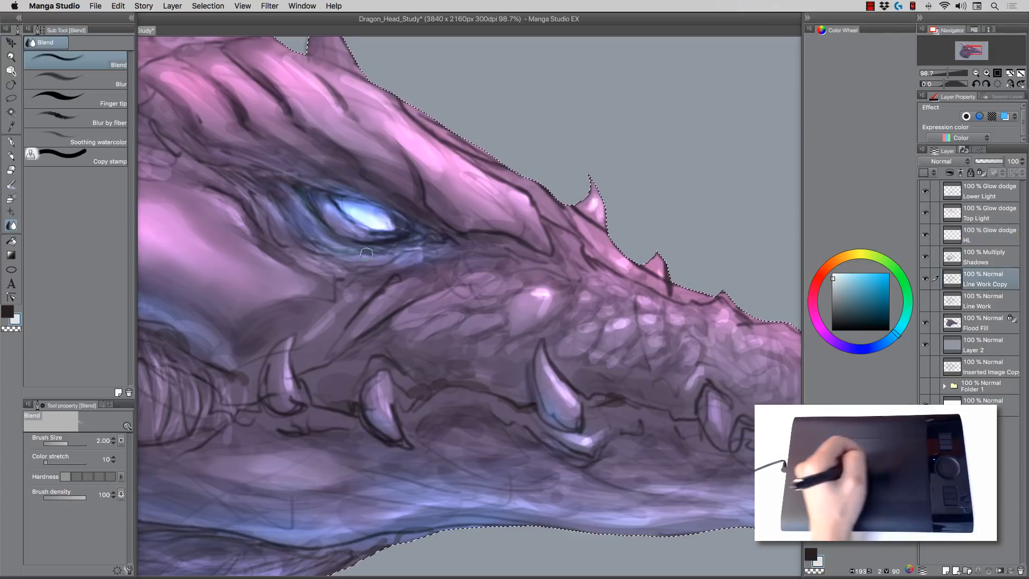
key("bracketleft")
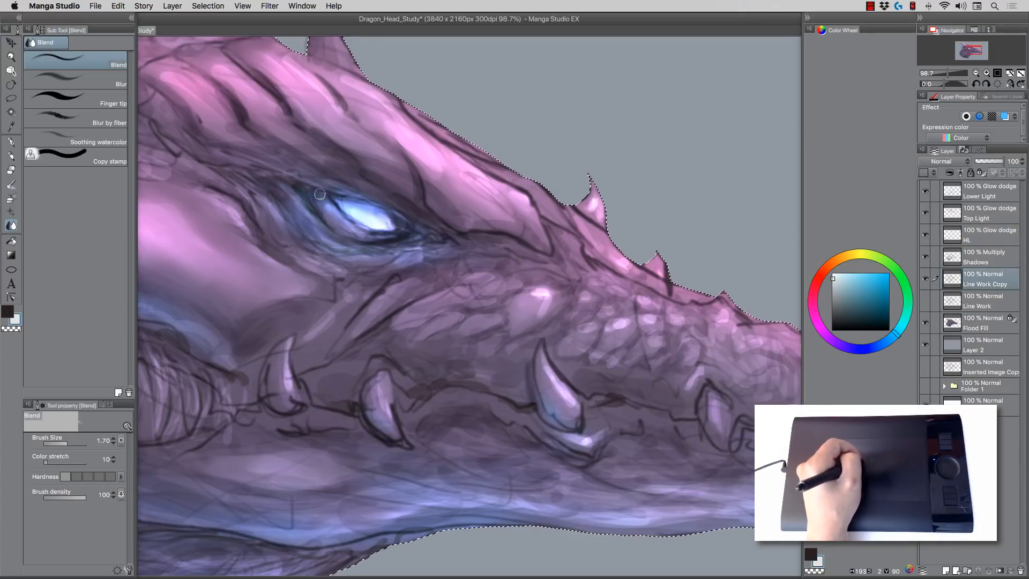
key("bracketright")
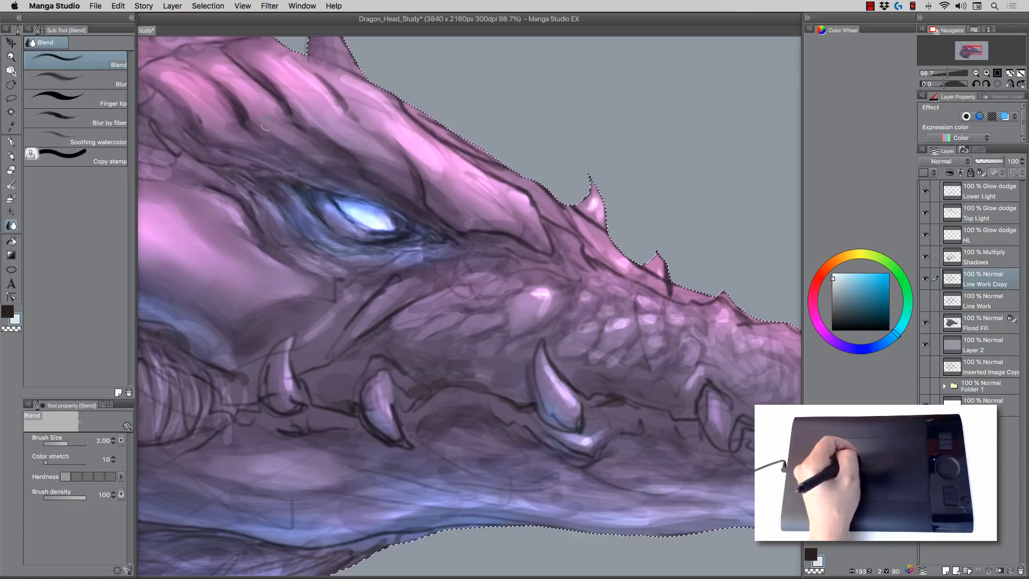
Step: Smooth the shadows on the brow above the eye on the Shadows layer with Blend sizes 3 to 2.5
left_click(990, 256)
key("bracketright")
key("bracketright")
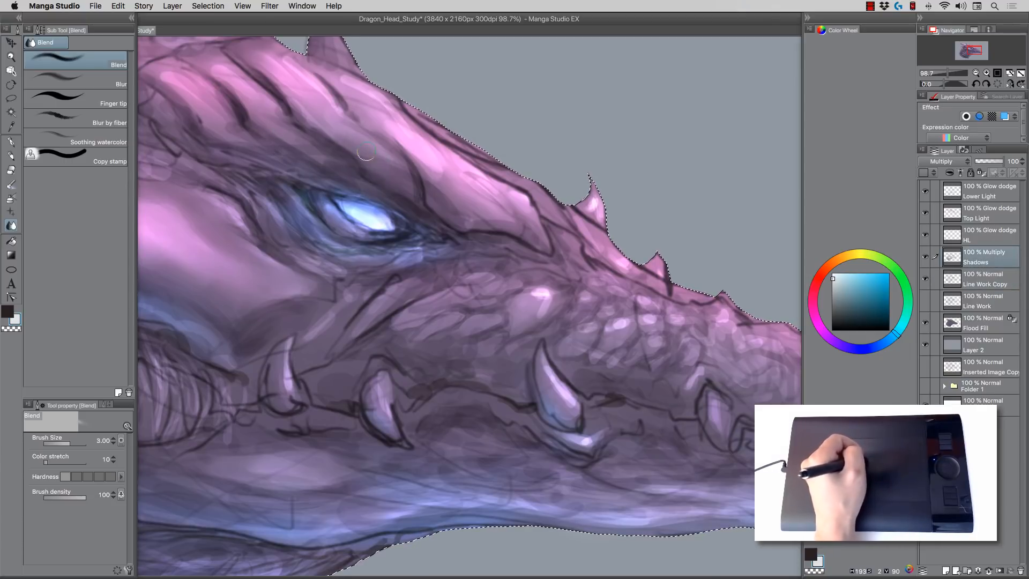
key("bracketleft")
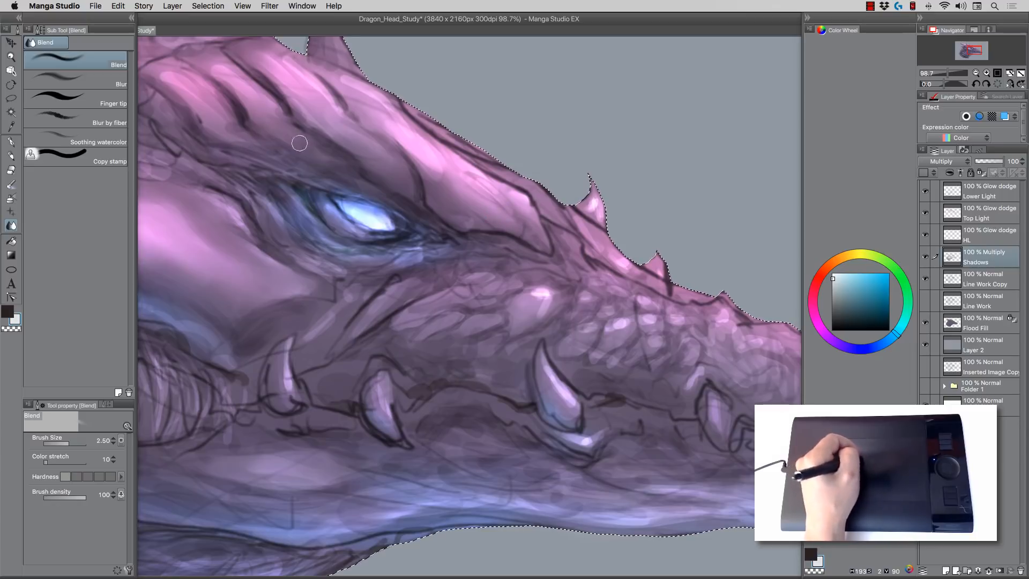
left_click(12, 57)
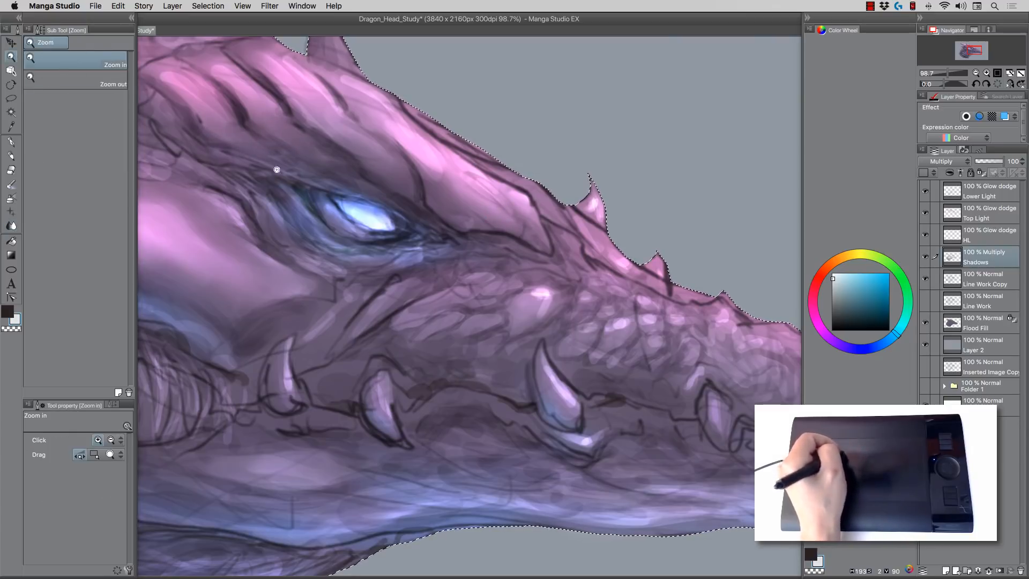
Step: Compare the head with and without the Line Work Copy layer, and lower that layer's opacity to 48%
left_click_drag(432, 224, 537, 277)
mouse_move(465, 249)
left_mouse_down()
mouse_move(429, 246)
mouse_move(464, 248)
left_mouse_up()
left_click_drag(360, 214, 460, 252)
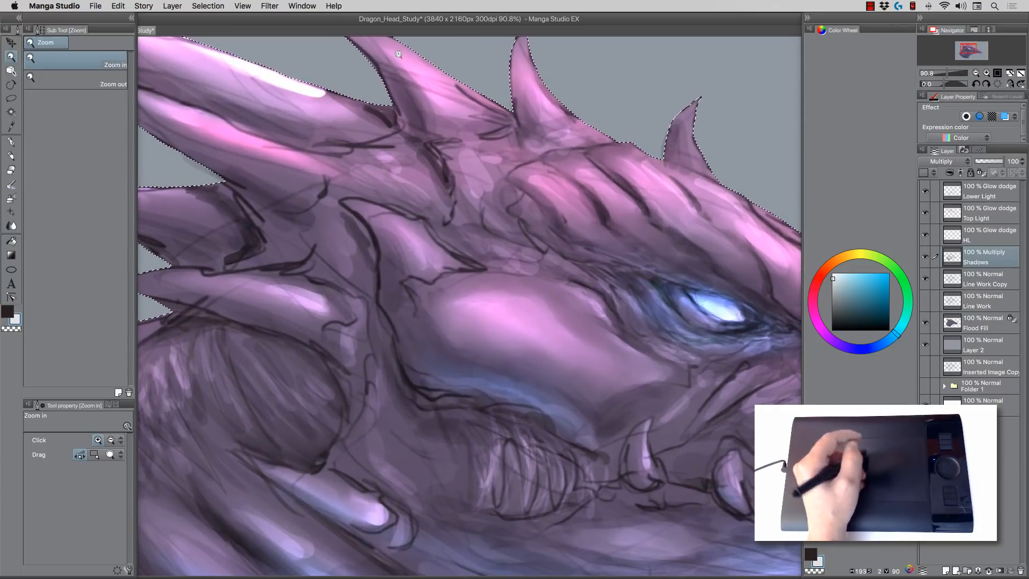
left_click(967, 287)
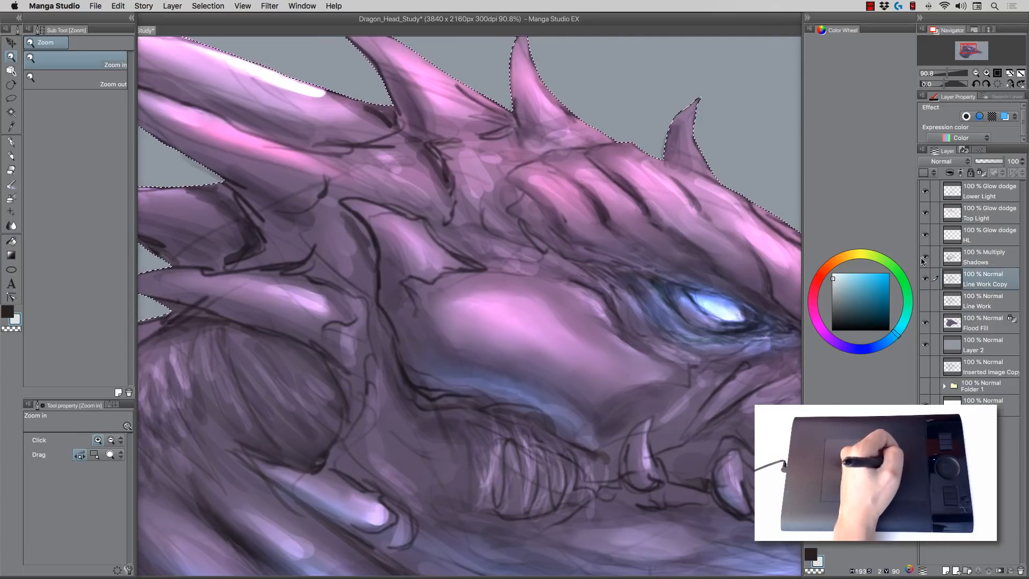
left_click(926, 279)
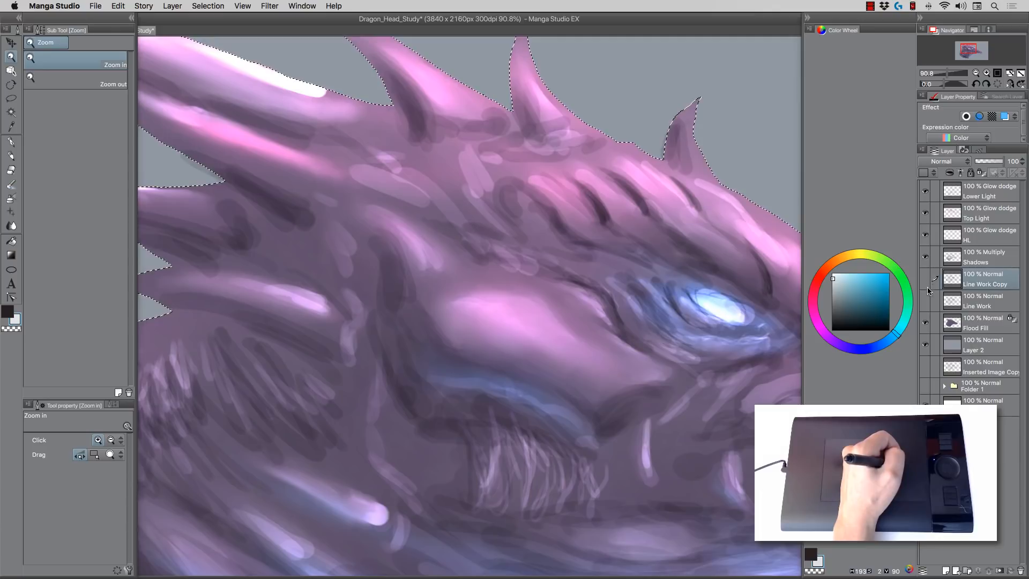
left_click(926, 279)
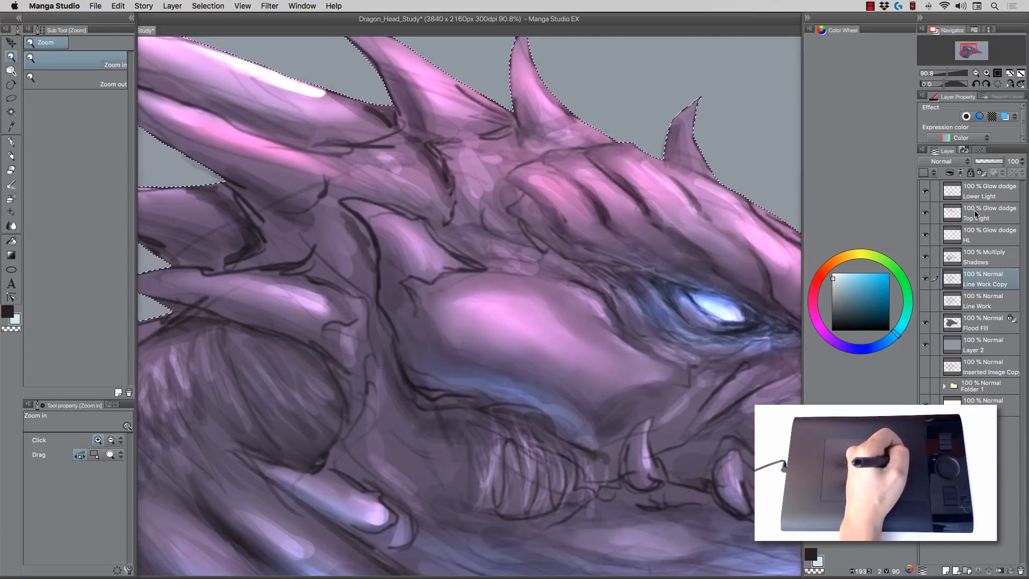
left_click(990, 161)
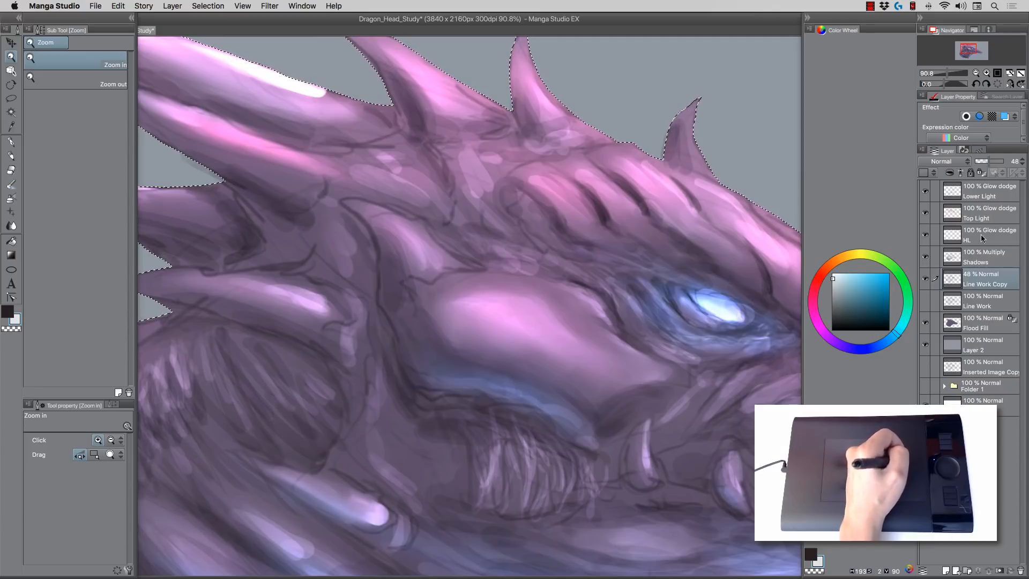
Step: Darken the crease behind the cheek plate on the Shadows layer with the dark Darker pencil at sizes 5 to 4, and blend it
left_click(981, 196)
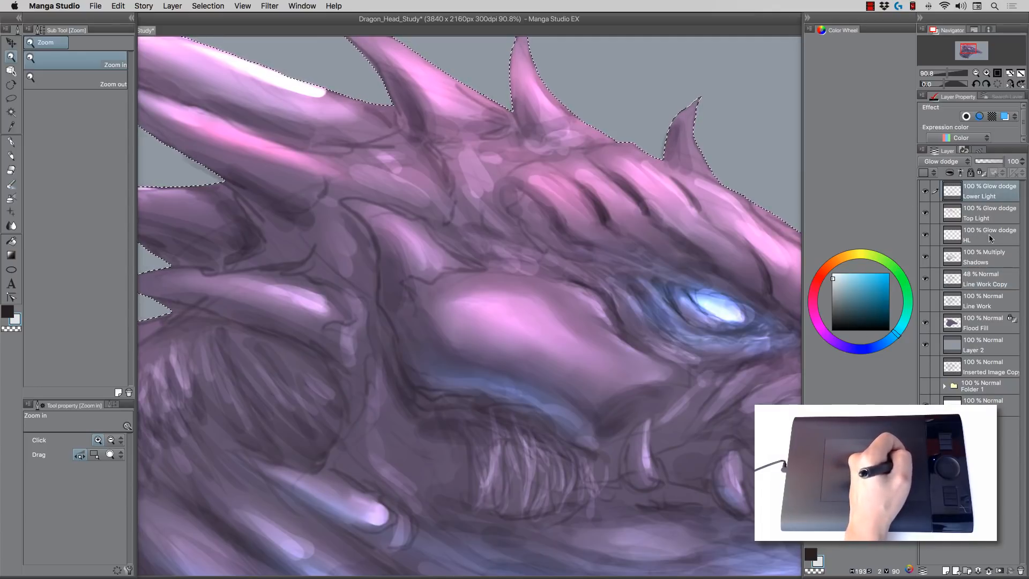
left_click(985, 256)
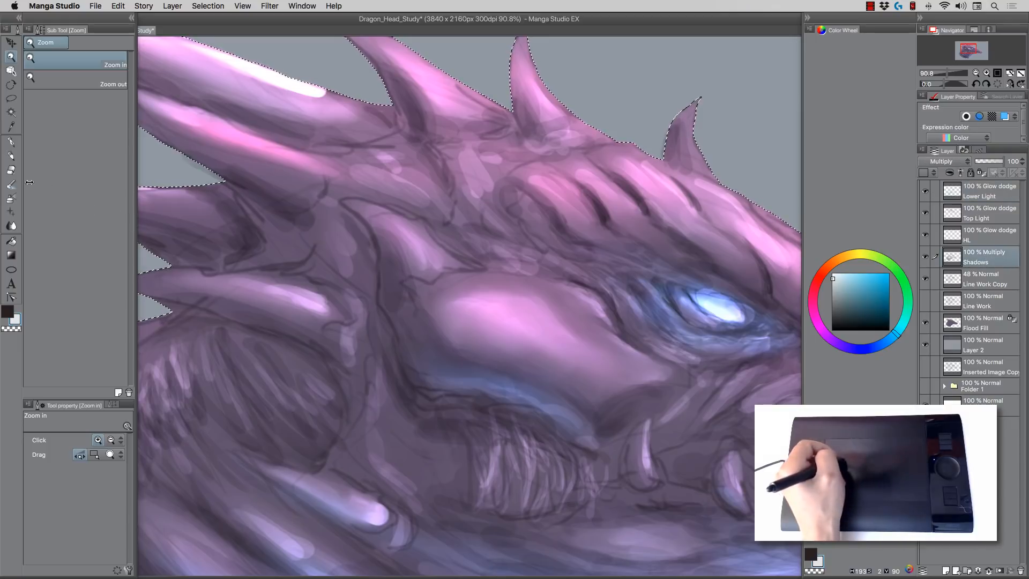
left_click(11, 156)
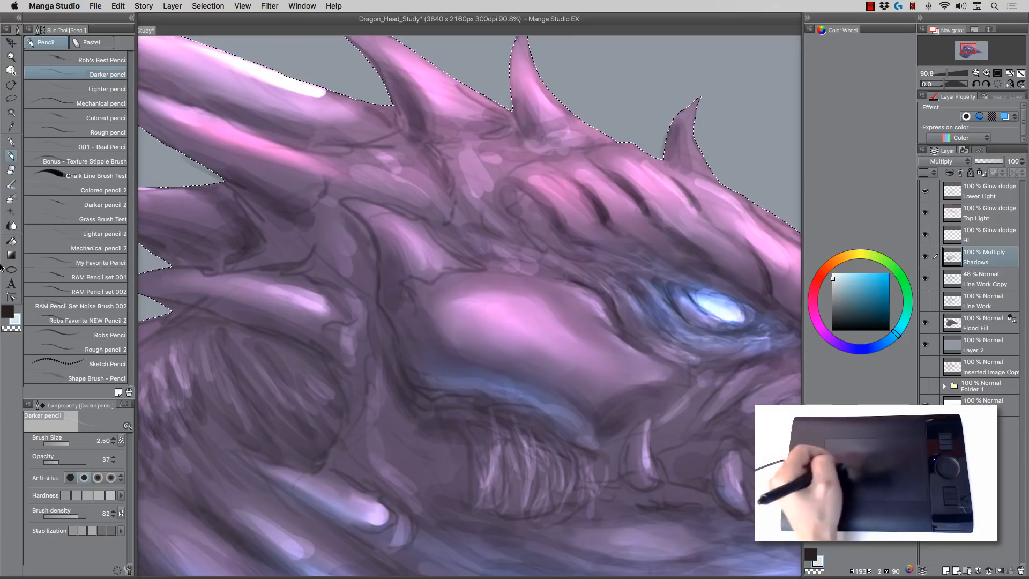
left_click(7, 311)
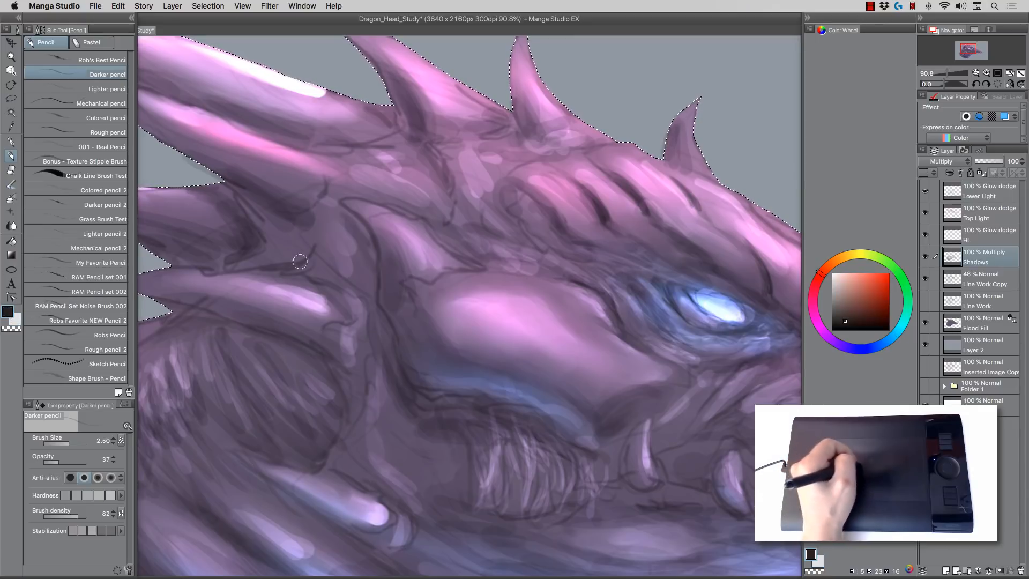
key("]")
key("]")
key("]")
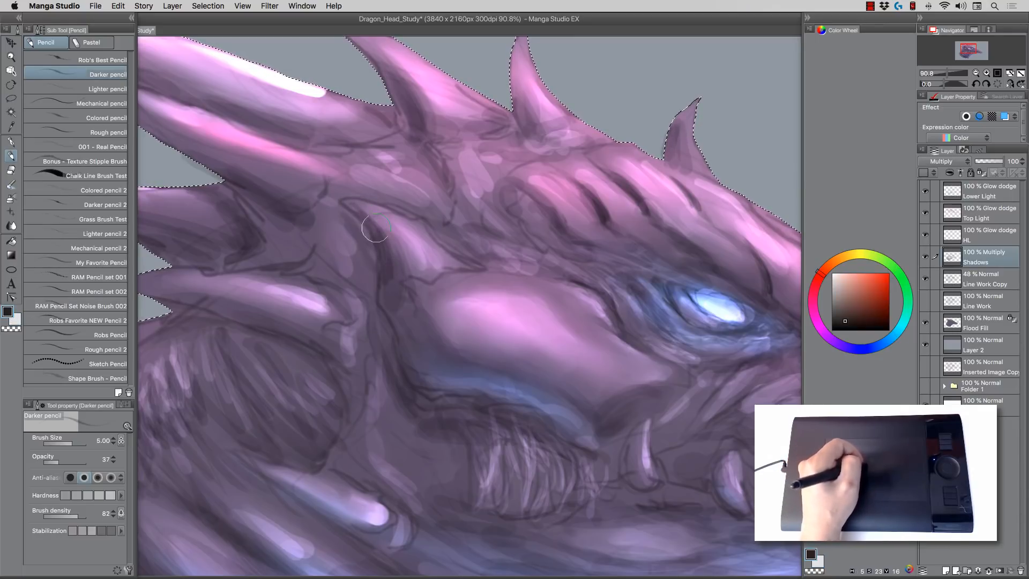
key("bracketleft")
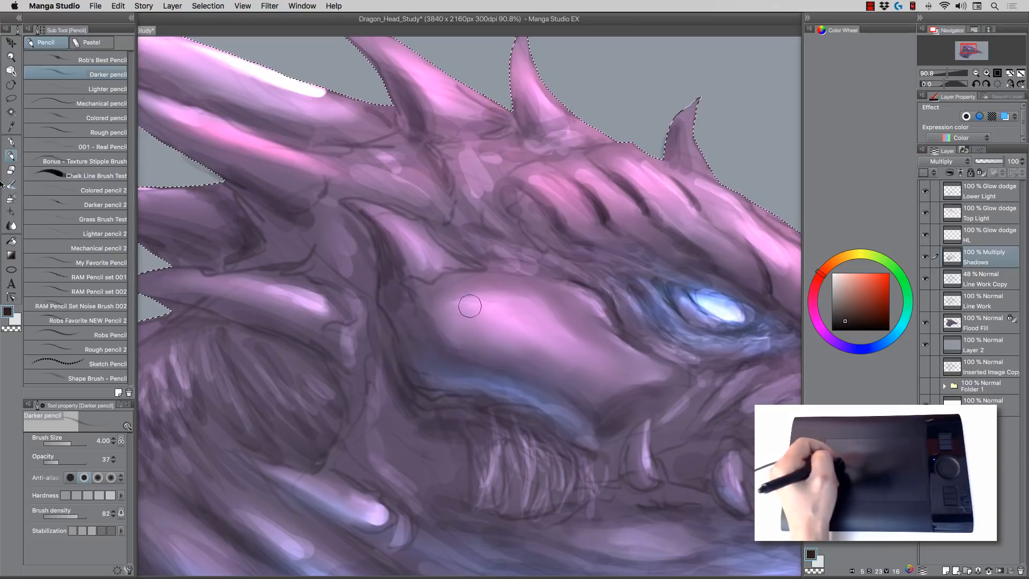
left_click(12, 226)
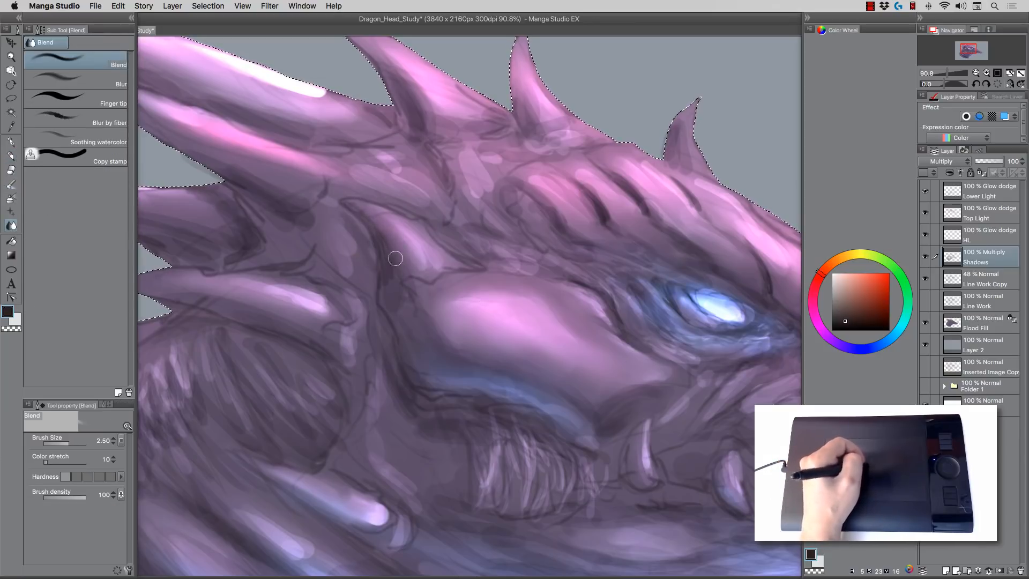
Step: Deepen the shadows behind and beneath the cheek plate with the Darker pencil at sizes 5 to 6, and blend them at size 2.5
left_click(11, 159)
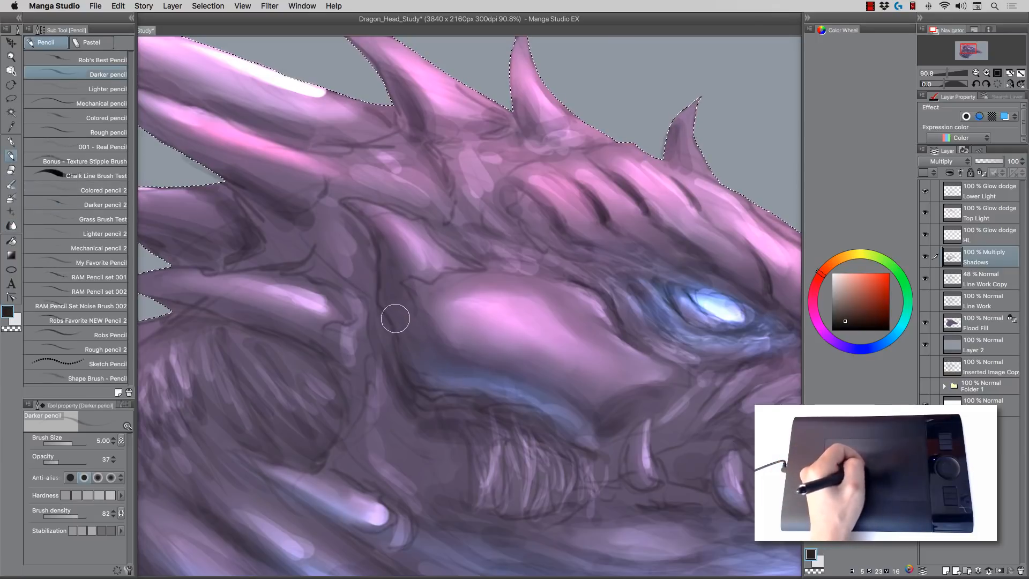
key("bracketleft")
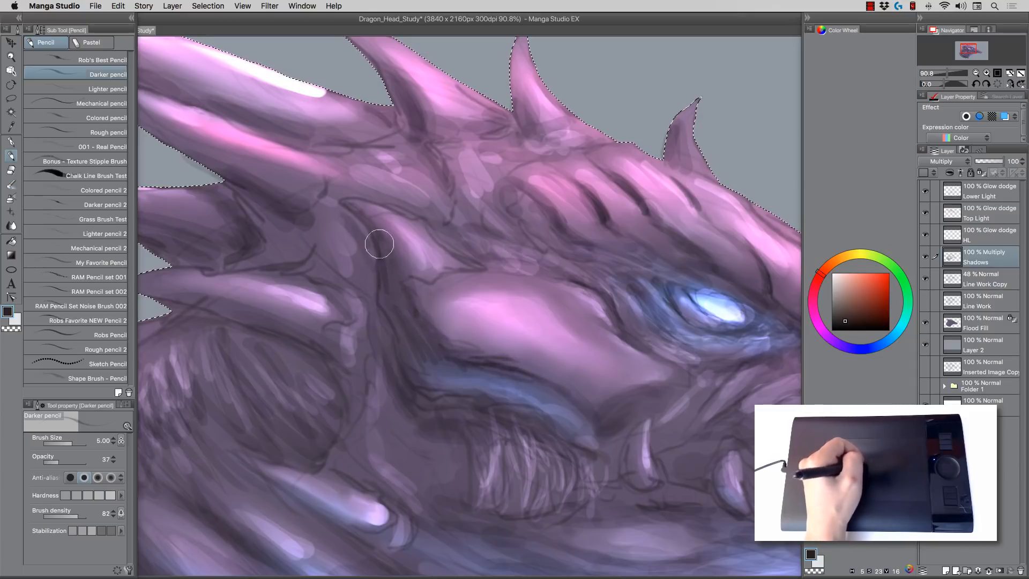
left_click_drag(380, 243, 390, 267)
mouse_move(343, 200)
left_mouse_down()
mouse_move(384, 237)
mouse_move(411, 325)
left_mouse_up()
key("bracketright")
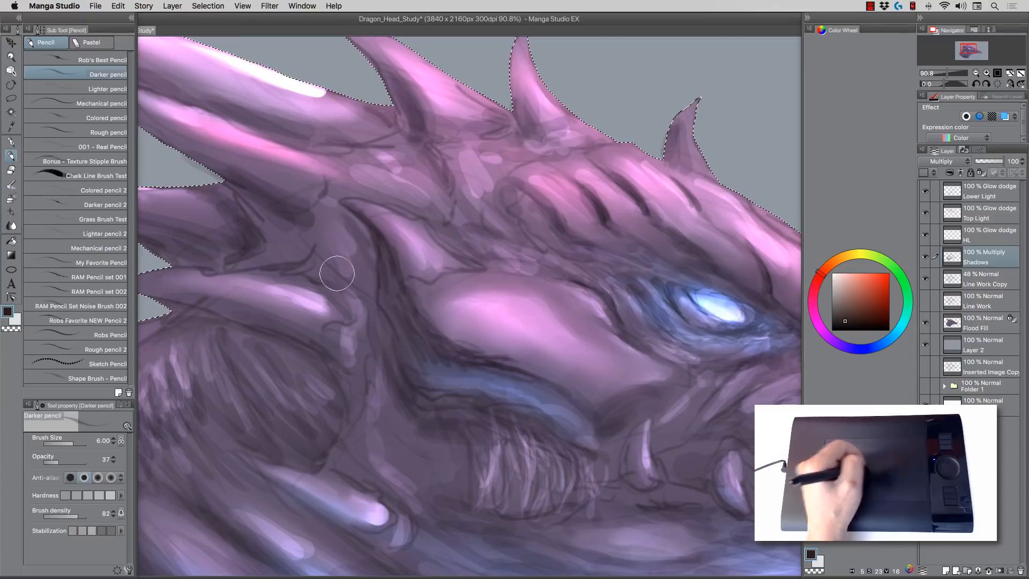
key("j")
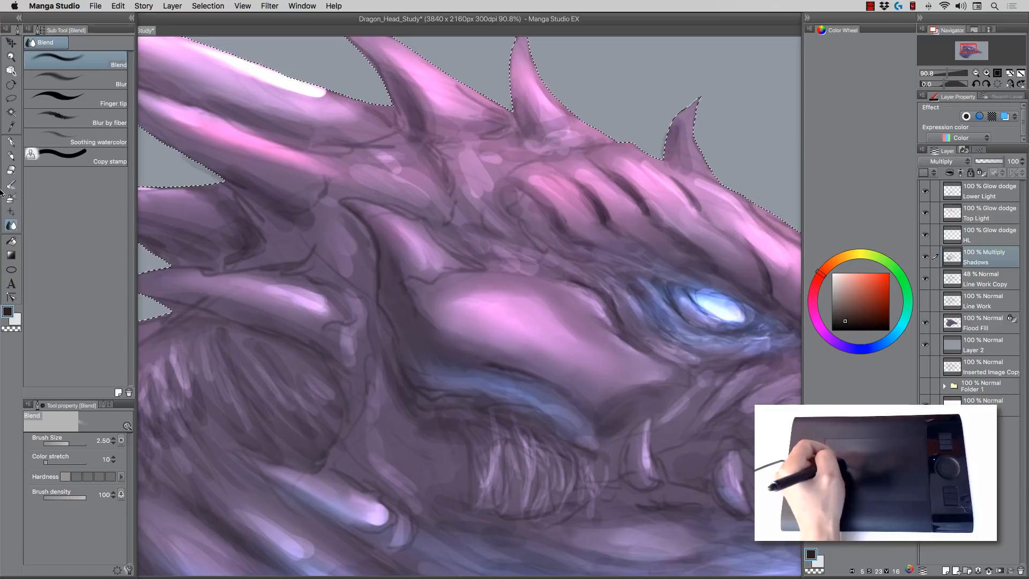
Step: Highlight the cheek plate's upper edge on the HL layer with the light Darker pencil at size 7, and blend it at size 2.5
left_click(11, 155)
key("x")
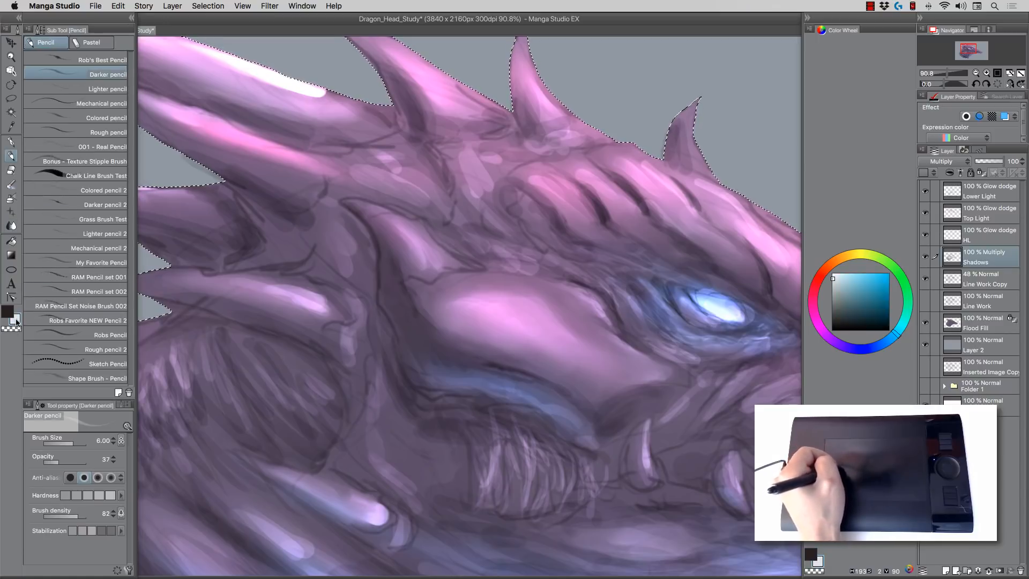
left_click(989, 237)
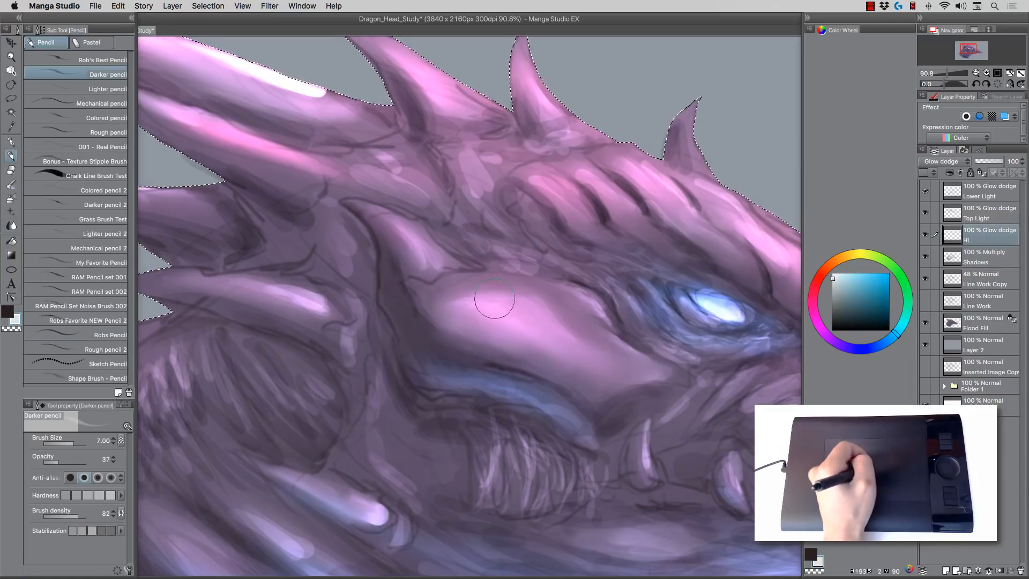
key("]")
mouse_move(504, 283)
left_mouse_down()
mouse_move(569, 295)
mouse_move(552, 291)
mouse_move(579, 308)
mouse_move(583, 298)
mouse_move(557, 281)
mouse_move(521, 286)
mouse_move(650, 359)
mouse_move(590, 321)
left_mouse_up()
left_click(10, 225)
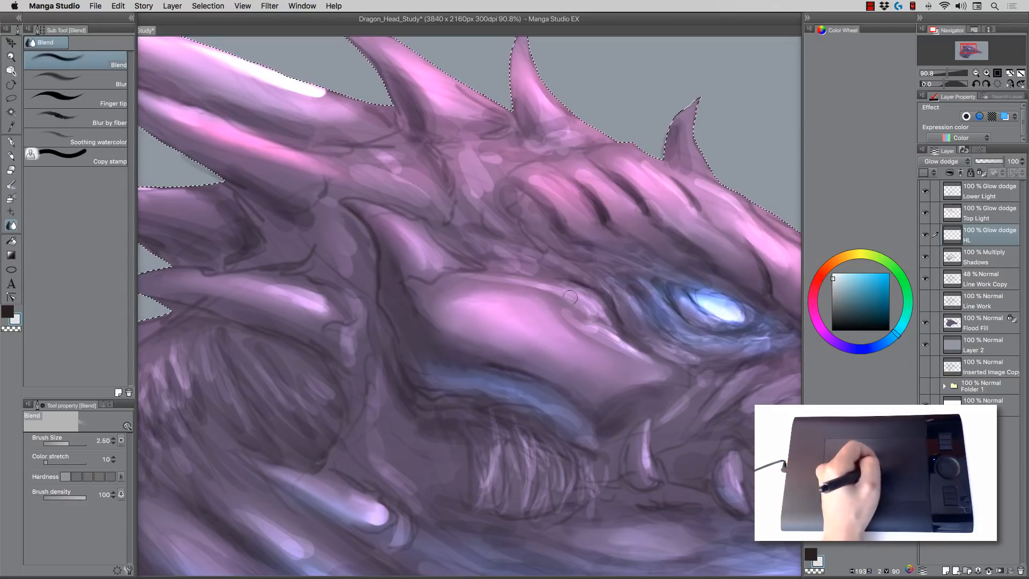
mouse_move(501, 279)
left_mouse_down()
mouse_move(555, 290)
mouse_move(601, 318)
mouse_move(594, 329)
left_mouse_up()
key("[")
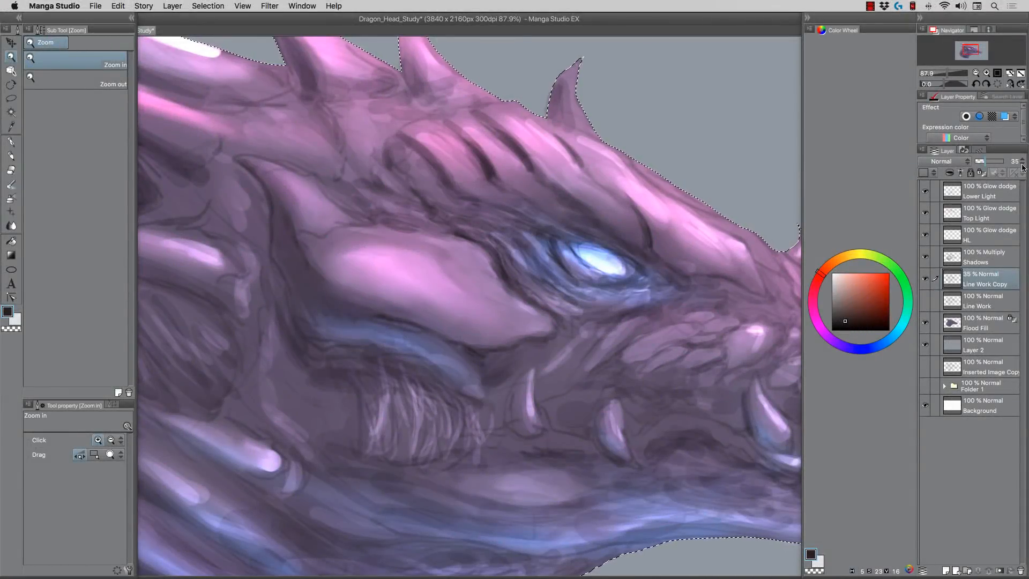
Step: Set the Line Work Copy layer's opacity to 100% and clear the selection around the dragon head
left_click_drag(986, 161, 1023, 165)
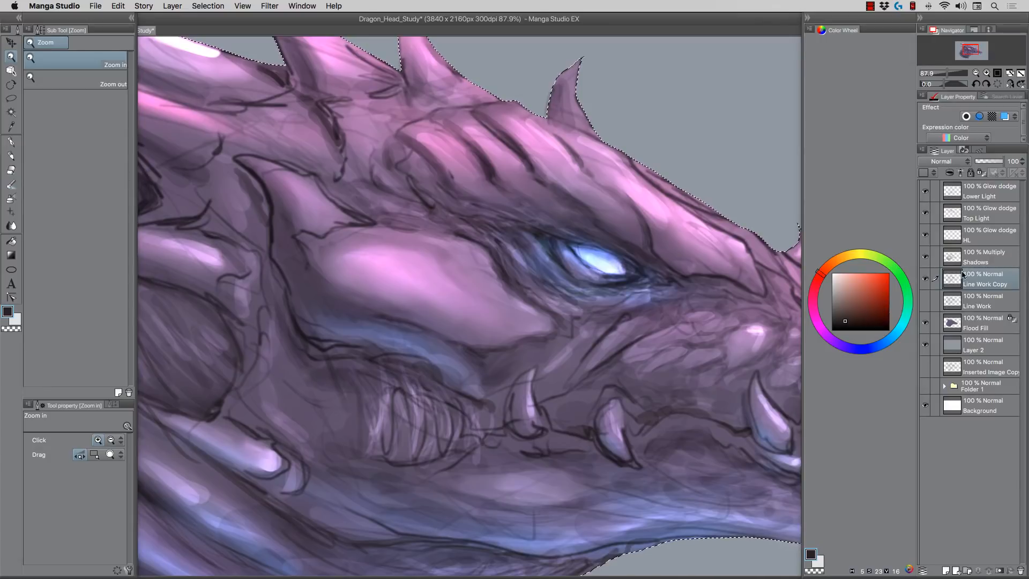
left_click(978, 326)
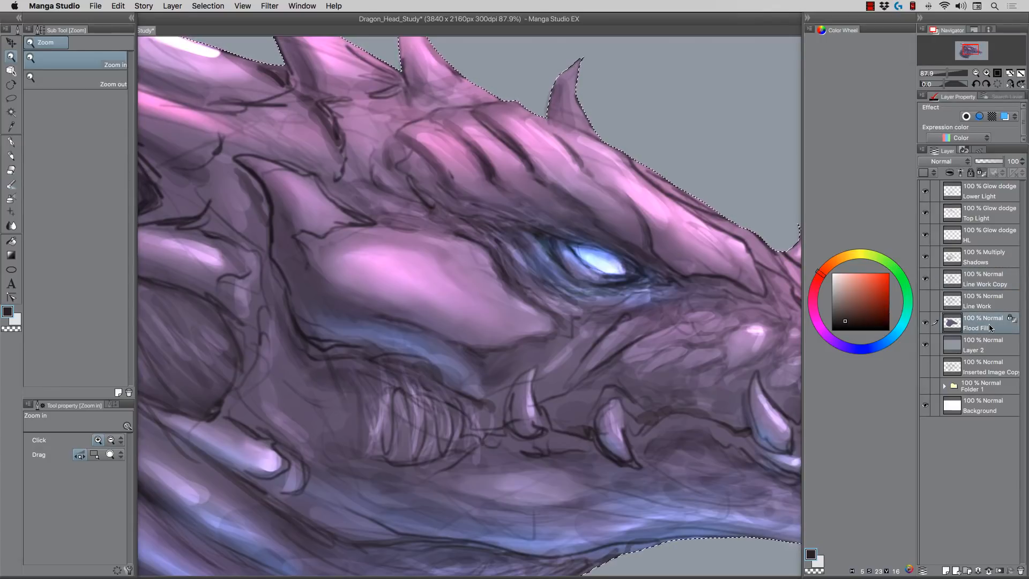
right_click(989, 323)
mouse_move(945, 449)
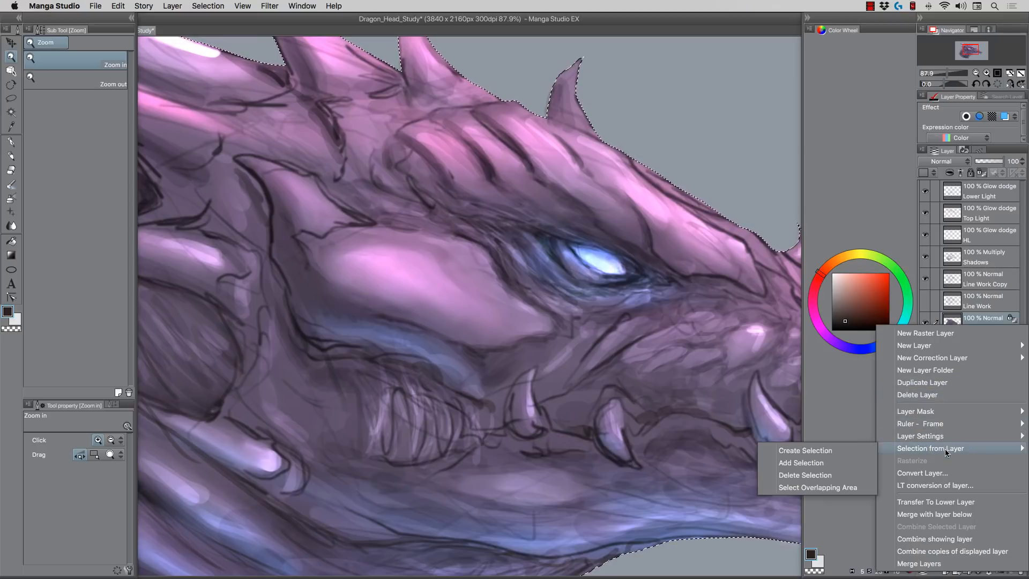
left_click(834, 452)
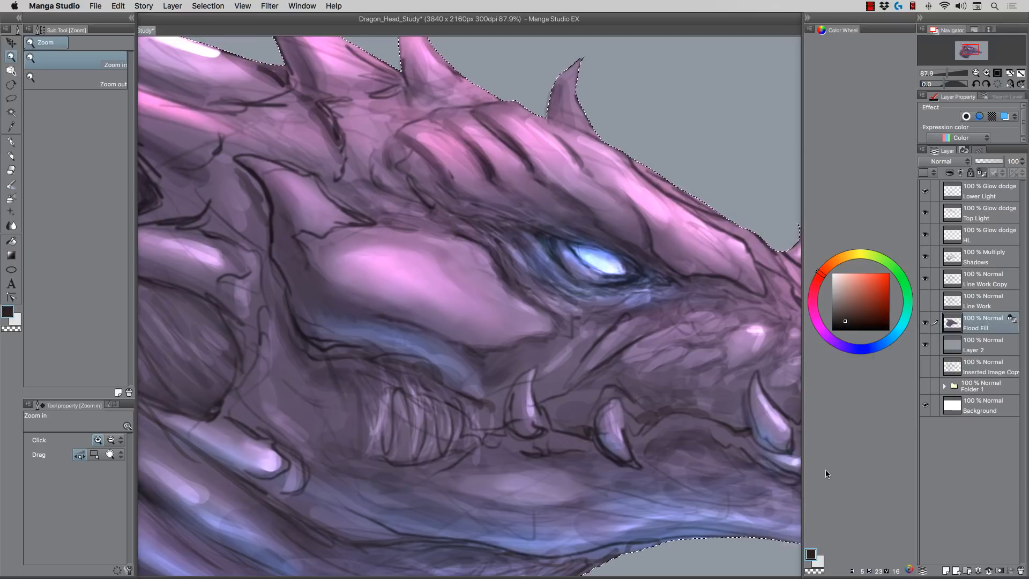
key("super+d")
Step: Duplicate the Flood Fill layer and move the copy directly beneath the Line Work Copy layer
right_click(984, 324)
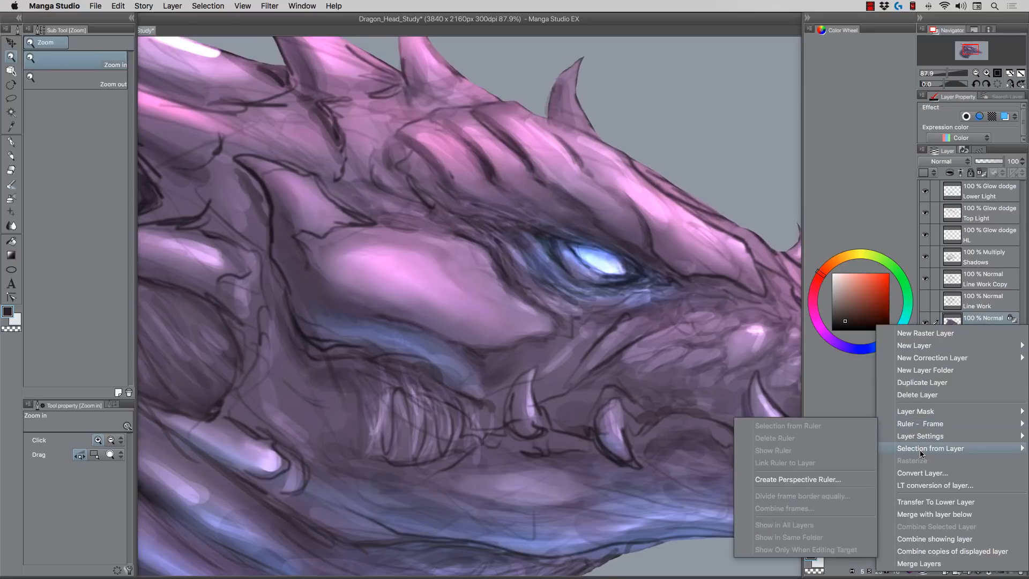
mouse_move(928, 427)
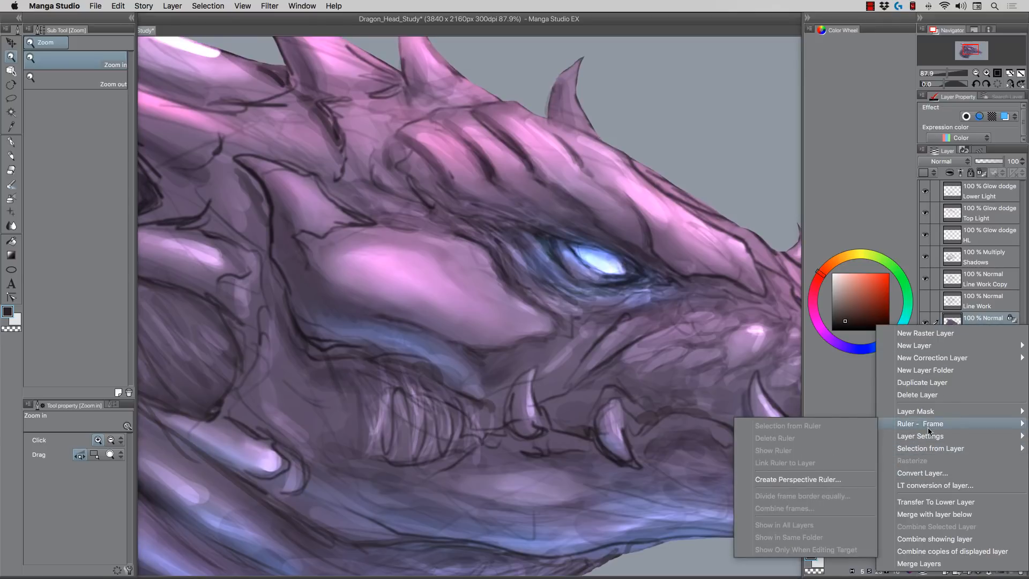
left_click(922, 377)
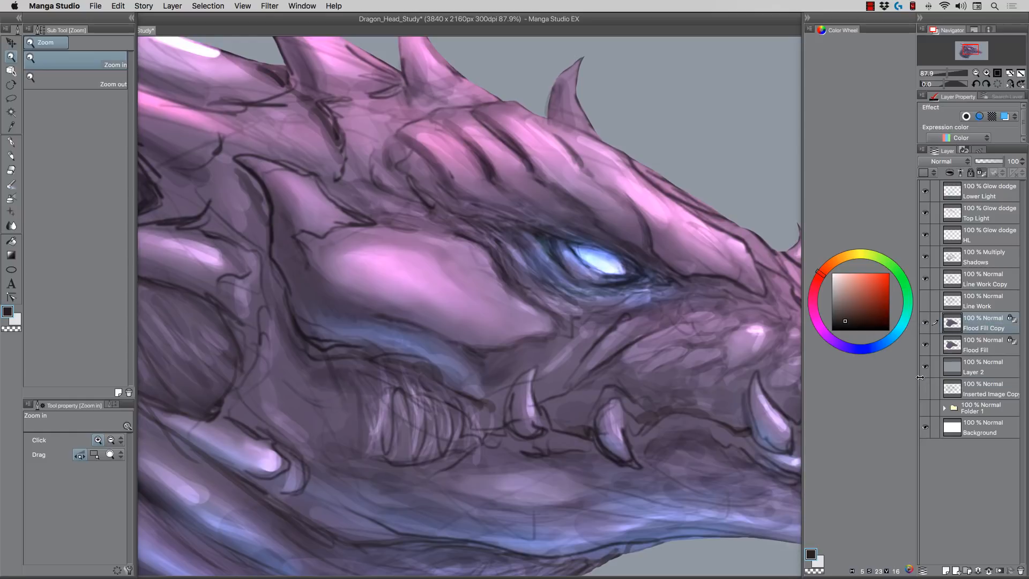
left_click_drag(989, 328, 988, 296)
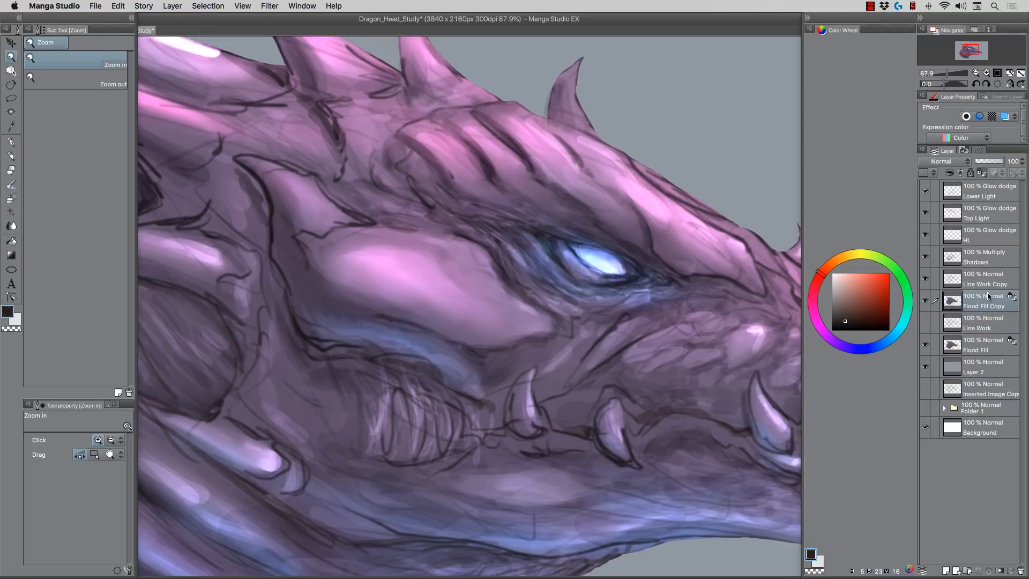
Step: Combine the HL, Shadows, Line Work Copy and Flood Fill Copy layers into a single layer
left_click(985, 244)
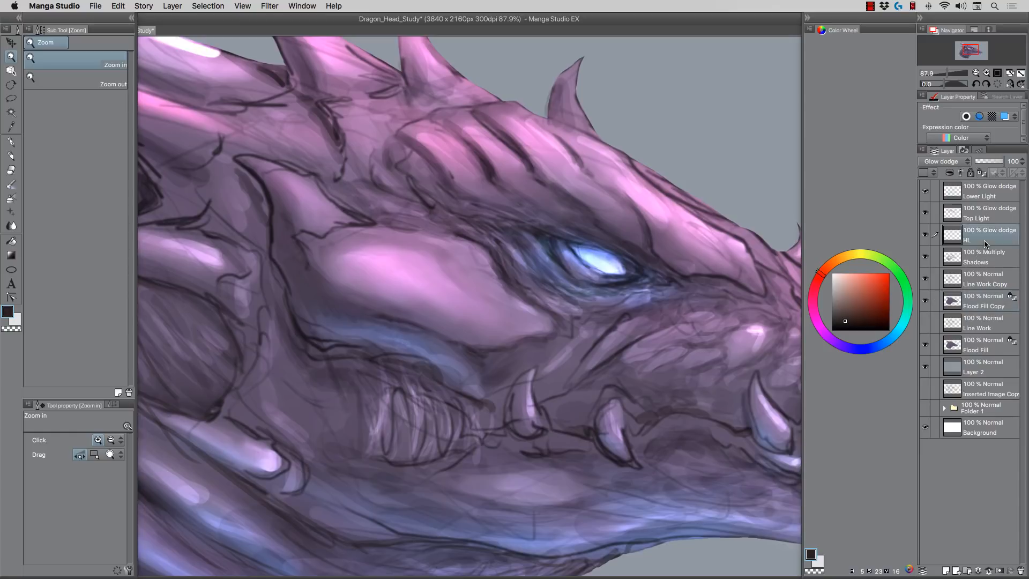
left_click(985, 307, "shift")
right_click(982, 302)
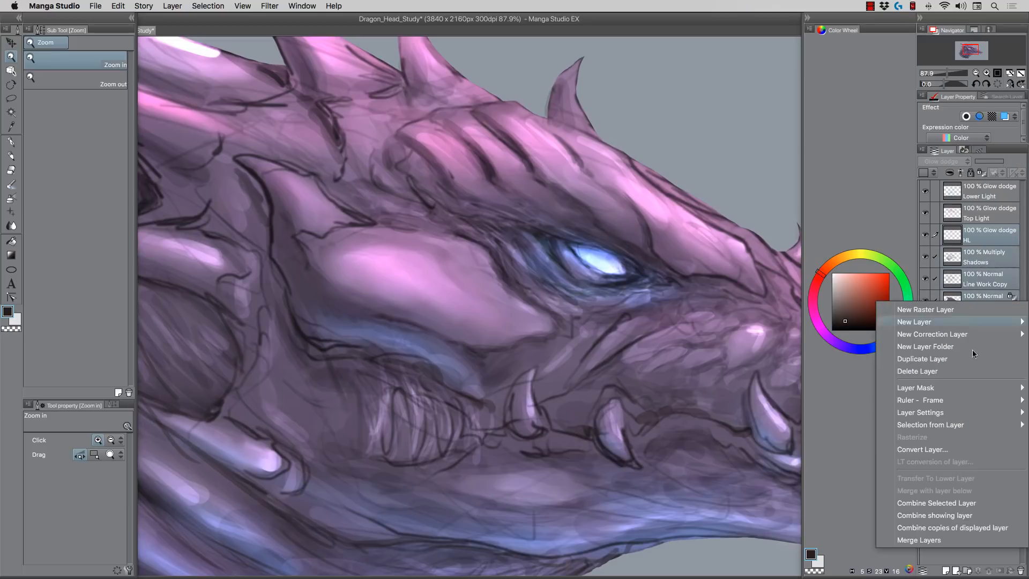
left_click(929, 504)
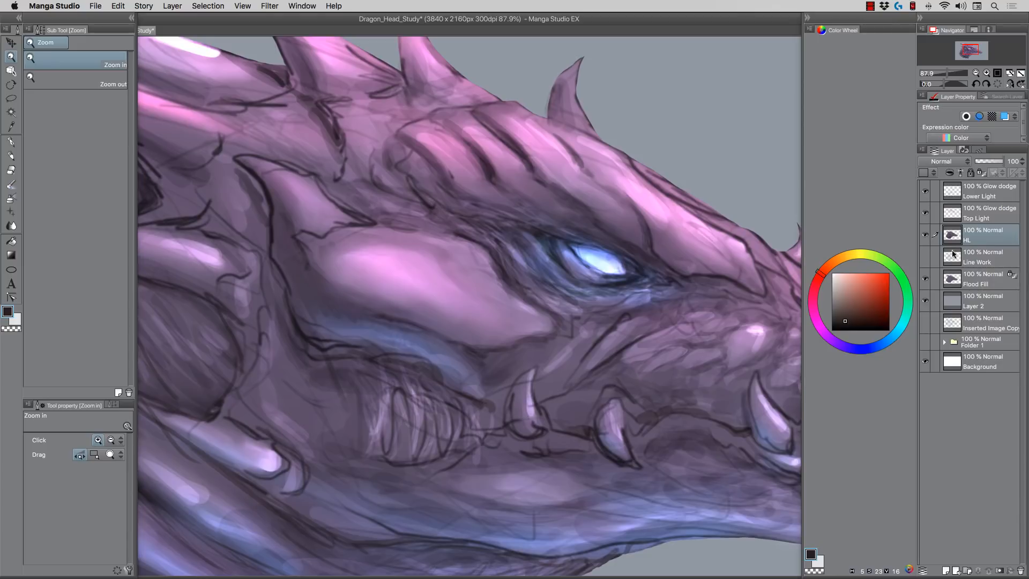
left_click(929, 236)
Step: Blend the dark contour between the cheek plate and the lower eye socket with the Blend tool at size 2
scroll(593, 315, "down", 3)
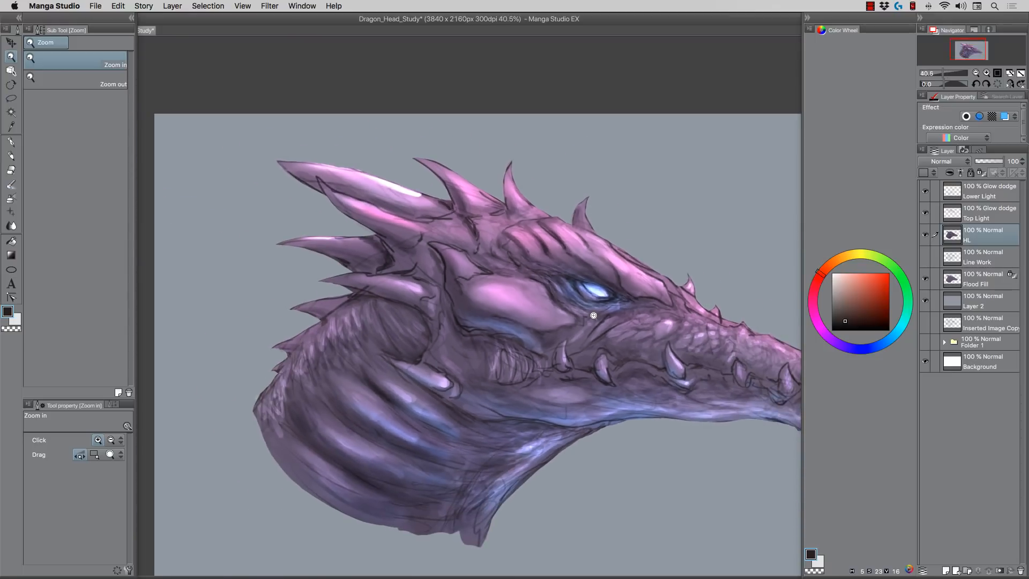
scroll(594, 315, "up", 1)
scroll(593, 315, "up", 3)
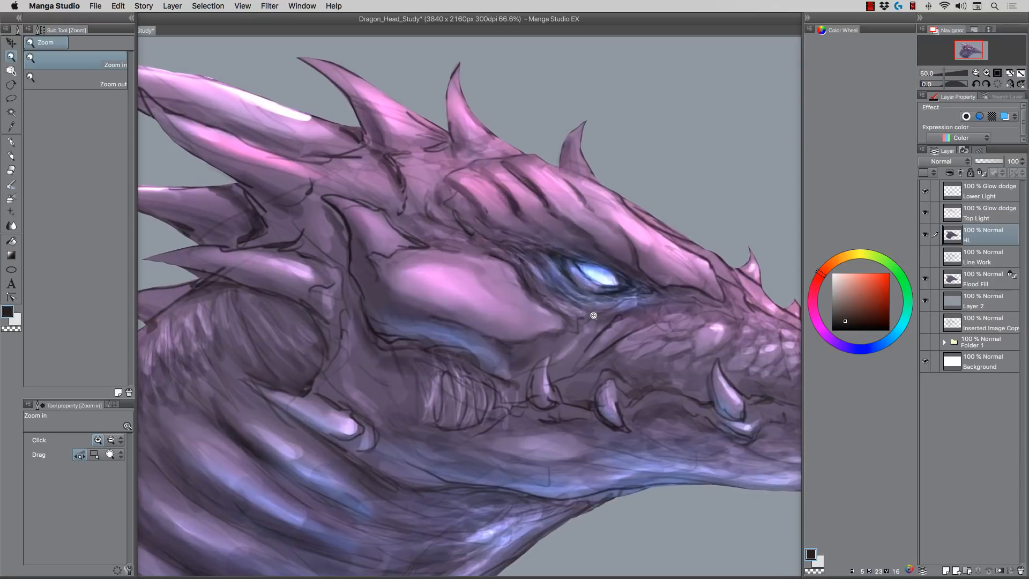
scroll(593, 315, "up", 1)
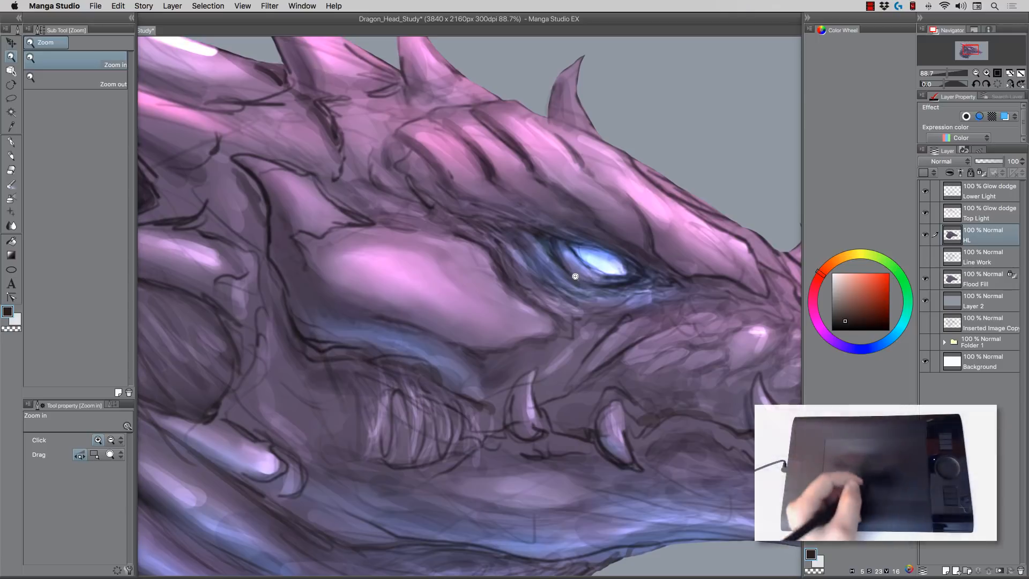
left_click(12, 225)
key("bracketleft")
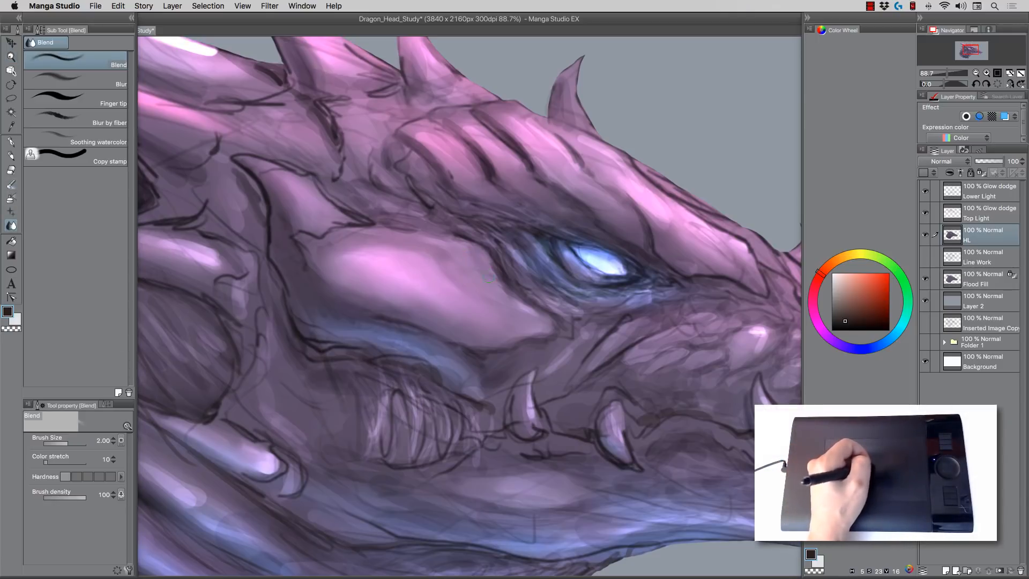
left_click_drag(495, 273, 518, 304)
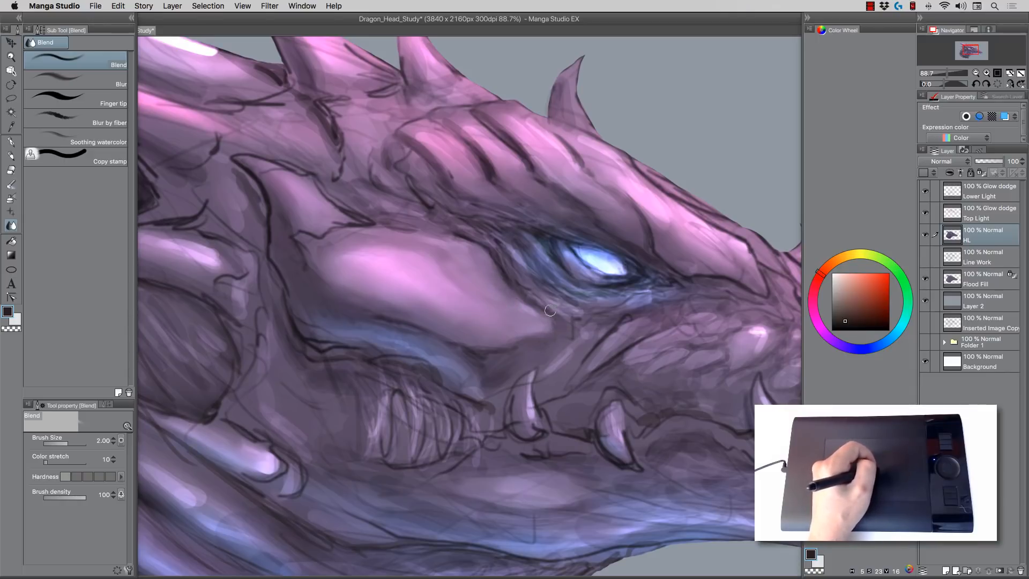
key("bracketleft")
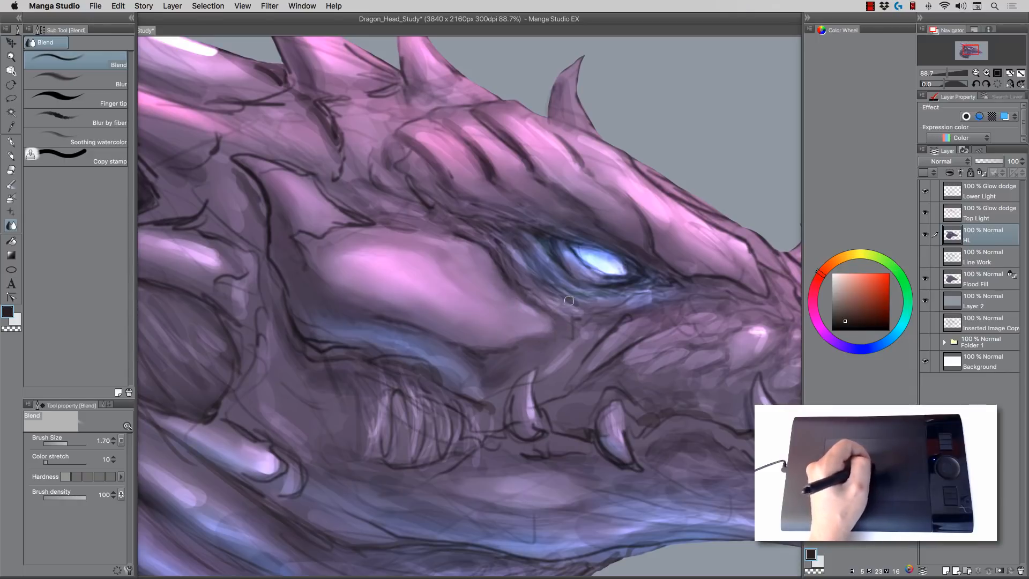
Step: Soften the line below the eye's rear corner with the Darker pencil, sampling a muted violet and reducing the size to 1.7
left_click(11, 57)
left_click(634, 219)
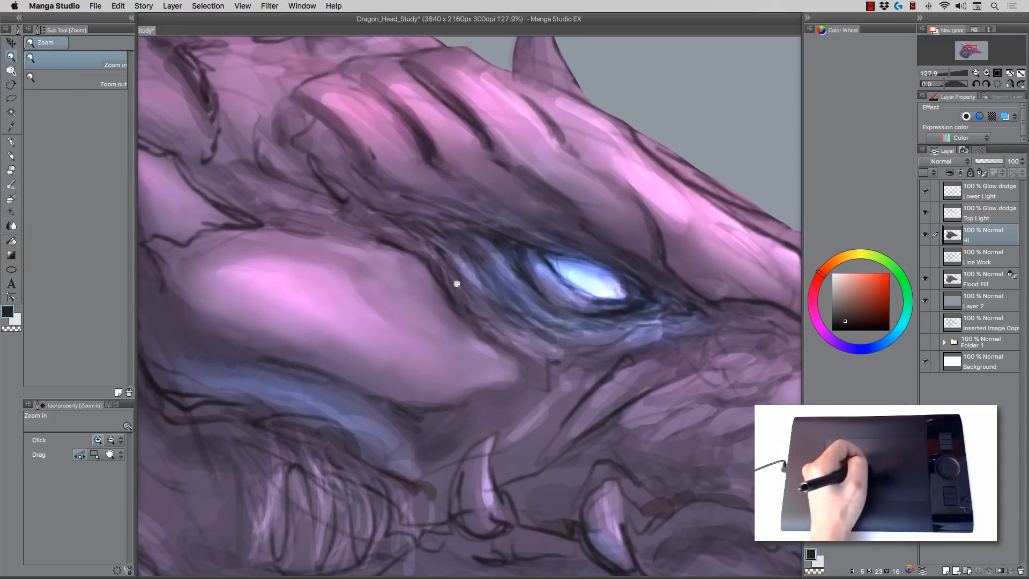
left_click_drag(456, 283, 333, 315)
left_click(11, 155)
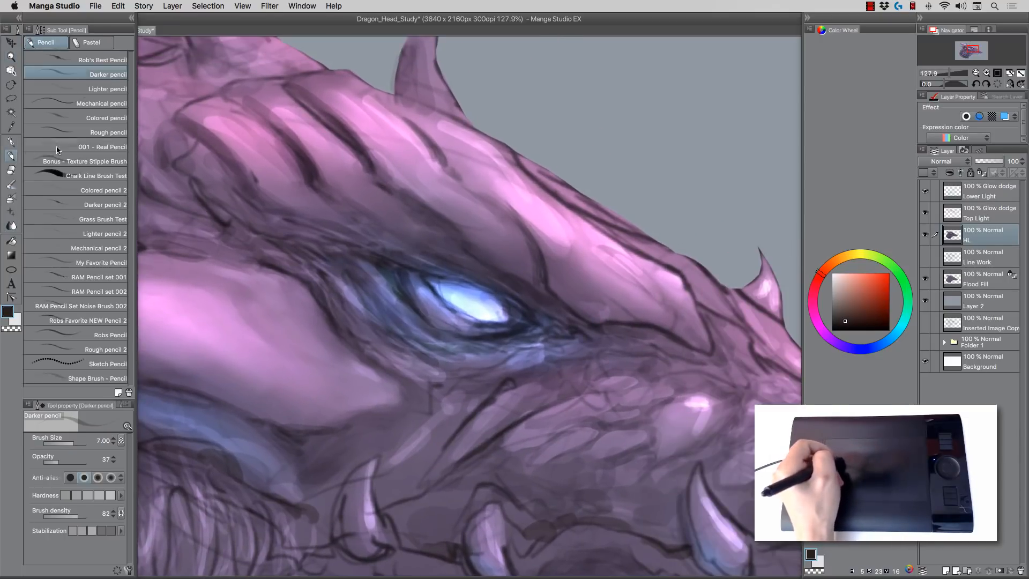
mouse_move(423, 331)
left_mouse_down()
mouse_move(400, 318)
mouse_move(403, 348)
left_mouse_up()
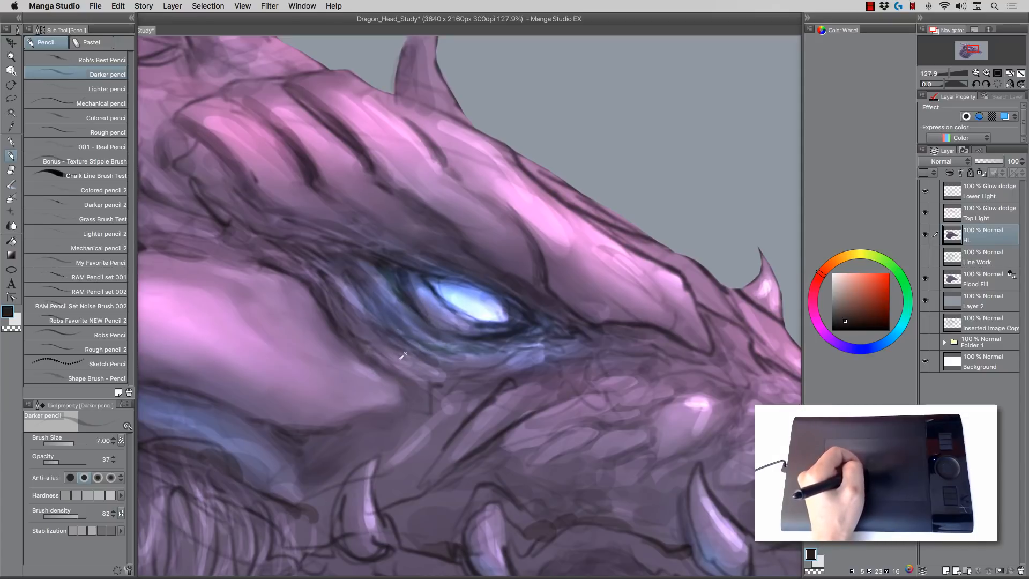
left_click(399, 357, "alt")
key("bracketleft")
key("bracketleft")
key("bracketleft")
key("bracketleft")
key("bracketleft")
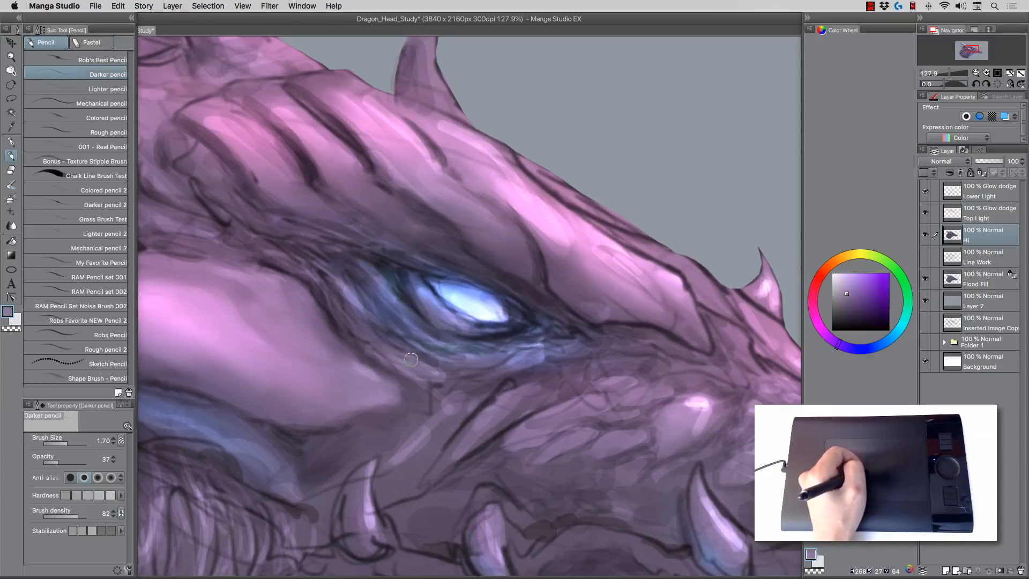
Step: Add fine strokes to the folds behind the eye in sampled pink and blue-violet, using pencil sizes 1 to 1.5
left_click(251, 321, "alt")
key("bracketleft")
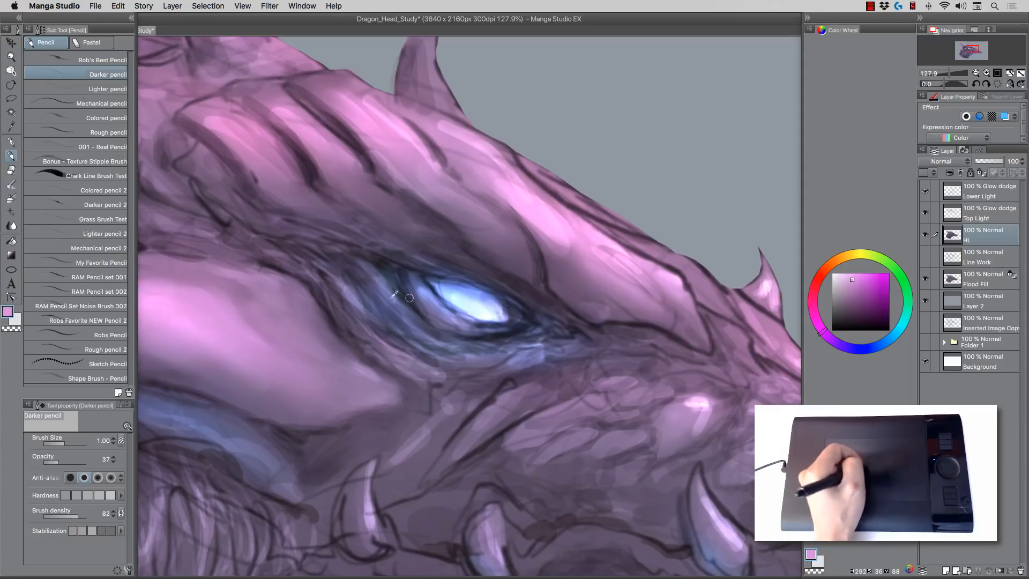
left_click(354, 289, "alt")
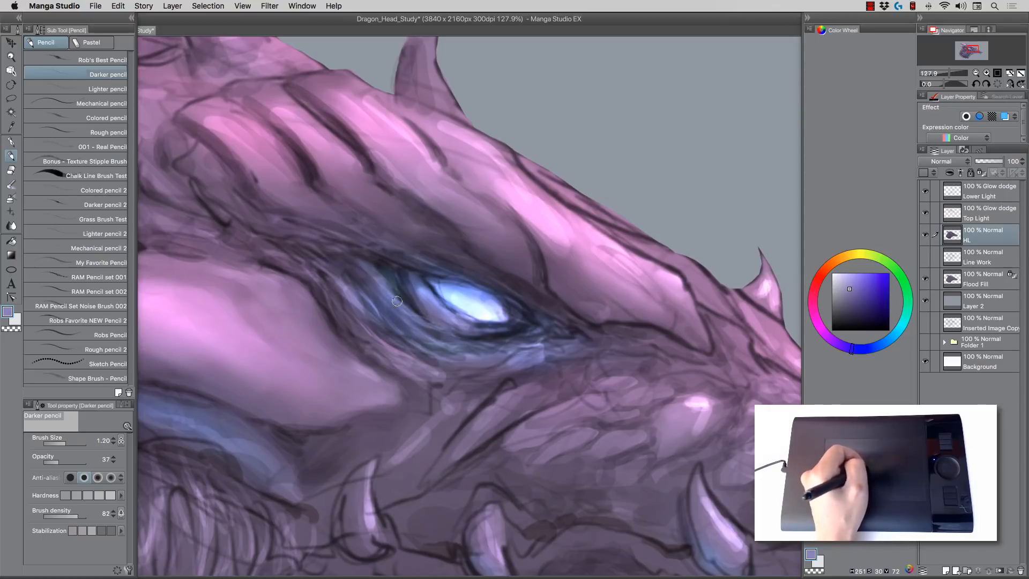
key("bracketright")
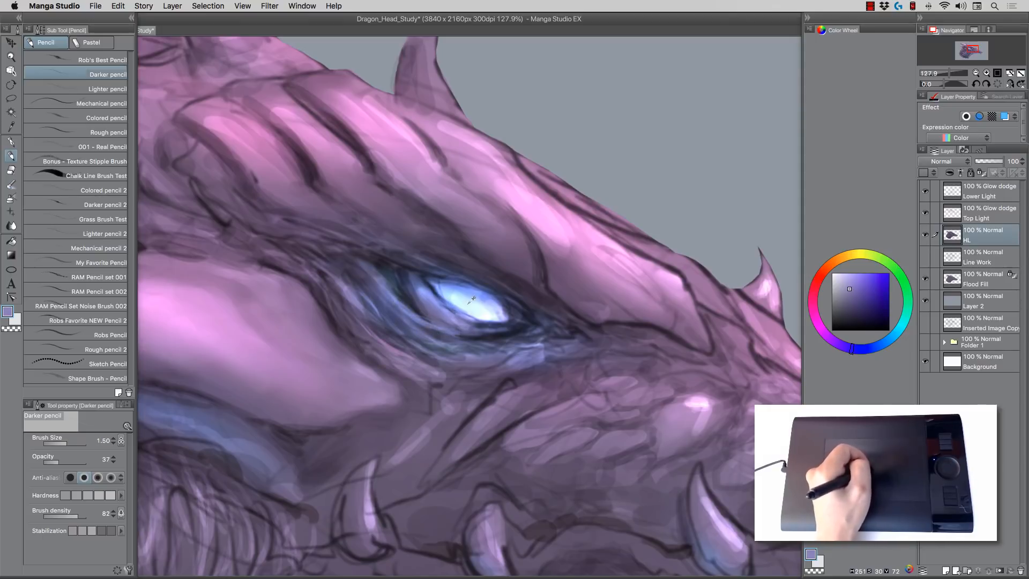
Step: Paint thin pale cyan highlights at the eye's edge and along the lower eyelid with the Darker pencil at sizes 1 to 2.5
left_click(437, 300, "alt")
key("bracketleft")
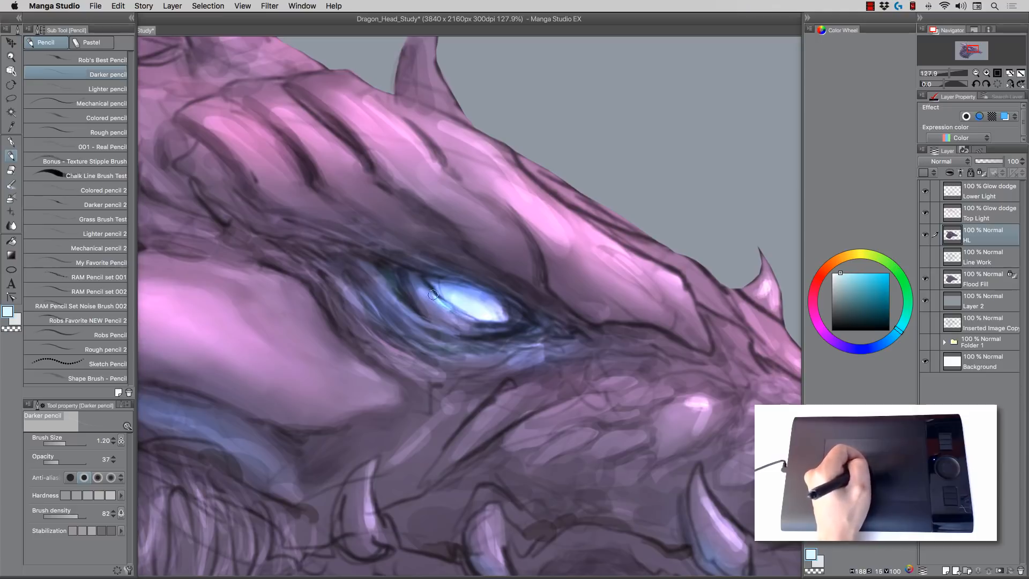
key("bracketleft")
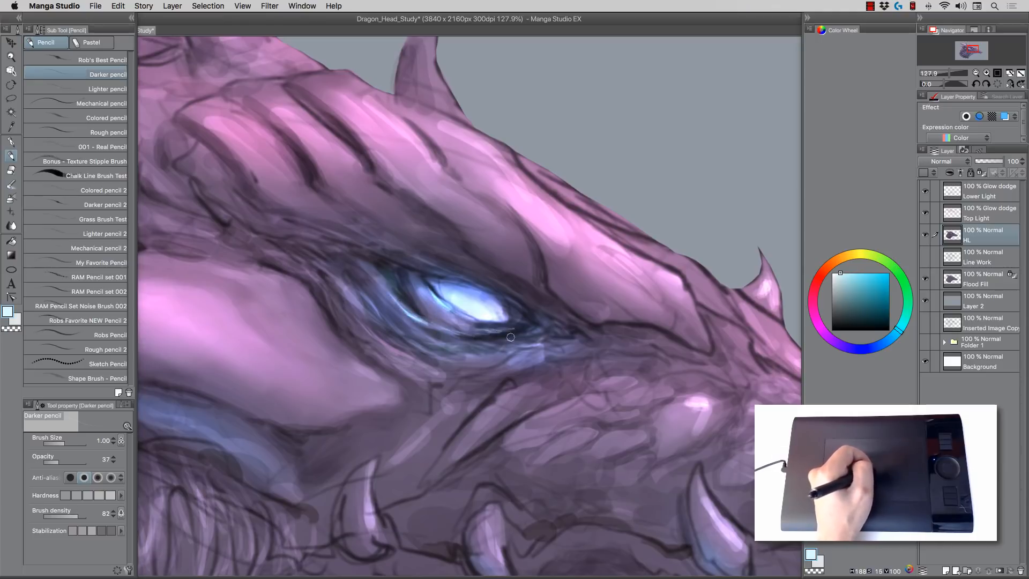
mouse_move(508, 339)
left_mouse_down()
mouse_move(475, 346)
mouse_move(524, 344)
left_mouse_up()
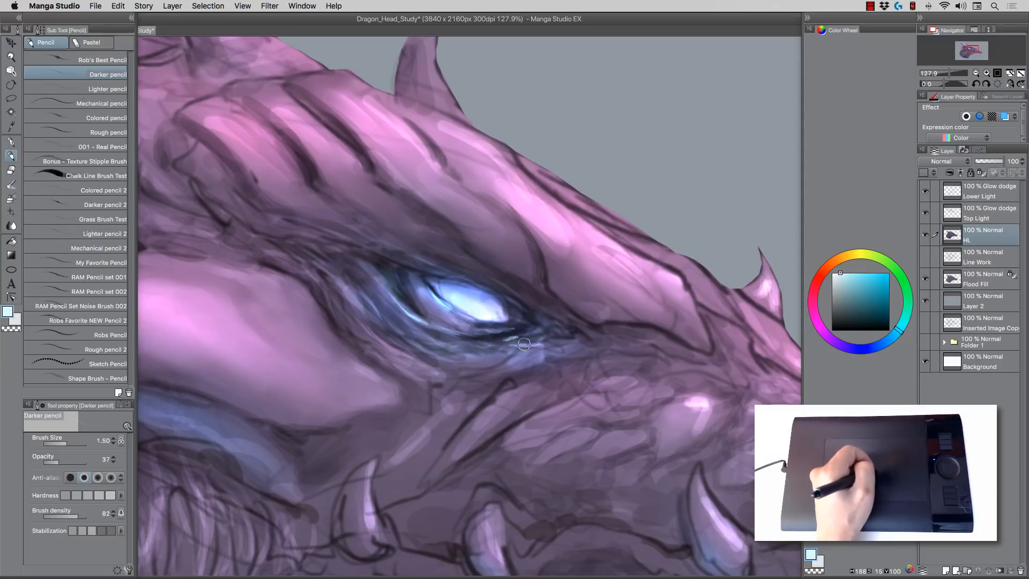
key("bracketright")
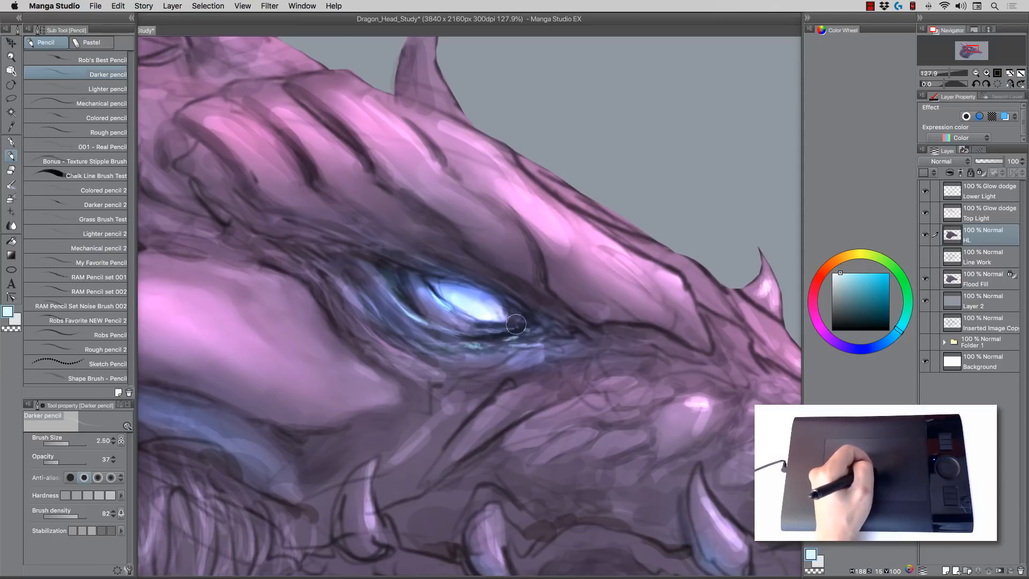
key("bracketleft")
key("bracketleft")
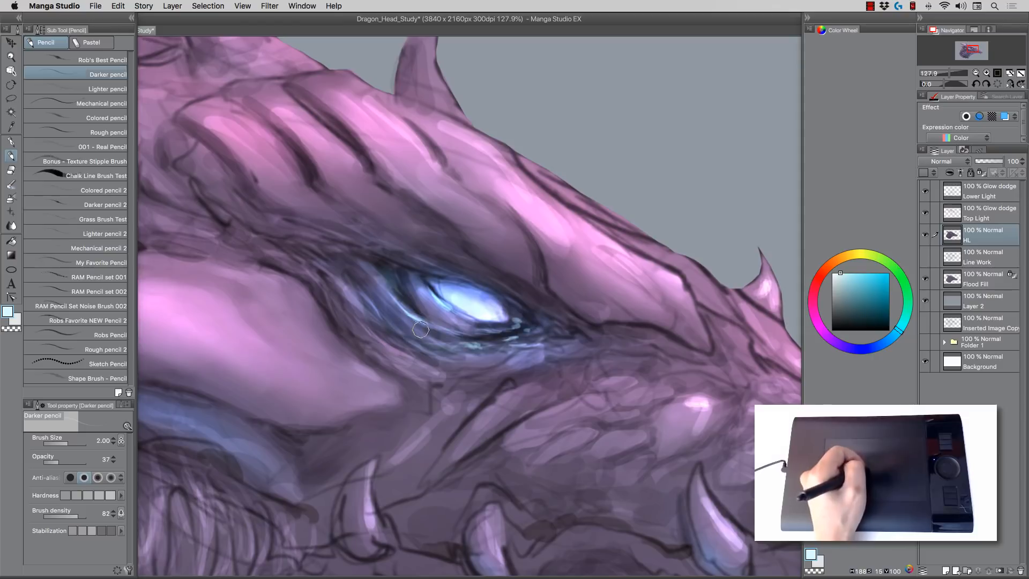
Step: Brighten the curved creases behind and beneath the eye with pale cyan strokes at about size 1.7 to 2
key("bracketright")
left_click_drag(373, 272, 440, 335)
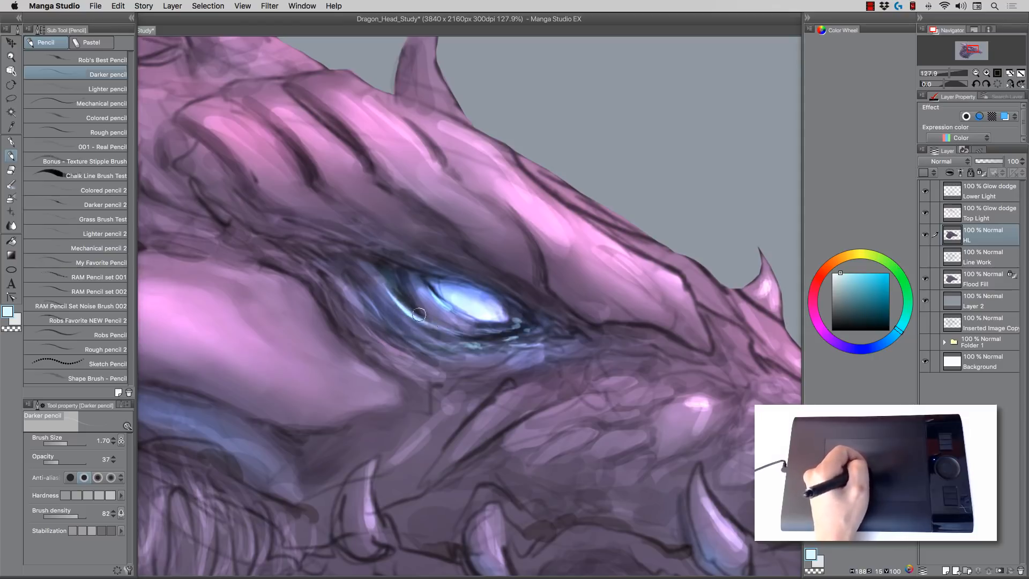
key("bracketleft")
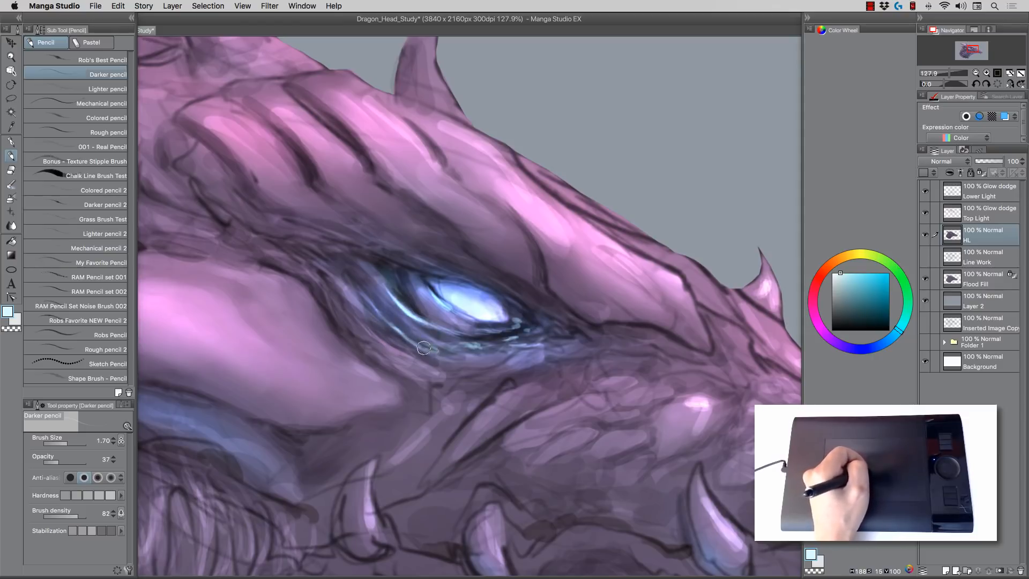
key("bracketleft")
Step: Deepen the shadows around the eye socket and upper eyelid with a sampled dark blue, enlarging the pencil from 2.5 to 5
left_click(402, 318, "alt")
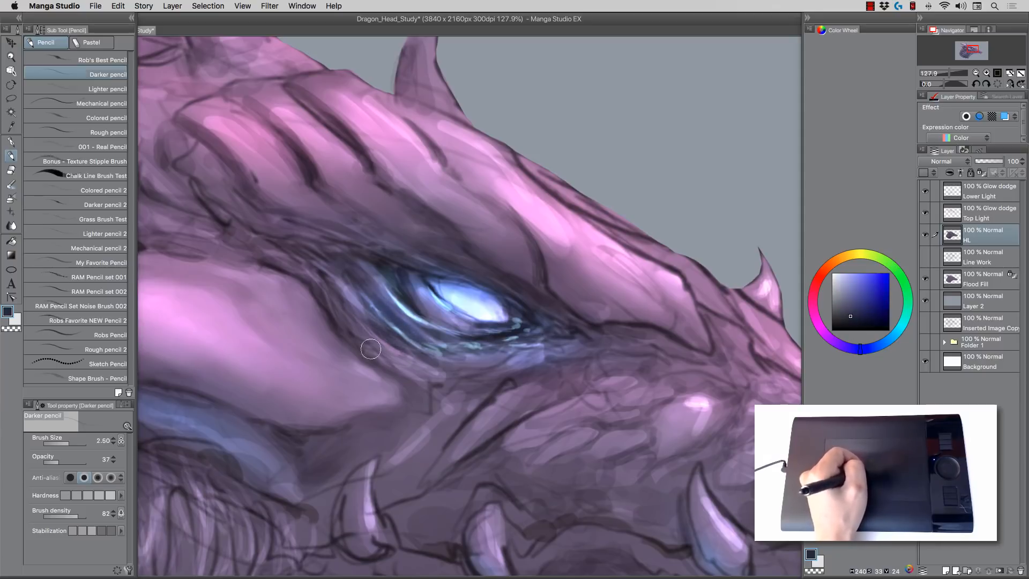
key("bracketright")
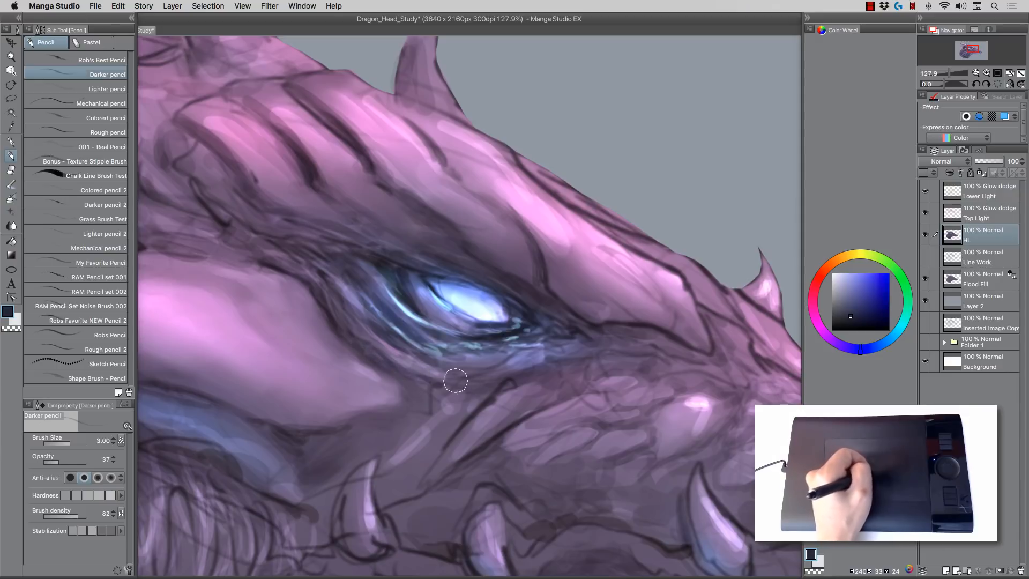
key("bracketright")
key("bracketright")
key("bracketright")
mouse_move(409, 289)
left_mouse_down()
mouse_move(429, 304)
mouse_move(409, 272)
mouse_move(457, 283)
mouse_move(424, 270)
mouse_move(498, 287)
left_mouse_up()
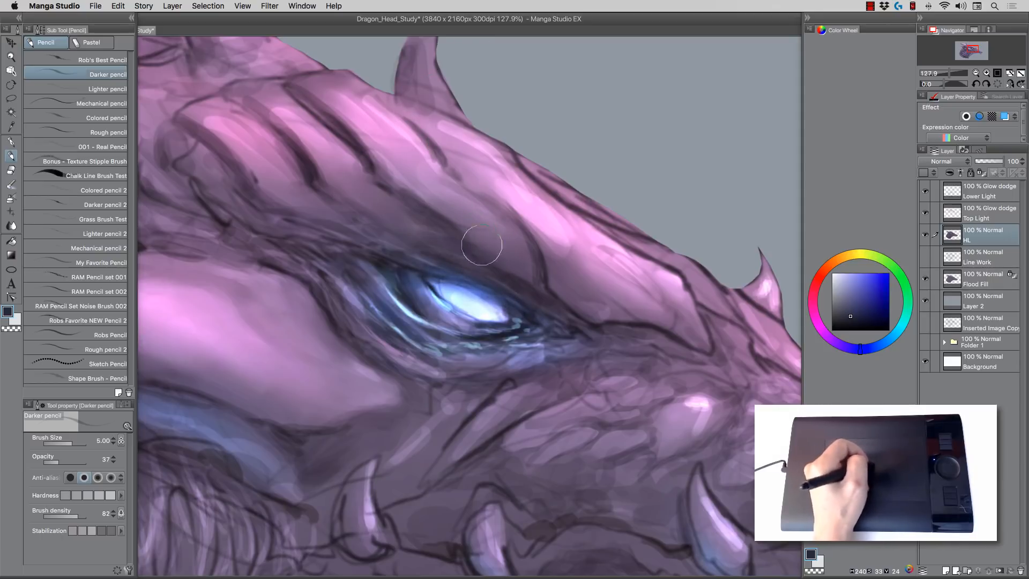
Step: Paint over the dark brow line in front of the eye with sampled purples, using the Darker pencil at sizes 5 to 7
left_click(483, 244, "alt")
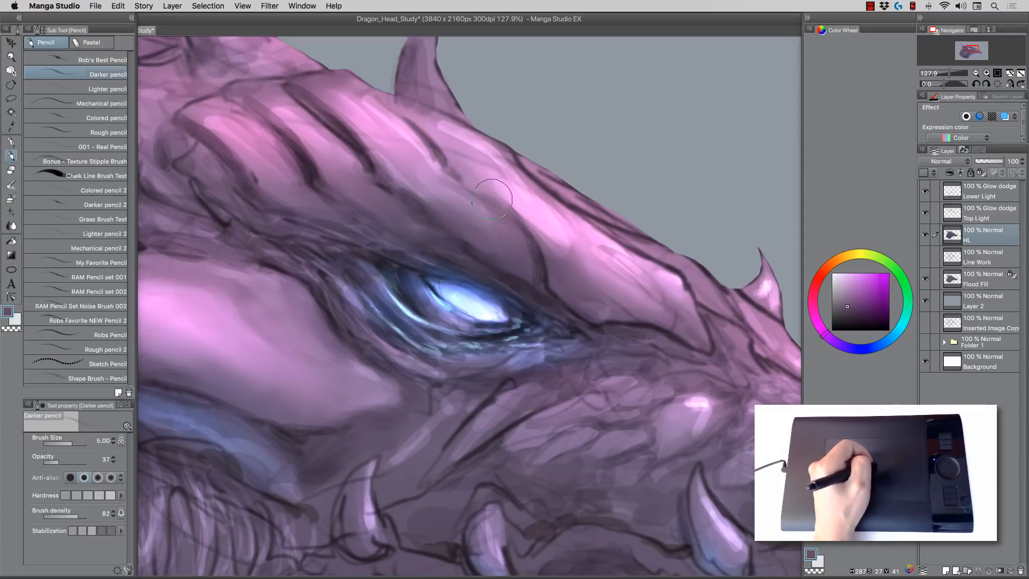
left_click(527, 248, "alt")
key("[")
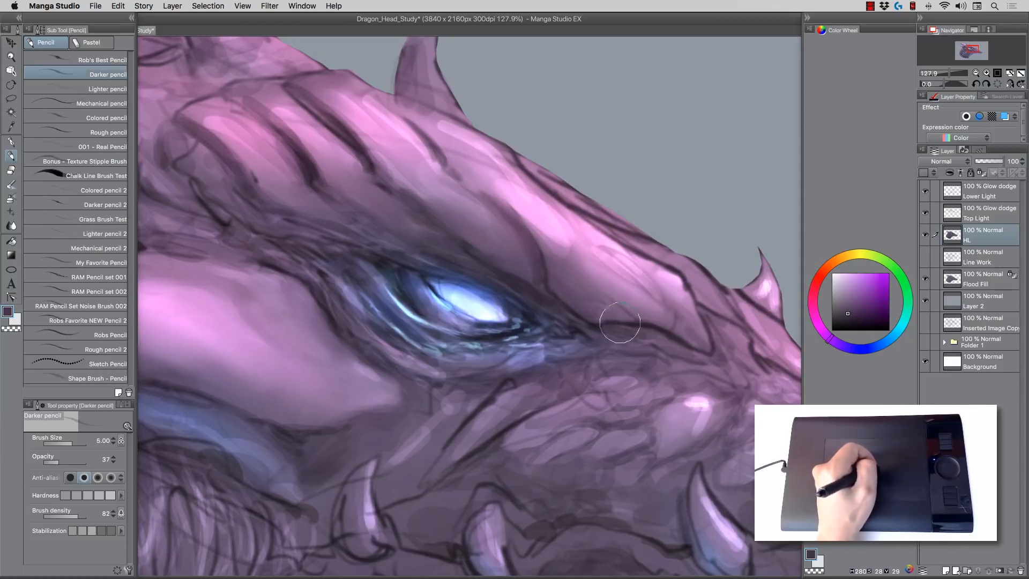
key("]")
key("]")
key("]")
key("]")
key("]")
key("]")
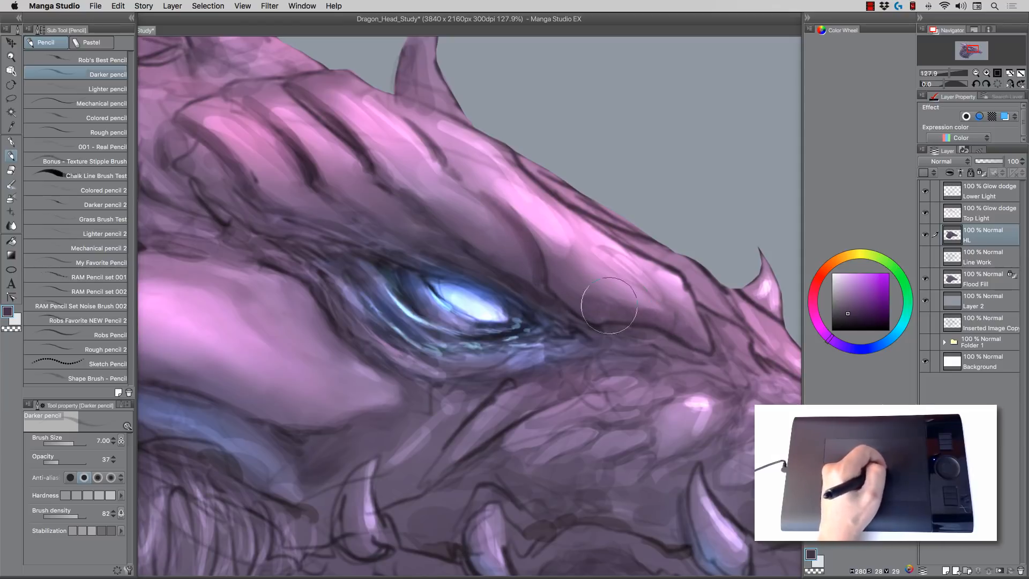
Step: Shade the brow above the eye and soften the brow ridge grooves with sampled purples at pencil sizes 10 and 8
left_click(470, 245, "alt")
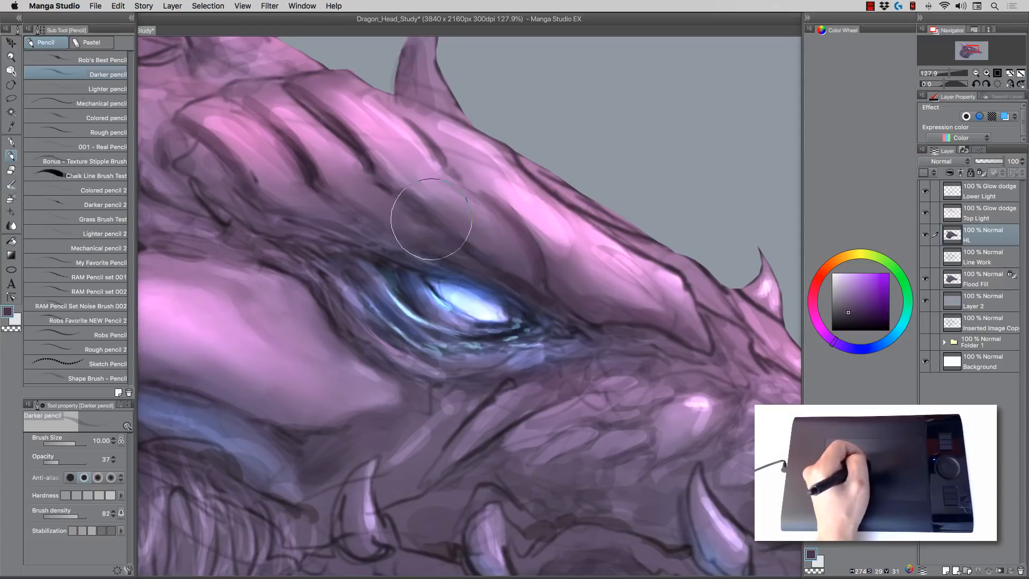
key("[")
key("[")
left_click(369, 152, "alt")
left_click_drag(355, 127, 377, 163)
left_click(316, 162, "alt")
left_click(313, 185, "alt")
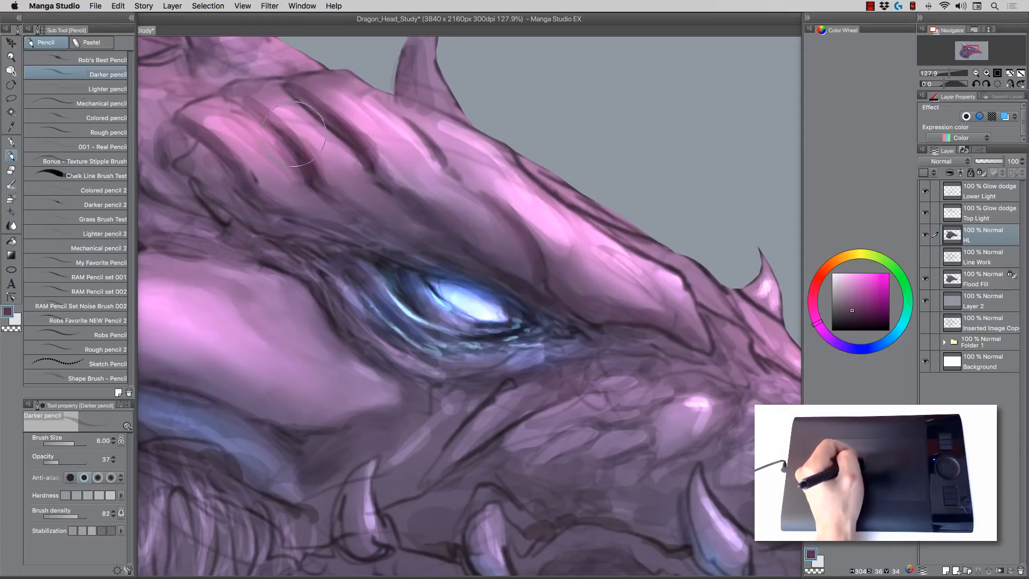
Step: Glaze the shadowed brow above the eye with the sampled dark magenta, using the Darker pencil at size 17
key("]")
key("]")
key("]")
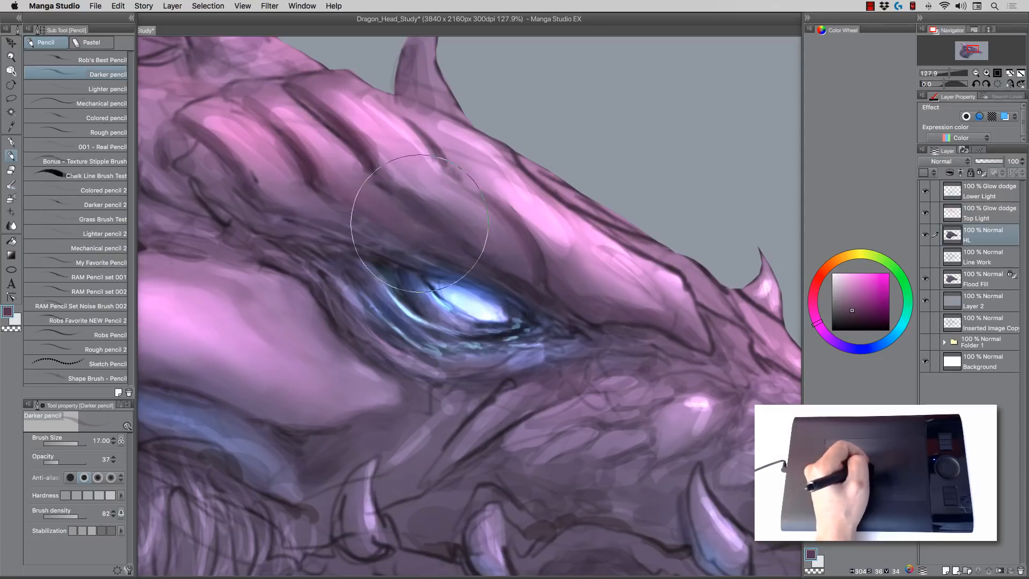
key("bracketright")
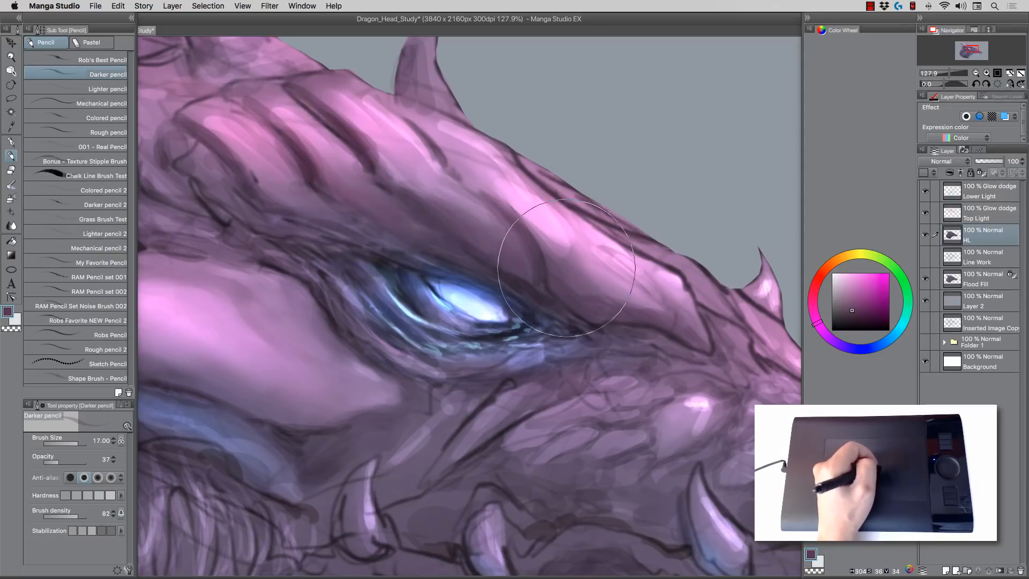
Step: Paint over the dark edge at the front of the glowing iris with sampled light blue, using the Darker pencil at size 2
left_click(437, 275, "alt")
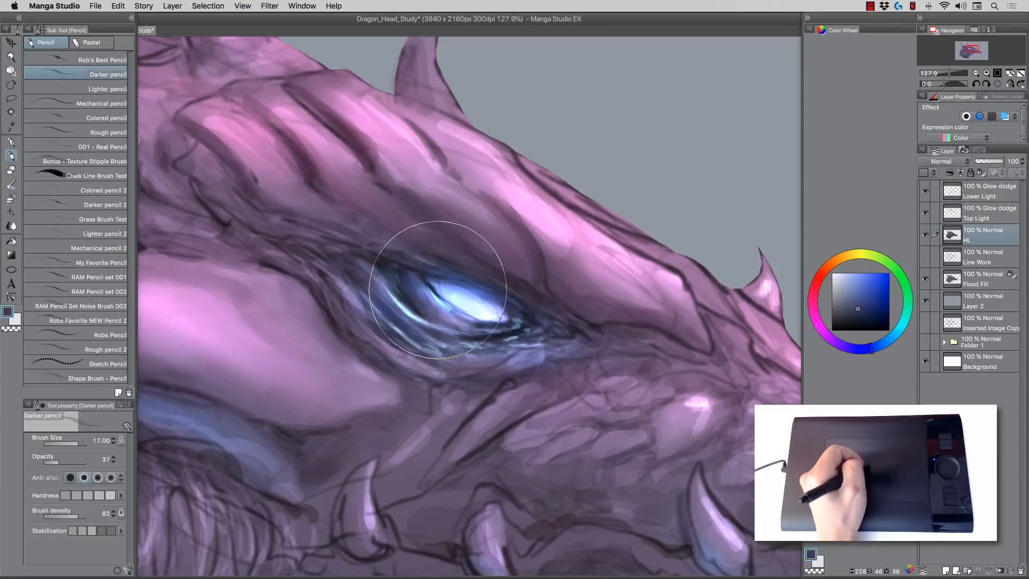
key("bracketleft")
key("bracketleft")
key("bracketleft")
key("bracketleft")
key("bracketleft")
key("bracketleft")
key("bracketleft")
key("bracketleft")
key("bracketleft")
key("bracketleft")
key("bracketleft")
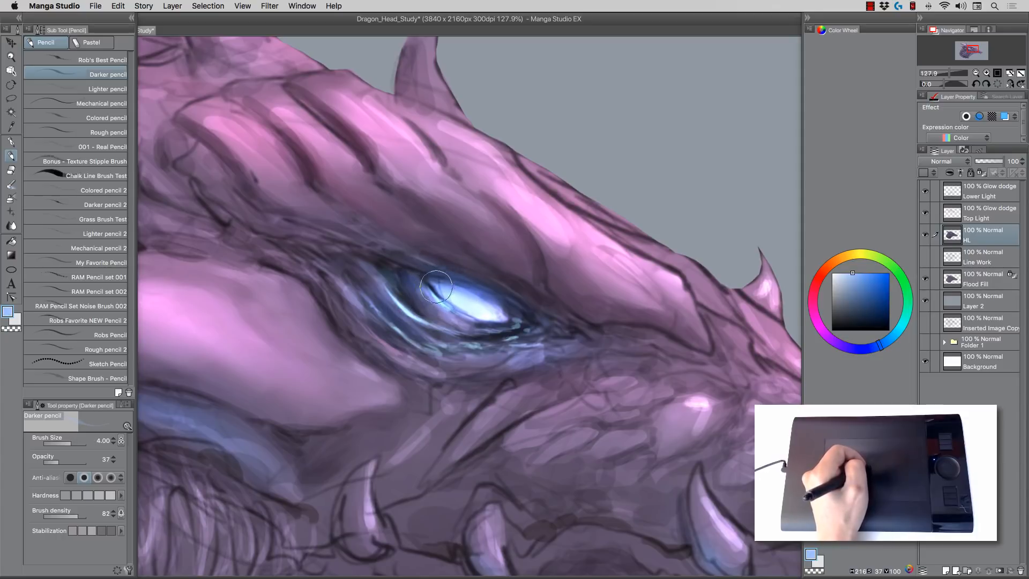
left_click(443, 290, "alt")
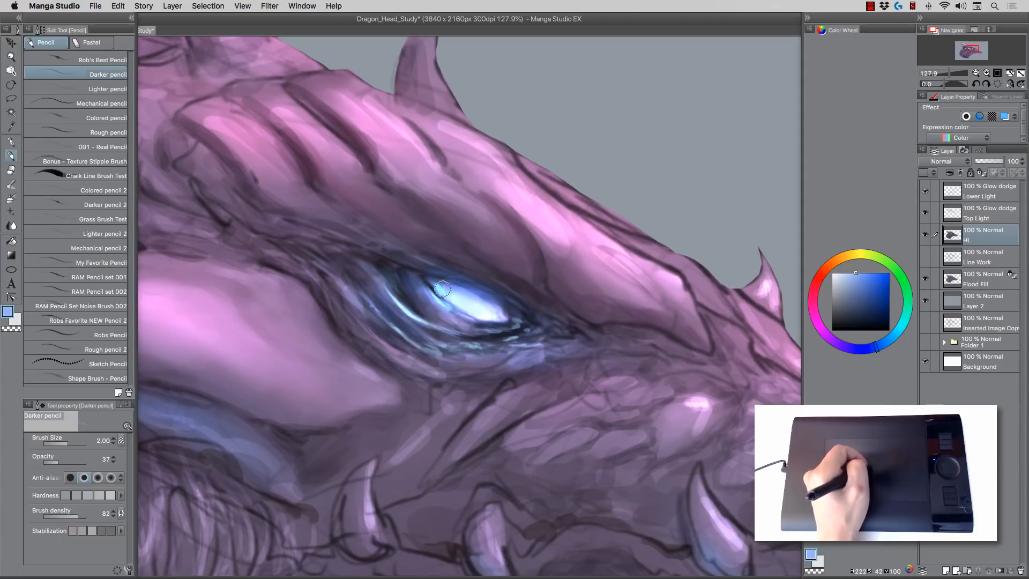
left_click_drag(445, 295, 434, 283)
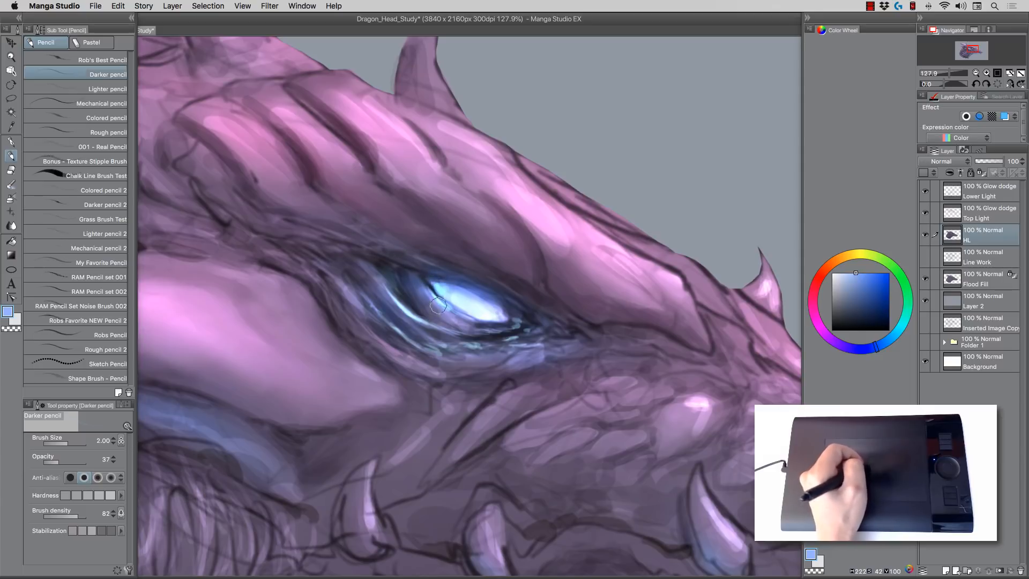
Step: Soften the iris edge and the corners of the eye with the Blend tool at sizes 1 to 1.5
left_click(11, 227)
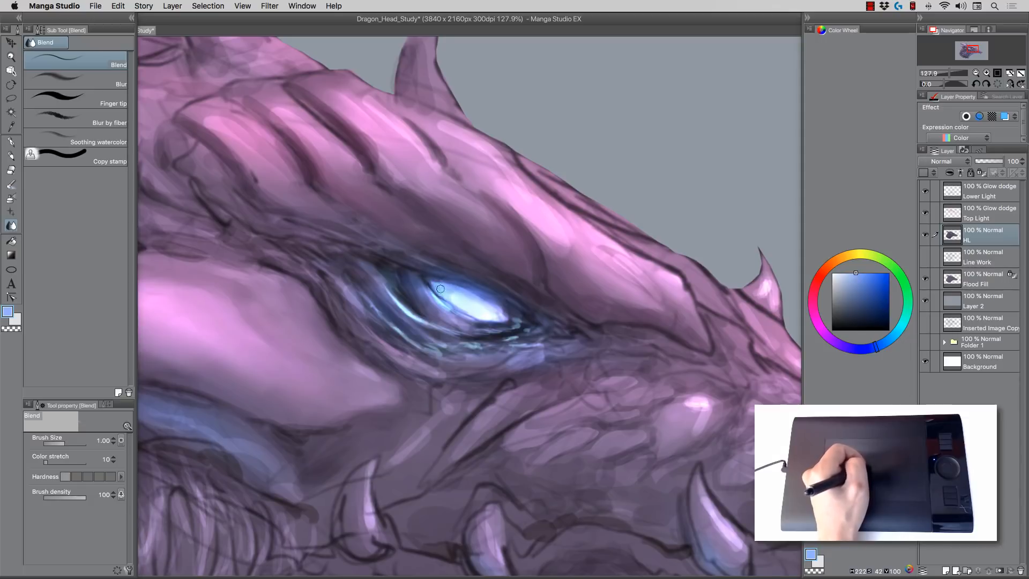
key("bracketright")
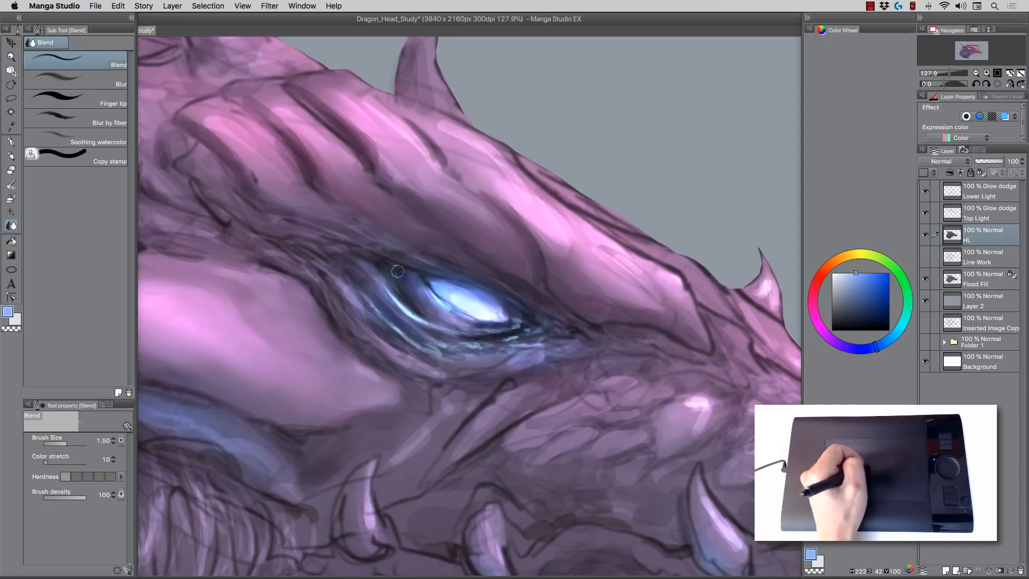
key("bracketleft")
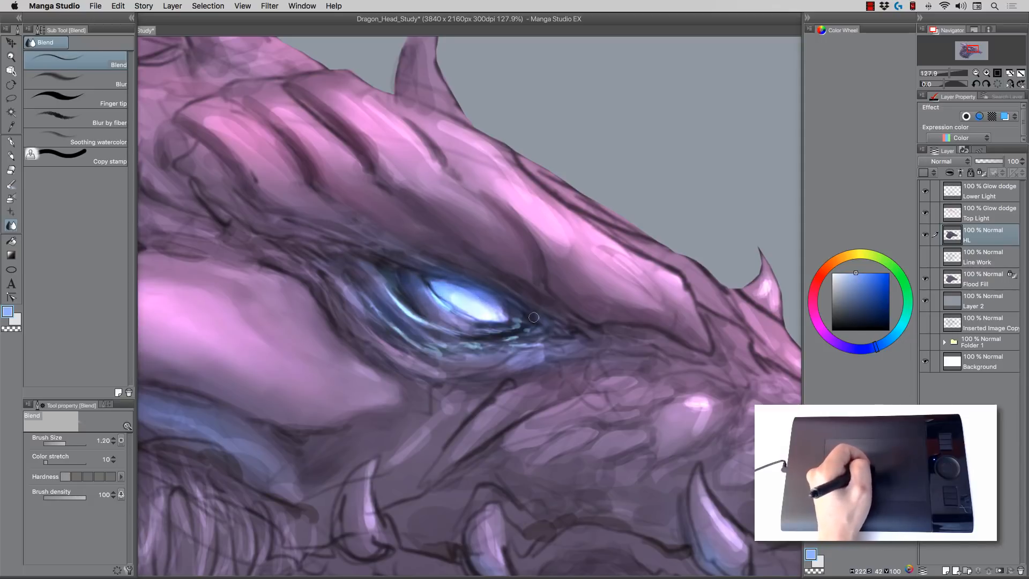
key("bracketleft")
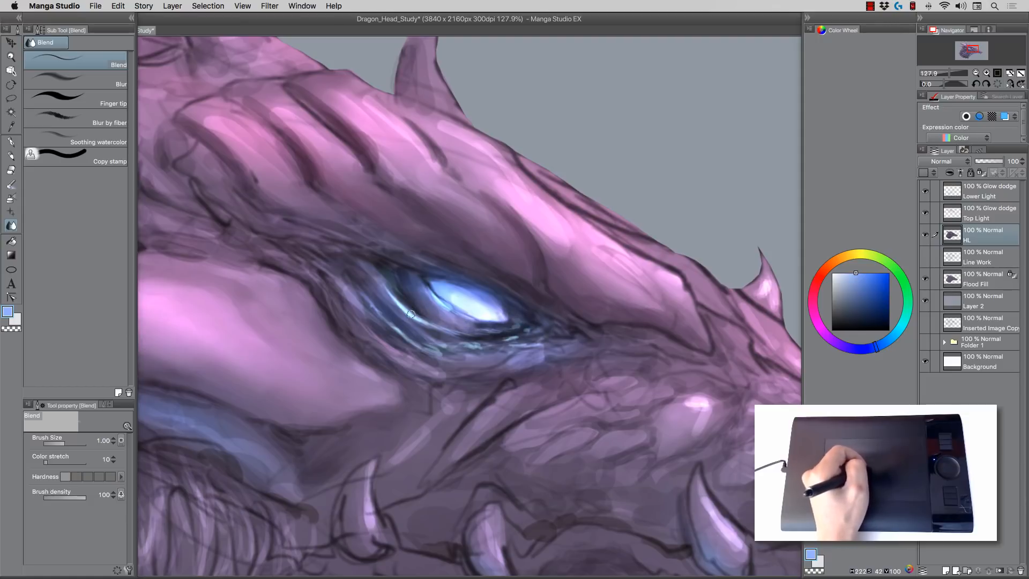
key("bracketright")
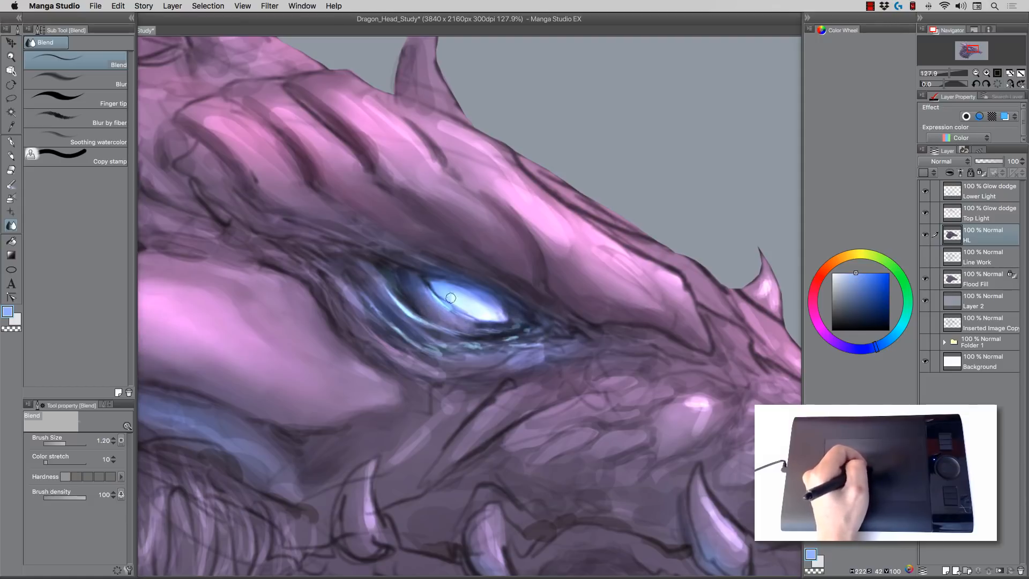
key("bracketleft")
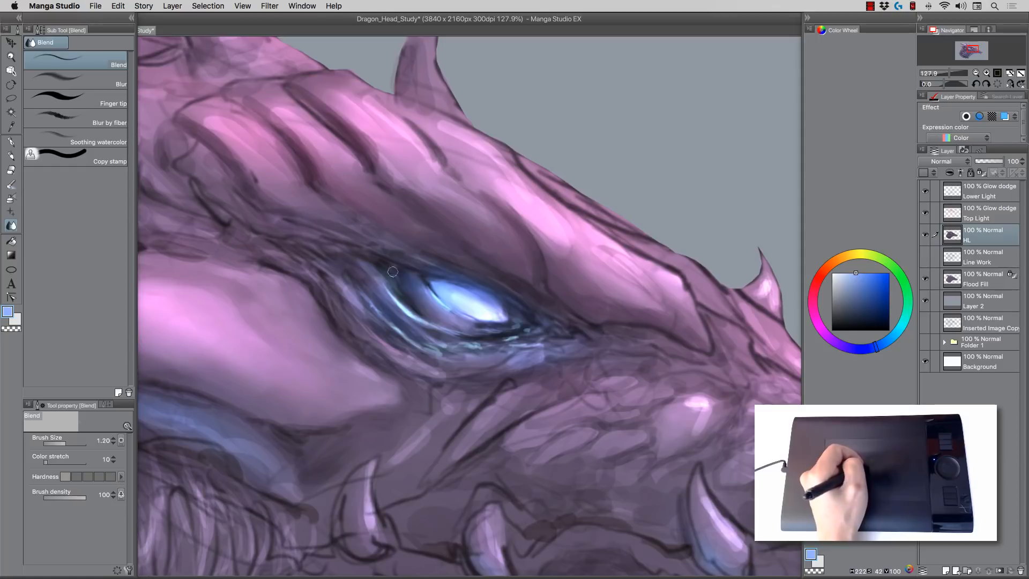
Step: Smooth the blue strokes of the lower eyelid below the eye with the Blend tool at sizes 1.2 to 1.5
key("bracketright")
key("bracketright")
key("bracketright")
key("bracketright")
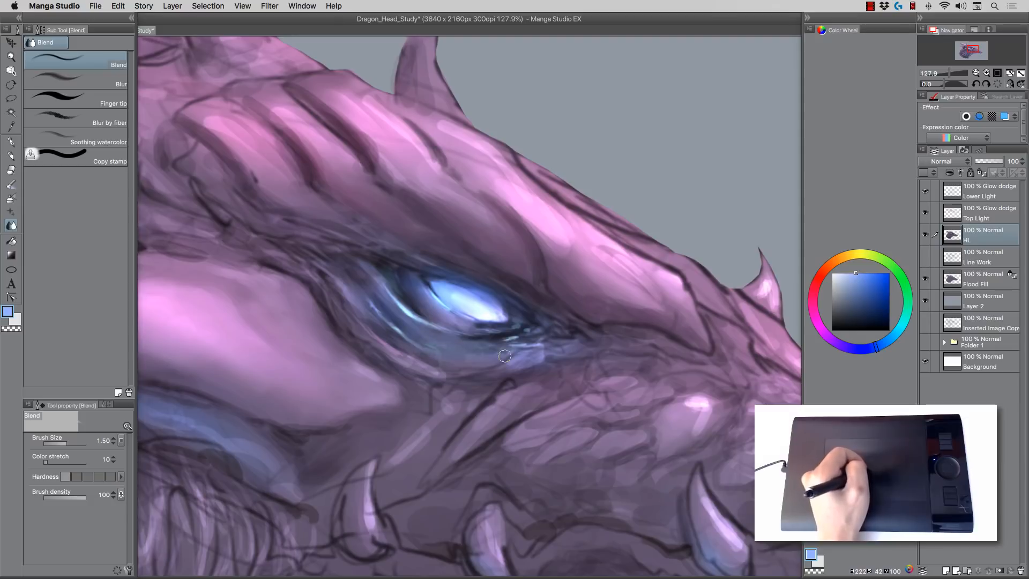
key("bracketleft")
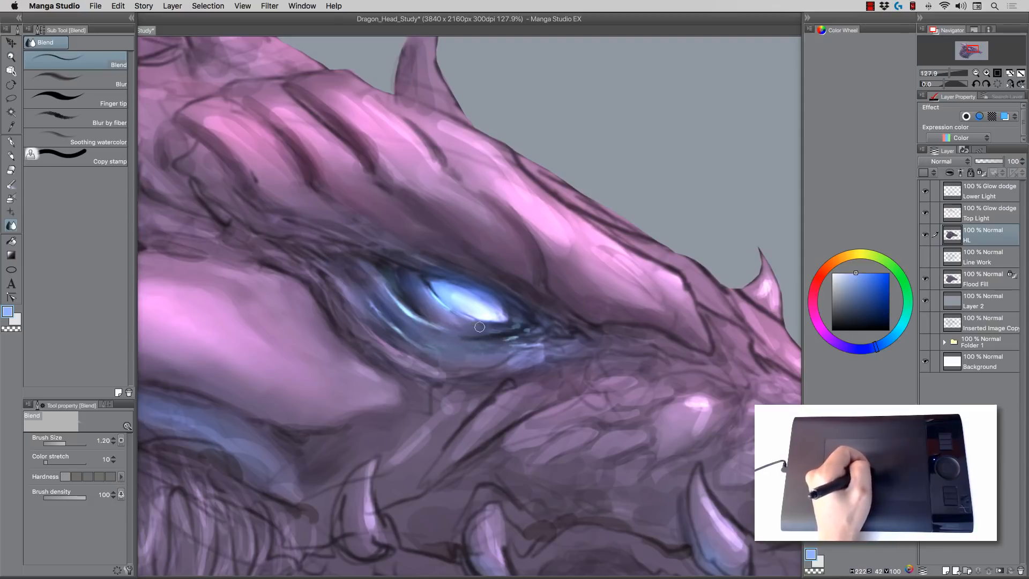
Step: Blend the dark lines along the outer rim of the lower eye socket, reducing the blend size from 1.5 to 0.8
key("bracketright")
key("bracketright")
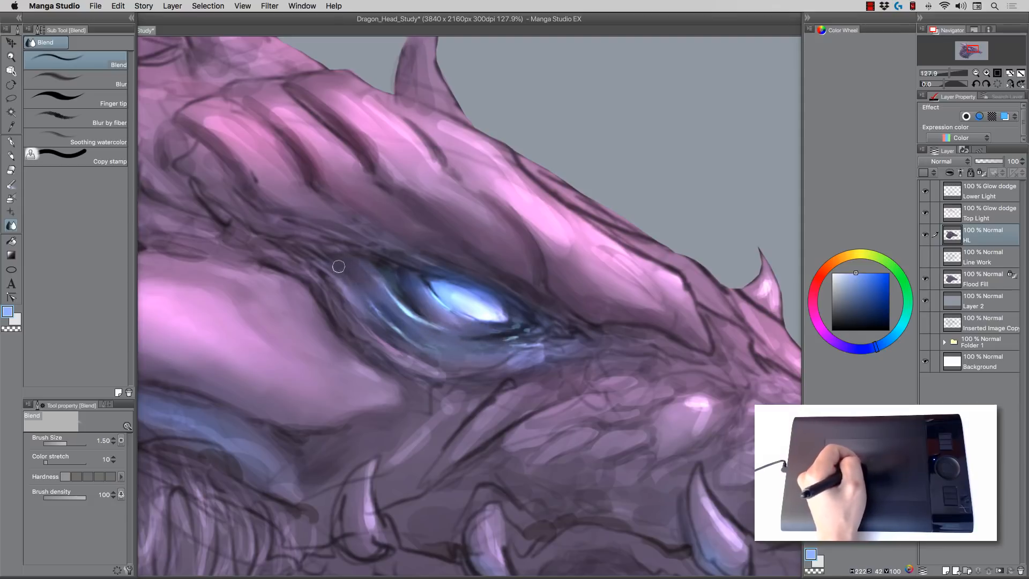
mouse_move(339, 266)
left_mouse_down()
mouse_move(350, 312)
mouse_move(382, 336)
left_mouse_up()
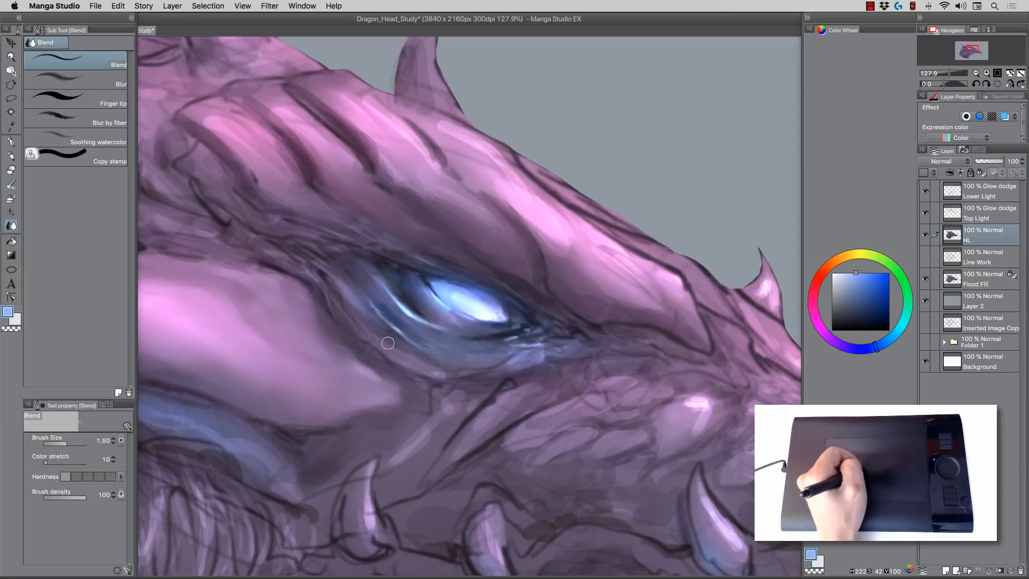
key("bracketleft")
key("bracketleft")
key("bracketleft")
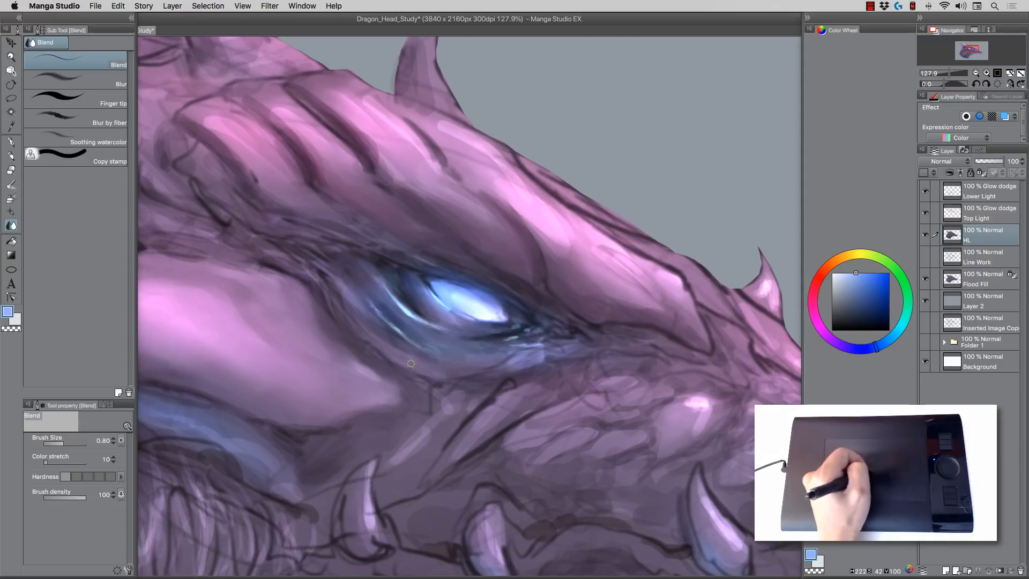
Step: Blend the sketchy lines in the brow crease behind the eye with the Blend tool at sizes 2 to 1.2
key("bracketright")
key("bracketright")
key("bracketright")
key("bracketright")
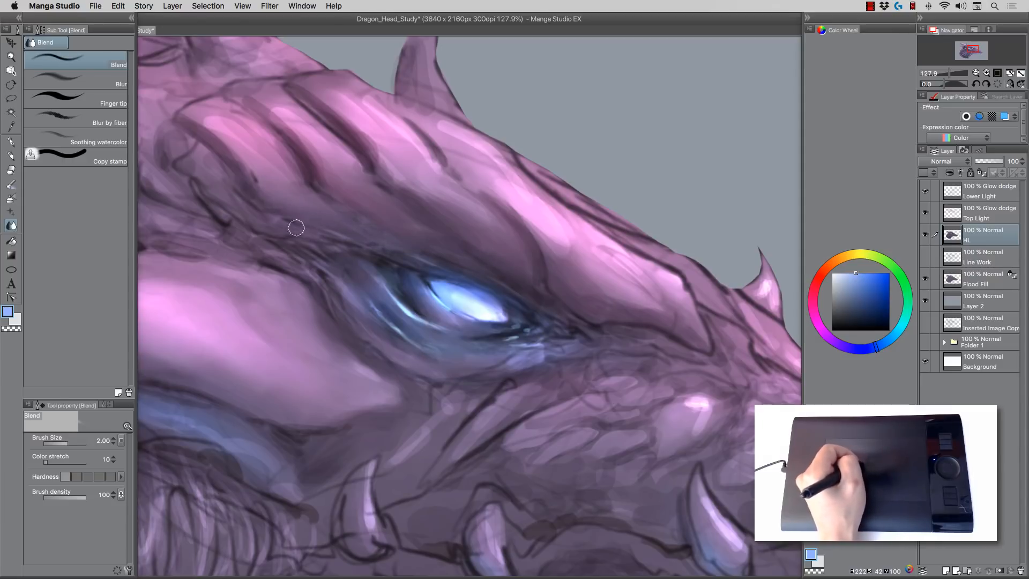
key("bracketleft")
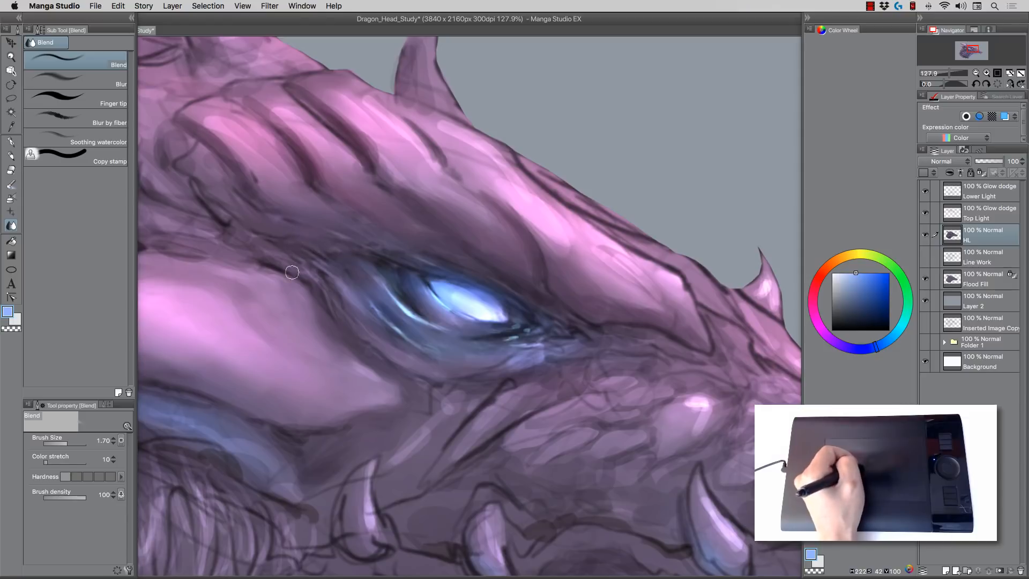
key("bracketleft")
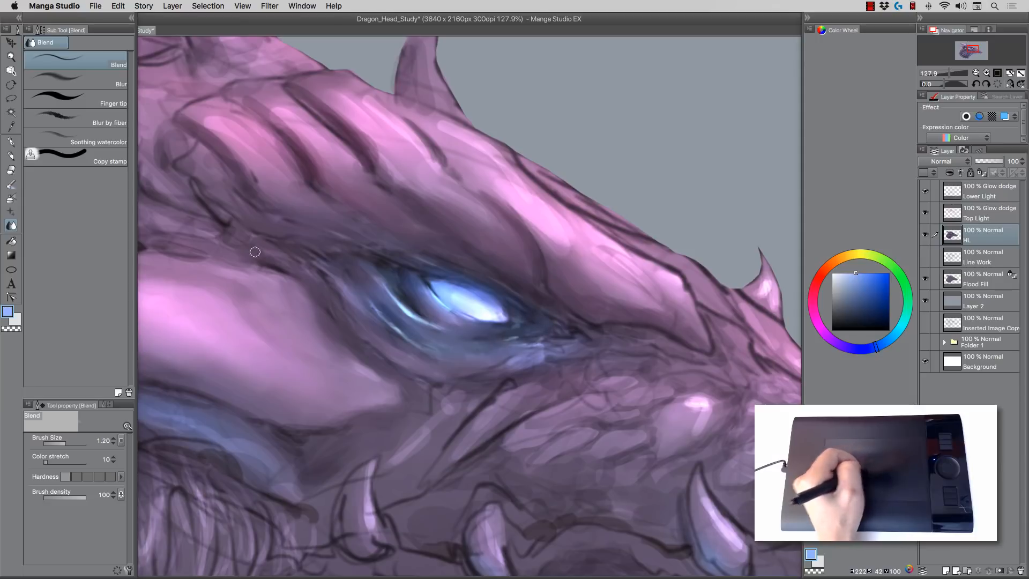
Step: Shade the inner rim of the lower eyelid with sampled dark blues, using the Darker pencil at sizes 1 to 2
left_click(13, 156)
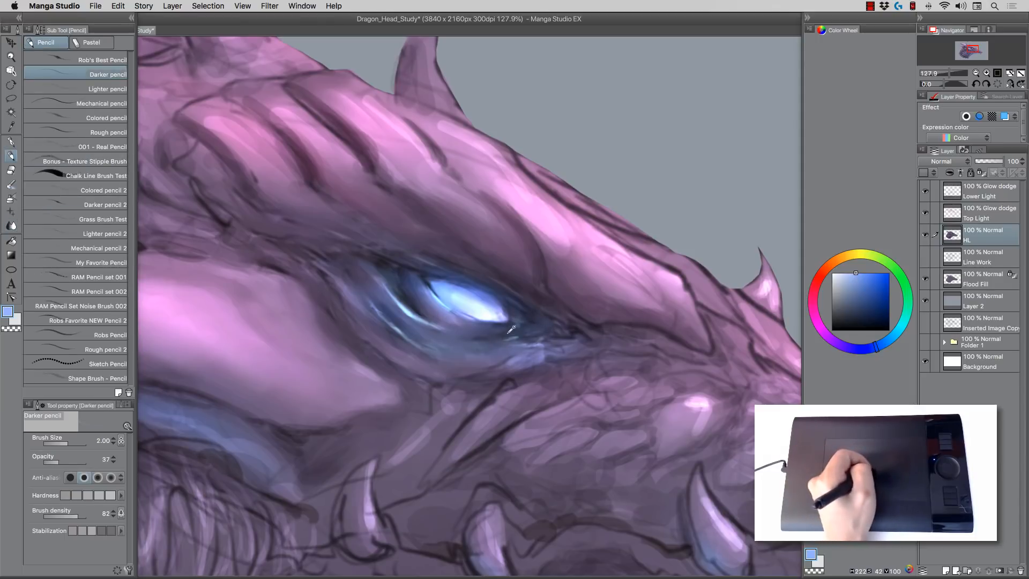
left_click(472, 342, "alt")
key("bracketleft")
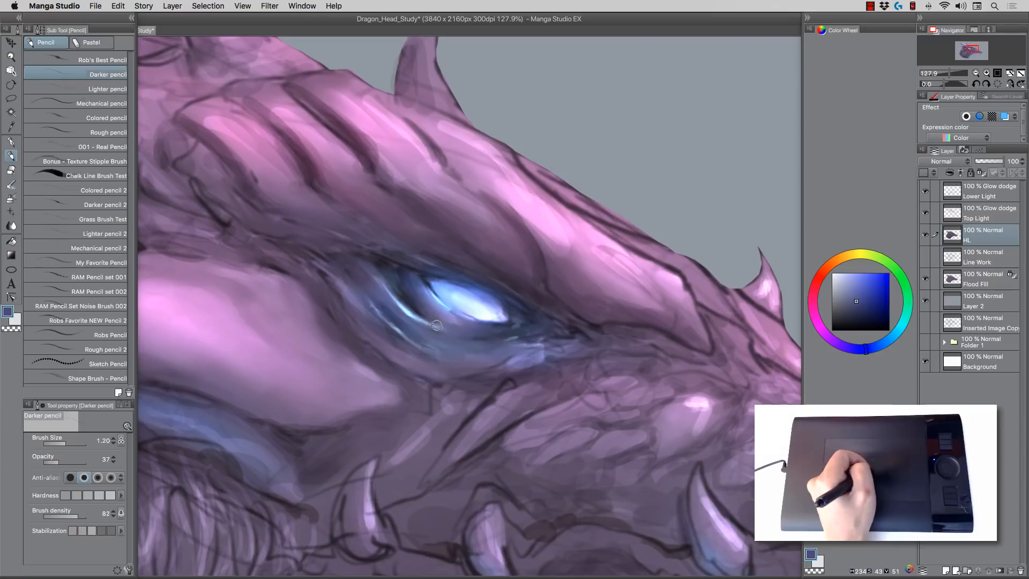
left_click(520, 318, "alt")
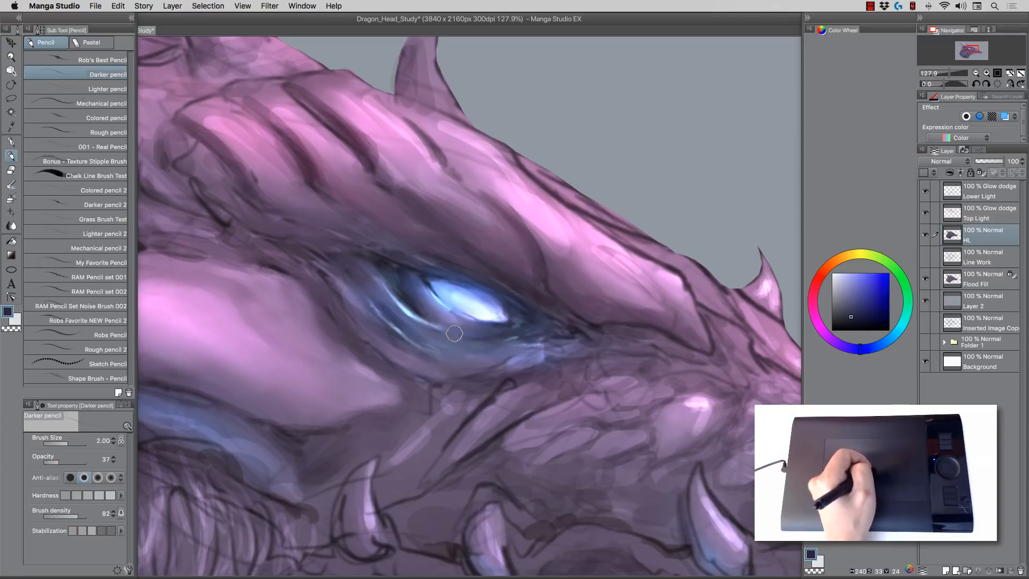
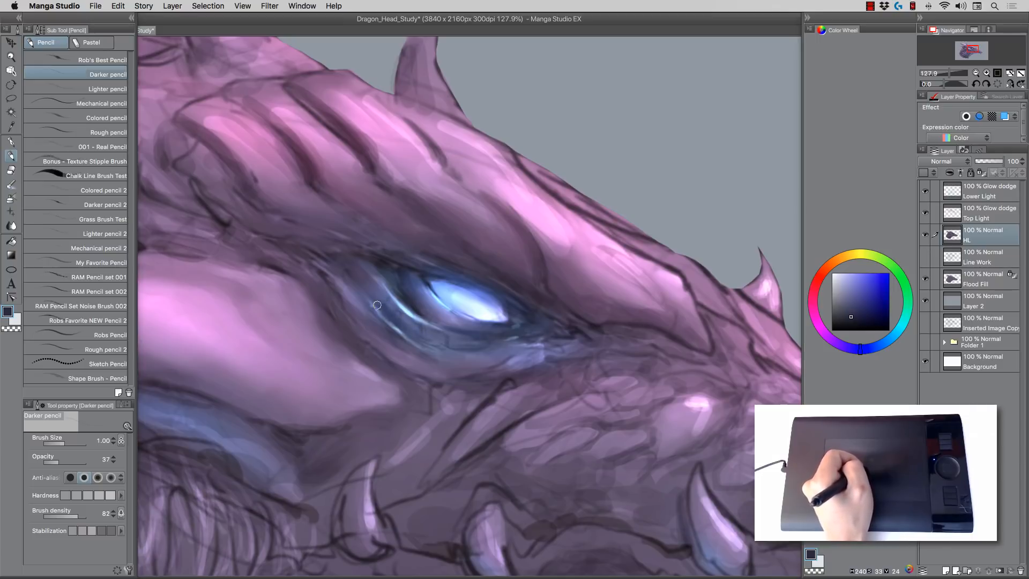
left_click_drag(378, 277, 404, 300)
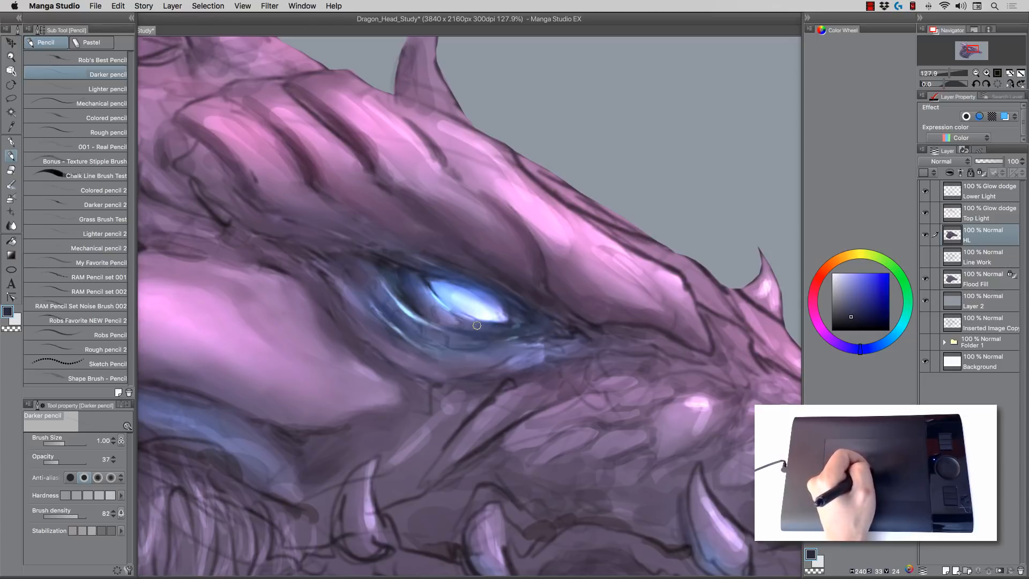
key("bracketright")
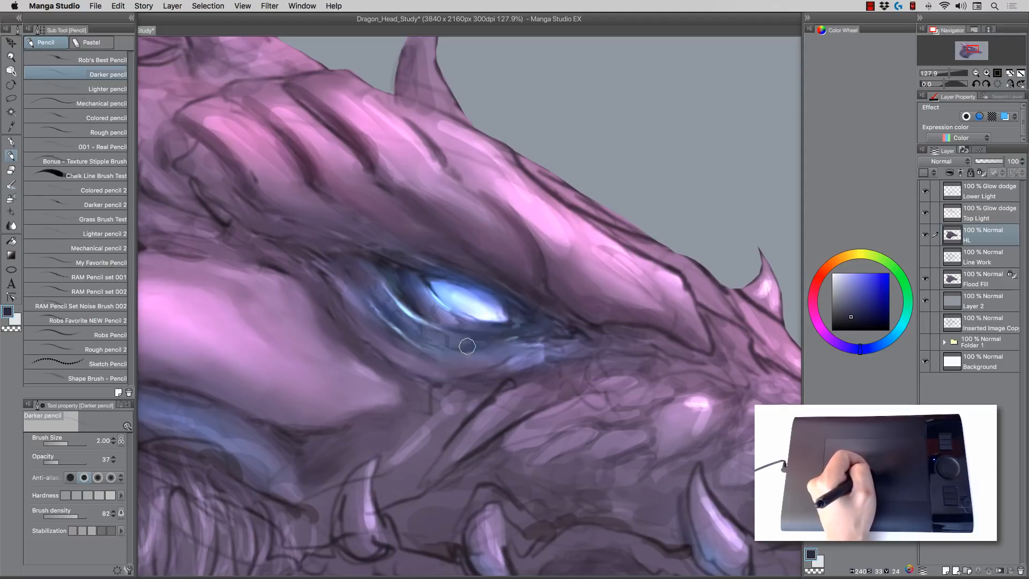
Step: Draw dark wrinkle lines under the eye with a sampled near-black purple, using the Darker pencil at opacity 63 and sizes 1.5 to 3
left_click(487, 397, "alt")
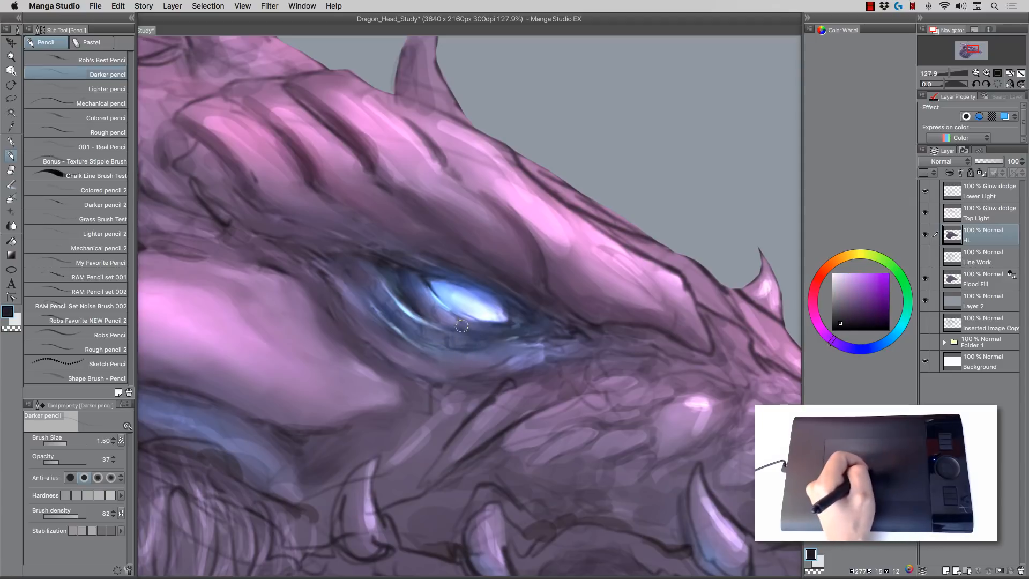
key("bracketright")
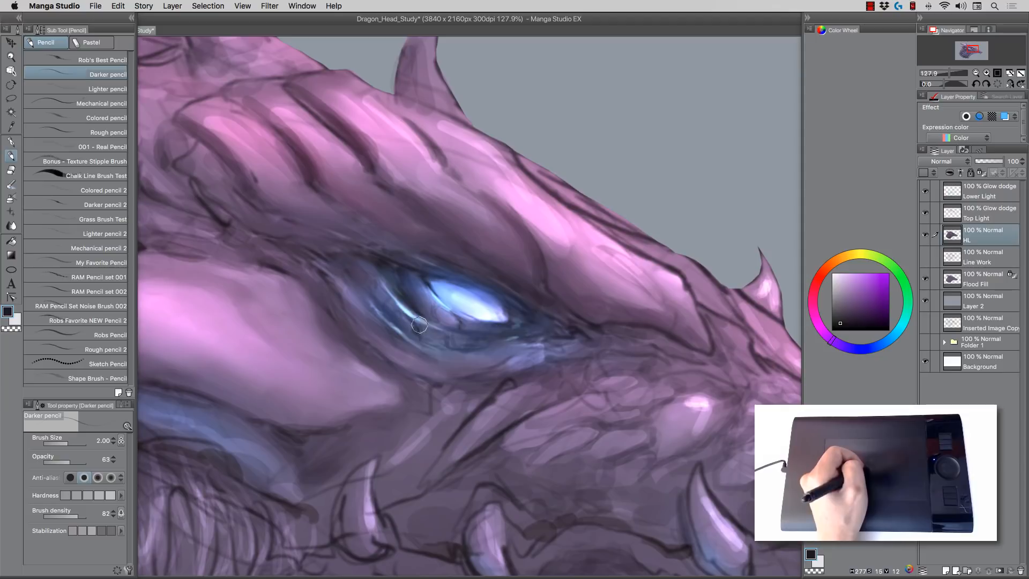
key("bracketright")
key("bracketright")
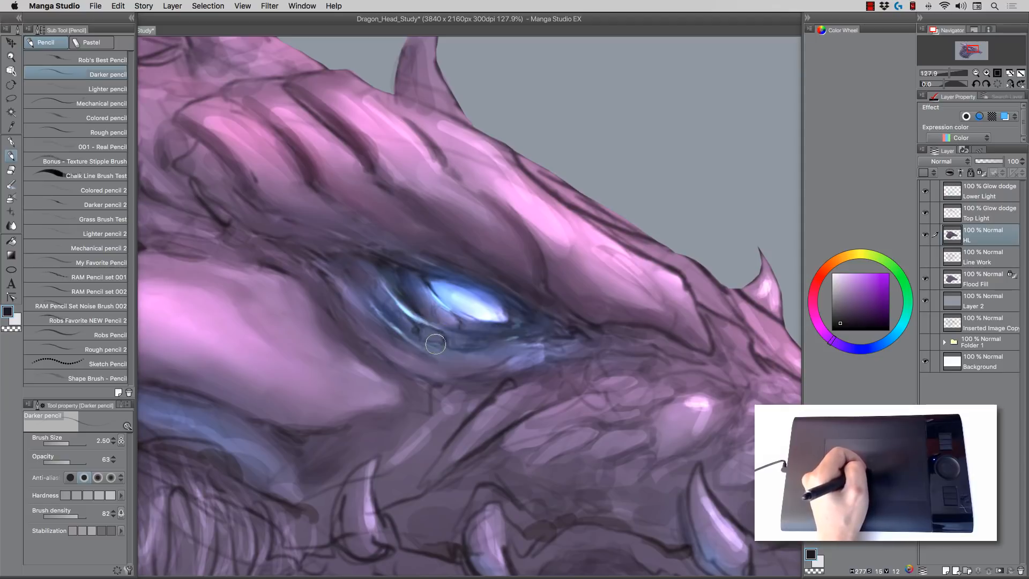
mouse_move(433, 346)
left_mouse_down()
mouse_move(443, 336)
mouse_move(479, 341)
left_mouse_up()
key("bracketleft")
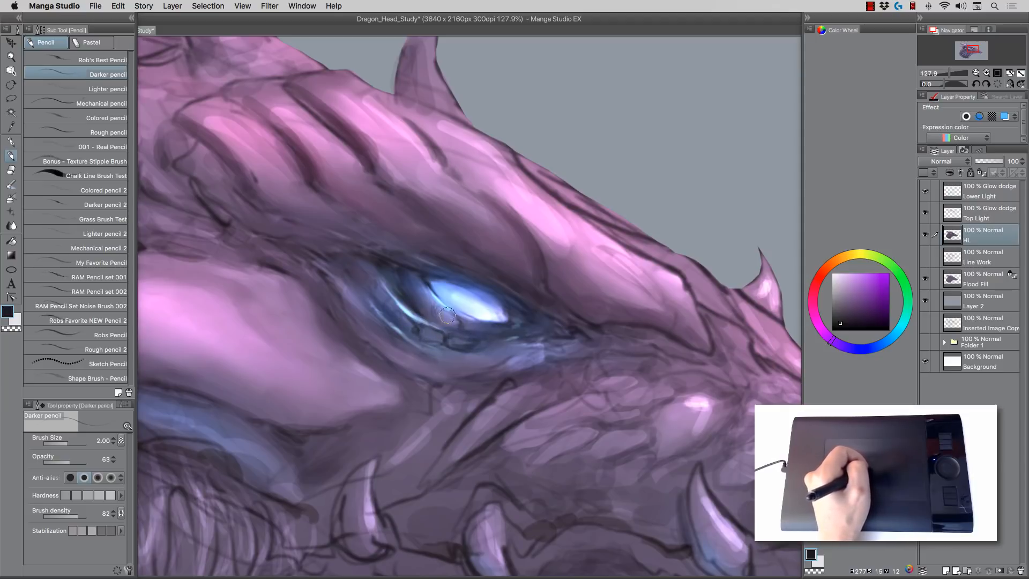
left_click_drag(434, 298, 429, 308)
key("bracketright")
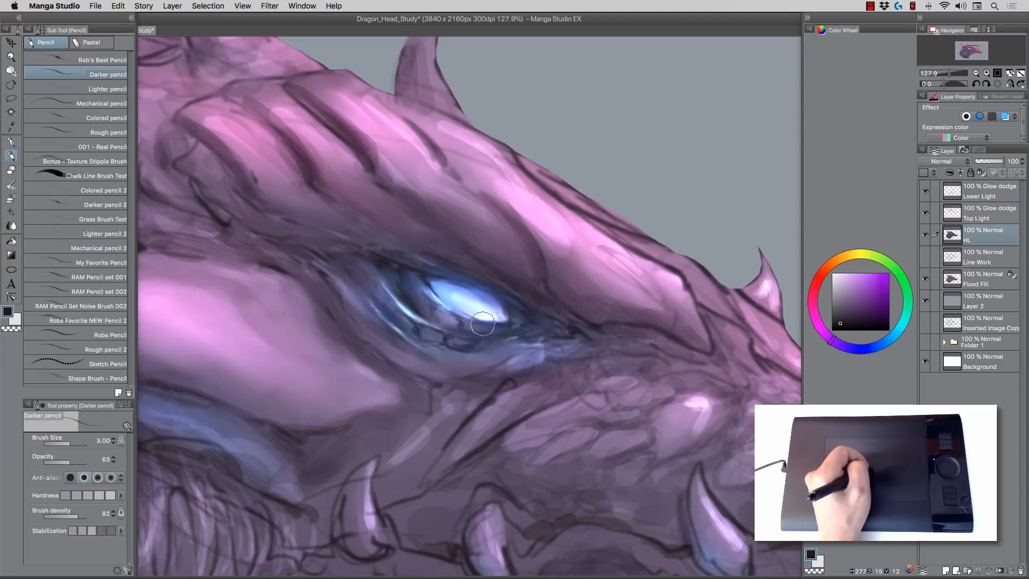
Step: Add small dark scale lines along the lower eyelid and outer socket rim with the pencil at sizes 2 to 2.5
key("bracketright")
key("bracketright")
key("bracketright")
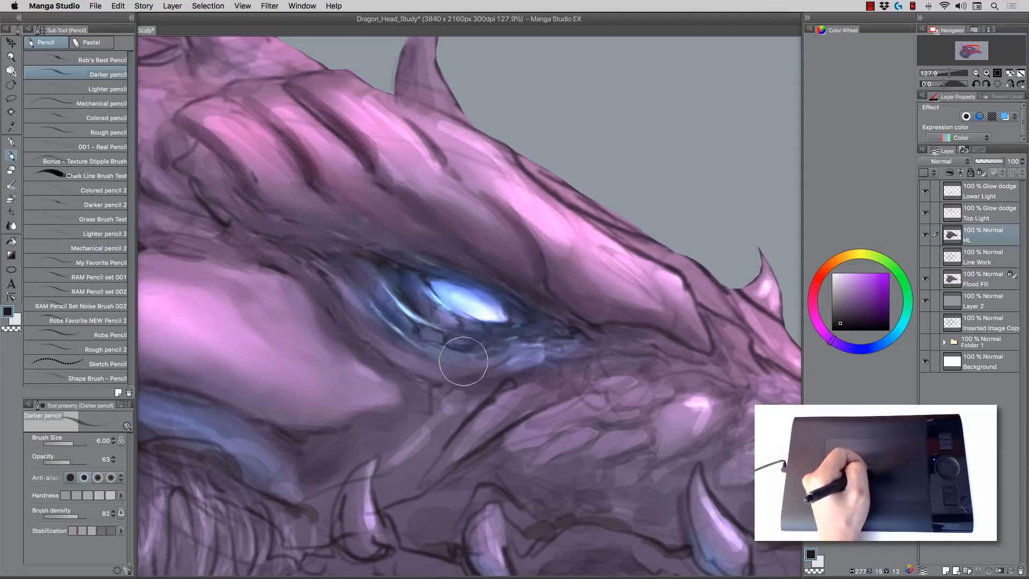
key("bracketleft")
key("bracketleft")
key("bracketleft")
key("bracketleft")
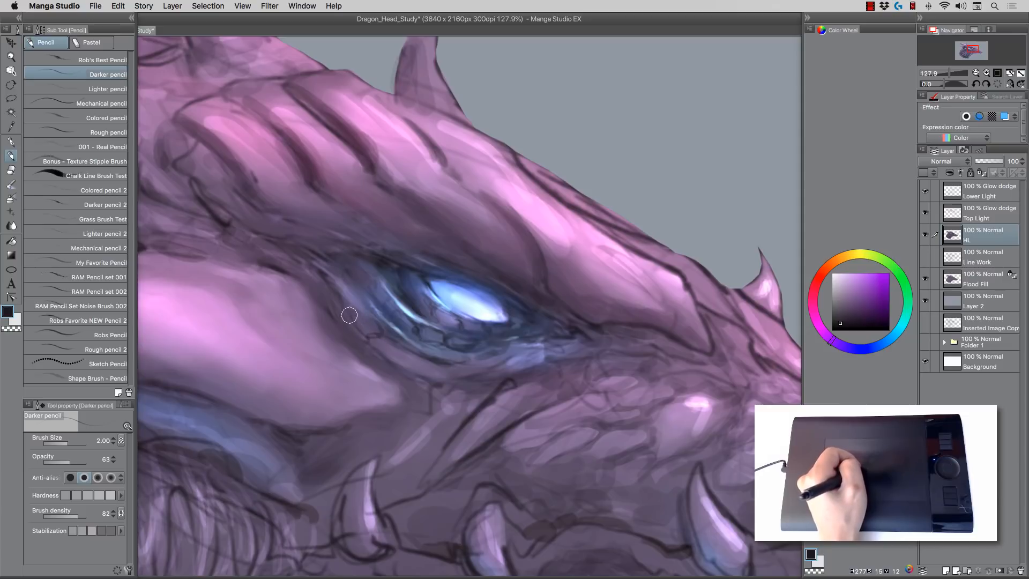
key("bracketright")
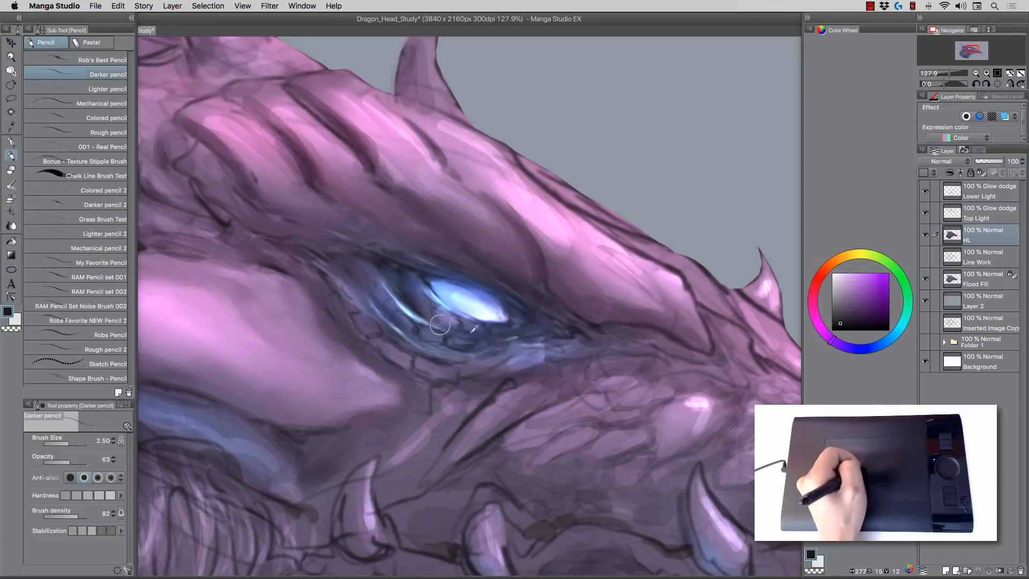
Step: Sample a muted purple from above the eye and tone the scales beneath the eyeball, using the Darker pencil at size 4
left_click(457, 319, "alt")
left_click(492, 235, "alt")
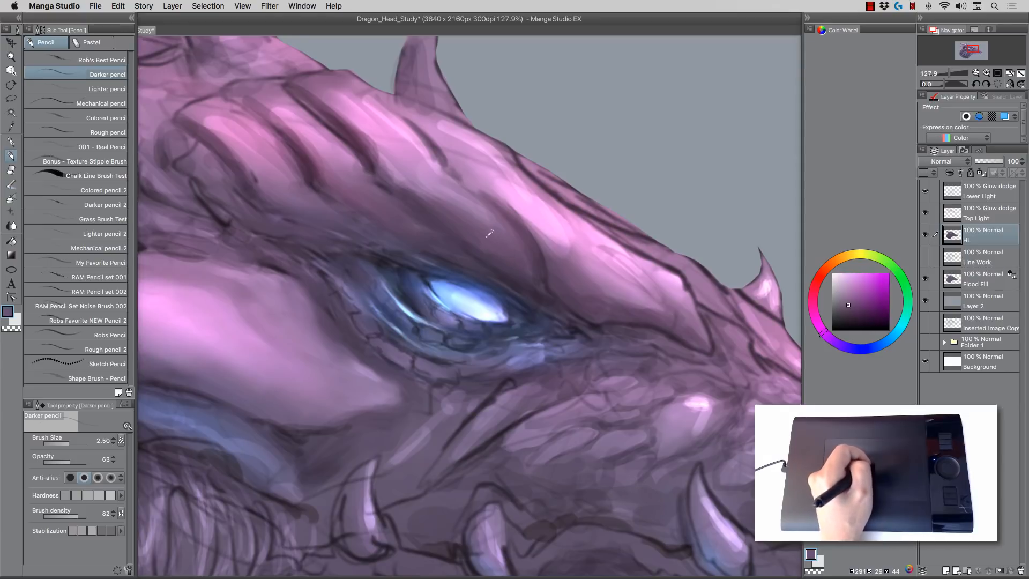
key("bracketright")
key("bracketright")
key("bracketright")
key("bracketright")
key("bracketright")
key("bracketleft")
key("bracketleft")
key("bracketleft")
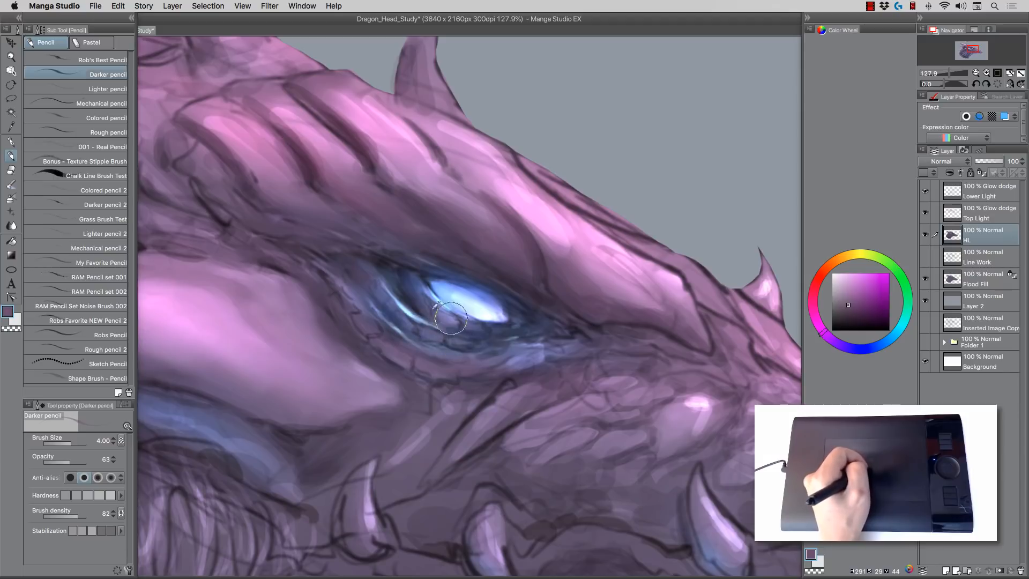
Step: Add a soft light-blue glow along the inner lower eyelid with a color sampled from the eyeball, using pencil sizes 4 to 7
left_click(444, 290, "alt")
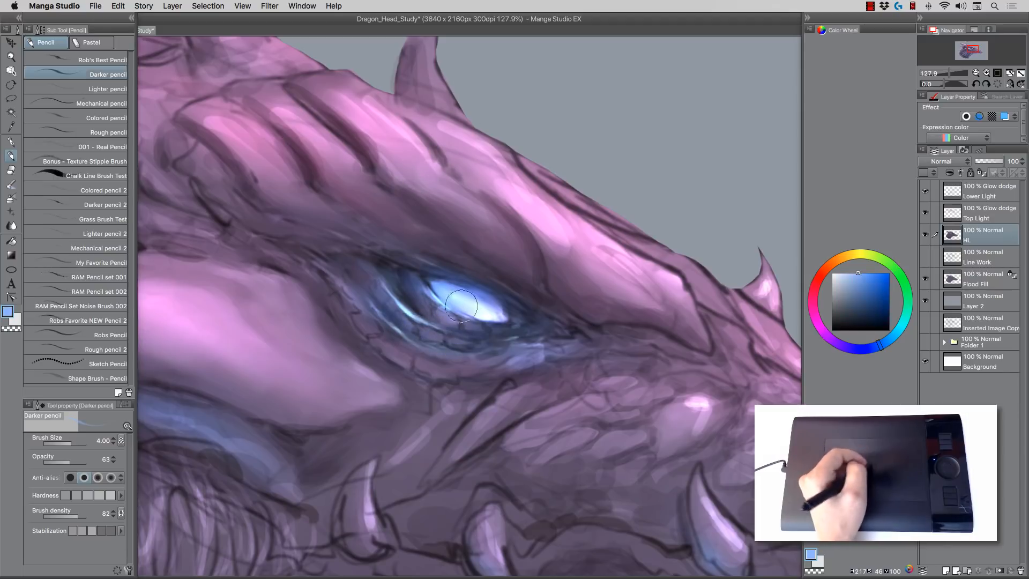
key("bracketright")
key("bracketright")
key("bracketright")
mouse_move(414, 306)
left_mouse_down()
mouse_move(448, 312)
mouse_move(413, 290)
mouse_move(427, 324)
mouse_move(403, 332)
left_mouse_up()
key("bracketleft")
key("bracketleft")
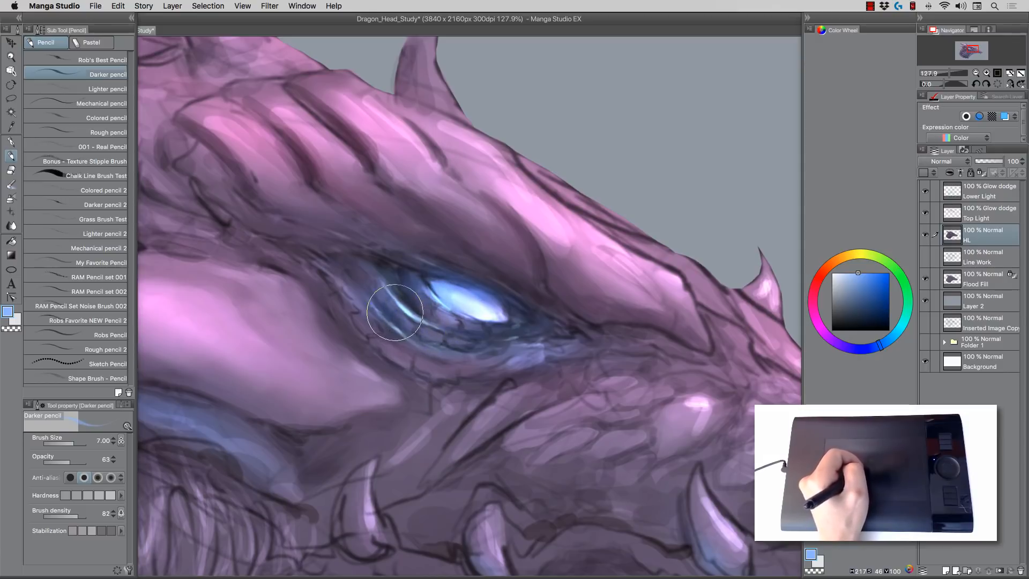
key("bracketleft")
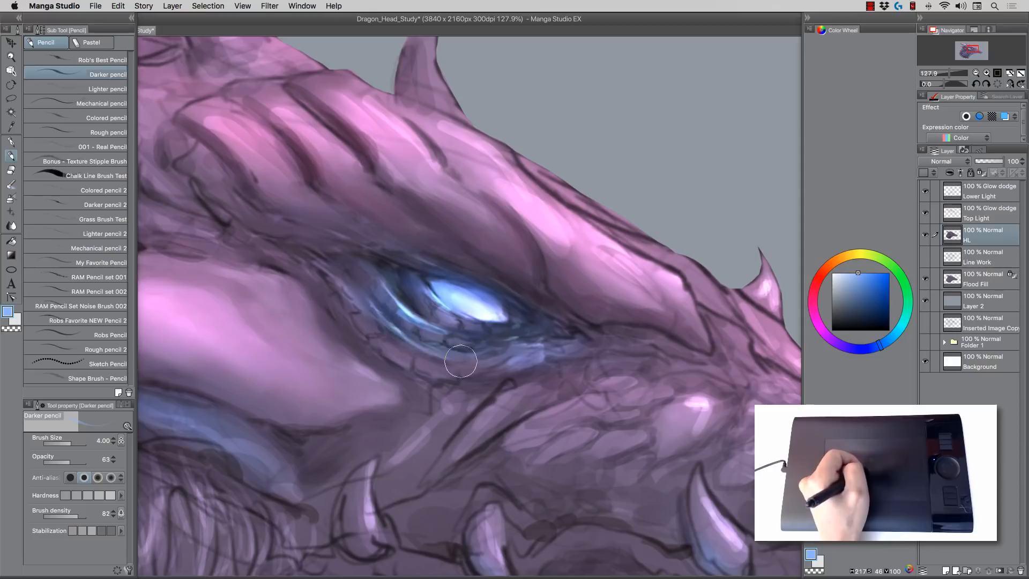
Step: Soften the blue glow along the lower eyelid with the Blend tool at sizes 1 to 1.7
left_click(12, 225)
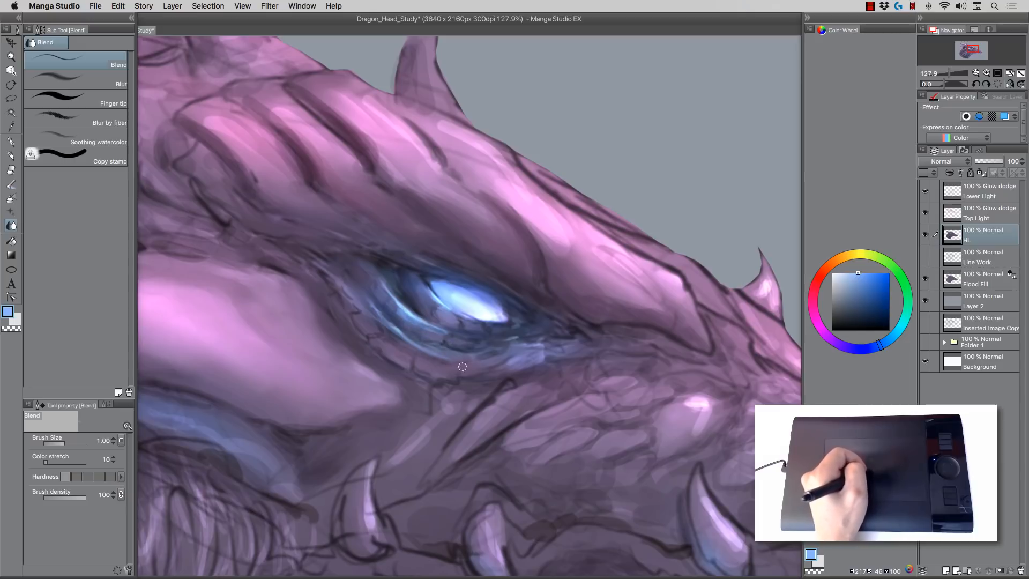
key("bracketright")
key("bracketright")
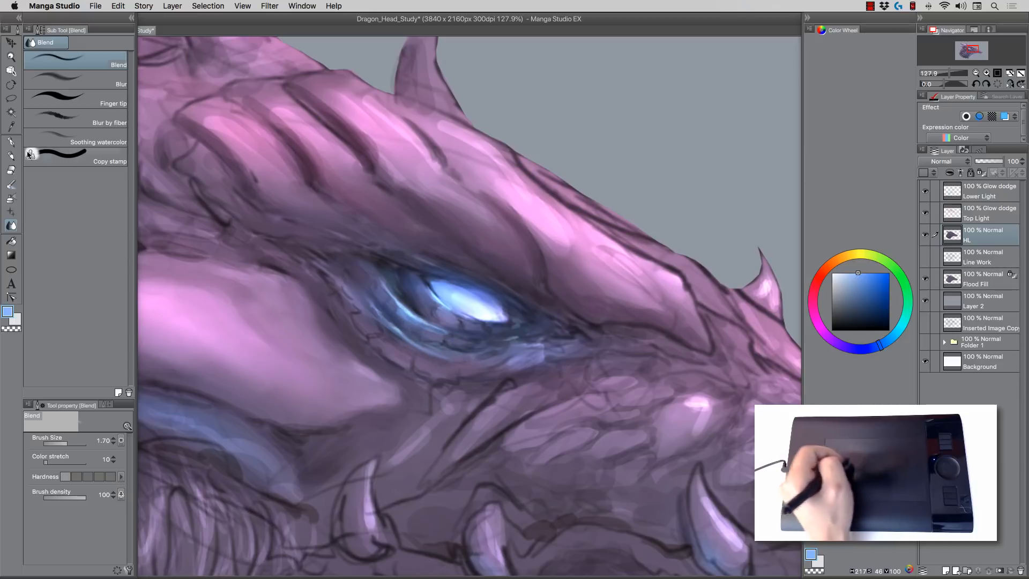
Step: Paint blue reflected-light strokes on the folds above the eye with a sampled mid blue, using the Darker pencil at sizes 3 to 5
left_click(10, 156)
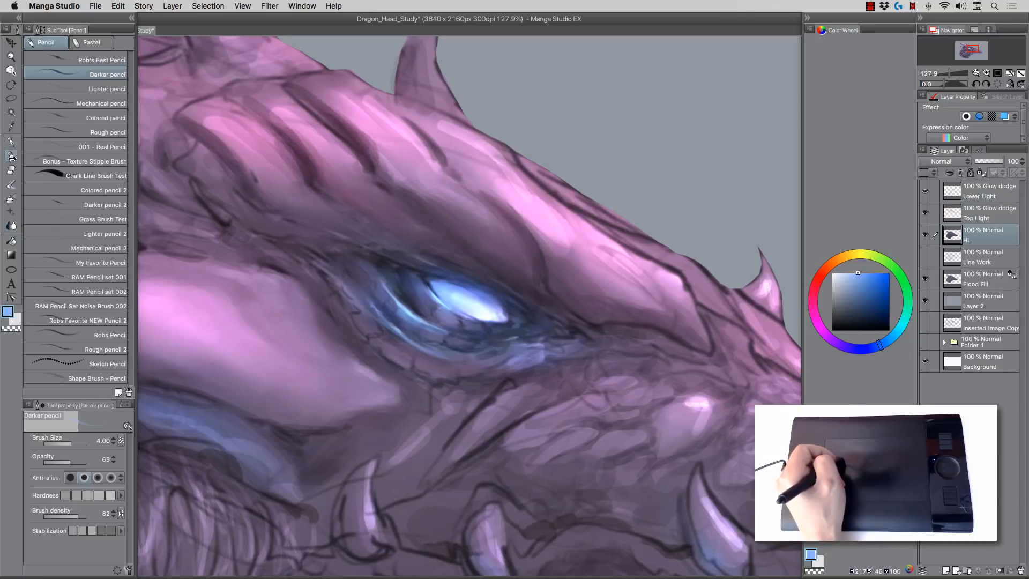
left_click(423, 318, "alt")
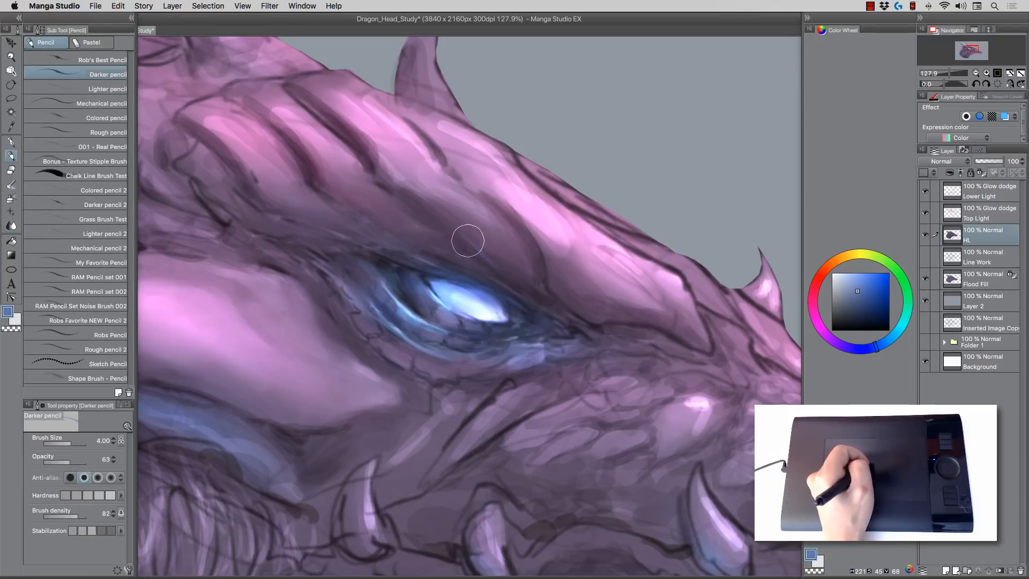
mouse_move(522, 275)
left_mouse_down()
mouse_move(443, 219)
mouse_move(616, 324)
mouse_move(558, 287)
mouse_move(540, 254)
left_mouse_up()
key("bracketright")
left_click_drag(384, 232, 462, 259)
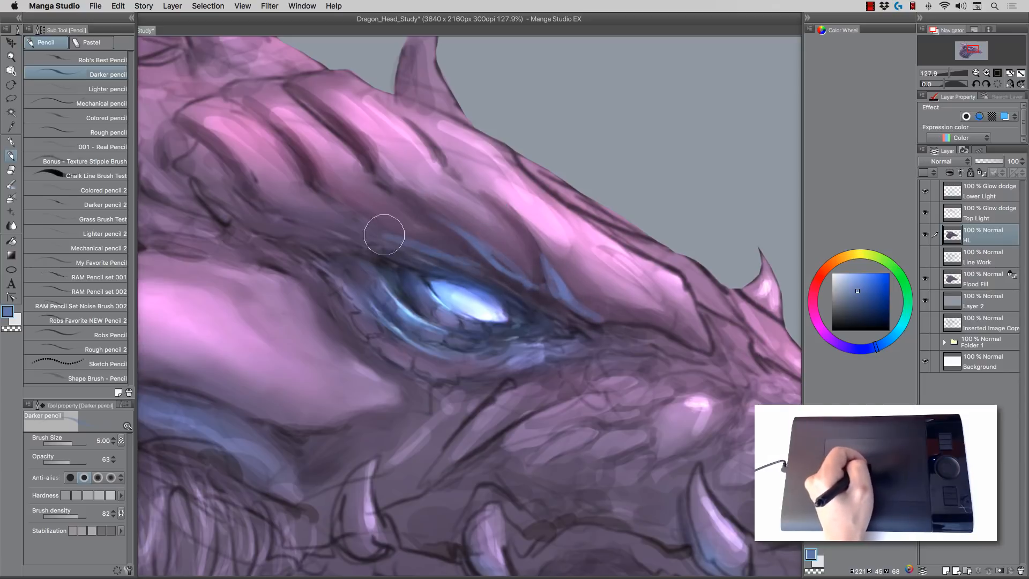
left_click_drag(371, 223, 475, 262)
key("bracketleft")
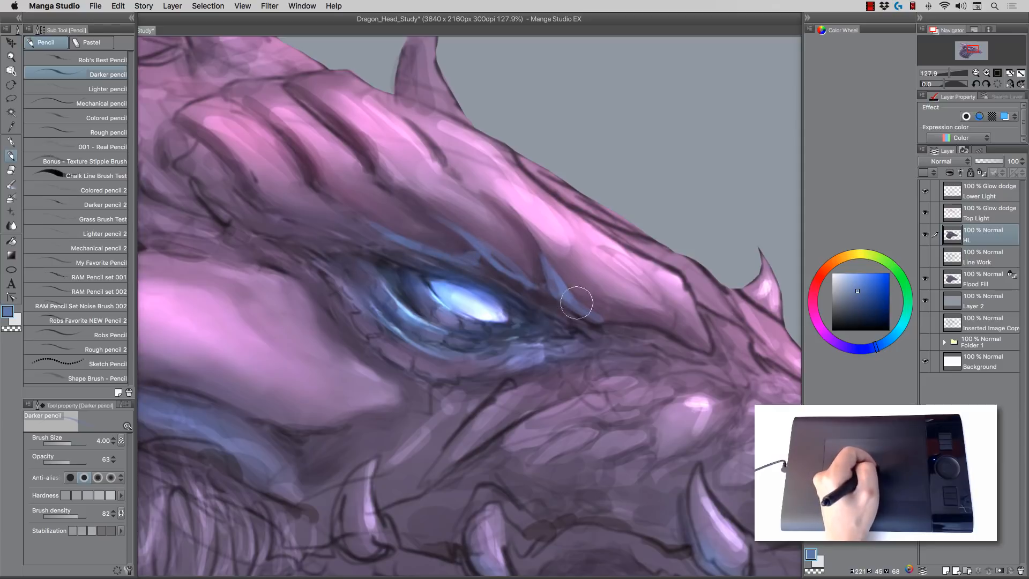
key("bracketleft")
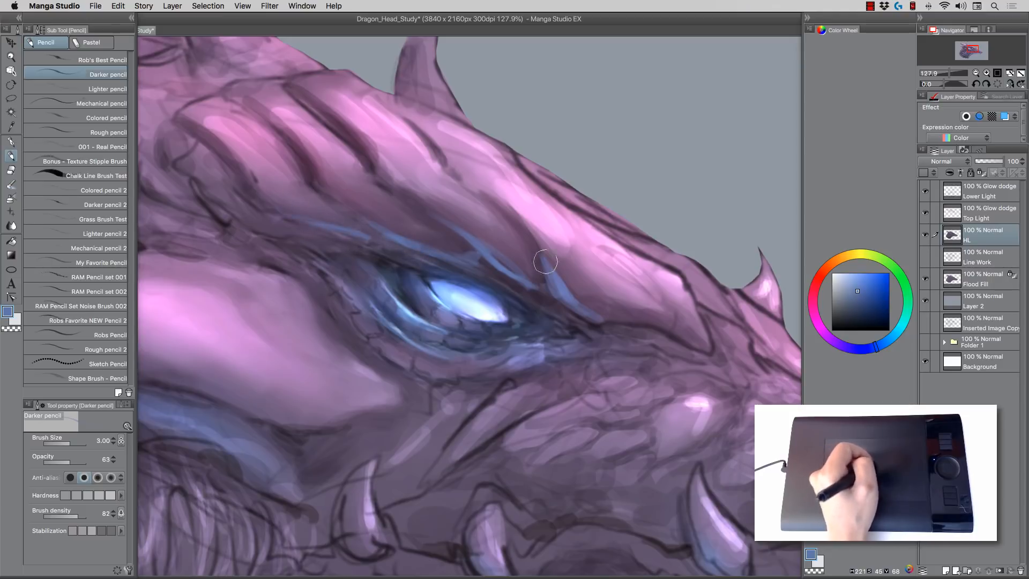
Step: Darken the brow folds around the blue strokes with sampled dark blues, using the Darker pencil at sizes 5 to 8
left_click(548, 311, "alt")
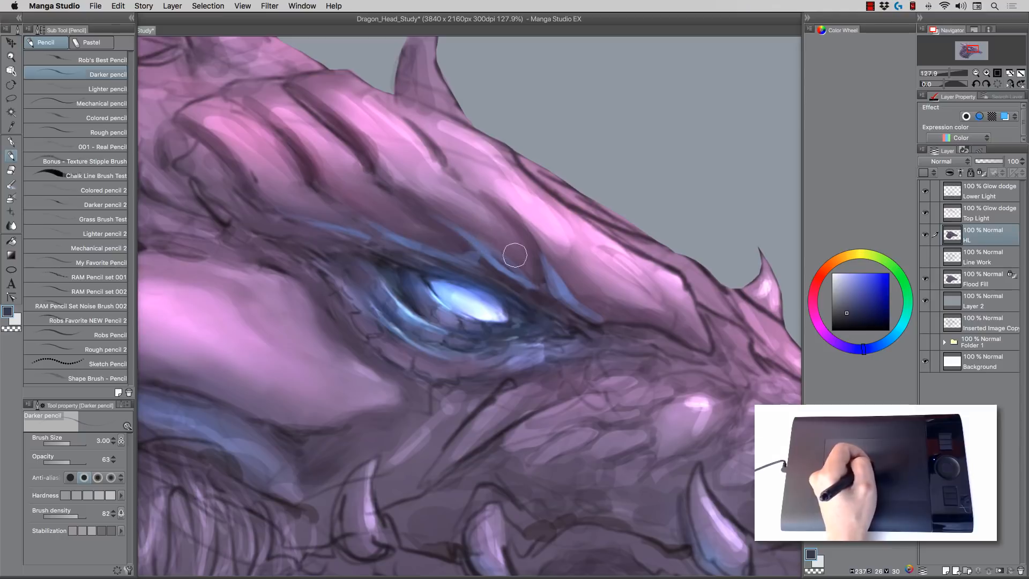
key("bracketright")
key("bracketright")
key("bracketright")
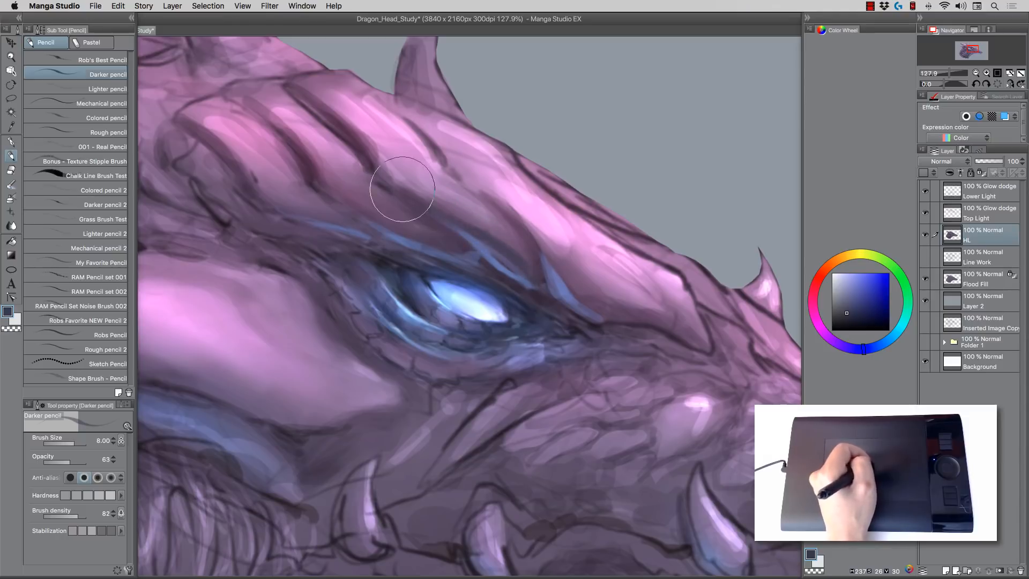
key("bracketright")
key("bracketright")
key("bracketright")
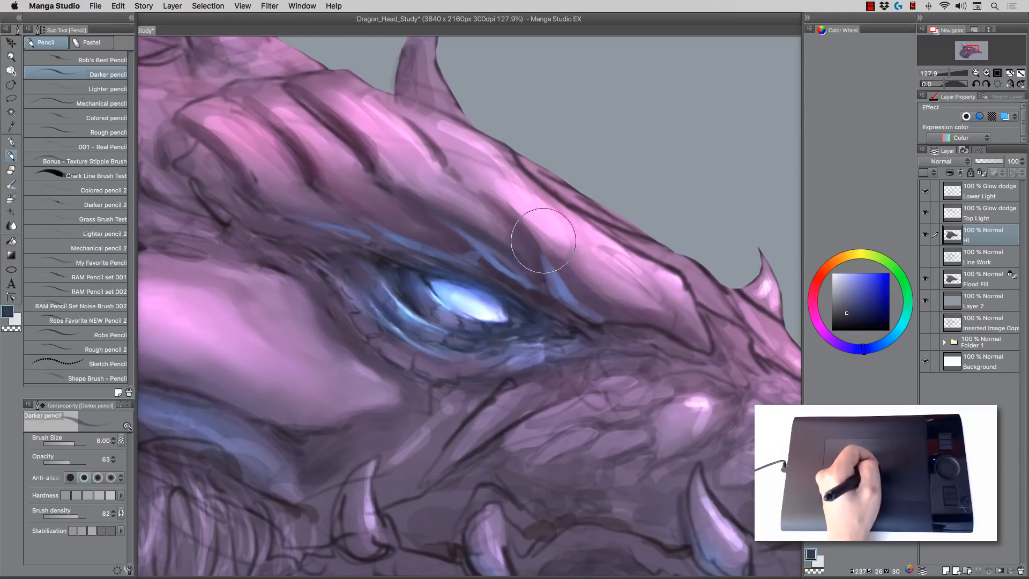
key("bracketleft")
key("bracketleft")
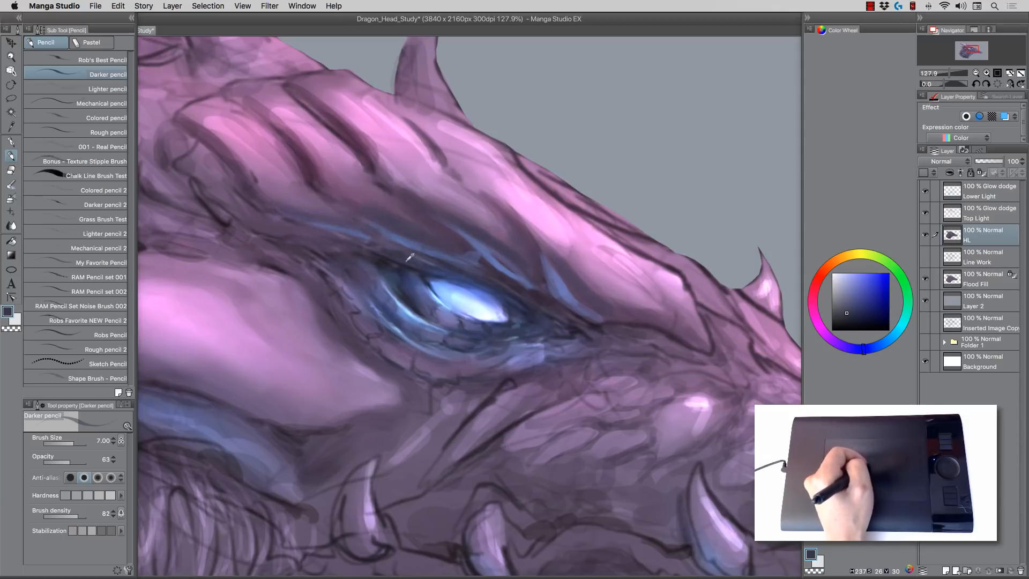
key("bracketleft")
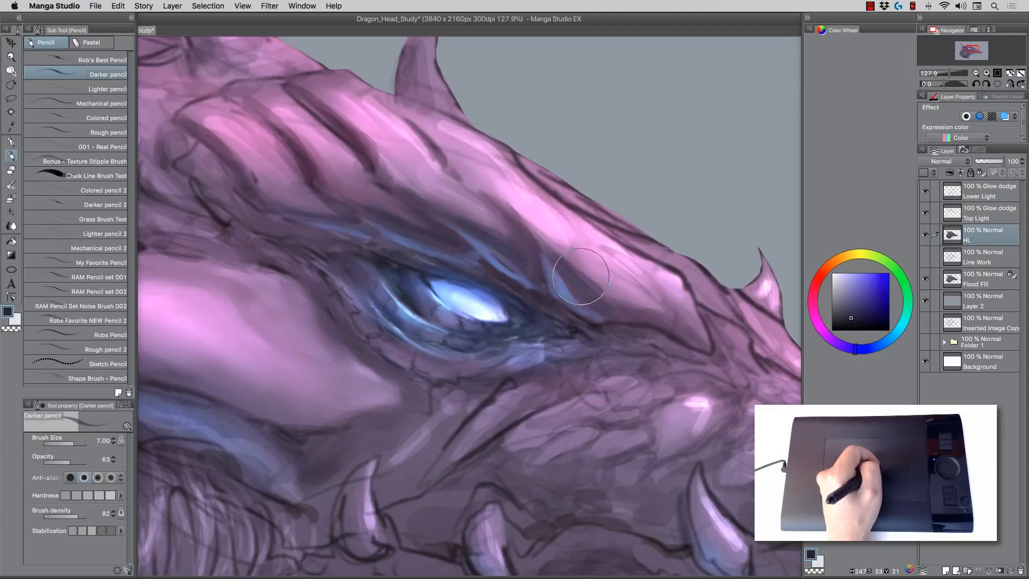
key("bracketright")
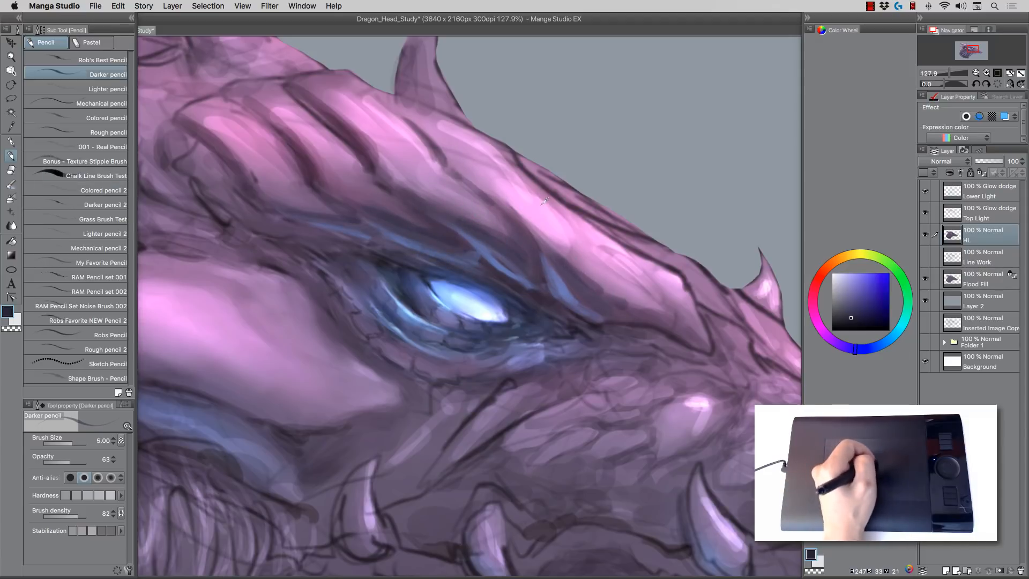
Step: Brighten the upper brow with a light pink sampled from its highlight, using the Darker pencil at sizes 8 to 10
key("bracketleft")
key("bracketleft")
left_click(532, 190, "alt")
left_click(529, 194, "alt")
key("bracketright")
key("bracketright")
key("bracketright")
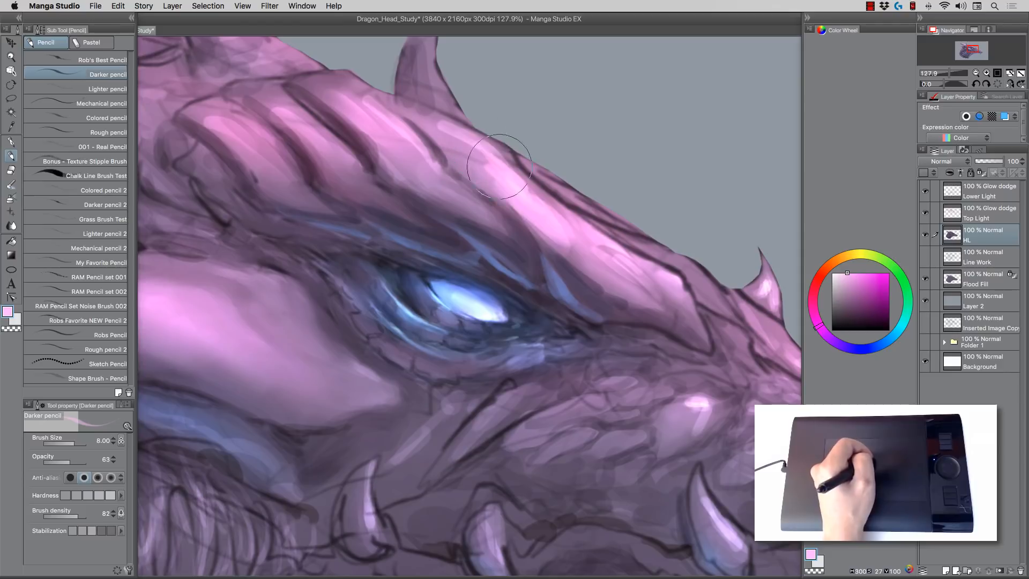
left_click_drag(500, 167, 444, 128)
key("bracketright")
key("bracketright")
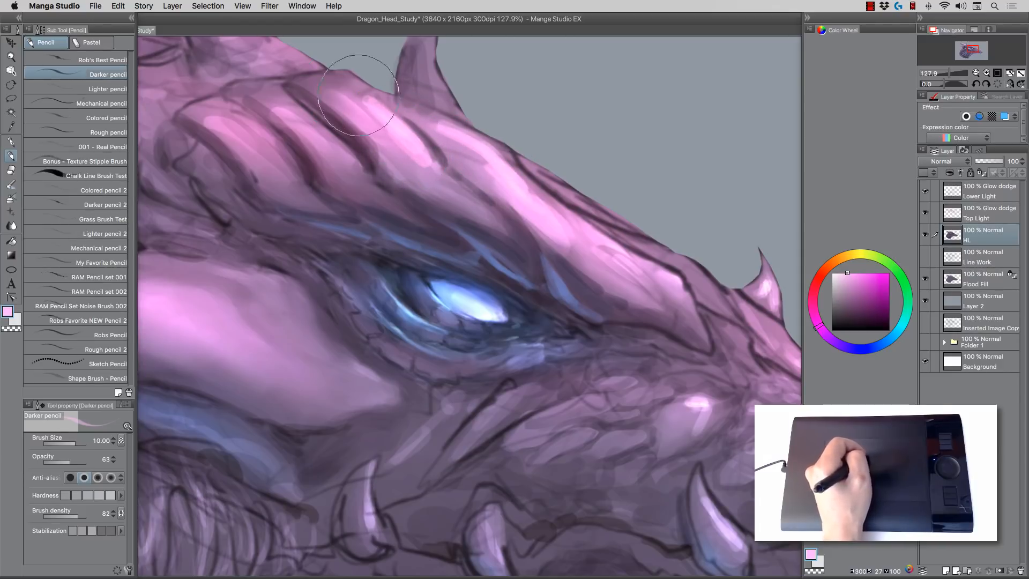
Step: Draw thin light-pink rim highlights along the top edge of the head, reducing the Darker pencil to size 4 and below
key("bracketleft")
key("bracketleft")
key("bracketleft")
key("bracketleft")
key("bracketleft")
key("bracketleft")
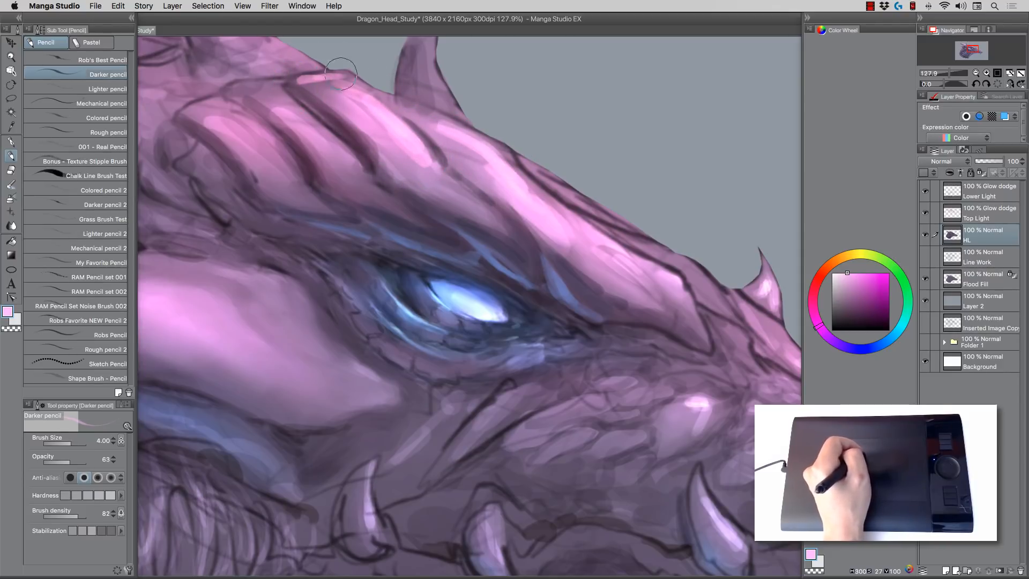
key("bracketleft")
key("bracketleft")
mouse_move(387, 96)
left_mouse_down()
mouse_move(453, 119)
mouse_move(557, 186)
left_mouse_up()
Step: Paint light-pink highlights along the dark ridge line on the upper brow, using the Darker pencil at size 5
mouse_move(516, 155)
left_mouse_down()
mouse_move(651, 230)
mouse_move(637, 240)
mouse_move(631, 231)
mouse_move(695, 263)
mouse_move(716, 286)
mouse_move(663, 283)
mouse_move(681, 283)
mouse_move(619, 244)
mouse_move(666, 264)
mouse_move(707, 325)
mouse_move(672, 272)
mouse_move(563, 212)
left_mouse_up()
key("bracketright")
key("bracketright")
key("bracketright")
key("bracketleft")
key("bracketleft")
key("]")
key("]")
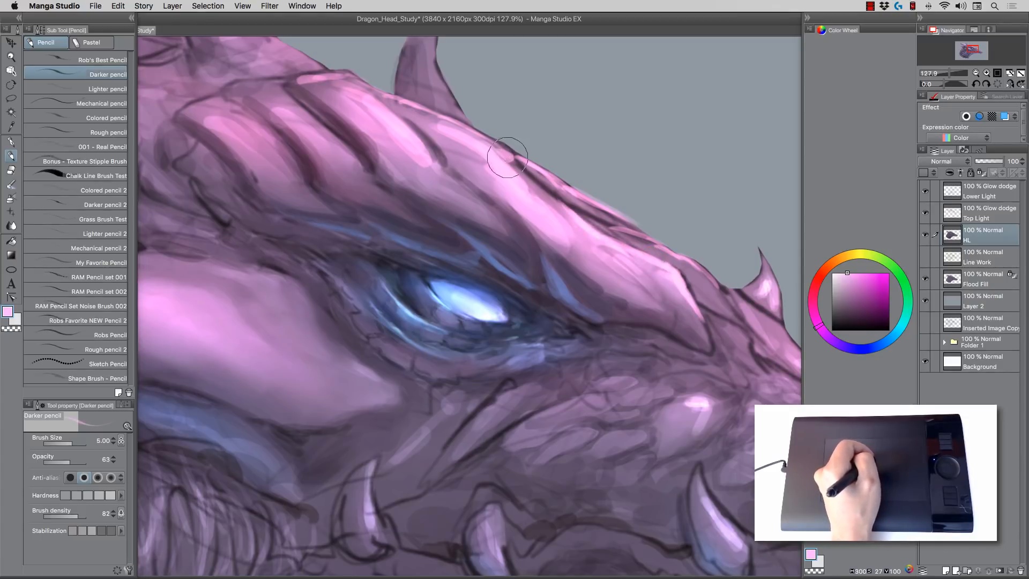
mouse_move(510, 157)
left_mouse_down()
mouse_move(407, 107)
mouse_move(563, 207)
left_mouse_up()
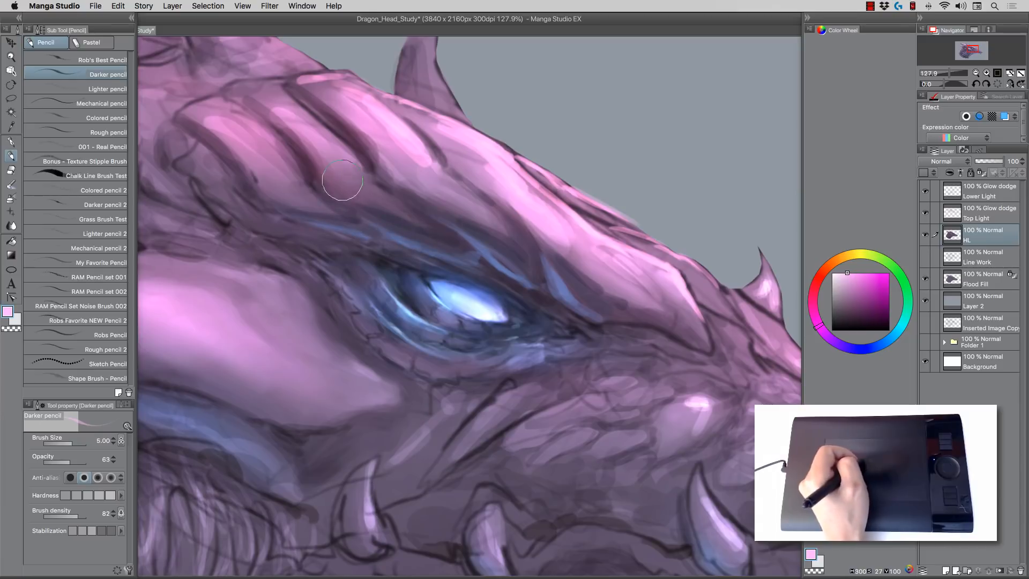
Step: Add a light-pink highlight between the brow wrinkles with the Darker pencil at size 8
key("]")
key("]")
key("bracketright")
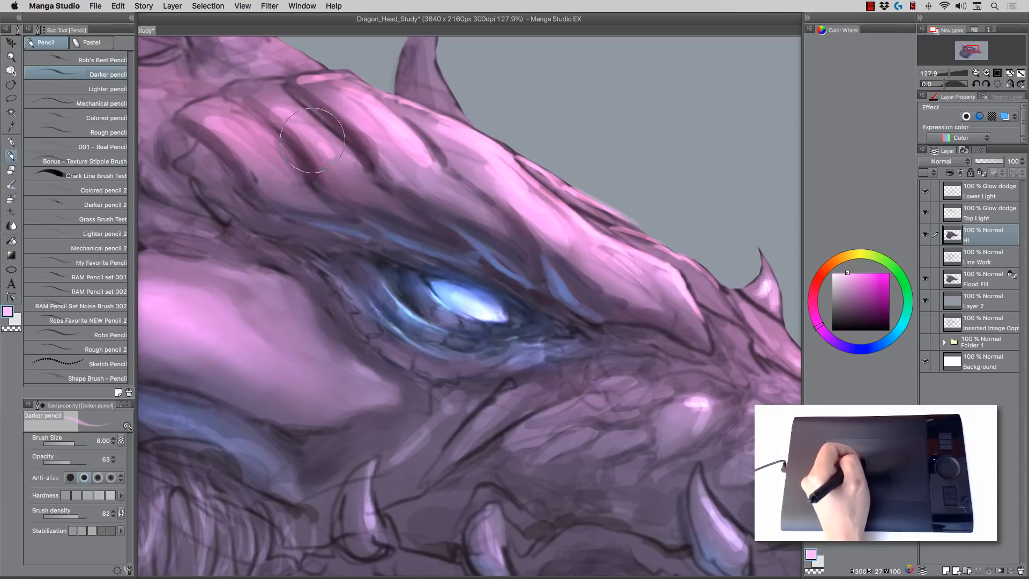
Step: Blend the blue strokes and dark shading directly above the eye with the Blend tool at sizes 2.5 to 1.7
left_click(11, 225)
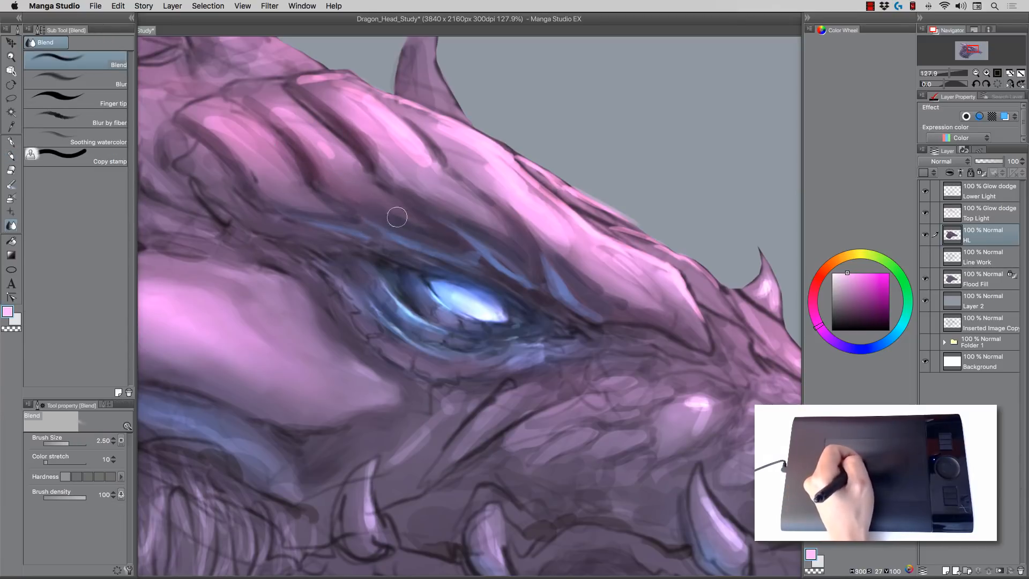
key("bracketright")
key("bracketright")
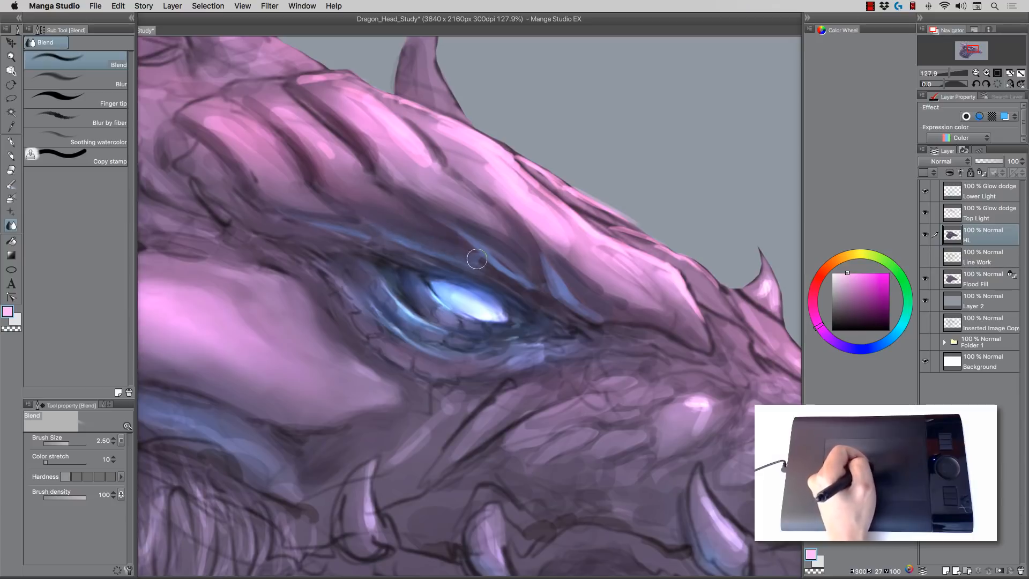
key("bracketleft")
key("bracketleft")
key("bracketleft")
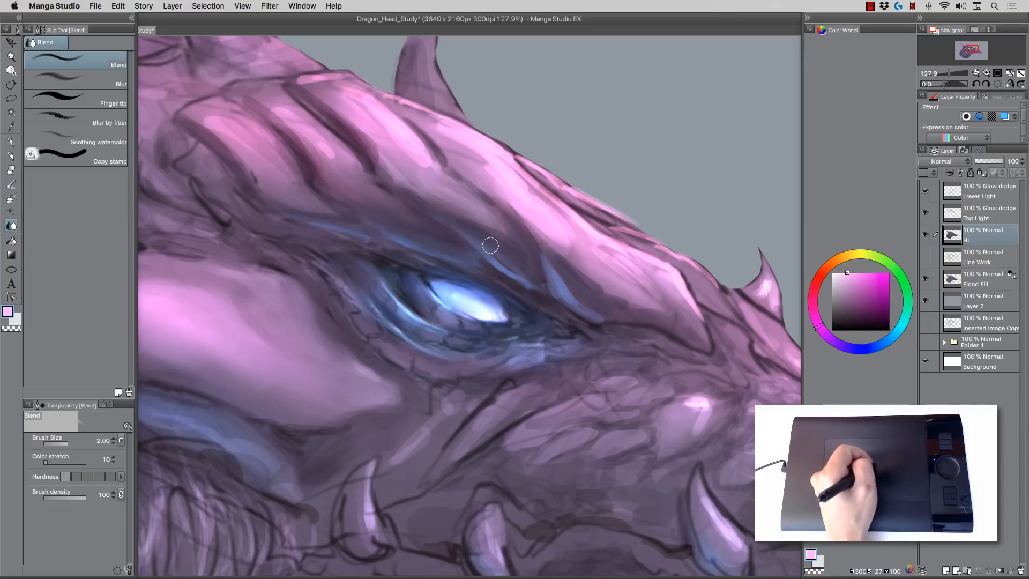
key("bracketleft")
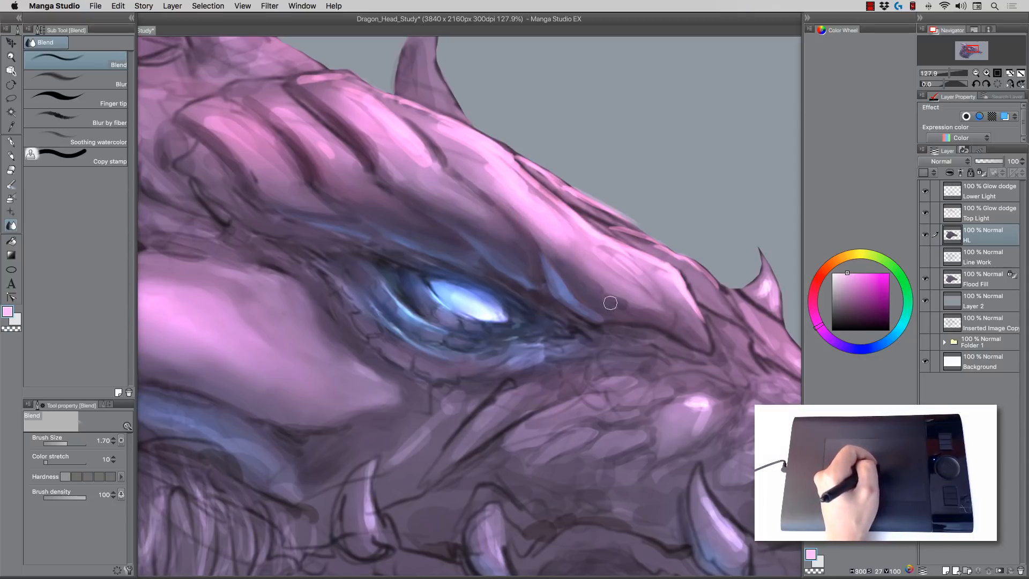
Step: Blend the blue stroke on the front brow fold and the rear crease with the Blend tool at sizes 4 to 1.5
key("bracketright")
key("bracketright")
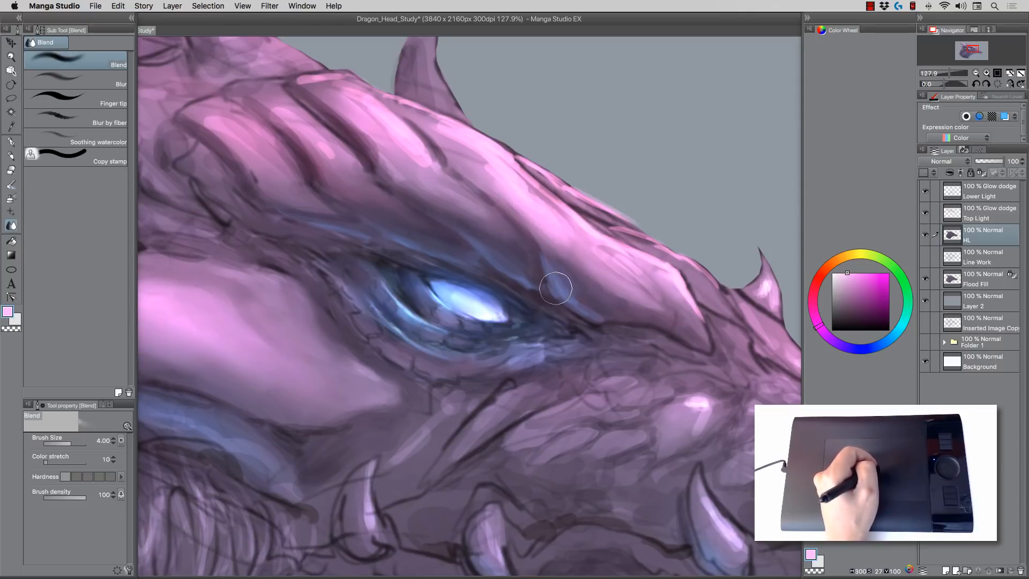
key("bracketleft")
key("bracketleft")
key("bracketleft")
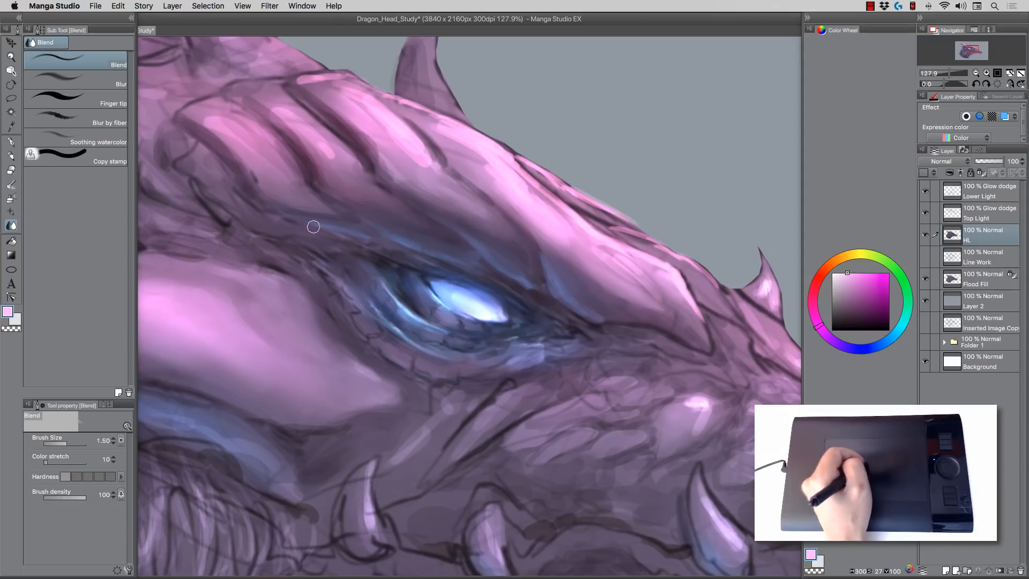
Step: Smooth the pink highlights across the brow ridges and between the wrinkles with the Blend tool at sizes 4 to 1.2
key("bracketright")
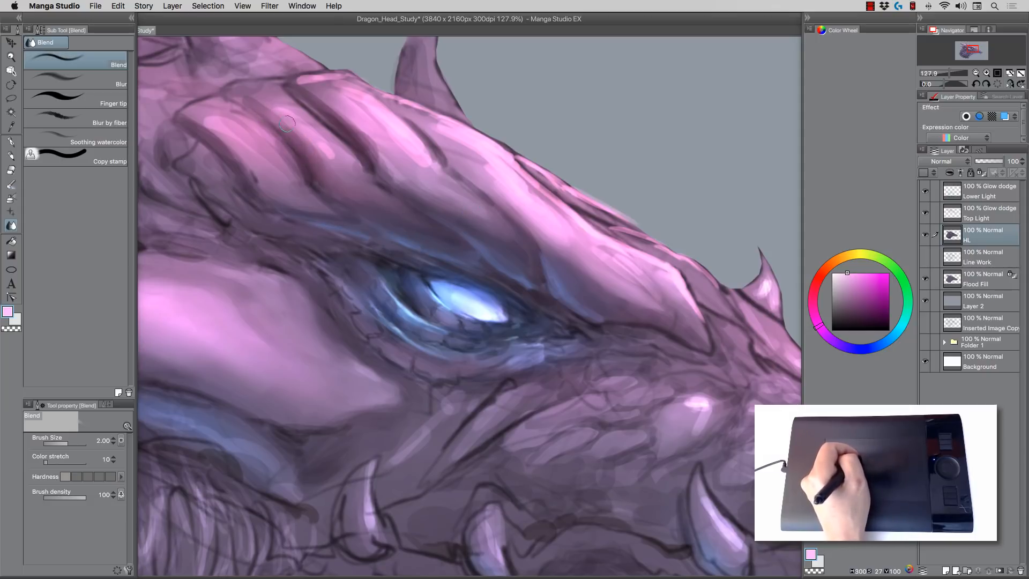
key("bracketright")
key("bracketright")
key("bracketright")
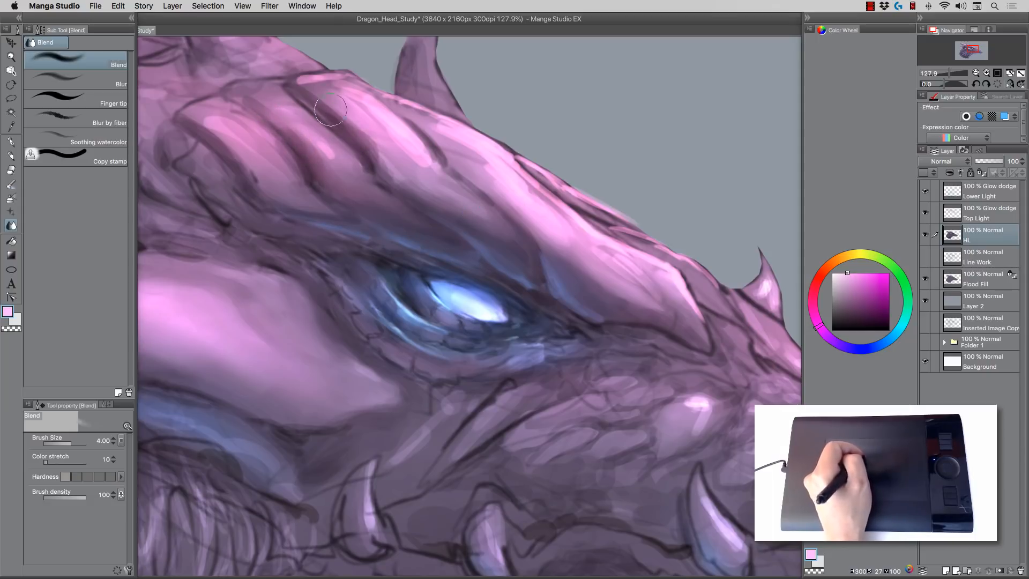
key("bracketleft")
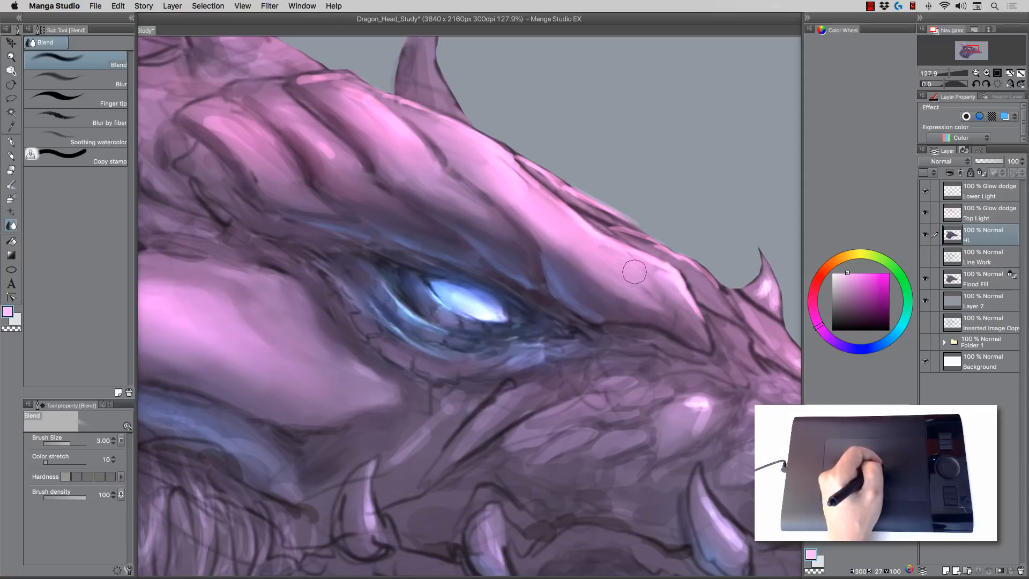
key("bracketleft")
key("bracketleft")
key("bracketleft")
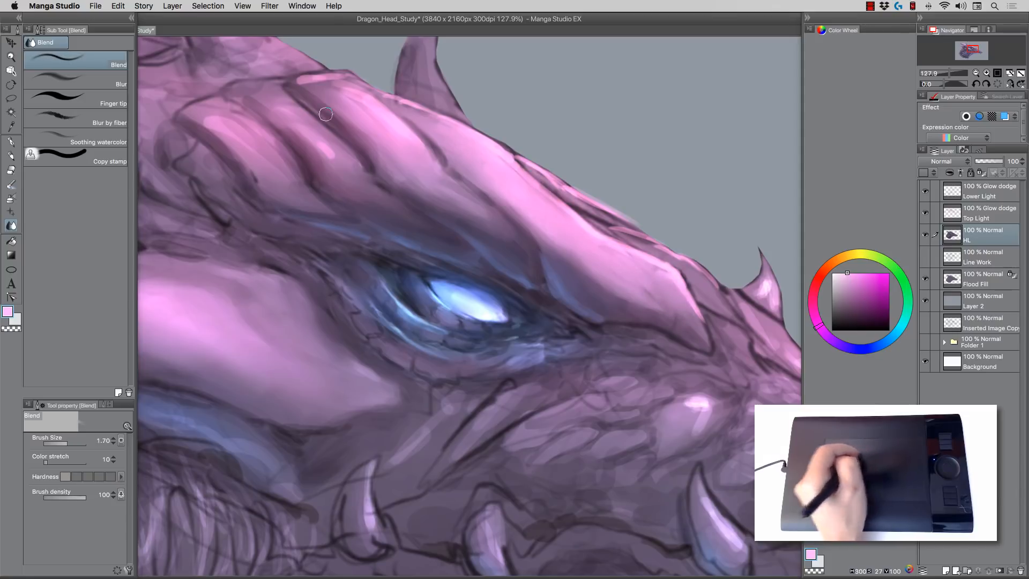
key("bracketleft")
key("bracketleft")
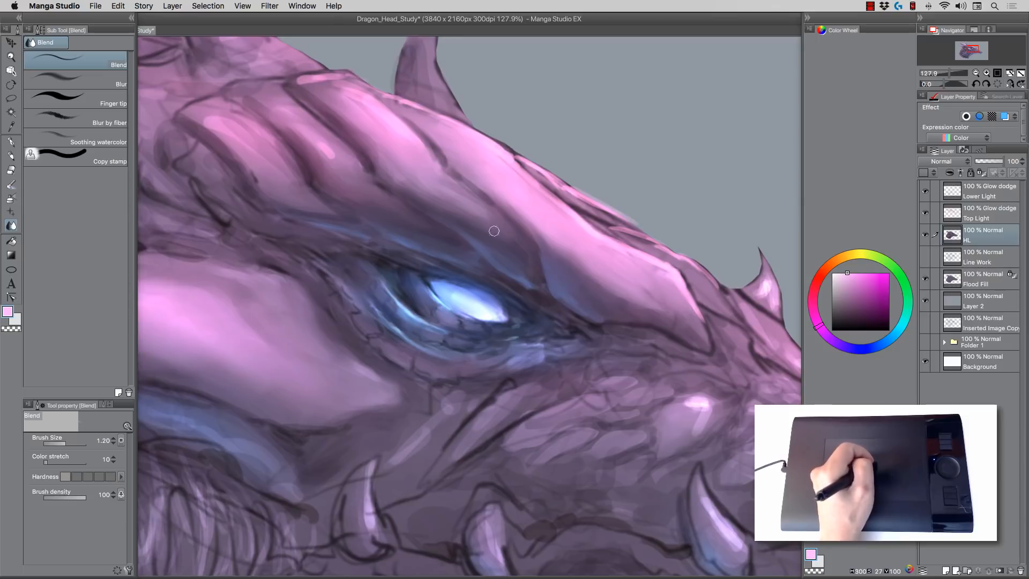
Step: Soften the shading on the brow folds above the eye with the Blend tool at size 3
key("bracketright")
key("bracketright")
key("bracketright")
key("bracketright")
key("bracketright")
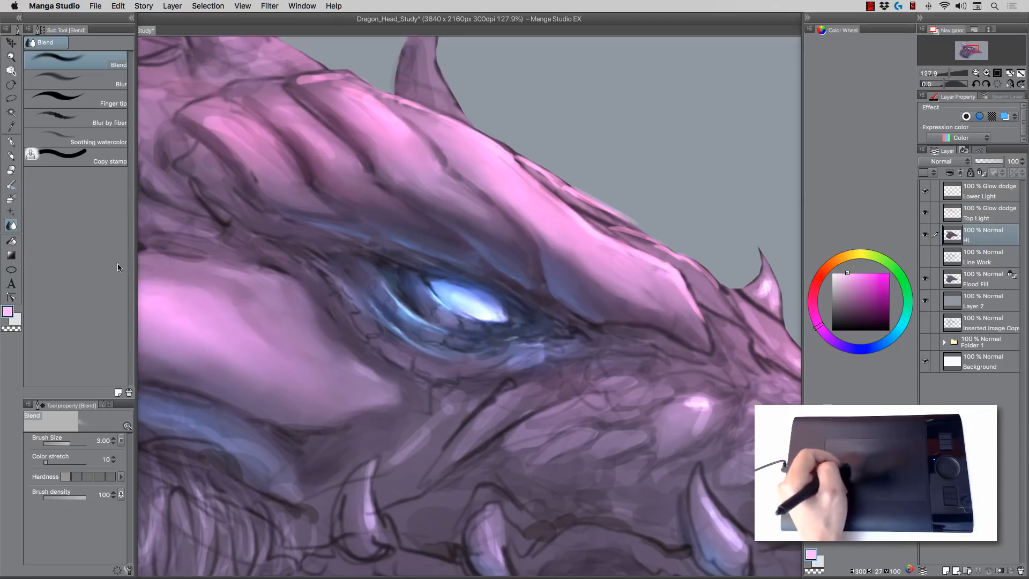
Step: Blend the line work around the lower eyelid and the creases below the eye with the Blend tool at sizes 0.8 to 1.5
key("bracketleft")
key("bracketleft")
key("bracketleft")
key("bracketleft")
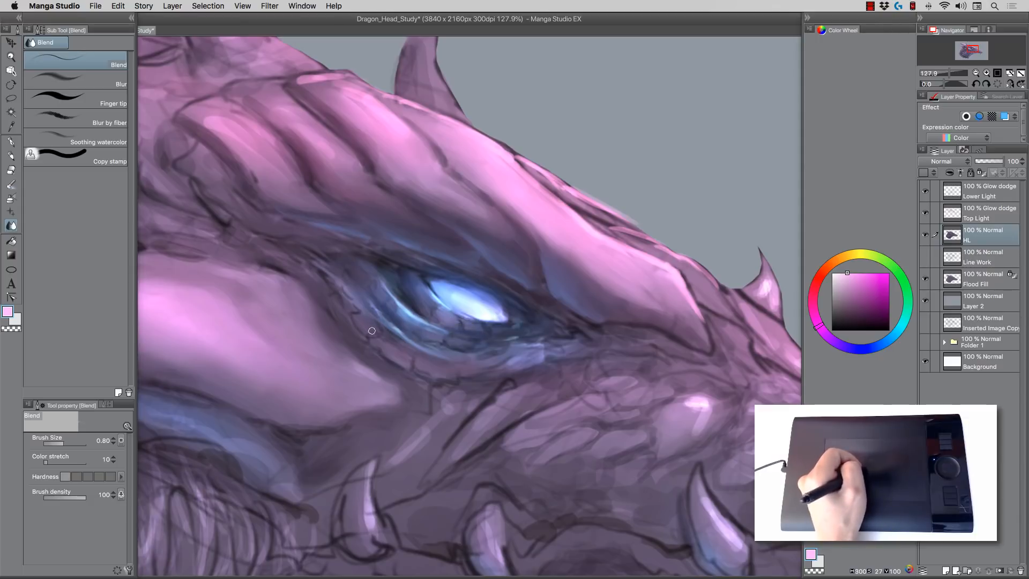
key("bracketright")
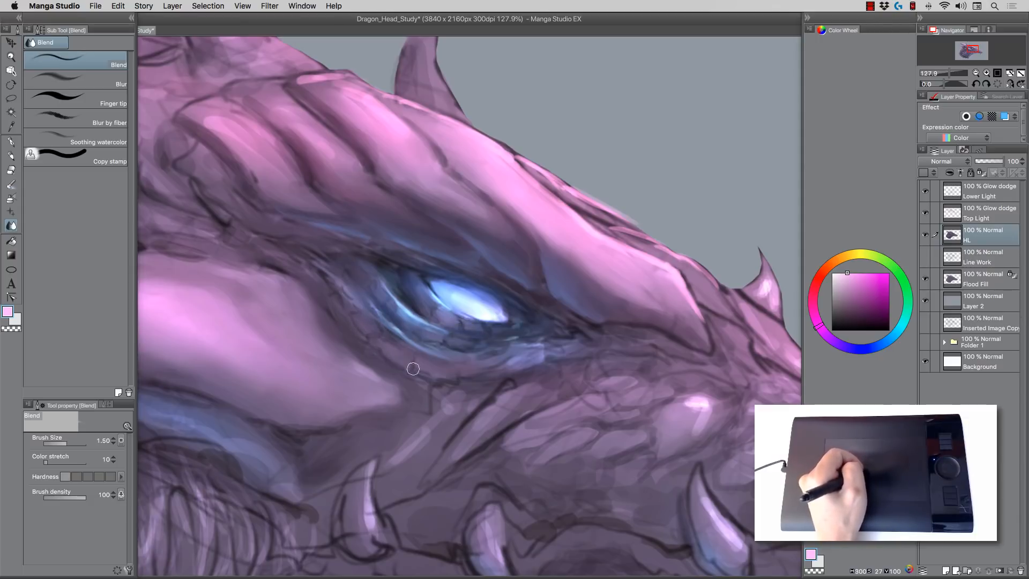
key("bracketright")
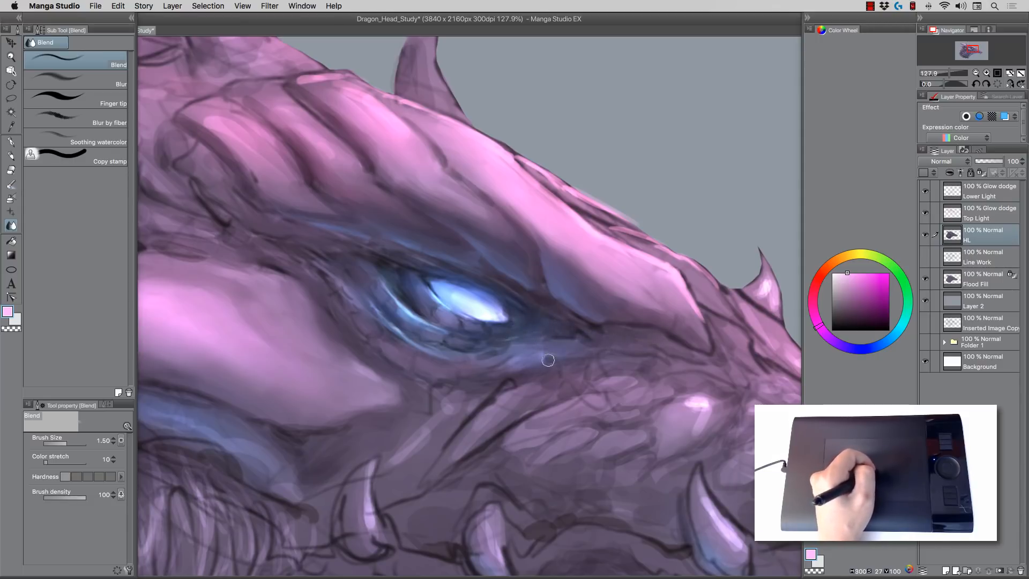
key("bracketleft")
left_click_drag(516, 381, 455, 441)
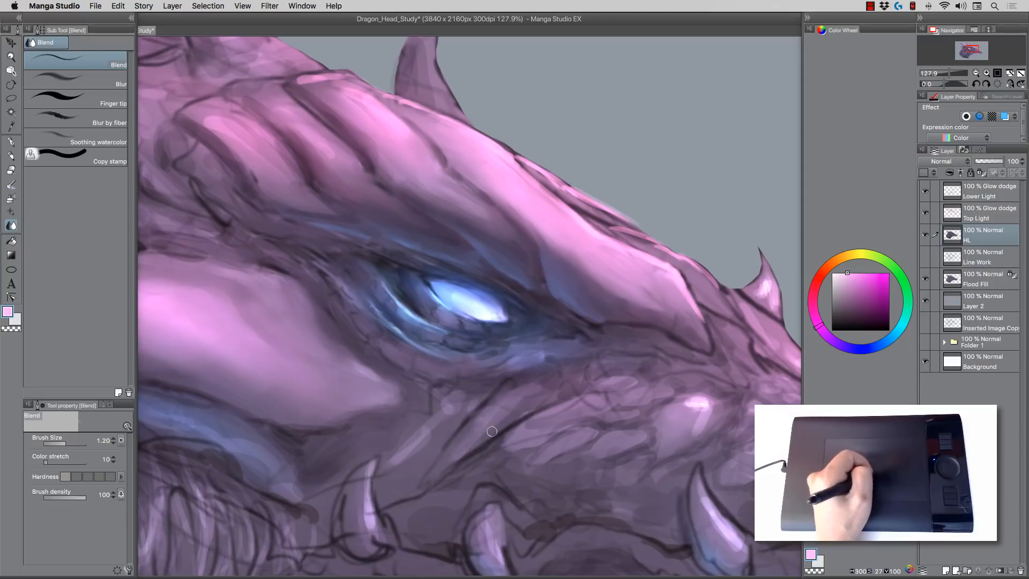
Step: Examine the blended eye and brow up close and against the whole dragon head
left_click(11, 57)
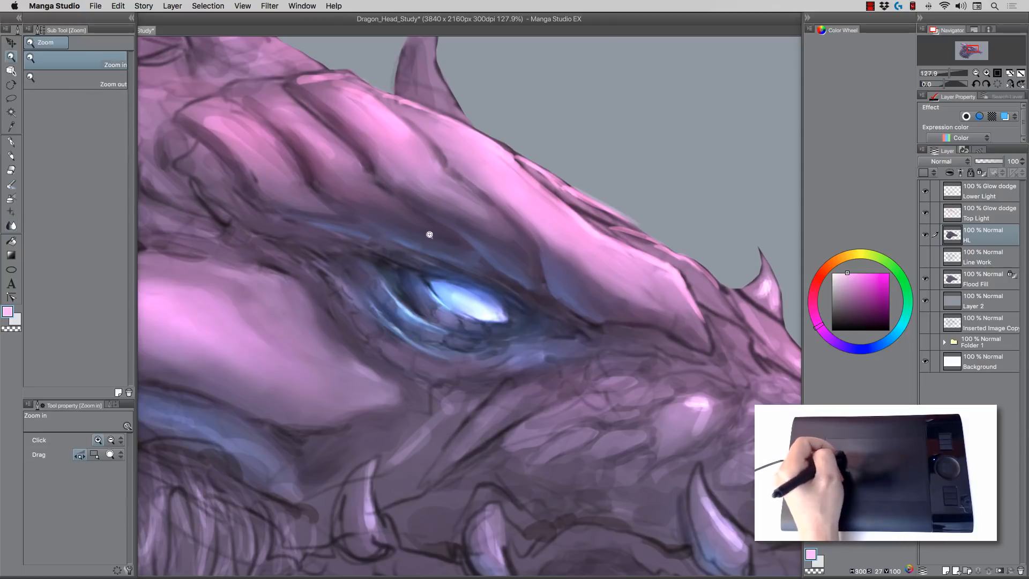
left_click_drag(429, 232, 394, 234)
left_click(394, 234)
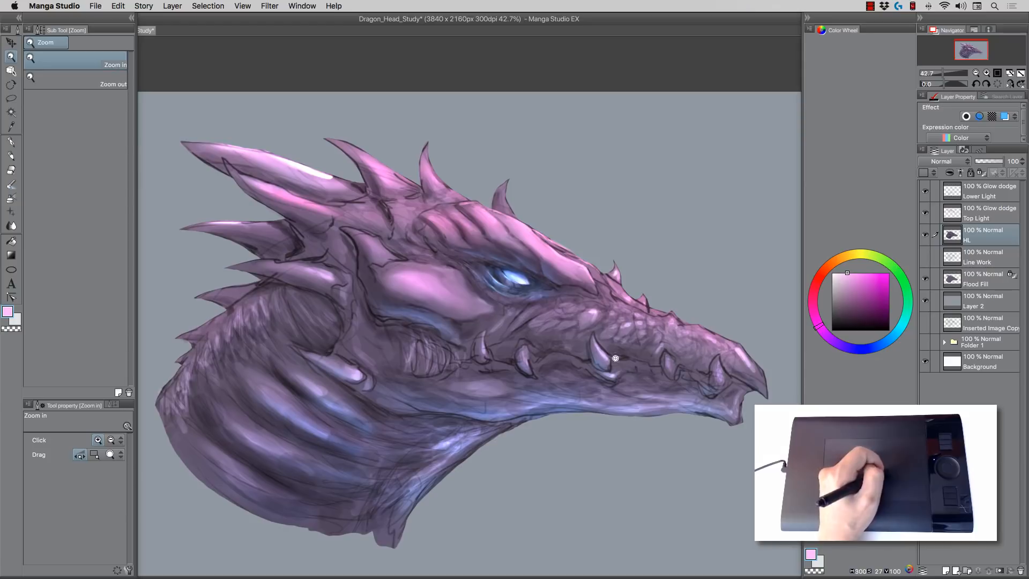
left_click_drag(551, 278, 511, 289)
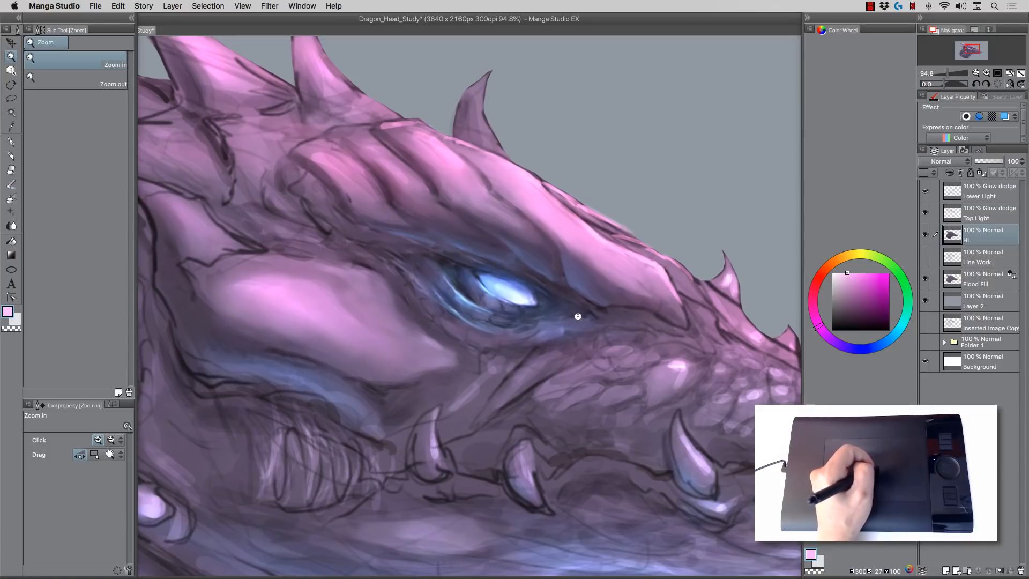
left_click_drag(515, 268, 554, 333)
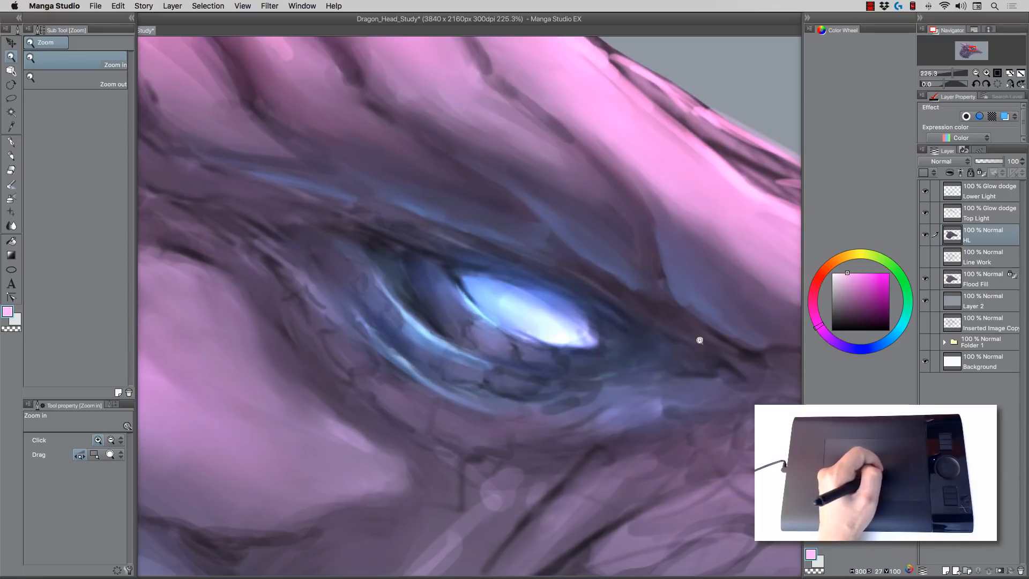
left_click_drag(619, 385, 583, 418)
left_click_drag(625, 452, 641, 454)
left_click_drag(622, 300, 628, 307)
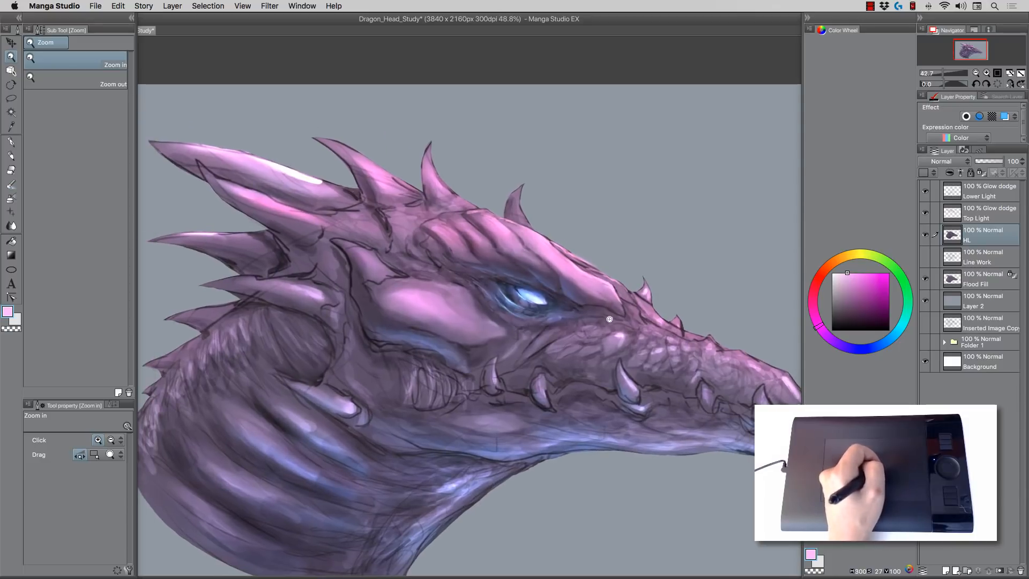
left_click_drag(633, 350, 609, 332)
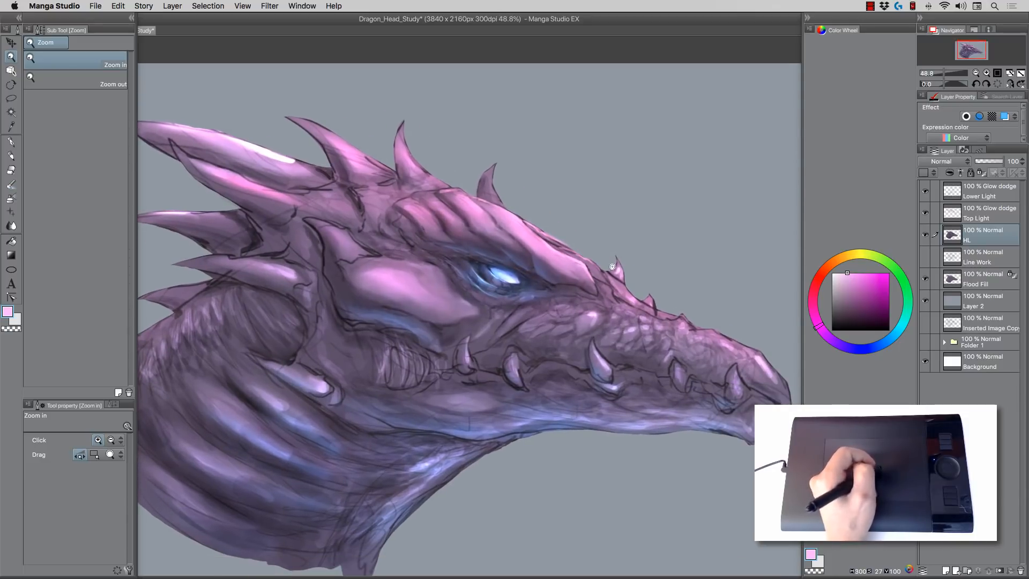
mouse_move(536, 236)
left_mouse_down()
mouse_move(527, 239)
mouse_move(554, 251)
mouse_move(529, 231)
left_mouse_up()
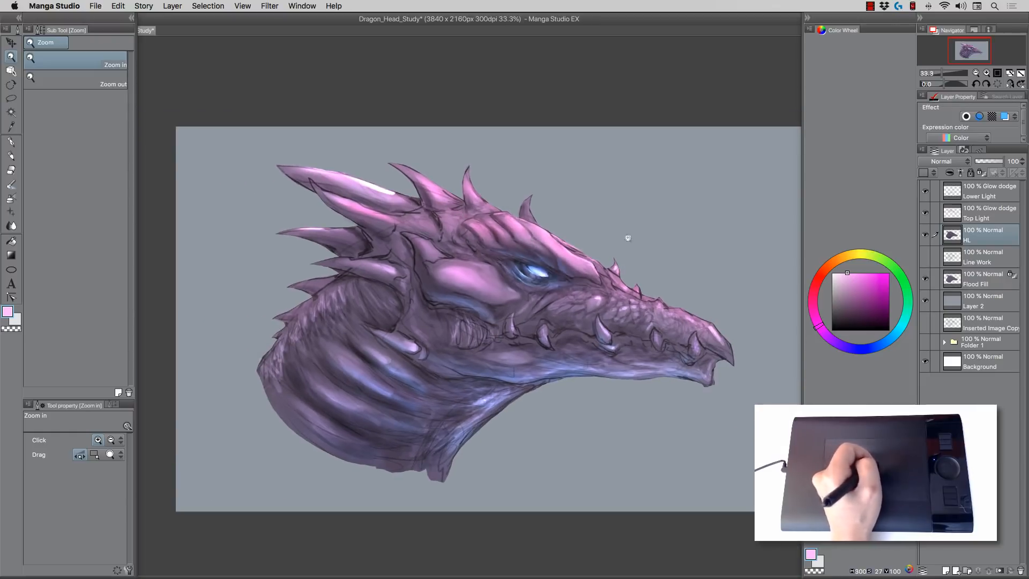
Step: Compare the painting with and without the Top Light layer, and make that layer active
left_click(924, 213)
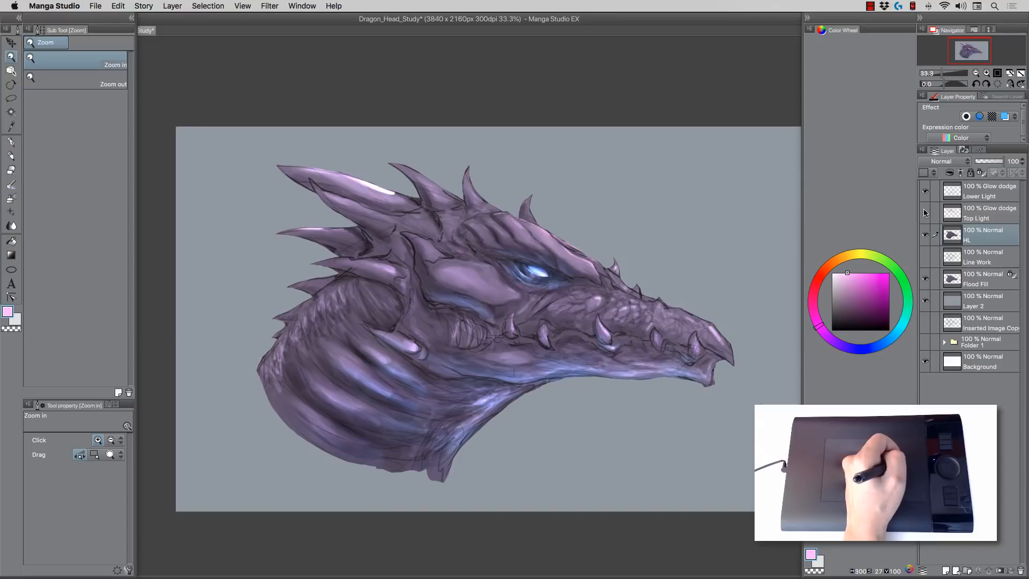
left_click(925, 212)
left_click(987, 216)
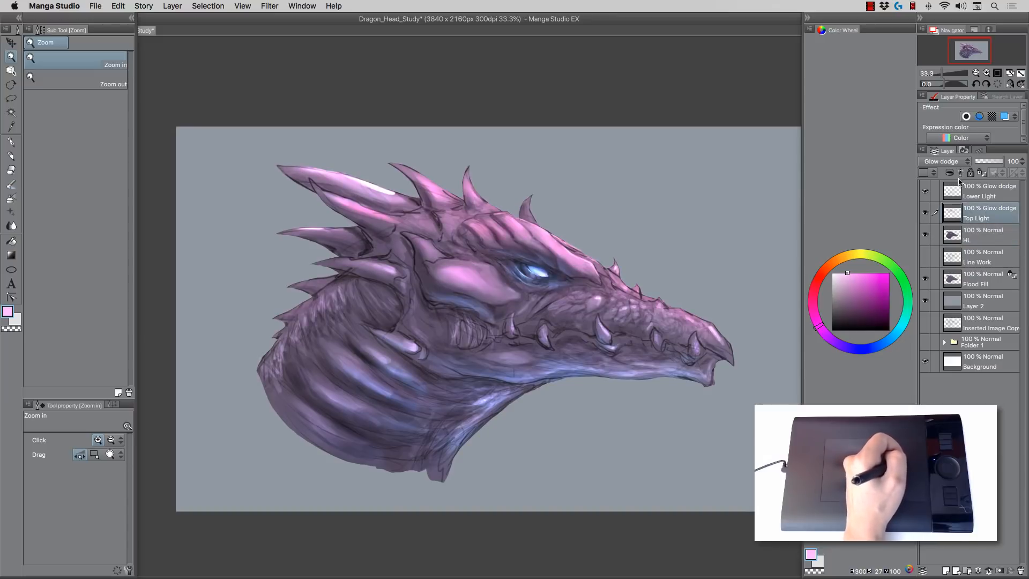
Step: Try Add (Glow), Overlay, Hard light, Color burn and Color dodge blending on the Top Light layer before restoring Glow dodge
left_click(944, 161)
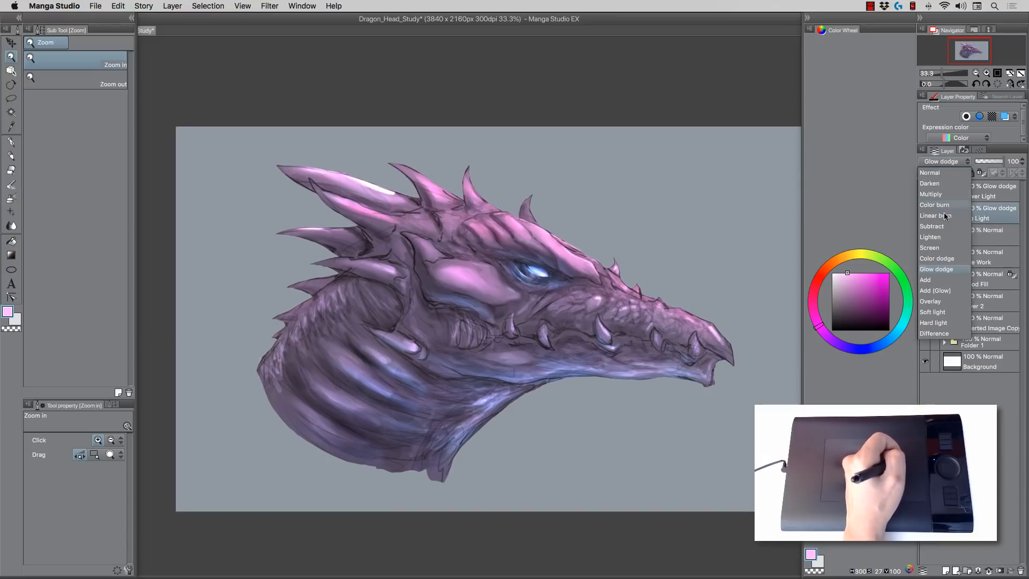
left_click(942, 288)
left_click(943, 161)
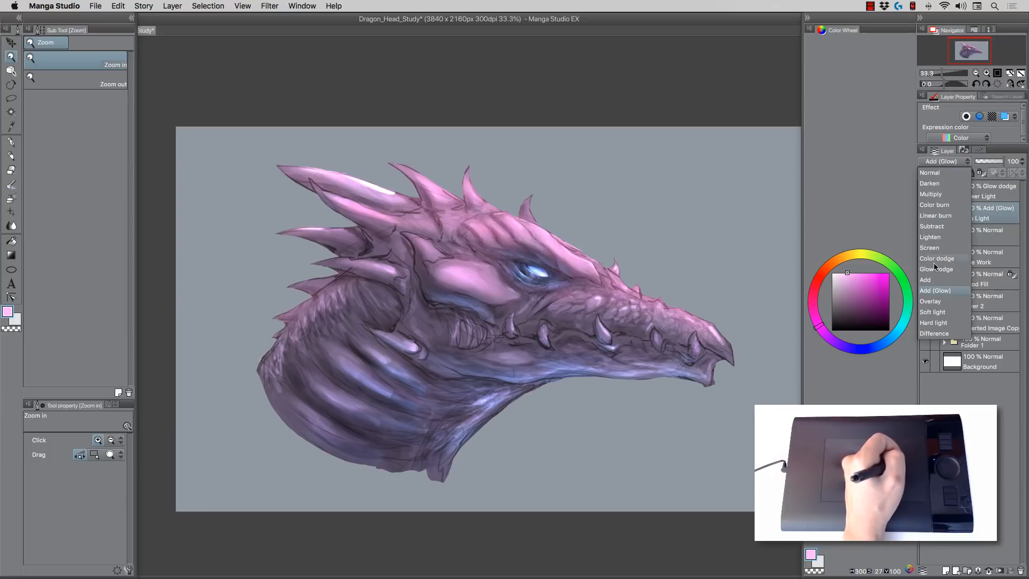
left_click(933, 302)
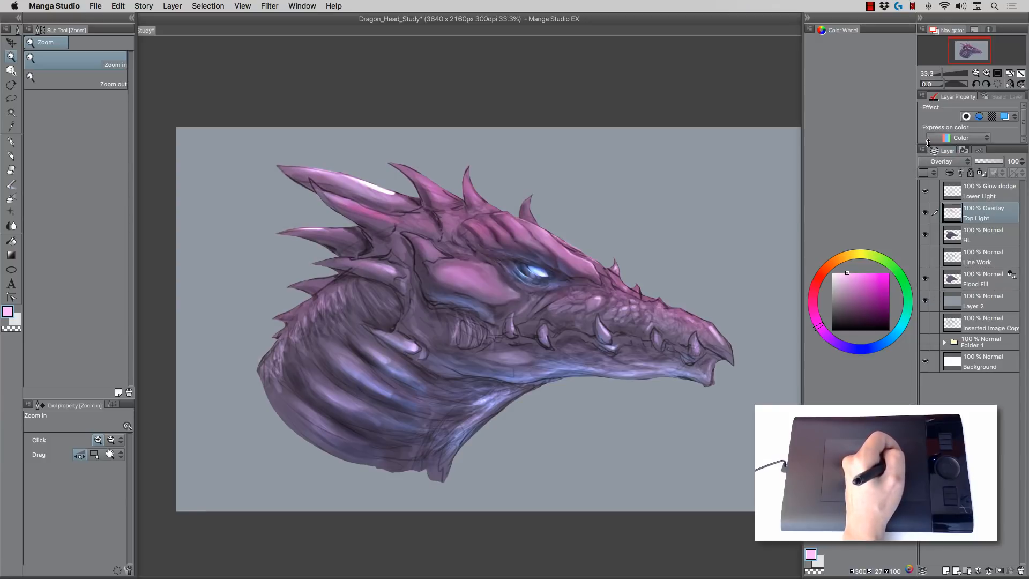
left_click(935, 162)
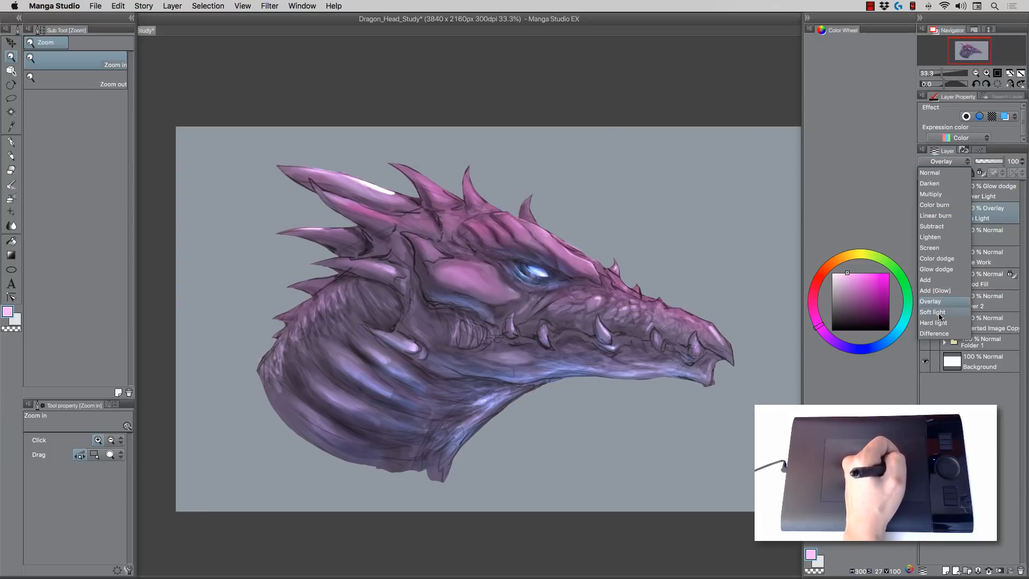
left_click(938, 323)
left_click(935, 162)
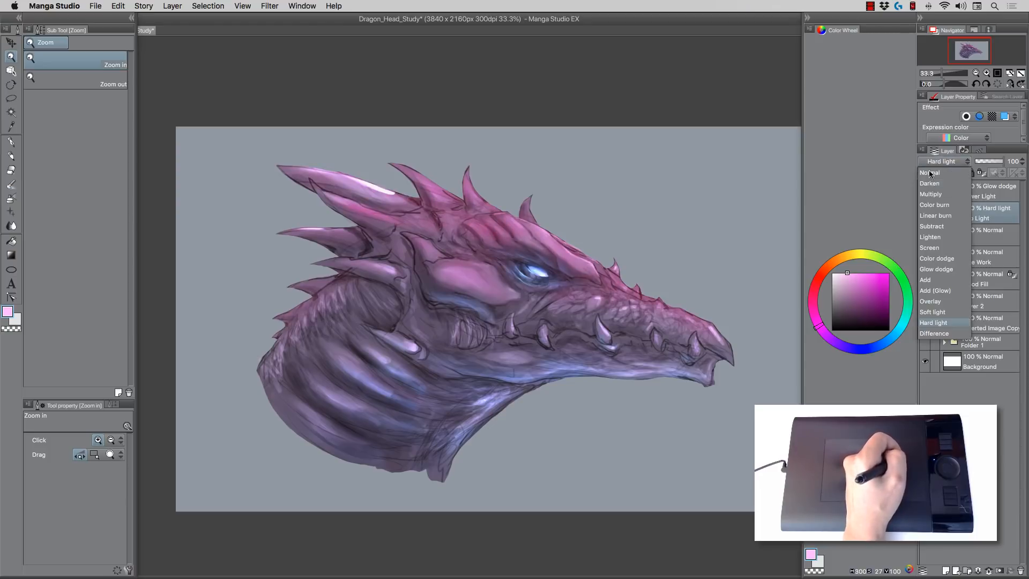
left_click(935, 204)
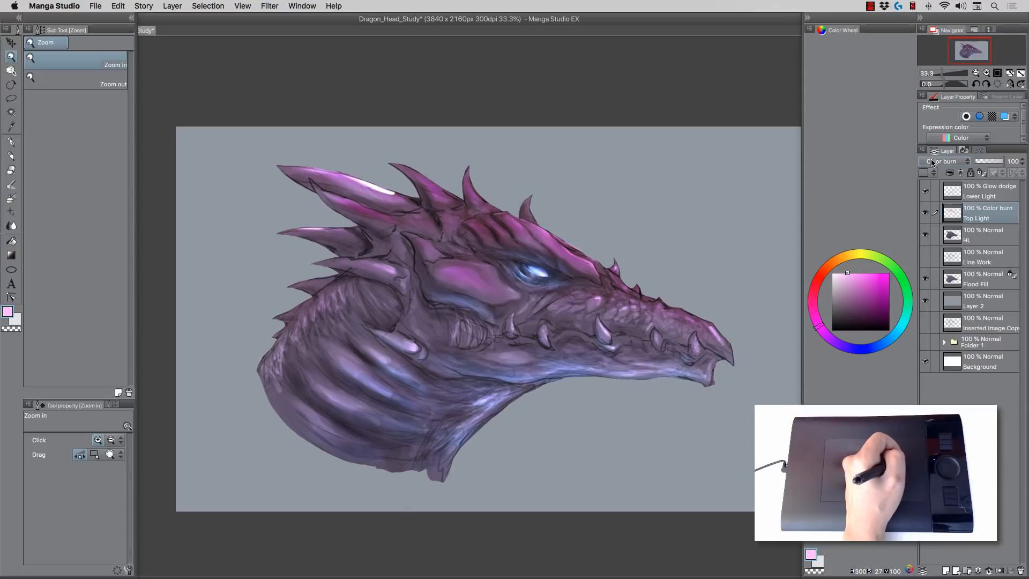
left_click(933, 162)
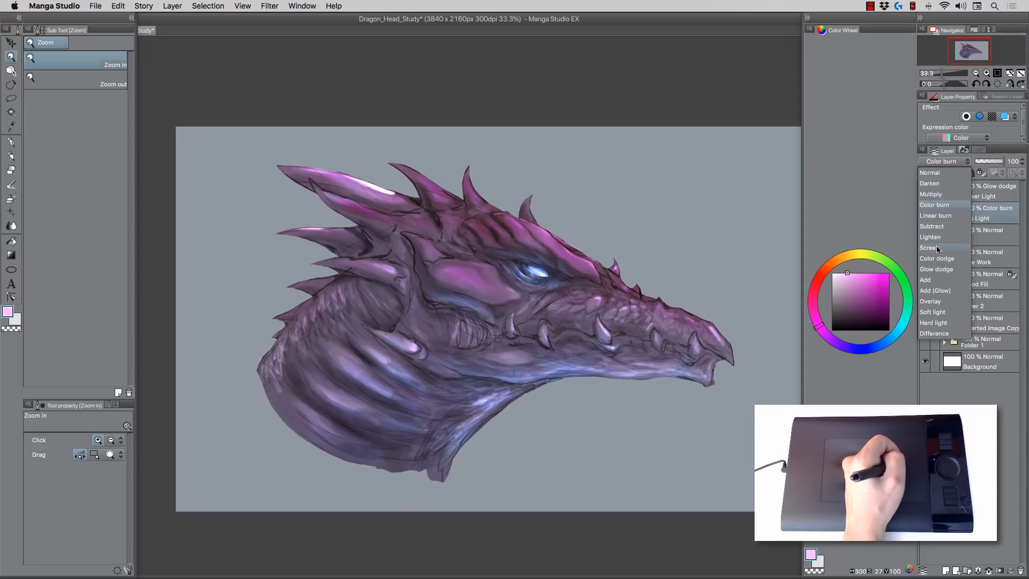
left_click(937, 260)
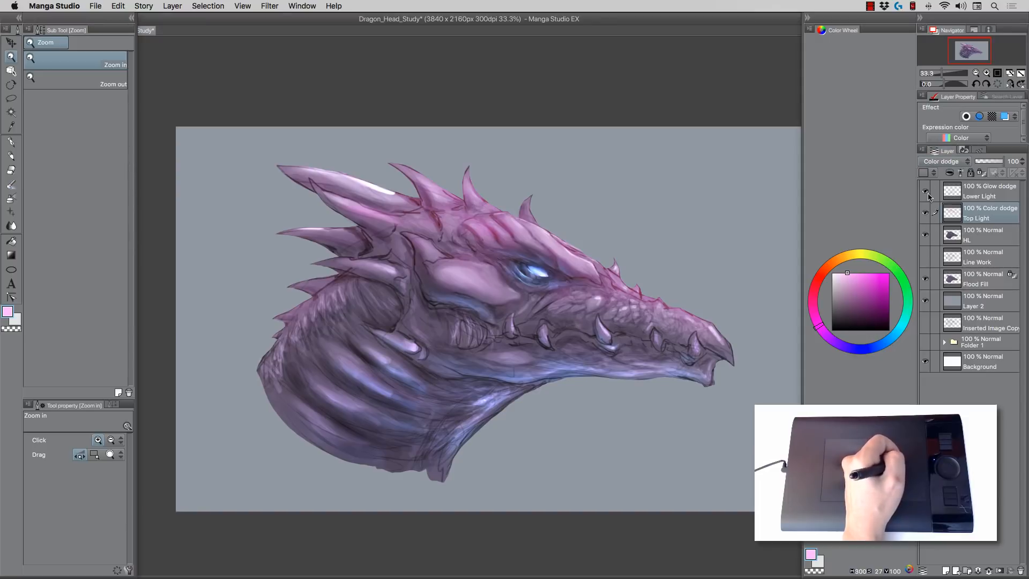
left_click(941, 161)
left_click(937, 264)
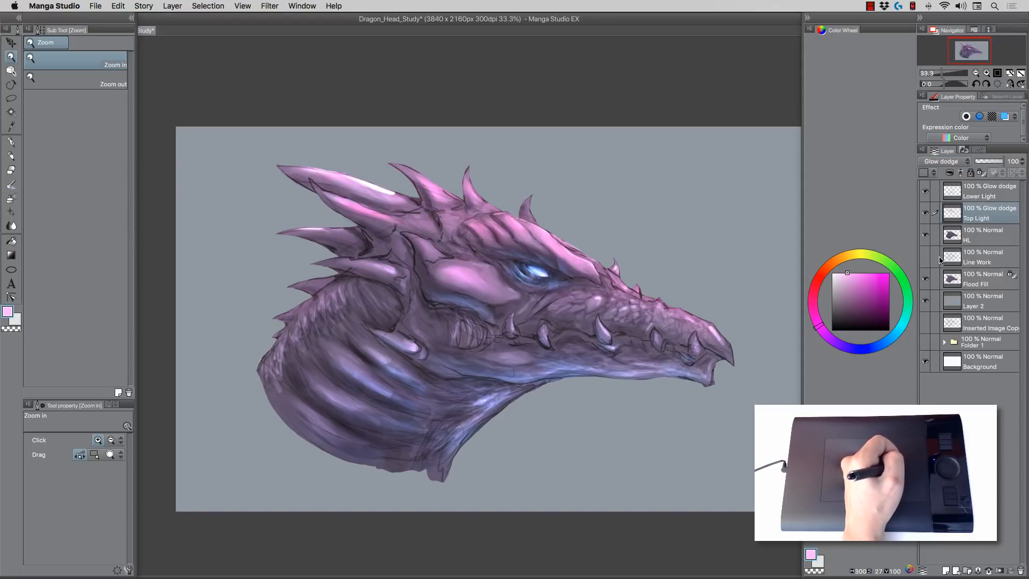
Step: Duplicate the Top Light layer and set the copy's blending mode to Overlay after trying Add (Glow)
left_click_drag(974, 220, 947, 570)
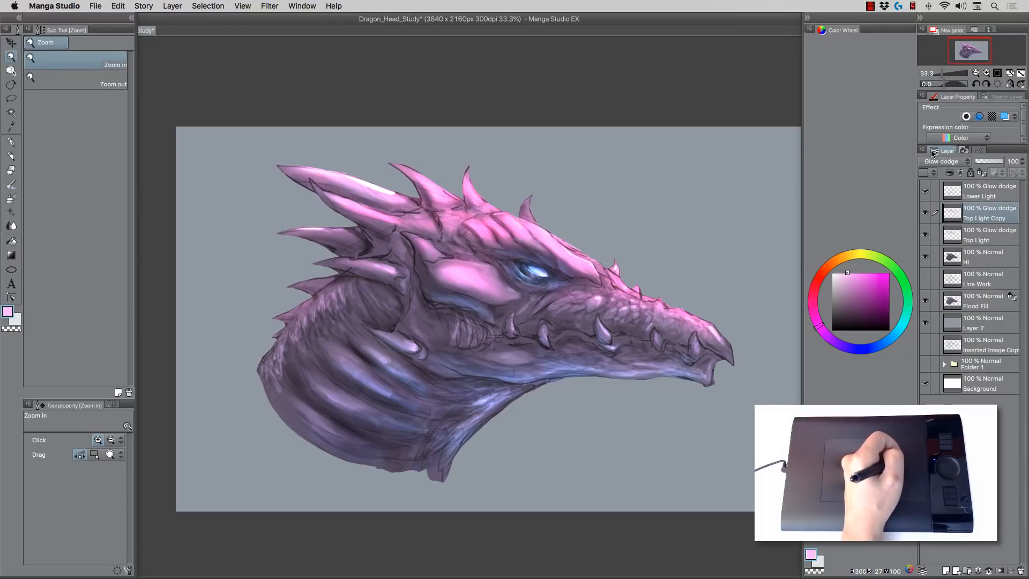
left_click(941, 162)
left_click(941, 290)
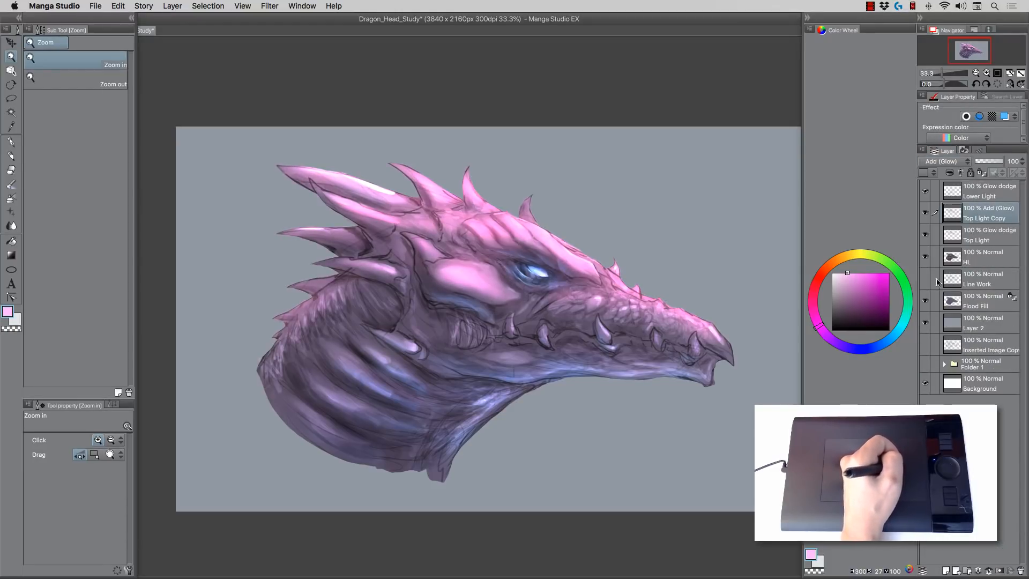
left_click(941, 161)
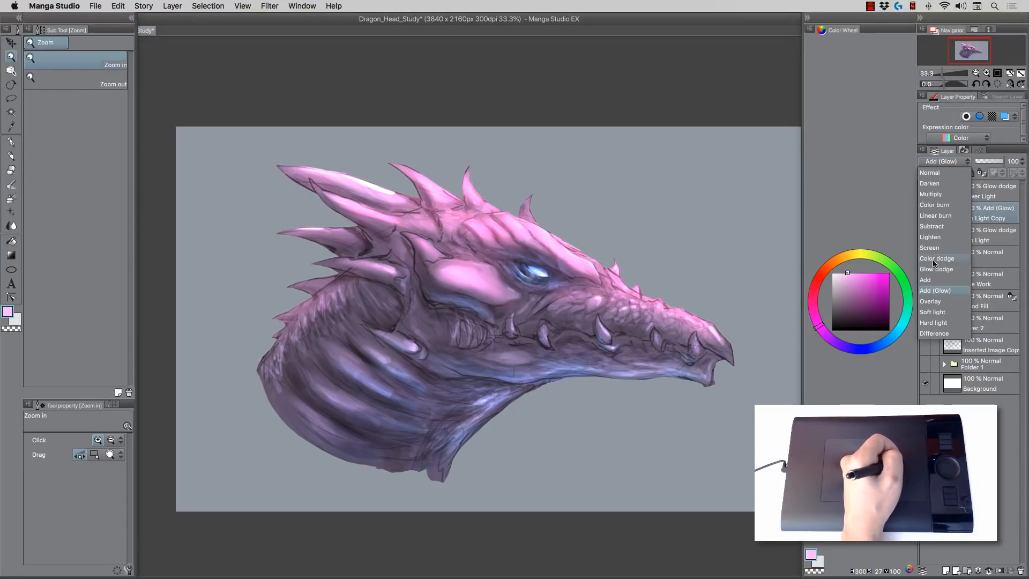
left_click(934, 298)
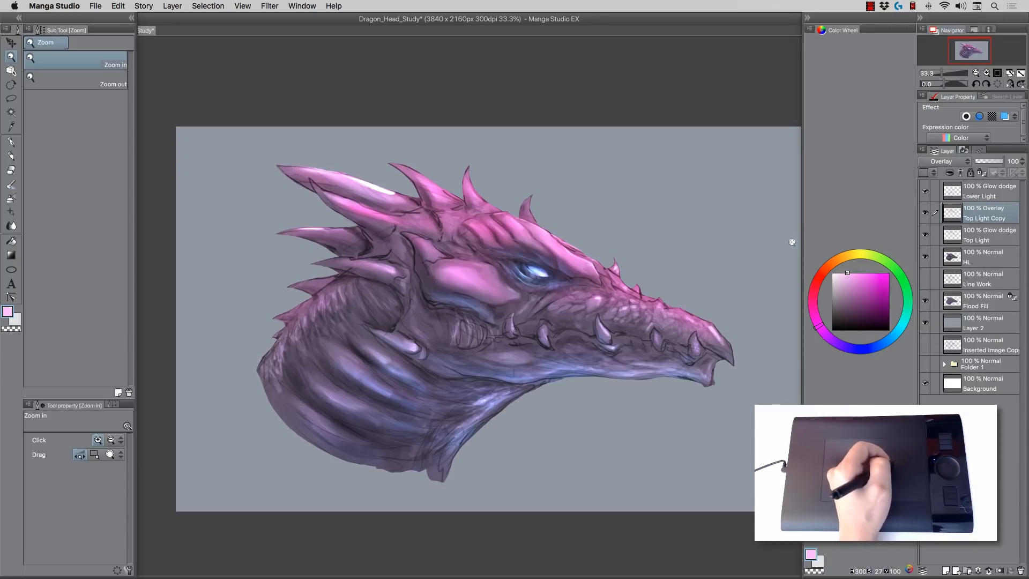
Step: Choose a warm red drawing color with hue 358, saturation 66 and value 85
left_click(857, 295)
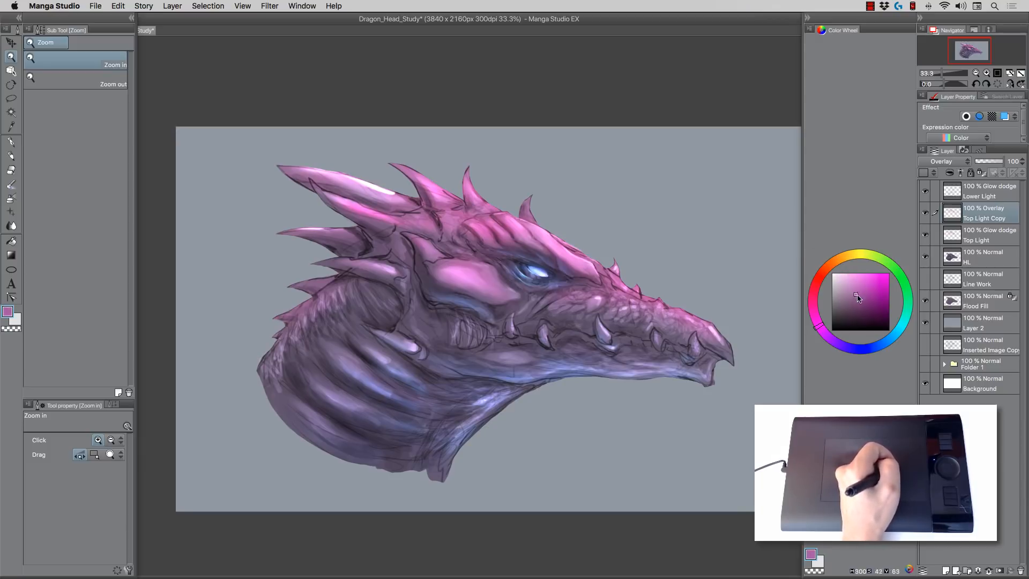
left_click(830, 263)
mouse_move(864, 298)
left_mouse_down()
mouse_move(873, 292)
mouse_move(828, 264)
mouse_move(870, 282)
mouse_move(815, 279)
left_mouse_up()
left_click(836, 258)
left_click(820, 272)
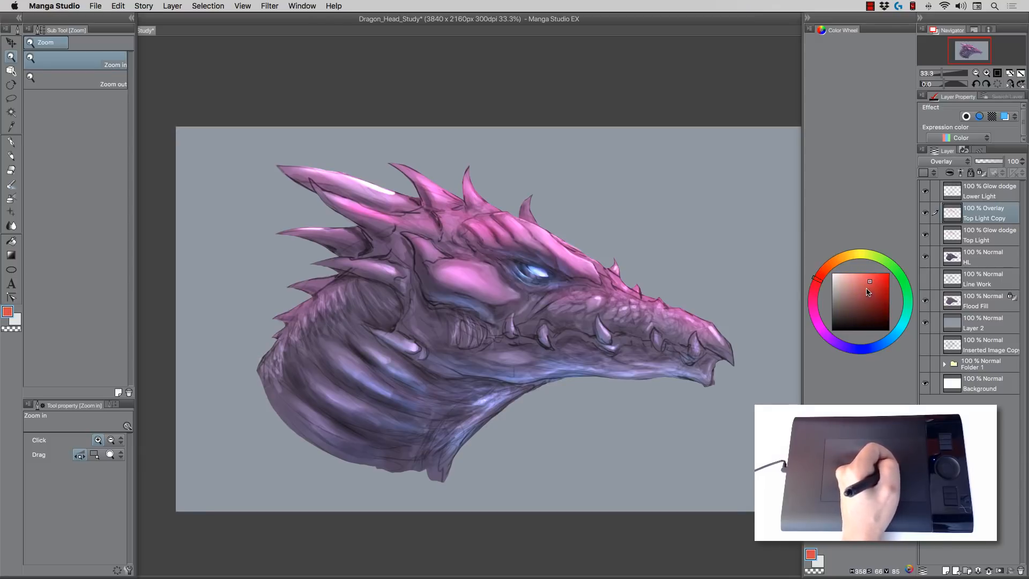
Step: Paint red light over the brow and upper snout on the Top Light copy with the Stronger airbrush at size 8
left_click(12, 210)
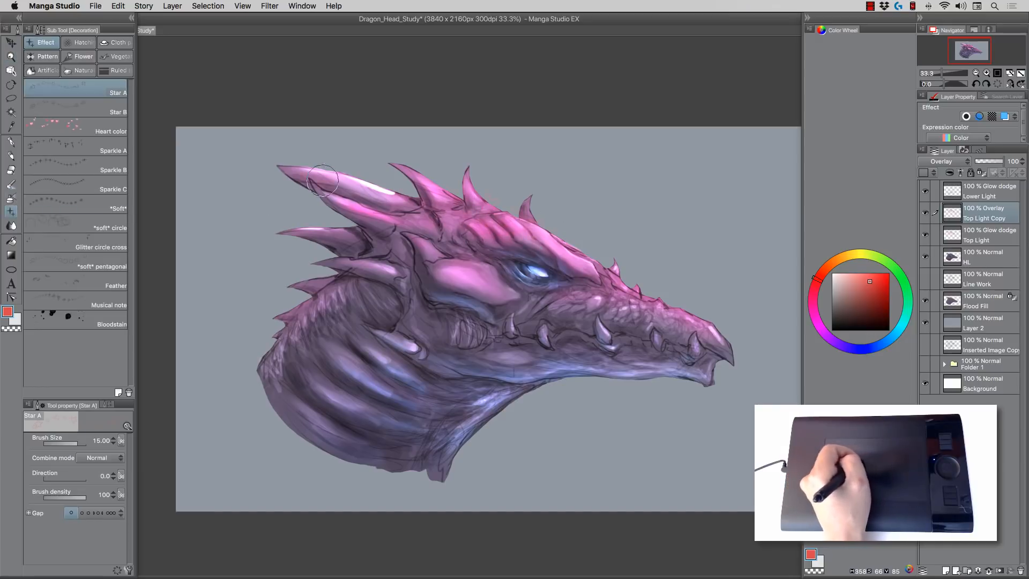
mouse_move(270, 171)
left_mouse_down()
mouse_move(542, 219)
mouse_move(577, 244)
left_mouse_up()
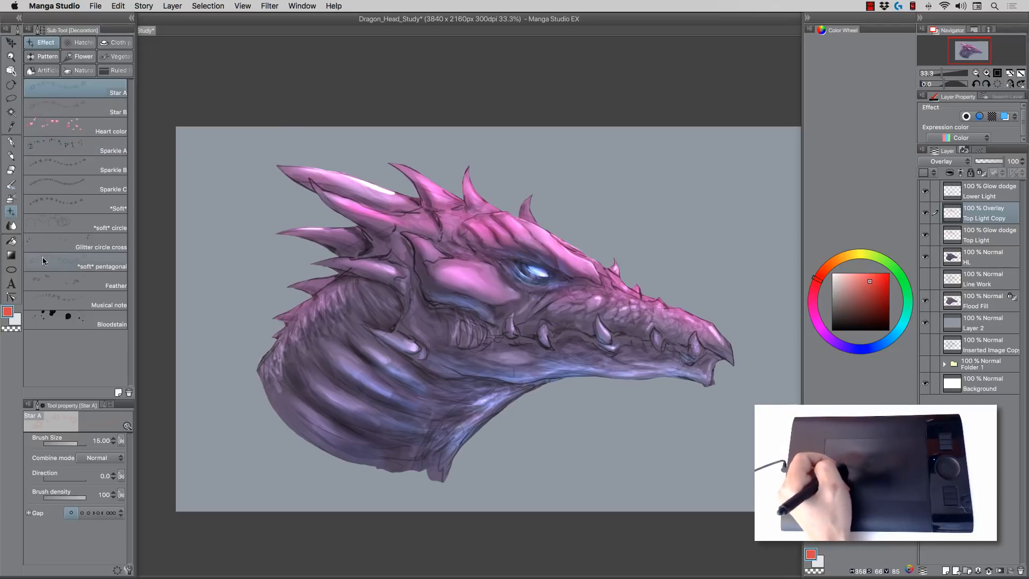
left_click(12, 199)
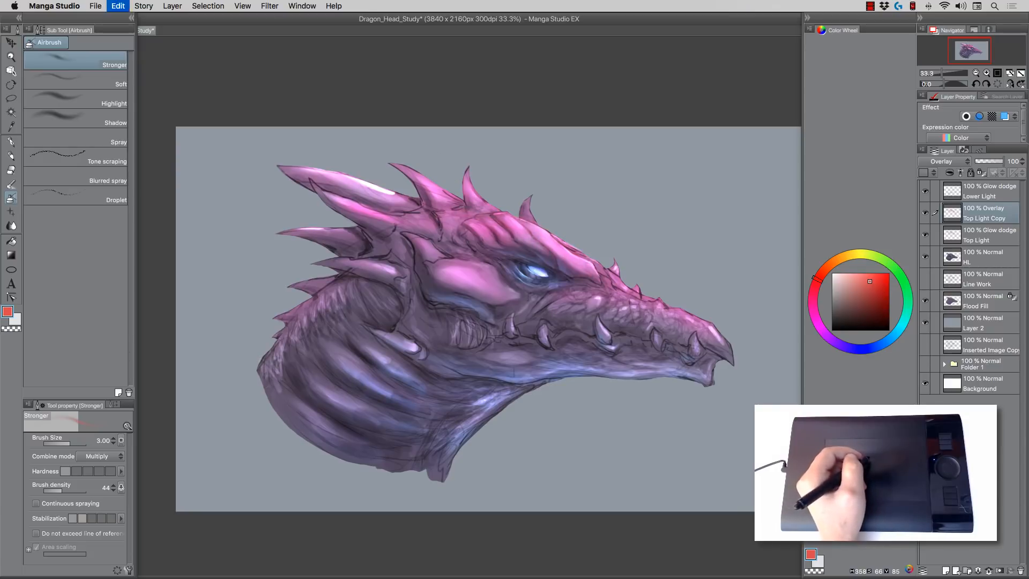
key("]")
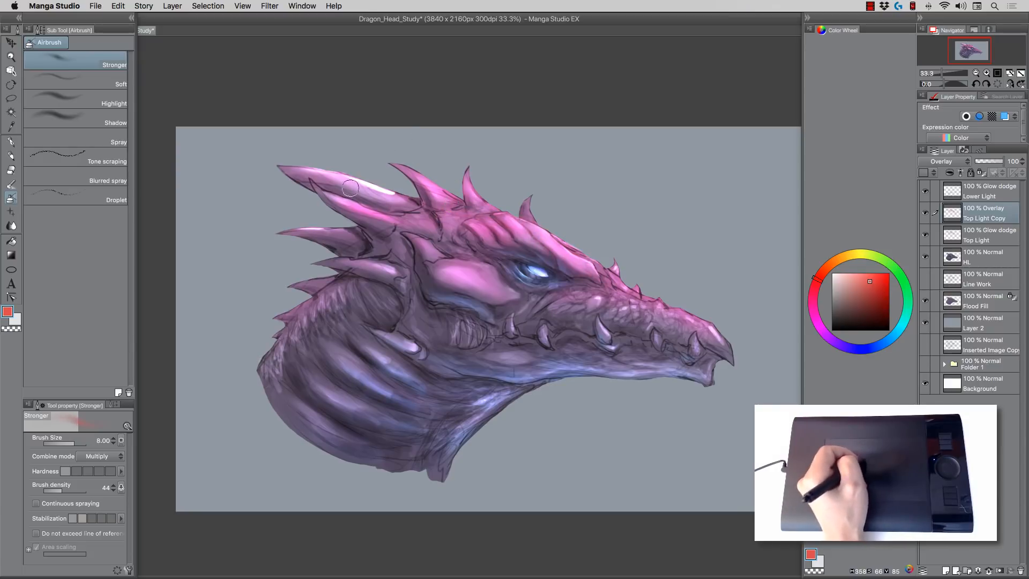
left_click_drag(587, 262, 589, 284)
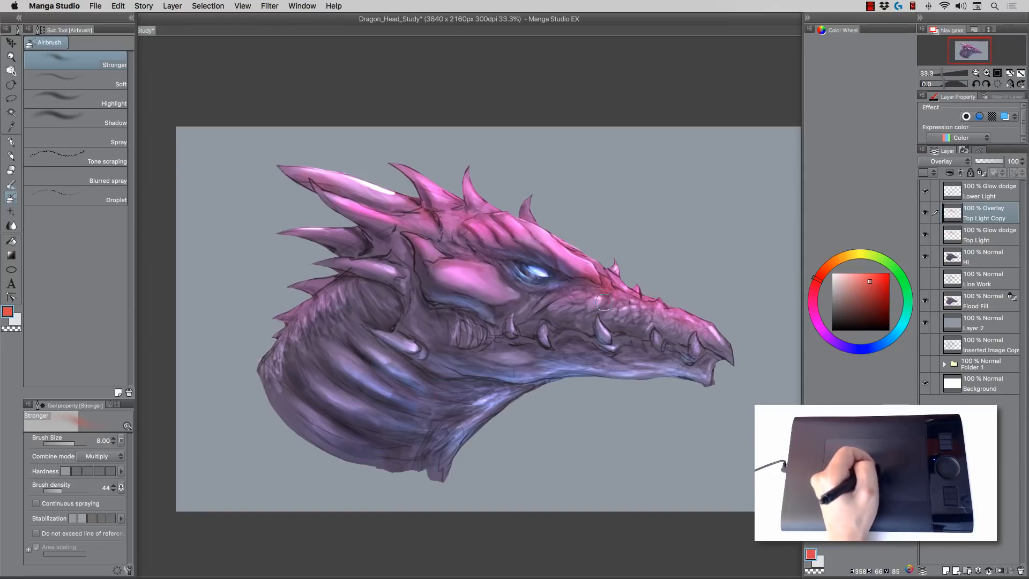
left_click_drag(636, 317, 630, 314)
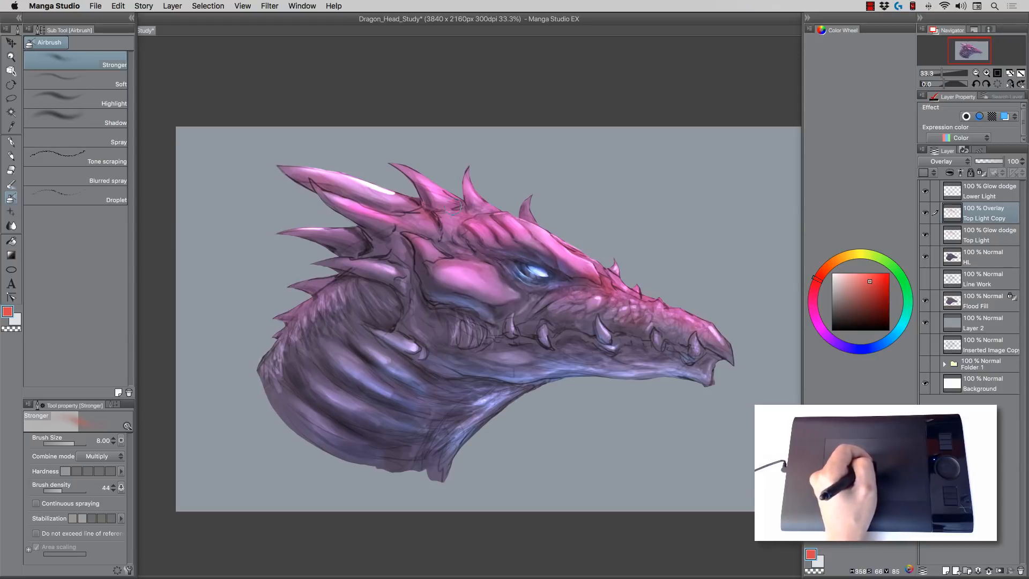
Step: Paint red light over the rear horns and back of the neck, using brush size 10 on the neck, and lower Top Light Copy's opacity to 59%
left_click_drag(360, 177, 344, 184)
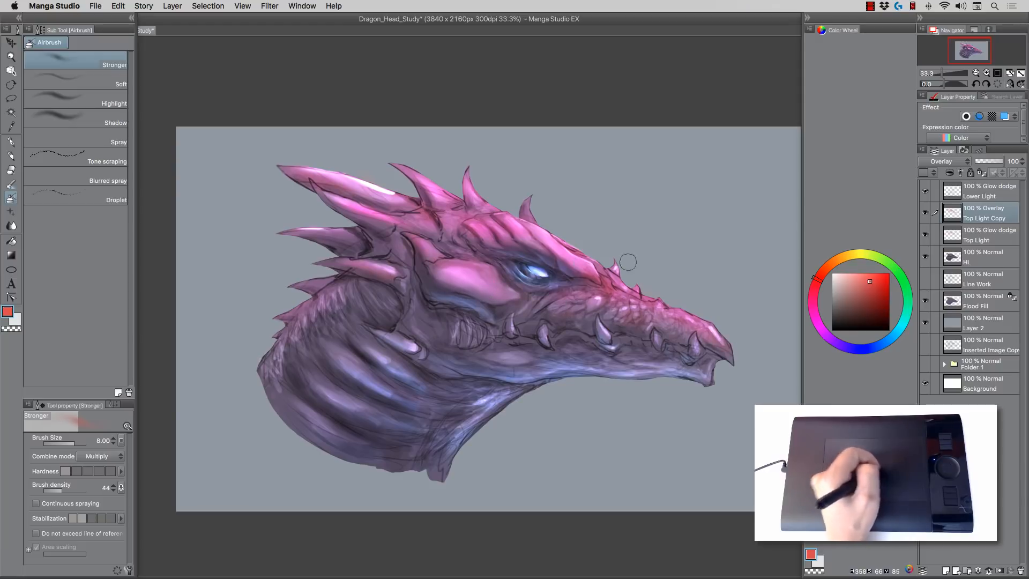
left_click_drag(998, 163, 995, 160)
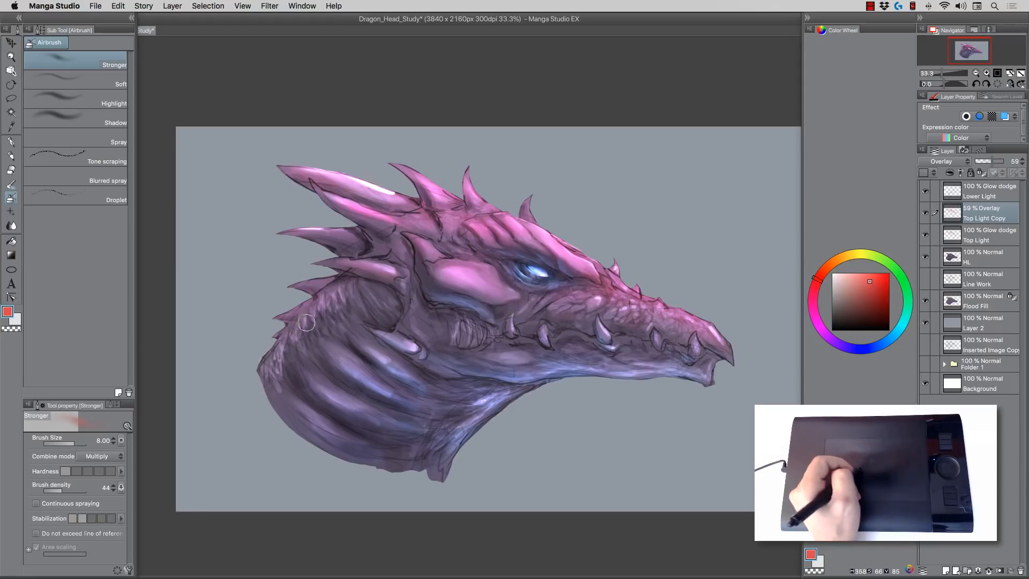
key("bracketright")
mouse_move(319, 314)
left_mouse_down()
mouse_move(307, 339)
mouse_move(337, 310)
mouse_move(289, 351)
mouse_move(281, 384)
mouse_move(334, 293)
mouse_move(312, 332)
left_mouse_up()
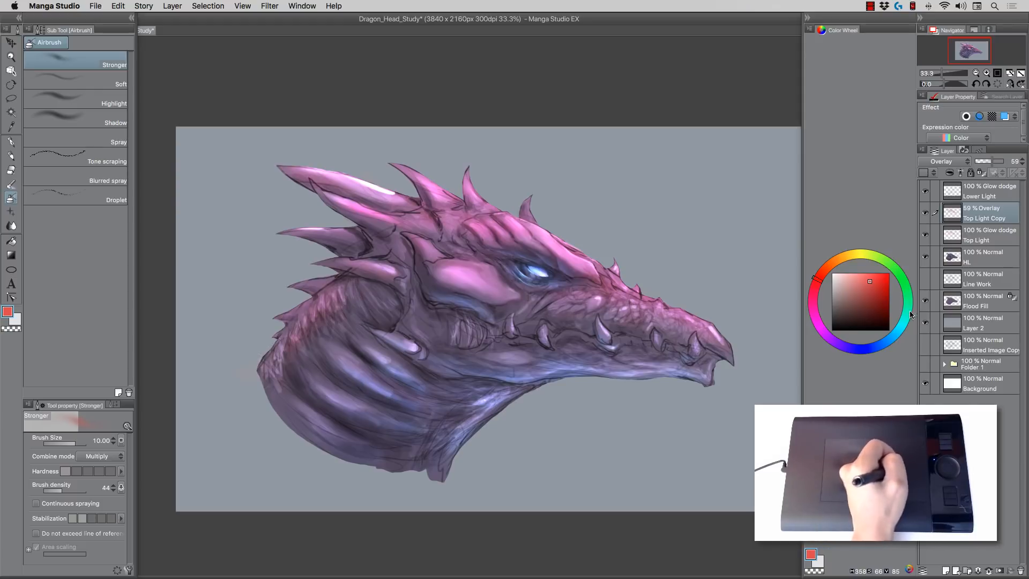
Step: Choose a dark blue drawing color with hue 222, saturation 57 and value 46, and set the airbrush size to 7
left_click(875, 347)
left_click(864, 306)
left_click(865, 304)
key("[")
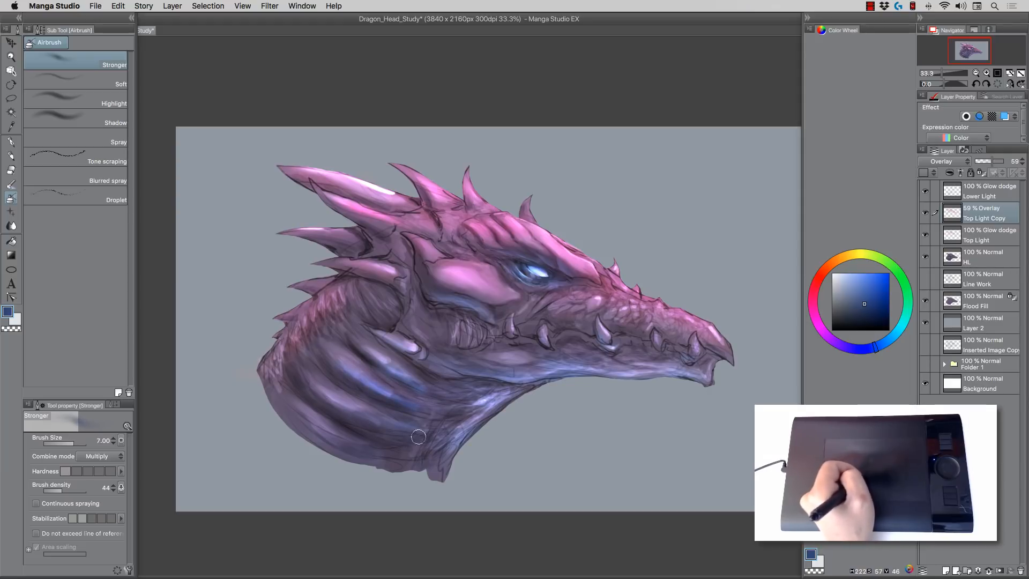
Step: Airbrush dark blue over the neck, jaw and cheek on Top Light Copy with the Stronger brush at sizes 7 to 12
key("bracketright")
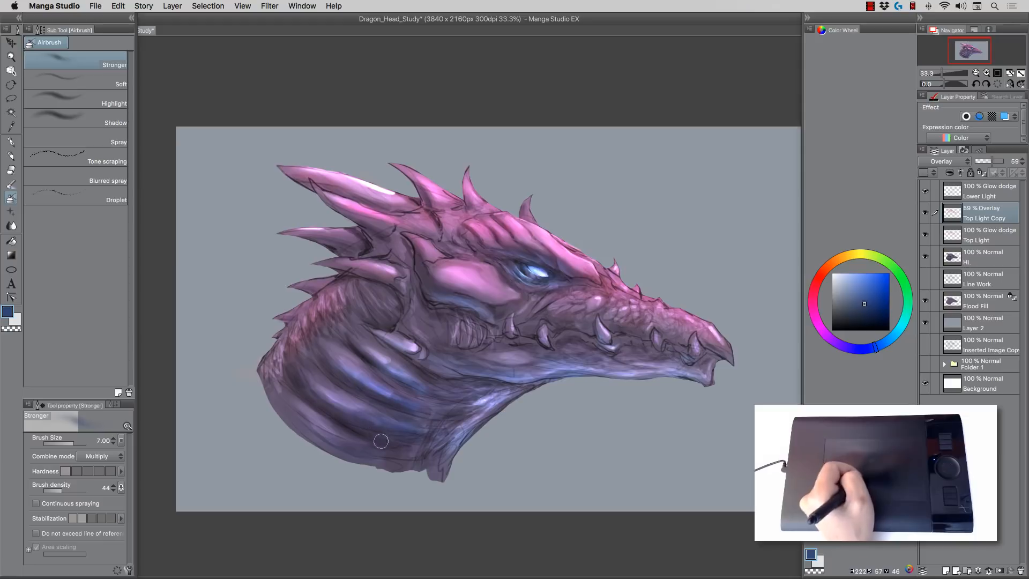
key("bracketleft")
key("bracketleft")
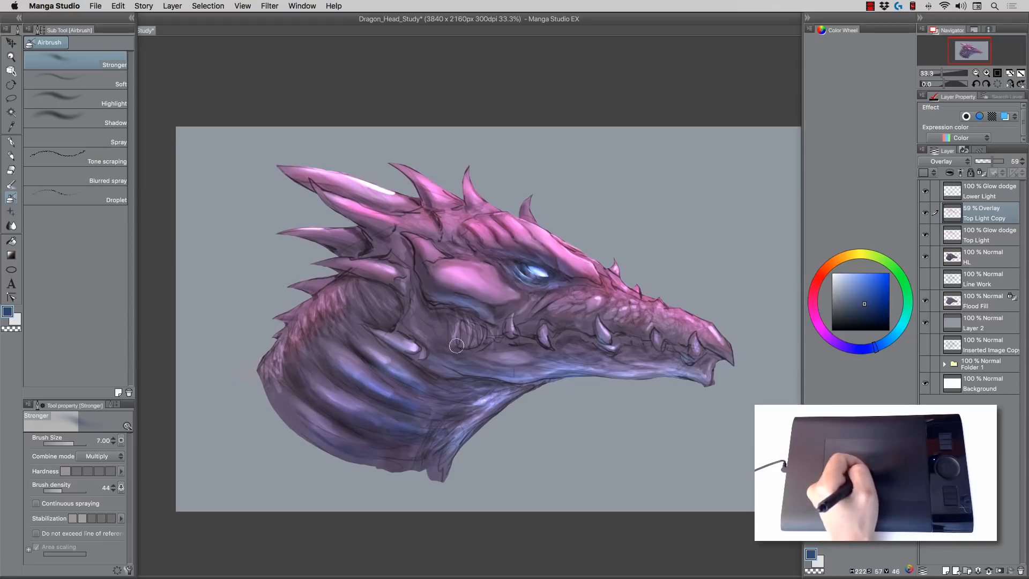
key("bracketright")
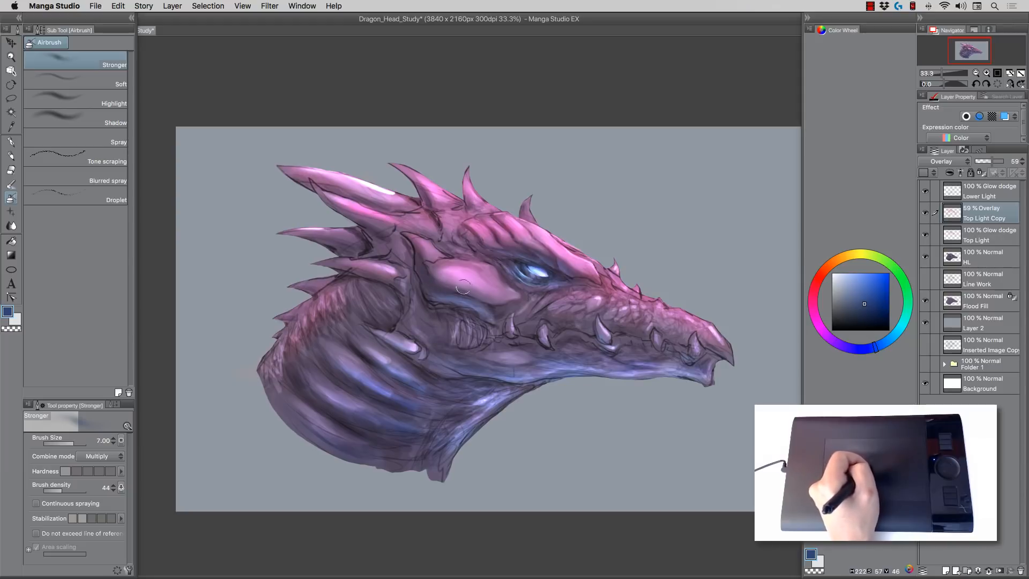
key("bracketright")
key("bracketright")
key("bracketright")
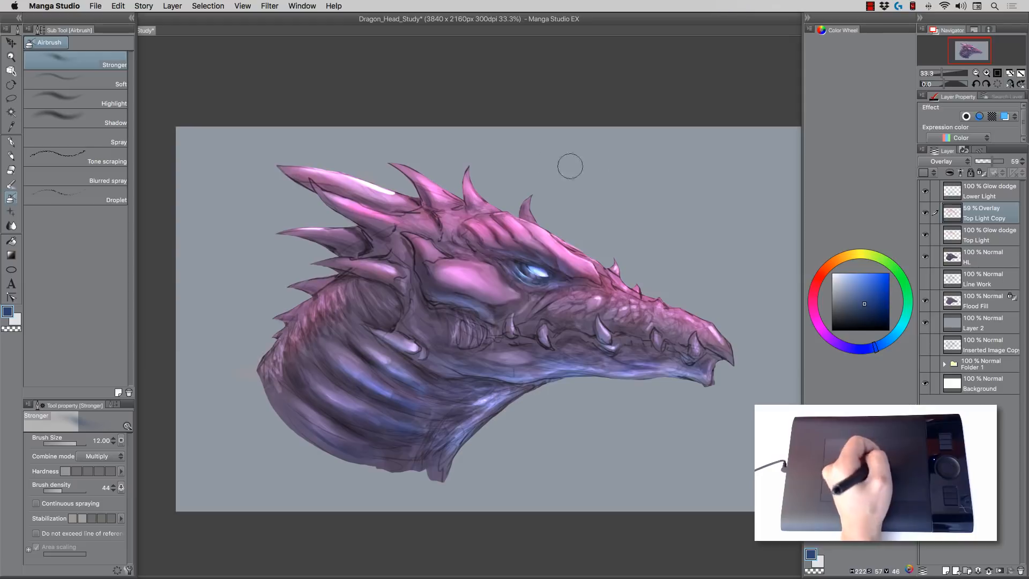
Step: Add a Details layer above Lower Light and draw sampled-color strokes on the small crown spikes with the Darker pencil
left_click(10, 57)
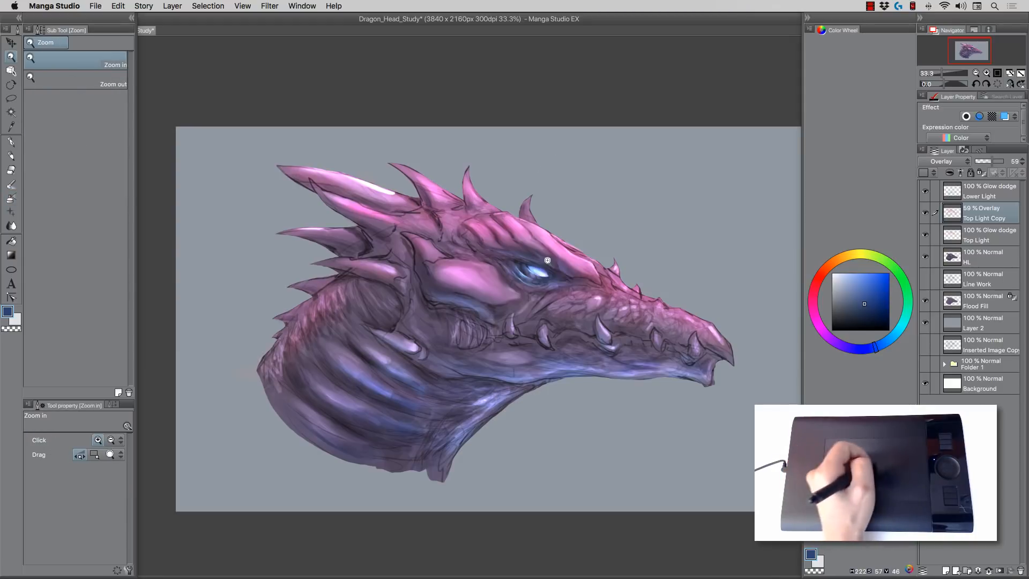
left_click(635, 300)
left_click_drag(635, 300, 477, 240)
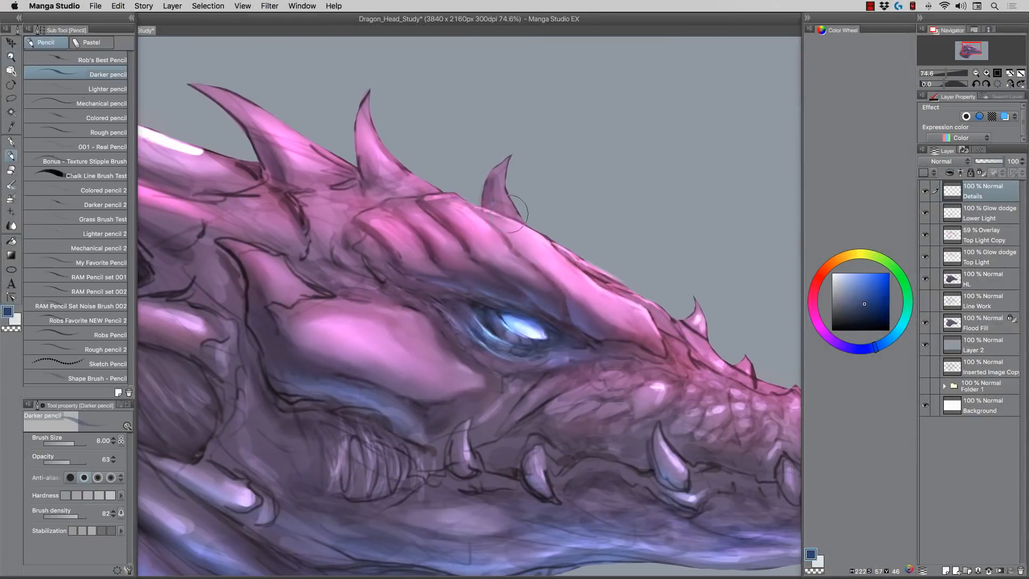
left_click(456, 201, "alt")
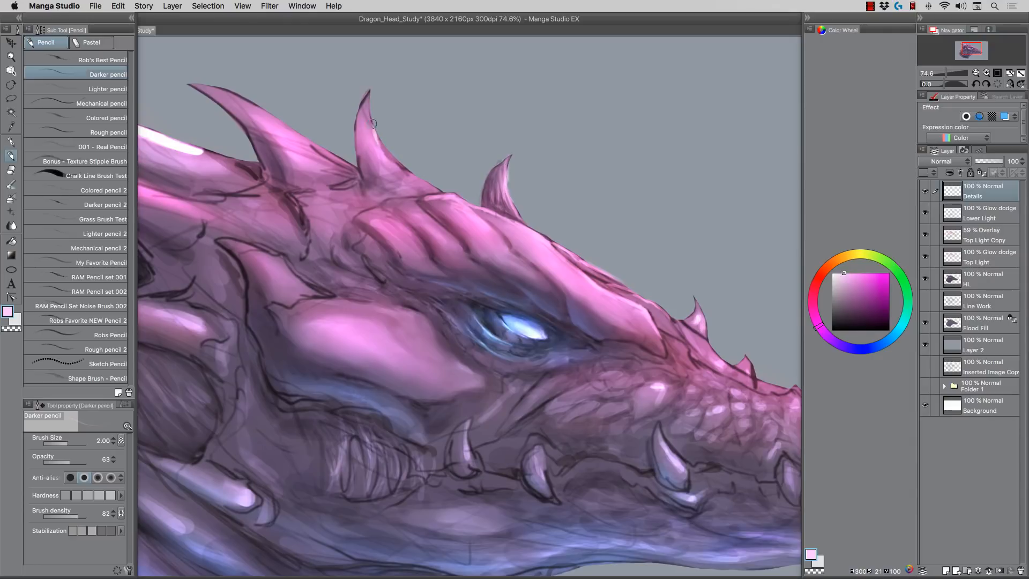
left_click_drag(373, 124, 391, 167)
left_click(362, 174, "alt")
mouse_move(368, 114)
left_mouse_down()
mouse_move(358, 152)
mouse_move(373, 170)
left_mouse_up()
left_click(360, 172, "alt")
Step: Lock the HL layer's transparent pixels and blend the line work on the crown spikes, their bases and the upper snout
key("j")
left_click(970, 278)
left_click(982, 173)
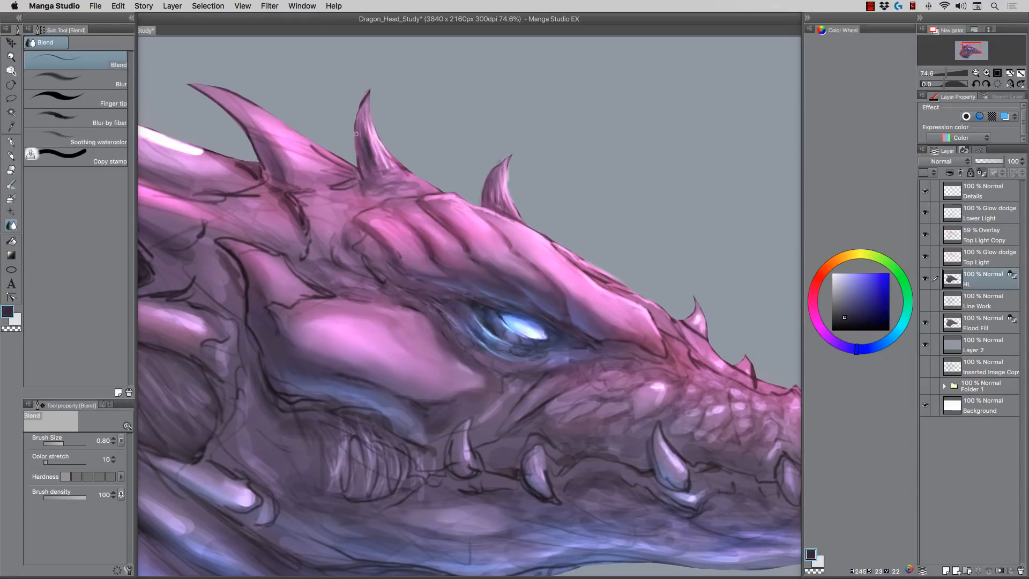
left_click_drag(356, 134, 368, 91)
left_click_drag(192, 85, 284, 137)
left_click_drag(295, 143, 351, 173)
left_click_drag(296, 201, 319, 231)
left_click_drag(668, 315, 708, 339)
Step: Select the HL layer's painted area and draw sampled pink Darker pencil strokes on the large crown spike in the Details layer
left_click(952, 278, "super")
left_click(986, 197)
key("p")
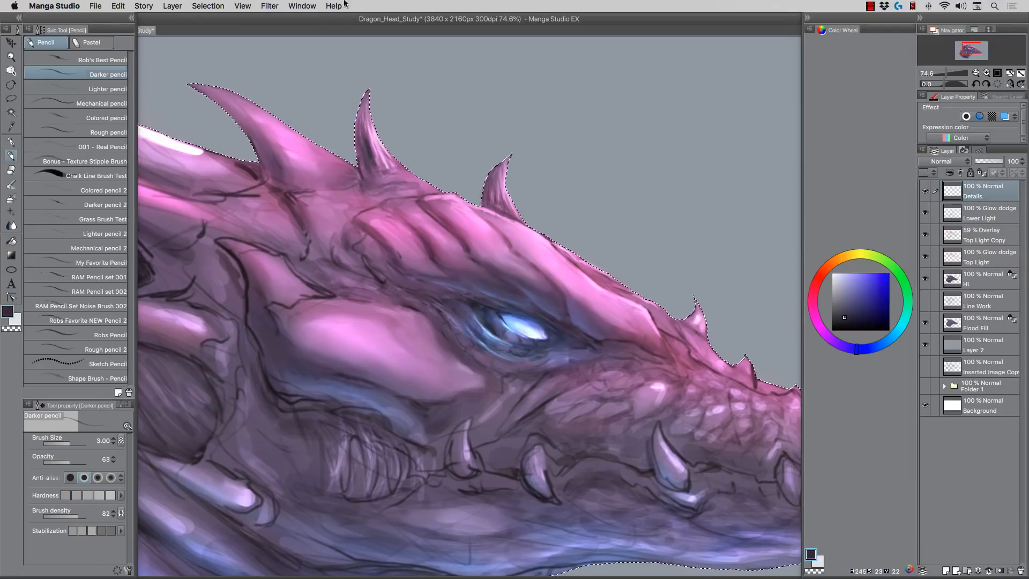
left_click(279, 156, "alt")
left_click_drag(225, 107, 300, 161)
key("j")
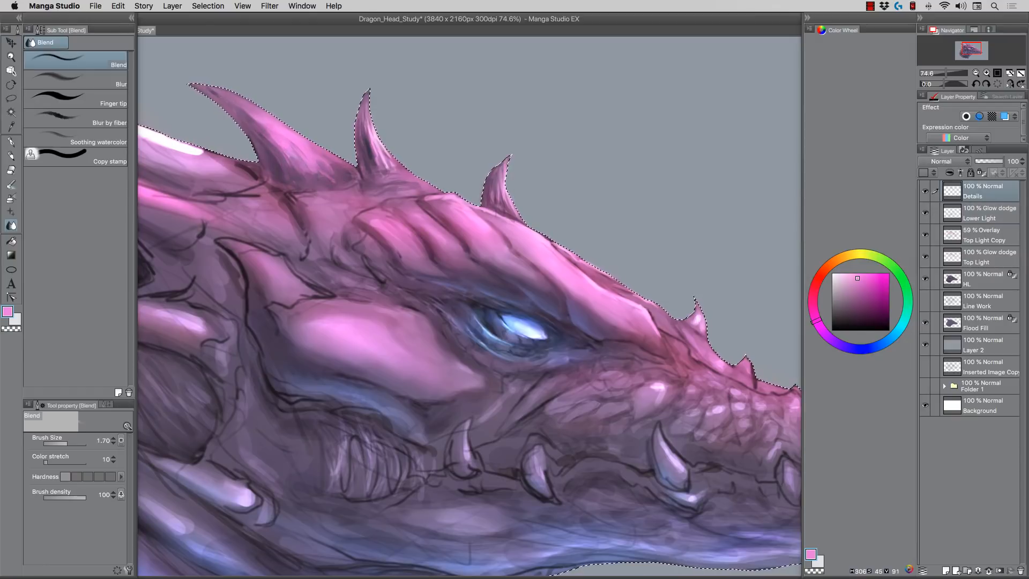
Step: Clear the selection, merge the layers from Details down to HL into one Details layer, and lock its transparent pixels
key("super+d")
left_click(986, 284, "shift")
key("shift+alt+e")
left_click(981, 172)
Step: Draw pink streaks along the two larger crown spikes and their bases with the Darker pencil
key("p")
left_click_drag(215, 91, 274, 135)
left_click_drag(370, 123, 367, 169)
left_click_drag(261, 175, 281, 188)
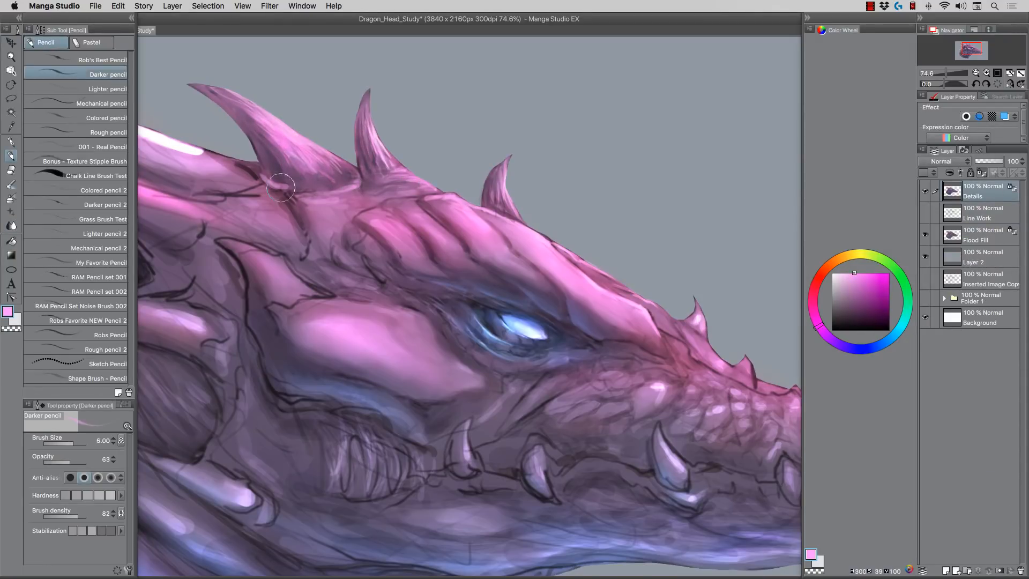
Step: Blend the line work around the teeth, the upper brow and the bases of the crown spikes
key("j")
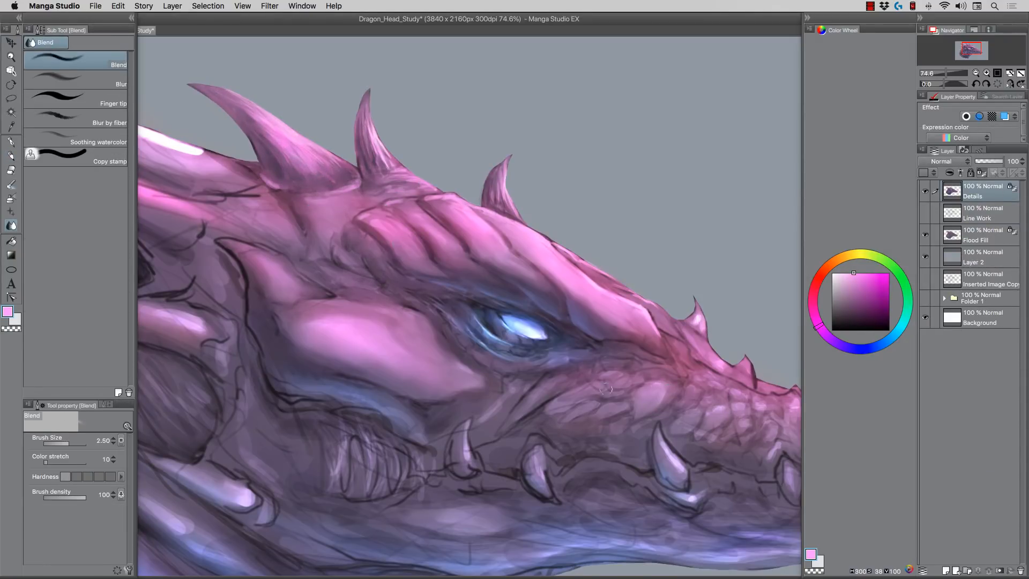
left_click_drag(451, 442, 454, 474)
left_click_drag(525, 461, 556, 503)
left_click_drag(429, 204, 530, 223)
mouse_move(529, 226)
left_mouse_down()
mouse_move(493, 255)
mouse_move(528, 252)
left_mouse_up()
left_click_drag(351, 173, 376, 228)
Step: Paint over the remaining brow, cheek and forehead lines with sampled colors using the Darker pencil
key("p")
left_click(436, 293, "alt")
left_click_drag(432, 270, 447, 279)
left_click_drag(614, 298, 649, 330)
left_click(472, 257, "alt")
left_click_drag(383, 176, 457, 221)
mouse_move(513, 250)
left_mouse_down()
mouse_move(558, 276)
mouse_move(598, 275)
left_mouse_up()
left_click(696, 262, "alt")
left_click_drag(394, 180, 432, 212)
Step: Blend the dark outlines around the cheek, jaw muscle and rear horn bases into the surrounding skin
key("j")
left_click_drag(595, 278, 606, 295)
mouse_move(368, 166)
left_mouse_down()
mouse_move(388, 178)
mouse_move(353, 163)
mouse_move(300, 263)
left_mouse_up()
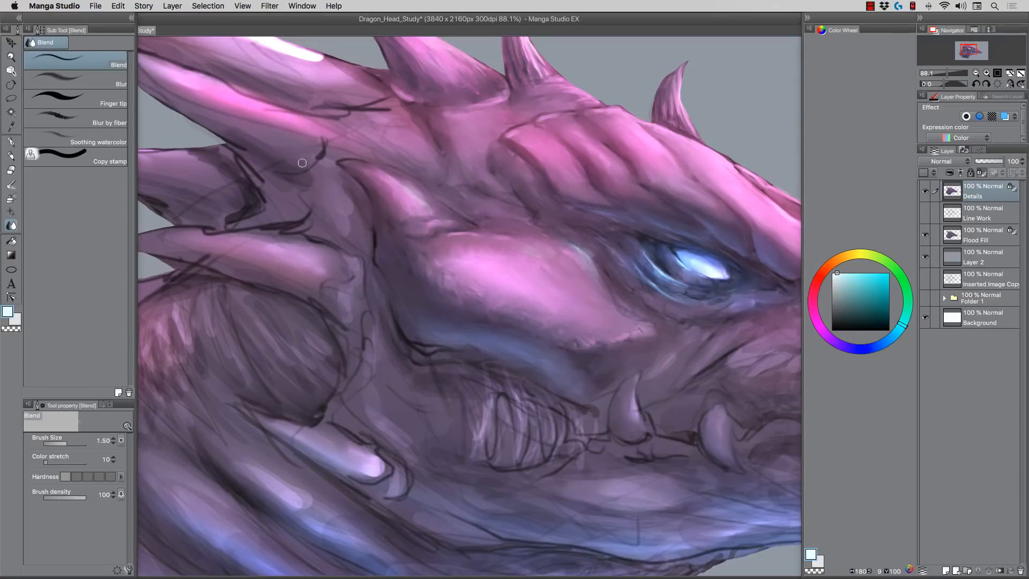
left_click_drag(324, 137, 317, 161)
left_click_drag(390, 109, 321, 116)
left_click_drag(351, 77, 266, 51)
left_click_drag(333, 60, 381, 85)
left_click_drag(491, 378, 504, 459)
left_click_drag(362, 182, 371, 204)
left_click_drag(482, 214, 568, 279)
left_click_drag(429, 300, 450, 300)
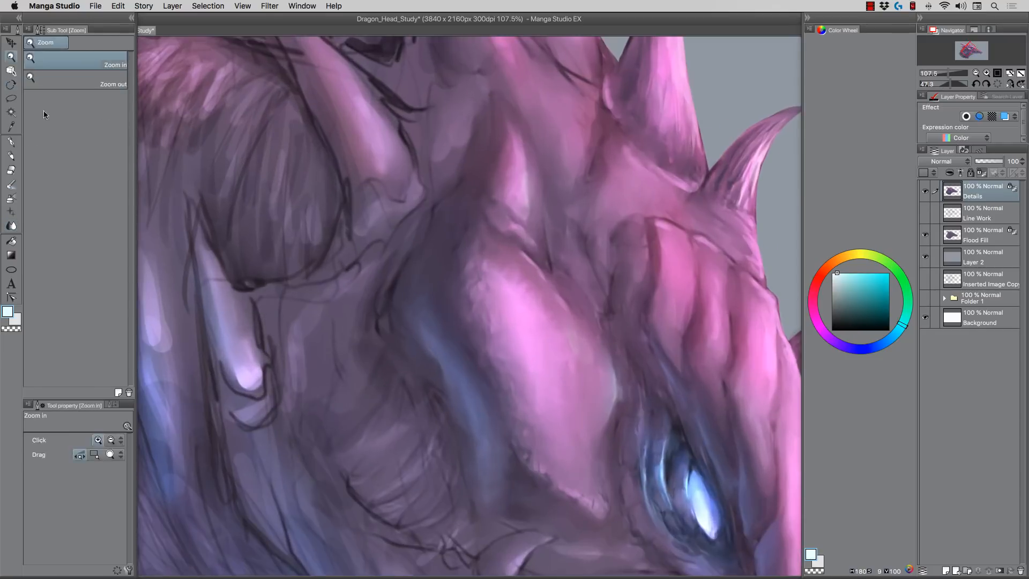
Step: Draw sampled pink highlight and shadow strokes on the small horn above the cheek with the Darker pencil
key("p")
left_click(467, 236, "alt")
left_click_drag(496, 161, 536, 258)
mouse_move(536, 145)
left_mouse_down()
mouse_move(563, 258)
mouse_move(541, 255)
left_mouse_up()
left_click(515, 177, "alt")
left_click_drag(541, 206, 476, 206)
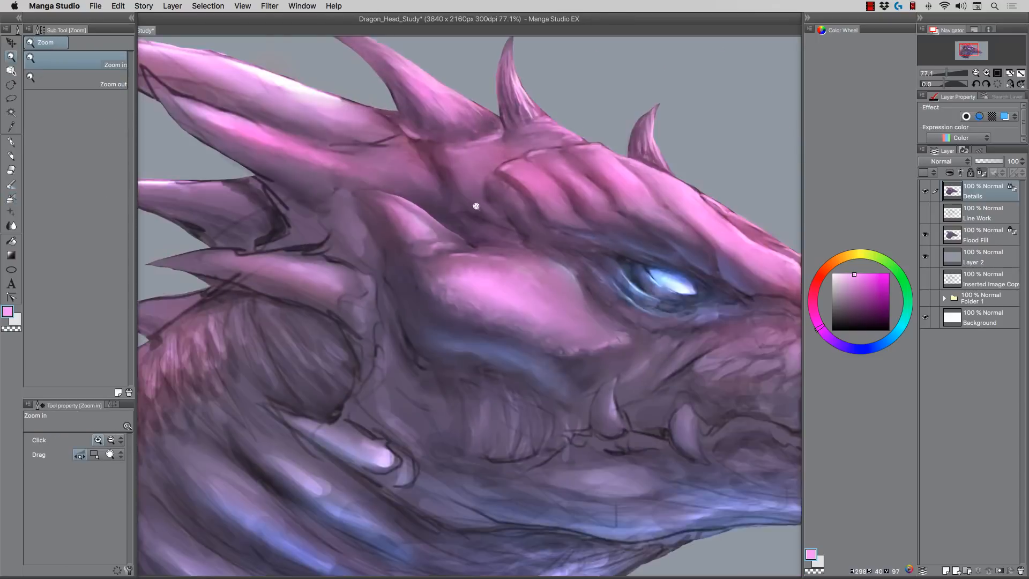
Step: Lasso the area behind the small horn above the cheek, following the horn's rear edge
left_click_drag(273, 166, 332, 166)
key("m")
mouse_move(402, 207)
left_mouse_down()
mouse_move(188, 223)
mouse_move(399, 202)
left_mouse_up()
key("b")
Step: Paint streaks with a sampled color on the small cheek horn and its base with the Darker pencil, and blend them
key("p")
left_click(481, 292, "alt")
mouse_move(520, 263)
left_mouse_down()
mouse_move(551, 294)
mouse_move(569, 335)
left_mouse_up()
left_click_drag(539, 256, 573, 298)
mouse_move(520, 257)
left_mouse_down()
mouse_move(482, 228)
mouse_move(558, 265)
mouse_move(560, 300)
mouse_move(507, 316)
left_mouse_up()
key("j")
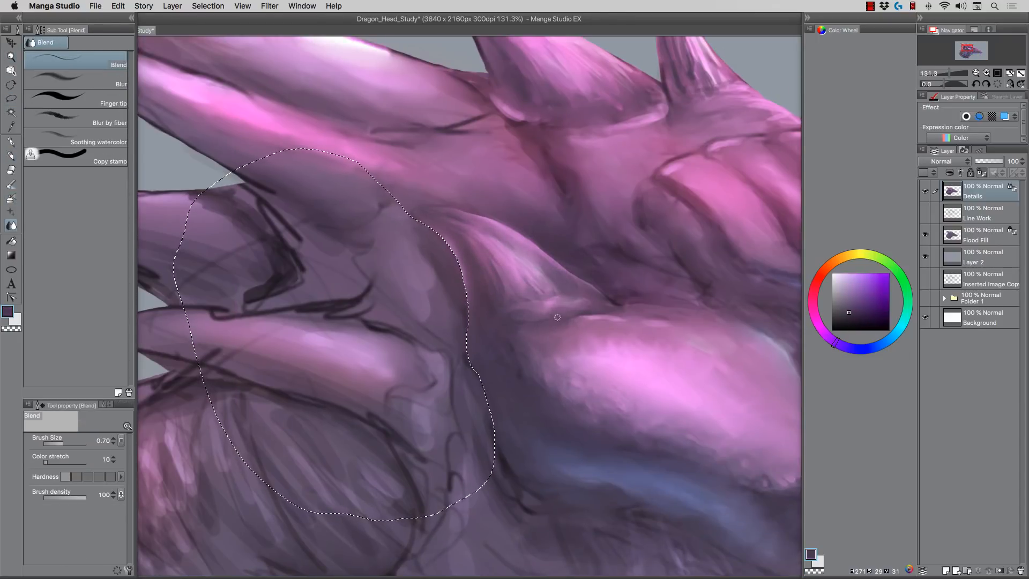
Step: Airbrush a sampled tone along the upper rear edge of the small cheek horn
key("b")
left_click(496, 236, "alt")
left_click_drag(454, 213, 420, 211)
left_click_drag(413, 213, 472, 218)
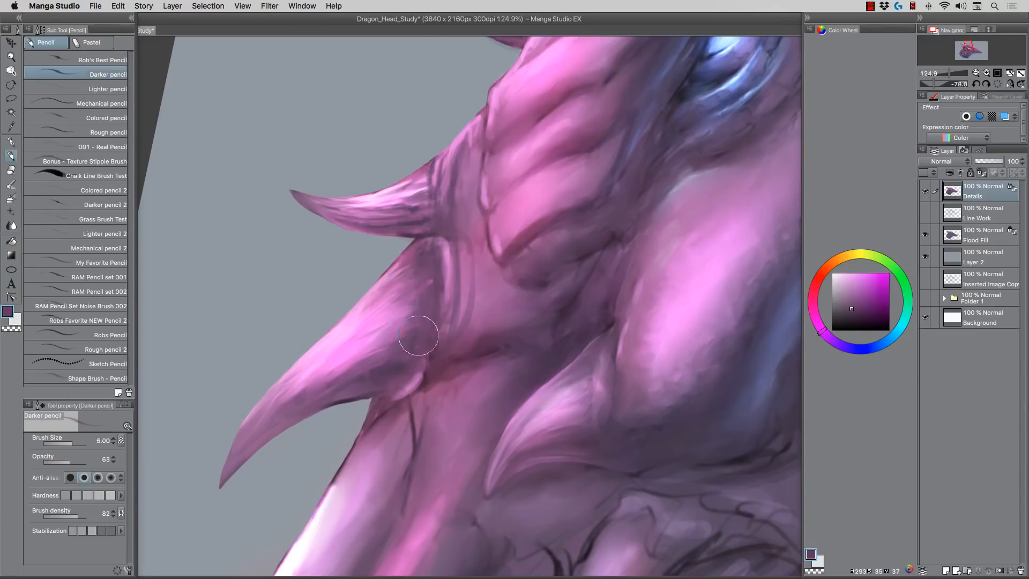
Step: Paint dark and pink skin folds between the crown spikes with the Darker pencil at sizes 5 and 7, and blend them
left_click_drag(418, 335, 418, 263)
left_click_drag(487, 266, 494, 341)
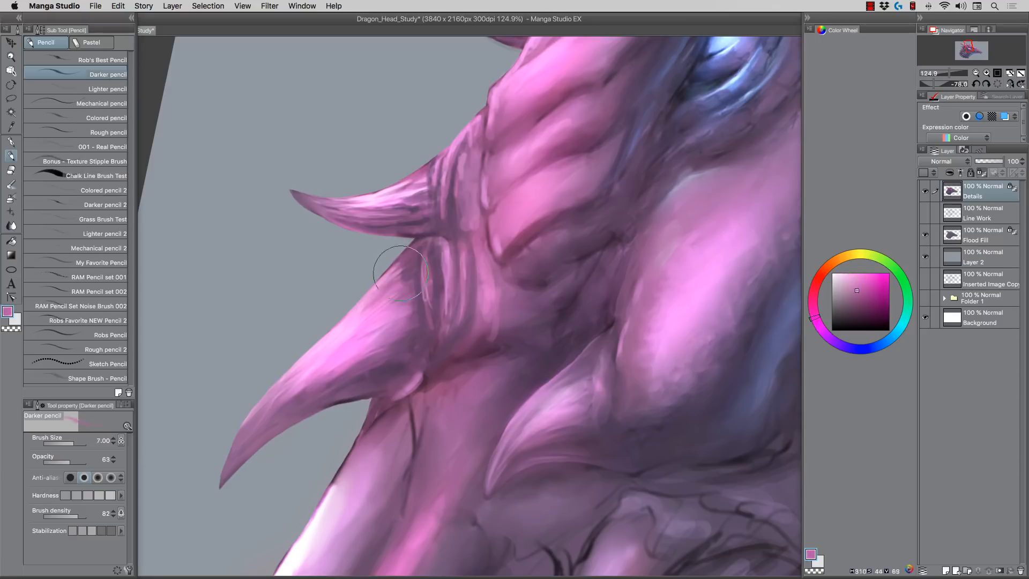
left_click_drag(413, 244, 397, 289)
key("j")
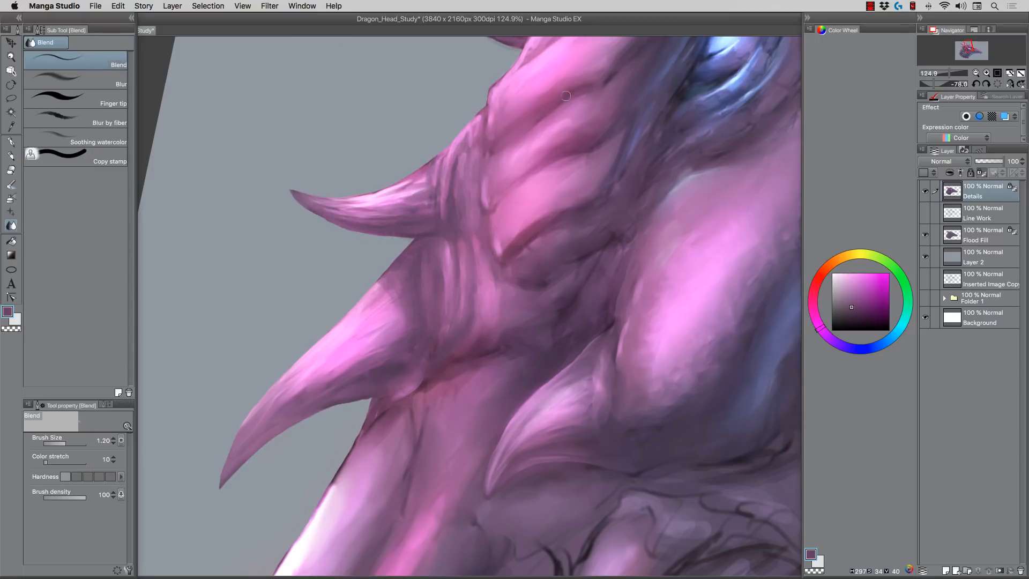
Step: Detail the selected brow ridges with pink pencil strokes and airbrush a pale Glow dodge highlight along their edge at size 7
key("p")
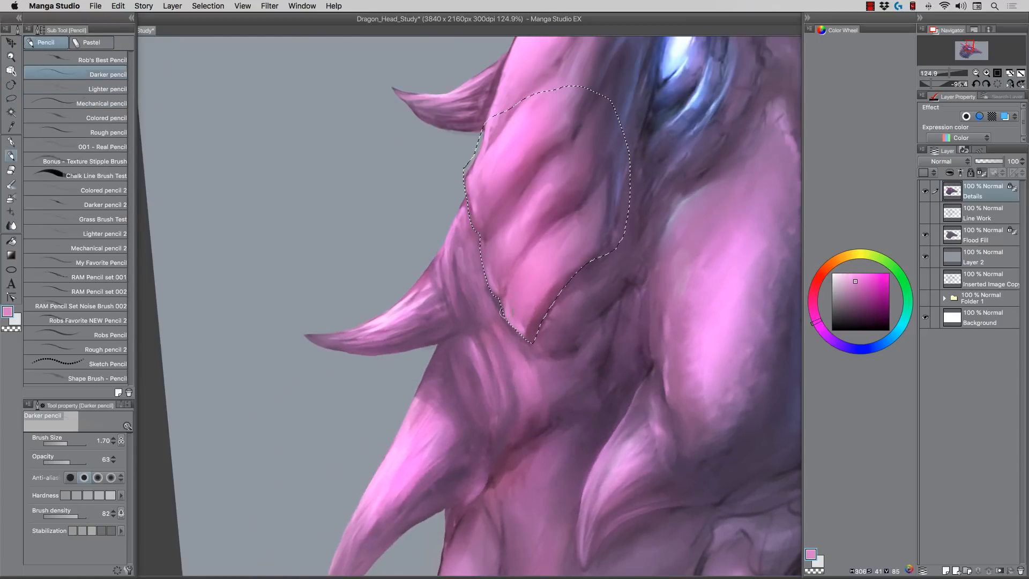
mouse_move(519, 185)
left_mouse_down()
mouse_move(489, 231)
mouse_move(507, 279)
left_mouse_up()
left_click_drag(469, 212, 478, 233)
key("b")
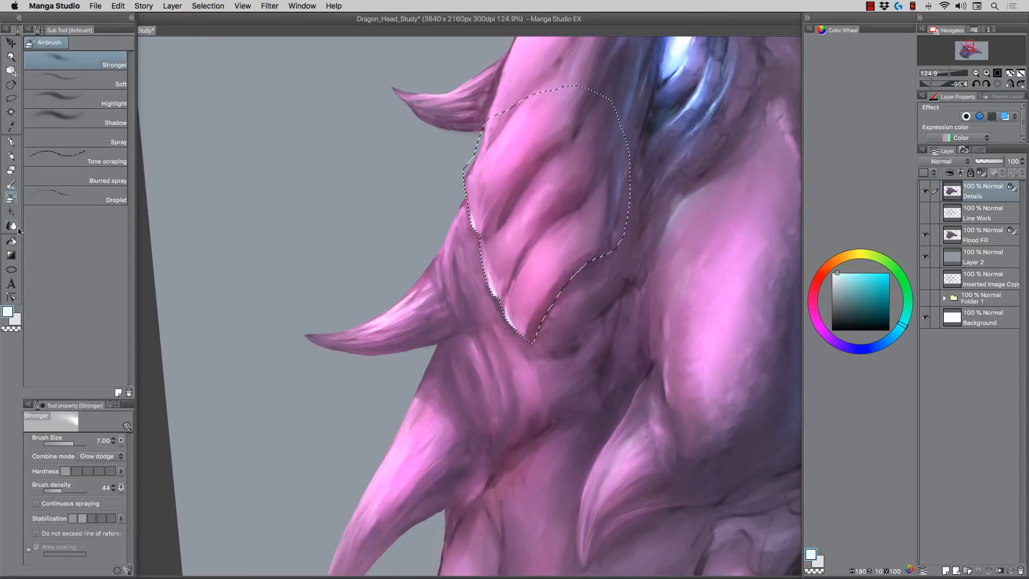
key("j")
Step: Invert the brow selection, paint and blend skin folds around the crown spike bases, and clear the selection
key("p")
key("super+shift+i")
mouse_move(522, 361)
left_mouse_down()
mouse_move(537, 408)
mouse_move(549, 409)
left_mouse_up()
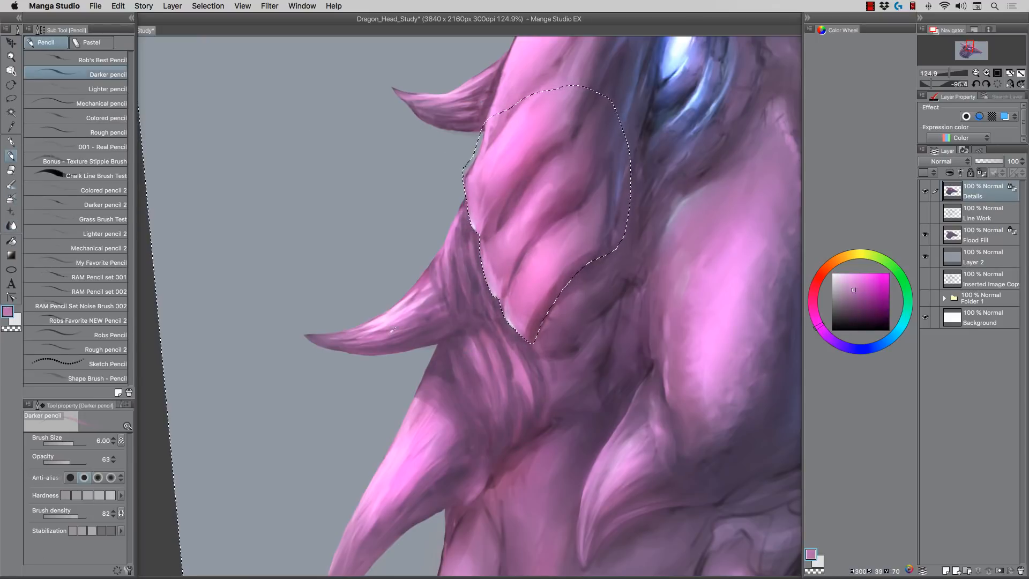
mouse_move(462, 220)
left_mouse_down()
mouse_move(466, 257)
mouse_move(433, 272)
left_mouse_up()
left_click_drag(427, 270, 412, 289)
key("j")
key("super+d")
Step: Blend away the dark line work on the large rear horns and the horn below them, and smooth their shading
key("super+0")
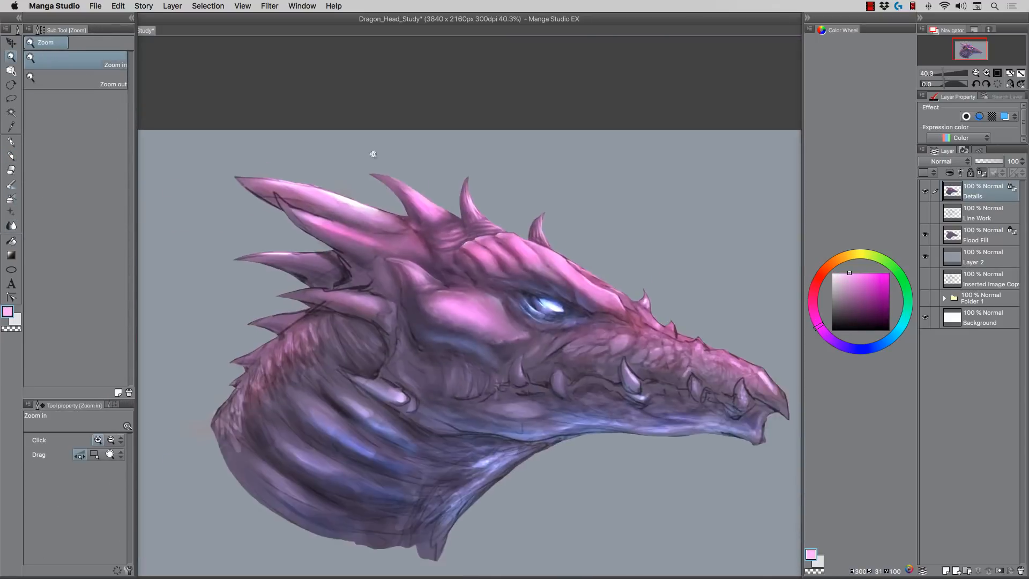
left_click_drag(372, 154, 429, 156)
left_click_drag(332, 228, 435, 250)
mouse_move(271, 239)
left_mouse_down()
mouse_move(343, 282)
mouse_move(415, 305)
left_mouse_up()
left_click_drag(338, 262, 365, 282)
left_click_drag(531, 429, 492, 449)
left_click_drag(356, 374, 429, 373)
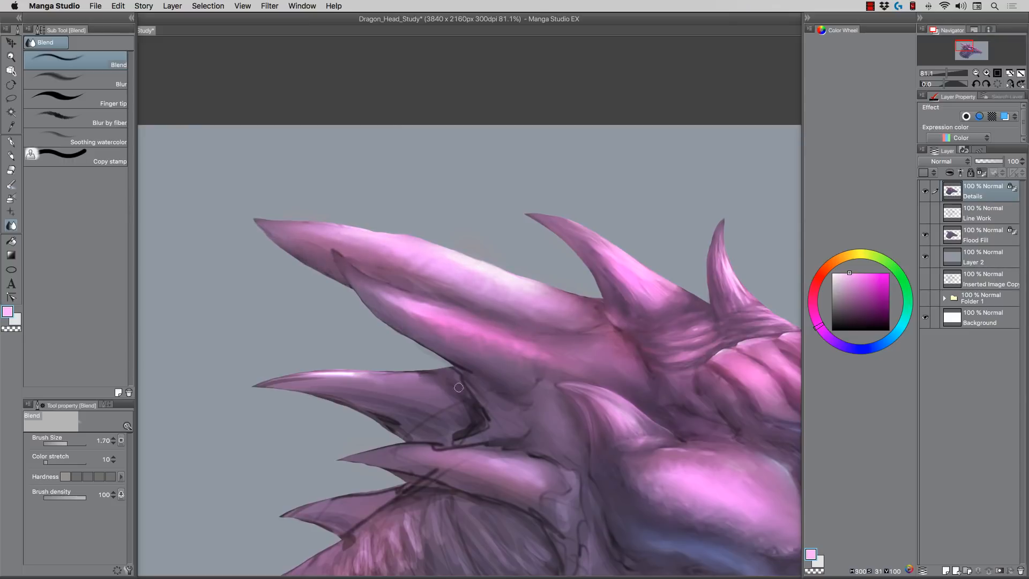
left_click_drag(369, 412, 399, 430)
key("]")
left_click_drag(422, 364, 471, 368)
left_click_drag(470, 161, 607, 260)
Step: Hide the Flood Fill layer, then lasso and delete the excess paint along the longest horn's outer edge
left_click(925, 234)
key("m")
left_click_drag(518, 106, 566, 177)
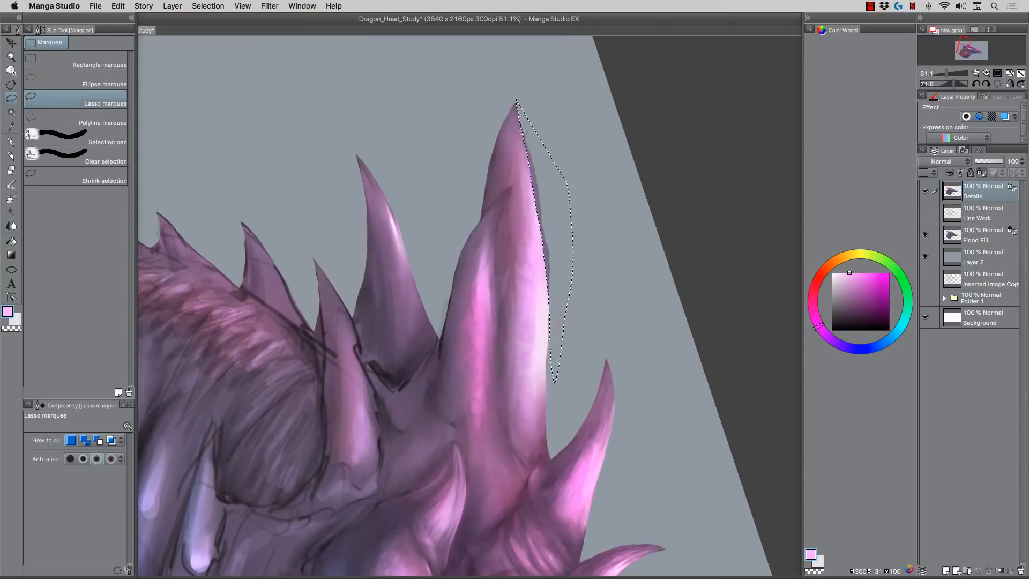
key("Delete")
key("super+d")
Step: Draw sampled dark streaks down the longest horn toward its base with the Darker pencil
left_click_drag(483, 215, 539, 278)
key("p")
left_click(560, 343, "alt")
left_click_drag(563, 335, 564, 418)
left_click_drag(568, 375, 589, 510)
left_click_drag(429, 346, 501, 347)
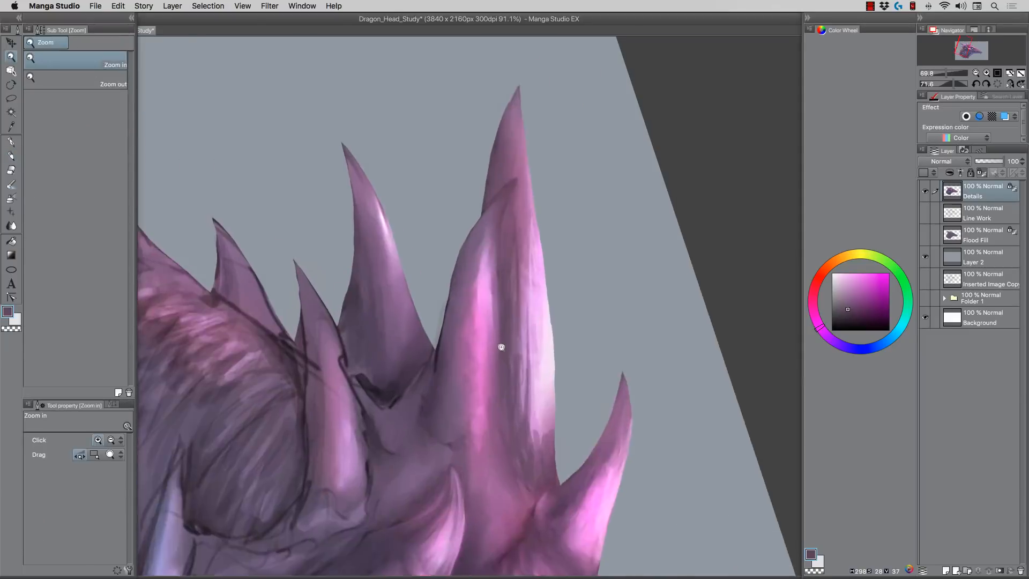
Step: Lasso the longest horn, excluding the horn that overlaps it
key("m")
left_click_drag(558, 123, 582, 114)
mouse_move(340, 274)
left_mouse_down()
mouse_move(594, 256)
mouse_move(603, 192)
left_mouse_up()
left_click_drag(517, 436, 537, 565)
left_click_drag(582, 343, 483, 418)
Step: Draw sampled dark and pale pink streaks along the selected horn with the Darker pencil
key("p")
mouse_move(463, 179)
left_mouse_down()
mouse_move(506, 413)
mouse_move(499, 483)
mouse_move(478, 233)
left_mouse_up()
left_click(496, 455, "alt")
left_click(465, 263, "alt")
left_click_drag(480, 301, 496, 424)
left_click_drag(487, 343, 498, 410)
left_click_drag(497, 462, 501, 507)
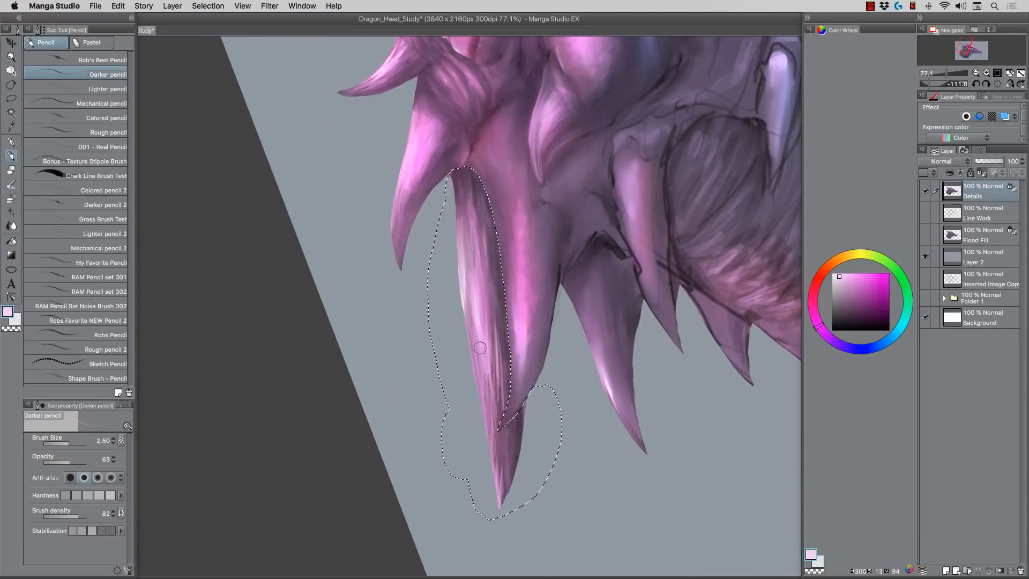
Step: Blend the selected horn's streaks, add dark purple pencil strokes down its length, and blend at size 1.20
key("j")
left_click_drag(485, 354, 497, 446)
key("p")
left_click(476, 188, "alt")
left_click_drag(471, 198, 492, 391)
key("j")
key("bracketright")
key("bracketright")
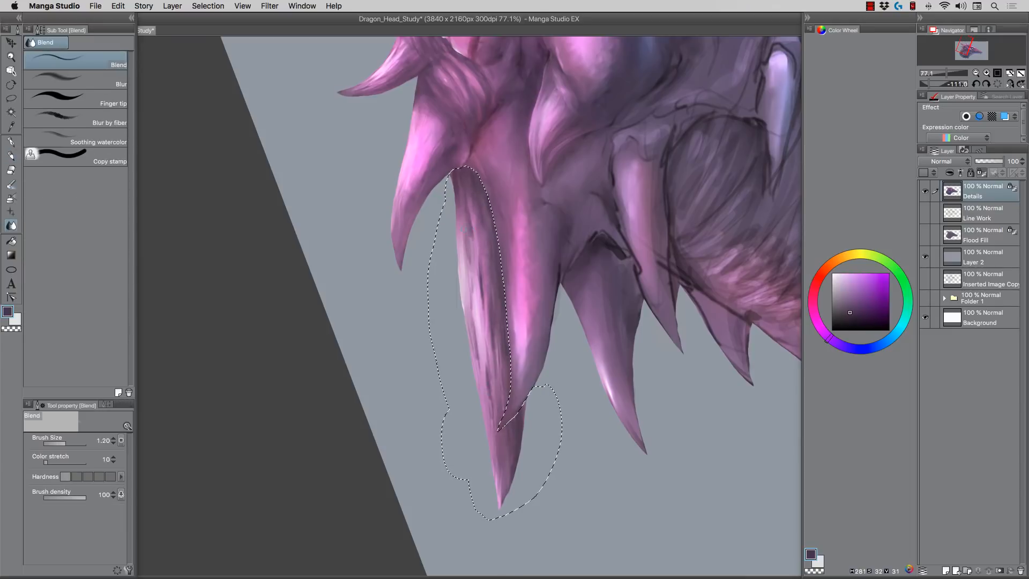
Step: Airbrush sampled tones along the selected horn with the Stronger brush in Overlay mode at size 6
key("b")
left_click(464, 284, "alt")
left_click_drag(459, 246, 459, 292)
left_click(482, 375, "alt")
mouse_move(472, 375)
left_mouse_down()
mouse_move(462, 331)
mouse_move(466, 188)
left_mouse_up()
left_click(474, 199, "alt")
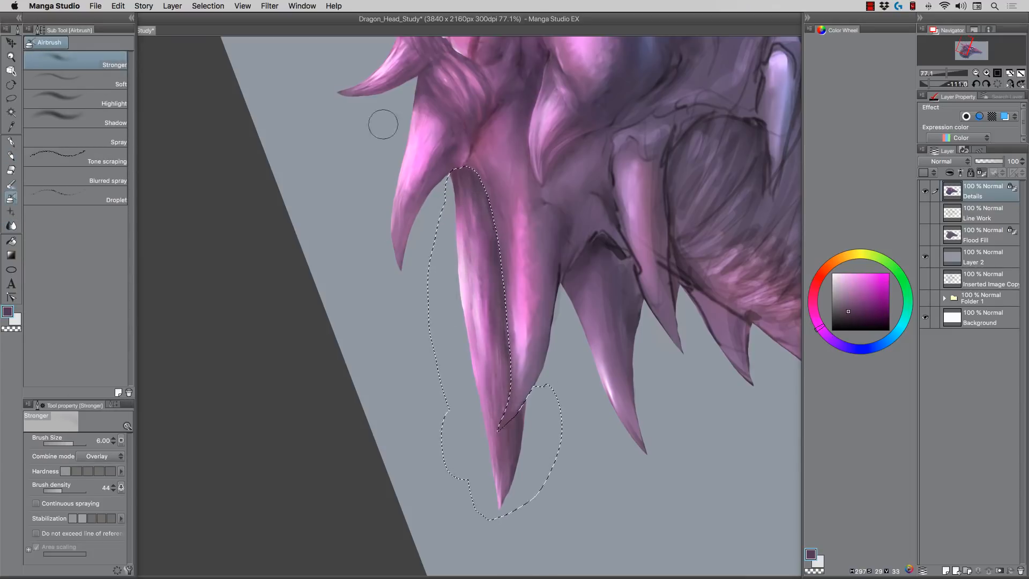
Step: Draw sampled tones along the selected horn with the Darker pencil and blend the strokes
left_click_drag(297, 195, 675, 307)
key("p")
left_click_drag(474, 319, 504, 370)
left_click_drag(343, 158, 422, 266)
left_click(488, 328, "alt")
left_click_drag(342, 176, 354, 217)
left_click(360, 199, "alt")
mouse_move(340, 159)
left_mouse_down()
mouse_move(366, 236)
mouse_move(433, 210)
left_mouse_up()
key("j")
Step: Deselect the horn, restore its selection, and invert it to cover everything outside the horn
key("super+d")
key("super+0")
key("b")
key("super+shift+d")
key("super+shift+i")
left_click_drag(226, 136, 388, 177)
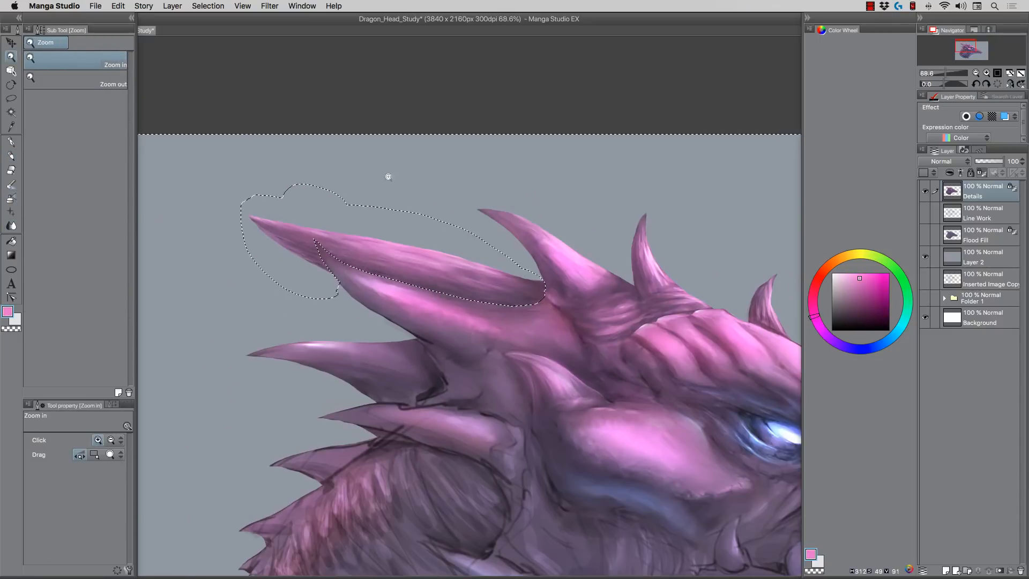
Step: Add sampled pencil wrinkles at the base of the overlapping horn and blend them
key("j")
key("p")
left_click(528, 293, "alt")
mouse_move(513, 311)
left_mouse_down()
mouse_move(502, 355)
mouse_move(528, 325)
left_mouse_up()
key("[")
key("j")
Step: Invert the selection back to the horn, airbrush pink along it with the Stronger brush in Normal mode at size 3, and blend
key("super+shift+i")
key("b")
left_click(370, 287, "alt")
left_click_drag(359, 252, 480, 276)
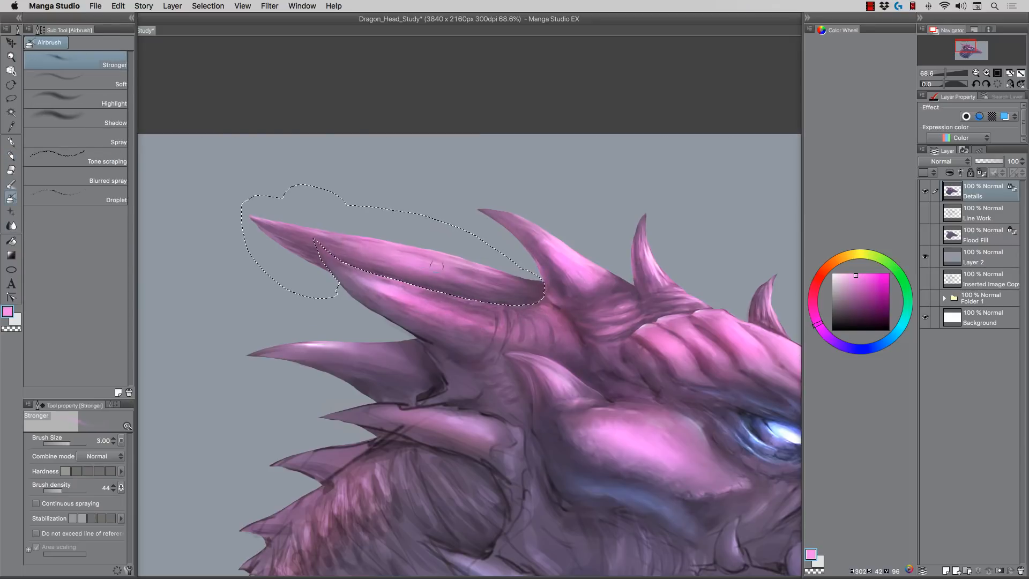
left_click(833, 273)
mouse_move(399, 259)
left_mouse_down()
mouse_move(445, 268)
mouse_move(259, 182)
left_mouse_up()
key("j")
key("b")
left_click_drag(397, 226, 627, 230)
left_click_drag(284, 219, 231, 234)
Step: Highlight the selected horn in sampled pink with the Stronger airbrush in Glow dodge mode at size 3
left_click(100, 456)
left_click(88, 317)
left_click(461, 300, "alt")
left_click_drag(509, 311, 397, 280)
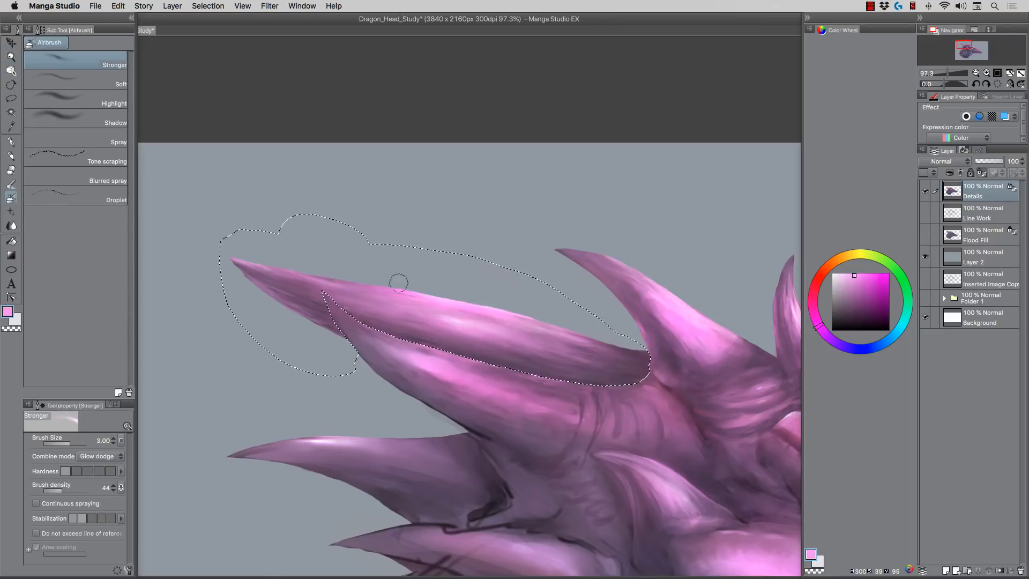
left_click_drag(444, 240, 308, 218)
mouse_move(397, 281)
left_mouse_down()
mouse_move(474, 285)
mouse_move(416, 370)
left_mouse_up()
left_click_drag(548, 253, 532, 270)
mouse_move(396, 343)
left_mouse_down()
mouse_move(394, 284)
mouse_move(456, 225)
left_mouse_up()
Step: Deepen the wrinkles at the front horn's base with sampled dark purple Darker pencil strokes and blend them
key("j")
mouse_move(523, 327)
left_mouse_down()
mouse_move(557, 359)
mouse_move(512, 383)
left_mouse_up()
left_click(11, 157)
left_click(514, 375, "alt")
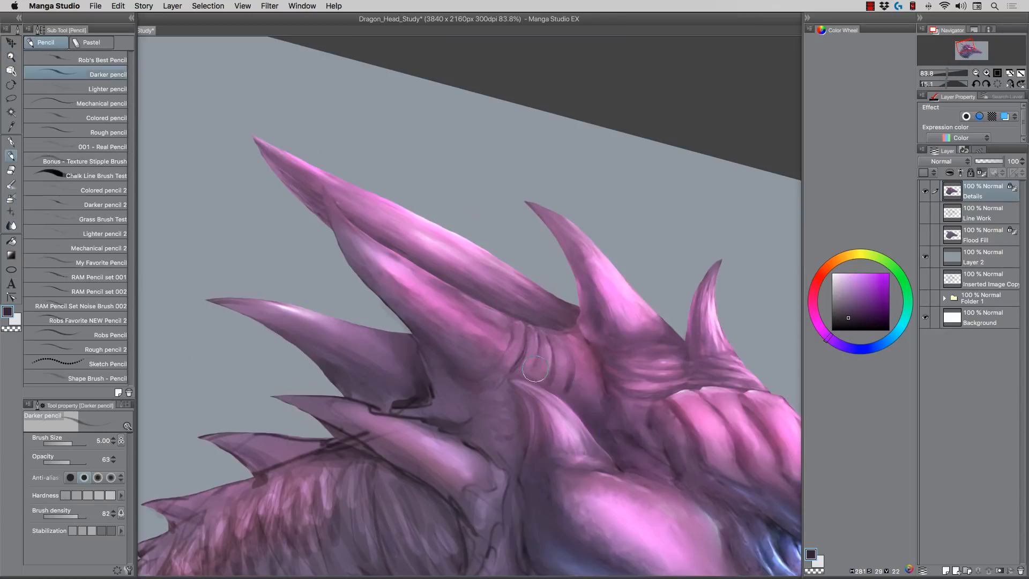
left_click_drag(574, 351, 582, 397)
key("j")
key("bracketright")
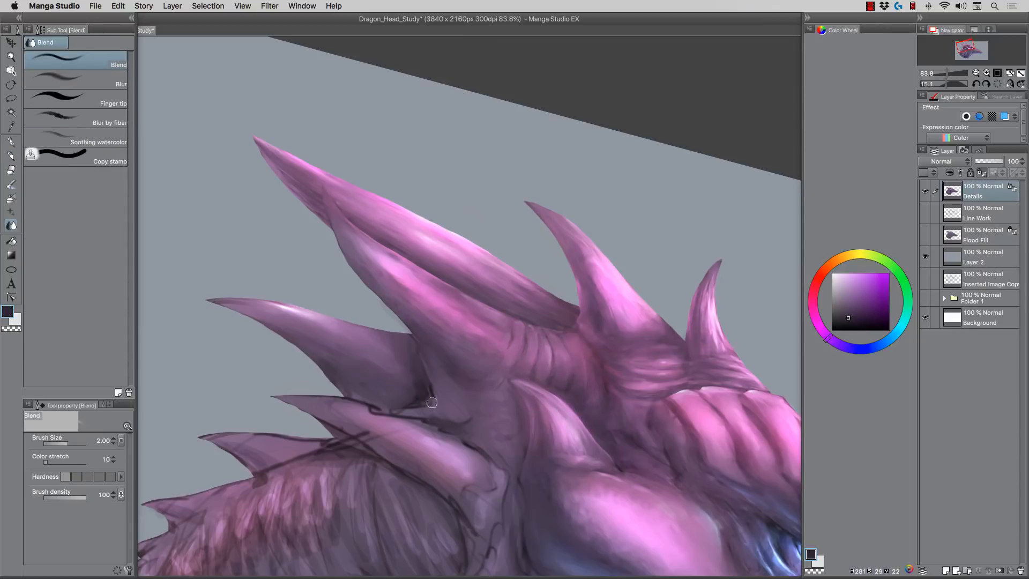
Step: Airbrush sampled pink highlights on the front horn and its base wrinkles in Glow dodge mode at size 1.20
key("b")
key("x")
left_click(413, 282, "alt")
left_click_drag(528, 332, 536, 357)
left_click_drag(547, 338, 549, 364)
left_click_drag(418, 289, 474, 324)
left_click_drag(518, 338, 512, 353)
left_click_drag(544, 337, 549, 351)
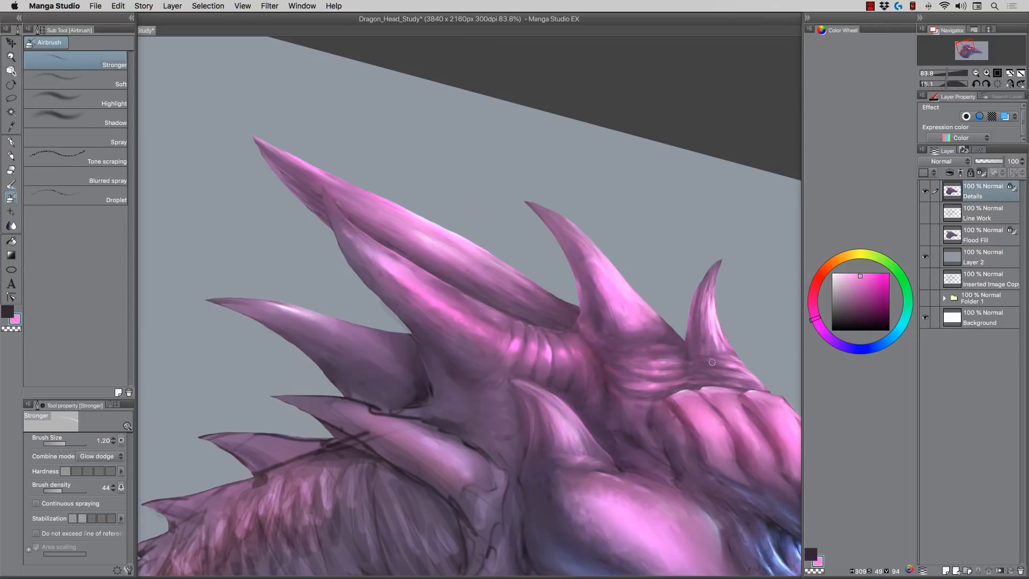
Step: Blend the painted strokes along the rear head spikes at size 1.70
left_click_drag(266, 429, 299, 114)
left_click_drag(261, 261, 375, 261)
key("j")
left_click_drag(426, 228, 465, 322)
left_click_drag(436, 227, 447, 253)
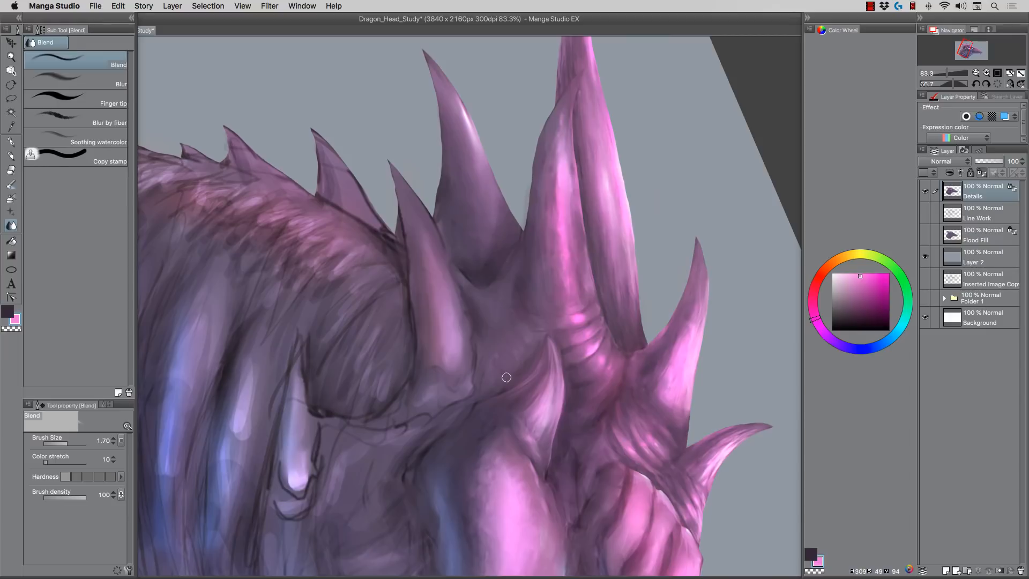
Step: Draw sampled purple strokes along the rear head spikes with the Darker pencil
key("p")
left_click(429, 343, "alt")
left_click_drag(431, 368, 452, 390)
left_click_drag(400, 182, 466, 317)
left_click_drag(324, 142, 382, 223)
left_click_drag(453, 139, 482, 236)
key("j")
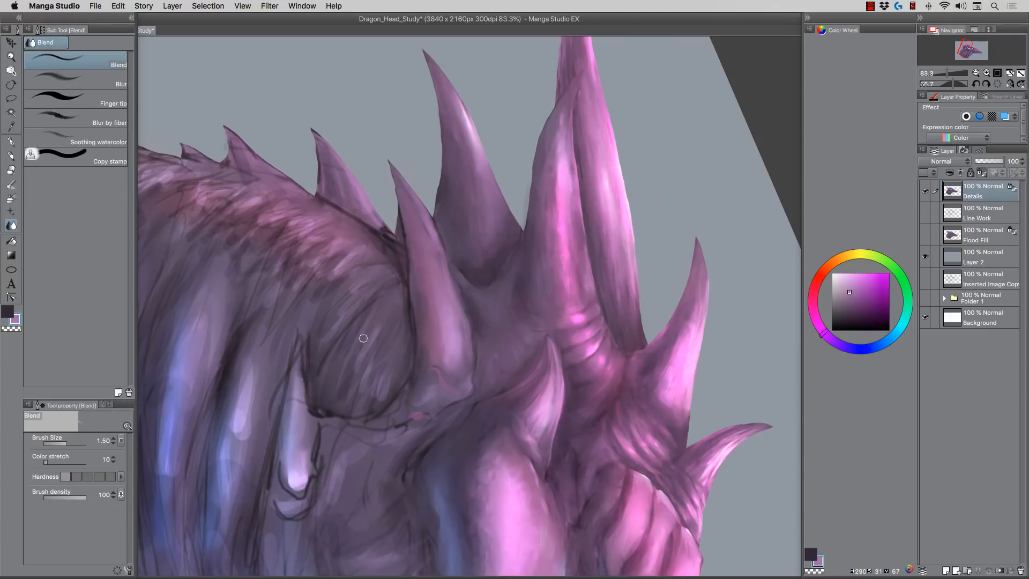
Step: Blend away the sketch lines below the rear spikes and around the small neck spike
key("]")
left_click_drag(376, 426, 410, 424)
left_click_drag(414, 416, 429, 415)
left_click_drag(320, 426, 312, 475)
left_click_drag(297, 367, 305, 461)
Step: Airbrush a sampled purple near the lowest rear spike with the Stronger brush in Glow dodge mode at size 5
left_click(7, 200)
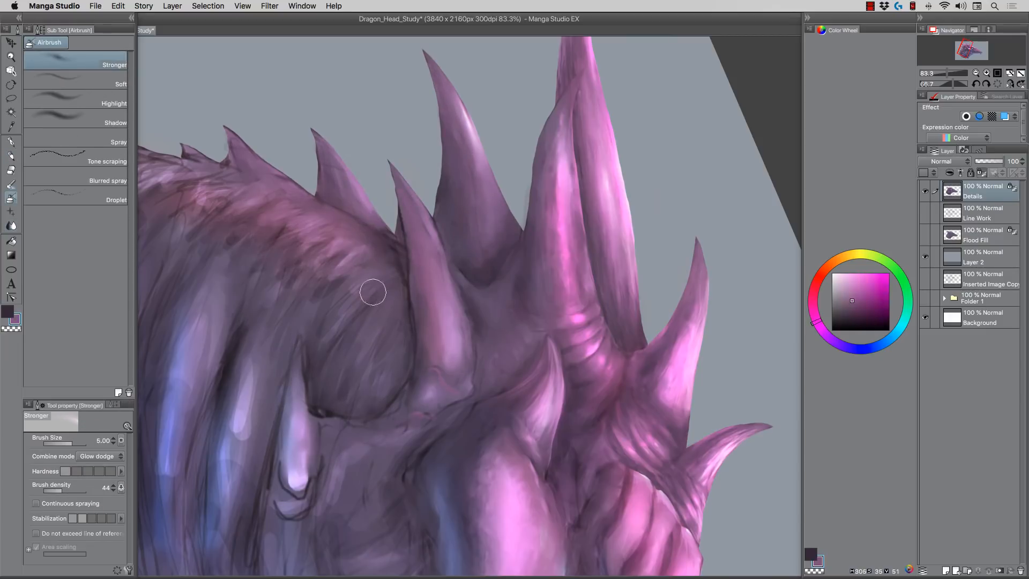
left_click(220, 456, "alt")
left_click_drag(417, 268, 422, 359)
key("j")
Step: Shade the rear spikes and the skin between their bases with the Shadow airbrush in Multiply mode
left_click(10, 198)
left_click(75, 118)
left_click_drag(442, 212, 469, 268)
left_click_drag(535, 300, 545, 215)
left_click_drag(605, 228, 612, 276)
left_click_drag(504, 343, 529, 326)
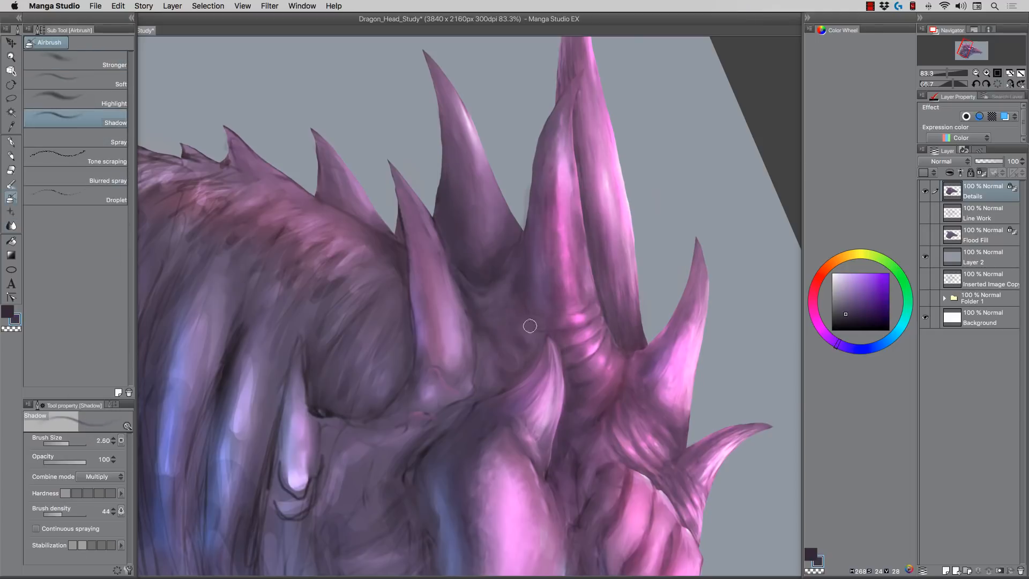
Step: Extend the Shadow airbrush shading along the lowest rear spike, the back of the jaw and the neck folds
left_click_drag(421, 244, 437, 370)
left_click_drag(368, 321, 362, 397)
left_click_drag(195, 306, 179, 461)
left_click_drag(249, 364, 228, 482)
key("j")
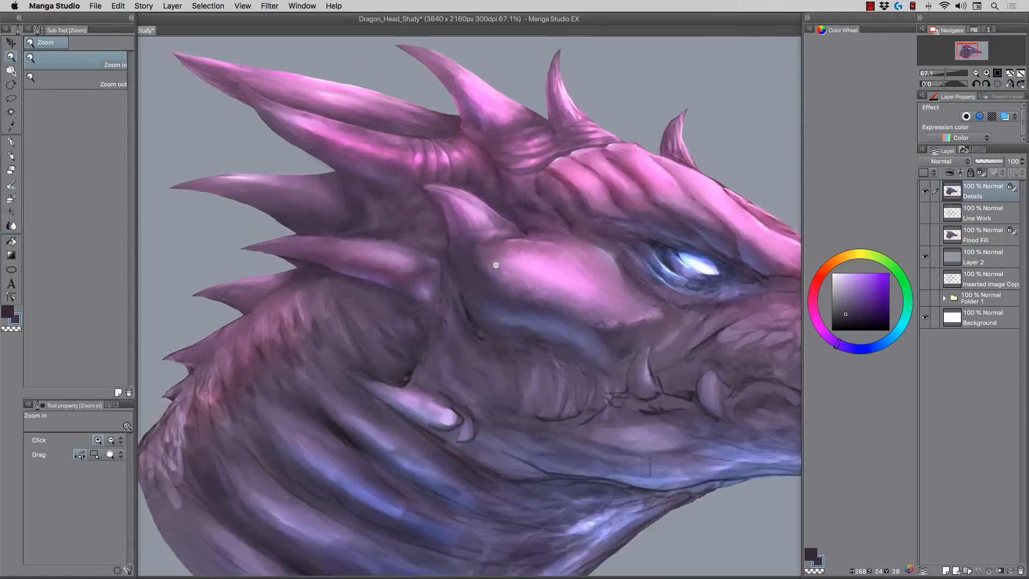
Step: Sample a dark purple and airbrush shadows across the cheek, snout, jaw and upper neck
left_click(398, 285, "alt")
left_click(397, 285, "alt")
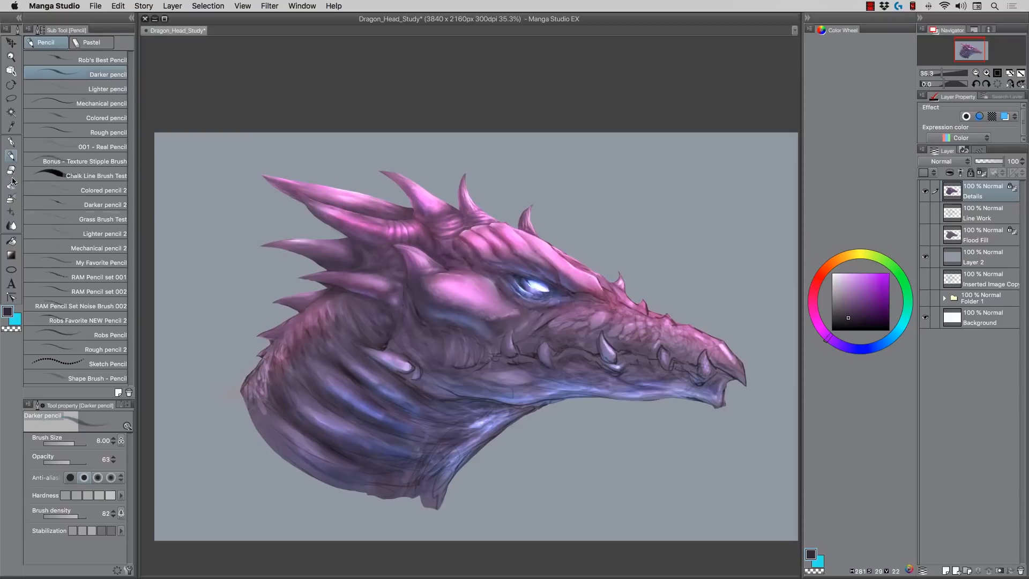
key("b")
mouse_move(465, 307)
left_mouse_down()
mouse_move(554, 274)
mouse_move(493, 245)
left_mouse_up()
mouse_move(560, 308)
left_mouse_down()
mouse_move(585, 329)
mouse_move(646, 328)
left_mouse_up()
left_click_drag(455, 285, 502, 307)
left_click_drag(462, 351, 420, 336)
left_click_drag(349, 316, 268, 394)
left_click_drag(383, 309, 300, 346)
mouse_move(472, 405)
left_mouse_down()
mouse_move(416, 446)
mouse_move(515, 407)
left_mouse_up()
Step: Draw sampled pale violet tendons on the throat and strokes along the neck folds with the Darker pencil at size 8
key("b")
left_click(482, 425, "alt")
key("j")
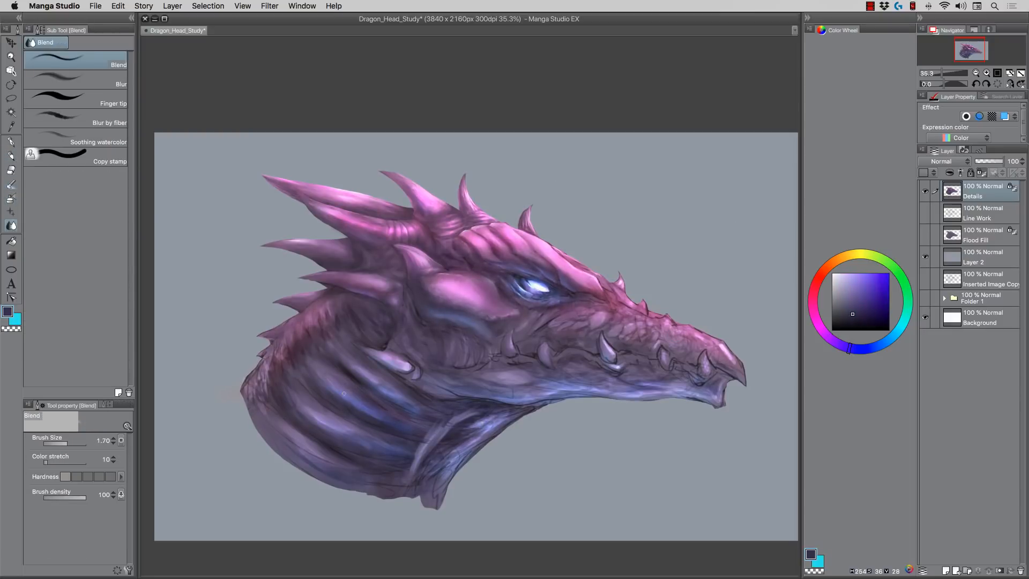
left_click(11, 156)
left_click(482, 424, "alt")
left_click_drag(412, 410, 450, 461)
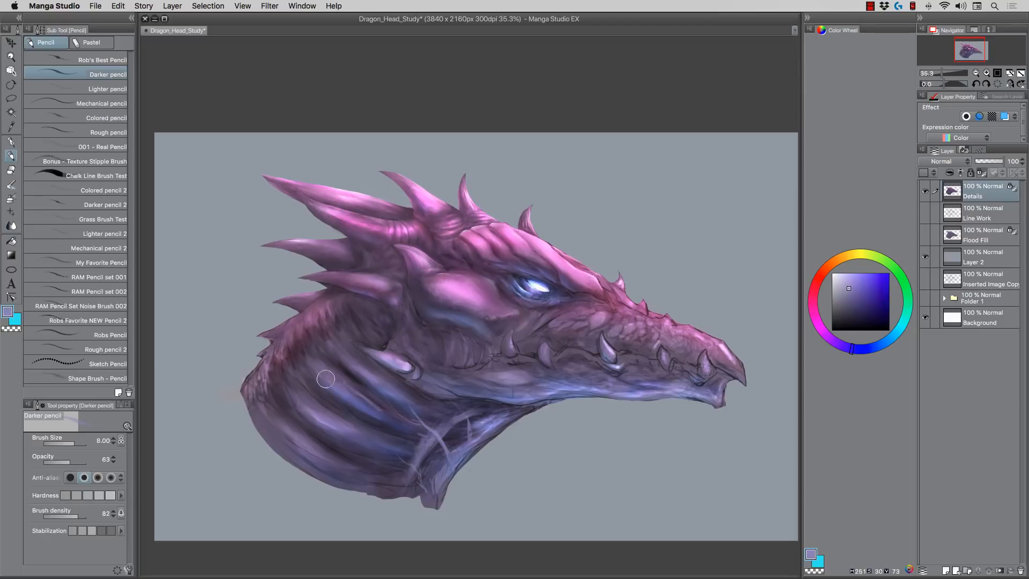
left_click_drag(326, 379, 394, 425)
left_click_drag(322, 402, 396, 438)
left_click_drag(311, 426, 383, 466)
Step: Paint saturated blue on the neck folds and cyan rim light on the horns, cheek, teeth and jaw with the Darker pencil
left_click(876, 288)
key("bracketright")
left_click(901, 327)
left_click(881, 277)
left_click_drag(499, 396, 532, 394)
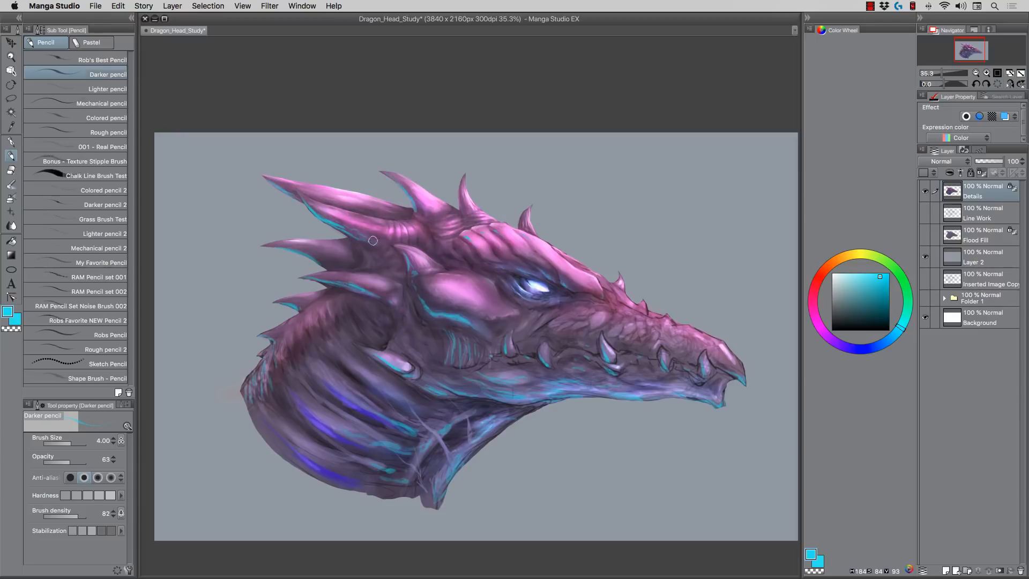
Step: Blend the cyan rim strokes under the cheek, on the small cheek horn and along the jaw
key("j")
scroll(454, 444, "up", 5)
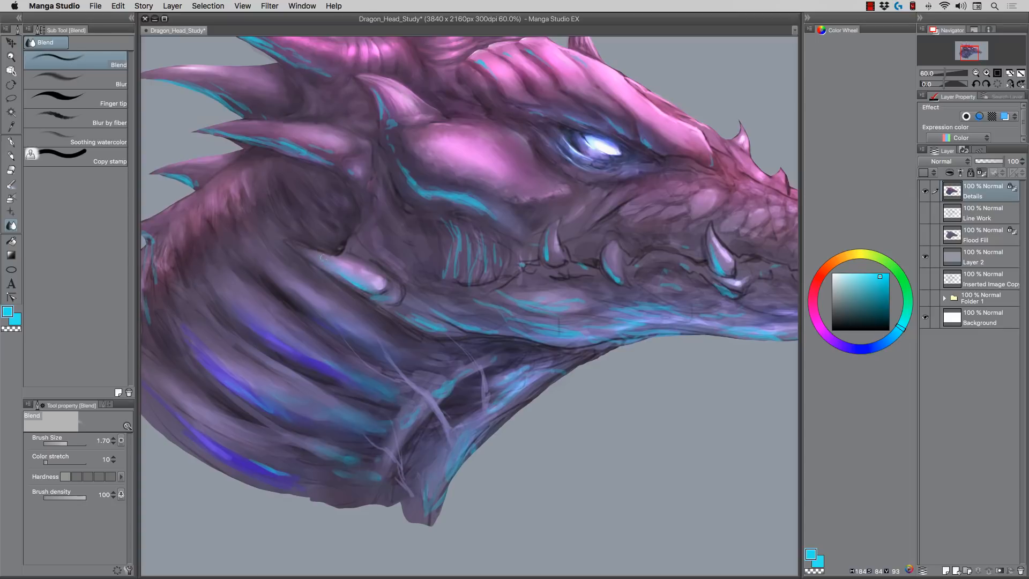
key("bracketright")
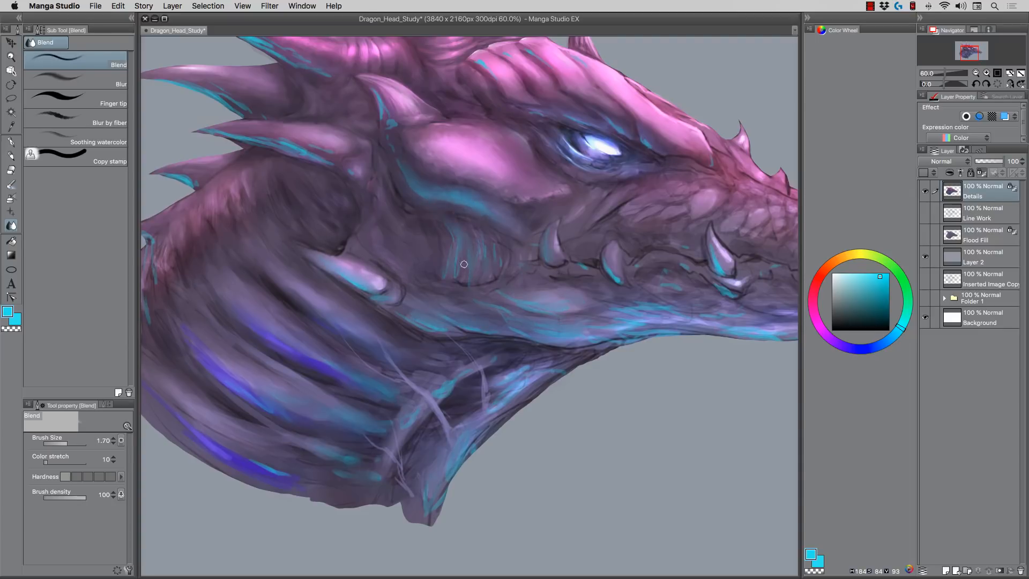
left_click_drag(381, 104, 391, 122)
left_click_drag(488, 147, 533, 246)
Step: Draw sampled dark purple pencil strokes between the lower cheek and the jaw and blend them
key("p")
left_click(479, 290, "alt")
left_click_drag(451, 286, 519, 318)
key("j")
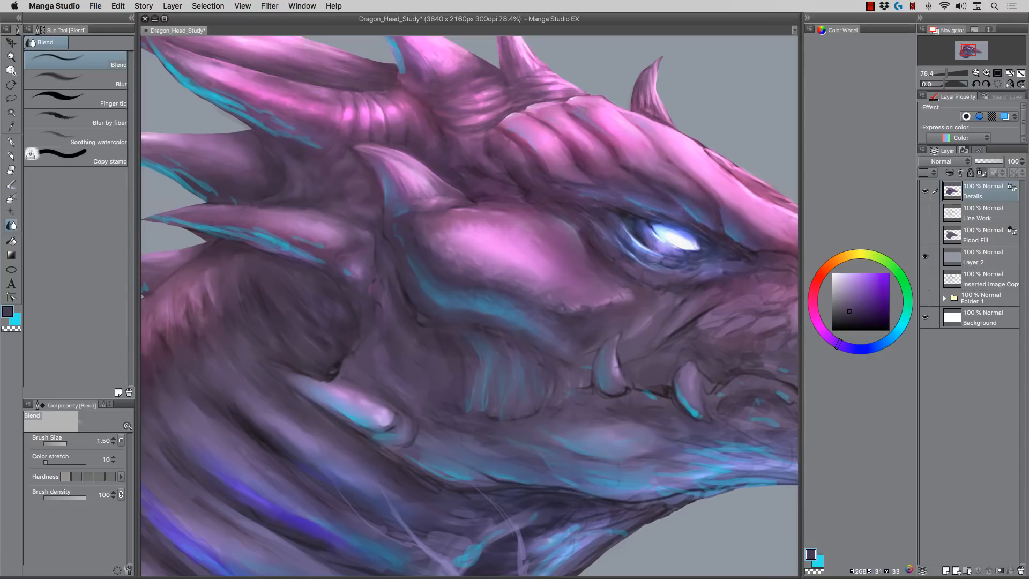
Step: Intensify the cyan rim light under the cheek with the airbrush in Glow dodge mode and blend its edges
key("bracketleft")
key("b")
left_click(94, 455)
left_click(94, 318)
key("x")
left_click_drag(437, 292, 497, 311)
key("j")
key("bracketleft")
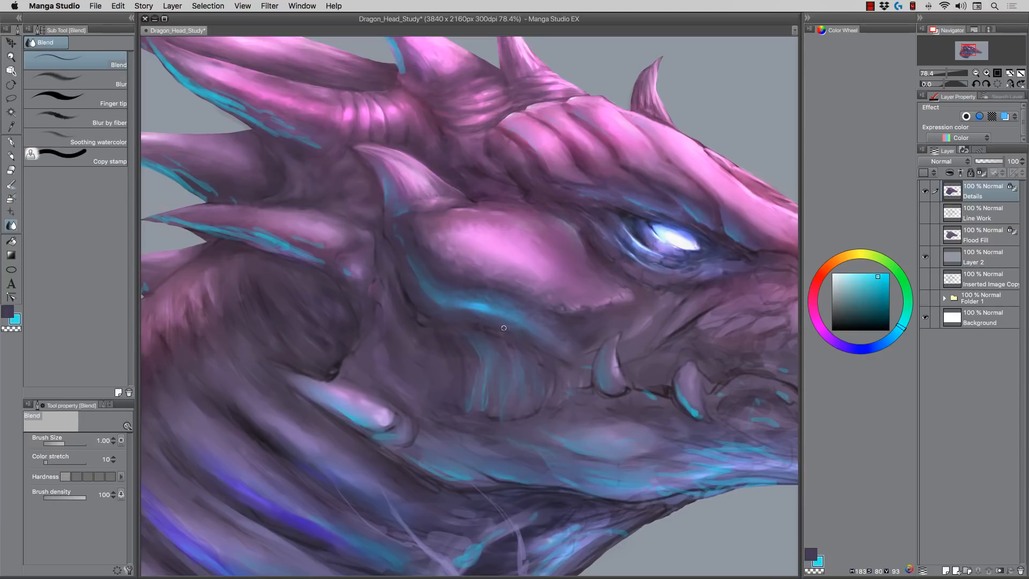
Step: Blend the cyan accents around the cheek, brow and small neck spike, raising the blend size to 2
left_click_drag(384, 204, 343, 204)
left_click_drag(575, 306, 617, 305)
left_click_drag(499, 281, 502, 301)
left_click_drag(537, 326, 551, 335)
left_click_drag(490, 214, 515, 208)
key("bracketright")
left_click_drag(214, 378, 252, 370)
left_click_drag(263, 405, 331, 426)
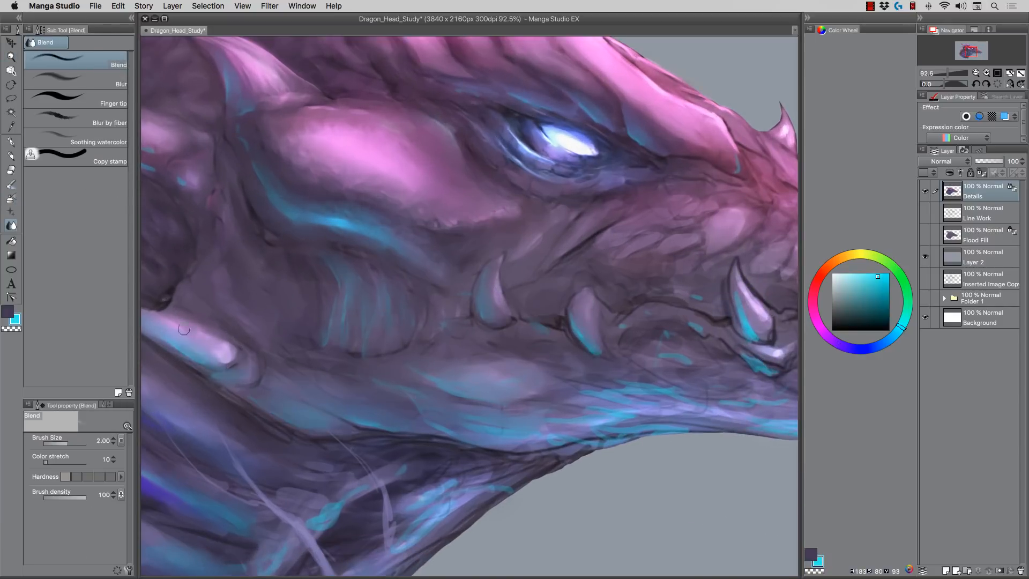
Step: Blend the cyan strokes along the lower jaw into the skin
left_click_drag(613, 426, 688, 421)
left_click_drag(680, 390, 633, 380)
left_click_drag(744, 404, 683, 396)
left_click_drag(571, 439, 522, 434)
Step: Draw cyan strokes and sampled white highlights on the ridges behind the mouth with the Darker pencil
key("p")
key("x")
left_click_drag(379, 317, 382, 343)
mouse_move(378, 292)
left_mouse_down()
mouse_move(379, 348)
mouse_move(346, 327)
left_mouse_up()
left_click_drag(322, 285, 321, 325)
left_click(579, 146, "alt")
left_click_drag(400, 302, 401, 333)
left_click_drag(338, 299, 338, 309)
Step: Blend the cyan and white ridge strokes behind the mouth at size 1.20
key("j")
left_click_drag(400, 303, 402, 338)
left_click_drag(390, 299, 390, 330)
left_click_drag(365, 298, 366, 321)
left_click_drag(347, 314, 348, 296)
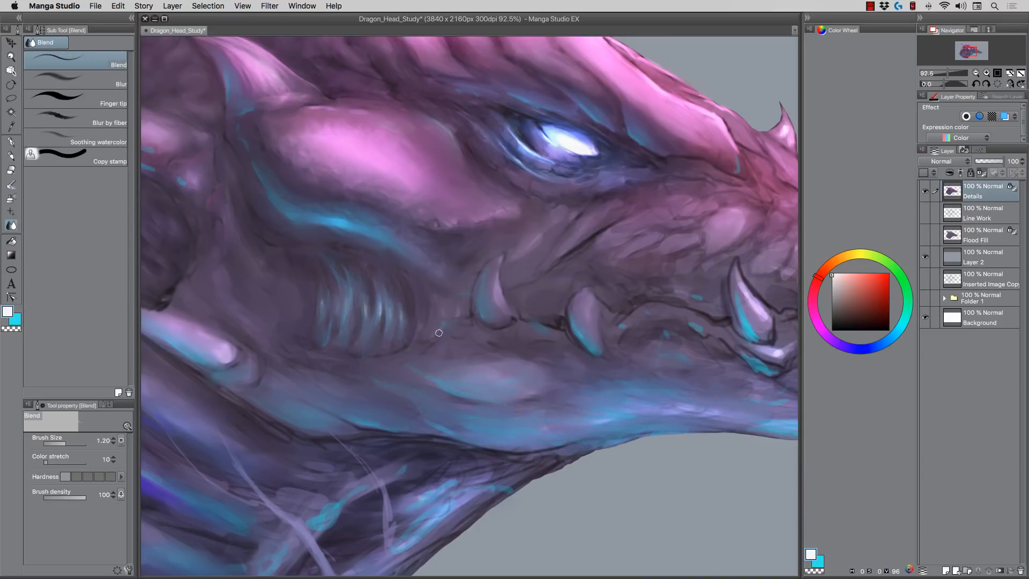
Step: Add brighter cyan strokes to the ridges behind the mouth with the Darker pencil at size 3 and blend them
key("x")
key("p")
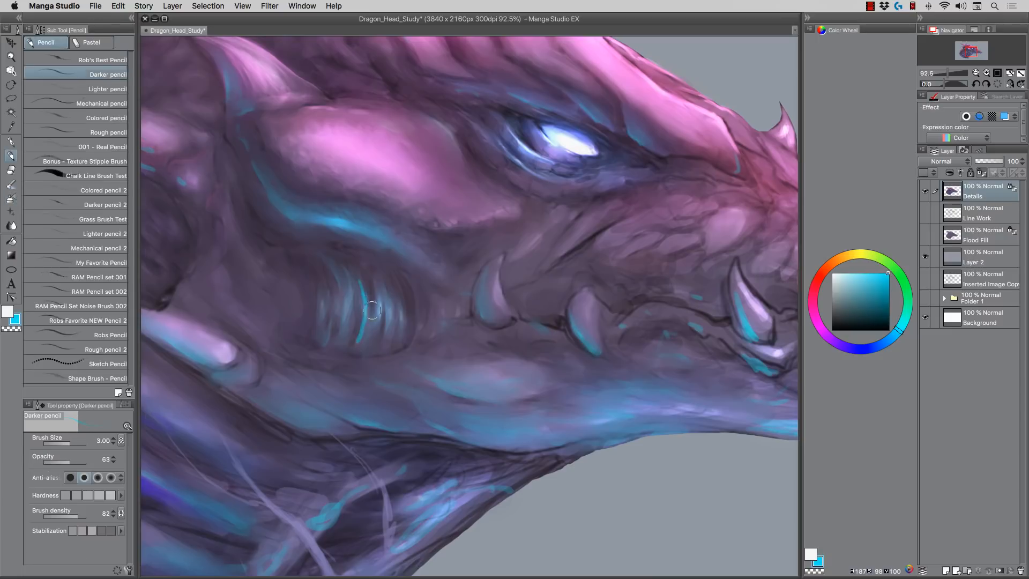
left_click_drag(349, 293, 347, 325)
left_click_drag(334, 294, 329, 329)
key("j")
Step: Draw near-black creases around the cyan ridges and in the hollow behind the mouth with the Darker pencil at size 4
key("p")
left_click(833, 330)
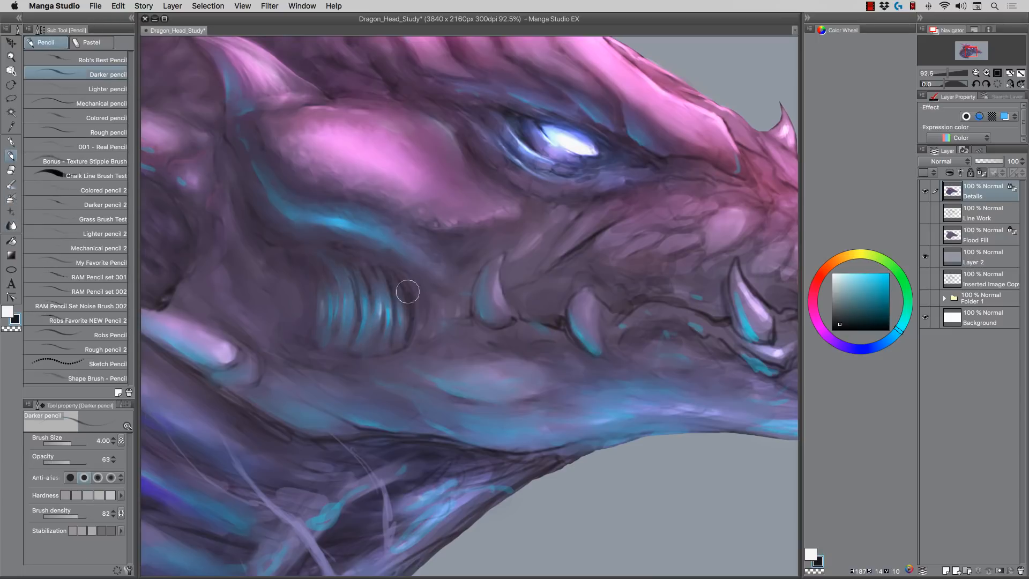
left_click_drag(396, 271, 415, 315)
left_click_drag(408, 328, 376, 351)
left_click_drag(307, 344, 345, 349)
left_click_drag(279, 247, 310, 317)
left_click_drag(235, 269, 279, 330)
Step: Shade the ridges behind the mouth with the Stronger airbrush and blend the dark creases beside them
key("b")
left_click(112, 456)
left_click(99, 365)
left_click_drag(370, 273, 408, 343)
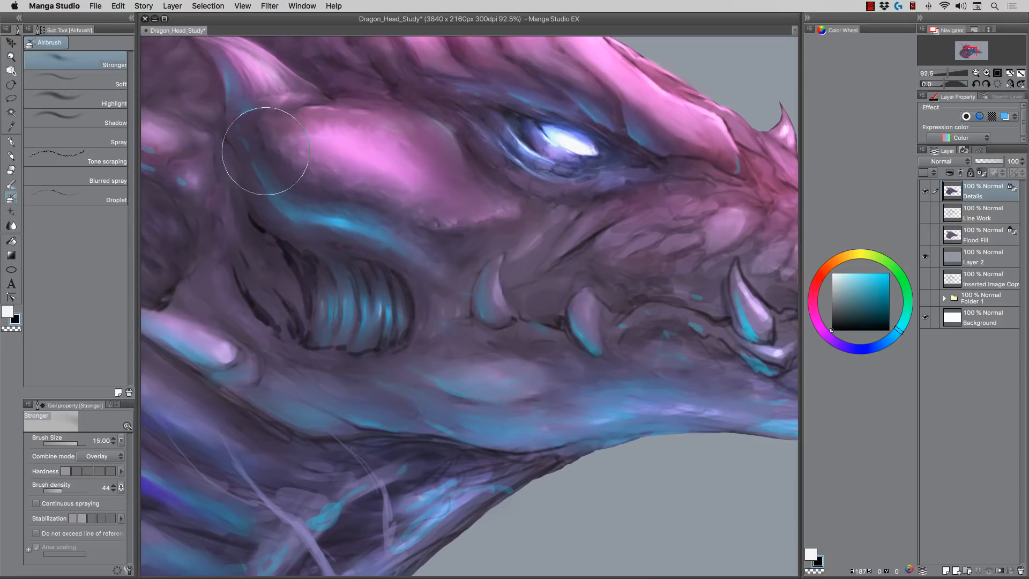
key("j")
left_click_drag(235, 273, 284, 330)
Step: Edge the ridges behind the mouth with a sampled muted purple using the Darker pencil at size 6 and blend it
key("p")
left_click(461, 198, "alt")
left_click_drag(414, 277, 421, 324)
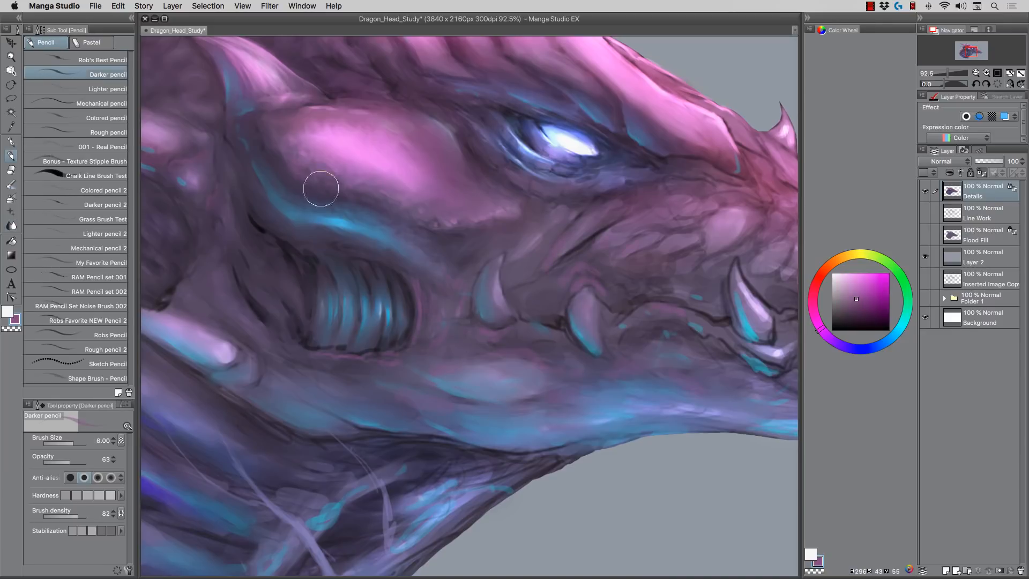
key("j")
left_click_drag(378, 351, 386, 248)
Step: Select the cheek spike with its base and airbrush it with a sampled blue-grey in Normal mode at size 2.50
mouse_move(309, 76)
left_mouse_down()
mouse_move(379, 271)
mouse_move(335, 311)
mouse_move(337, 279)
left_mouse_up()
scroll(379, 271, "up", 2)
key("m")
key("b")
left_click(354, 231, "alt")
left_click_drag(366, 143, 383, 221)
left_click_drag(348, 311, 378, 324)
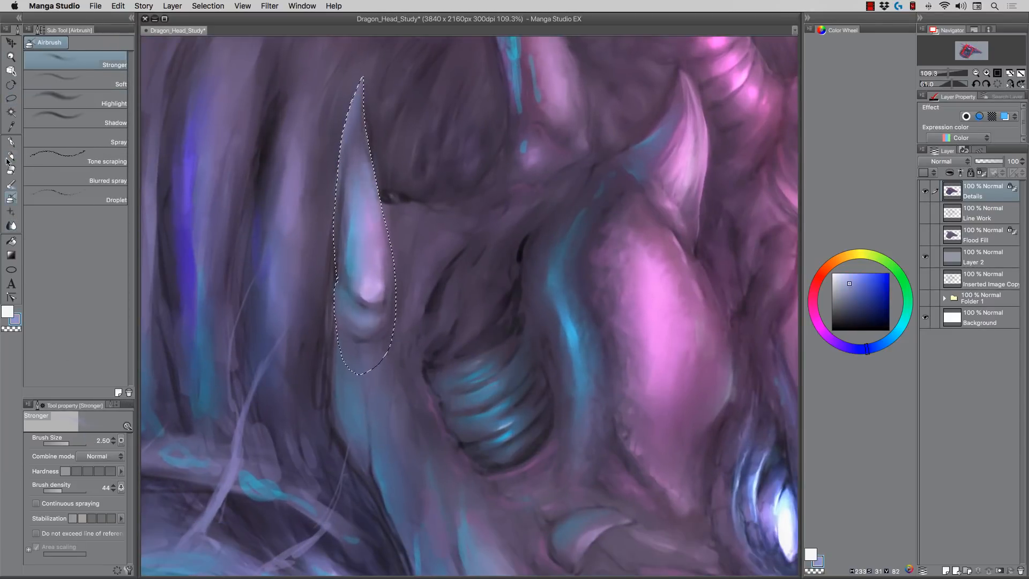
Step: Draw a sampled purple down the middle of the selected spike with the Darker pencil and blend it at size 0.80
key("p")
left_click(370, 236, "alt")
left_click_drag(357, 193, 367, 285)
key("j")
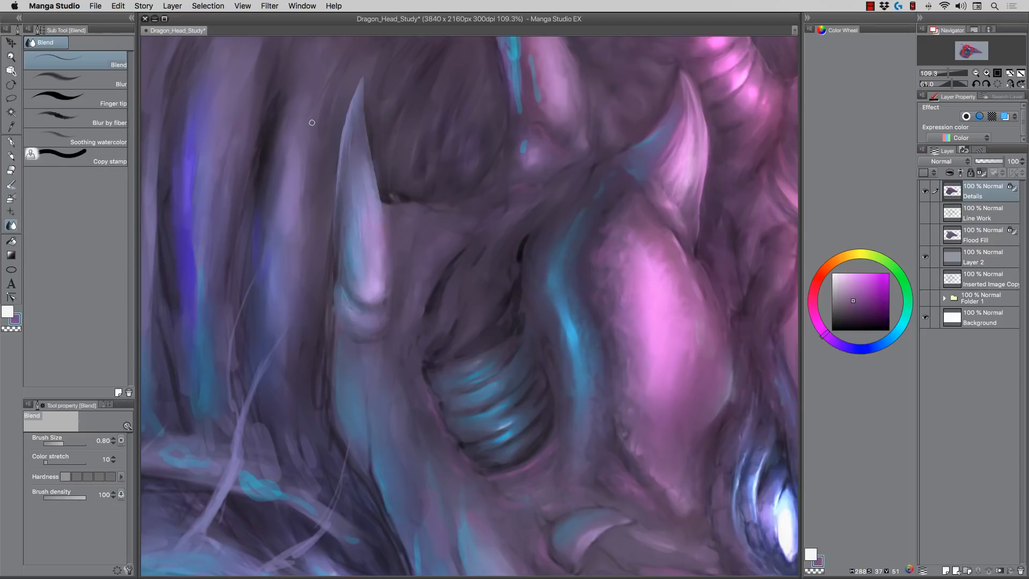
Step: Paint sampled cyan on the spike's shadow side and sampled pink on its lit side, and blend both at size 0.80
key("p")
left_click(344, 300, "alt")
left_click_drag(349, 116, 336, 253)
left_click(343, 258, "alt")
left_click_drag(349, 203, 356, 310)
left_click(375, 252, "alt")
left_click_drag(362, 104, 377, 211)
key("j")
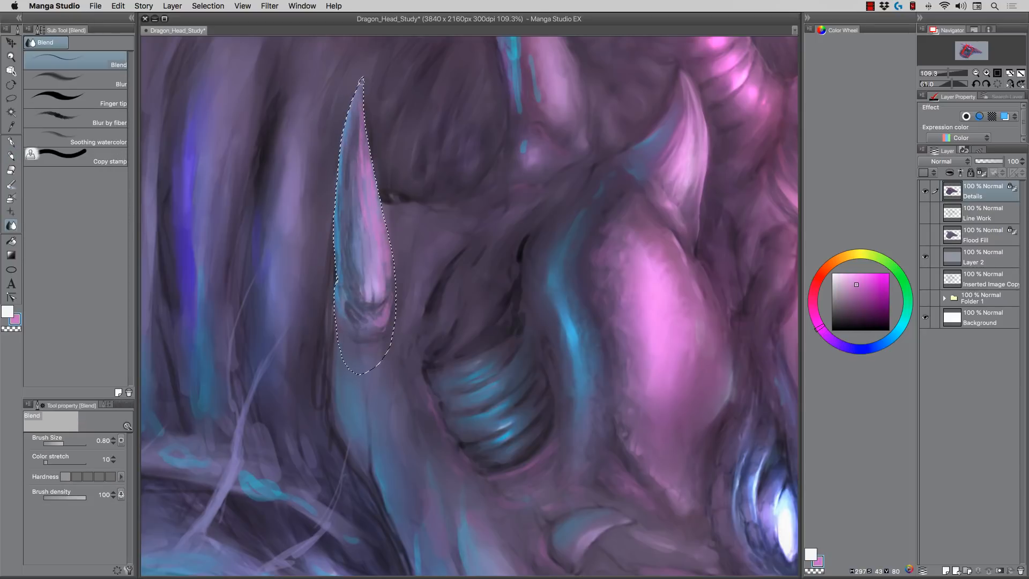
Step: Airbrush pink along the spike's lit edge at size 1.50, shade its center and base with a sampled dark tone, and deselect it
key("b")
left_click_drag(367, 134, 386, 263)
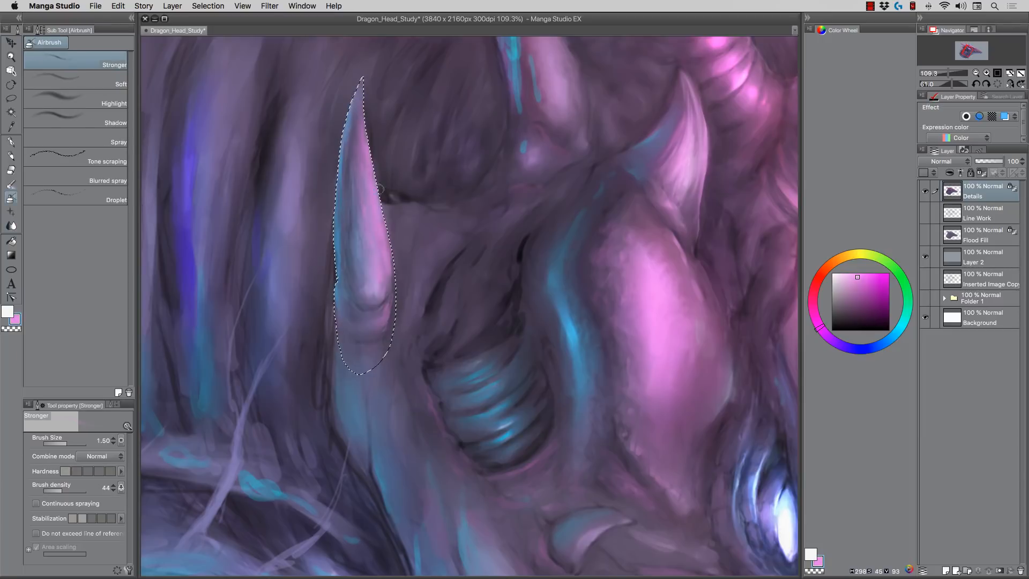
left_click(399, 177, "alt")
mouse_move(354, 199)
left_mouse_down()
mouse_move(370, 260)
mouse_move(360, 330)
left_mouse_up()
scroll(429, 321, "down", 4)
key("bracketright")
key("bracketright")
key("bracketright")
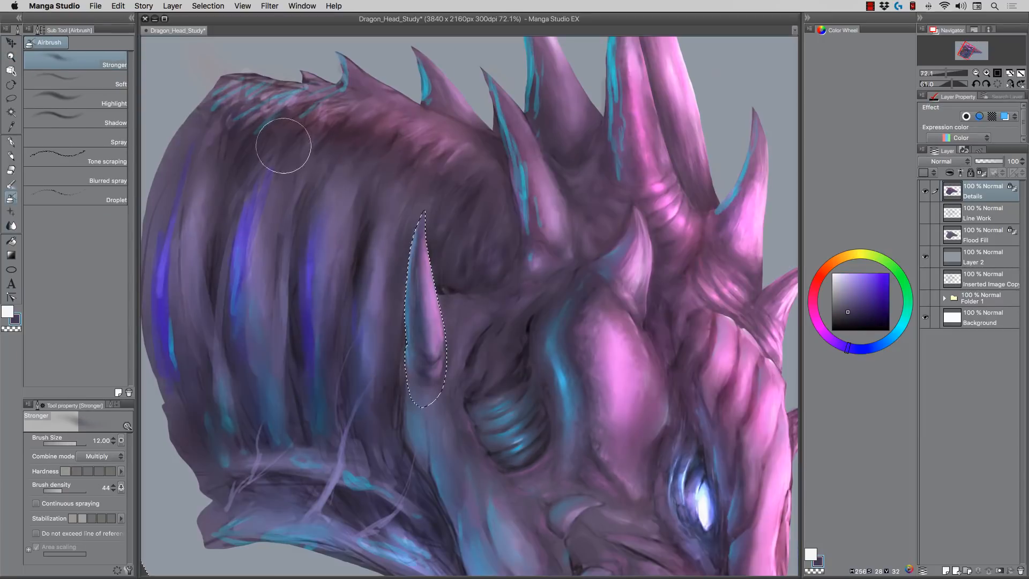
key("super+d")
Step: Draw sampled blue rim light along the spike's shadow edge and the jaw ridge beneath it with the Darker pencil
scroll(376, 268, "up", 3)
key("p")
left_click(406, 195, "alt")
left_click_drag(406, 274, 419, 375)
left_click_drag(413, 284, 433, 387)
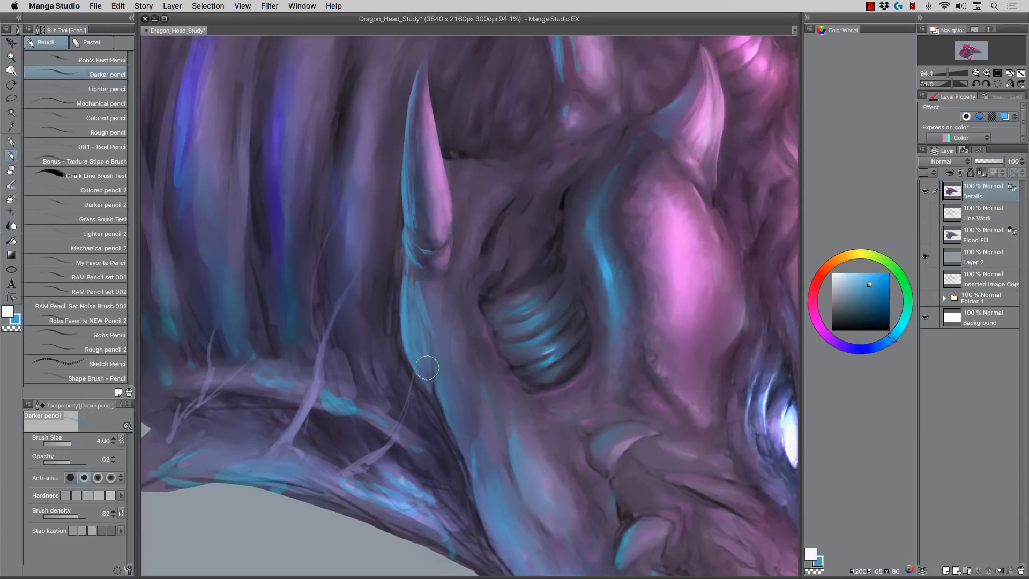
key("bracketright")
left_click_drag(422, 351, 466, 456)
left_click_drag(415, 122, 405, 158)
left_click_drag(482, 402, 439, 259)
left_click_drag(439, 330, 469, 424)
mouse_move(518, 405)
left_mouse_down()
mouse_move(491, 315)
mouse_move(497, 290)
left_mouse_up()
Step: Blend the blue rim light on the spike and the jaw ridge at size 1.50
key("j")
left_click_drag(576, 386, 595, 417)
left_click_drag(416, 199, 447, 299)
left_click_drag(616, 524, 633, 555)
left_click_drag(371, 132, 499, 371)
scroll(501, 227, "down", 2)
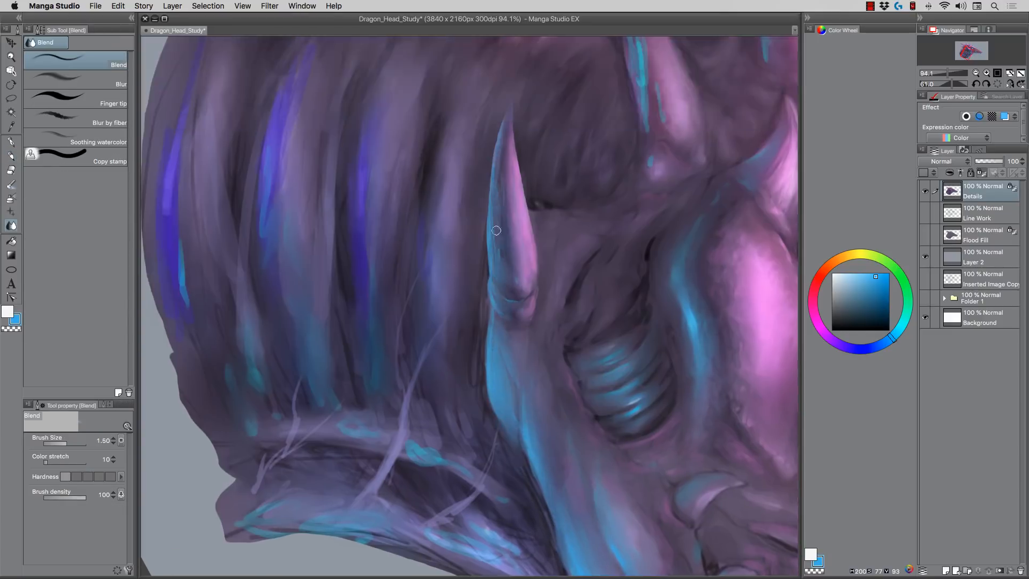
left_click_drag(600, 429, 501, 215)
left_click_drag(622, 456, 429, 97)
left_click_drag(499, 354, 512, 428)
left_click_drag(375, 134, 504, 418)
Step: Shade between the blue bands of the lower jaw with a dark blue Stronger airbrush in Multiply mode
scroll(190, 165, "up", 3)
left_click(11, 198)
left_click(846, 314)
left_click_drag(370, 161, 400, 229)
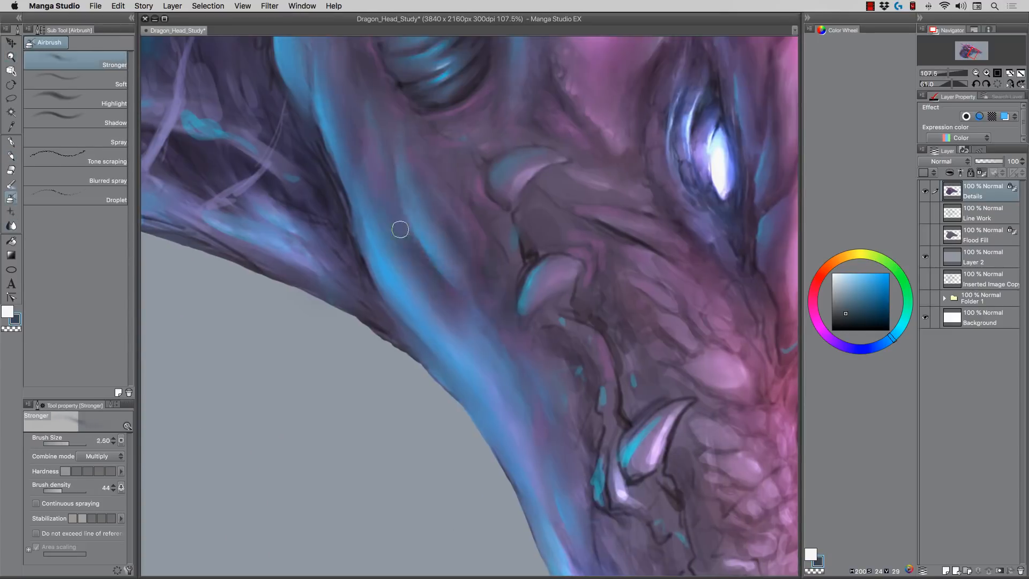
left_click_drag(437, 279, 486, 330)
left_click_drag(531, 397, 576, 547)
left_click_drag(309, 193, 257, 195)
left_click_drag(405, 282, 421, 314)
left_click_drag(496, 450, 523, 499)
left_click_drag(347, 174, 358, 229)
left_click_drag(483, 388, 504, 420)
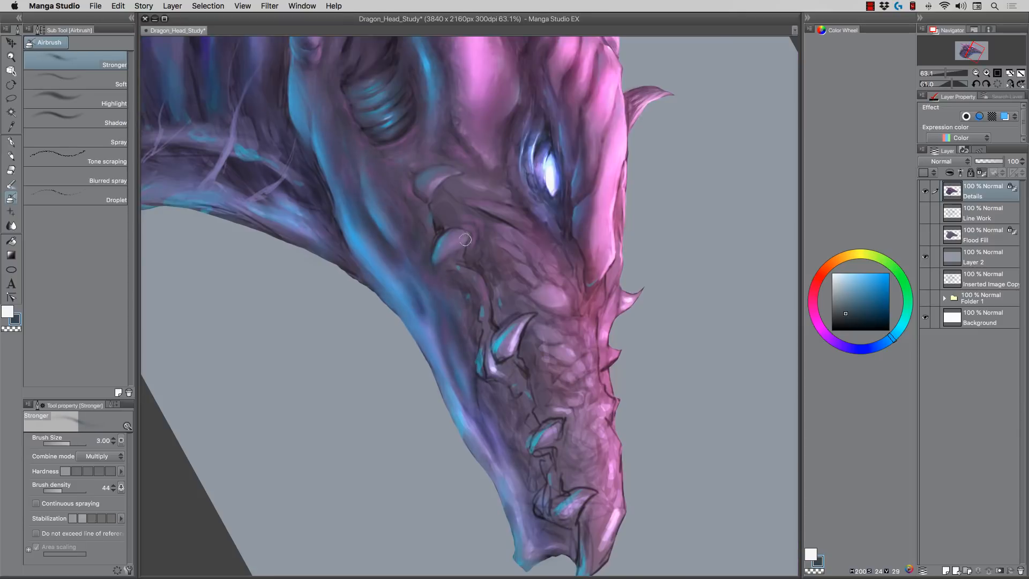
left_click_drag(467, 184, 489, 191)
key("j")
Step: Draw bright cyan highlights along the lower jaw and neck edge with the Darker pencil at size 5
key("b")
left_click(889, 273)
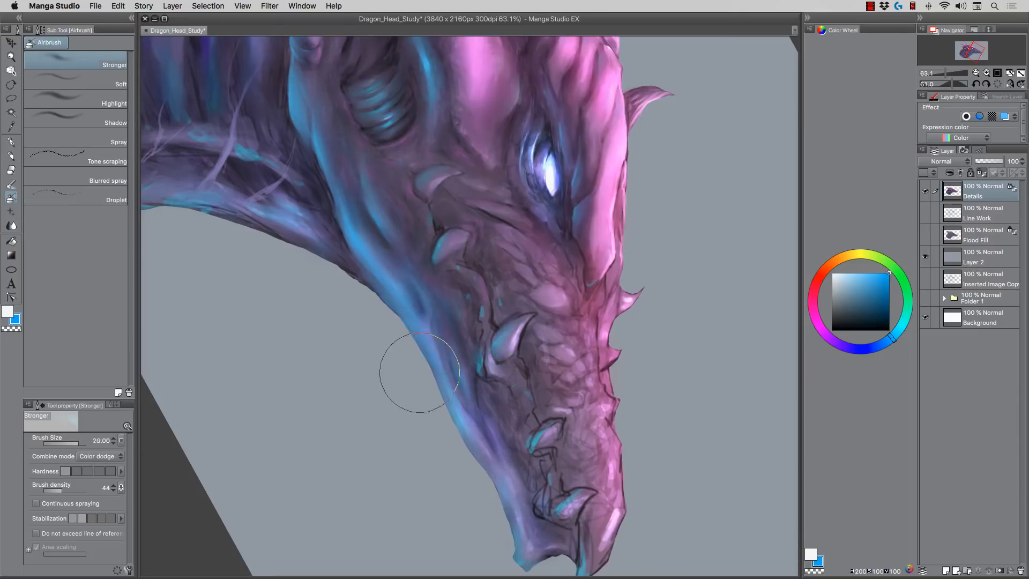
left_click(11, 156)
left_click(901, 327)
left_click(880, 273)
left_click_drag(450, 397, 468, 427)
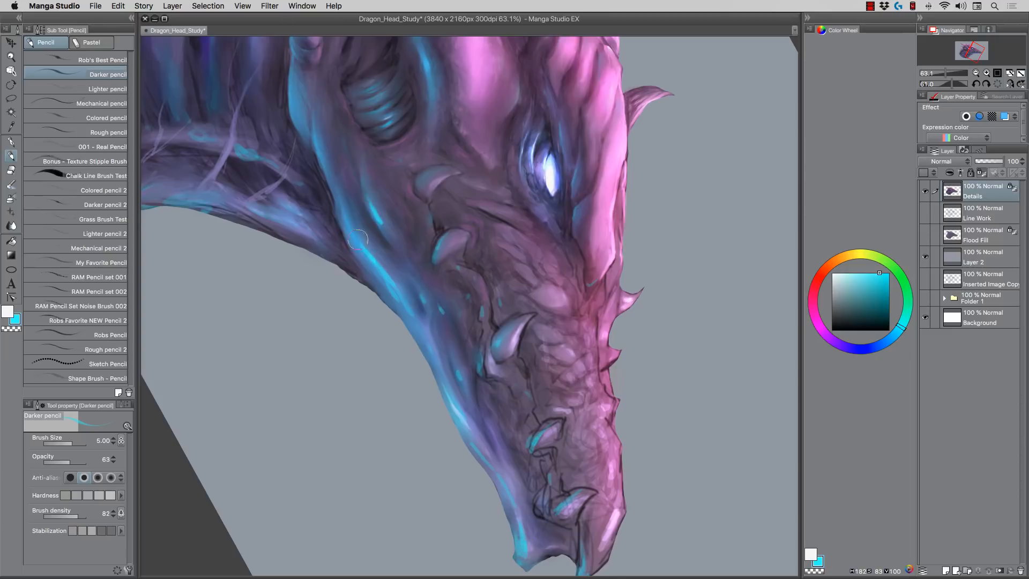
left_click_drag(358, 240, 404, 298)
left_click_drag(343, 163, 350, 205)
left_click_drag(184, 111, 213, 128)
left_click_drag(430, 311, 441, 337)
Step: Blend the new cyan highlights along the lower jaw and chin, reducing the blend size to 1.70 for detail
key("j")
left_click_drag(377, 214, 375, 169)
left_click_drag(528, 476, 545, 510)
mouse_move(522, 499)
left_mouse_down()
mouse_move(495, 452)
mouse_move(533, 438)
mouse_move(607, 283)
mouse_move(641, 337)
left_mouse_up()
scroll(469, 306, "up", 3)
key("bracketleft")
key("bracketleft")
key("bracketleft")
left_click_drag(687, 230, 761, 295)
left_click_drag(415, 150, 450, 187)
left_click_drag(294, 295, 297, 320)
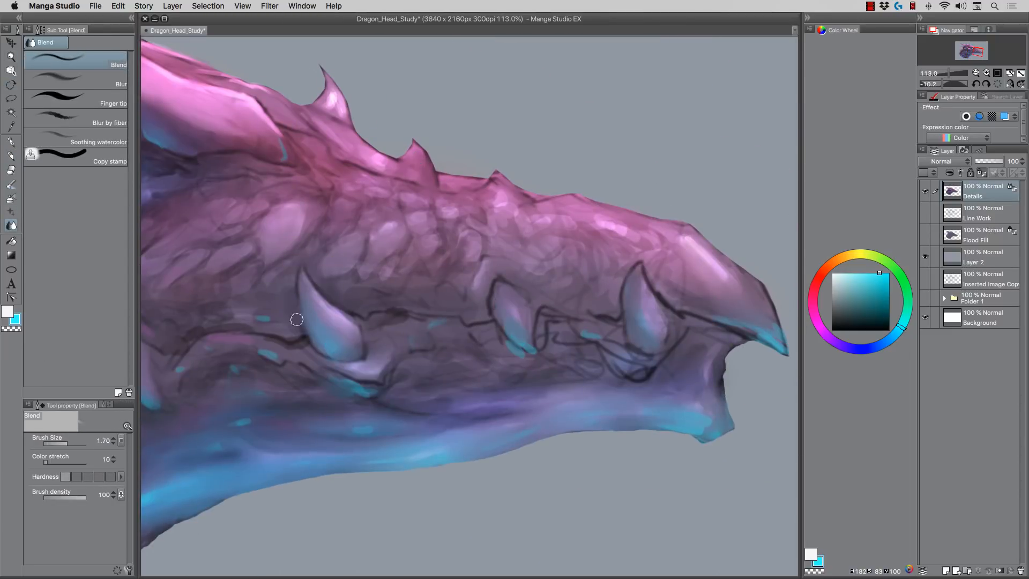
Step: Blend the dark outlines around the teeth and the beak tip into the painted skin
left_click_drag(300, 273, 305, 324)
left_click_drag(362, 345, 351, 370)
left_click_drag(601, 348, 641, 359)
mouse_move(649, 276)
left_mouse_down()
mouse_move(674, 309)
mouse_move(784, 348)
left_mouse_up()
key("bracketright")
left_click_drag(764, 284, 785, 343)
left_click_drag(280, 141, 284, 159)
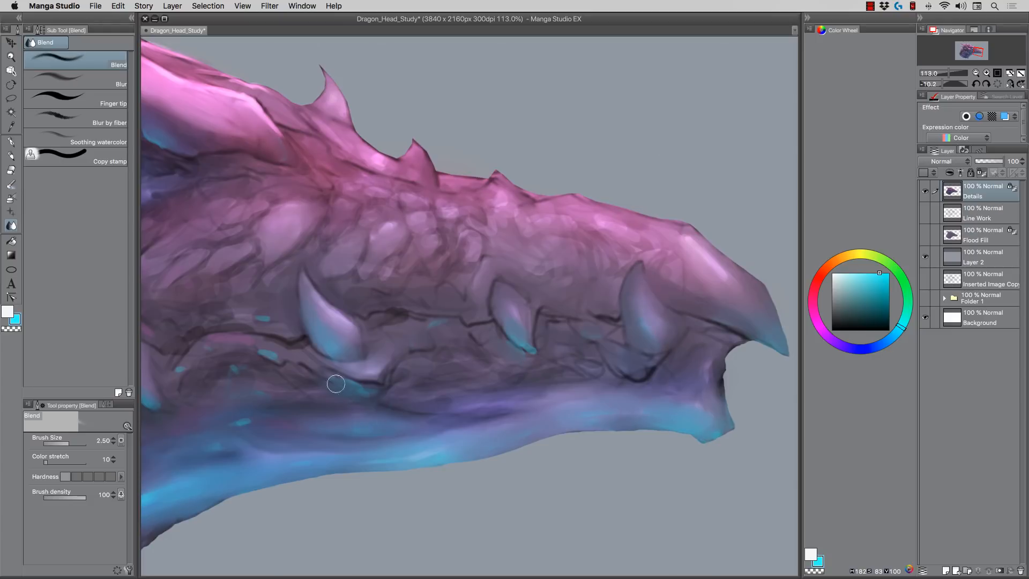
Step: Blend the cyan marks along the gumline beside the large tooth
left_click_drag(336, 384, 370, 394)
left_click_drag(259, 352, 278, 358)
left_click_drag(256, 318, 271, 320)
key("bracketleft")
left_click_drag(370, 157, 404, 173)
Step: Redraw the mouth line and front tooth edges in a sampled dark purple with the Darker pencil
key("p")
mouse_move(334, 369)
left_mouse_down()
mouse_move(375, 384)
mouse_move(363, 390)
left_mouse_up()
left_click(466, 324, "alt")
left_click_drag(394, 321, 468, 336)
left_click_drag(531, 327, 528, 355)
left_click_drag(614, 327, 635, 370)
Step: Draw dark purple strokes along the lower jaw and below the teeth with the Darker pencil
left_click_drag(622, 268, 493, 461)
left_click_drag(367, 397, 377, 503)
left_click_drag(348, 435, 343, 480)
left_click_drag(387, 282, 384, 349)
mouse_move(364, 163)
left_mouse_down()
mouse_move(362, 273)
mouse_move(441, 411)
left_mouse_up()
left_click_drag(336, 276, 357, 348)
left_click_drag(361, 247, 386, 346)
Step: Blend the dark strokes on the lower jaw and beside the mouth line at size 1.50
key("j")
left_click_drag(509, 452, 470, 290)
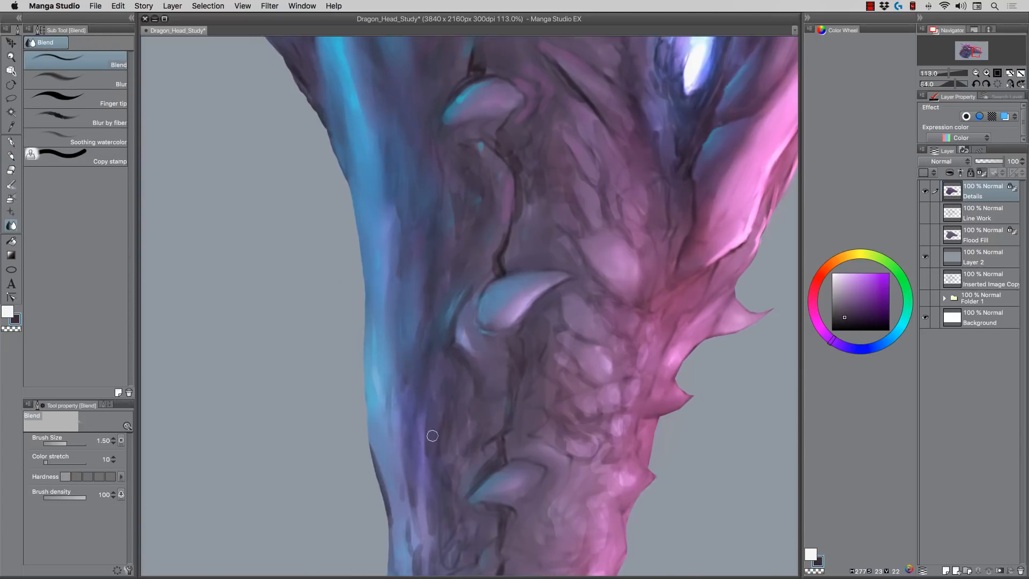
left_click_drag(429, 434, 413, 300)
left_click_drag(420, 214, 506, 536)
double_click(473, 250)
left_click_drag(473, 251, 490, 326)
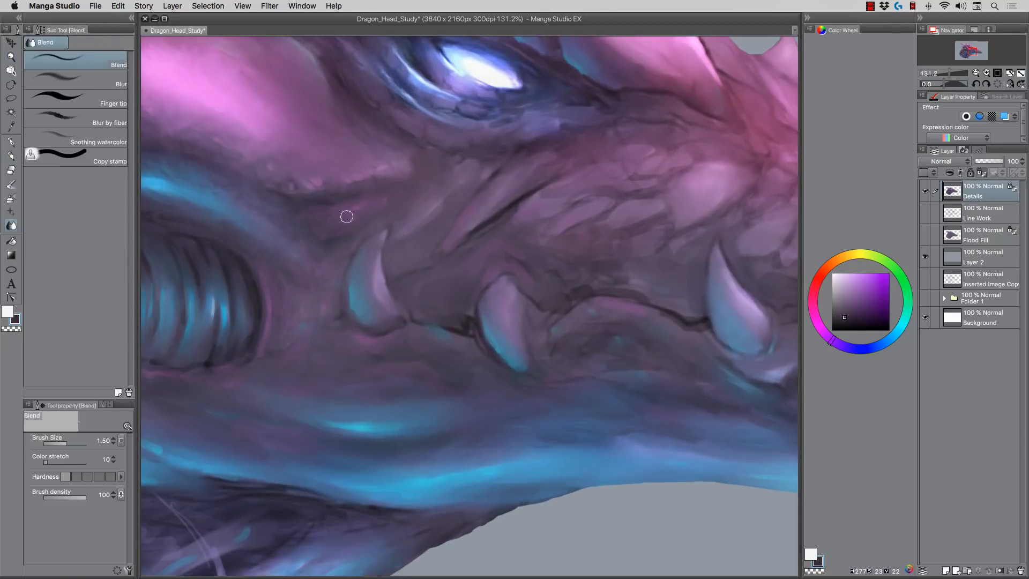
Step: Paint sampled pink highlights on the gums and lip folds around the rear teeth with the Darker pencil and blend them
left_click(11, 156)
left_click(703, 185, "alt")
left_click_drag(489, 279, 529, 276)
left_click_drag(355, 337, 390, 340)
left_click_drag(628, 257, 681, 279)
left_click_drag(625, 310, 669, 325)
left_click(11, 226)
mouse_move(416, 287)
left_mouse_down()
mouse_move(468, 268)
mouse_move(512, 349)
left_mouse_up()
Step: Shade the rear and large teeth with a sampled dark purple using the Darker pencil
key("p")
left_click(539, 346, "alt")
left_click_drag(376, 268, 382, 317)
mouse_move(736, 311)
left_mouse_down()
mouse_move(746, 349)
mouse_move(763, 343)
left_mouse_up()
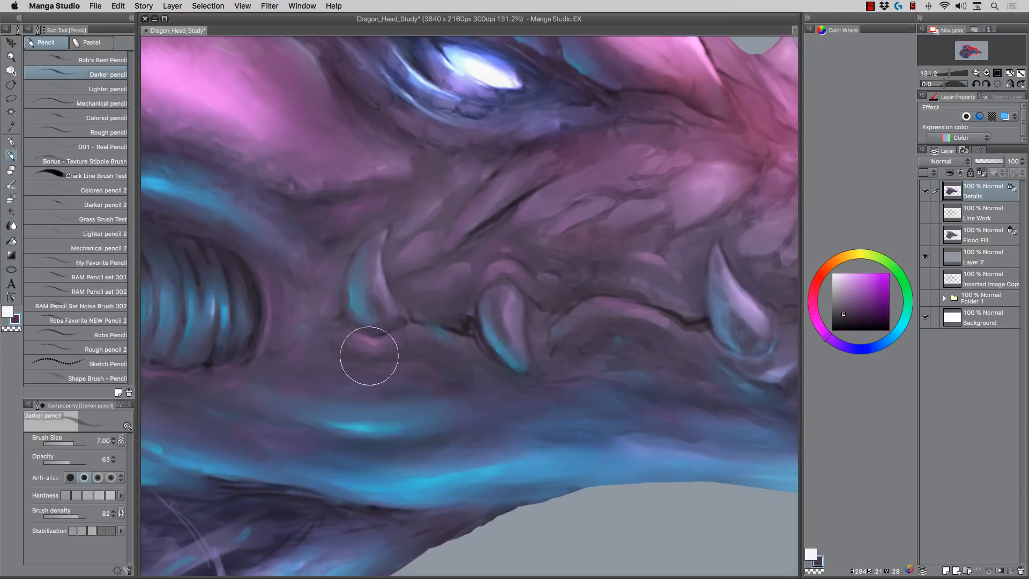
Step: Draw sampled white highlights on the three teeth below the eye and switch to blending them at size 1.20
left_click(490, 72, "alt")
left_click_drag(724, 276, 738, 296)
left_click_drag(512, 306, 519, 331)
left_click_drag(379, 268, 381, 301)
left_click(12, 226)
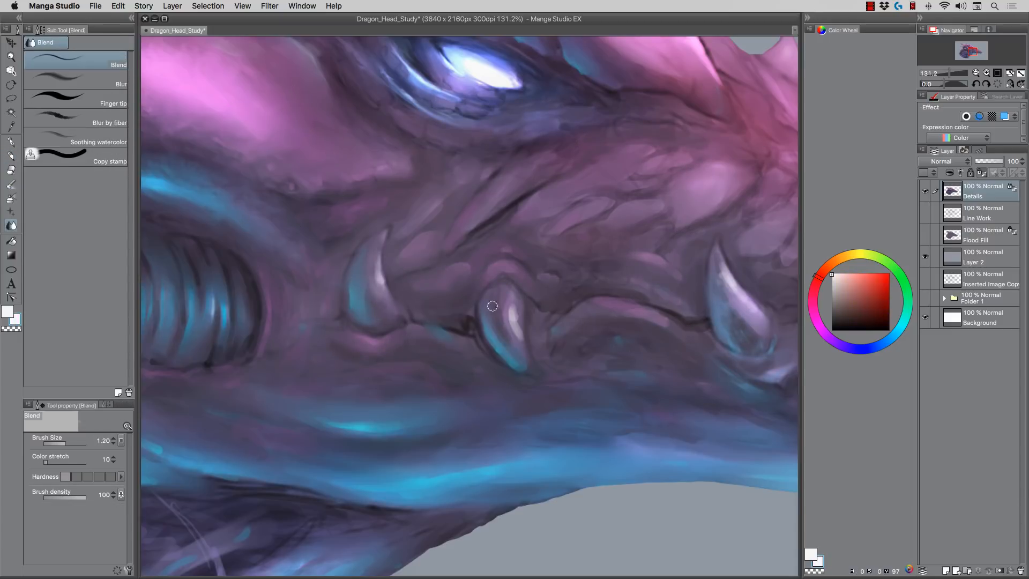
Step: Paint sampled blue reflected-light strokes on the front teeth, lower gums and jaw tip with the Darker pencil, up to size 5.00
scroll(408, 192, "down", 2)
left_click_drag(708, 242, 411, 199)
key("p")
left_click(450, 379, "alt")
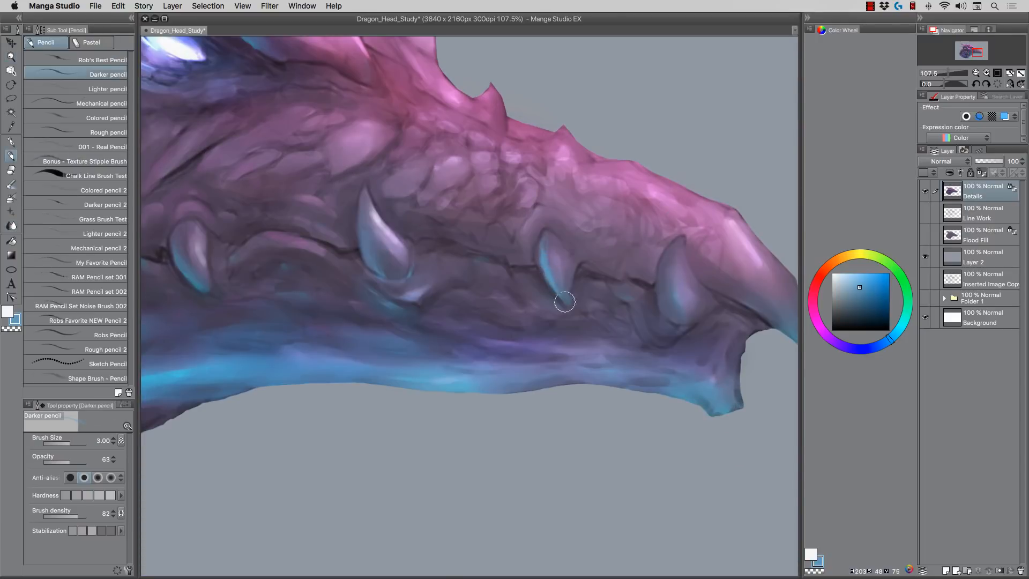
left_click_drag(662, 263, 674, 315)
mouse_move(652, 307)
left_mouse_down()
mouse_move(689, 328)
mouse_move(673, 348)
left_mouse_up()
left_click_drag(607, 329, 624, 335)
left_click_drag(498, 324, 531, 326)
left_click_drag(377, 318, 413, 325)
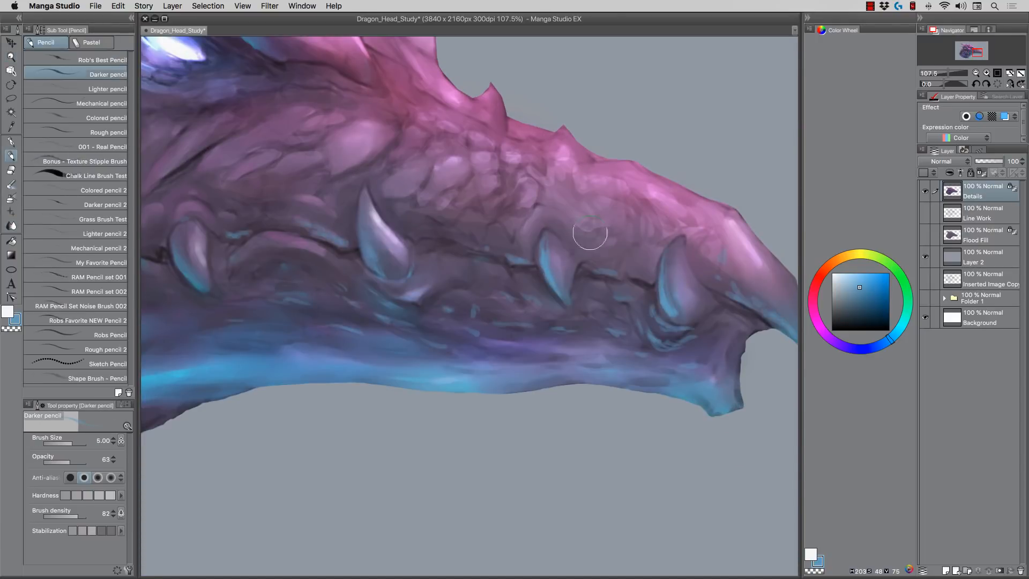
left_click_drag(724, 343, 692, 372)
Step: Paint sampled pale lavender highlights on the two front teeth, using the Darker pencil at size 2.50 for the finer strokes
left_click(571, 272, "alt")
left_click_drag(688, 268, 700, 302)
left_click(379, 223, "alt")
key("bracketleft")
key("bracketleft")
key("bracketleft")
left_click_drag(558, 242, 571, 290)
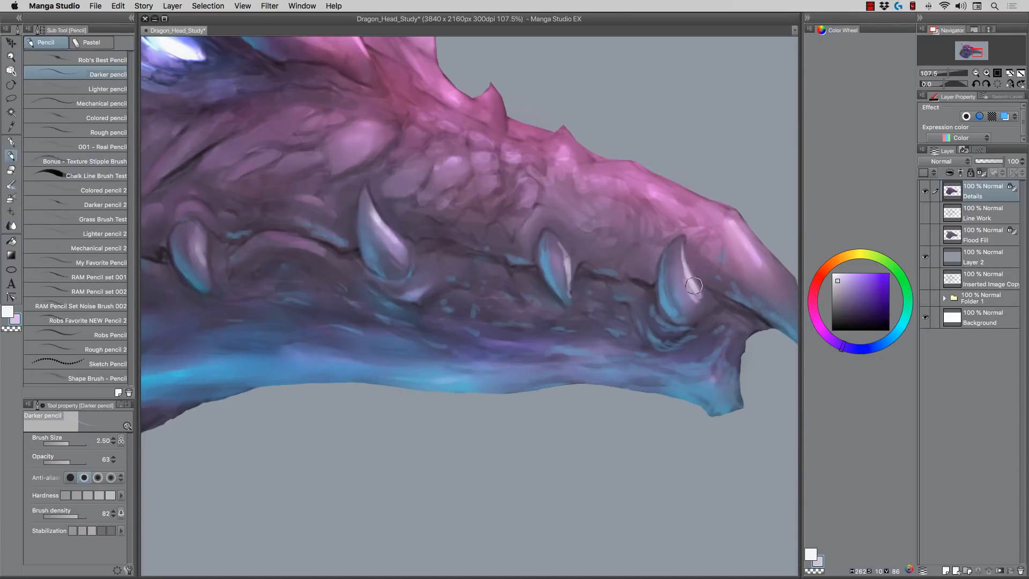
Step: Shade the front three teeth and the snout with dark purple using the Stronger airbrush in Multiply mode, up to size 6.00
key("b")
left_click(843, 323)
left_click_drag(370, 220, 393, 266)
left_click_drag(550, 251, 561, 289)
left_click_drag(674, 262, 694, 306)
key("bracketright")
key("bracketright")
key("bracketright")
left_click_drag(713, 257, 767, 295)
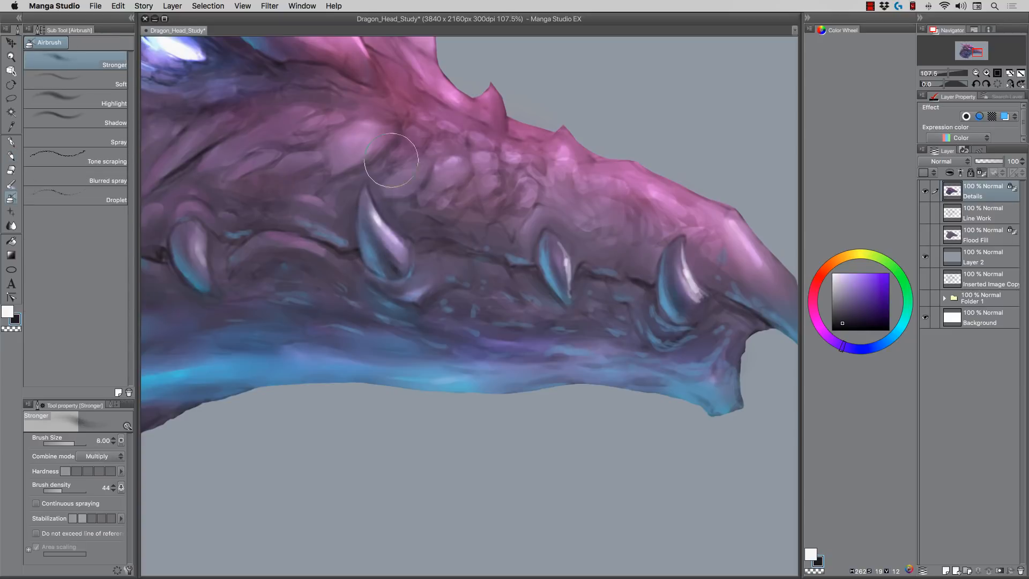
left_click_drag(391, 170, 375, 180)
Step: Draw dark scale outlines across the snout from the ridge to the front teeth with the Darker pencil at size 3.00
key("p")
left_click_drag(542, 188, 601, 231)
left_click_drag(589, 177, 659, 273)
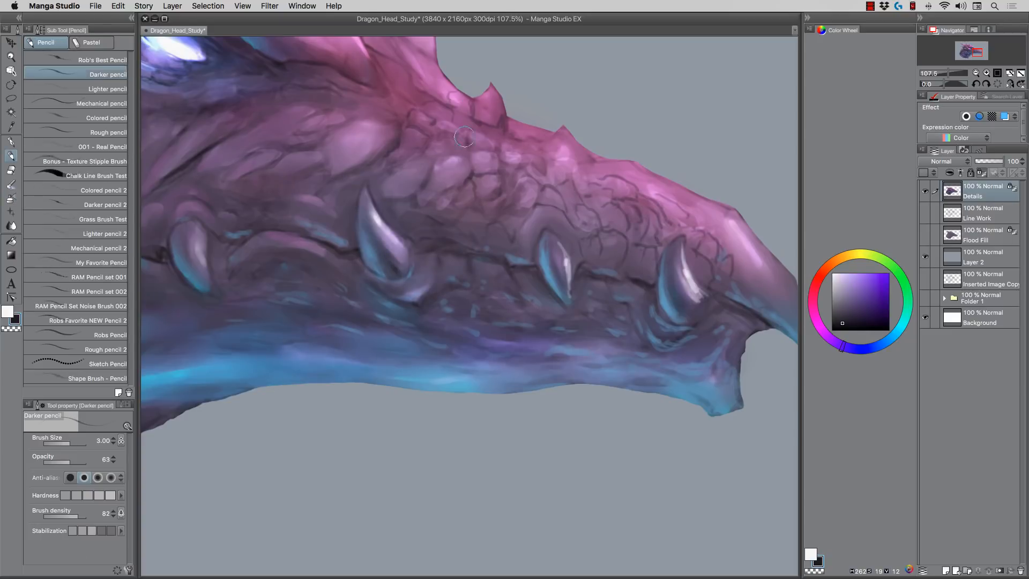
left_click_drag(512, 128, 590, 164)
left_click_drag(595, 163, 662, 185)
left_click_drag(740, 241, 775, 279)
left_click_drag(375, 161, 518, 233)
Step: Deepen the scale creases around the snout spikes and teeth with the Darker pencil at size 4.00, and raise it to 8.00
key("bracketright")
left_click_drag(370, 189, 333, 228)
left_click_drag(510, 169, 546, 192)
left_click_drag(563, 126, 544, 164)
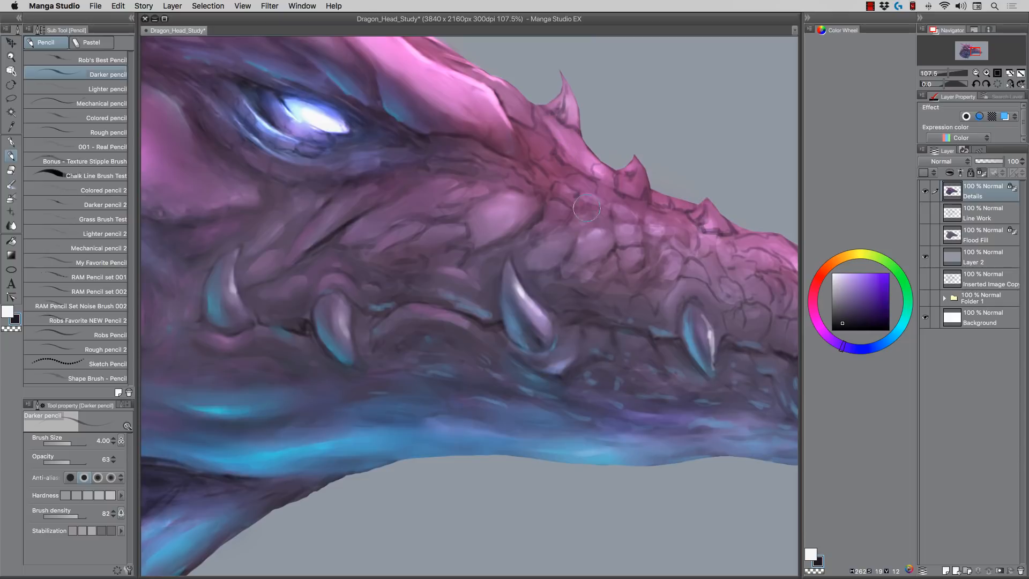
left_click_drag(689, 324, 699, 351)
key("super+space")
left_click_drag(425, 205, 357, 182)
left_click_drag(585, 277, 623, 260)
key("bracketright")
key("bracketright")
key("bracketright")
key("bracketright")
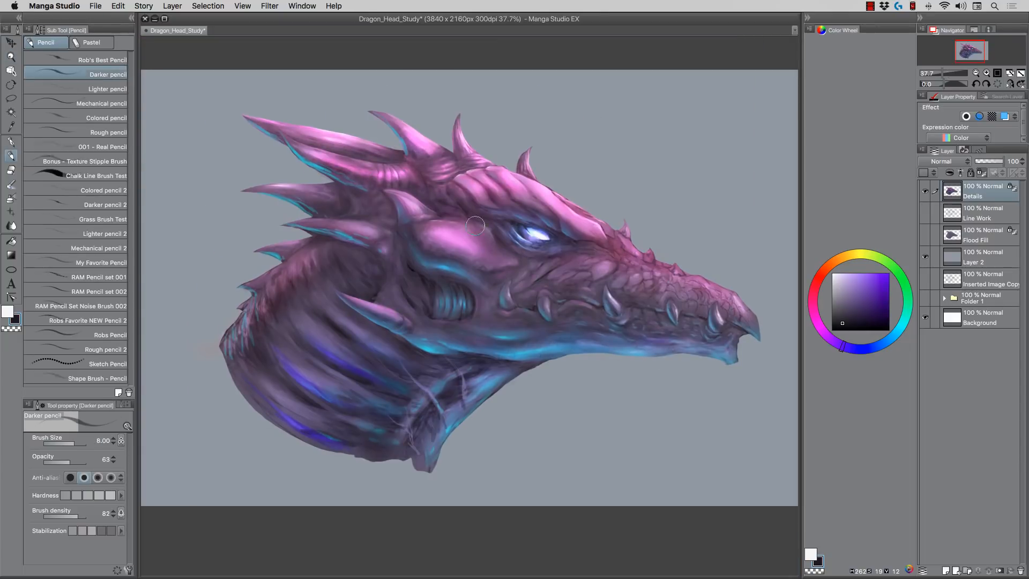
Step: Blend the blue and cyan strokes on the neck folds, throat tendons, neck edge and back spikes, starting at size 1.50
key("super+space")
mouse_move(262, 391)
left_mouse_down()
mouse_move(264, 368)
mouse_move(333, 322)
left_mouse_up()
key("j")
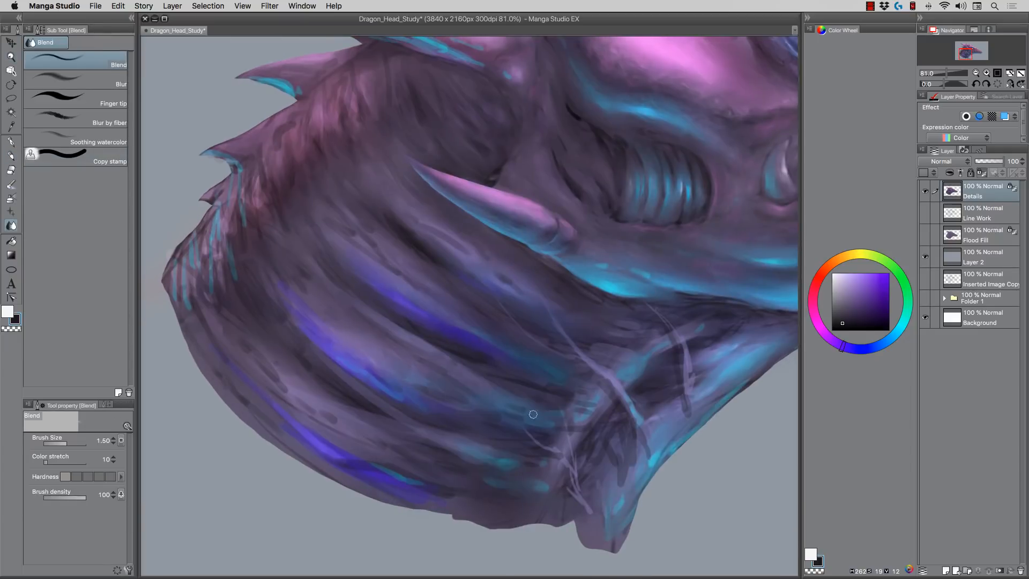
left_click_drag(317, 445, 411, 478)
left_click_drag(371, 315, 456, 359)
left_click_drag(589, 365, 617, 387)
left_click_drag(626, 399, 642, 425)
left_click_drag(689, 344, 692, 381)
left_click_drag(177, 266, 189, 310)
left_click_drag(228, 153, 240, 181)
left_click_drag(260, 78, 293, 95)
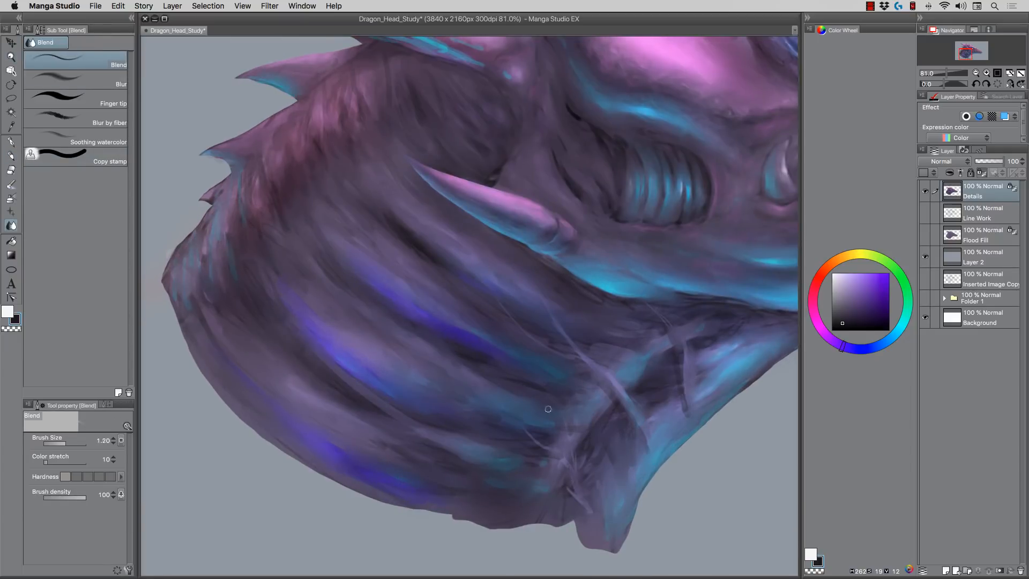
Step: Draw sampled cyan highlight lines along the throat tendons with the Darker pencil
key("p")
left_click_drag(564, 420, 593, 509)
left_click_drag(670, 329, 689, 394)
left_click(621, 274, "alt")
left_click_drag(612, 380, 634, 409)
Step: Scribble cyan scale texture along the lit neck folds with the Darker pencil at size 6.00
left_click_drag(311, 308, 371, 369)
left_click_drag(351, 247, 429, 316)
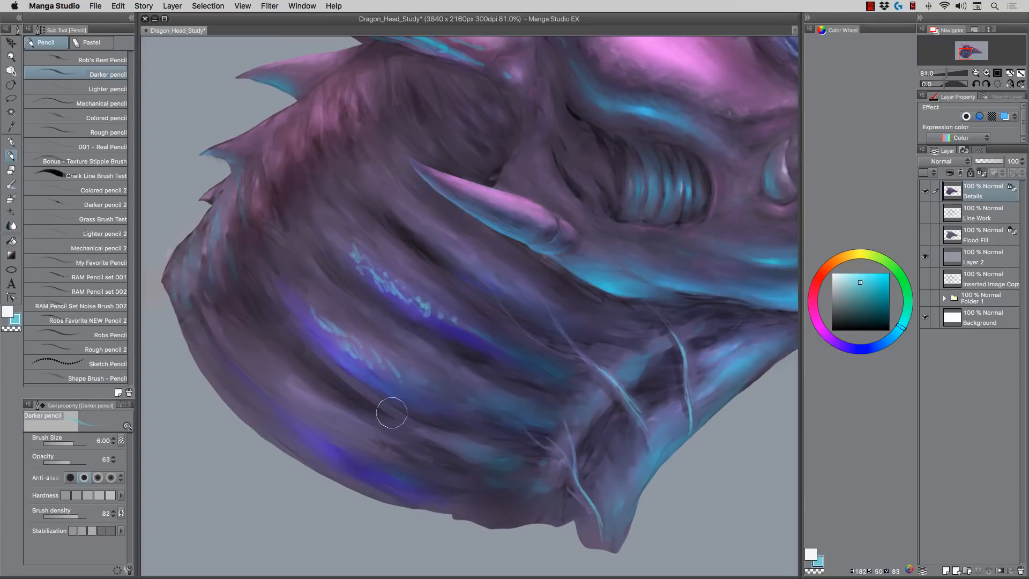
left_click_drag(393, 371, 425, 399)
left_click_drag(261, 378, 353, 445)
Step: Spray fine cyan speckles over the neck folds with a smaller spray airbrush
left_click(11, 199)
left_click(75, 177)
key("bracketleft")
key("bracketleft")
key("bracketleft")
key("bracketleft")
key("bracketleft")
left_click_drag(386, 252, 493, 327)
Step: Blend the cyan texture and speckles into the neck folds at size 1.70
key("j")
left_click_drag(308, 410, 370, 456)
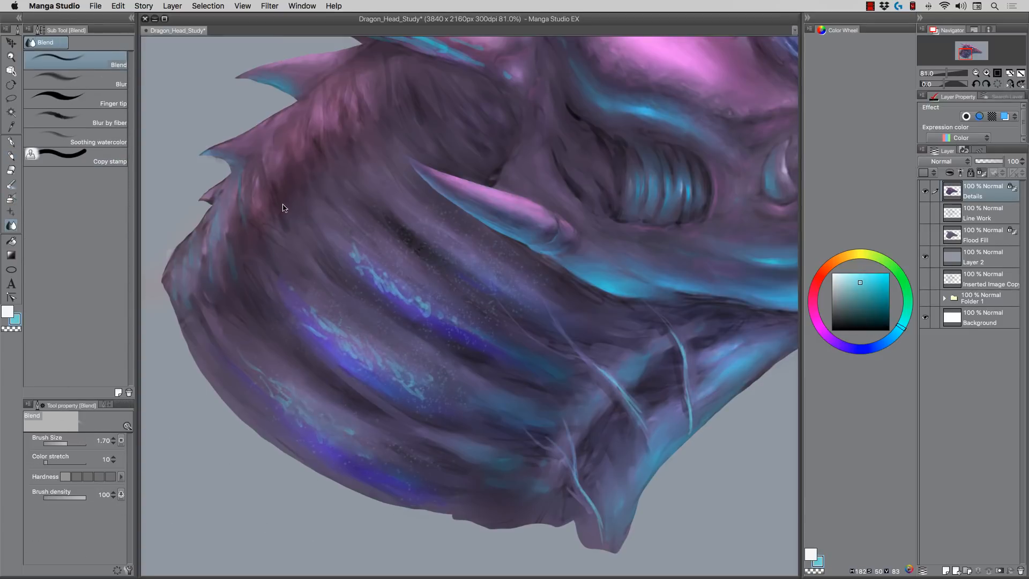
left_click_drag(413, 242, 441, 265)
left_click_drag(303, 410, 351, 450)
left_click_drag(357, 267, 442, 321)
left_click_drag(311, 314, 418, 394)
left_click_drag(274, 387, 332, 424)
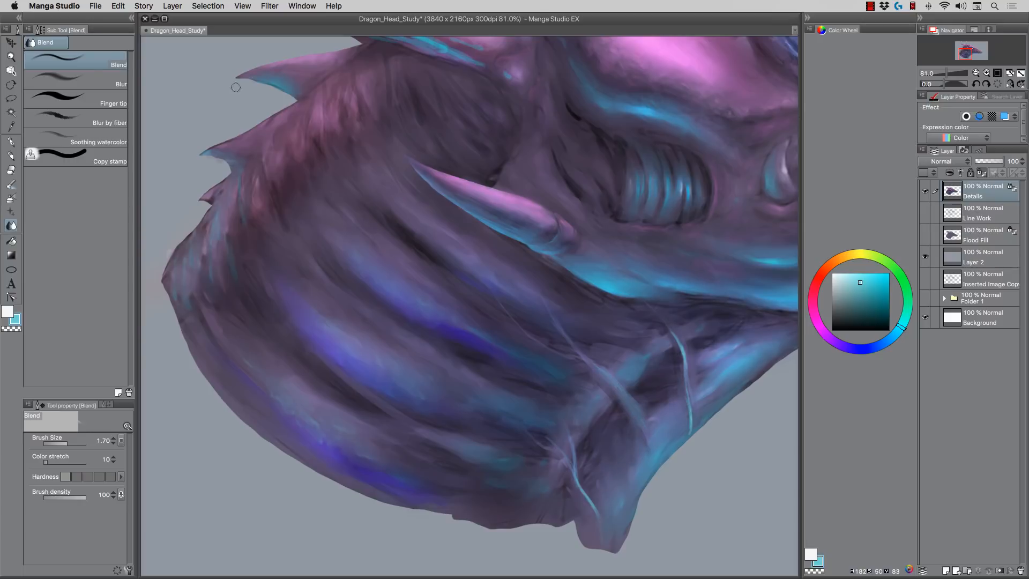
Step: Add saturated blue glows to the three lit neck folds with the Stronger airbrush in Add (Glow) mode at size 3.00
left_click(877, 347)
left_click(878, 276)
left_click(11, 198)
left_click(75, 60)
left_click(101, 456)
left_click_drag(338, 354, 386, 386)
left_click_drag(385, 291, 429, 319)
left_click_drag(274, 418, 413, 485)
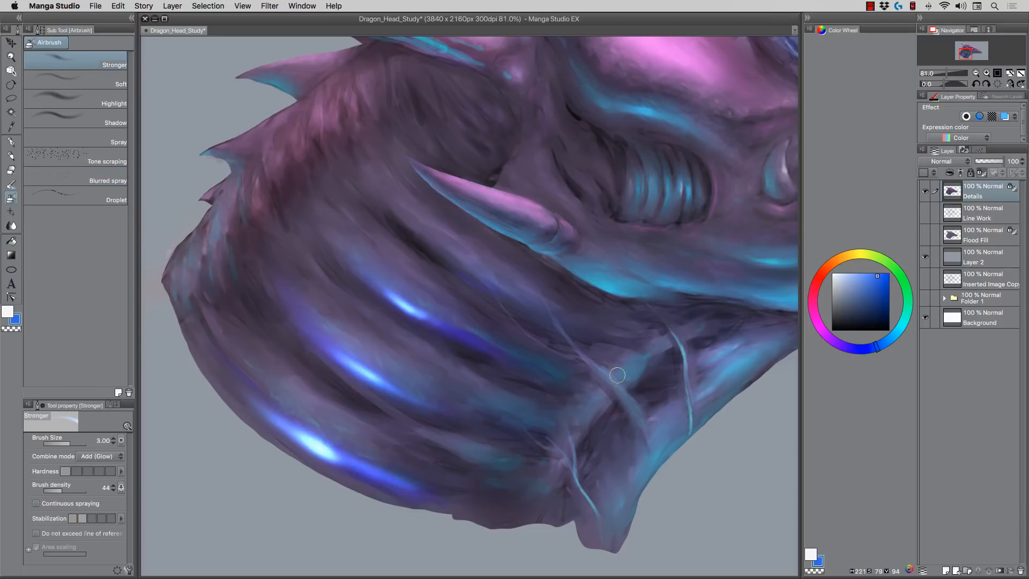
Step: Add a cyan rim glow along the throat's lower edge and its pointed base with the Stronger airbrush
left_click(896, 335)
left_click(889, 279)
left_click_drag(692, 432, 636, 499)
left_click_drag(762, 354, 709, 416)
mouse_move(633, 409)
left_mouse_down()
mouse_move(656, 461)
mouse_move(617, 546)
left_mouse_up()
Step: Glow the throat tendon and the upper neck fold below the jaw spike in cyan with a smaller Stronger airbrush
key("bracketleft")
key("bracketleft")
key("bracketleft")
key("bracketleft")
mouse_move(594, 362)
left_mouse_down()
mouse_move(616, 383)
mouse_move(603, 421)
left_mouse_up()
left_click_drag(451, 241, 512, 284)
Step: Enlarge the Stronger airbrush to 5.00 and add a cyan glow along the underside of the lower jaw
key("bracketright")
key("bracketright")
key("bracketright")
key("bracketright")
key("bracketright")
key("bracketright")
key("ctrl+minus")
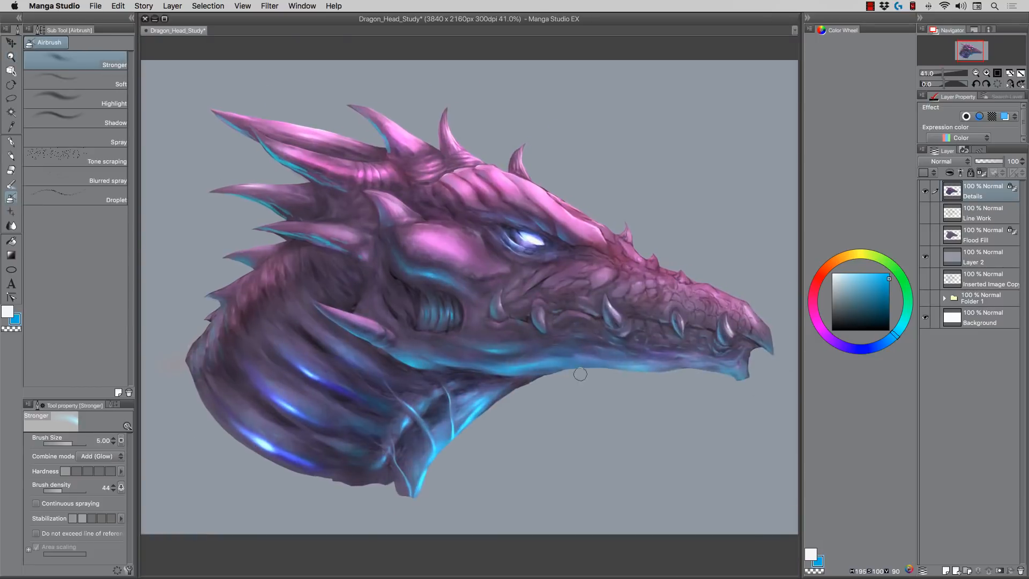
left_click_drag(584, 370, 721, 377)
Step: Darken the grey background on Layer 2 with a tonal correction and reselect the Details layer
left_click(974, 258)
left_click(118, 6)
mouse_move(160, 181)
left_click(333, 190)
left_click(973, 191)
Step: Add a cyan glow to the eye and magenta glows to the snout, brow, top horn and cheek with the Highlight airbrush
left_click(75, 99)
left_click_drag(516, 235, 543, 245)
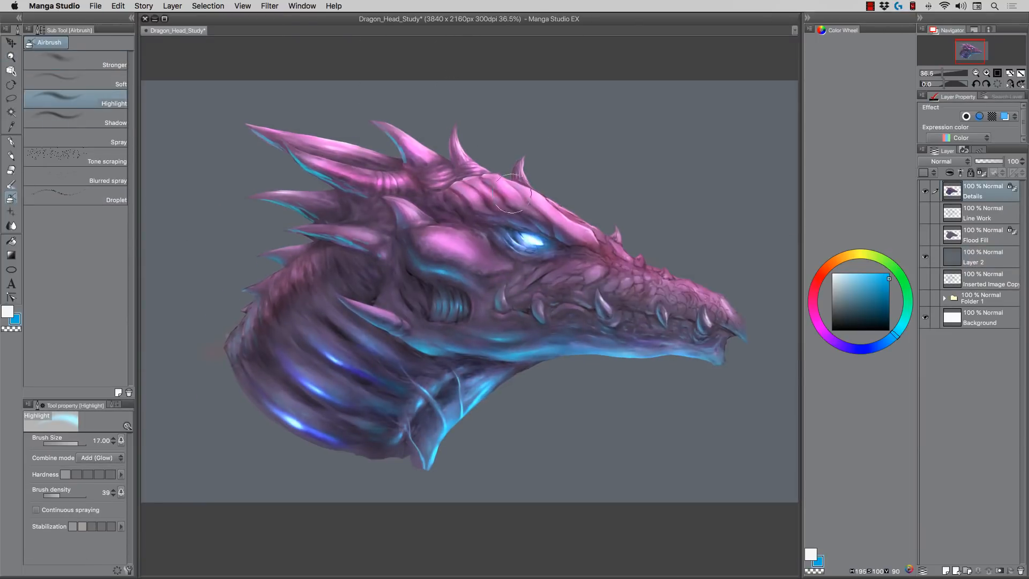
left_click(818, 325)
left_click(876, 278)
left_click_drag(679, 275, 730, 294)
left_click_drag(496, 181, 516, 199)
left_click_drag(261, 129, 306, 139)
left_click_drag(442, 239, 472, 256)
left_click_drag(445, 225, 473, 234)
Step: Blend the glowing cheek, touch up the second tooth from the front, and set blending to size 1.00 for the snout scales
key("j")
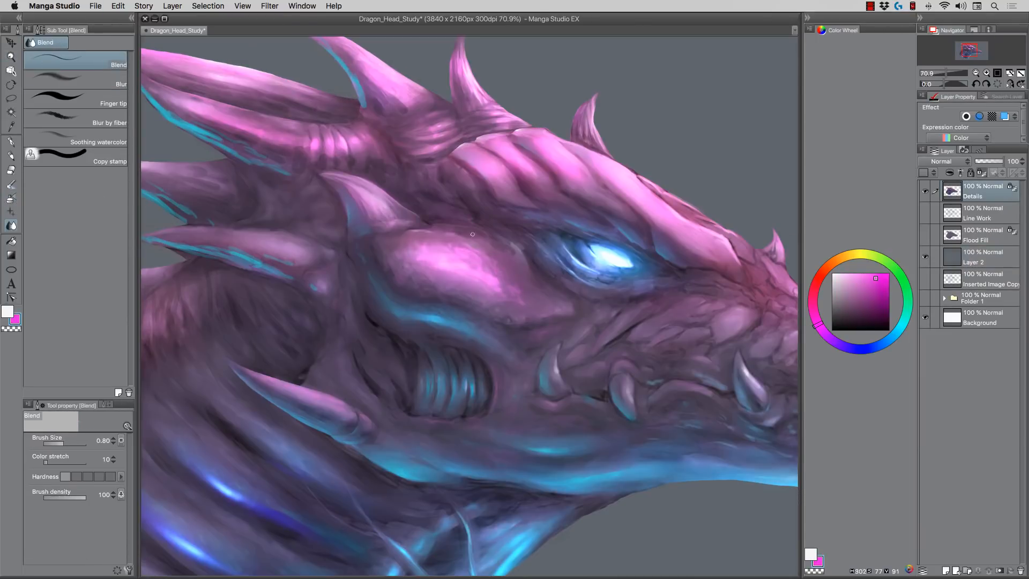
left_click_drag(697, 300, 456, 248)
scroll(499, 333, "up", 3)
key("b")
left_click_drag(499, 338, 509, 377)
key("j")
key("bracketright")
key("bracketright")
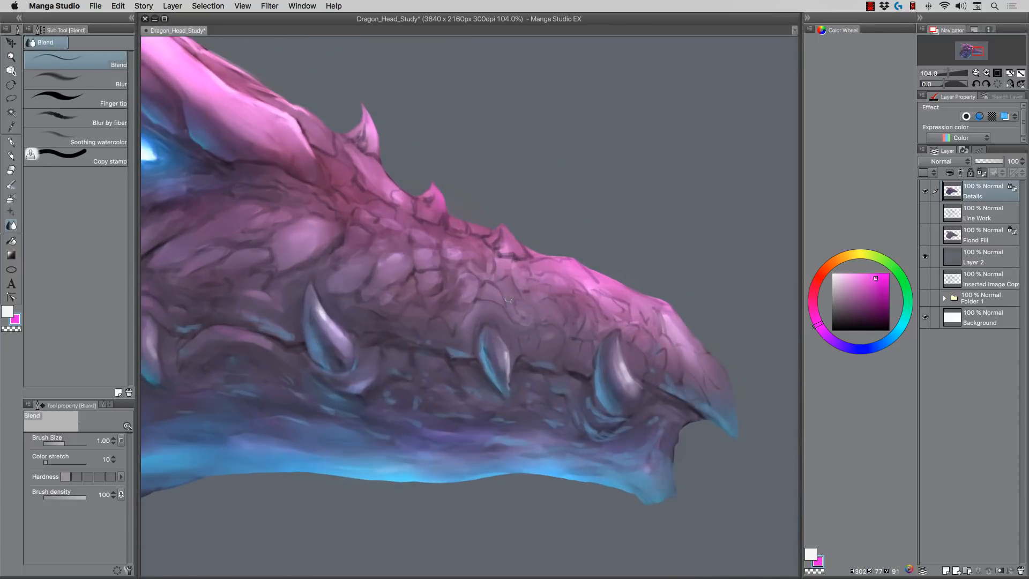
Step: Define the front snout scales with sampled pink and dark purple using the Darker pencil, and blend them at size 1.20
key("p")
left_click(604, 292, "alt")
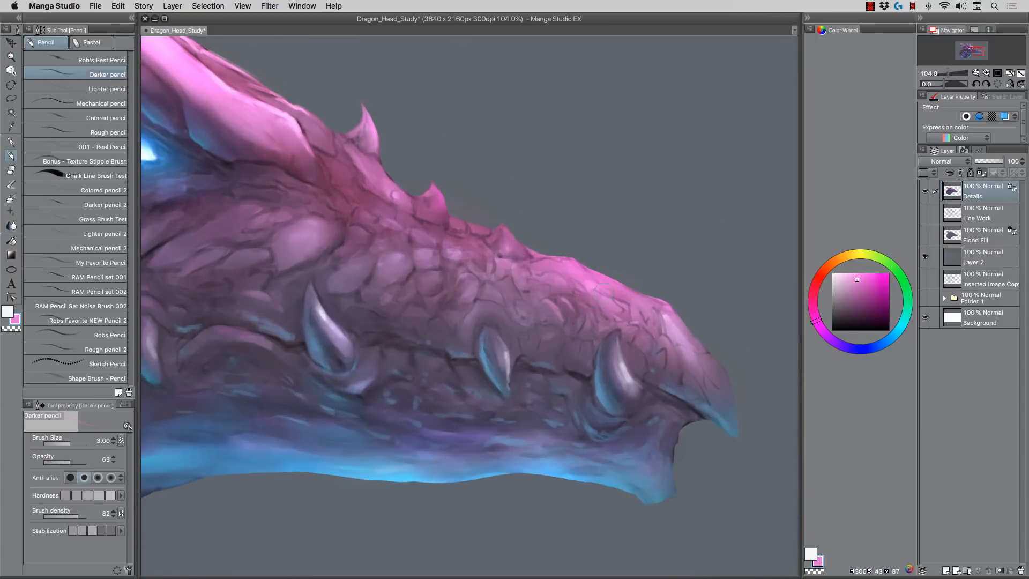
left_click(470, 325, "alt")
left_click_drag(457, 300, 484, 342)
left_click_drag(559, 268, 582, 292)
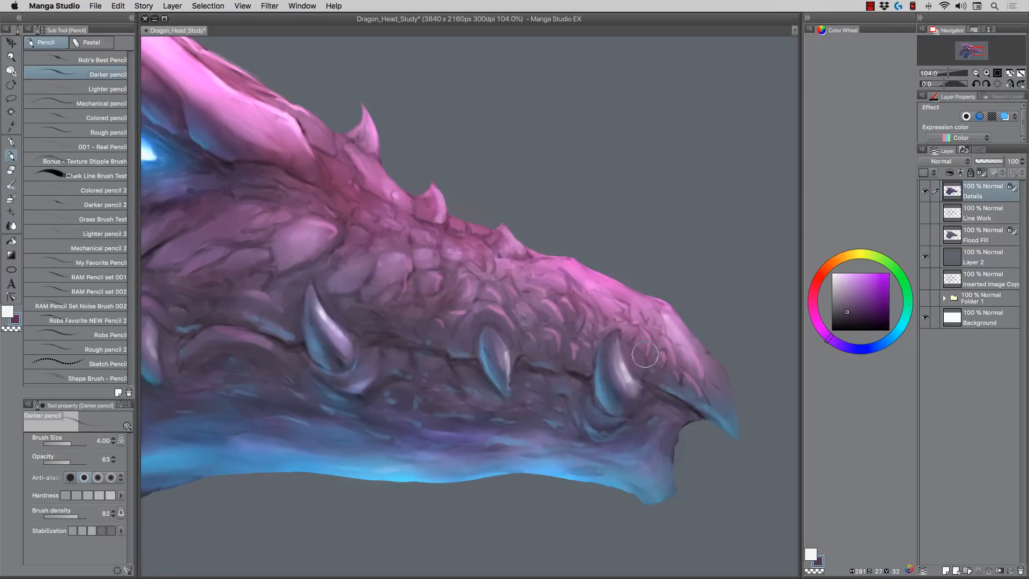
key("j")
left_click_drag(489, 307, 512, 325)
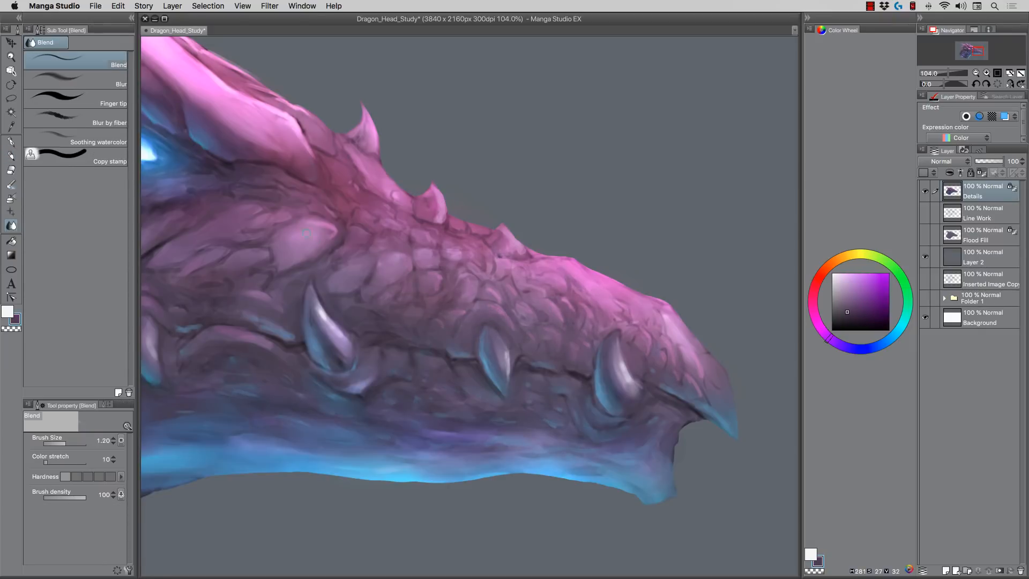
Step: Save the dragon head painting
key("super+space")
left_click_drag(670, 317, 473, 306)
key("super+s")
left_click_drag(256, 245, 254, 205)
key("super+space")
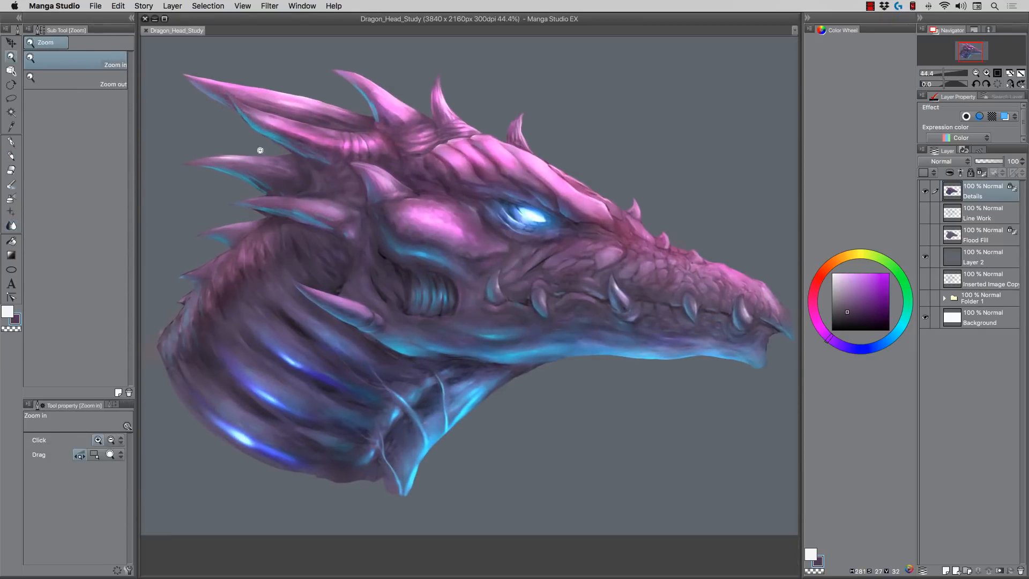
Step: Refine the scales between the eye and snout spikes with sampled purple and pink using a smaller Darker pencil
left_click_drag(722, 239, 793, 239)
left_click_drag(569, 320, 576, 332)
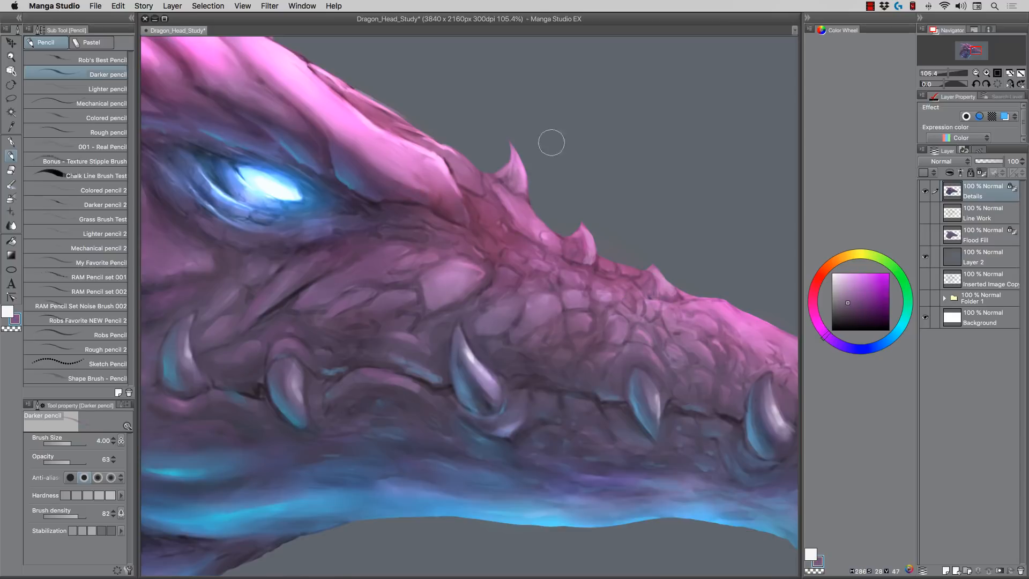
left_click_drag(444, 278, 440, 300)
key("[")
key("[")
key("[")
left_click(506, 270, "alt")
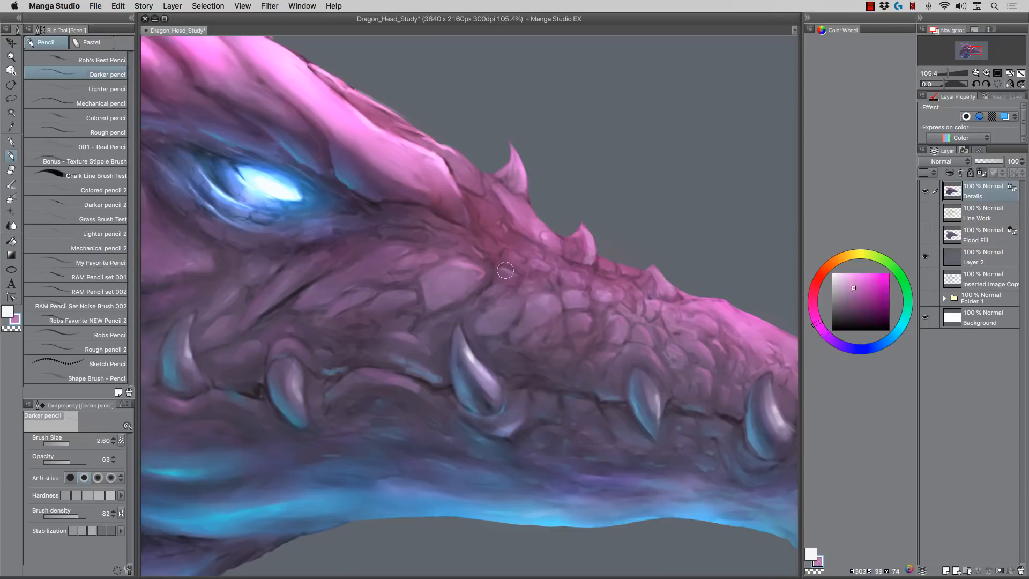
left_click_drag(514, 247, 536, 248)
left_click(576, 244, "alt")
Step: Paint sampled light pink highlights on the rear snout spike, the ridge beside it and the snout scales
left_click(518, 187, "alt")
mouse_move(510, 153)
left_mouse_down()
mouse_move(506, 168)
mouse_move(528, 185)
left_mouse_up()
left_click(473, 171, "alt")
left_click_drag(606, 260, 610, 264)
left_click_drag(671, 328, 499, 319)
left_click_drag(465, 356, 457, 366)
Step: Blend the snout highlights and beak tip at size 1.50, and switch to the Smooth Painter - RAM brush
key("j")
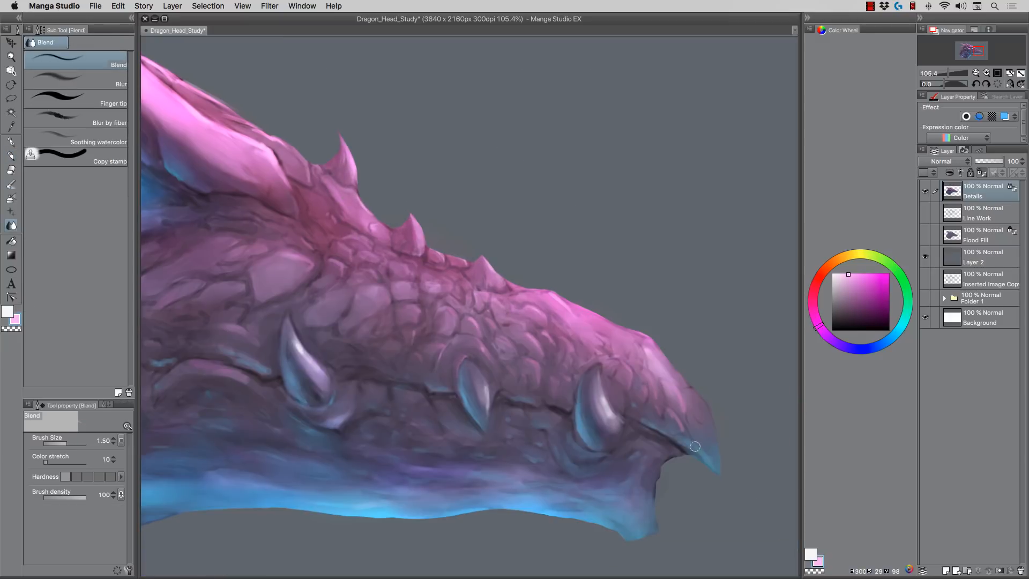
key("bracketleft")
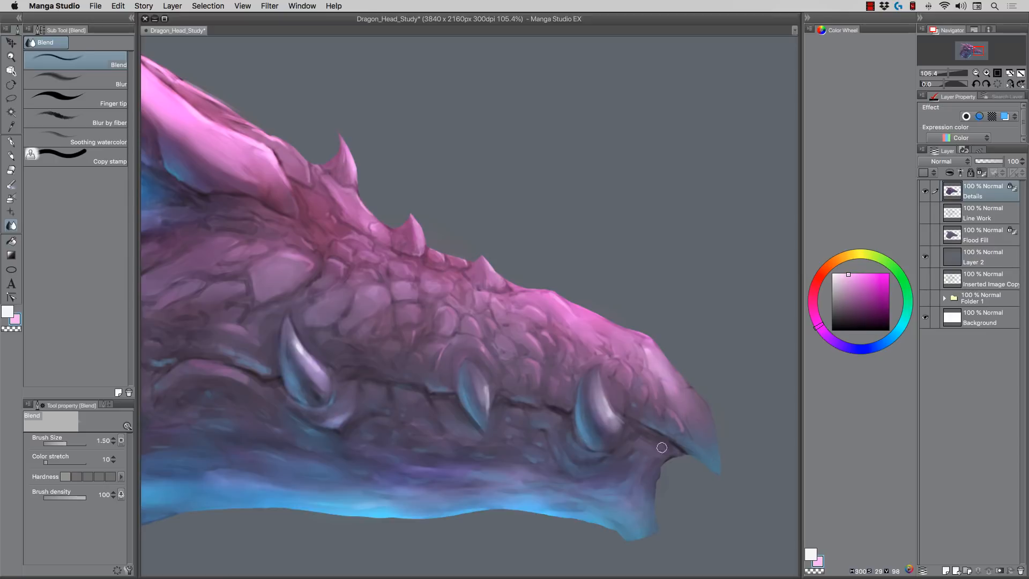
key("b")
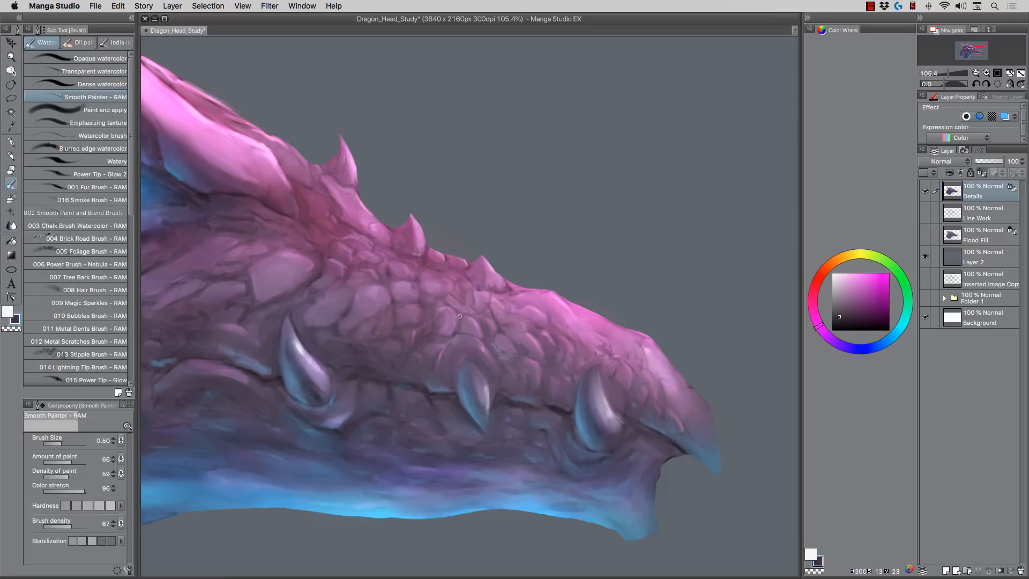
Step: Smooth the paint from the front snout ridge to the beak tip and sample a light pink from the ridge
mouse_move(650, 351)
left_mouse_down()
mouse_move(672, 380)
mouse_move(683, 374)
mouse_move(716, 439)
left_mouse_up()
left_click(657, 355, "alt")
key("super+space")
mouse_move(341, 201)
left_mouse_down()
mouse_move(215, 145)
mouse_move(282, 156)
left_mouse_up()
Step: Set the Highlight airbrush to Glow dodge and brush glows along the snout, lower jaw and back of the neck
key("b")
left_click(101, 458)
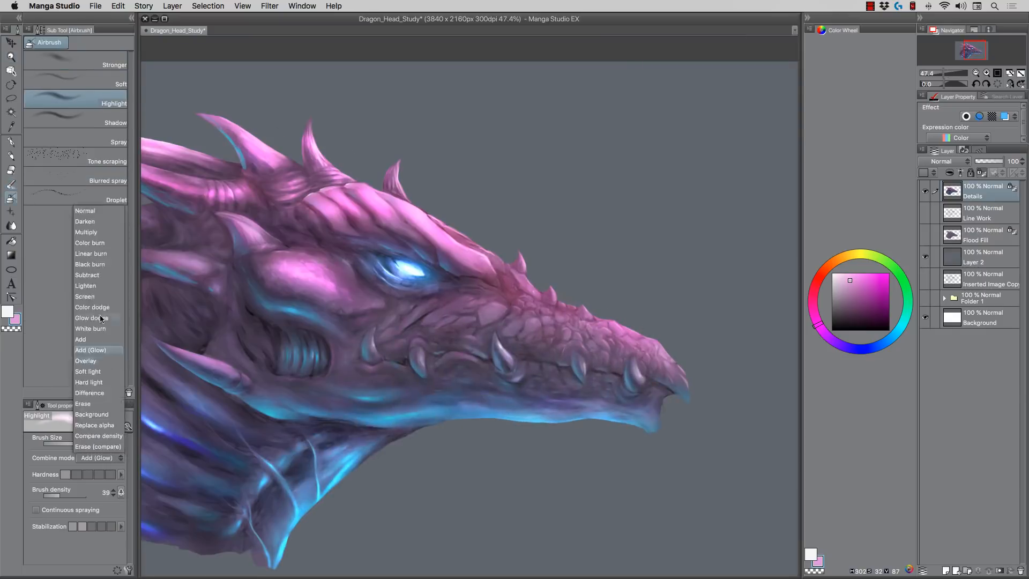
left_click(102, 319)
key("x")
left_click_drag(569, 311, 660, 338)
key("super+0")
left_click_drag(587, 369, 519, 361)
left_click_drag(271, 290, 225, 333)
Step: Reduce the Highlight airbrush to size 1.50 and add fine glows to the snout ridge and a rear horn
key("bracketleft")
key("bracketleft")
key("bracketleft")
key("bracketleft")
key("bracketleft")
mouse_move(588, 293)
left_mouse_down()
mouse_move(634, 323)
mouse_move(660, 323)
mouse_move(609, 303)
left_mouse_up()
key("bracketleft")
key("bracketleft")
key("bracketleft")
left_click_drag(637, 313, 660, 320)
key("bracketleft")
key("bracketleft")
key("bracketleft")
key("bracketleft")
key("bracketleft")
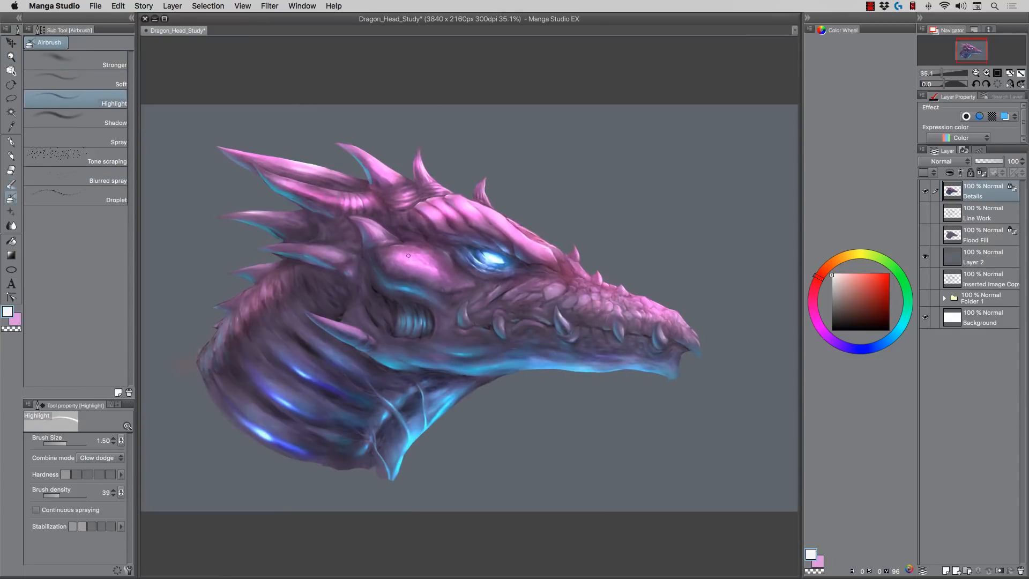
left_click_drag(289, 250, 325, 266)
Step: Enlarge the Highlight airbrush to size 20.00 and rotate the canvas until the snout points downward
key("bracketright")
key("bracketright")
key("bracketright")
key("bracketright")
key("bracketright")
key("bracketright")
key("bracketright")
key("bracketright")
key("bracketright")
key("bracketright")
left_click_drag(237, 322, 412, 82)
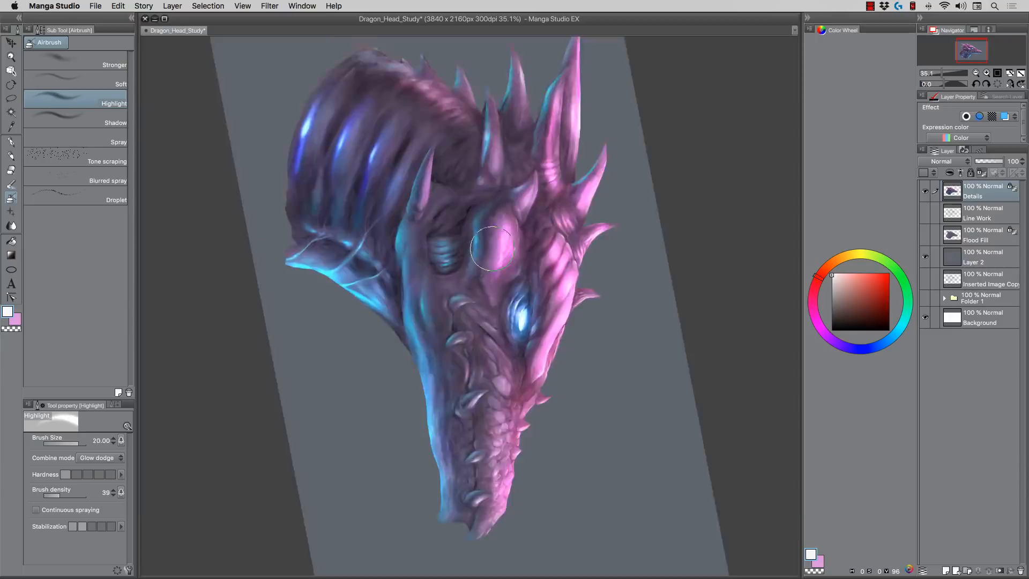
Step: Paint thin Glow dodge highlights along the cyan edge of the lower jaw with the airbrush at about size 1.70
scroll(423, 515, "up", 5)
key("bracketleft")
key("bracketleft")
key("bracketleft")
key("bracketleft")
key("bracketleft")
key("bracketleft")
key("bracketleft")
key("bracketleft")
key("bracketleft")
key("bracketleft")
left_click_drag(438, 417, 440, 466)
left_click_drag(417, 269, 427, 311)
mouse_move(388, 226)
left_mouse_down()
mouse_move(397, 367)
mouse_move(419, 436)
left_mouse_up()
key("bracketleft")
left_click_drag(471, 300, 490, 358)
left_click_drag(413, 289, 428, 346)
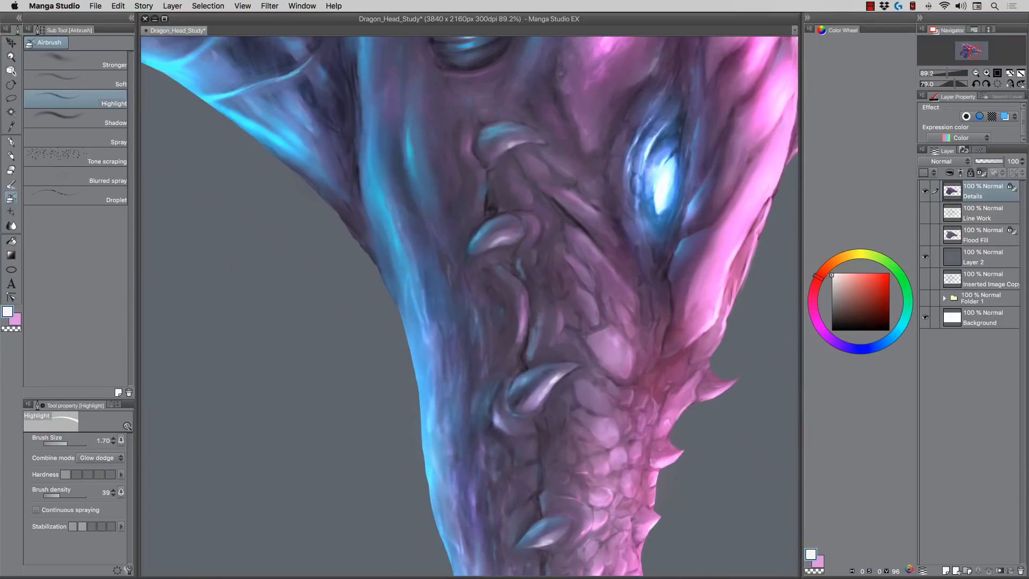
left_click_drag(397, 226, 443, 381)
Step: Choose the Stronger airbrush at size 10.00 in Overlay mode and lasso the mouth and lower jaw around the teeth
key("period")
key("period")
key("b")
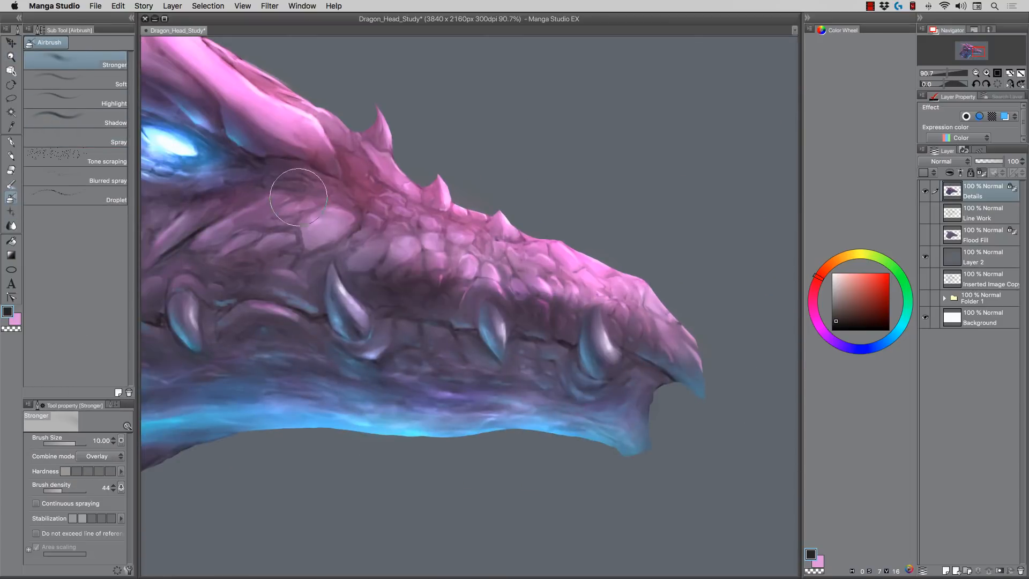
key("m")
mouse_move(180, 252)
left_mouse_down()
mouse_move(460, 285)
mouse_move(680, 429)
left_mouse_up()
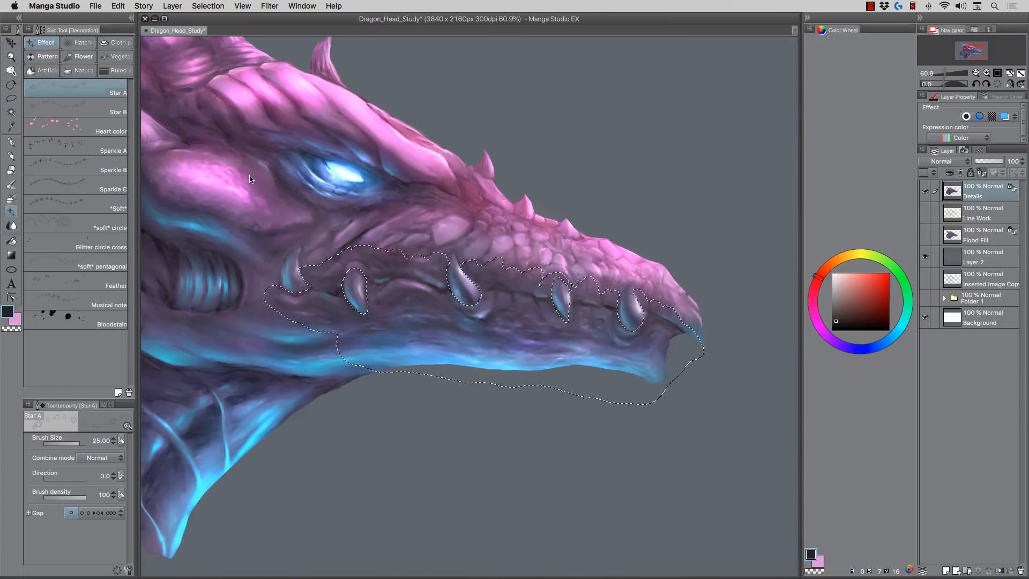
key("b")
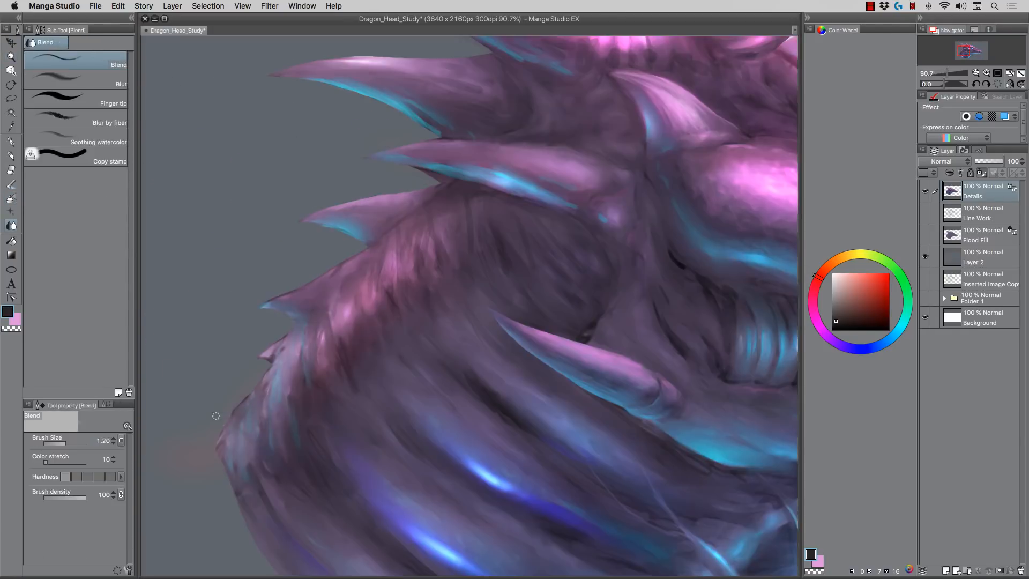
Step: Blend the cyan undersides of two rear horns with the Blend brush at about size 1.20
left_click_drag(401, 107, 439, 132)
key("[")
left_click_drag(494, 170, 520, 179)
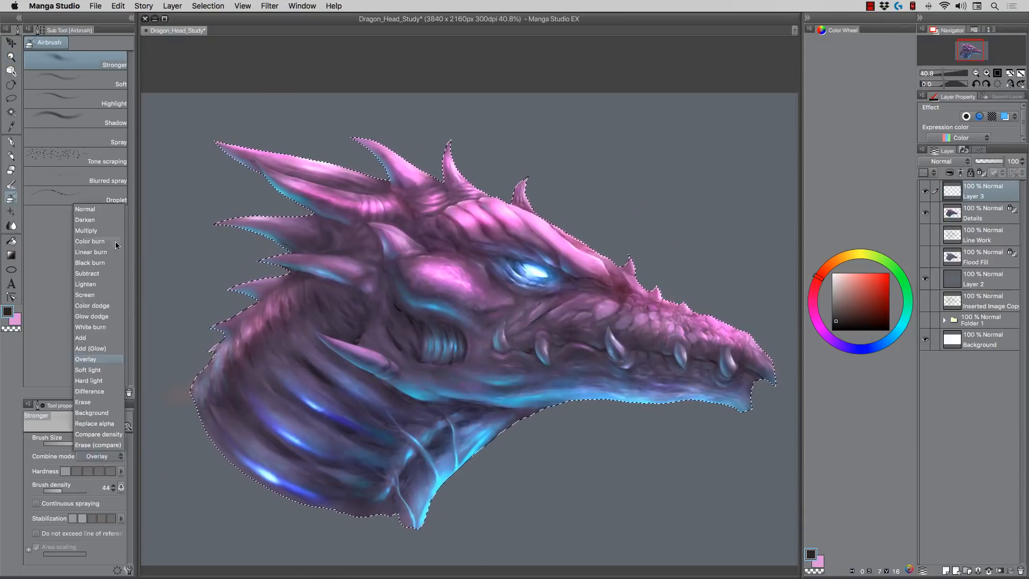
Step: Airbrush sampled vivid pink over the brow, snout ridge and upper horns on Layer 3 with the Stronger airbrush at size 15.00
left_click(485, 212, "alt")
mouse_move(480, 217)
left_mouse_down()
mouse_move(515, 206)
mouse_move(606, 266)
left_mouse_up()
left_click_drag(633, 289, 750, 341)
left_click_drag(343, 175, 236, 147)
left_click_drag(365, 148, 450, 185)
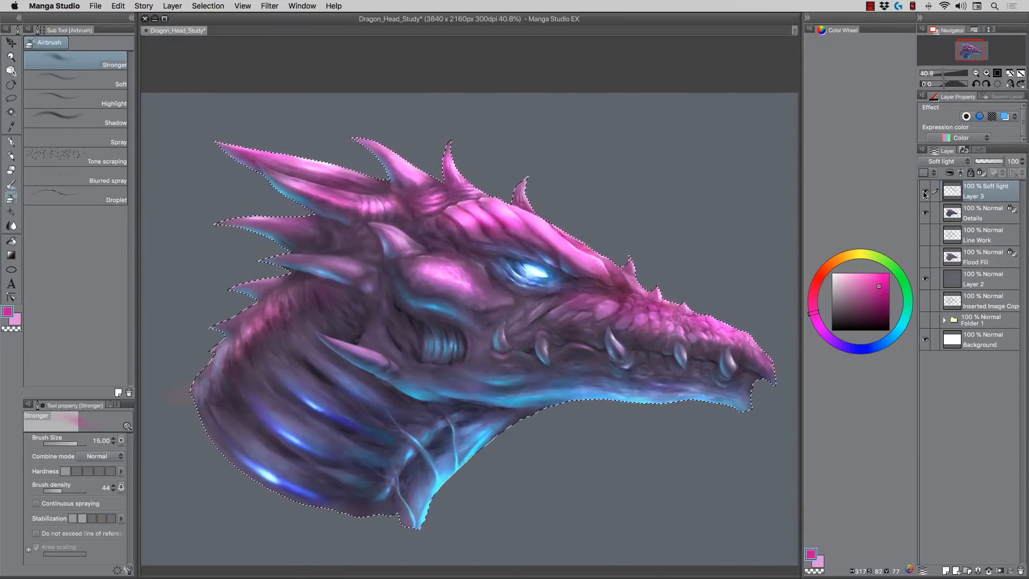
Step: Airbrush sampled cyan over the neck, lower jaw and the area below the eye on Layer 3
left_click(564, 391, "alt")
left_click_drag(231, 370, 282, 430)
left_click_drag(592, 354, 521, 355)
left_click_drag(522, 356, 477, 258)
Step: Try Hard light, Linear burn and Color dodge blending on Layer 3, comparing the painting with the layer hidden and shown
left_click(943, 161)
left_click(941, 173)
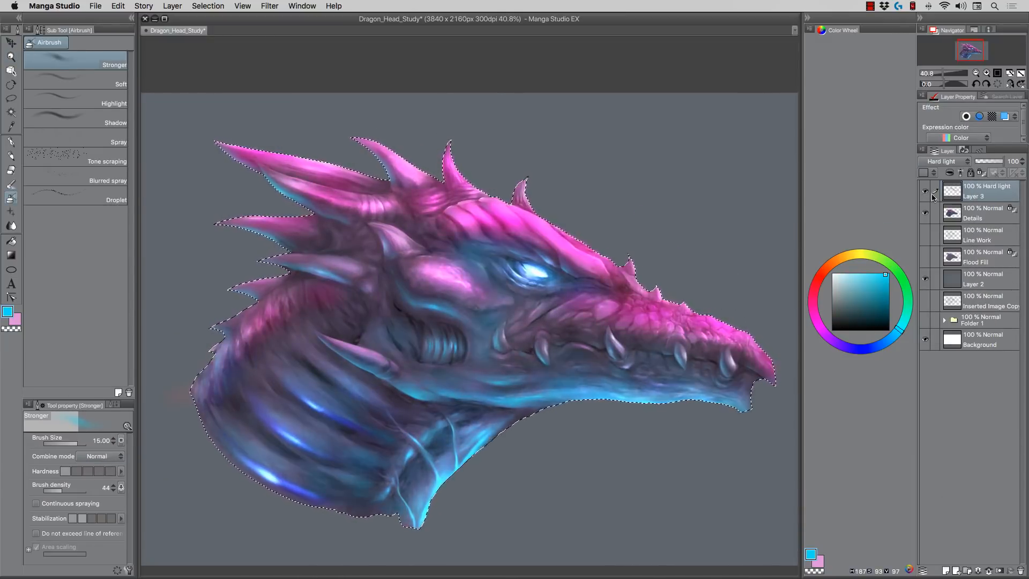
left_click(926, 191)
left_click(926, 192)
left_click(926, 191)
left_click(925, 191)
left_click(944, 161)
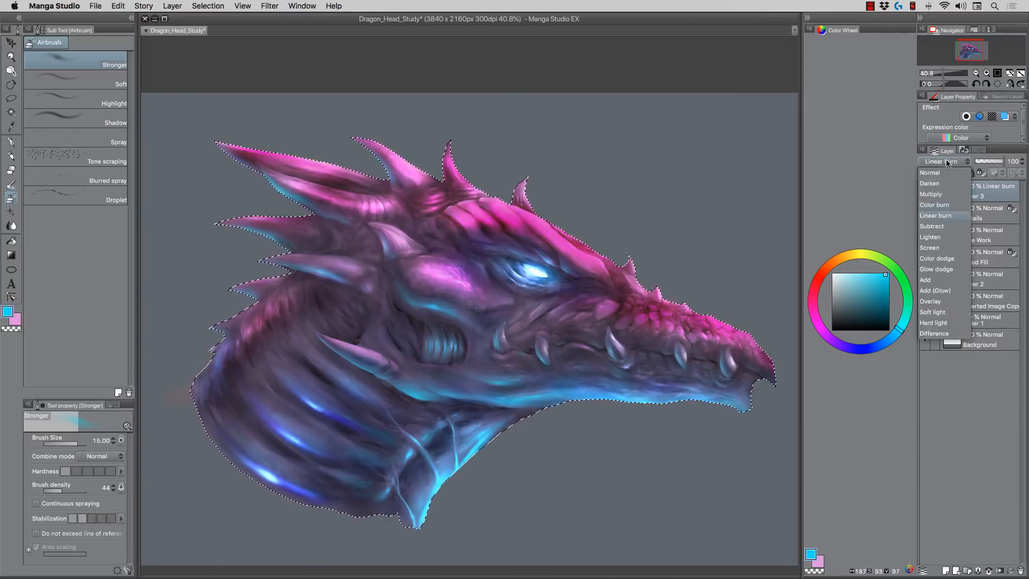
left_click(941, 258)
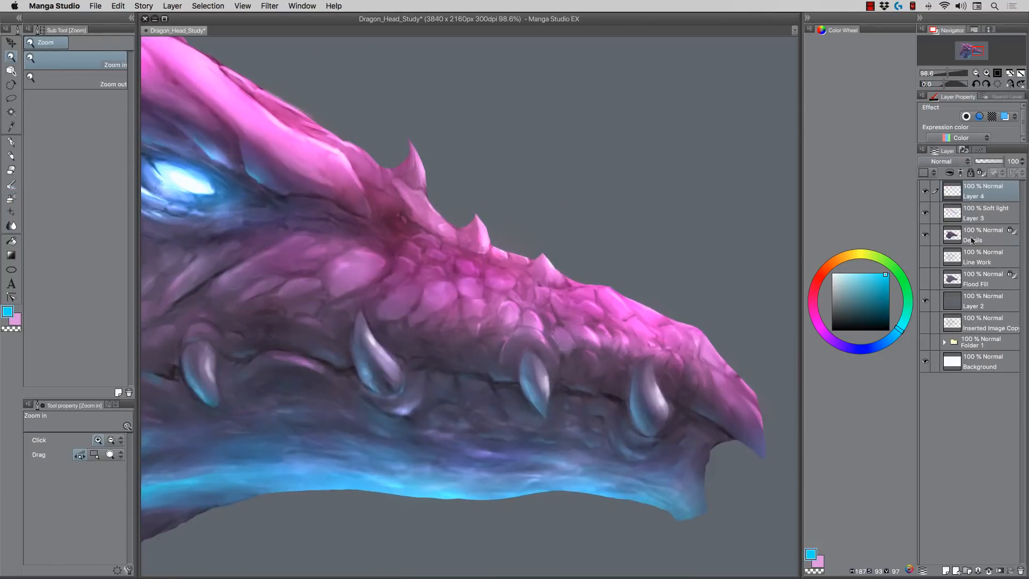
Step: Apply a filter to the painting and select the Details Copy layer
left_click(269, 6)
left_click(386, 32)
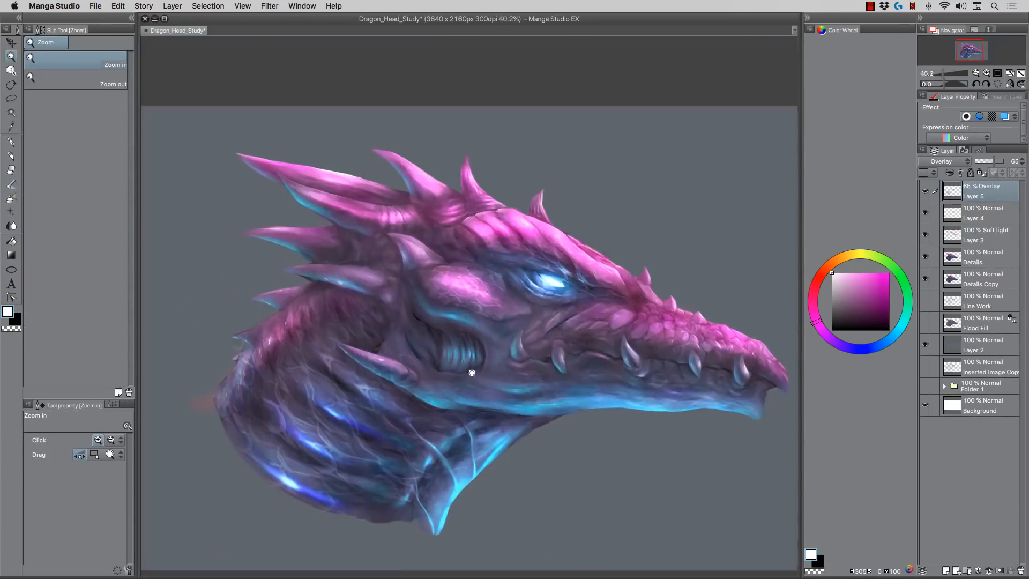
left_click(986, 280)
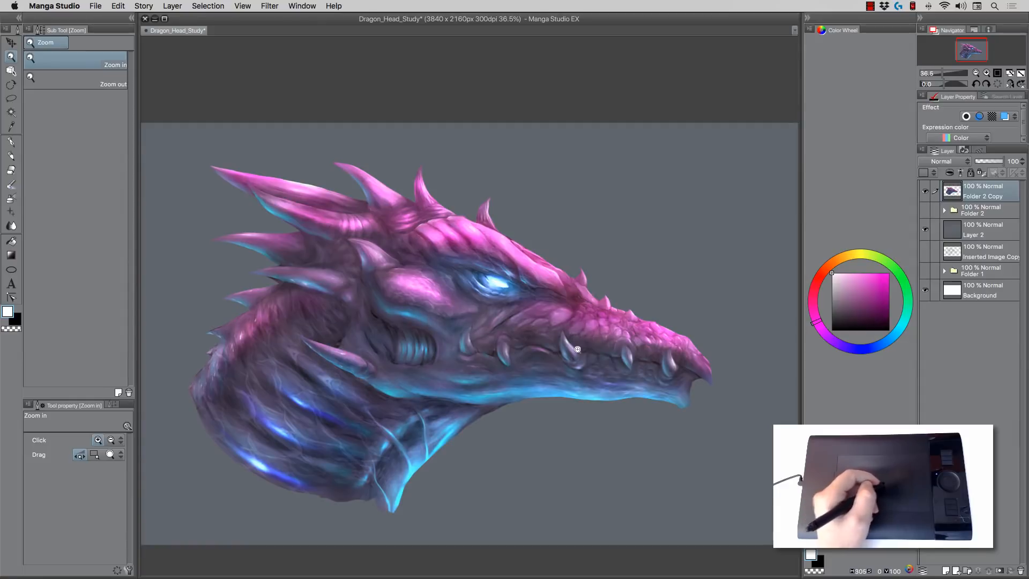
Step: Apply a Level Correction to the Folder 2 Copy layer, lowering the output white point slightly
left_click_drag(581, 347, 592, 345)
left_click_drag(501, 328, 384, 299)
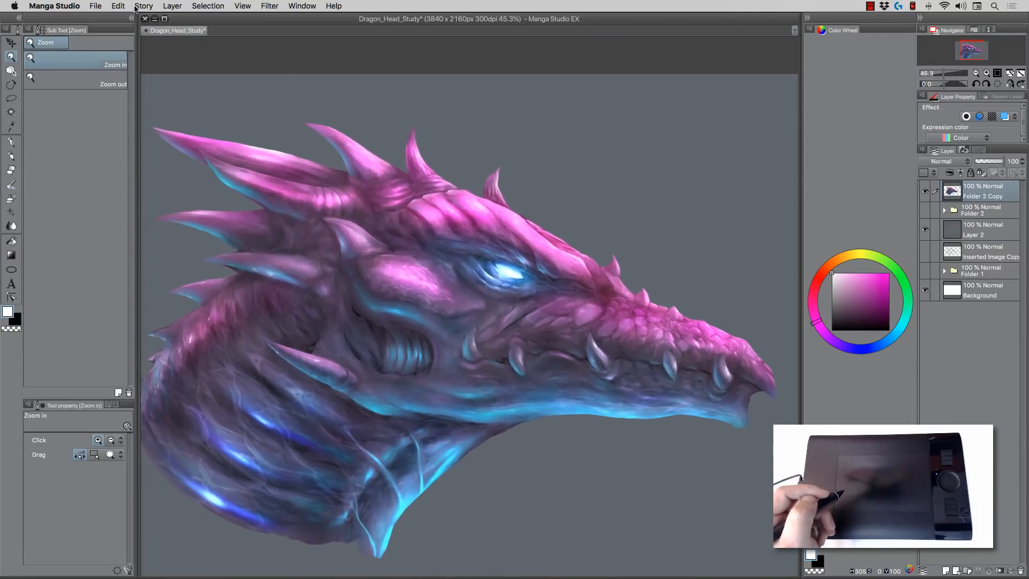
left_click(118, 6)
mouse_move(174, 181)
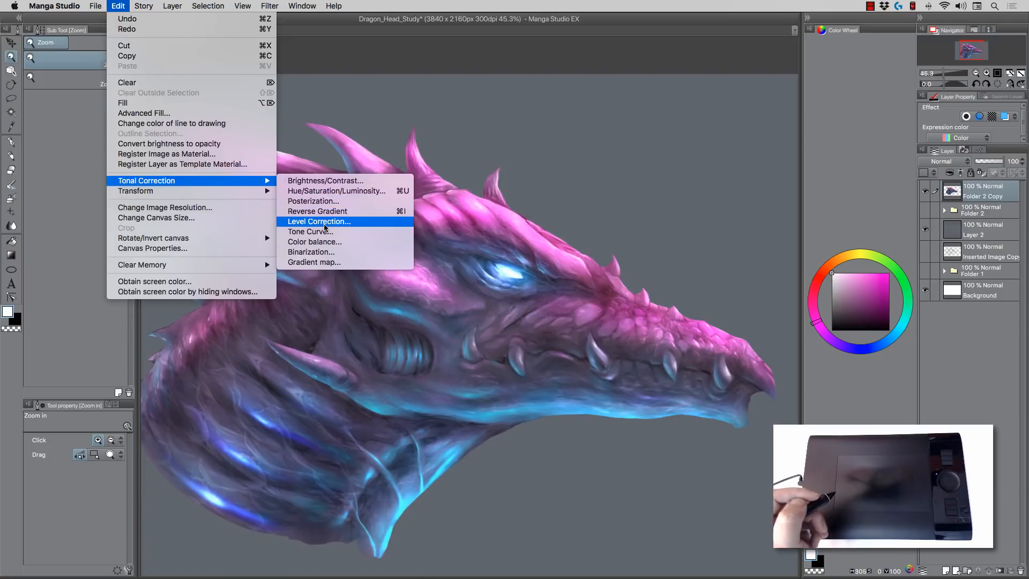
left_click(325, 226)
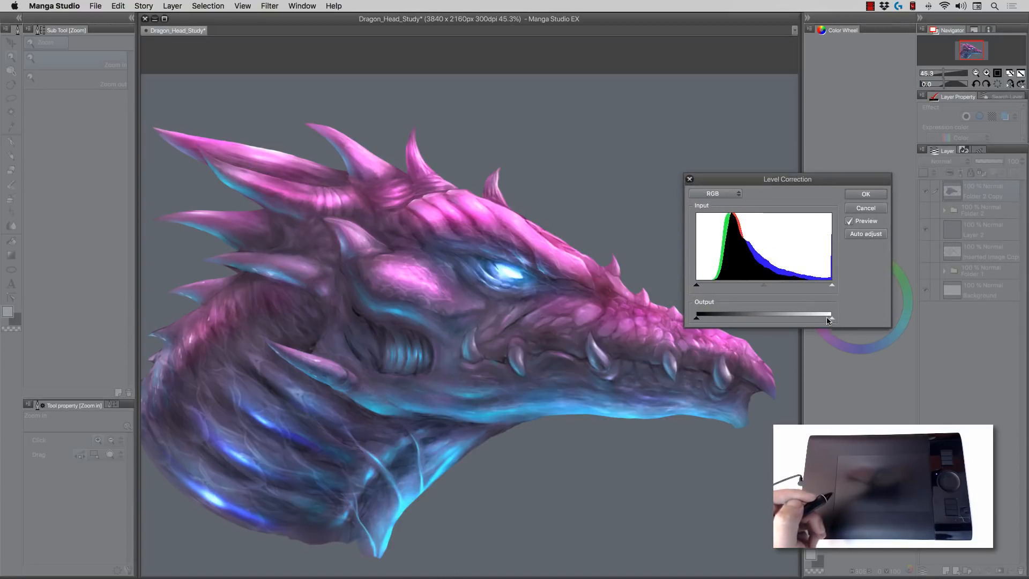
left_click(828, 319)
left_click_drag(827, 321, 824, 319)
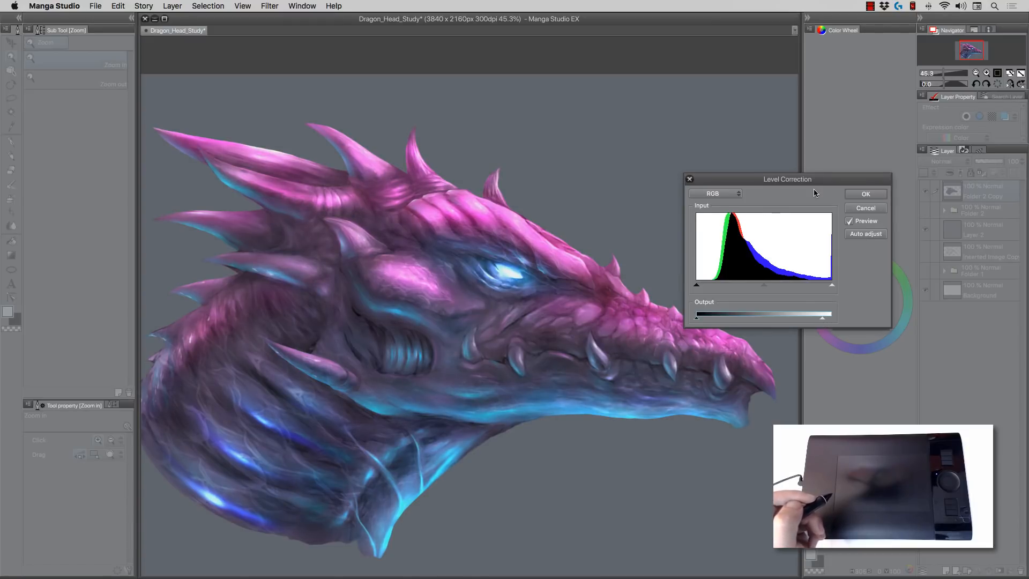
left_click(854, 194)
Step: Duplicate the Folder 2 Copy layer and shift the duplicate's hue to -8 and saturation to -29
right_click(986, 191)
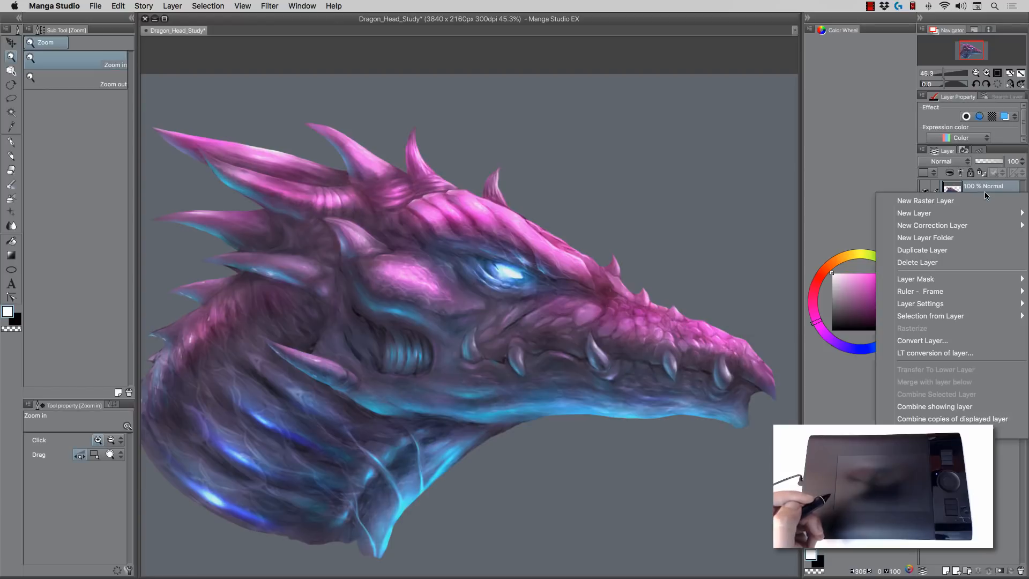
left_click(936, 252)
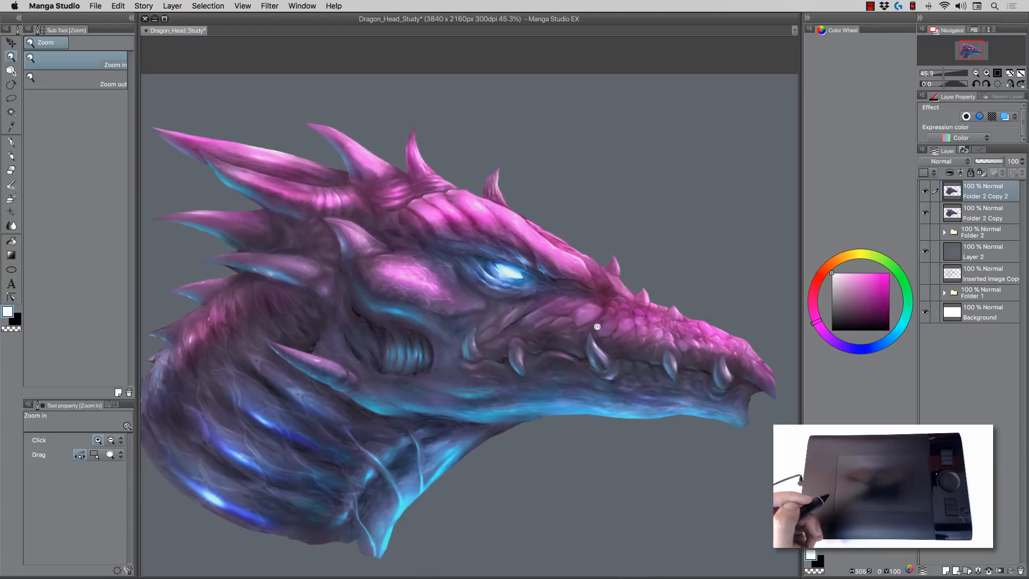
left_click(144, 6)
mouse_move(118, 6)
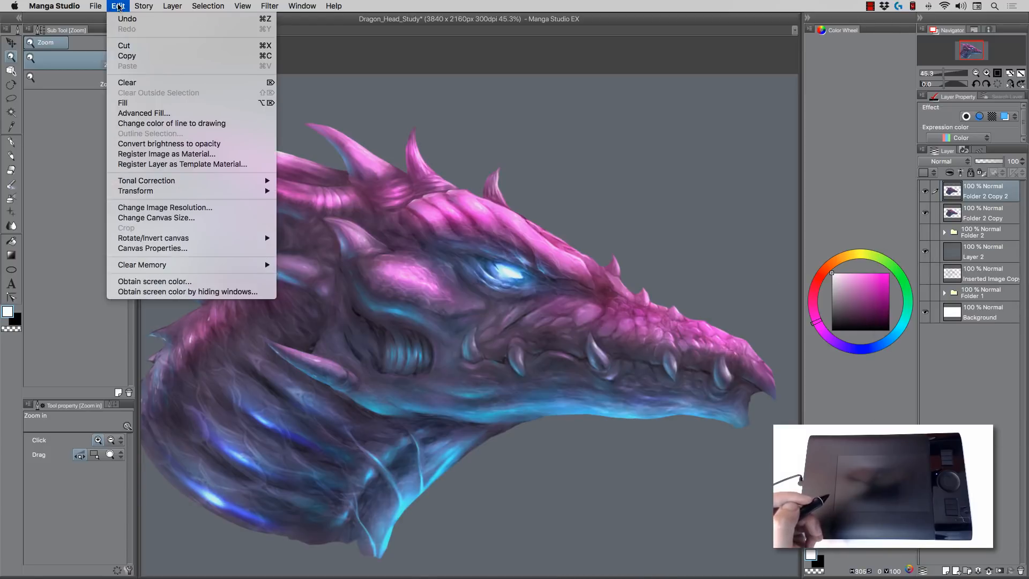
mouse_move(234, 185)
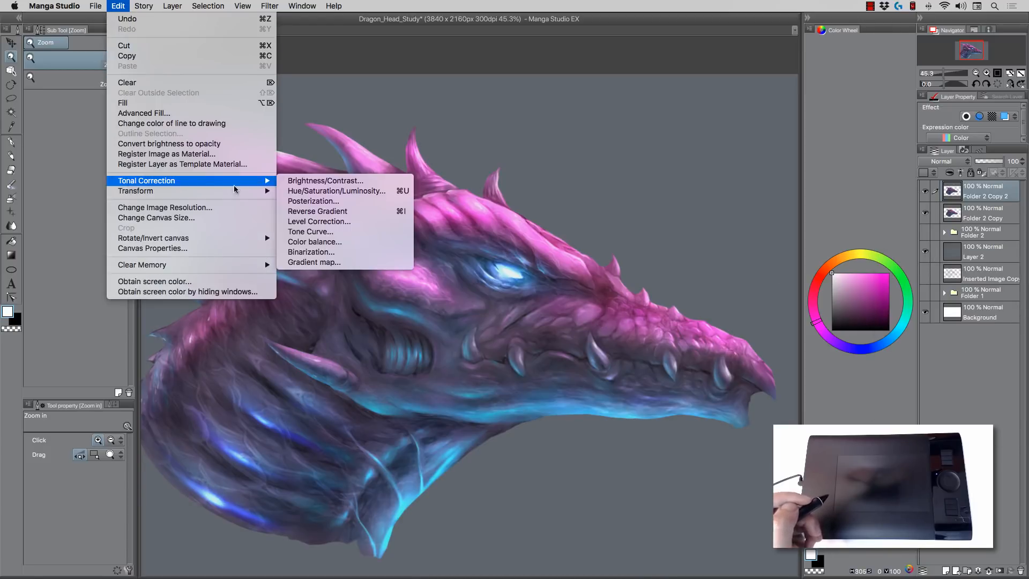
left_click(304, 192)
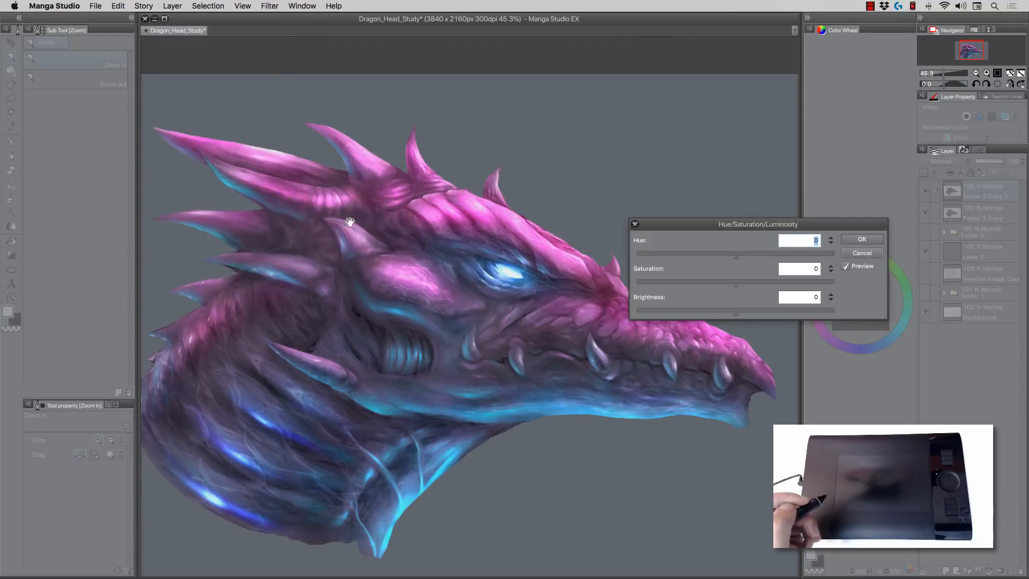
left_click_drag(738, 257, 812, 260)
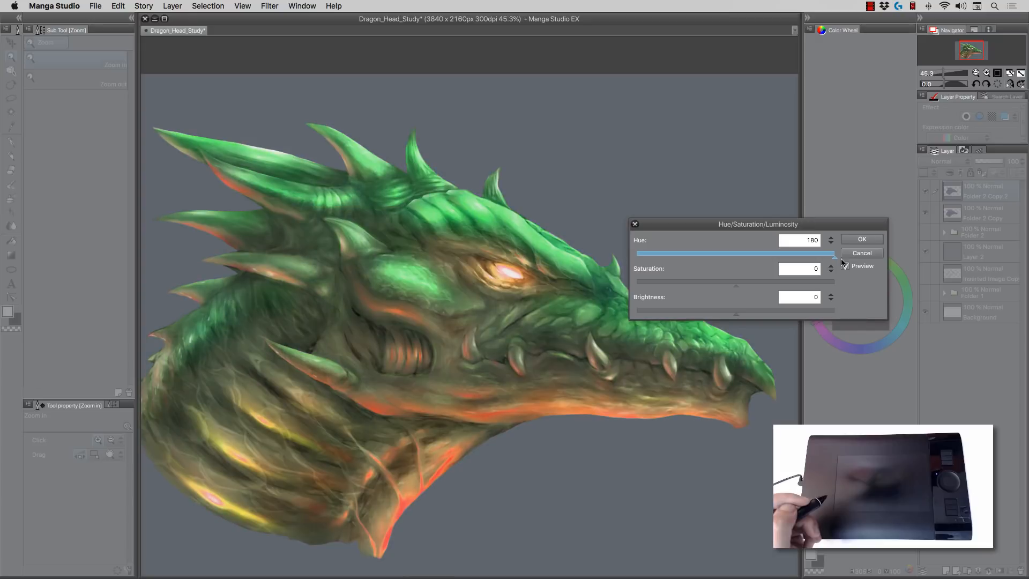
left_click(754, 257)
left_click_drag(755, 258, 710, 290)
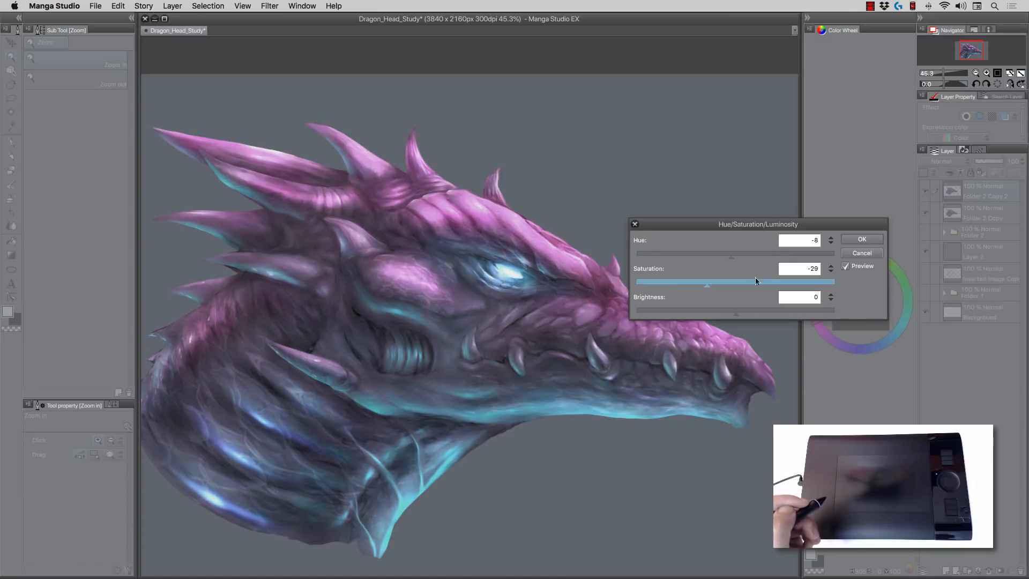
left_click(861, 239)
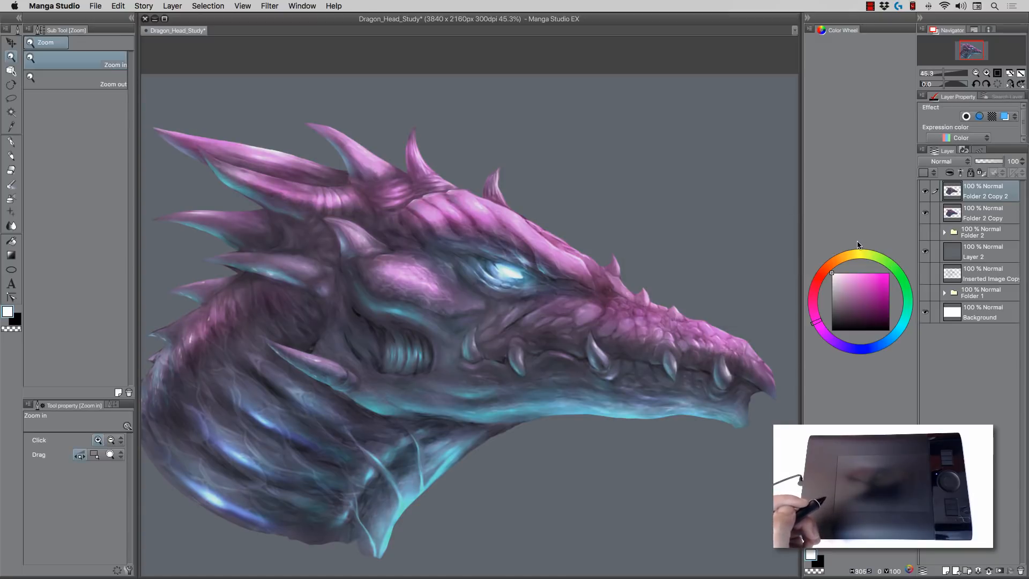
Step: Erase the desaturated copy over the glowing eye with the Soft eraser at size 15.00
left_click(13, 172)
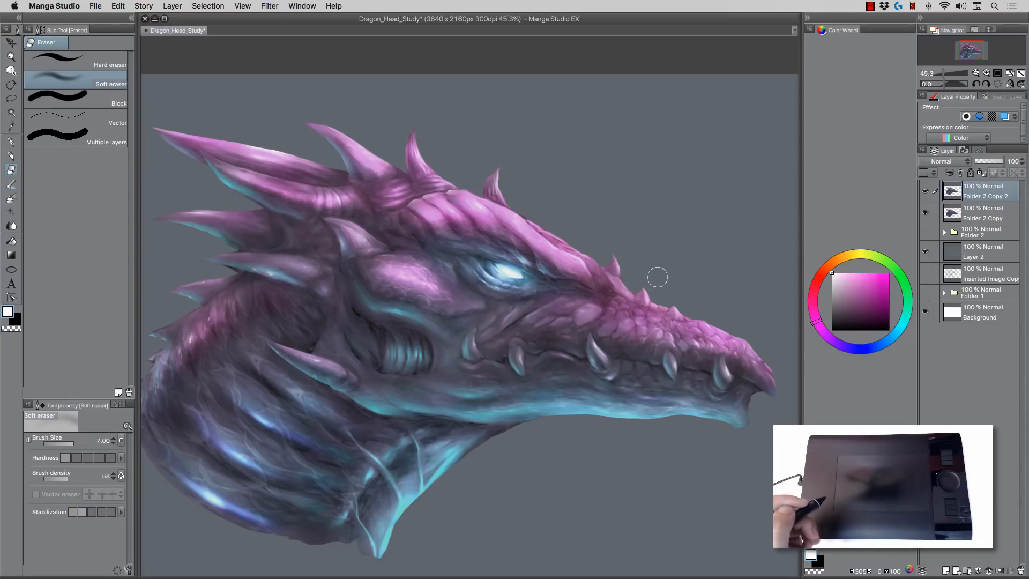
key("bracketright")
key("bracketright")
key("bracketright")
key("bracketright")
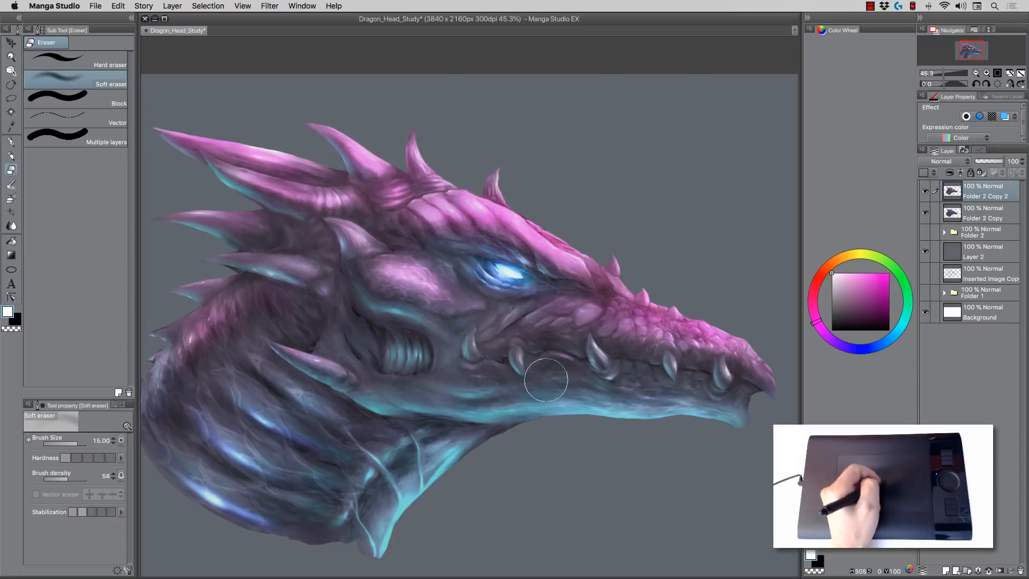
Step: Erase the desaturated copy along the lower jaw at size 12.00 and over the throat and neck glows at 17.00
key("bracketleft")
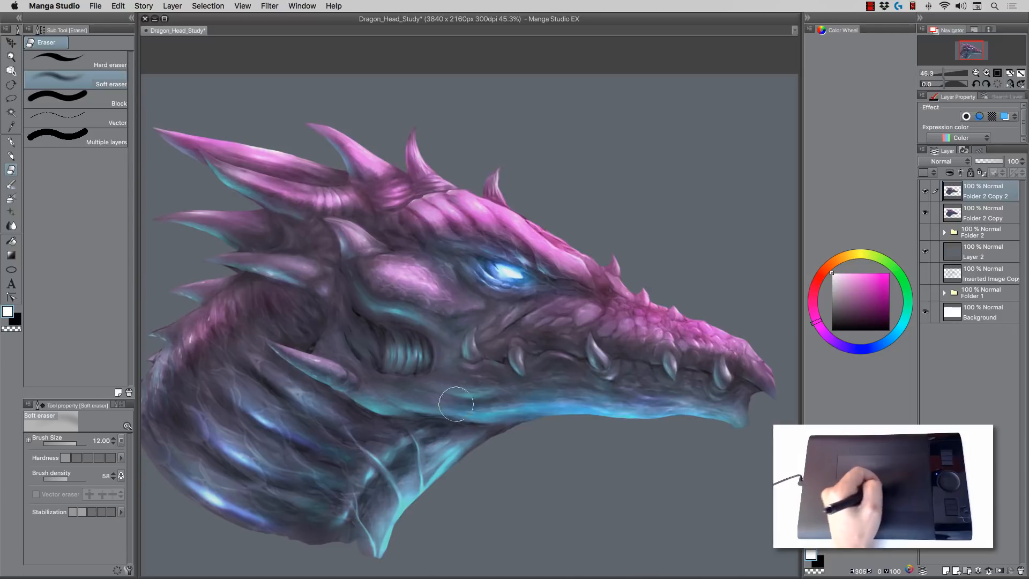
key("bracketright")
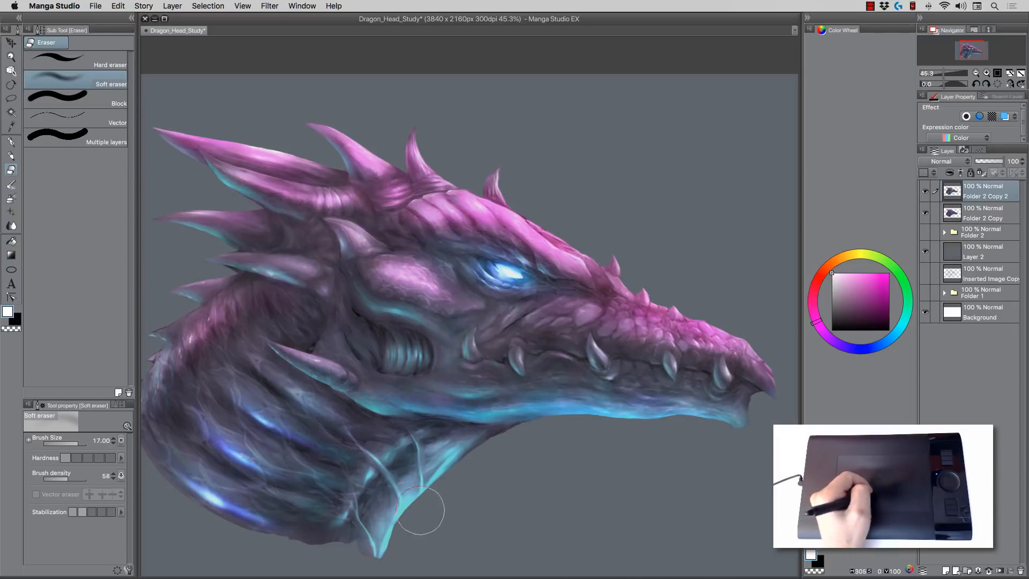
key("bracketright")
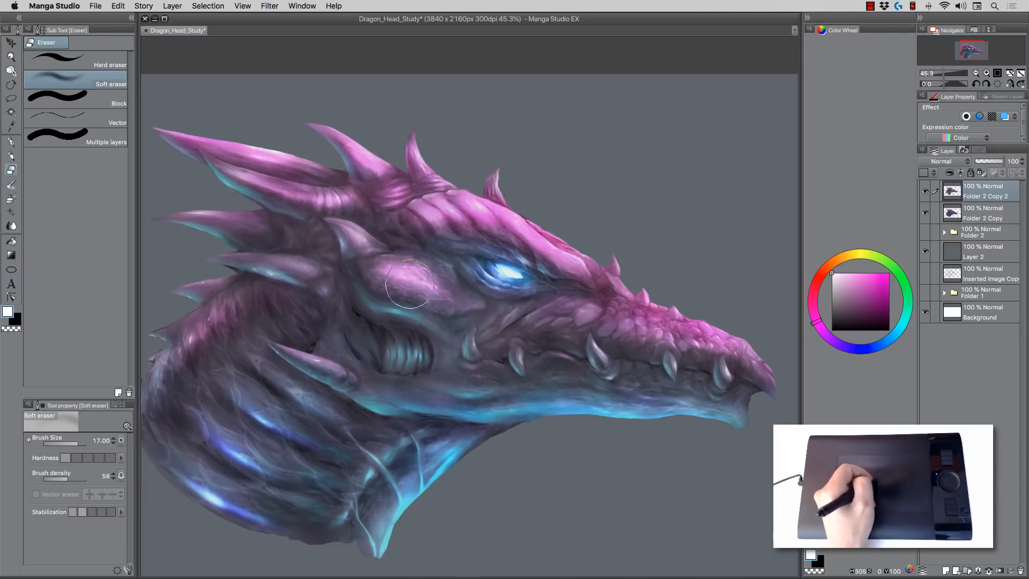